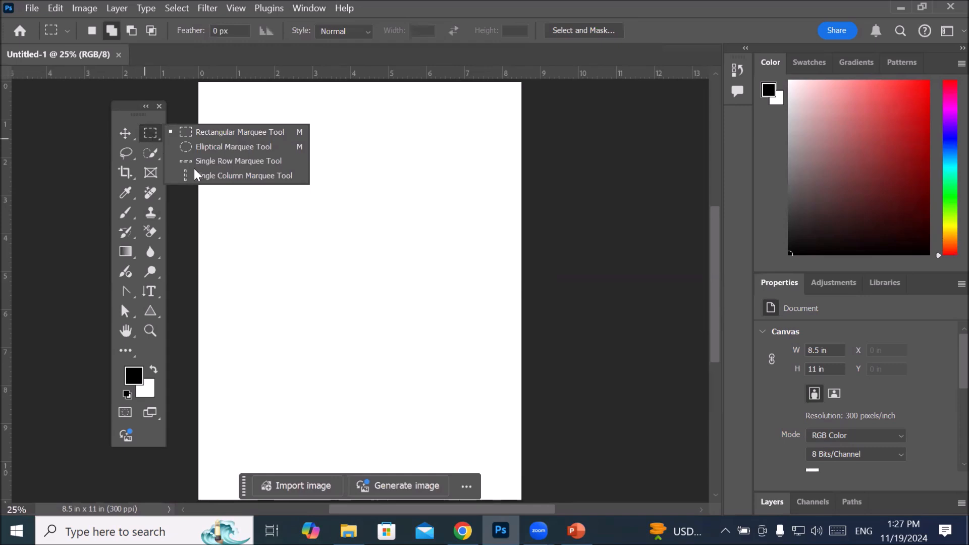
Step: Show the tool variants grouped with the Lasso tool and with the Quick Selection tool
click(124, 152)
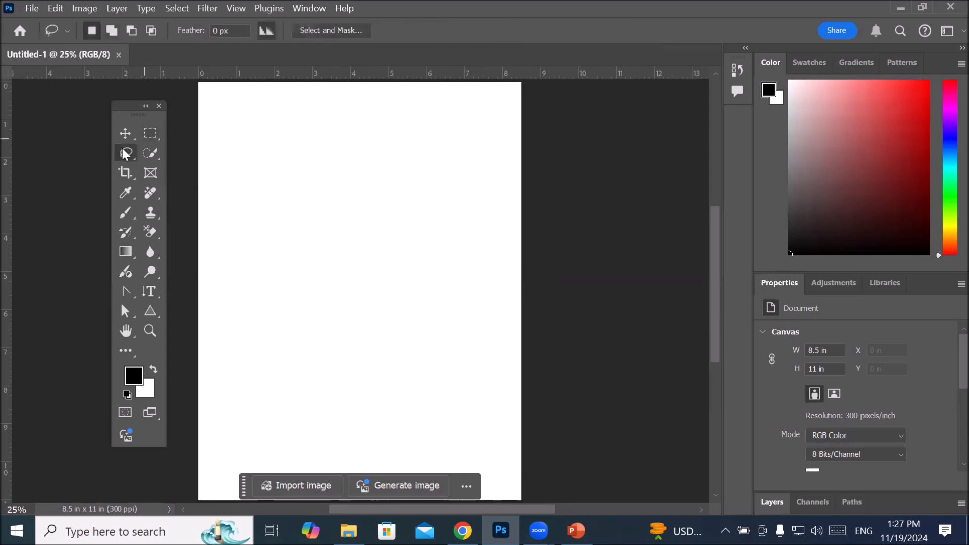
click(124, 152)
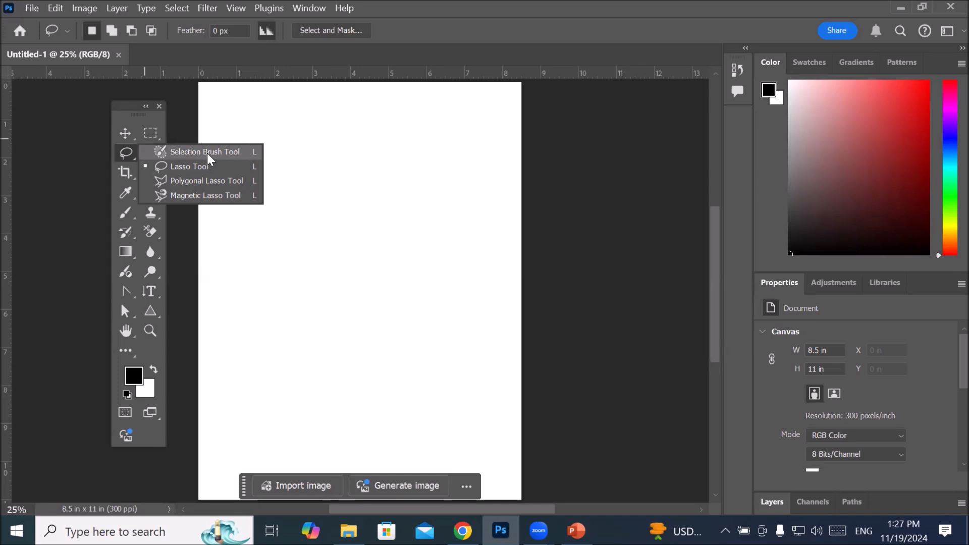
click(120, 153)
click(152, 153)
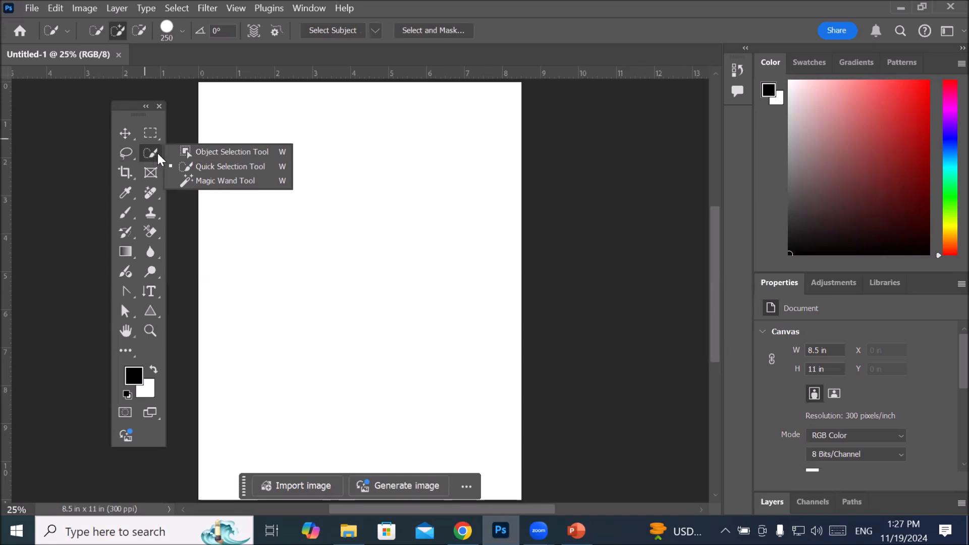
Step: Search Windows for notepad and open Notepad with a blank document
click(223, 532)
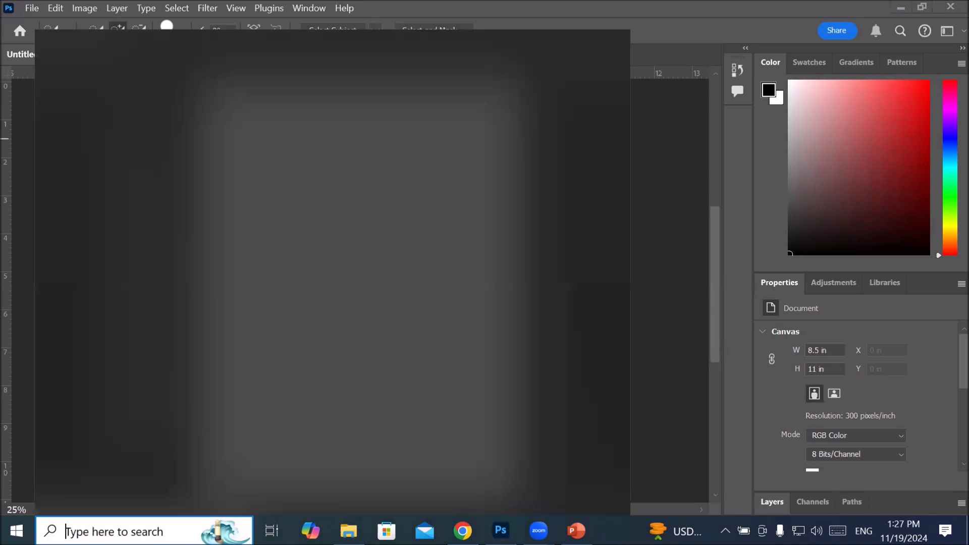
text(note)
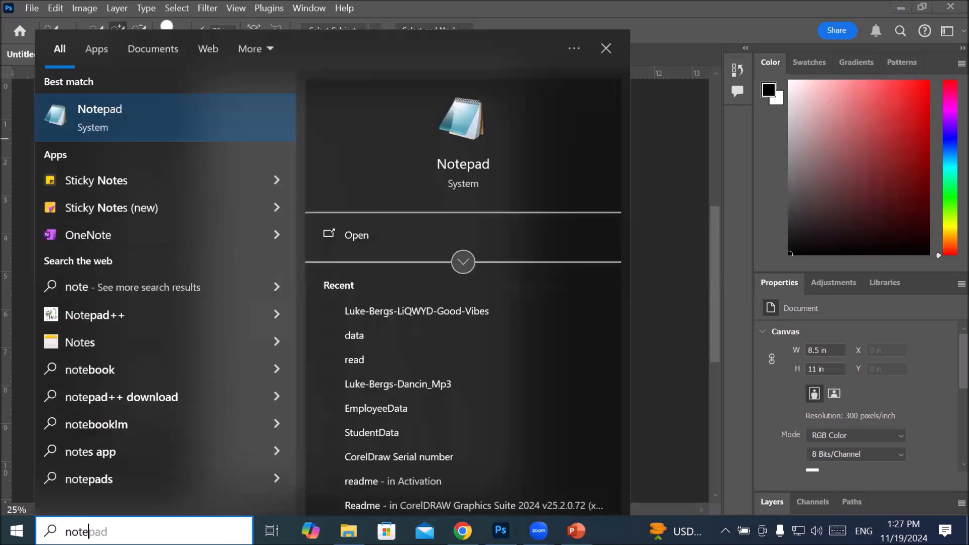
text(pad)
key(Return)
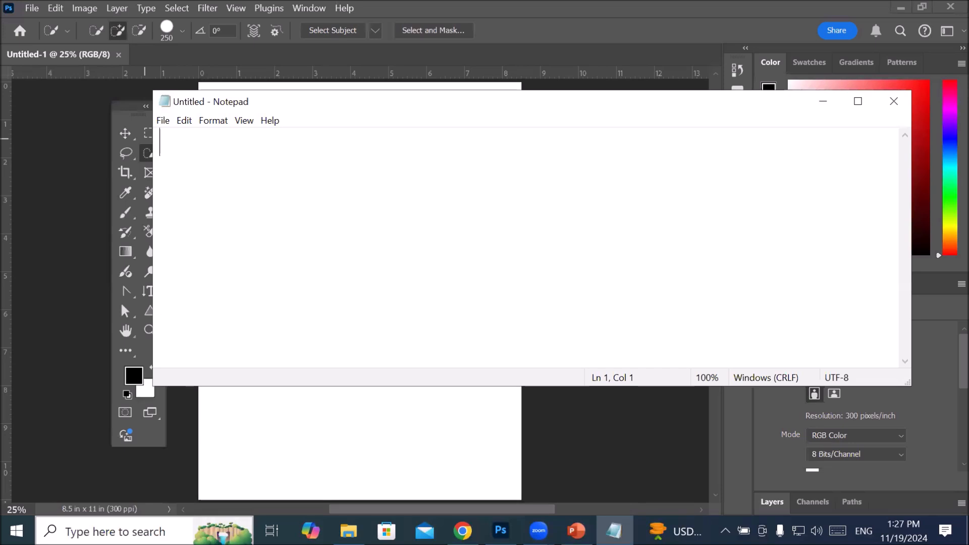
Step: Write the heading "Tool to learn:" on the first line of the note and start a new line
text(Tool to learn:)
key(Return)
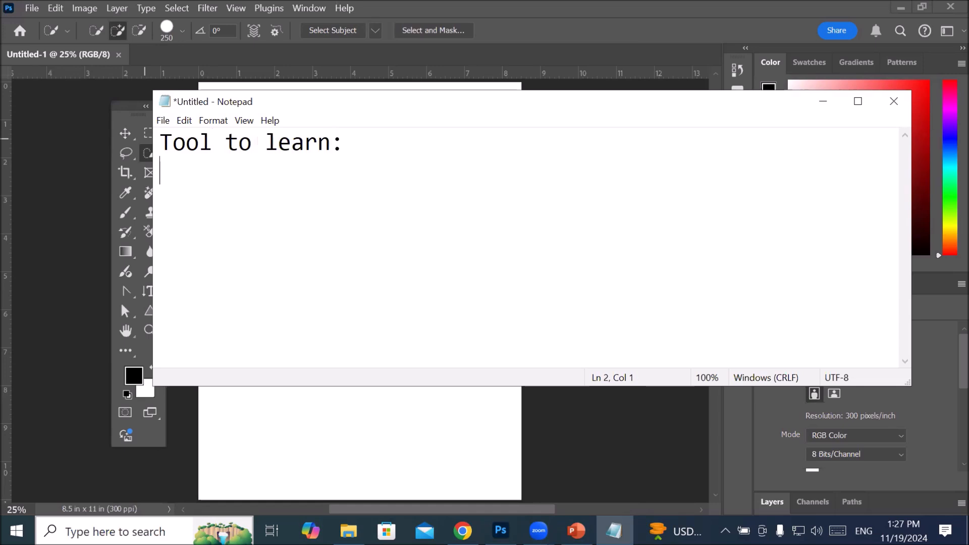
Step: Write "How to make Selection" on the second line, below the heading
text(Selection)
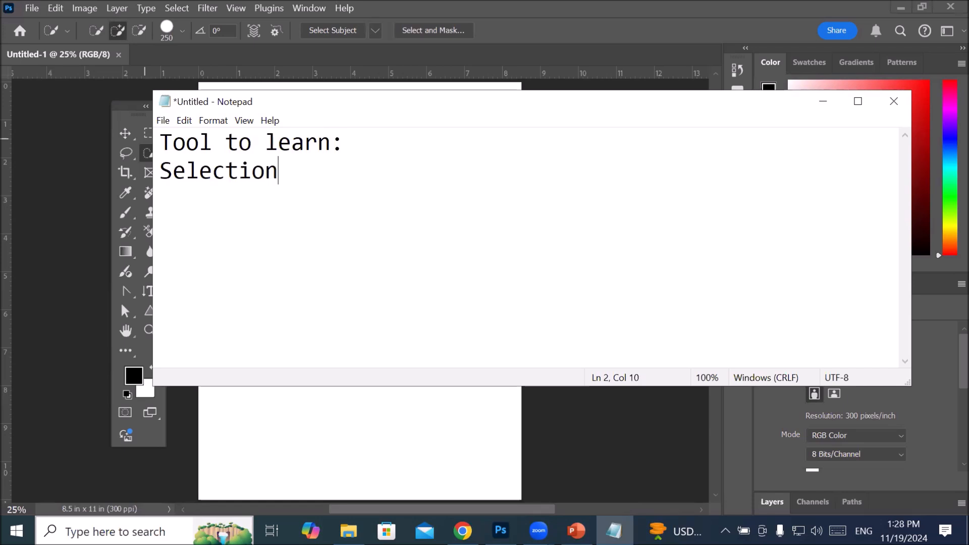
key(Home)
text(How to ma)
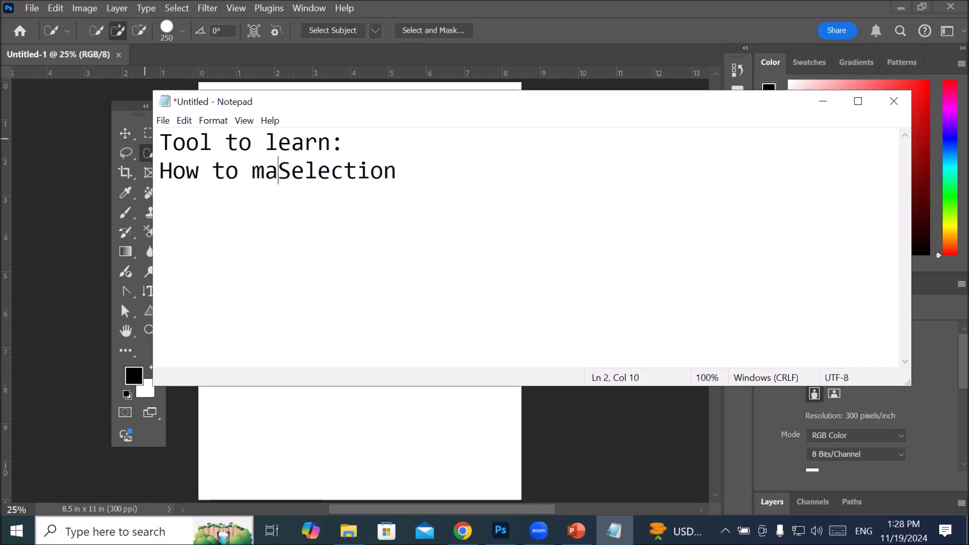
text(ke)
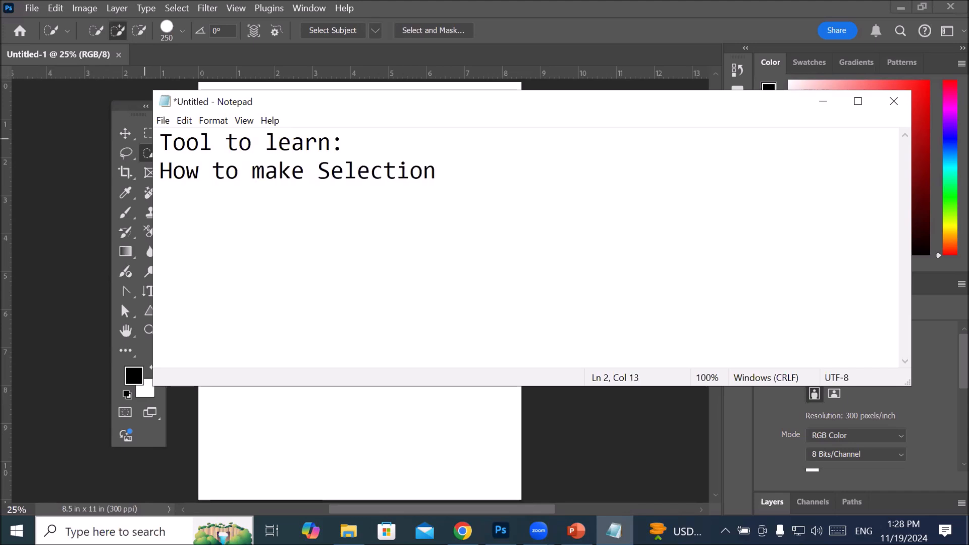
Step: Extend the second line with "/active part of canvas?" after "Selection" and start a new line
click(440, 172)
text(/)
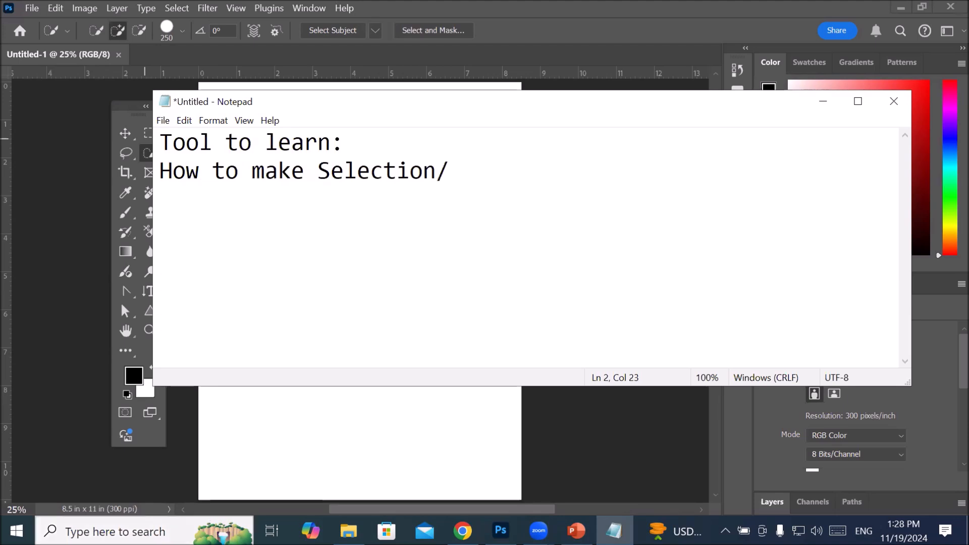
text(active)
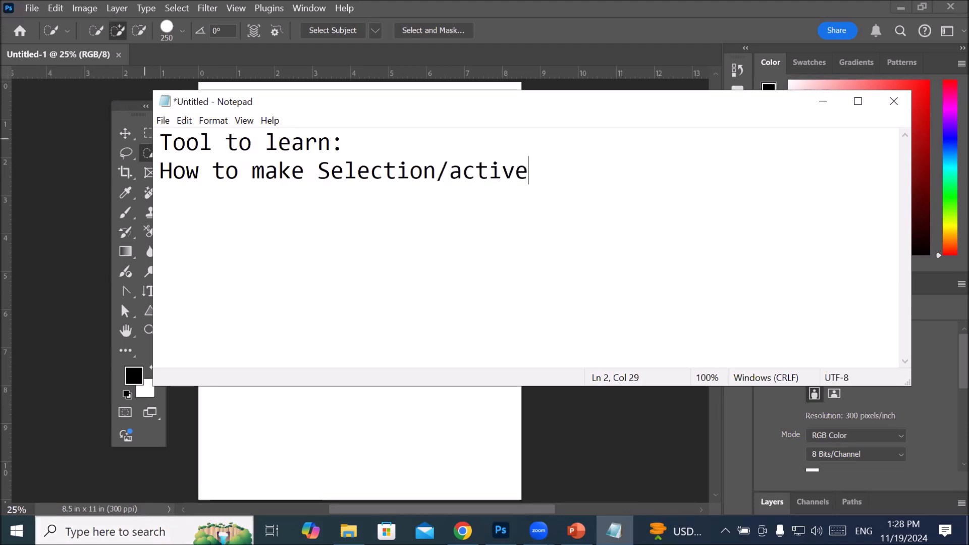
text( part of )
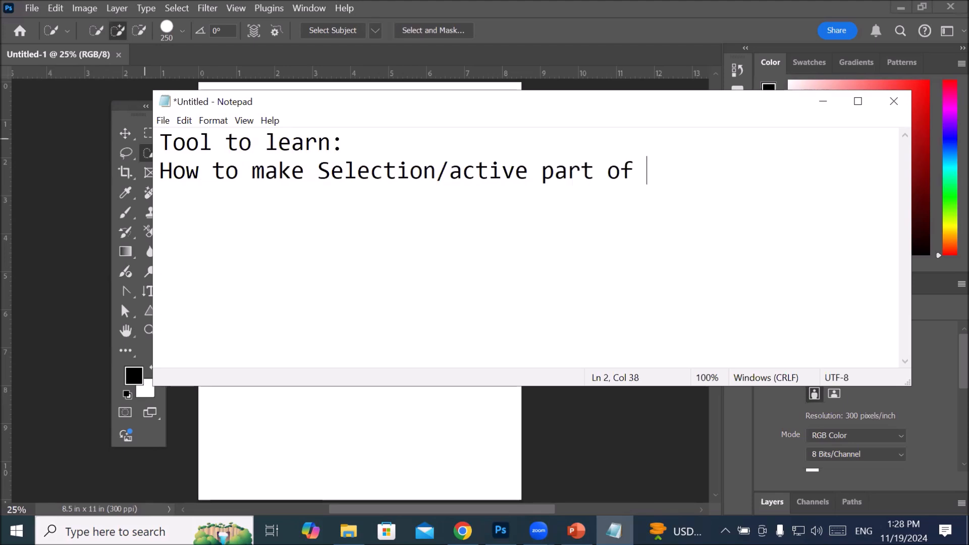
text(canvas?)
key(Return)
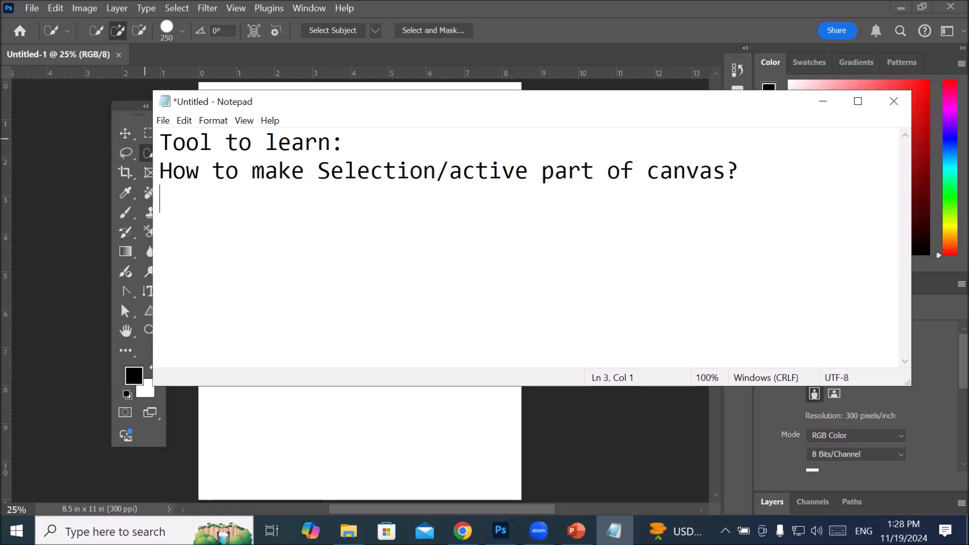
Step: Add the first list entry, "1- Rectangular Marqee tool", below the question
text(1- RE)
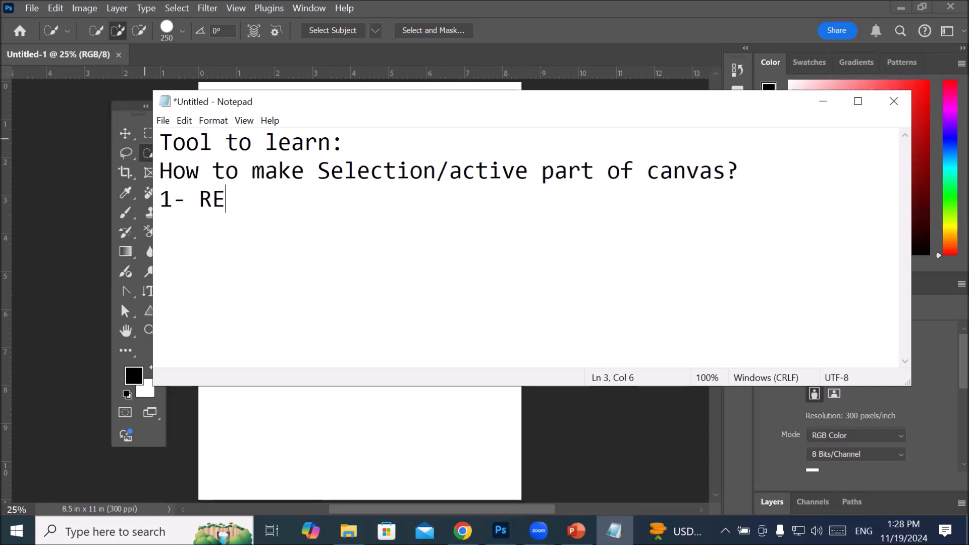
key(BackSpace)
text(ectangular M)
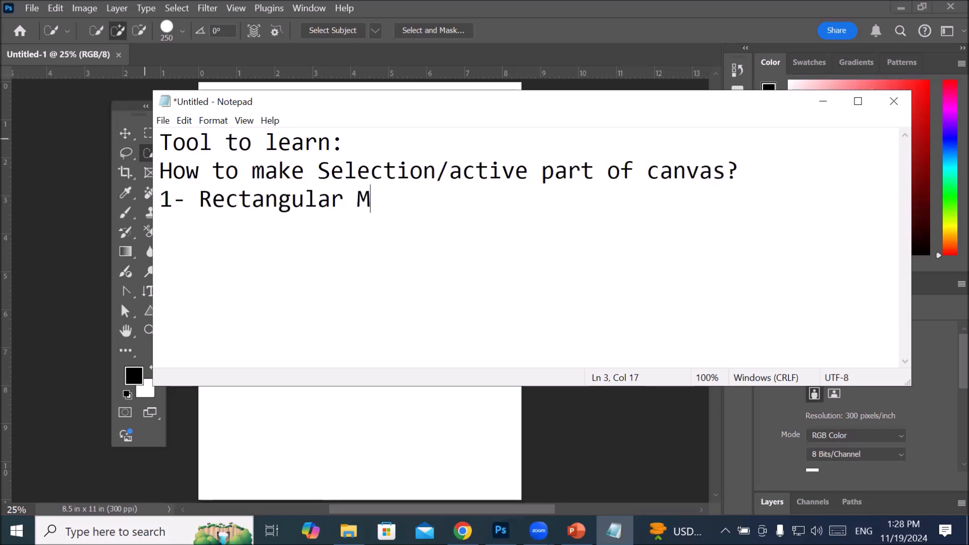
text(arqeee)
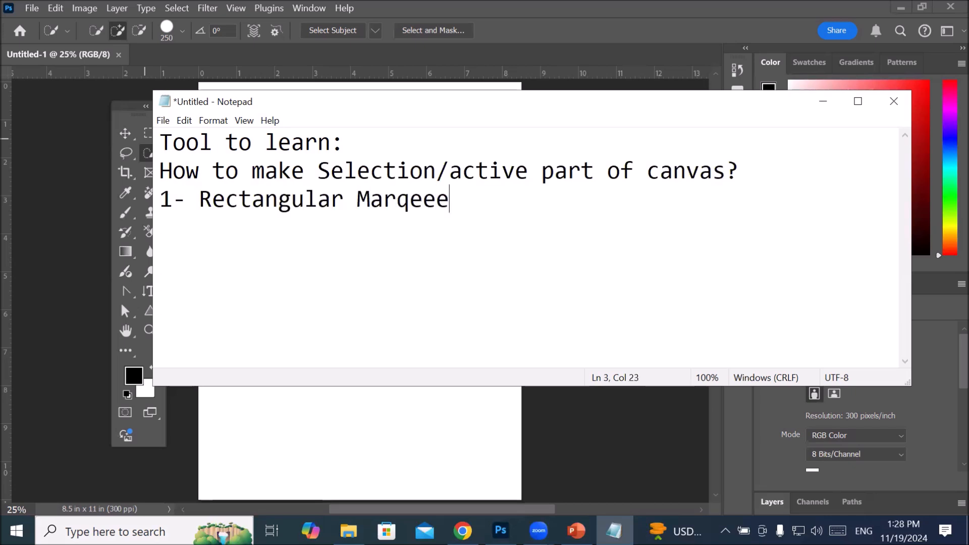
key(BackSpace)
text(too)
text(l)
key(Return)
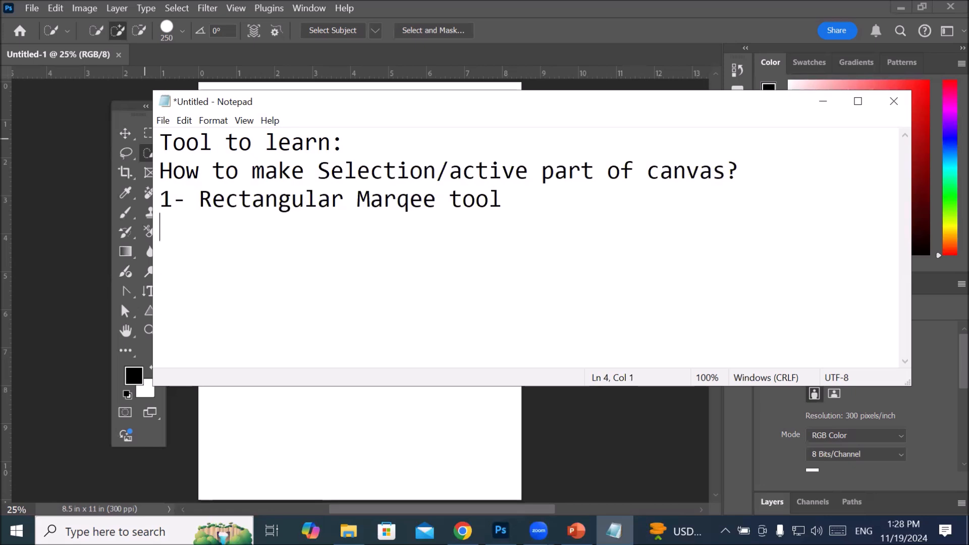
Step: Add the second list entry, "2- Elliptical Marqee tool"
text(2- Ell)
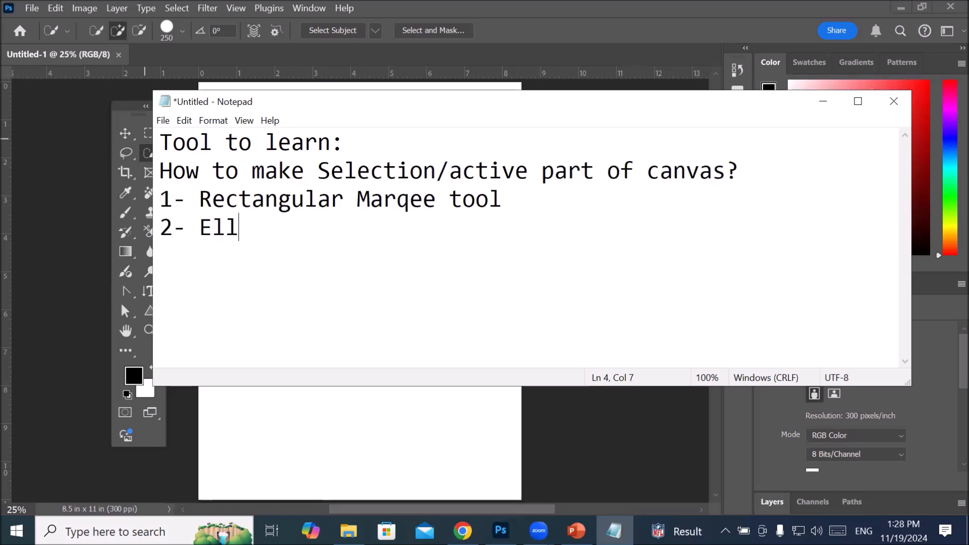
text(iptical )
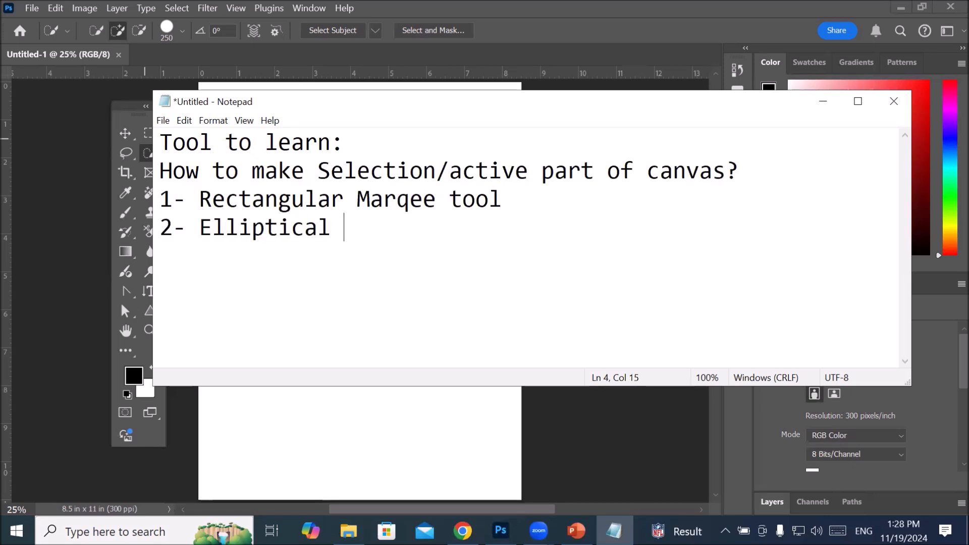
text(Marq)
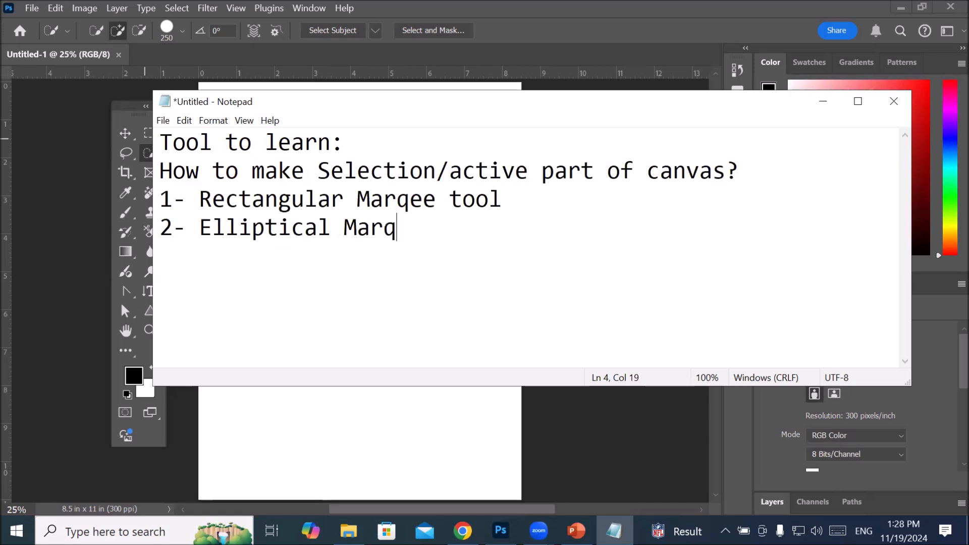
text(ee tool)
key(Return)
Step: Add the third list entry, "3- Single row marquee tool"
text(3- Singl)
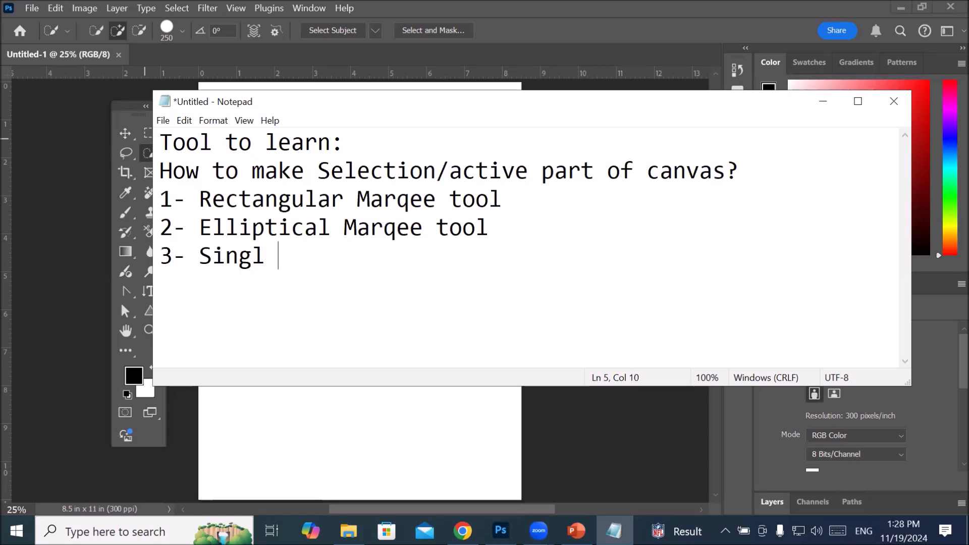
key(BackSpace)
text(e row marque)
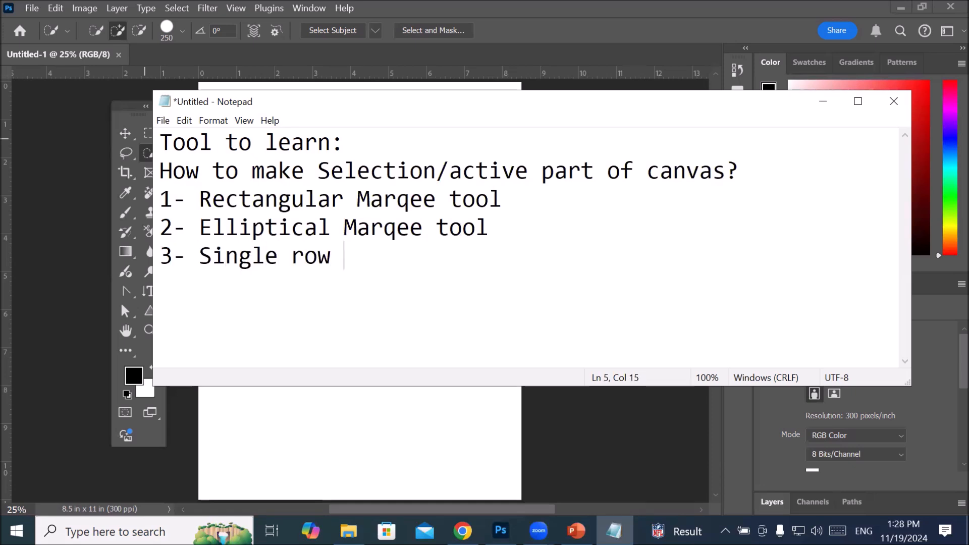
text(e tool)
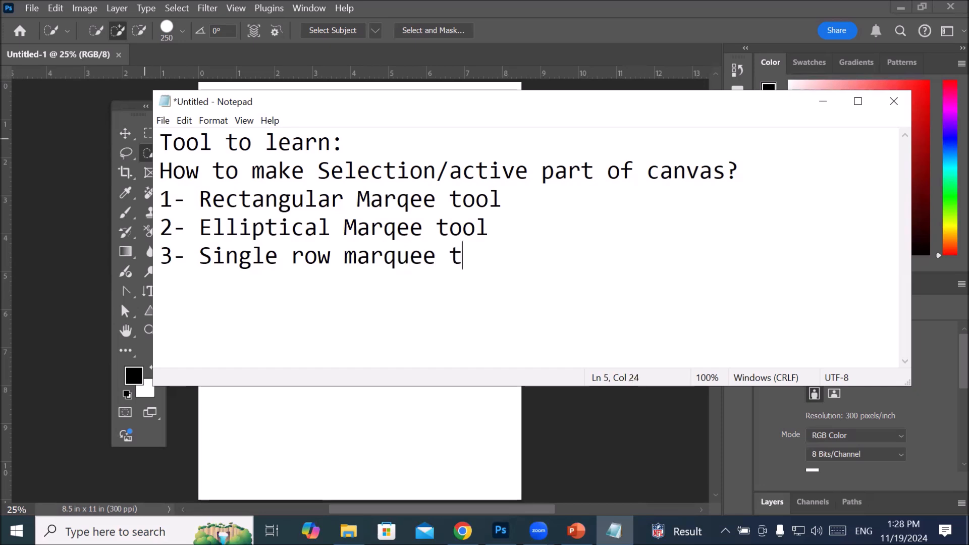
key(Return)
Step: Add the fourth list entry, "4- Single column marqee tool"
text(4- Si)
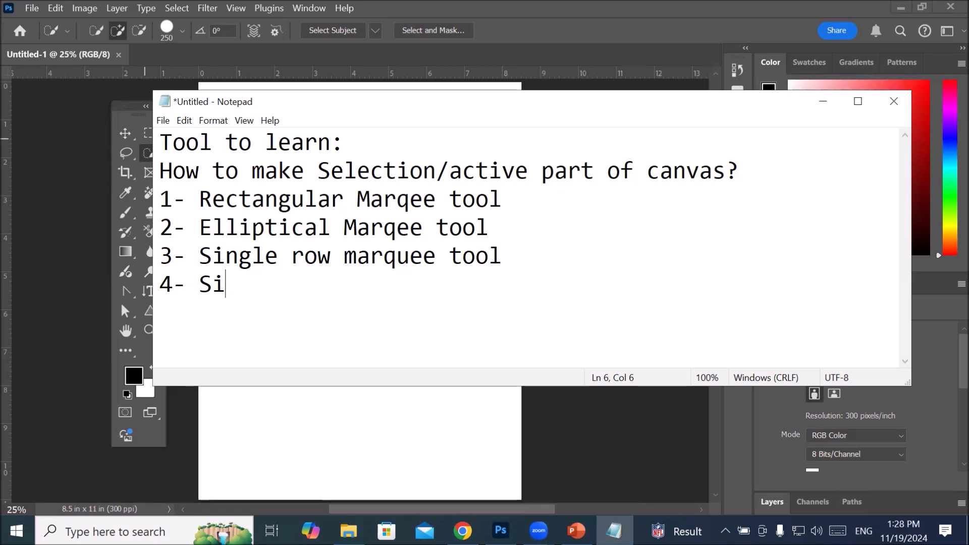
text(ngle colou)
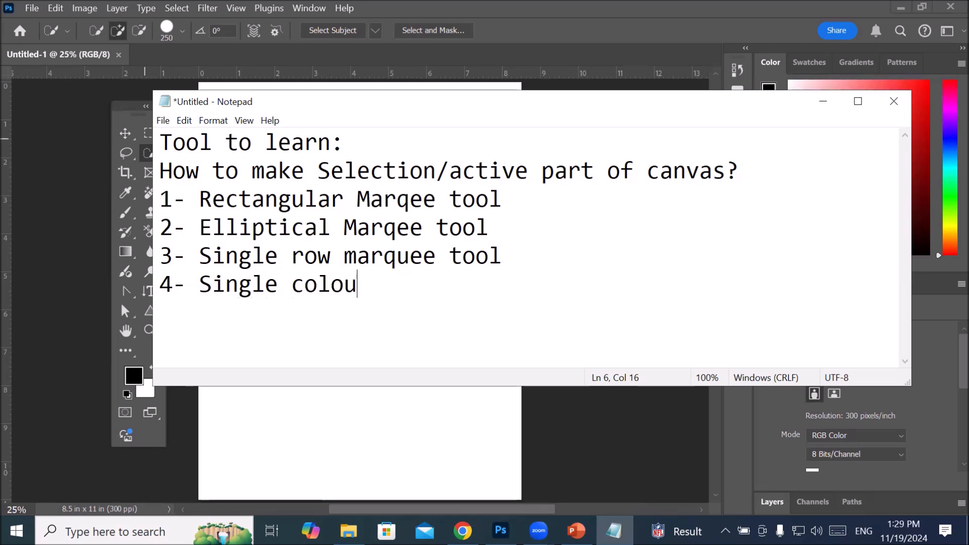
key(BackSpace)
key(BackSpace)
text(umn marqee tool)
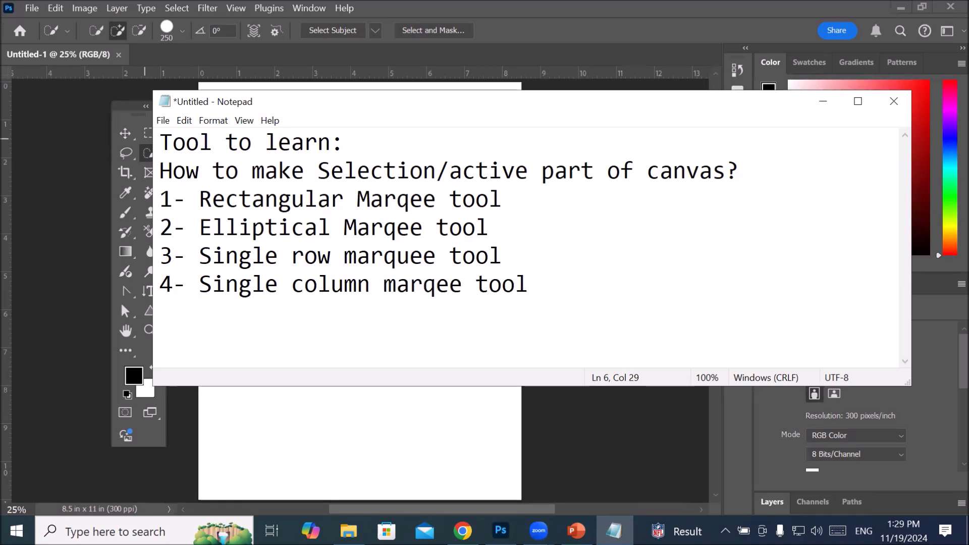
key(Return)
Step: Add the fifth list entry, "5- Brush selection tool"
text(4)
key(BackSpace)
text(5- Brush sele)
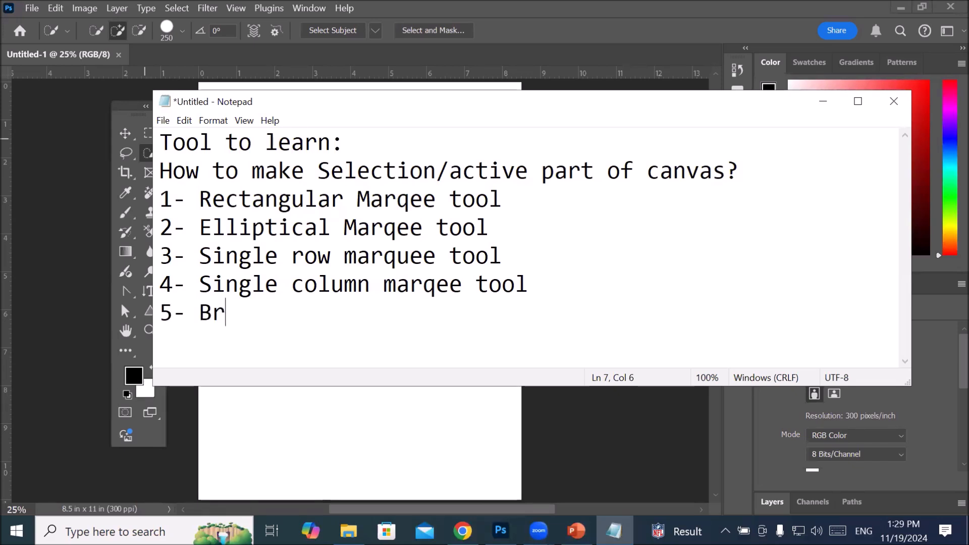
text(ction)
key(BackSpace)
text(ion tool)
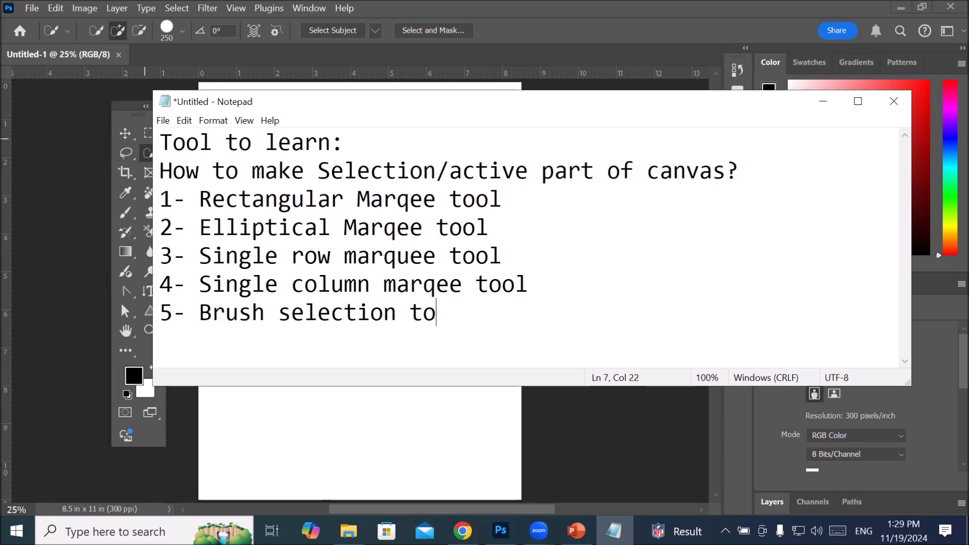
key(Return)
Step: Add the sixth list entry, "6- Lasso tool", and start a new line
text(5-)
key(BackSpace)
key(BackSpace)
key(BackSpace)
text(6- )
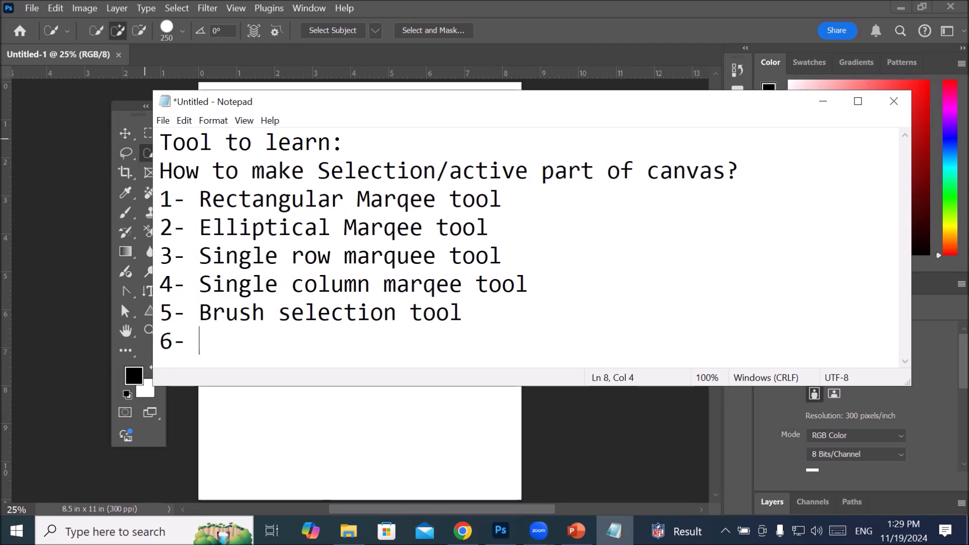
text(Lasso tool)
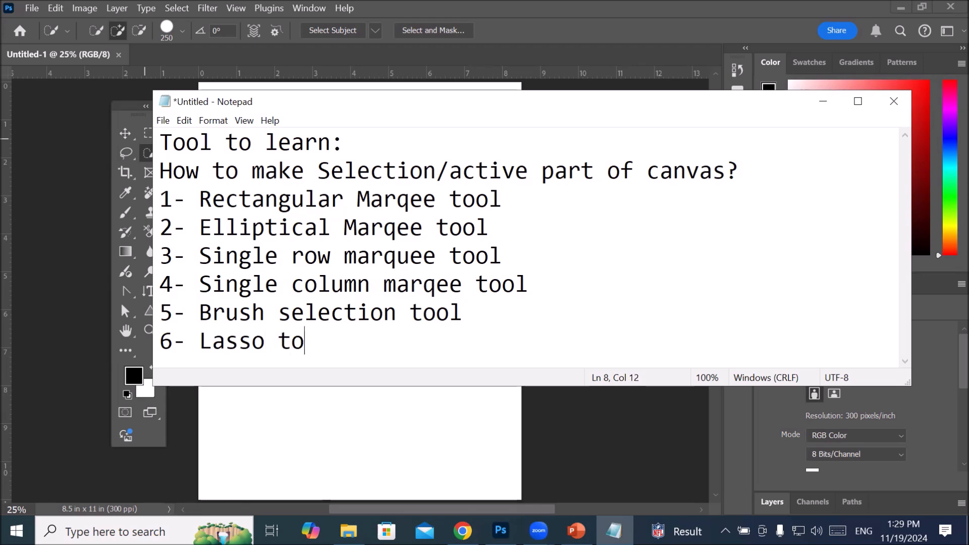
key(Return)
Step: Add the seventh list entry, "7- Polygonal lasso tool", and start a new line
text(7)
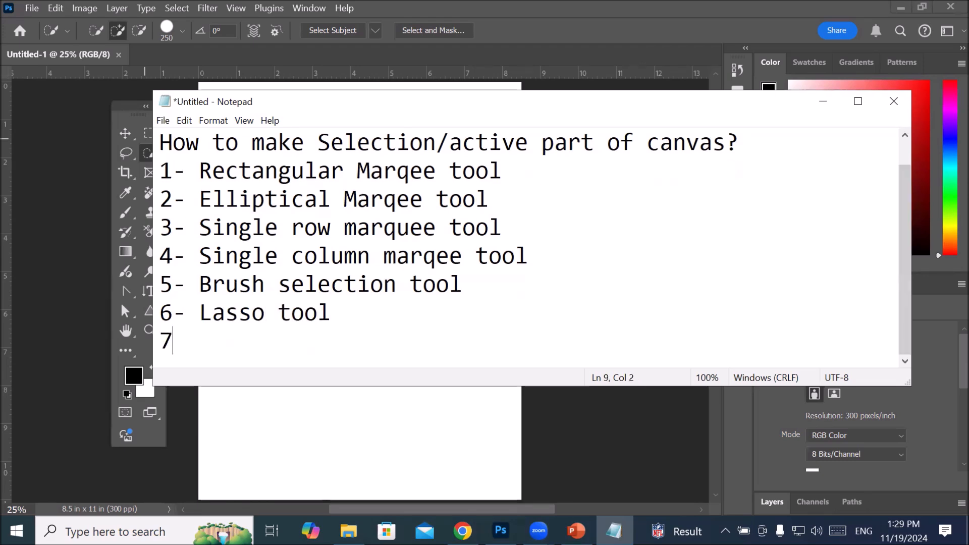
text(-)
key(BackSpace)
text(Pol)
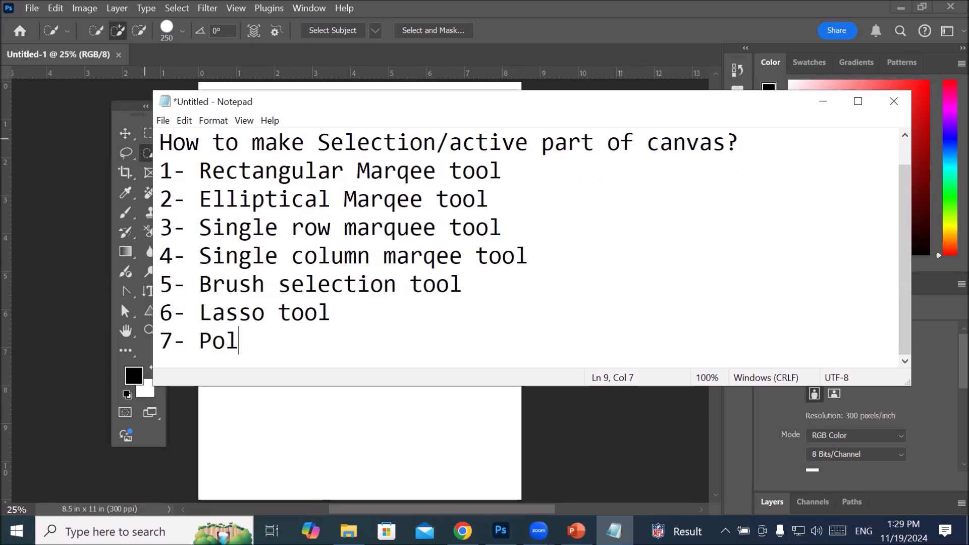
text(ygonal )
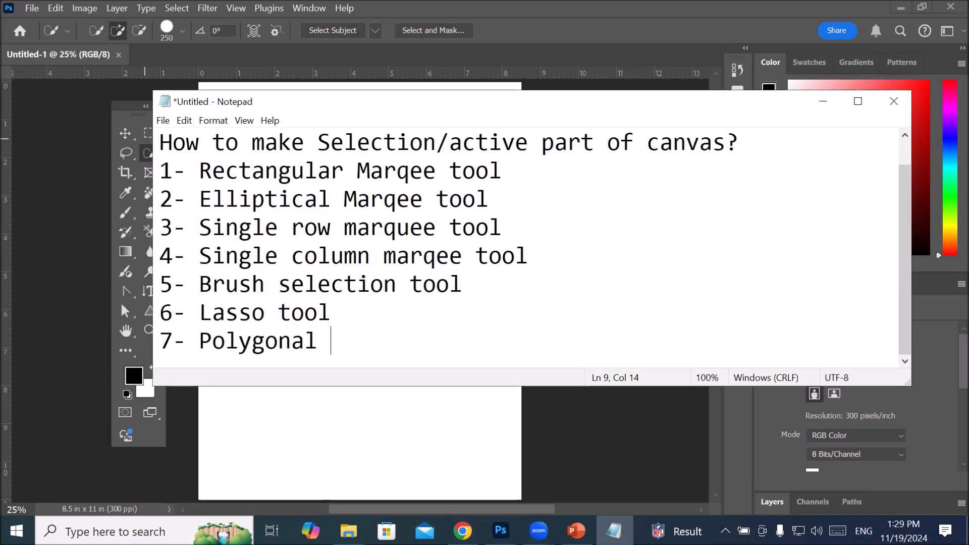
text(lass)
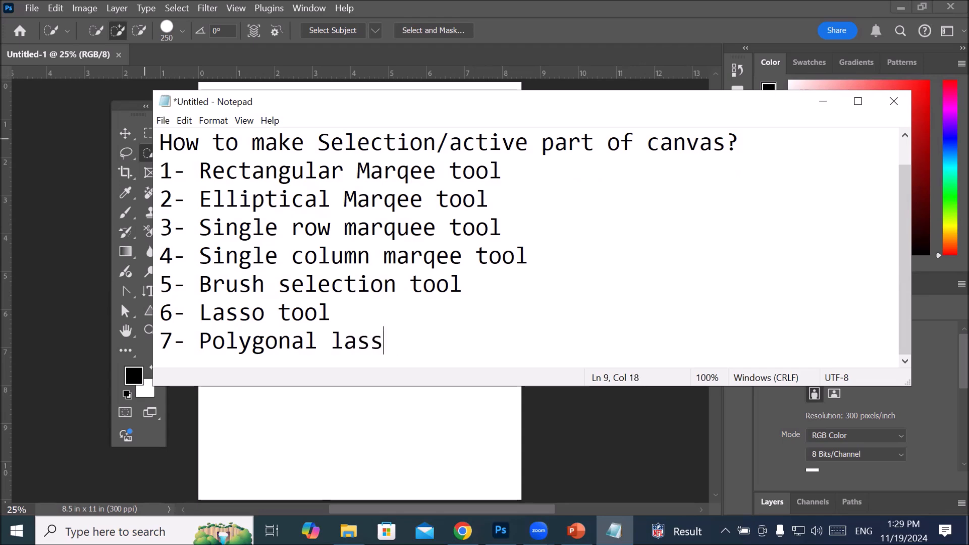
text(o tool)
key(Return)
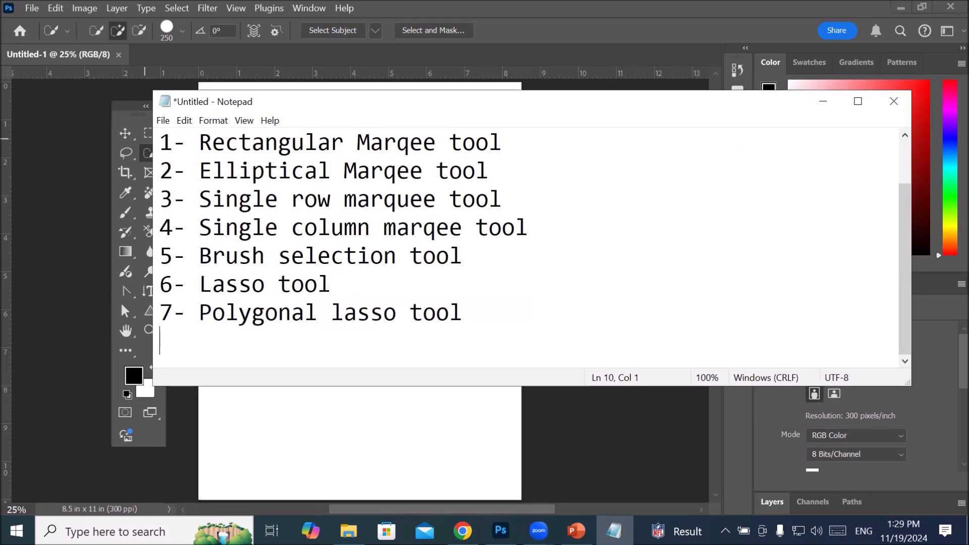
Step: Add the eighth list entry, "8- Magnatic lasso tool", and start a new line
text(8- Magnatice)
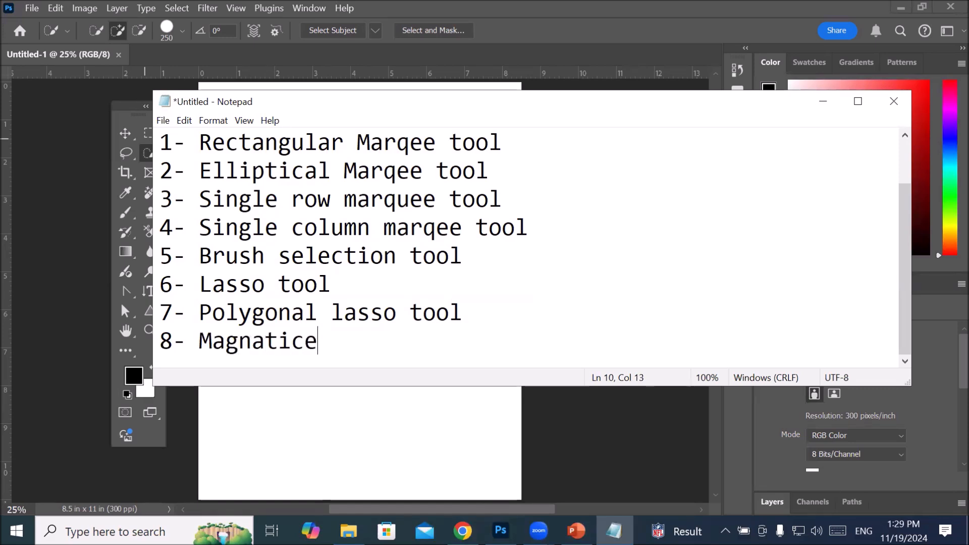
key(BackSpace)
text(lass)
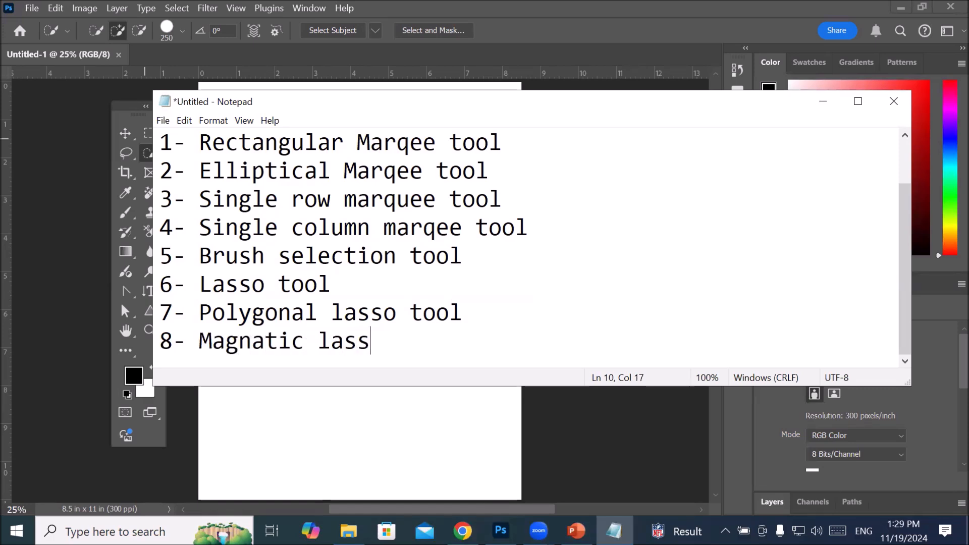
text(o tool)
key(Return)
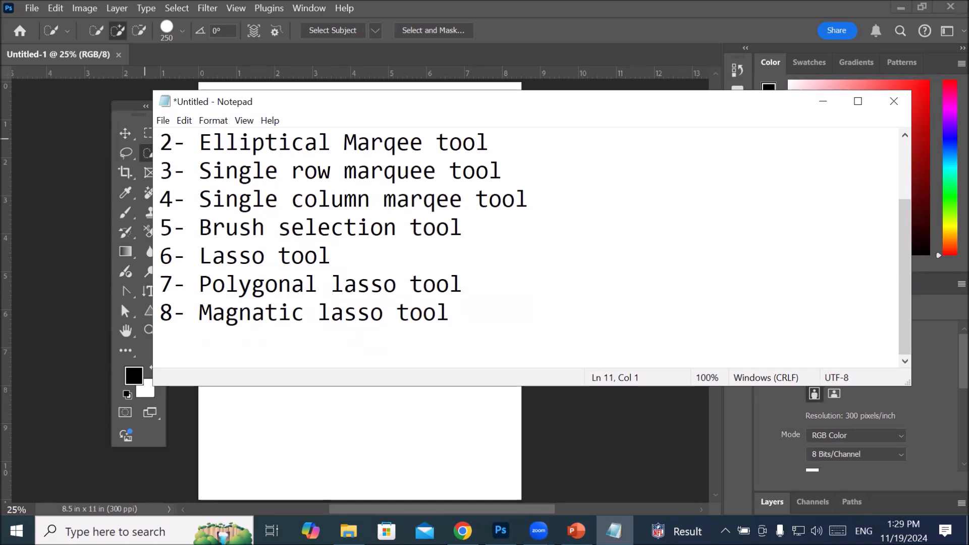
Step: Add the ninth list entry, "9- Object selection tool", and start a new line
text(9- Object l)
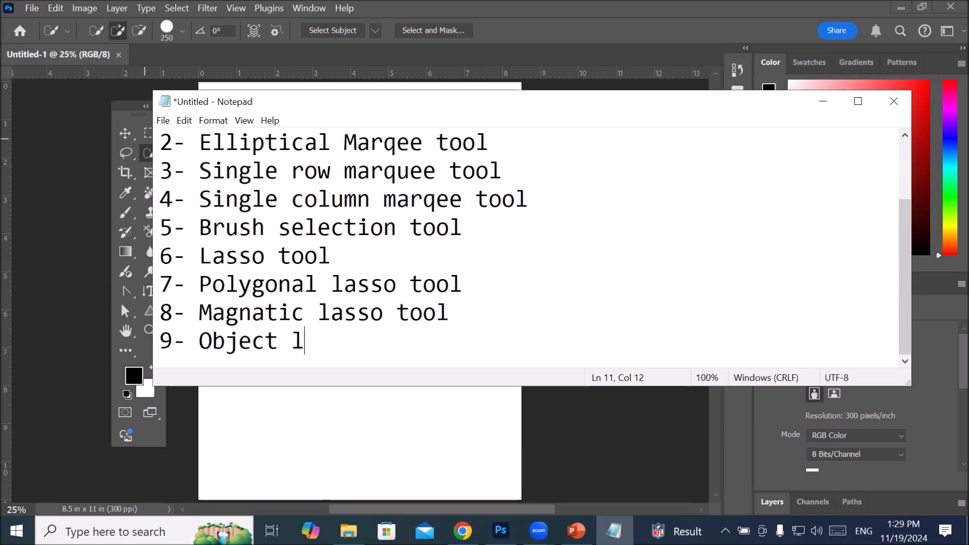
key(BackSpace)
text(sele)
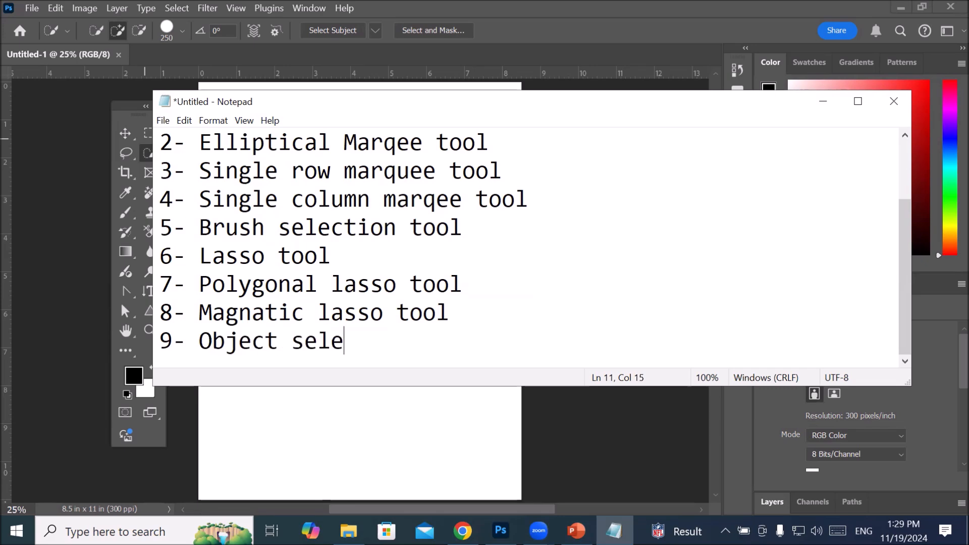
text(ction tool)
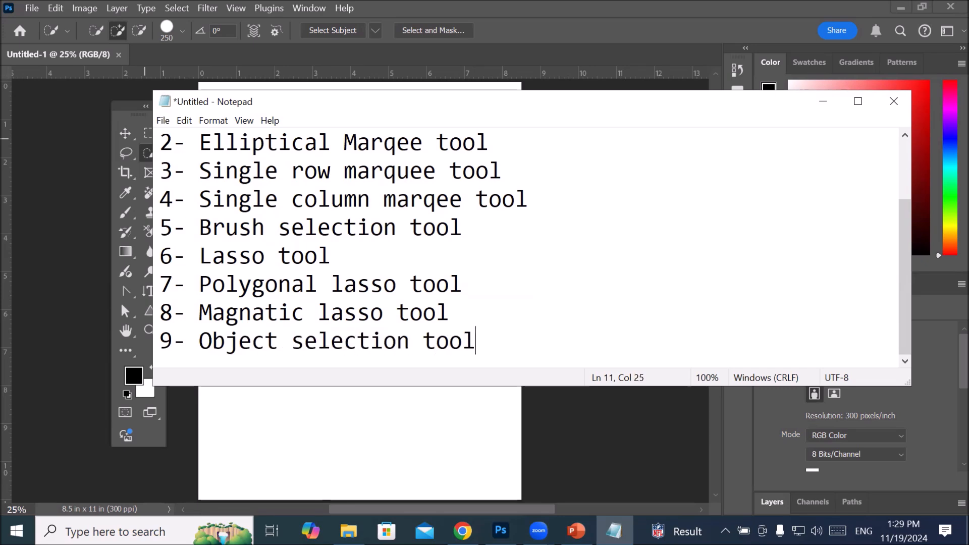
key(Return)
Step: Add the tenth list entry, "10- Quick selection tool", and start a new line
text(10-)
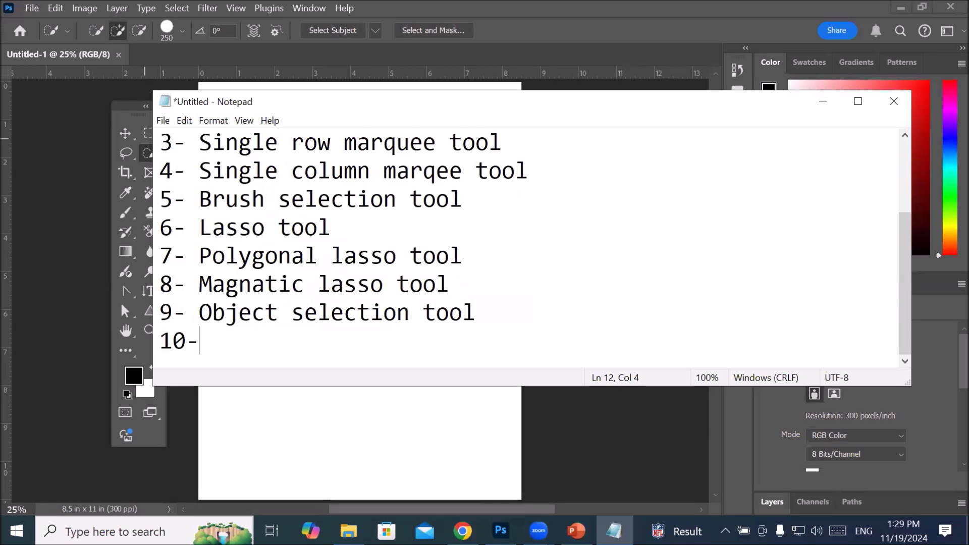
text( Quick s)
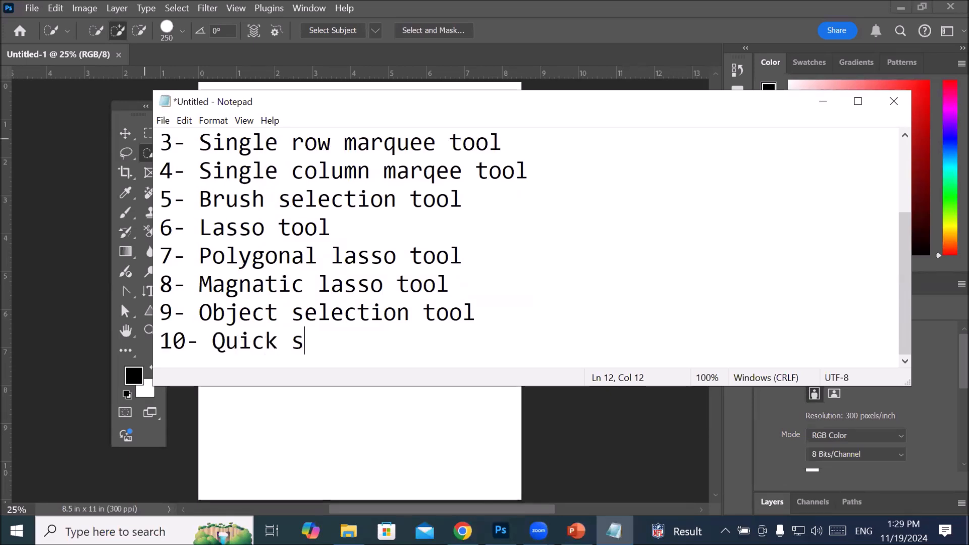
text(election t)
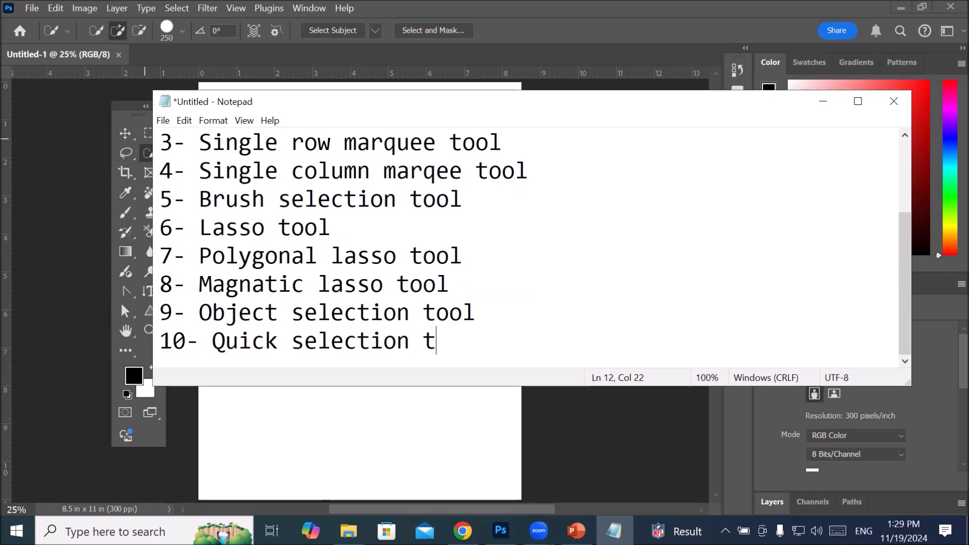
text(ool)
key(Return)
Step: Add the eleventh list entry, "11- Magic wand tool"
text(11- )
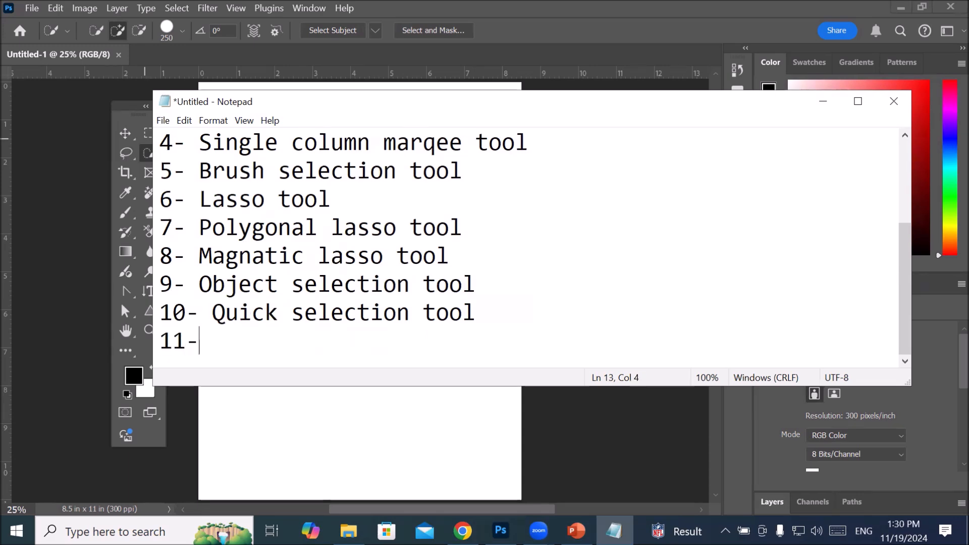
text(Magic )
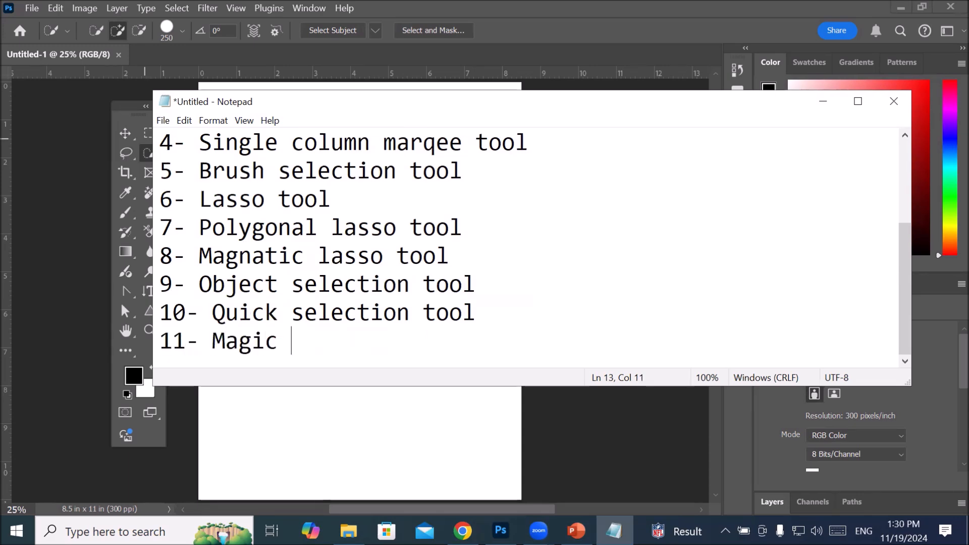
text(wand tool)
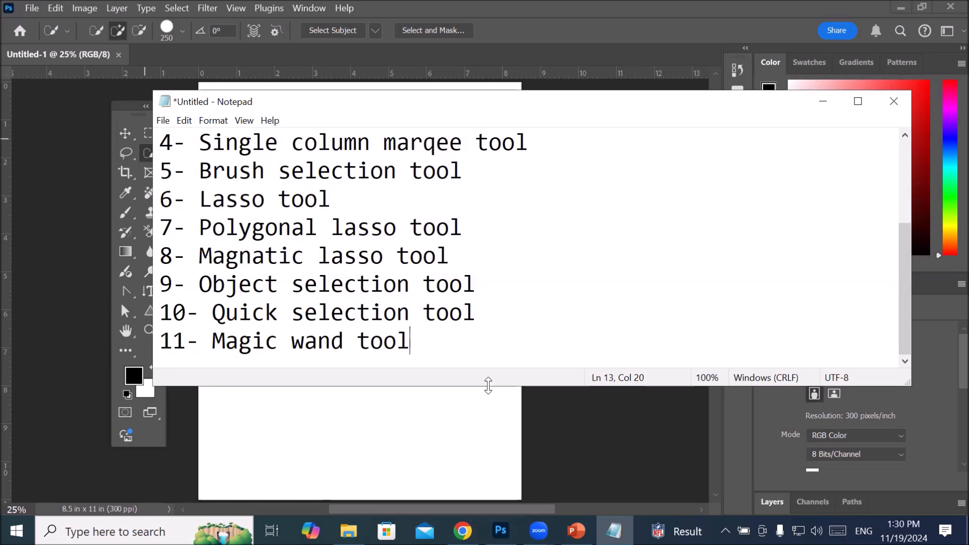
Step: Enlarge the Notepad window vertically until the heading and all eleven list entries fit without scrolling
drag(488, 388, 490, 421)
drag(508, 471, 489, 410)
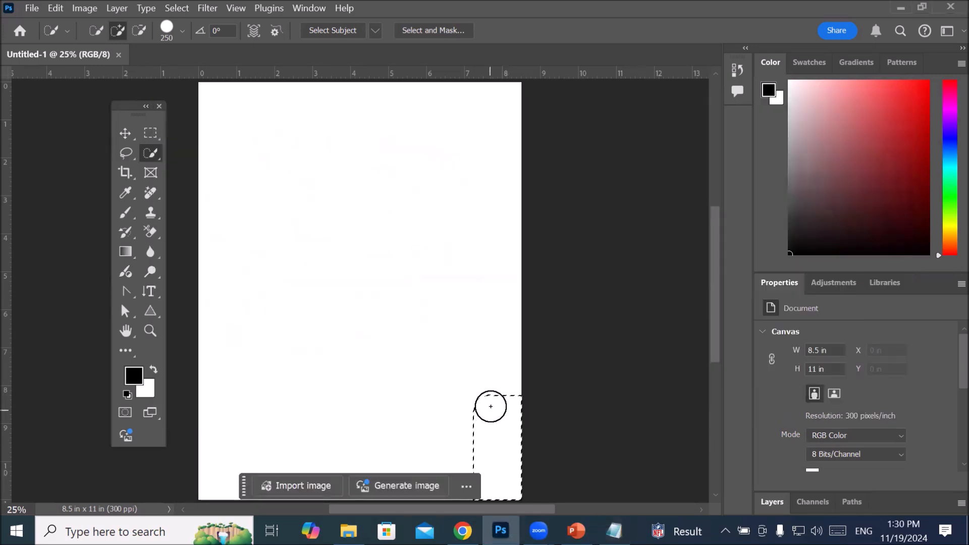
click(614, 531)
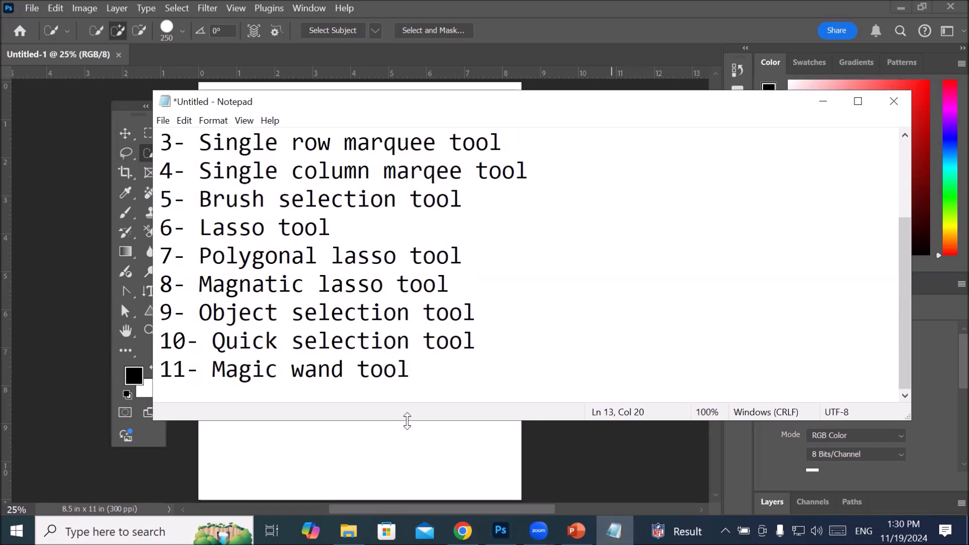
drag(407, 422, 407, 482)
scroll(419, 298, up, 1)
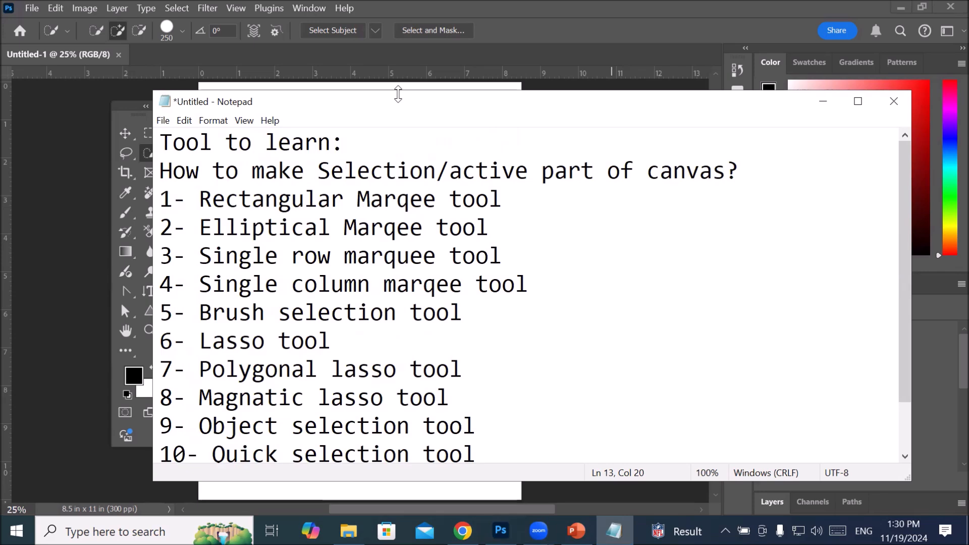
drag(398, 94, 398, 81)
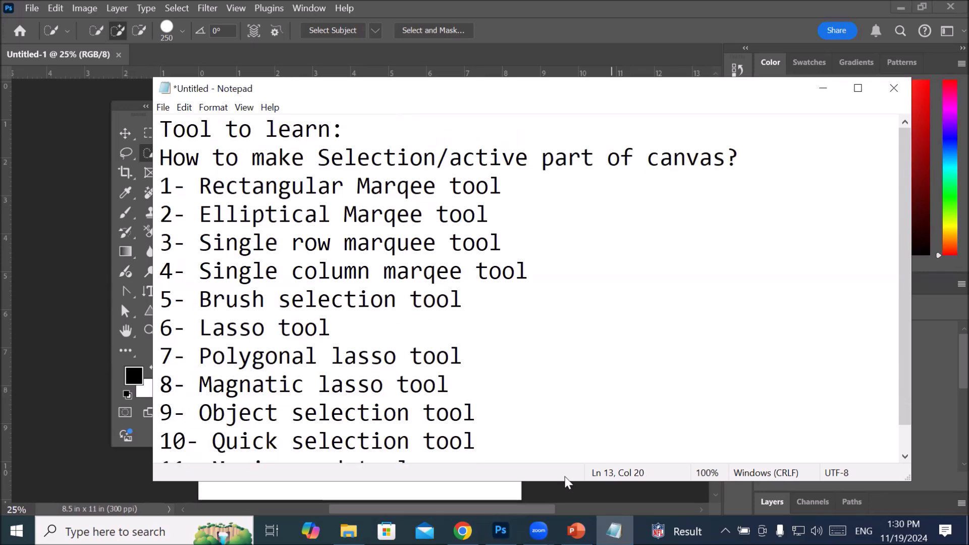
drag(579, 486, 578, 507)
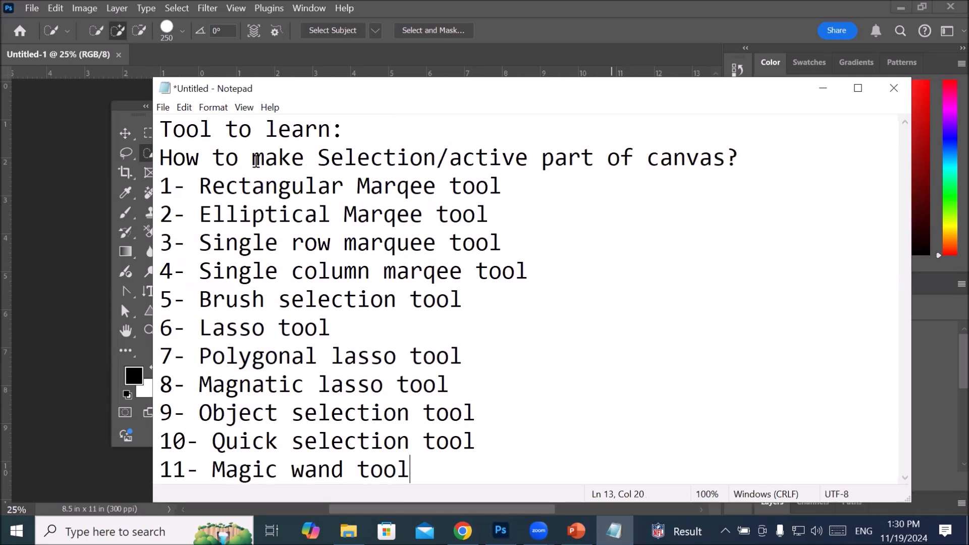
Step: Highlight the phrase "Selection/active part of canvas" in the question line above the numbered list
drag(252, 159, 602, 160)
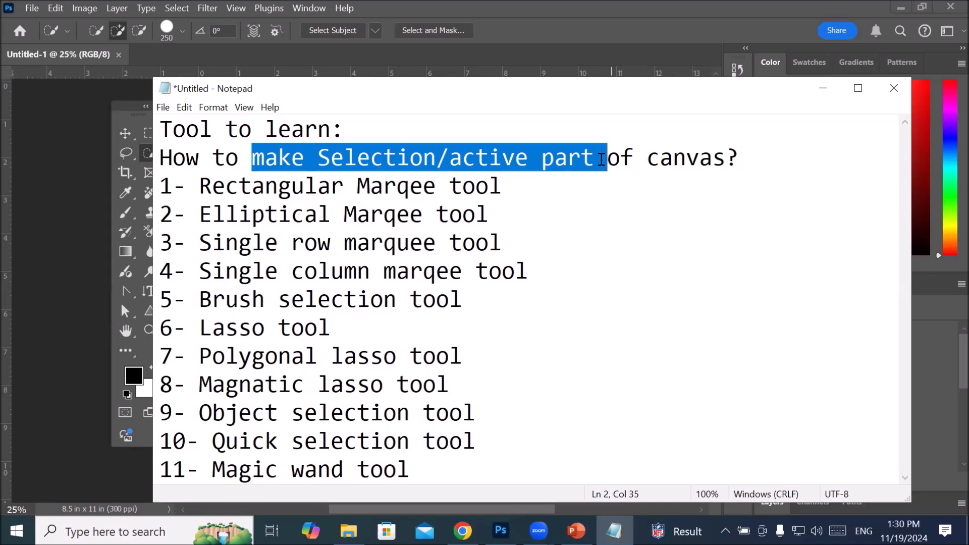
drag(602, 161, 661, 159)
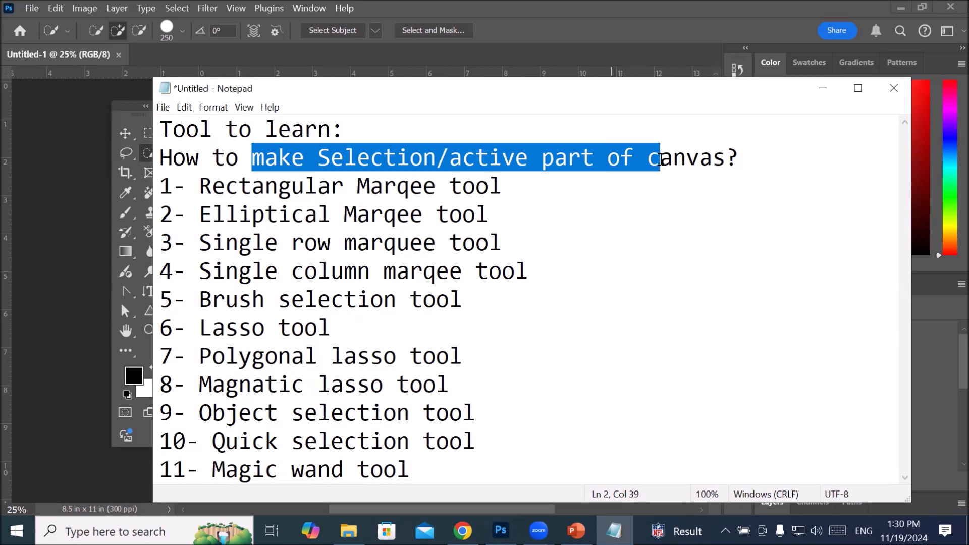
drag(660, 159, 711, 162)
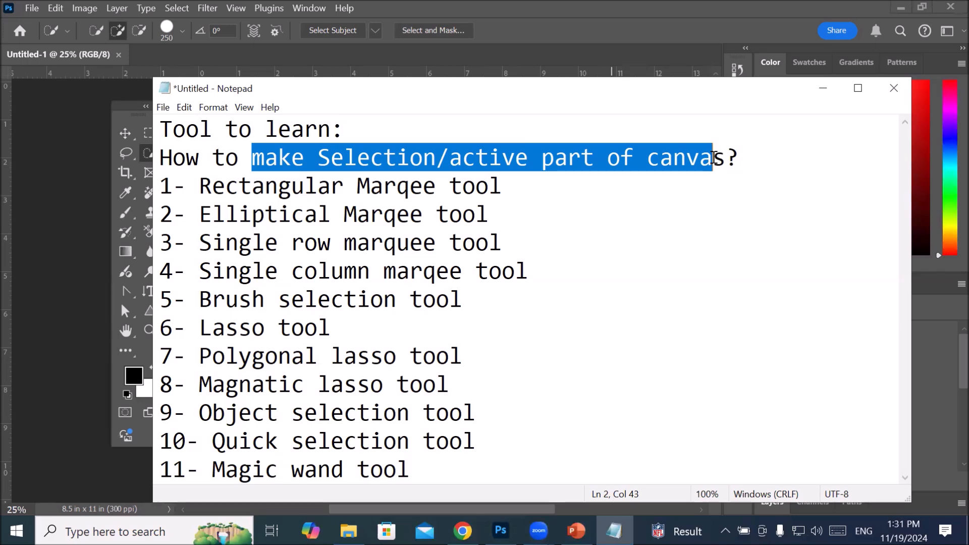
click(489, 158)
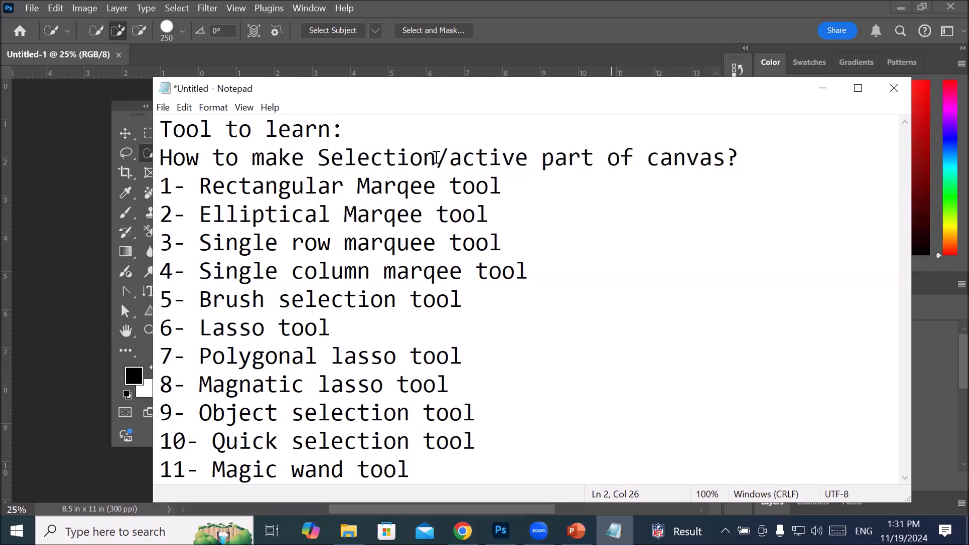
drag(317, 158, 721, 158)
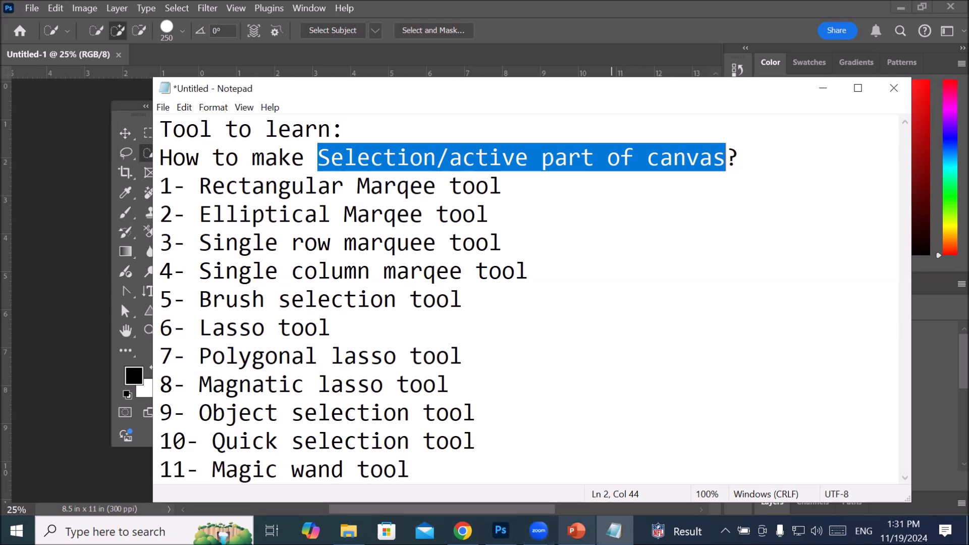
Step: Switch to PowerPoint to check the Selection Tools slide's shortcut letters, and compare them with the Quick Selection tool group in Photoshop
click(575, 530)
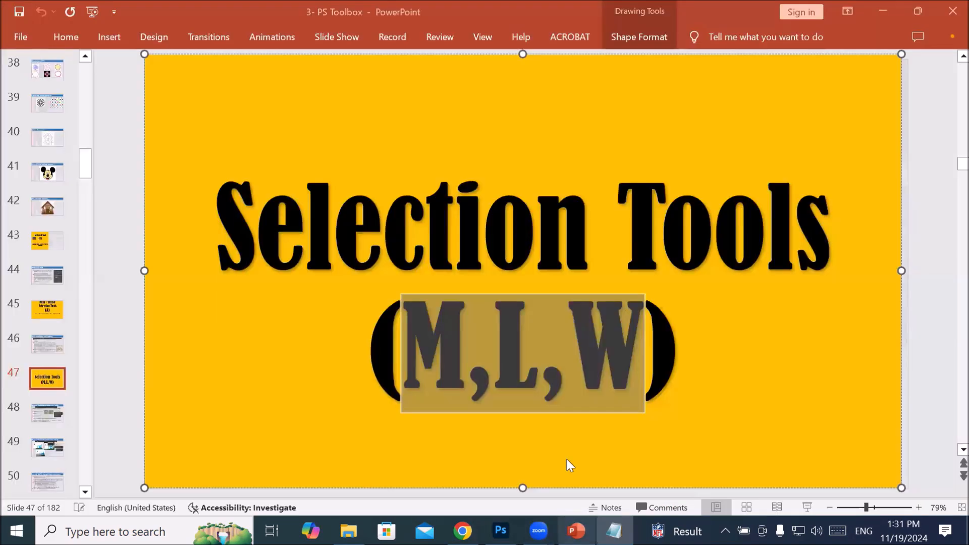
click(457, 357)
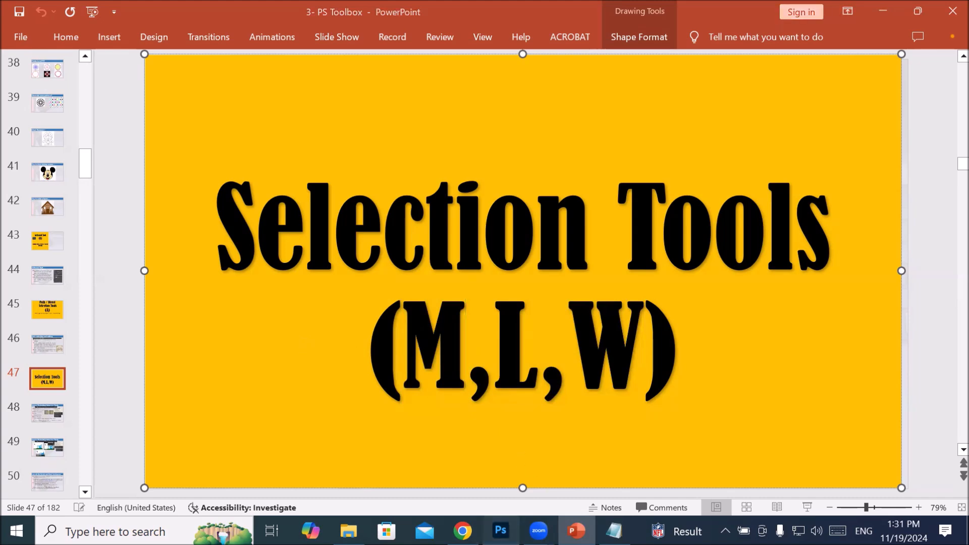
click(501, 531)
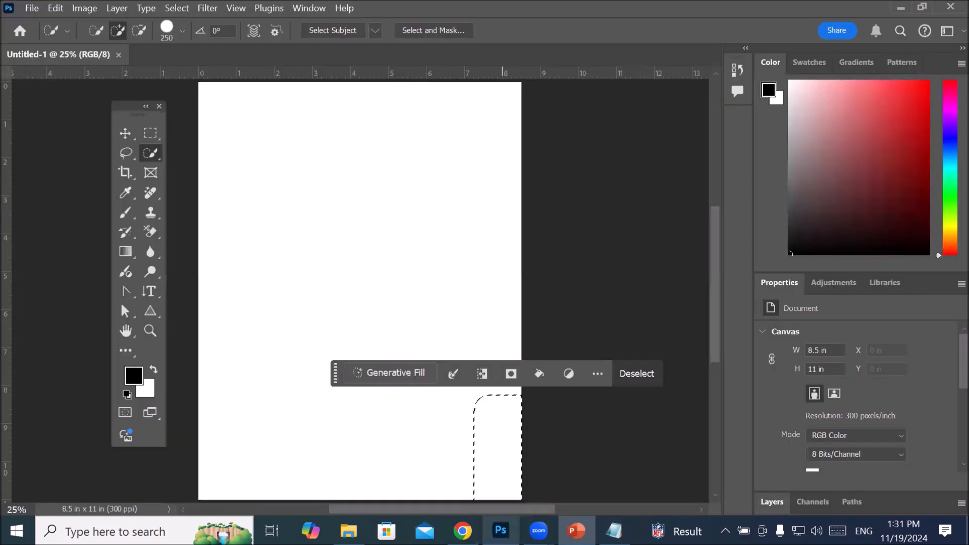
right_click(153, 156)
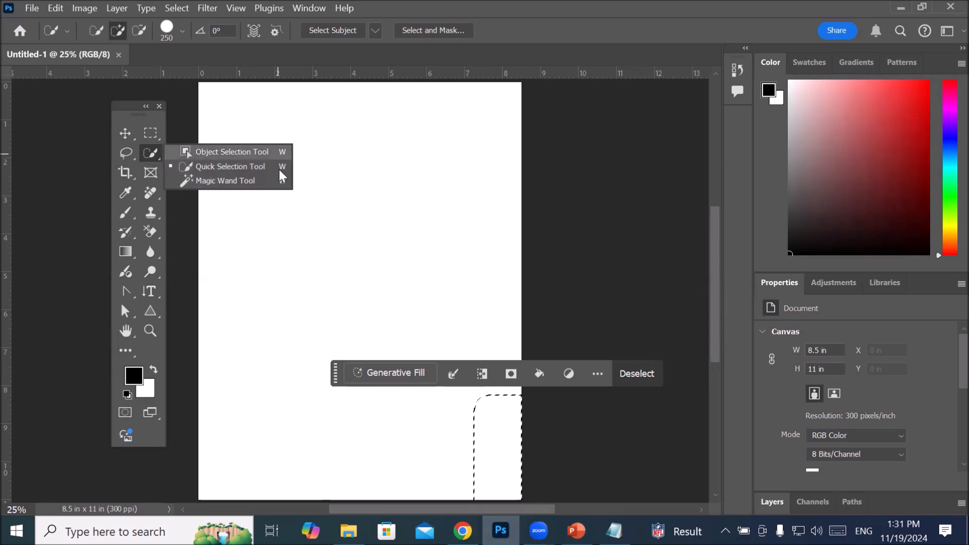
Step: Activate the Rectangular Marquee tool, try cycling through its group, and list the four marquee tools
click(156, 138)
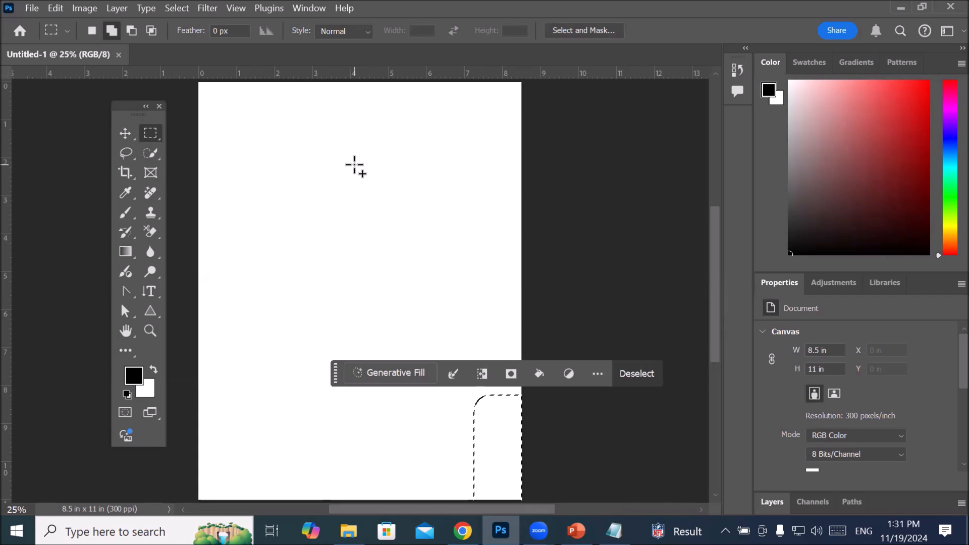
key(shift+m)
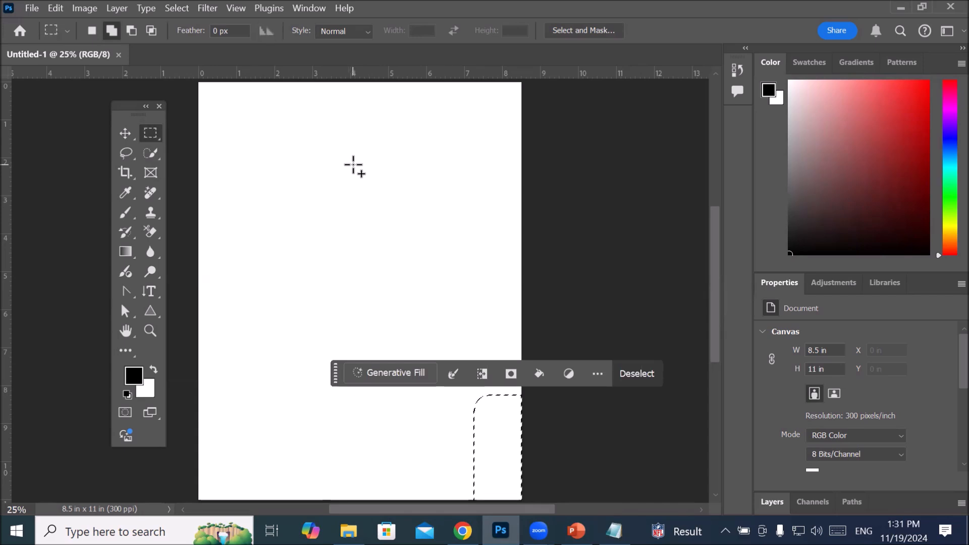
key(shift+m)
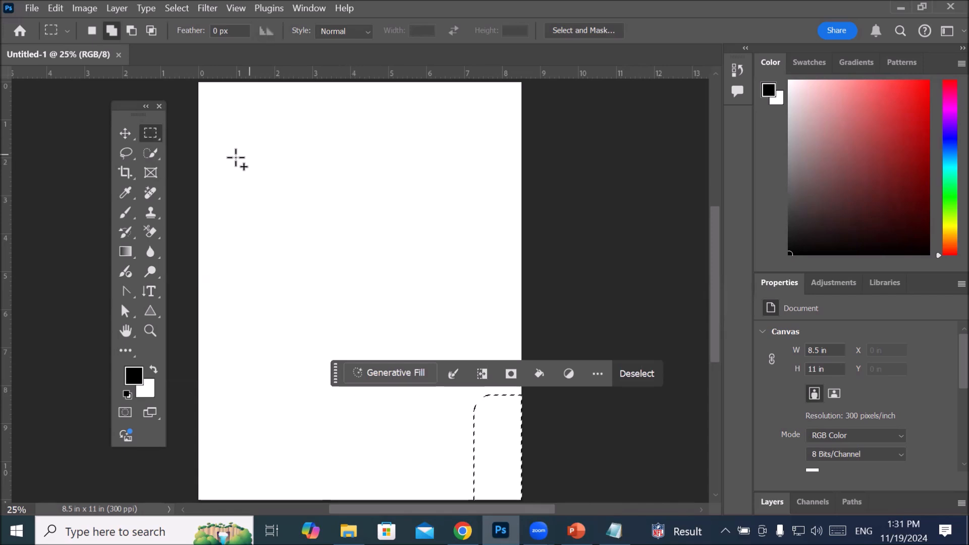
right_click(150, 136)
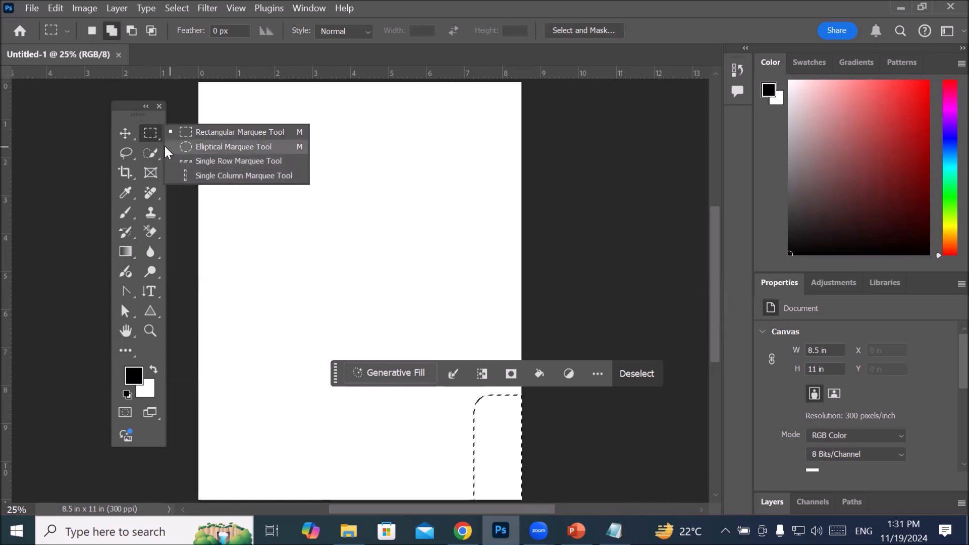
Step: Activate the Lasso tool, list its tool group, and cycle through the Lasso, Polygonal Lasso, Magnetic Lasso and Selection Brush tools
click(120, 151)
right_click(117, 147)
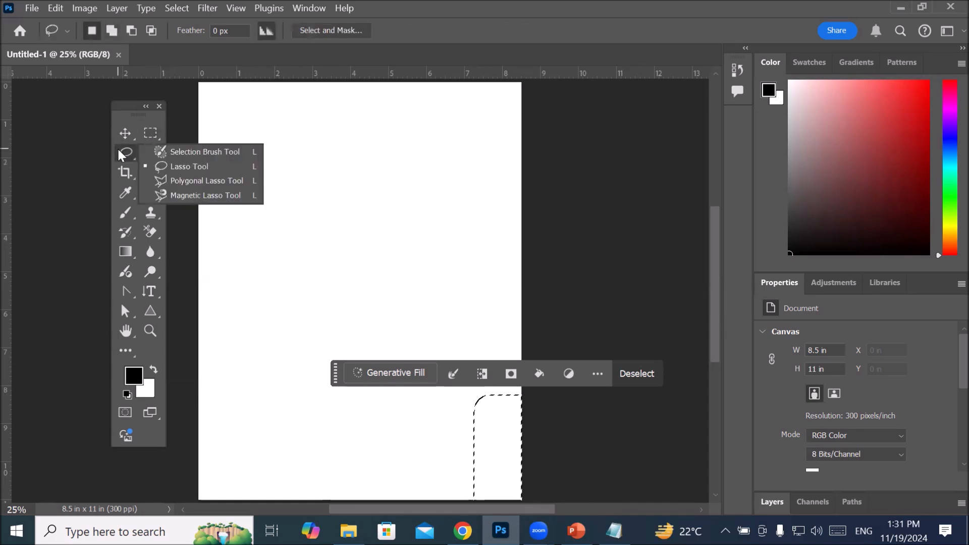
click(117, 148)
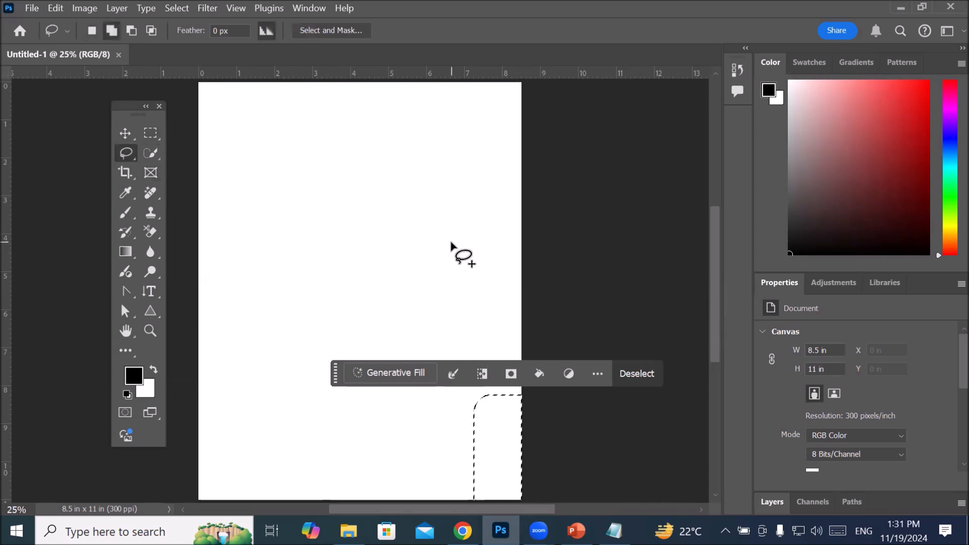
key(shift+l)
key(shift+l)
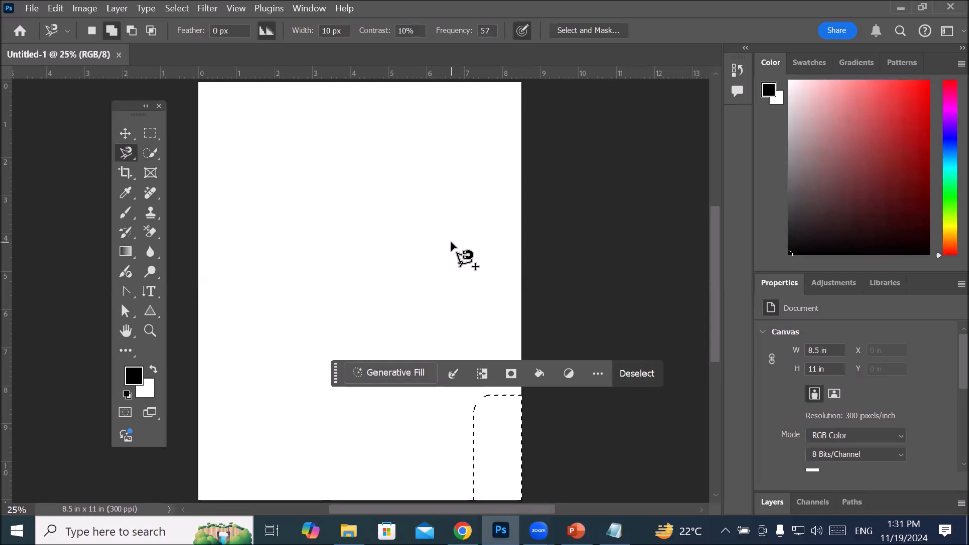
key(shift+l)
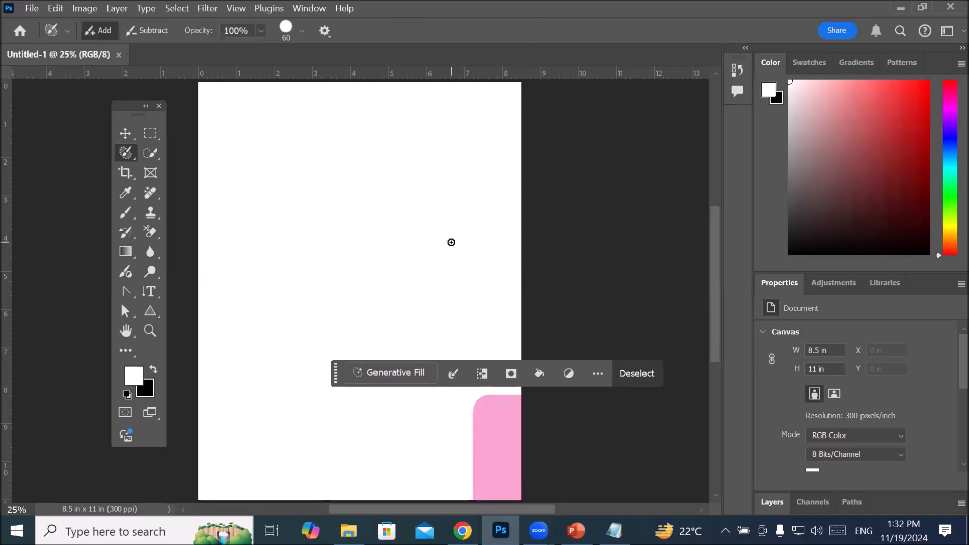
key(shift+l)
key(shift+l)
key(shift+l)
key(shift+l)
key(shift+l)
key(shift+l)
key(shift+l)
key(shift+l)
key(shift+l)
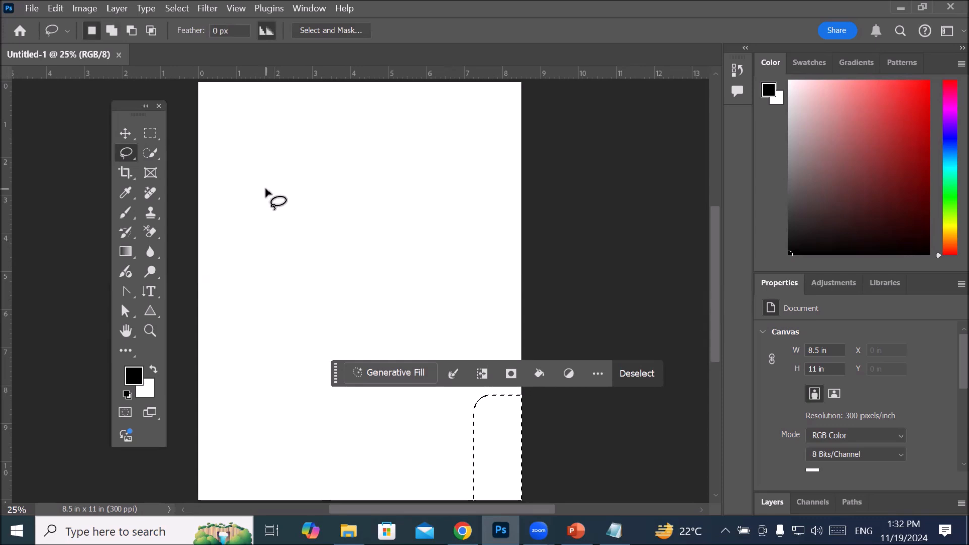
Step: Cycle repeatedly through the Object Selection, Quick Selection and Magic Wand tools using their shared shortcut
key(w)
key(shift+w)
key(shift+w)
key(shift+w)
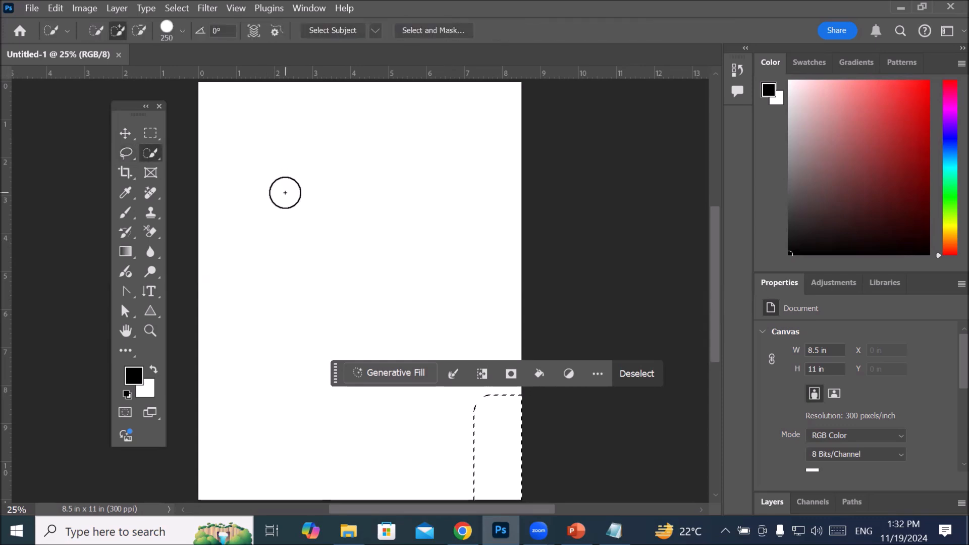
key(shift+w)
key(shift+w)
key(shift+w)
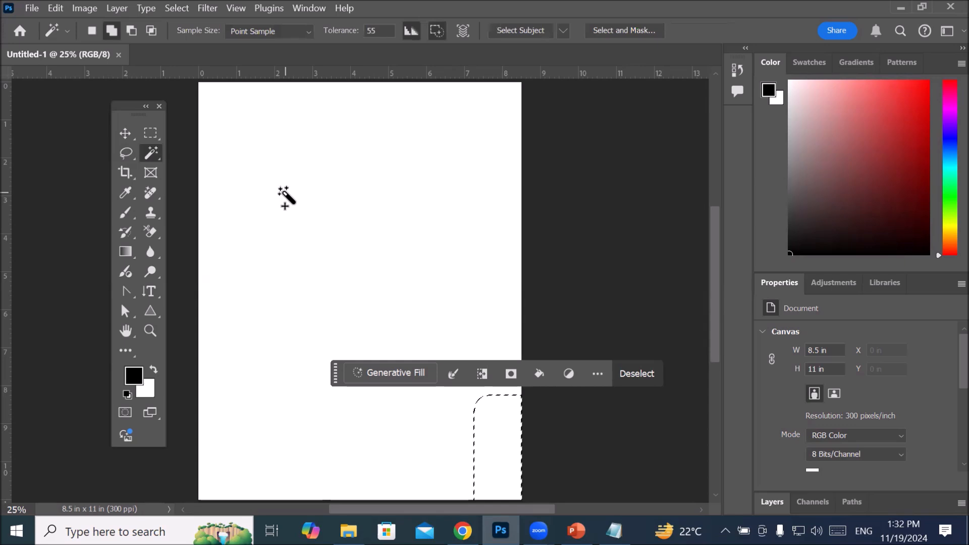
key(shift+w)
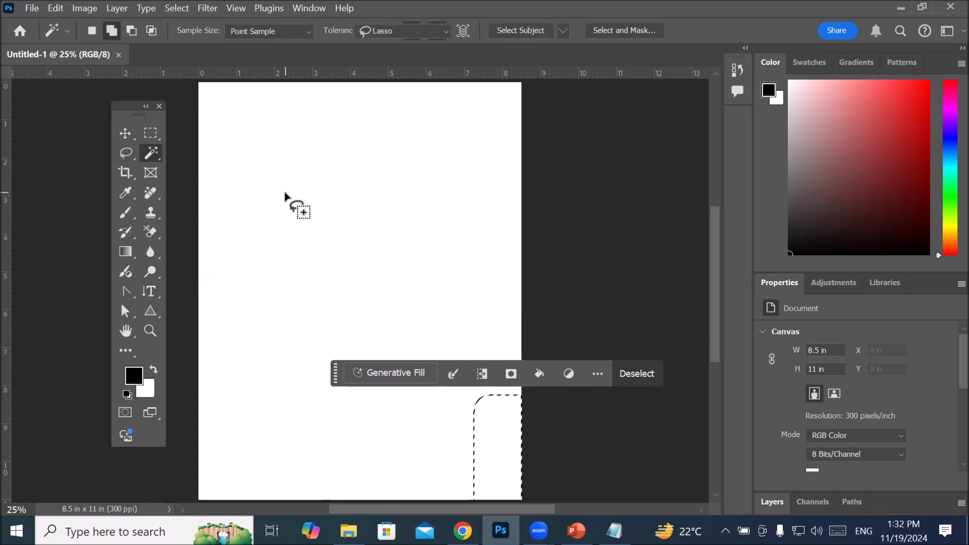
key(shift+w)
key(shift+w)
key(shift+w)
key(shift+w)
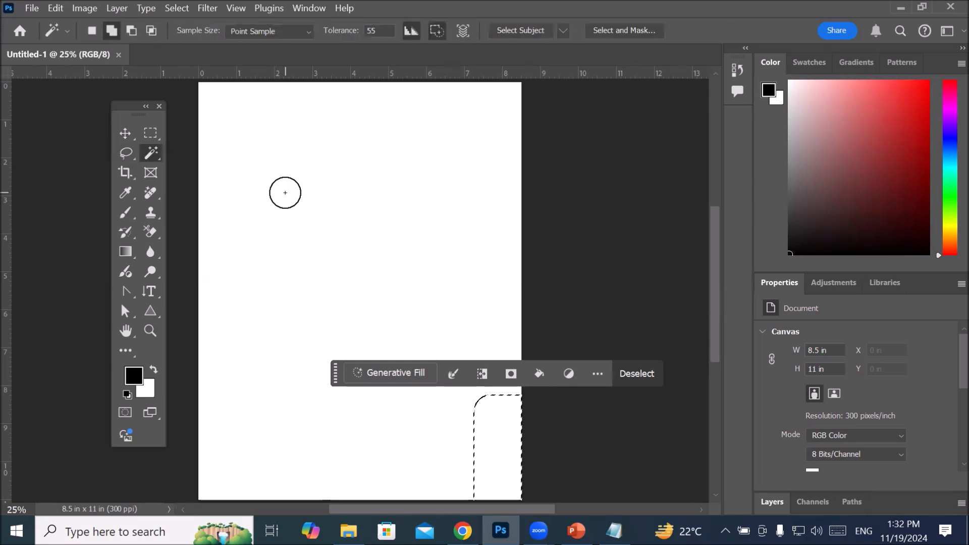
key(shift+w)
key(shift+w)
key(shift+w)
key(shift+w)
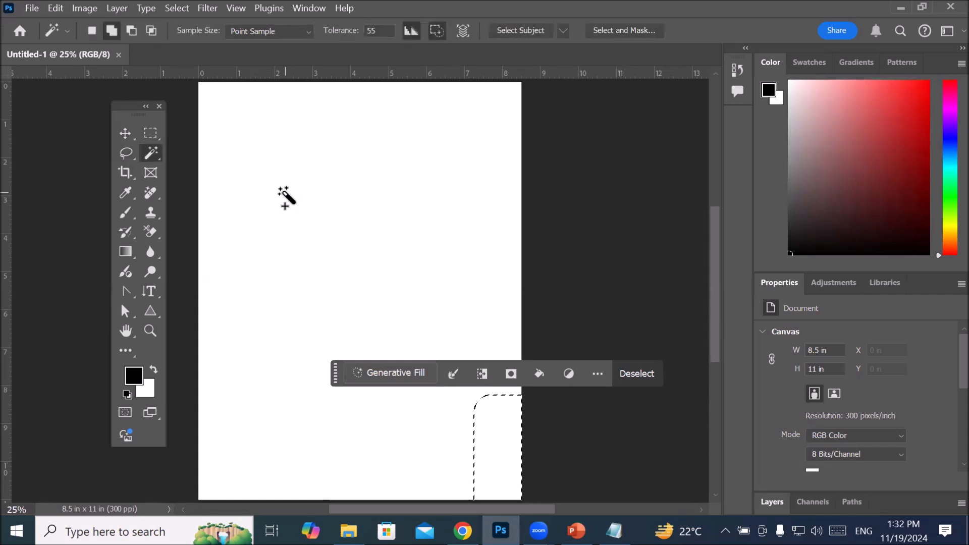
Step: List the Magic Wand and Lasso tool groups, and choose the Selection Brush Tool
right_click(151, 153)
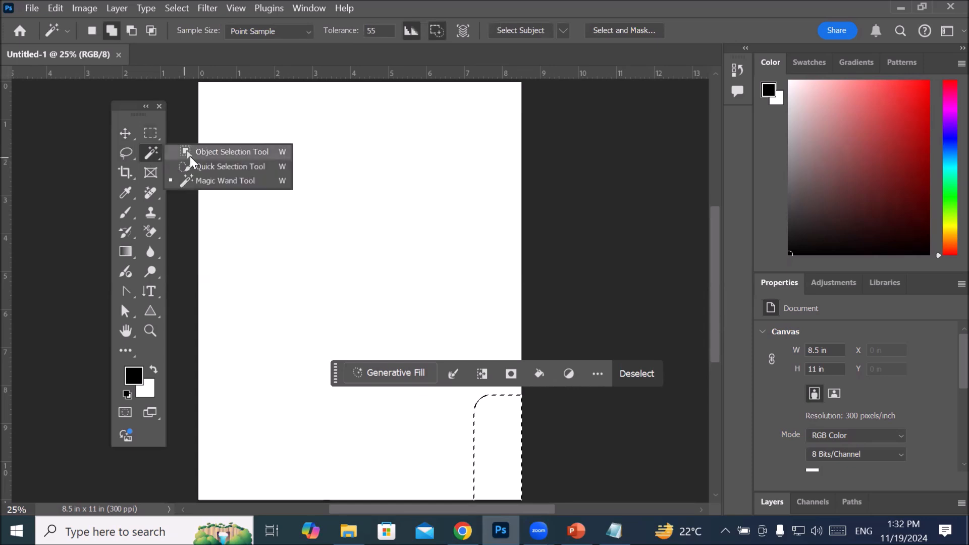
click(118, 154)
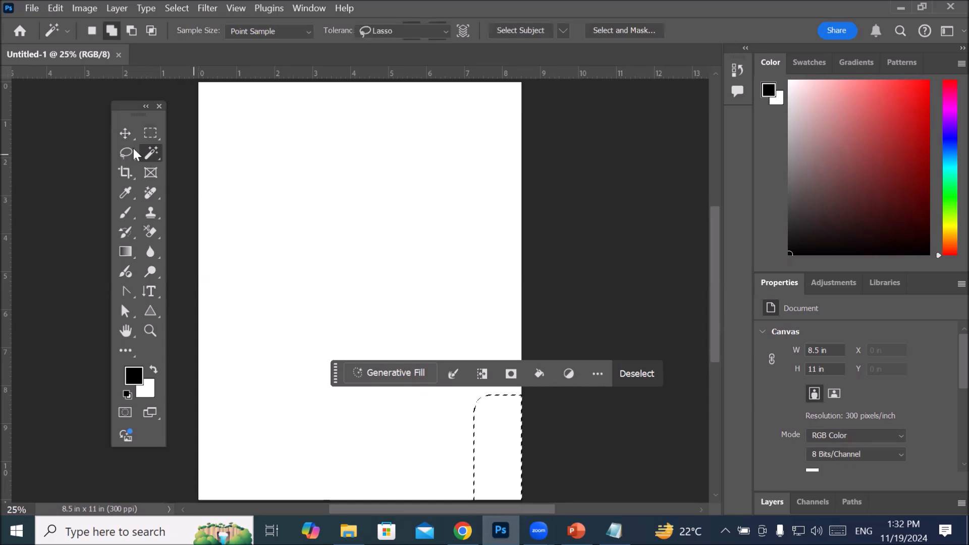
right_click(128, 151)
click(172, 156)
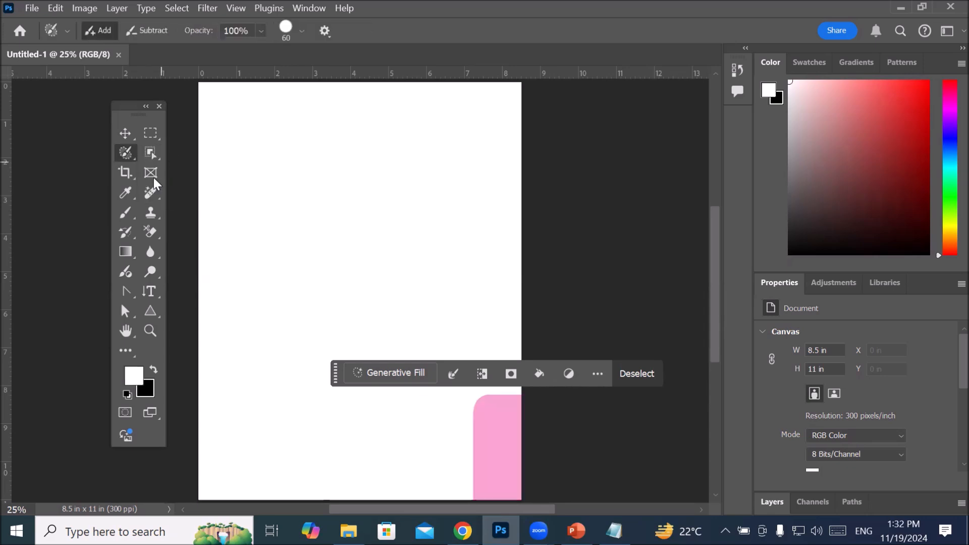
Step: Activate the Rectangular Marquee tool and clear the rounded selection near the canvas's lower corner
click(154, 131)
right_click(154, 132)
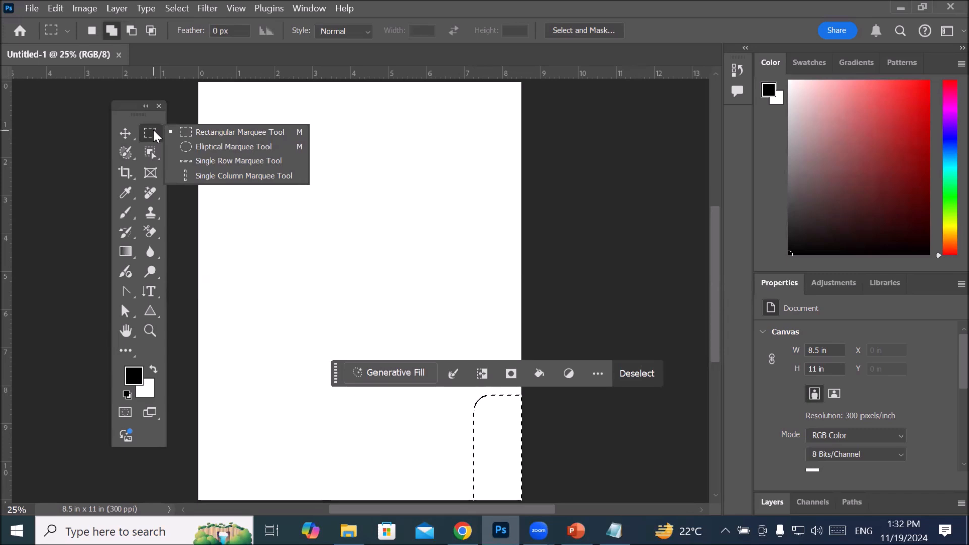
key(ctrl+d)
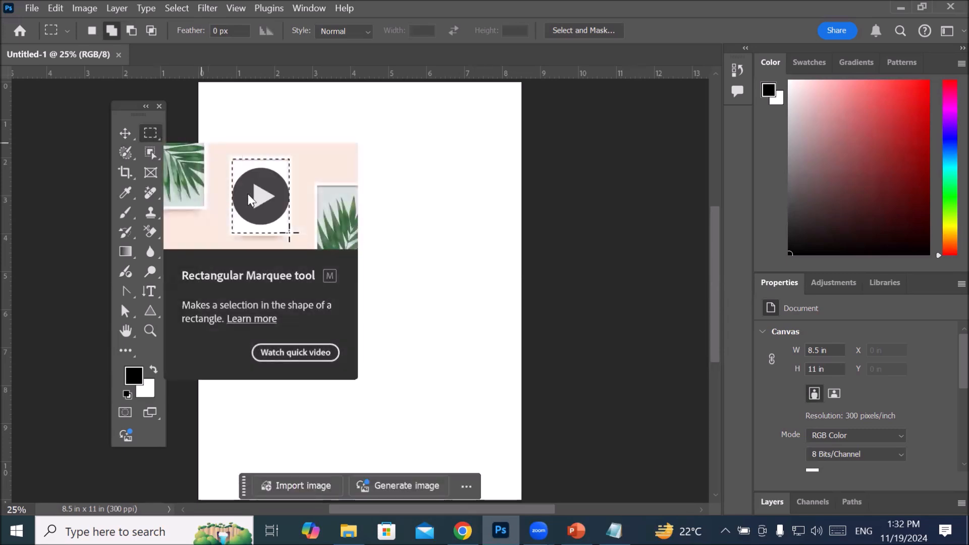
scroll(444, 207, down, 4)
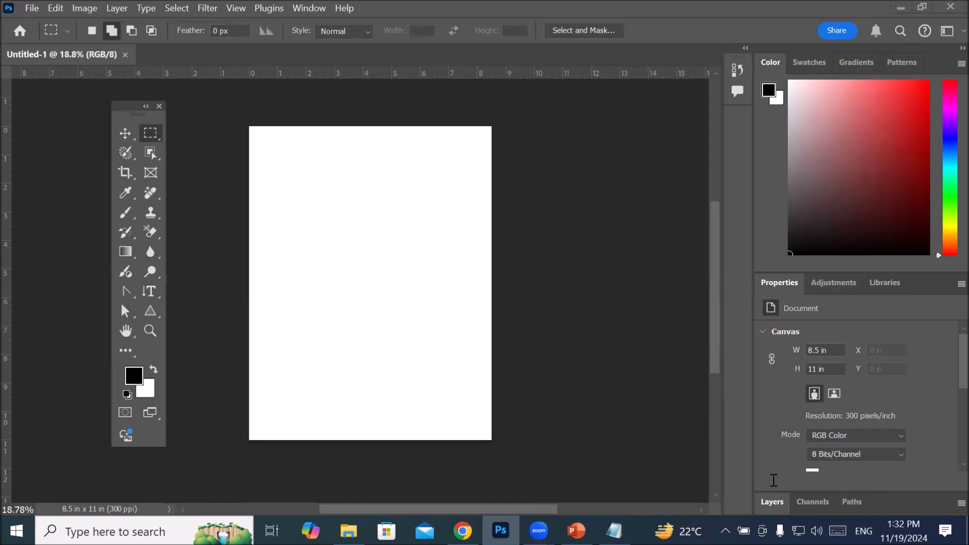
click(777, 500)
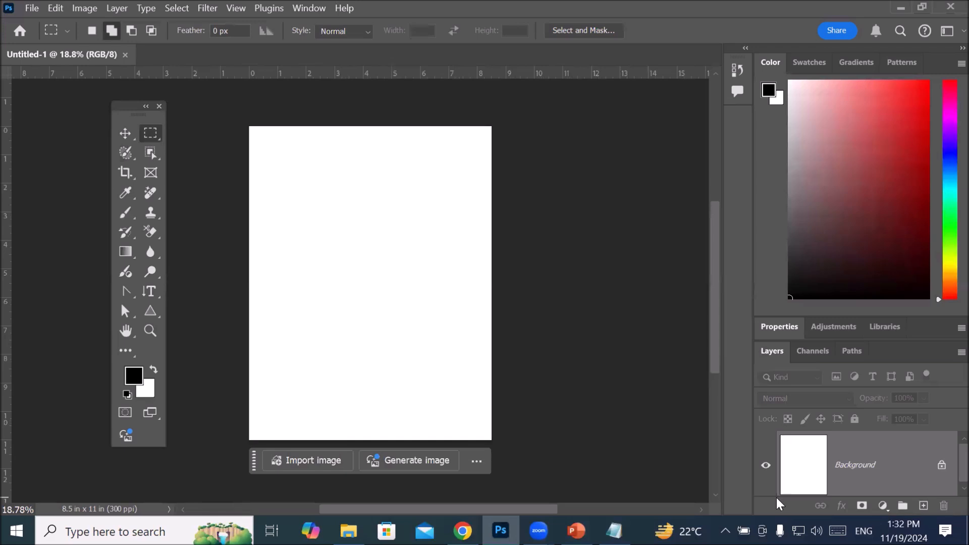
double_click(764, 355)
drag(554, 208, 552, 197)
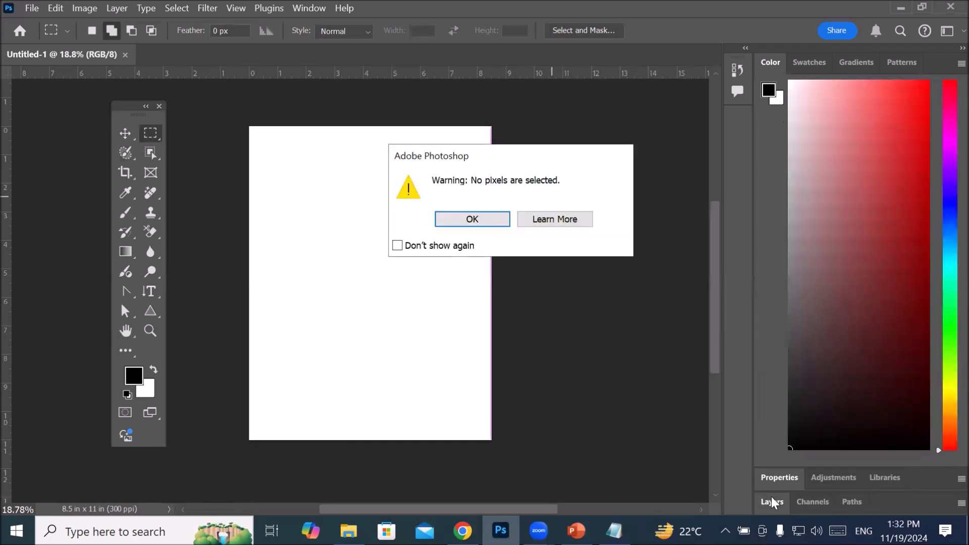
click(500, 219)
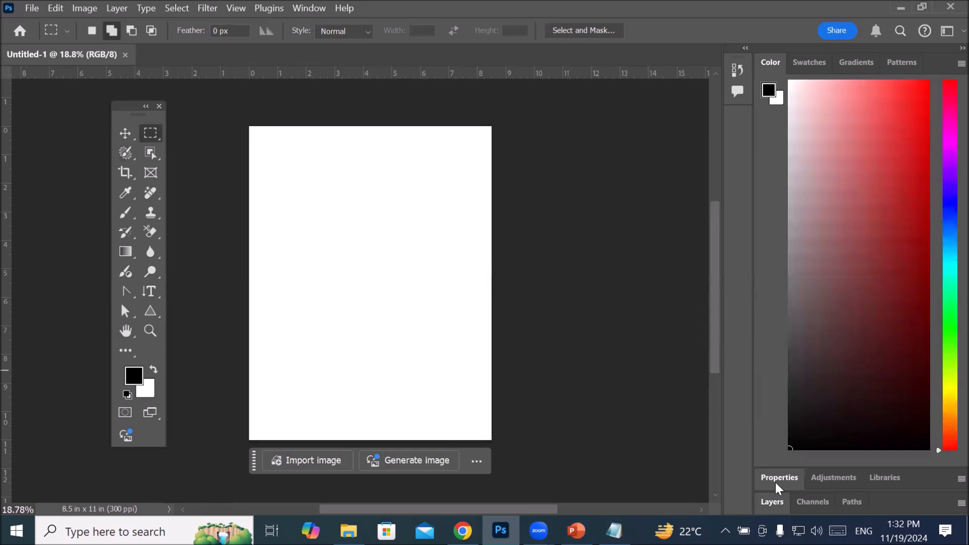
click(771, 498)
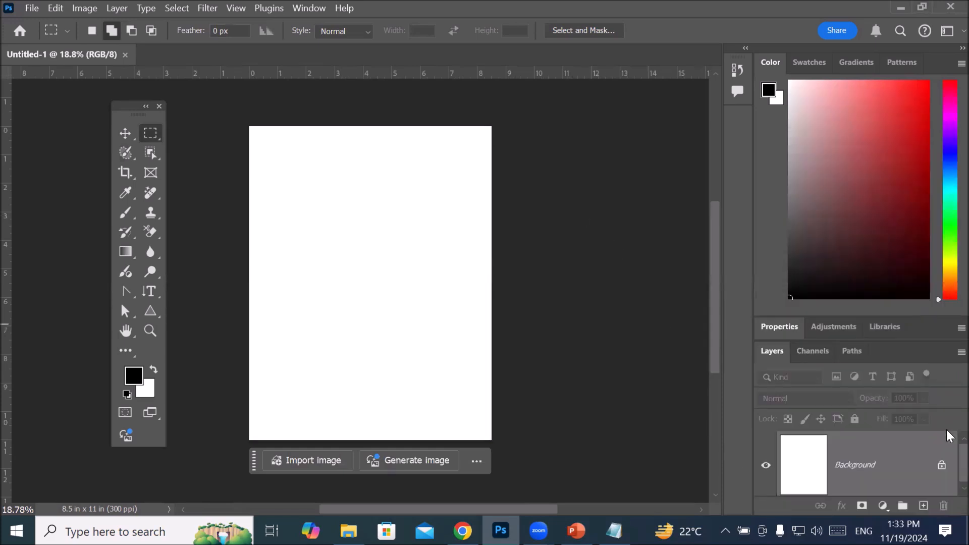
click(772, 352)
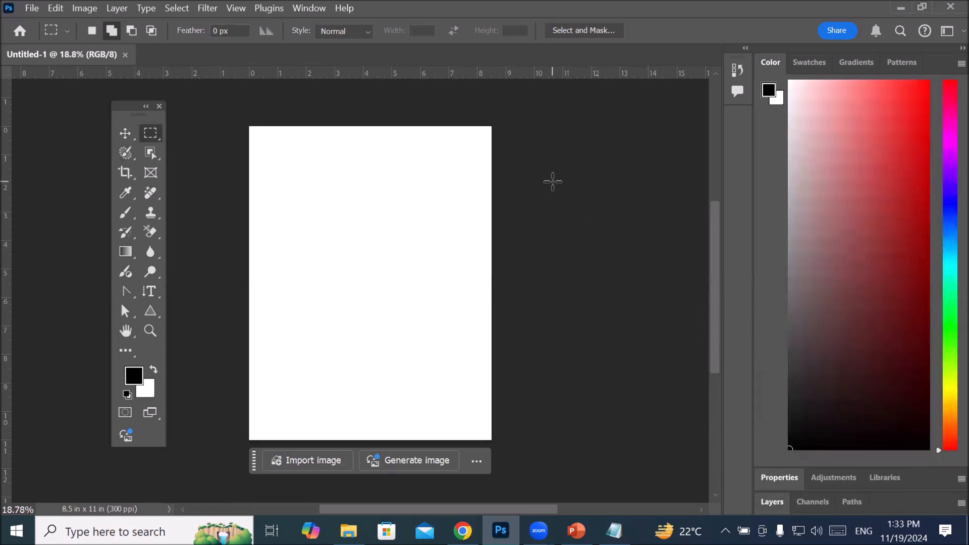
right_click(583, 202)
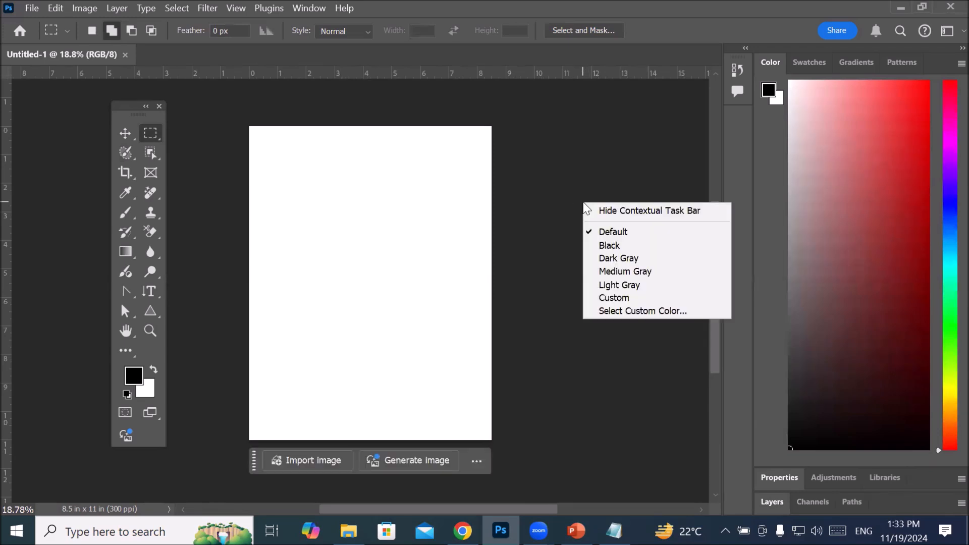
Step: Float the Layers panel beside the canvas with more height, and unlock the Background layer
click(774, 502)
click(774, 504)
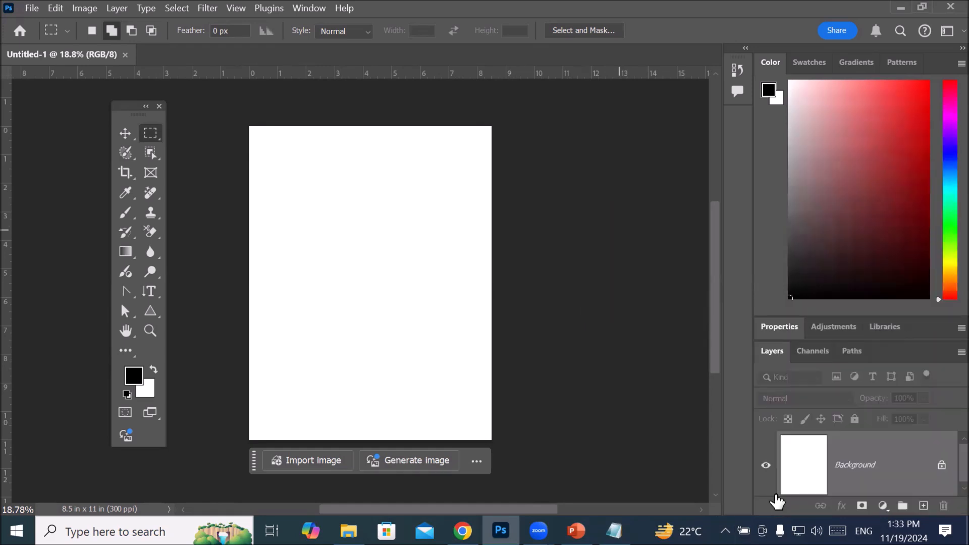
drag(766, 356, 553, 130)
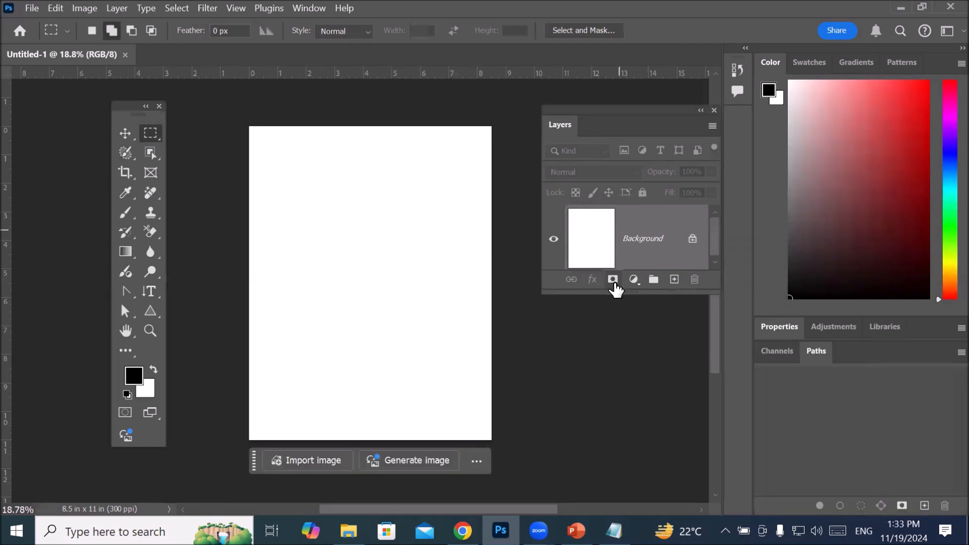
drag(618, 293, 623, 361)
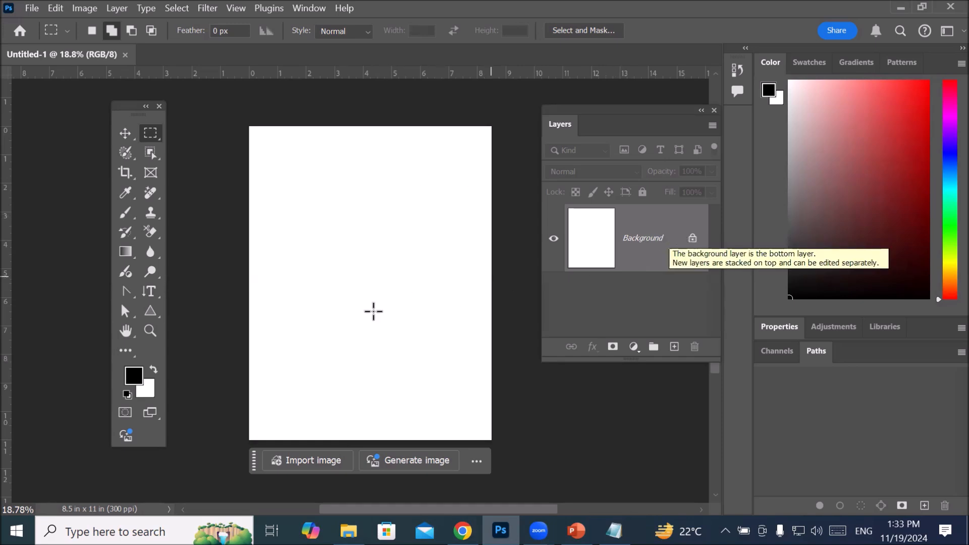
click(693, 241)
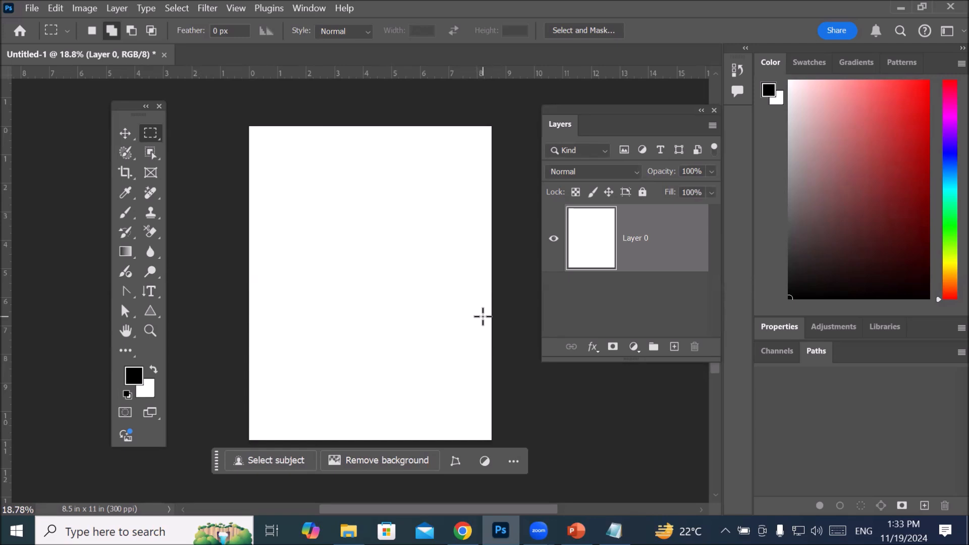
Step: Select the entire canvas of Layer 0, inspect the selection outline, and deselect it
click(183, 10)
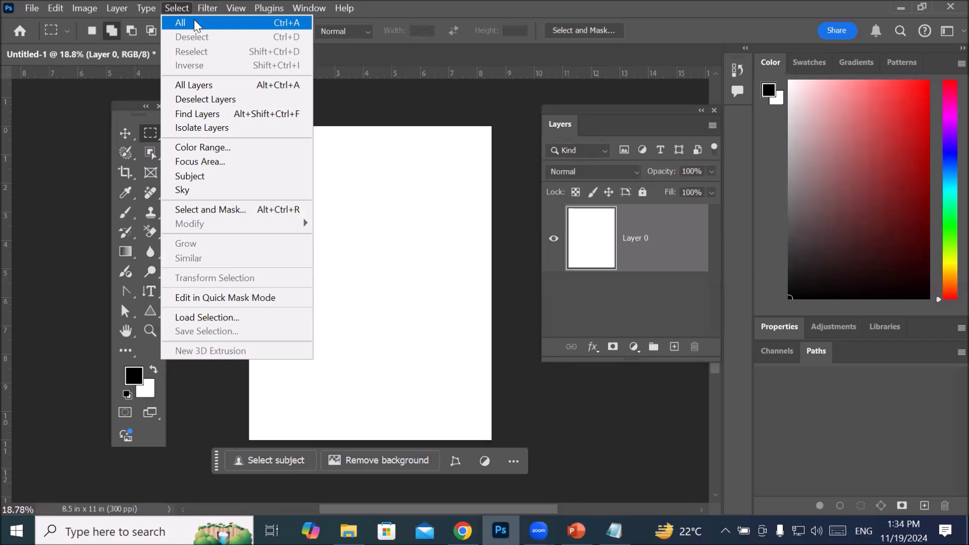
click(220, 22)
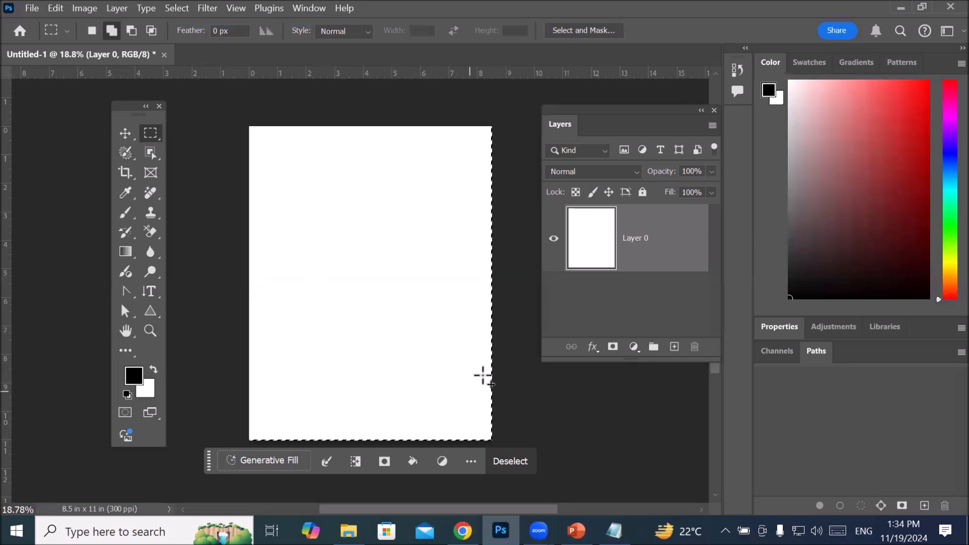
scroll(496, 182, up, 2)
scroll(497, 184, up, 2)
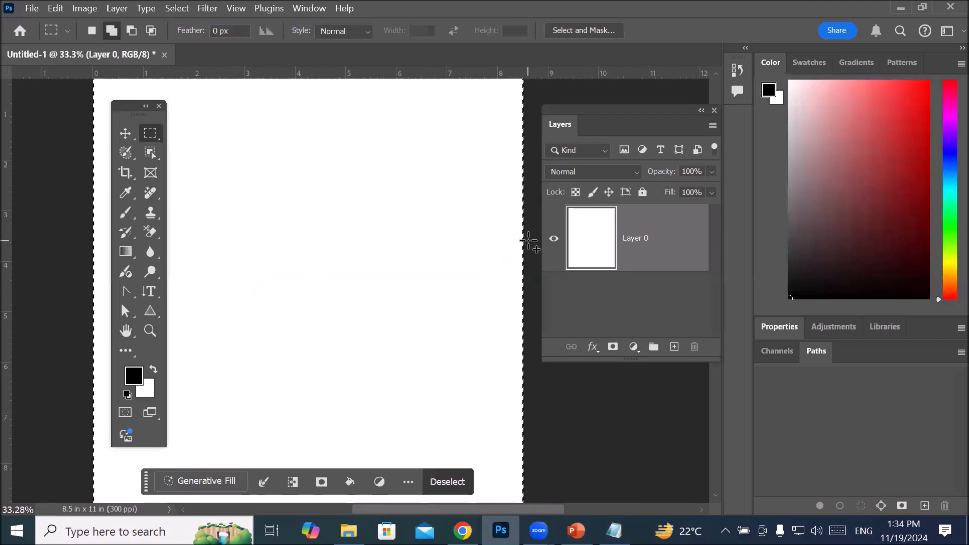
scroll(468, 183, down, 3)
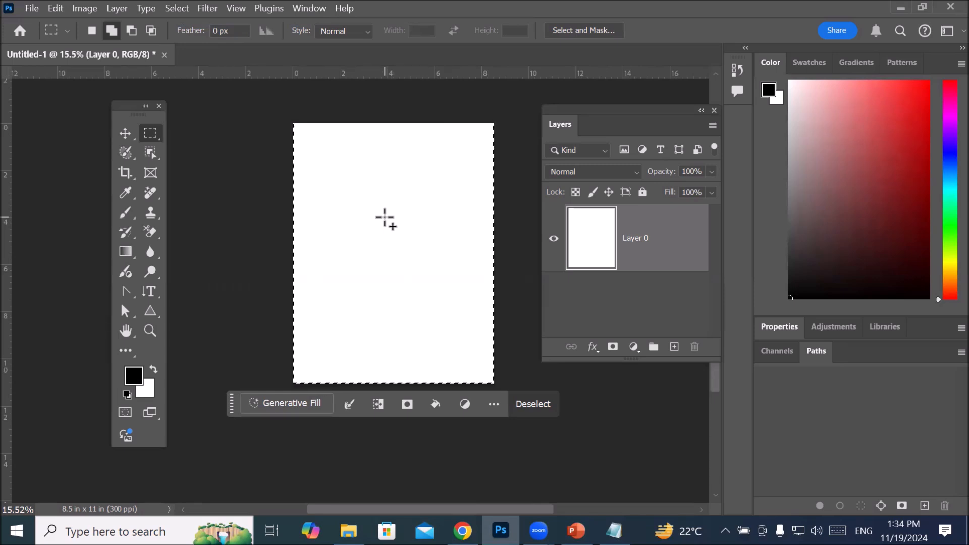
click(177, 7)
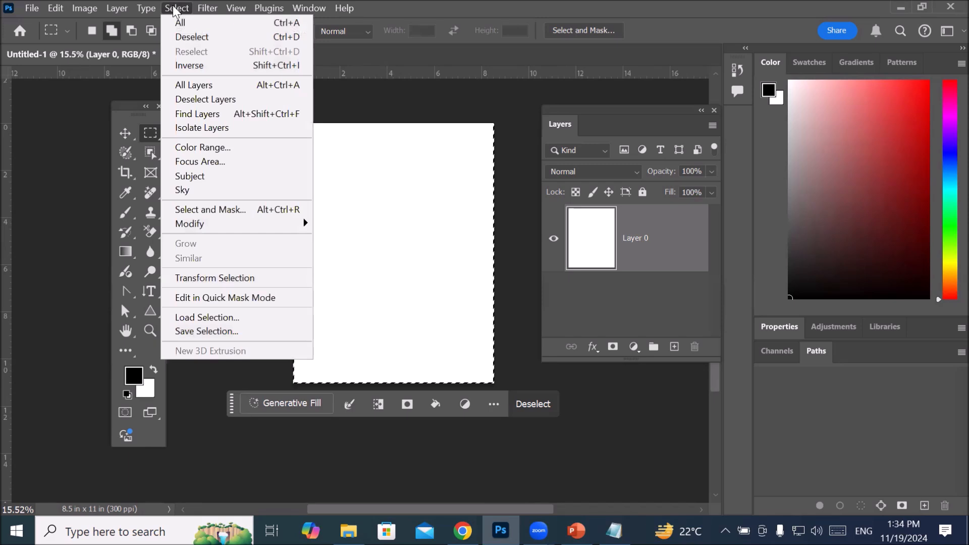
click(239, 39)
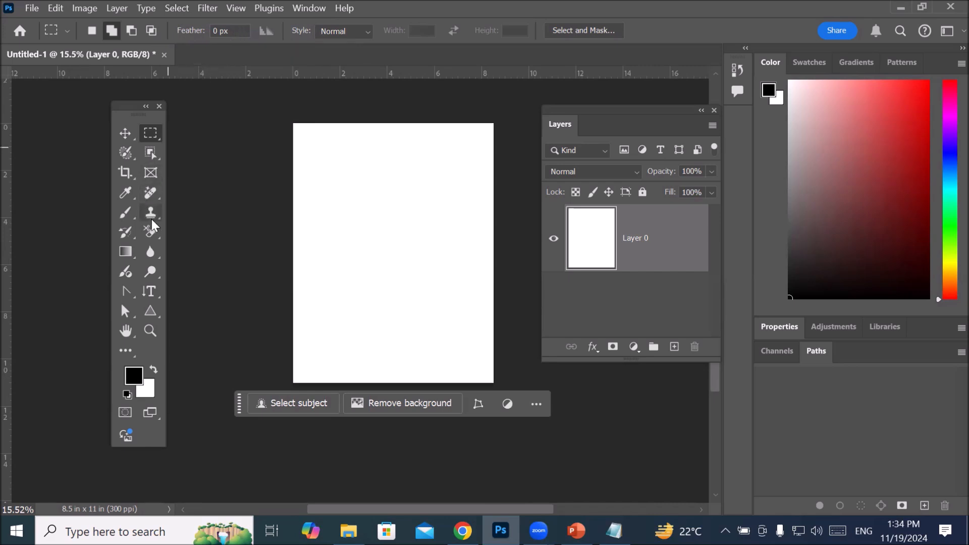
Step: List the tools in the Brush group and choose the Brush Tool
click(125, 215)
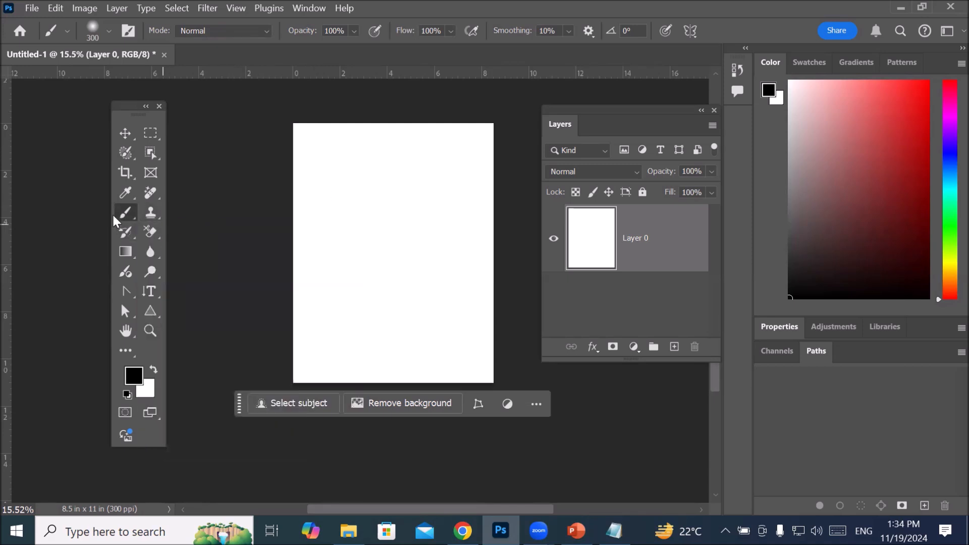
right_click(127, 209)
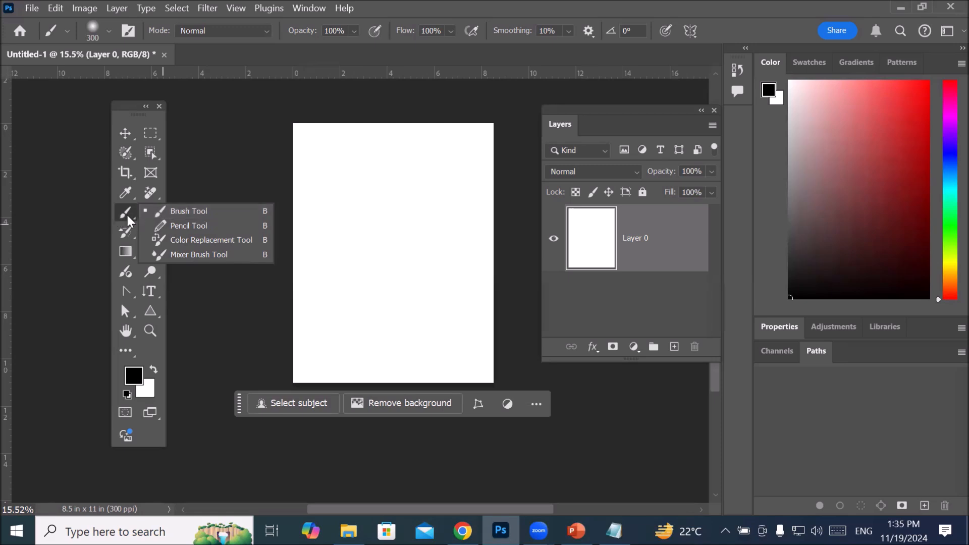
click(243, 211)
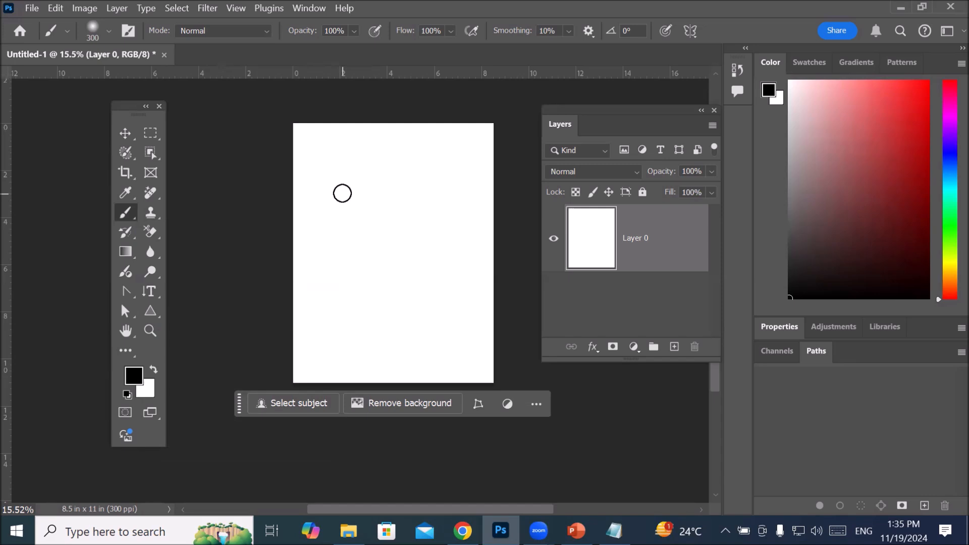
Step: Try out larger and smaller brush tips over the canvas, finishing with a brush size of 1300
key(bracketright)
key(bracketright)
key(bracketright)
key(bracketright)
key(bracketright)
key(bracketright)
key(bracketright)
key(bracketright)
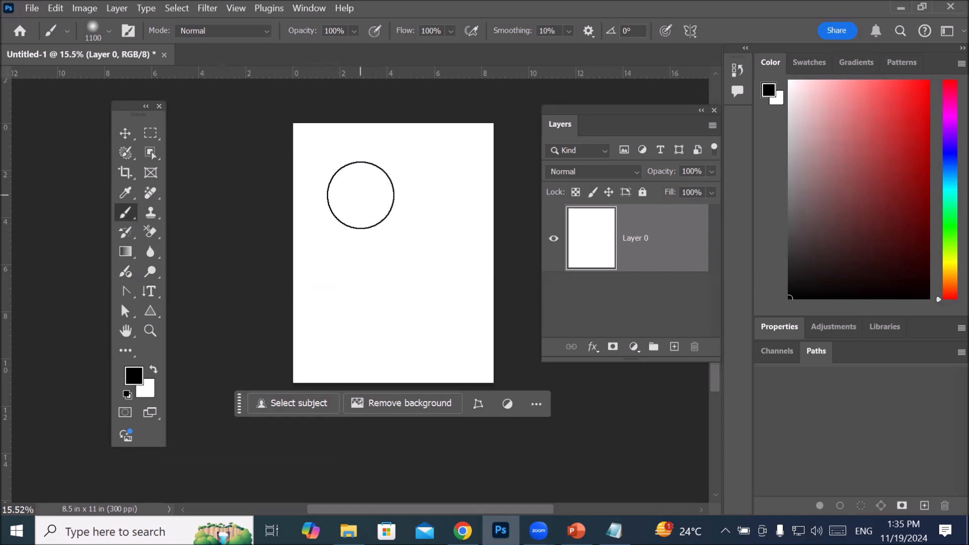
key(bracketleft)
key(bracketleft)
key(bracketleft)
key(bracketleft)
key(bracketleft)
key(bracketleft)
key(bracketright)
key(bracketright)
key(bracketright)
key(bracketright)
key(bracketright)
key(bracketright)
key(bracketright)
key(bracketright)
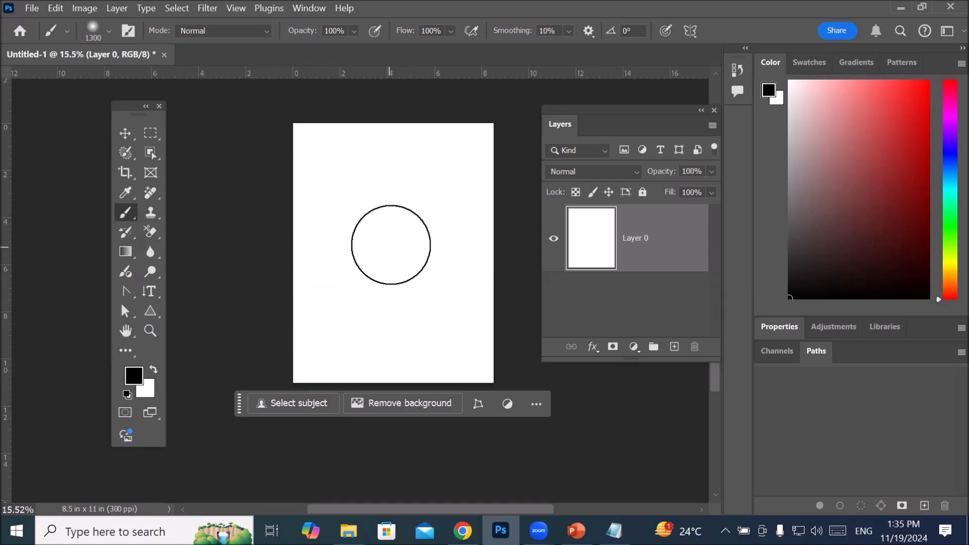
Step: Paint one soft black spot in the middle of Layer 0 and one in each of the canvas's four corners
click(392, 243)
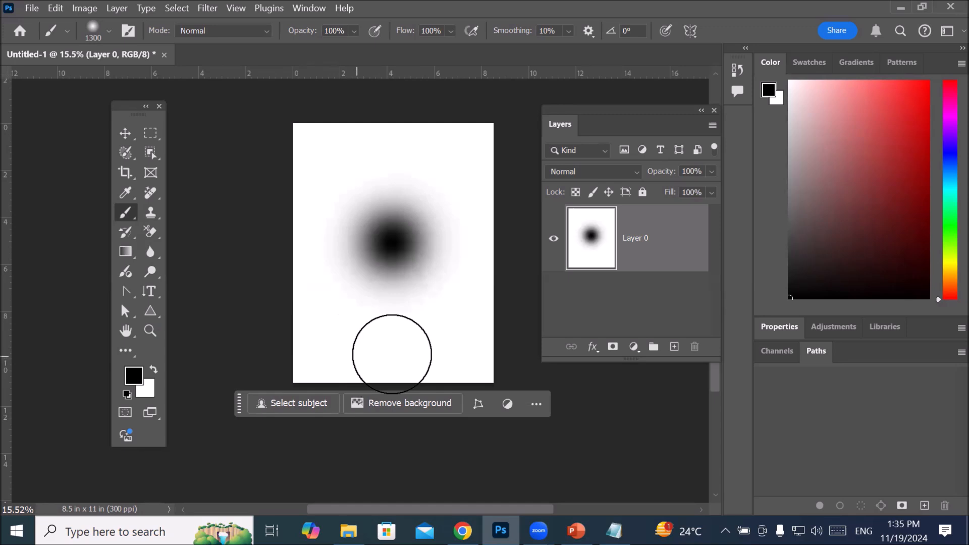
click(478, 363)
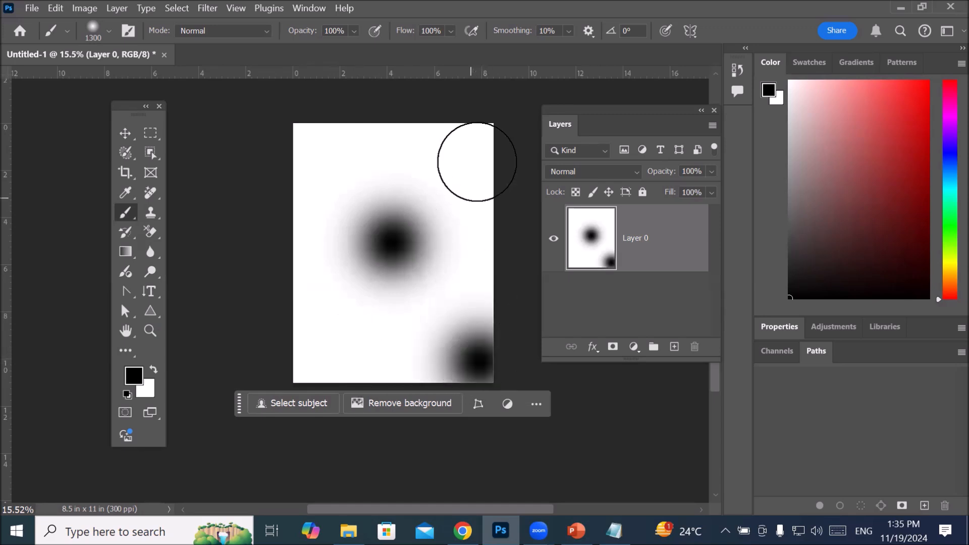
click(483, 141)
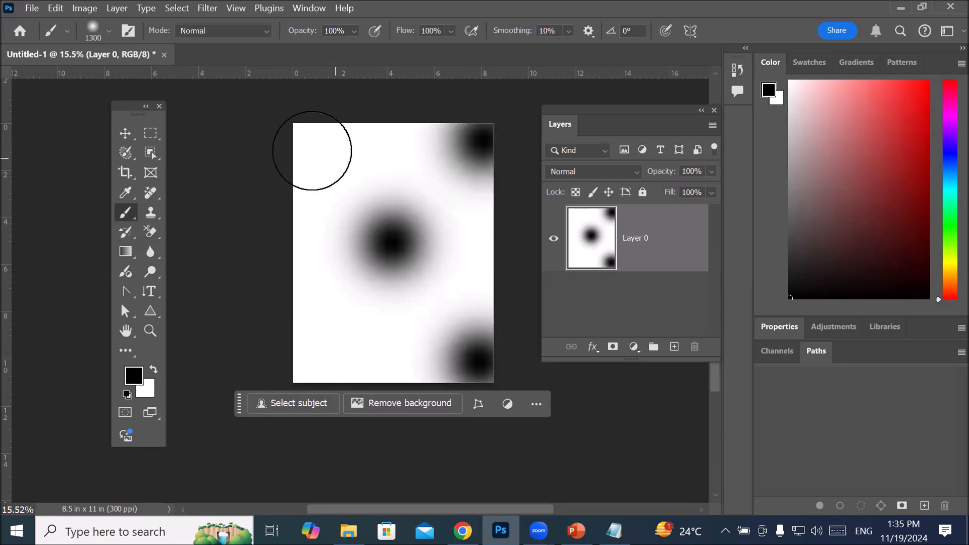
click(299, 142)
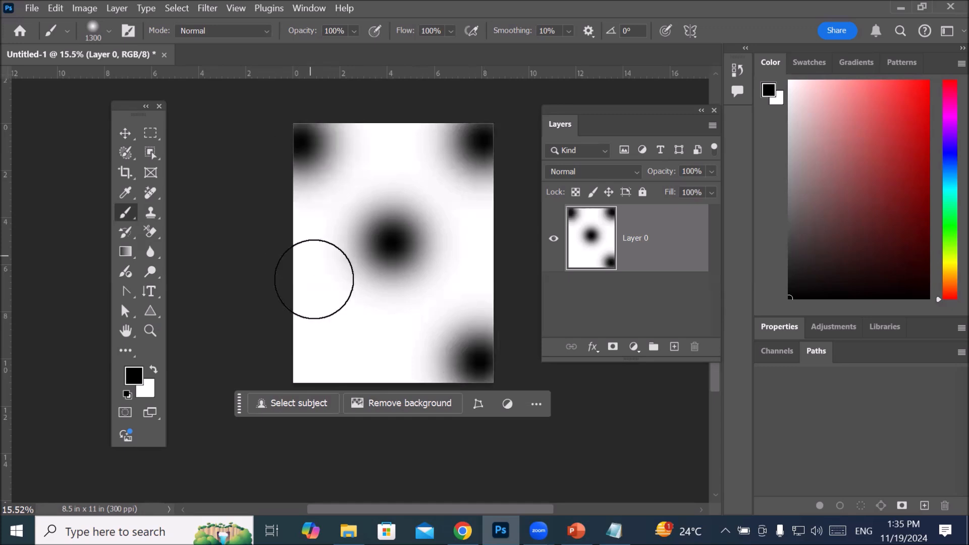
click(296, 376)
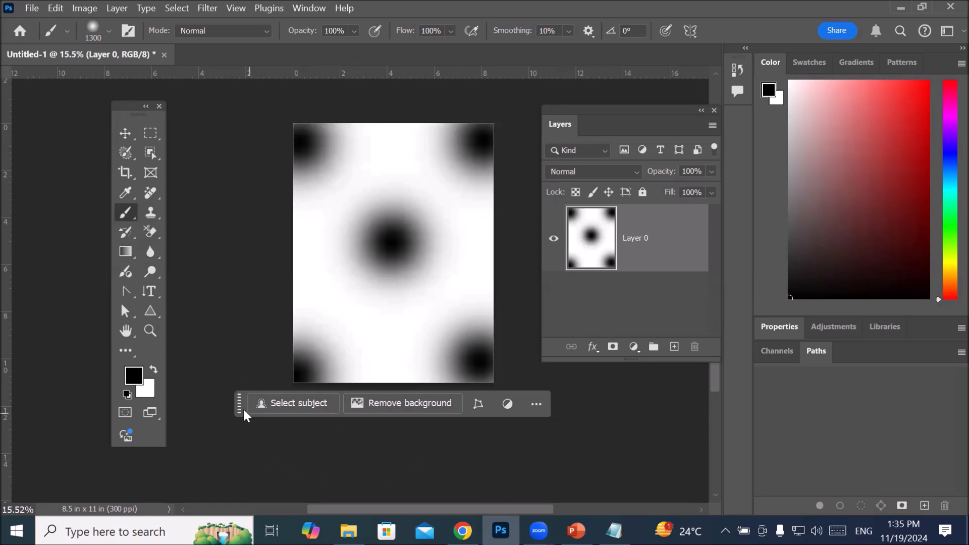
Step: Move the contextual task bar farther below the canvas and activate the Eraser Tool with its size reduced to 250
drag(239, 405, 239, 453)
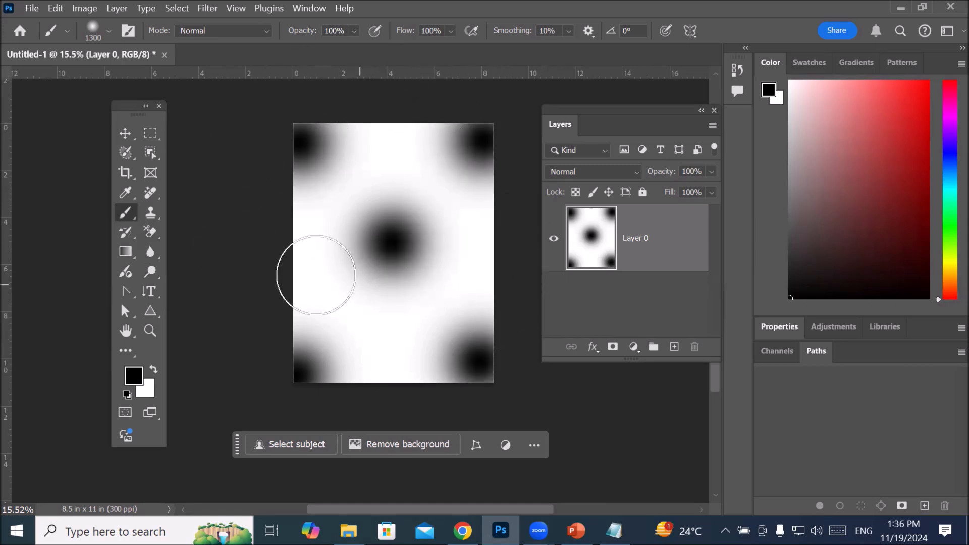
click(147, 216)
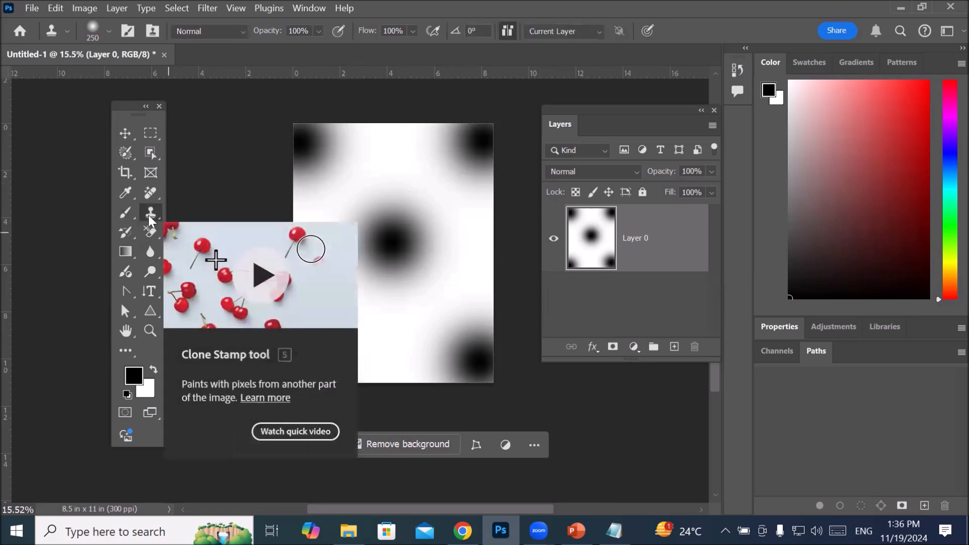
click(152, 231)
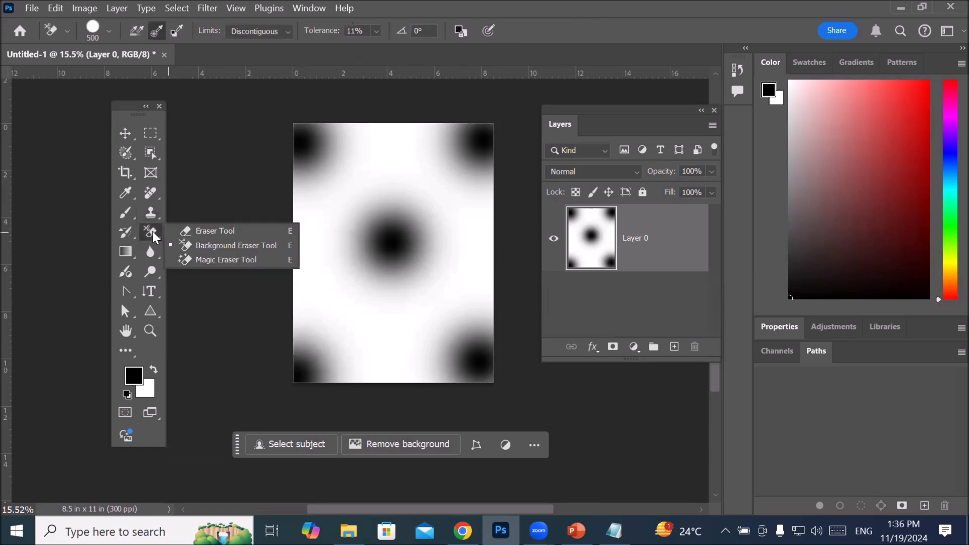
click(197, 231)
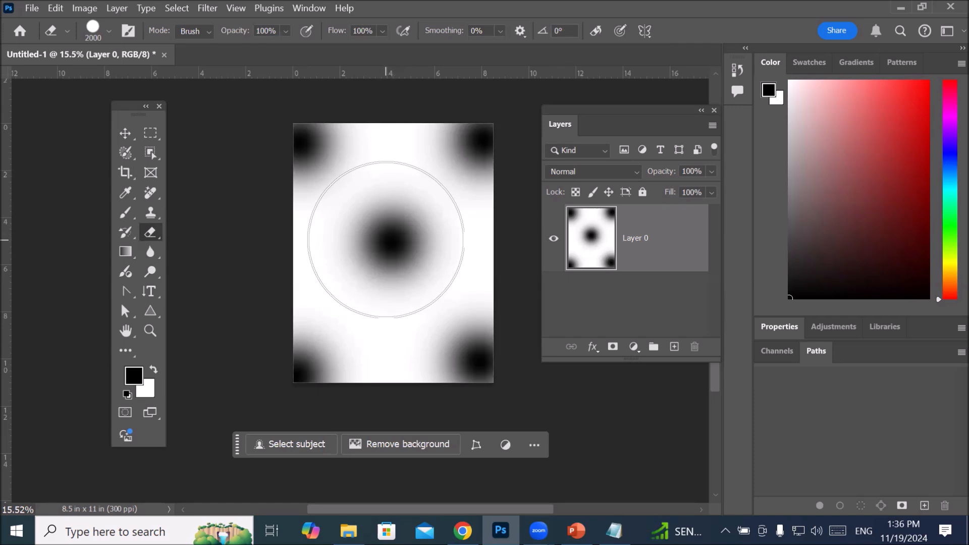
key(bracketleft)
key(bracketleft)
key(bracketleft)
key(bracketleft)
key(bracketleft)
key(bracketleft)
key(bracketleft)
key(bracketleft)
key(bracketleft)
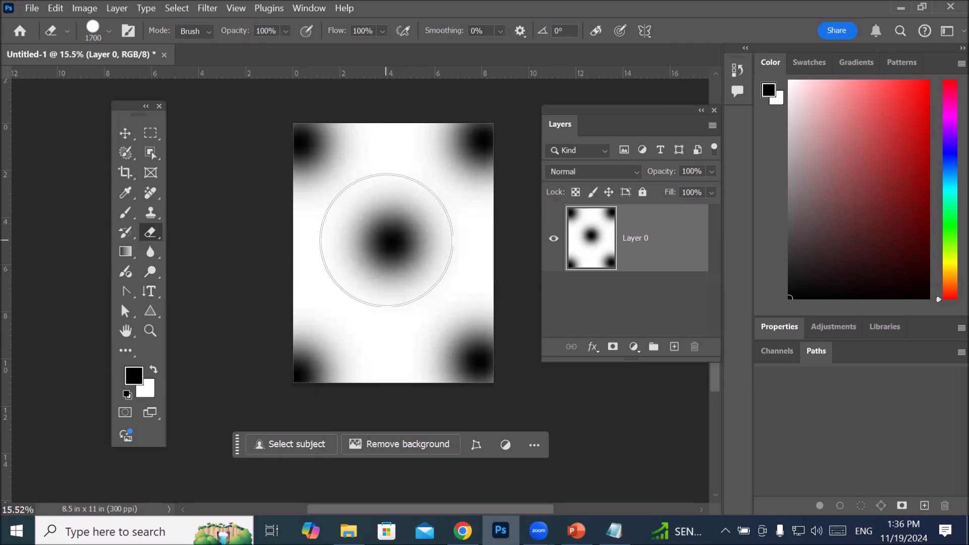
key(bracketleft)
key(bracketleft)
key(bracketleft)
key(bracketleft)
key(bracketleft)
key(bracketleft)
key(bracketleft)
key(bracketleft)
key(bracketleft)
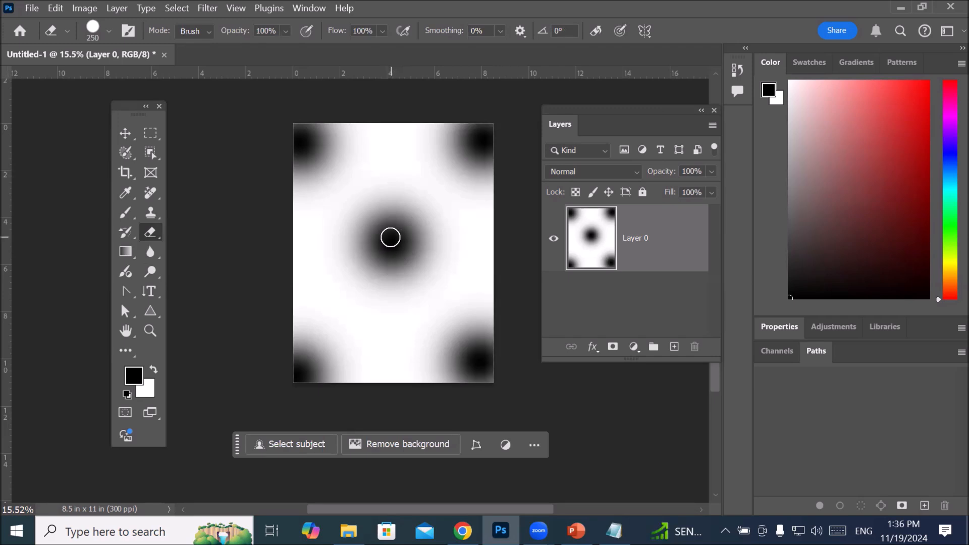
Step: Erase a round hole in each of the five black spots on Layer 0 and examine the transparent centre hole up close
click(390, 237)
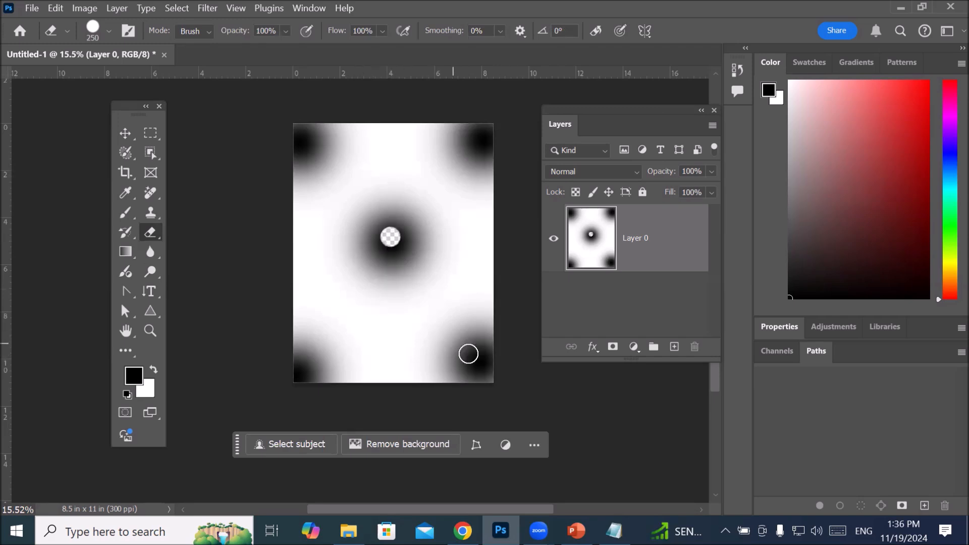
click(475, 356)
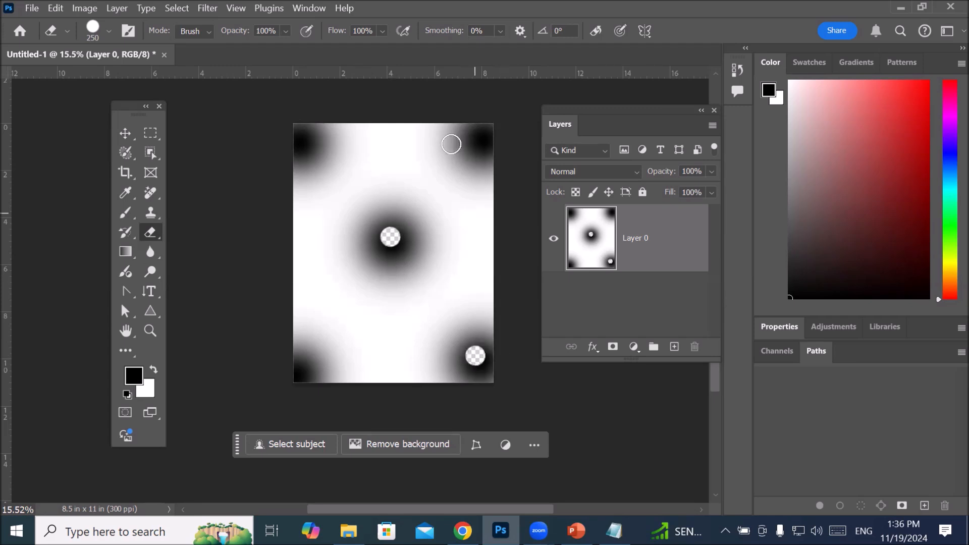
click(480, 138)
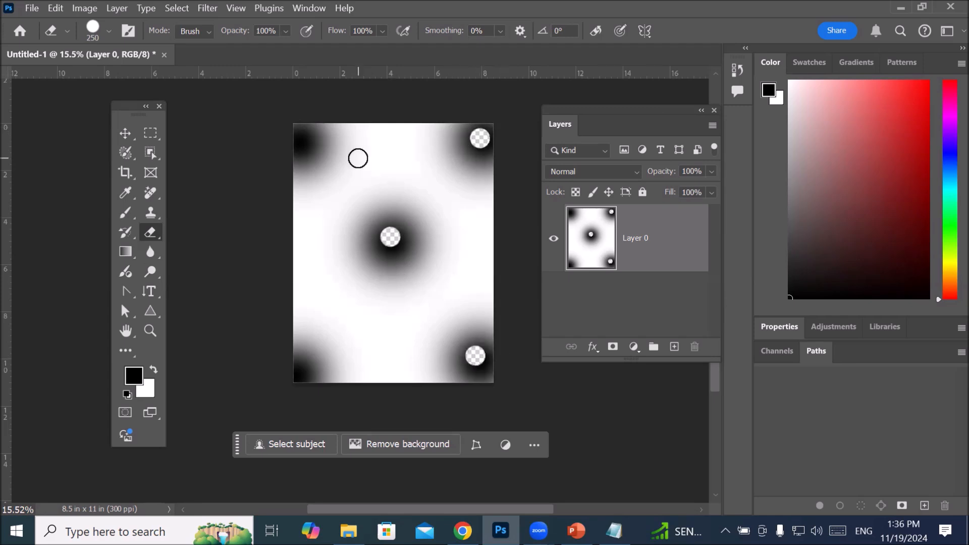
click(304, 141)
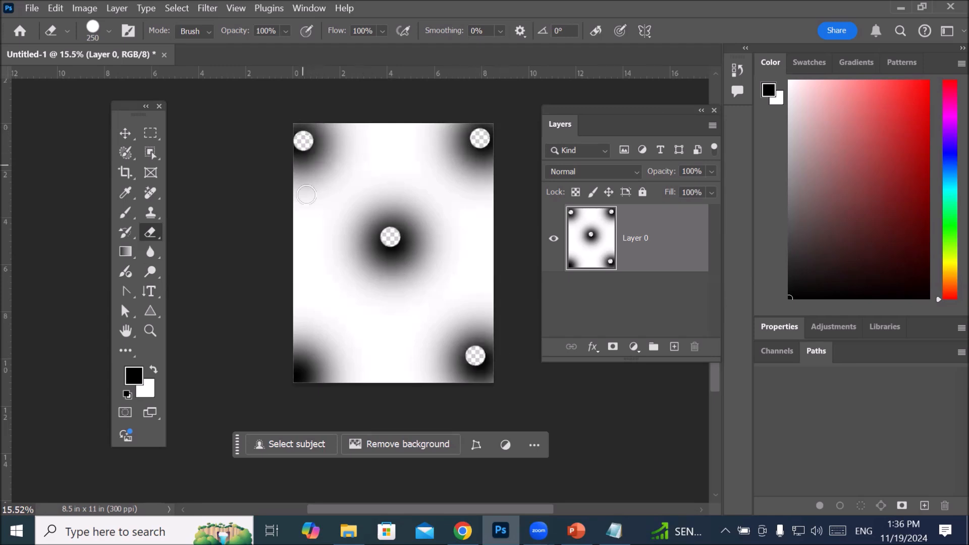
click(302, 369)
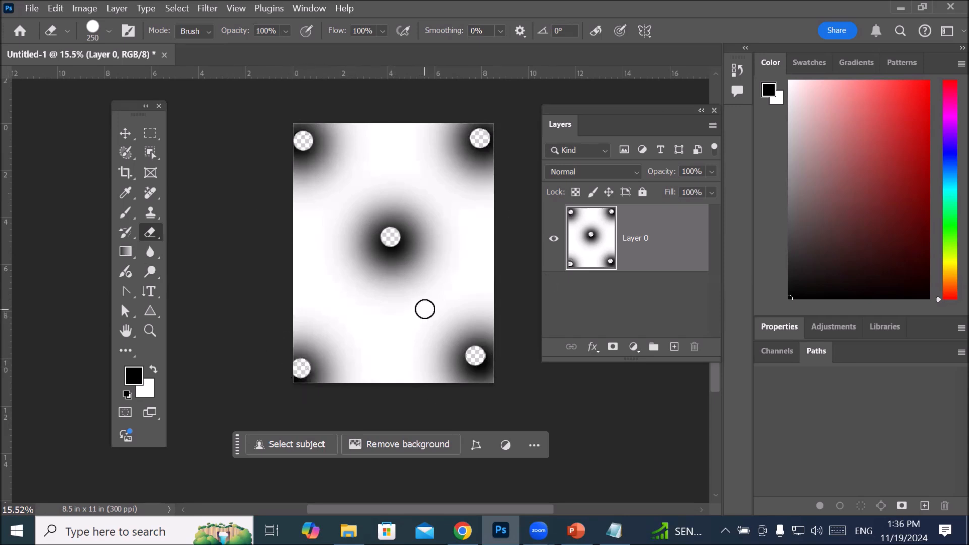
scroll(396, 243, up, 6)
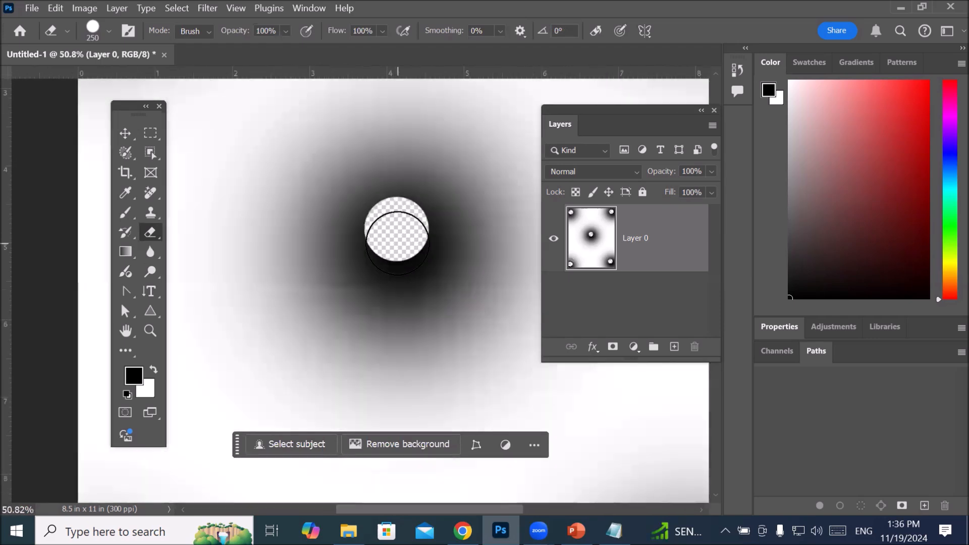
scroll(398, 244, up, 3)
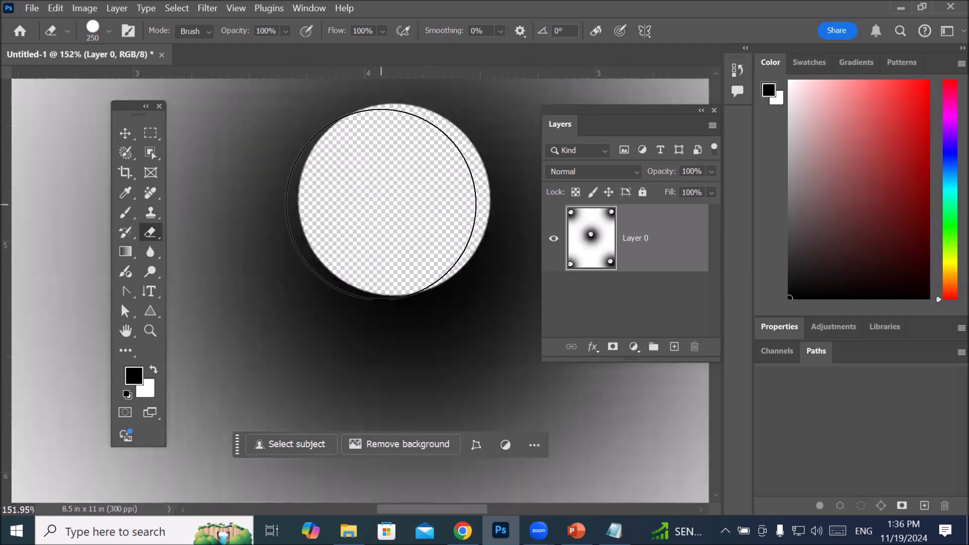
scroll(381, 203, down, 9)
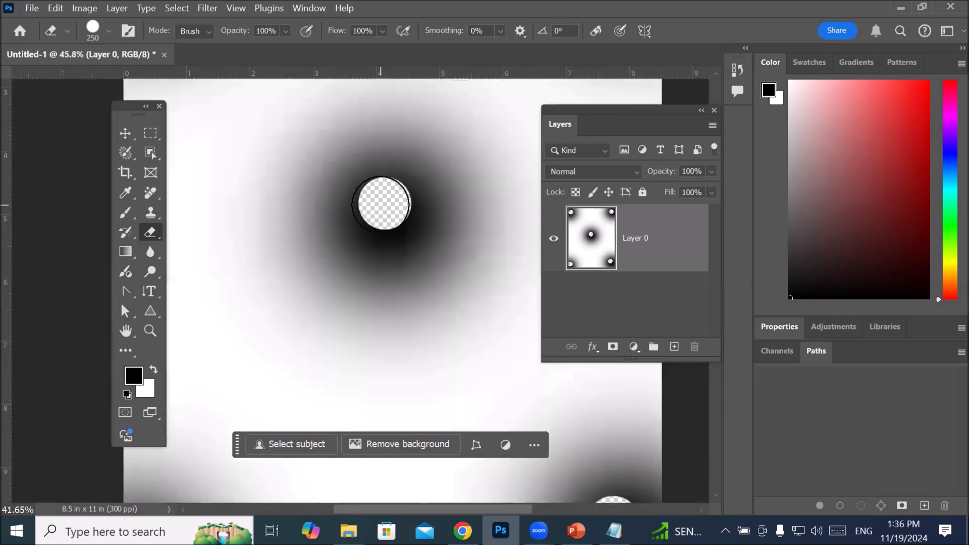
scroll(381, 203, down, 1)
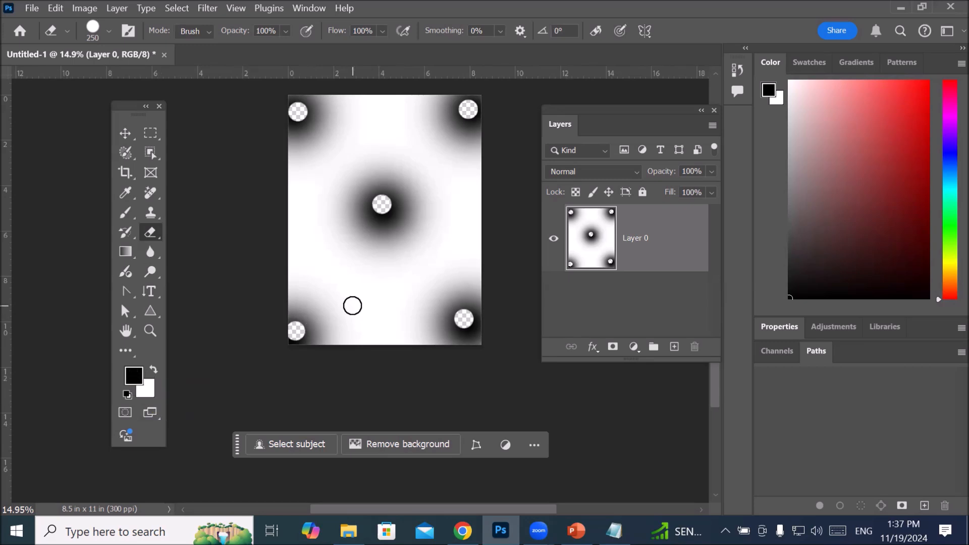
Step: Fill Layer 0 alternately with the black foreground and white background colours, finishing with white
key(alt+BackSpace)
key(ctrl+BackSpace)
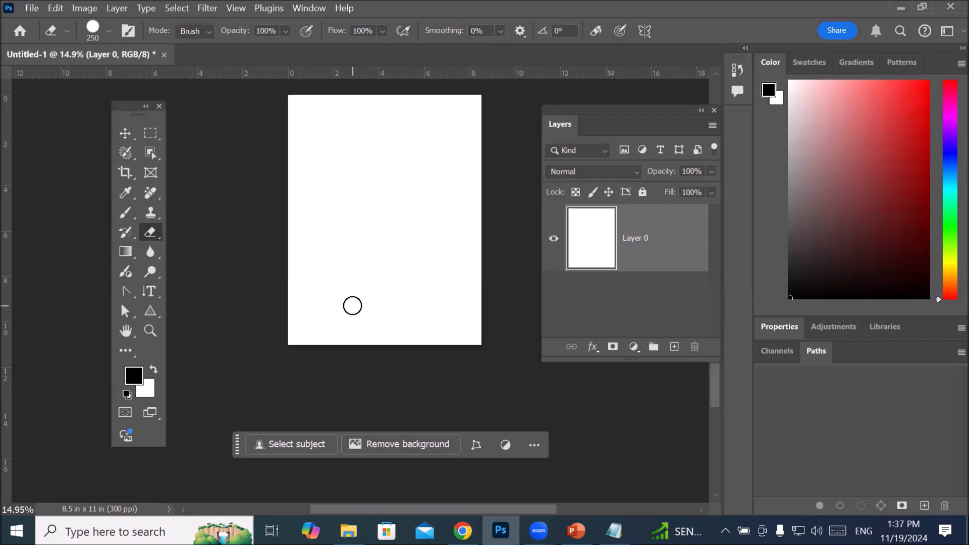
key(alt+BackSpace)
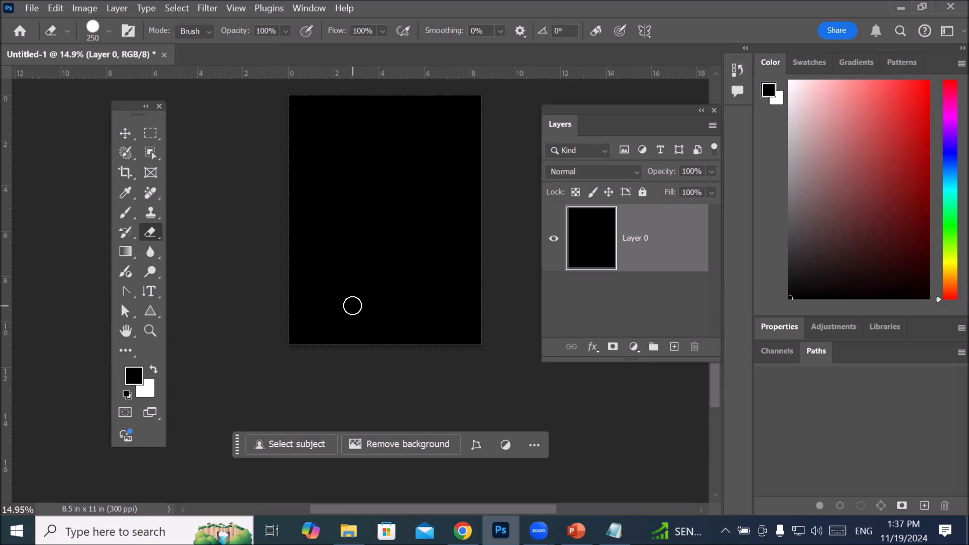
key(ctrl+BackSpace)
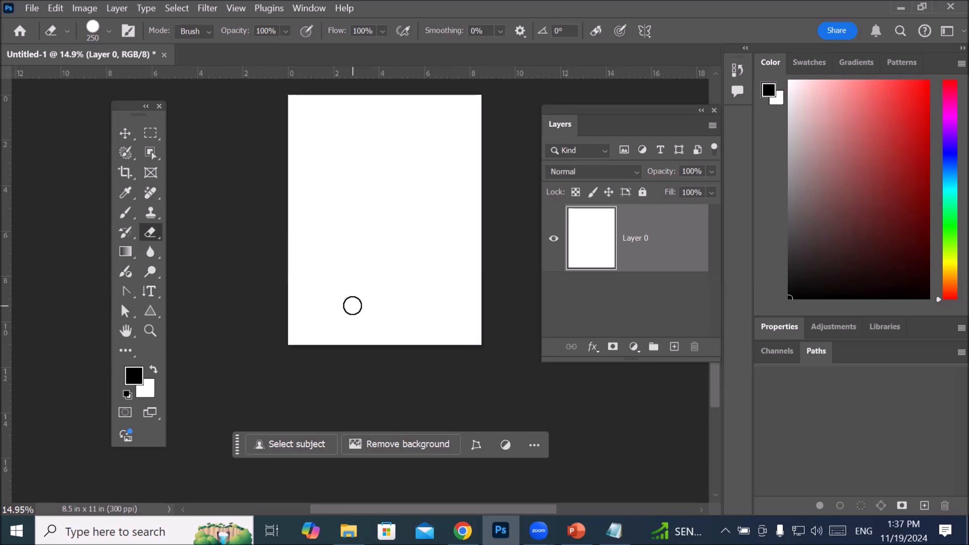
Step: Move the floating Layers panel closer to the canvas and add a new empty layer above Layer 0
drag(605, 106, 582, 136)
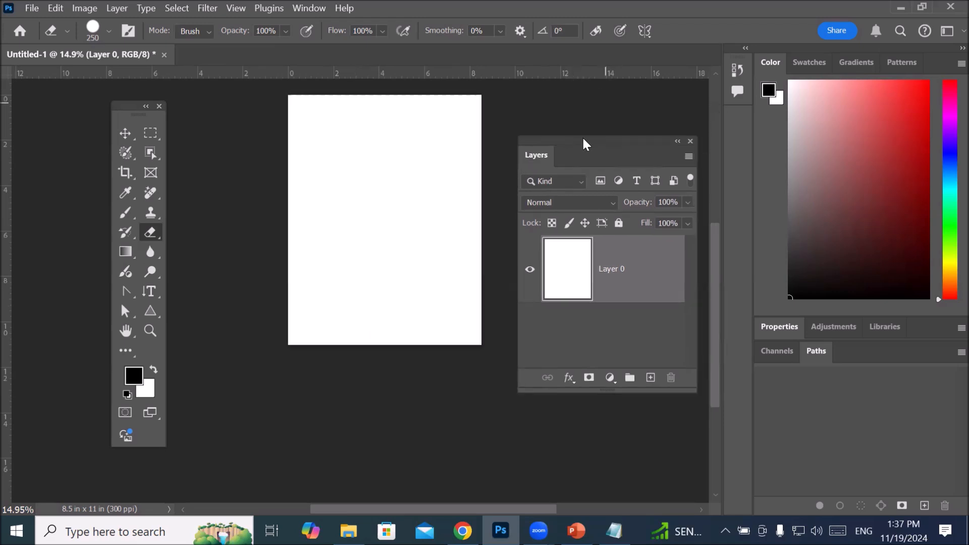
drag(716, 240, 716, 225)
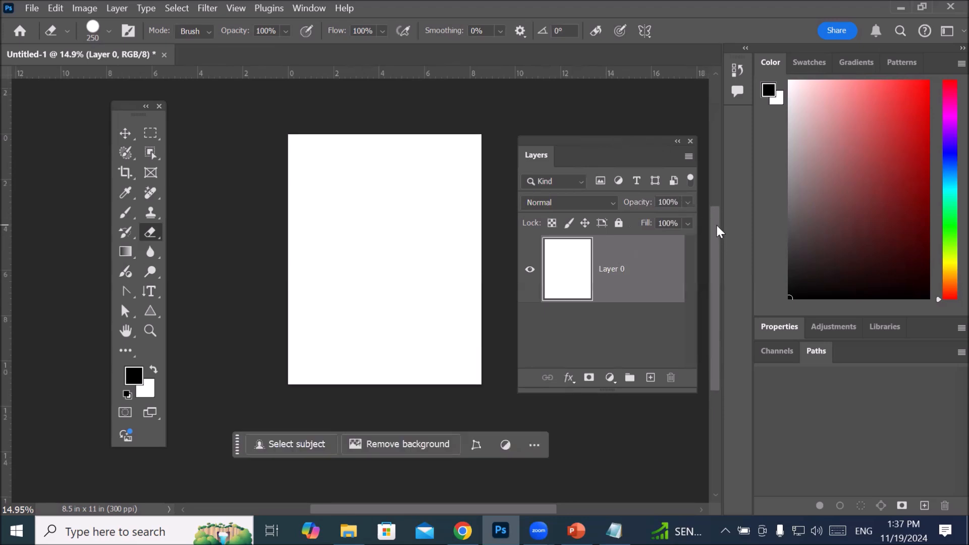
click(650, 379)
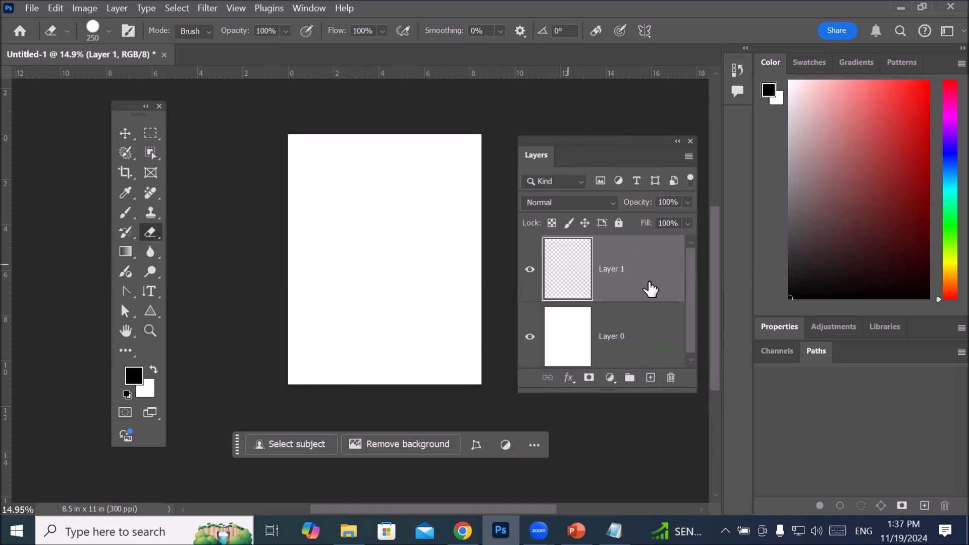
Step: Paint soft black spots in the centre and all four corners of Layer 1 with the Brush Tool at size 1300
click(125, 216)
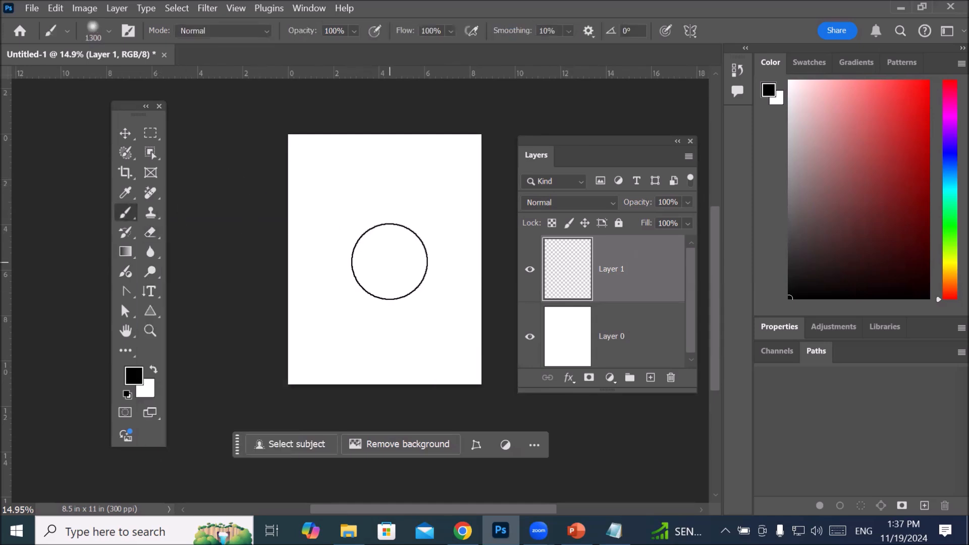
click(384, 250)
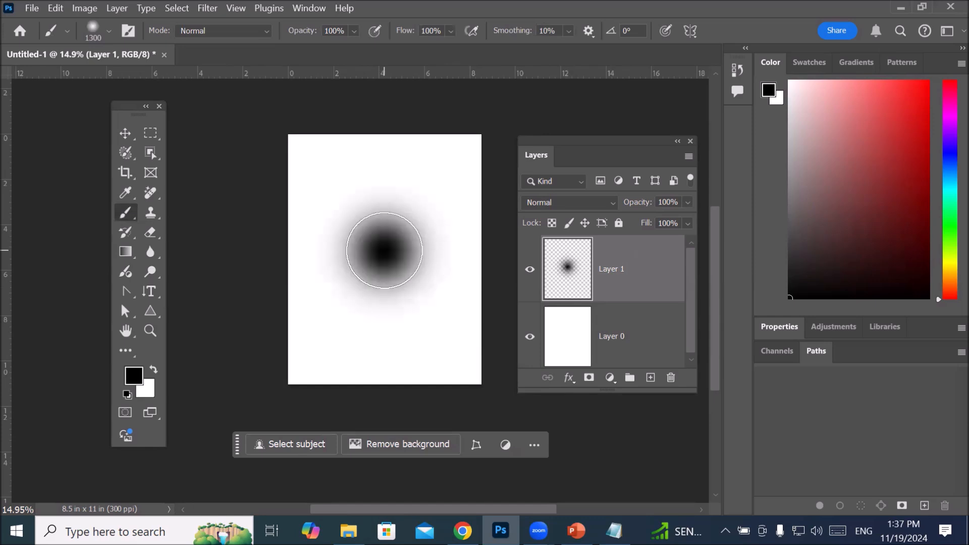
click(480, 145)
click(285, 146)
click(282, 381)
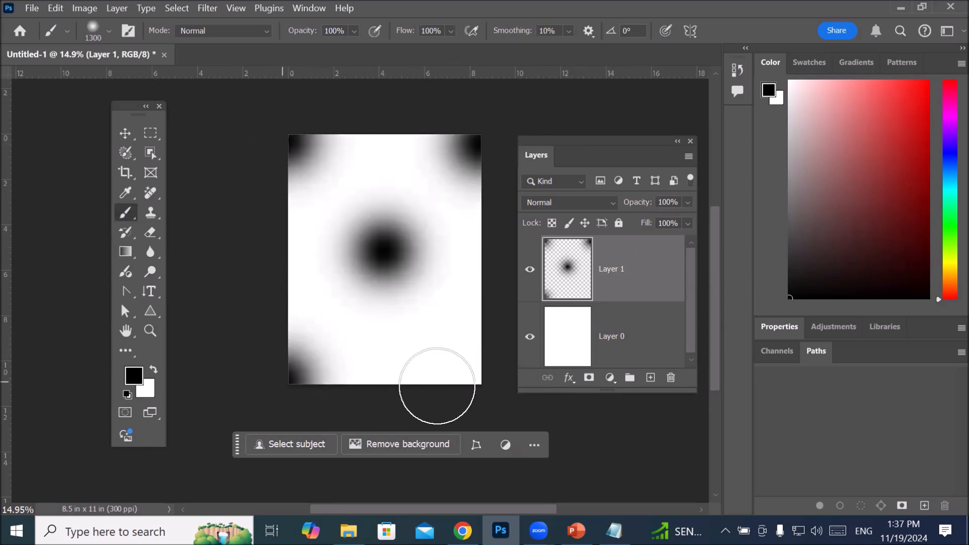
click(485, 381)
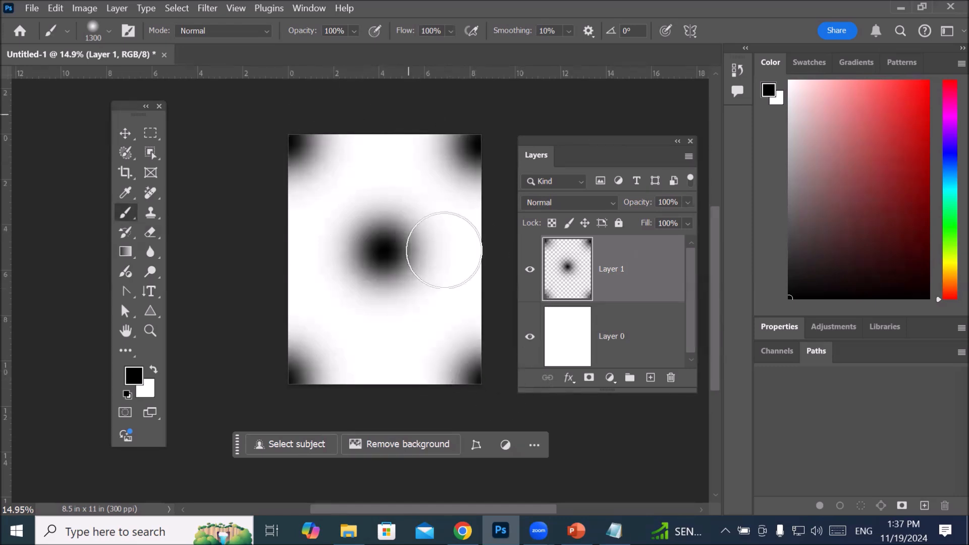
Step: Hide and show Layer 1 repeatedly to compare the canvas with and without the painted spots, leaving the layer visible
click(530, 272)
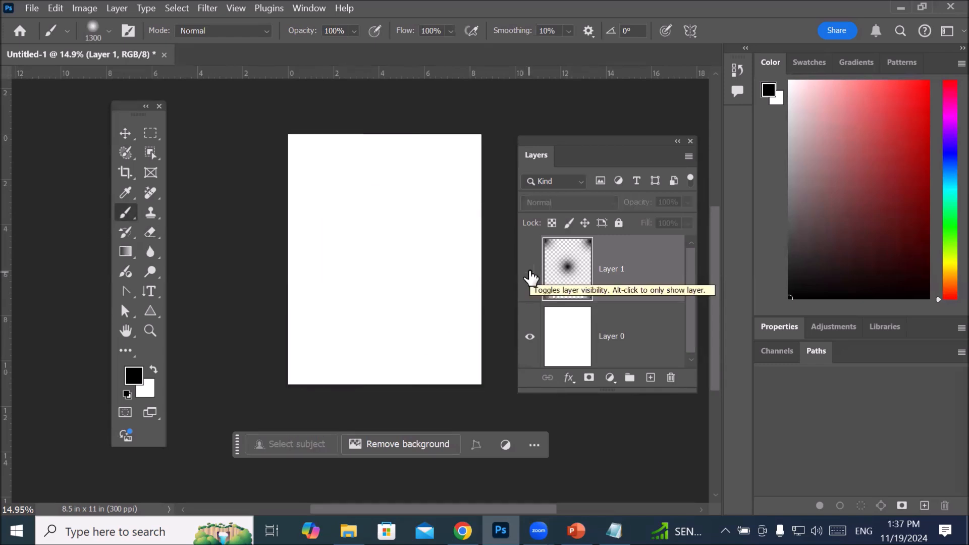
click(530, 272)
click(530, 273)
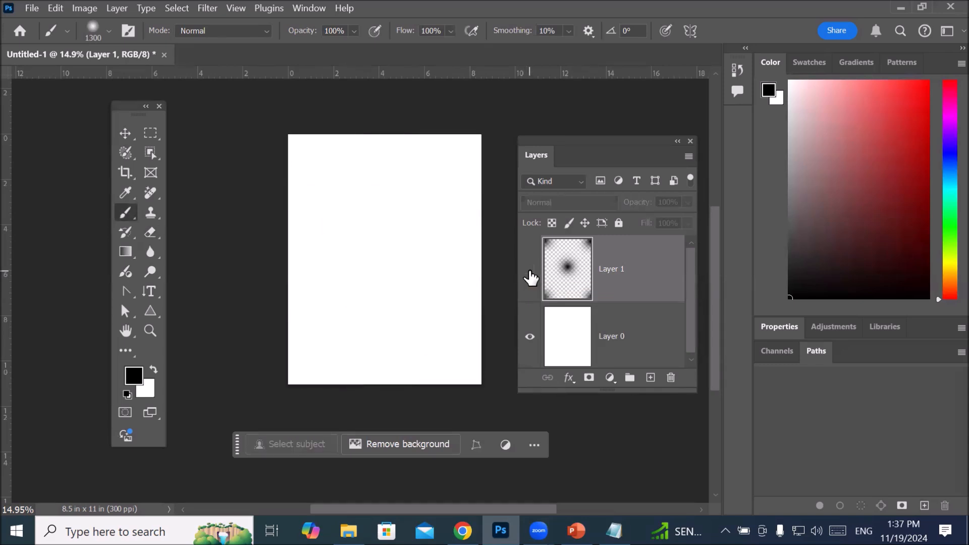
click(530, 272)
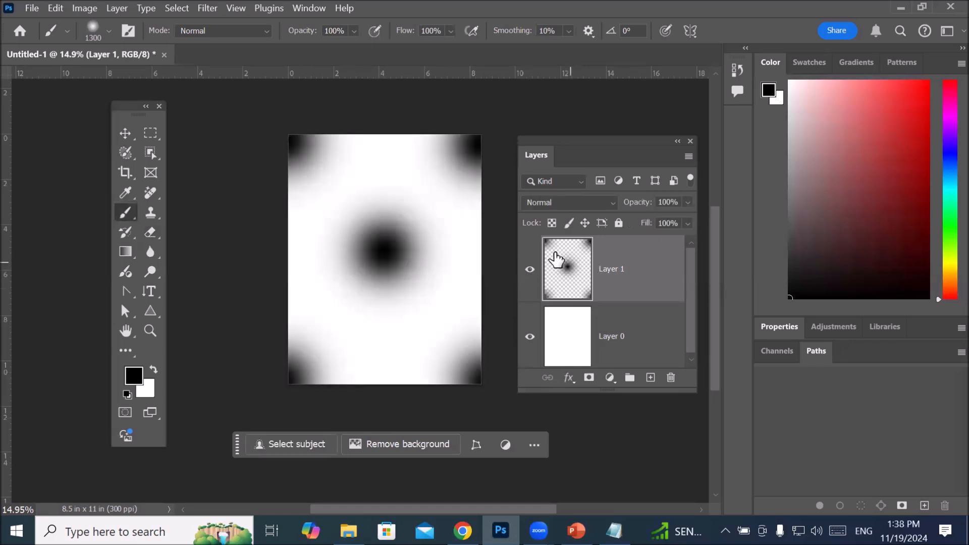
Step: Delete the painted Layer 1 and add a fresh empty layer above Layer 0
click(672, 378)
click(461, 219)
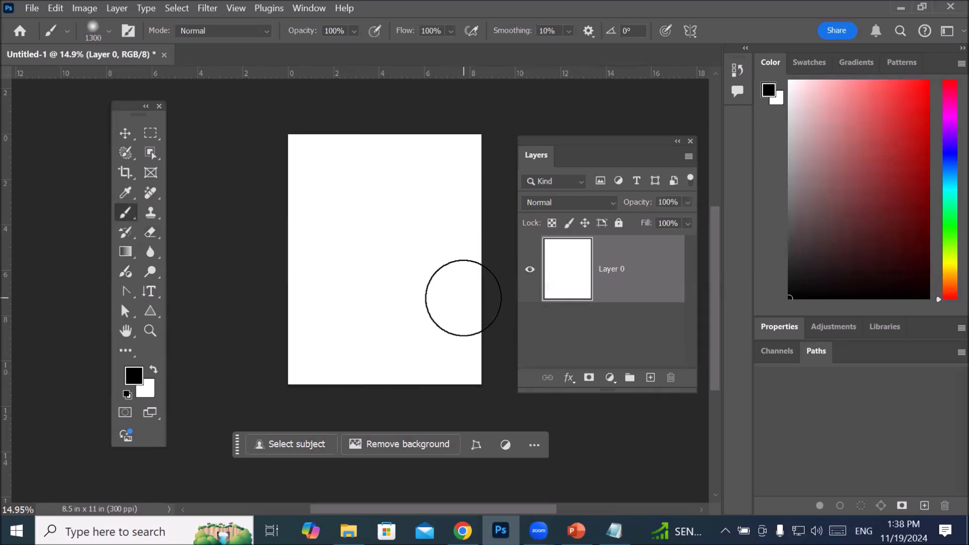
click(650, 379)
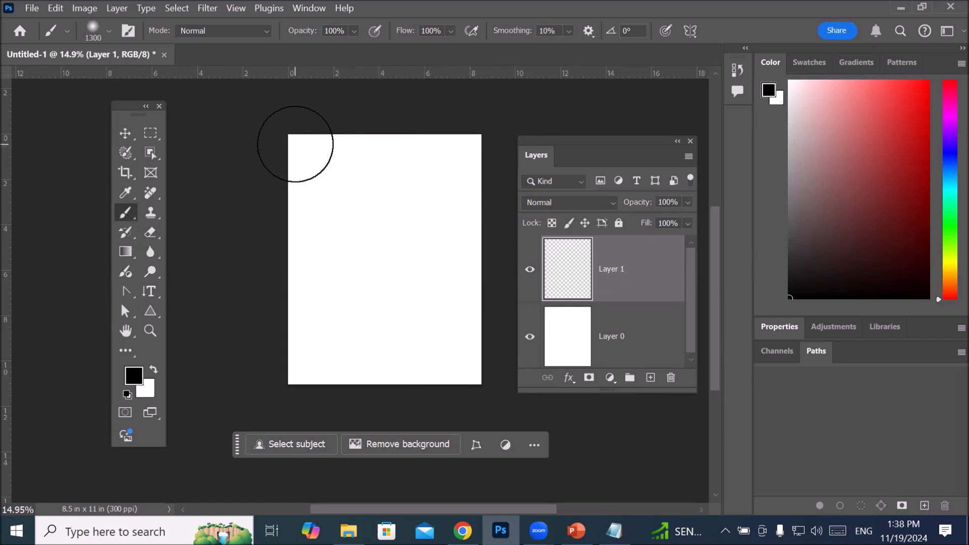
Step: Paint a straight vertical red (ef0c0c) stroke down the middle of the canvas with the brush size reduced to 500
key(bracketleft)
key(bracketleft)
key(bracketleft)
key(bracketleft)
key(bracketleft)
key(bracketleft)
key(bracketleft)
key(bracketleft)
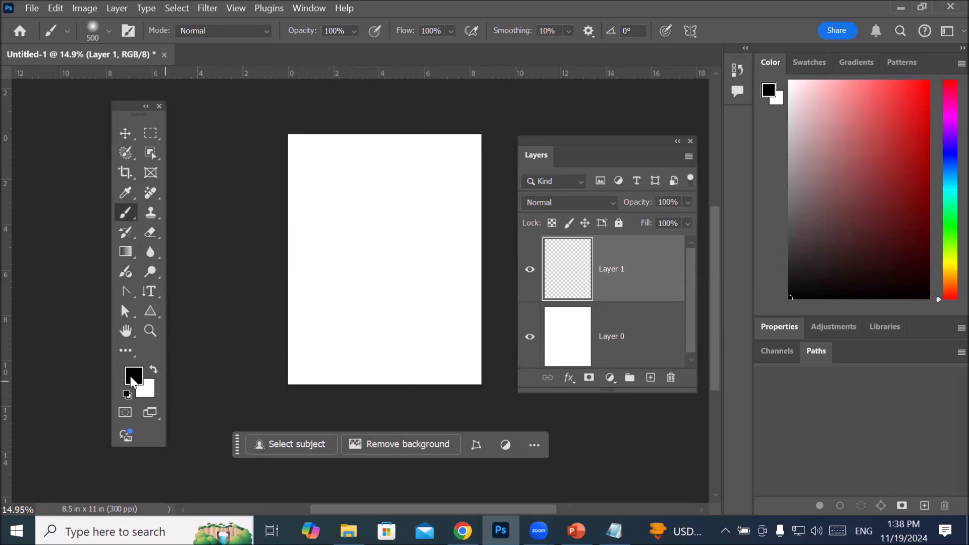
click(133, 376)
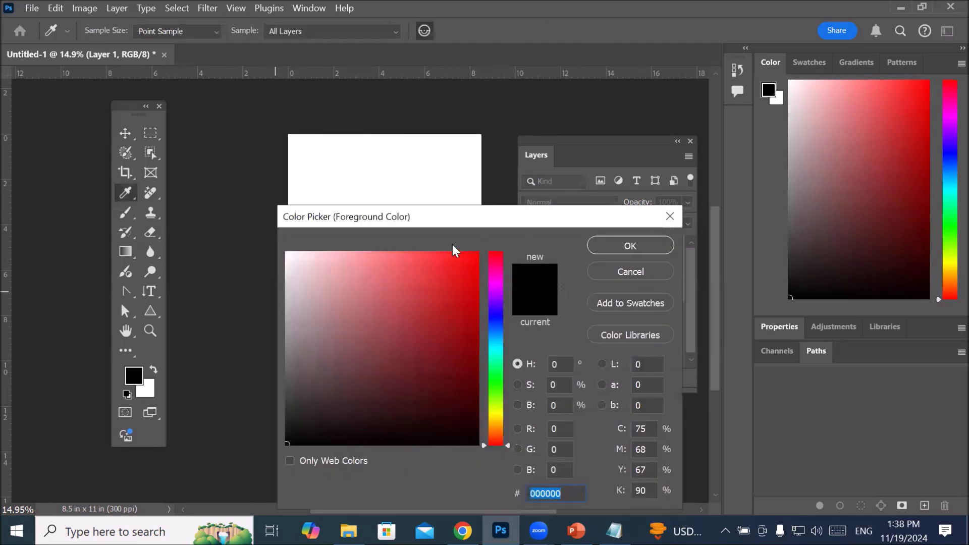
click(469, 263)
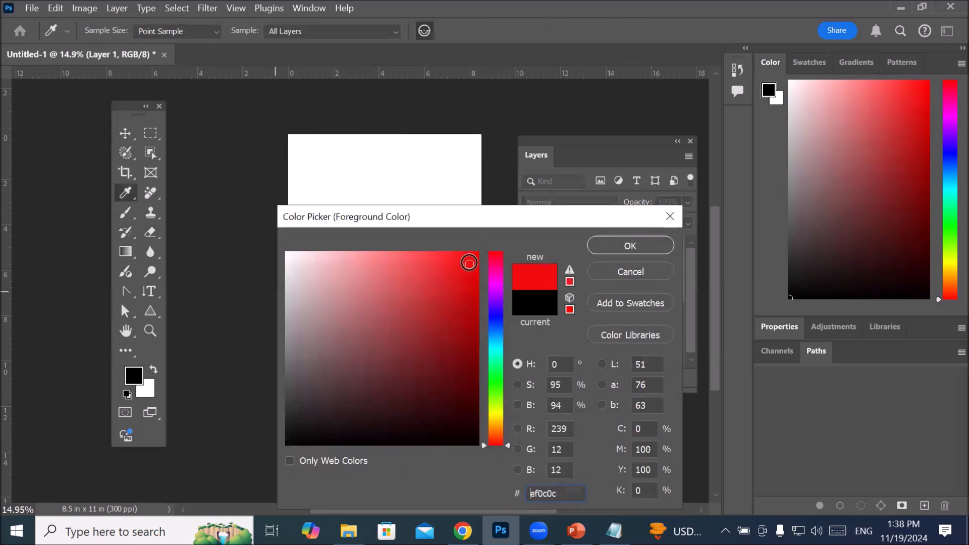
click(611, 246)
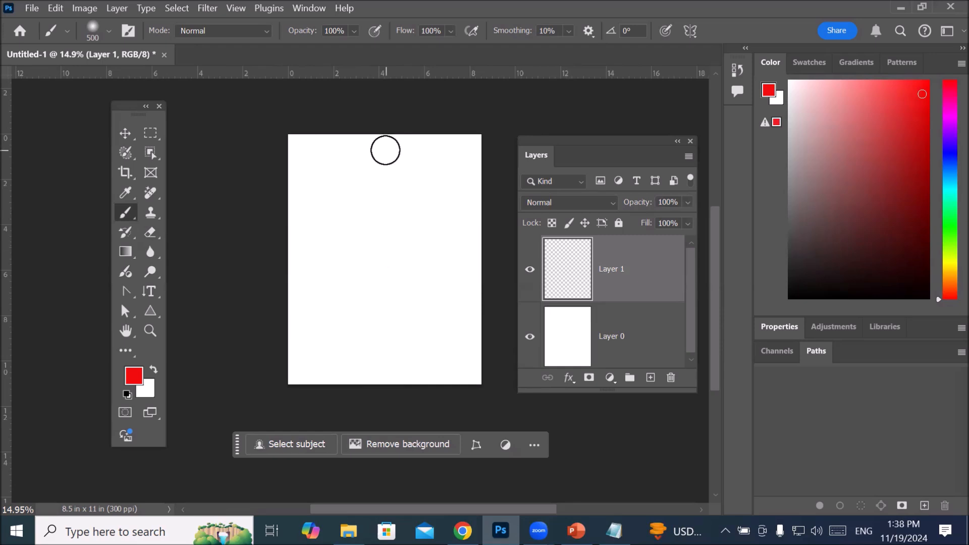
click(385, 151)
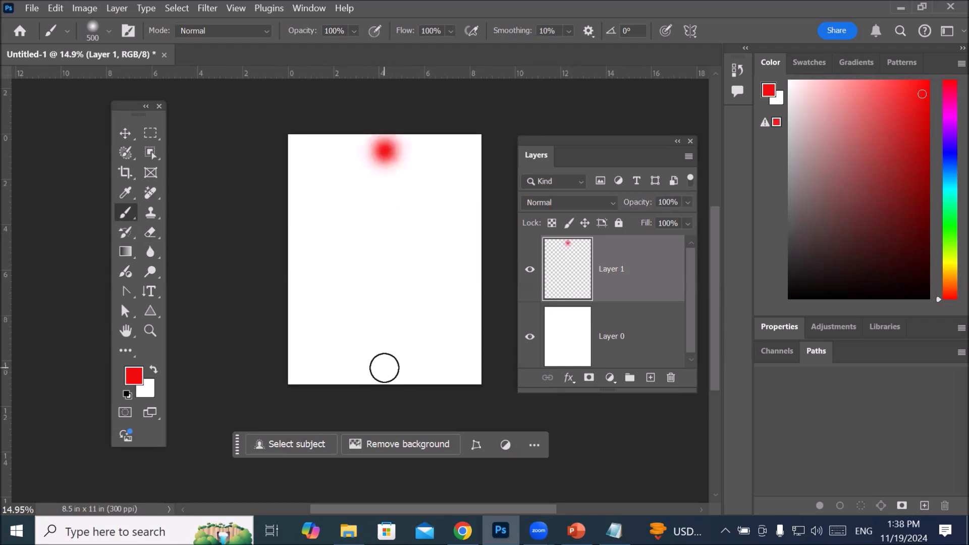
shift+click(382, 368)
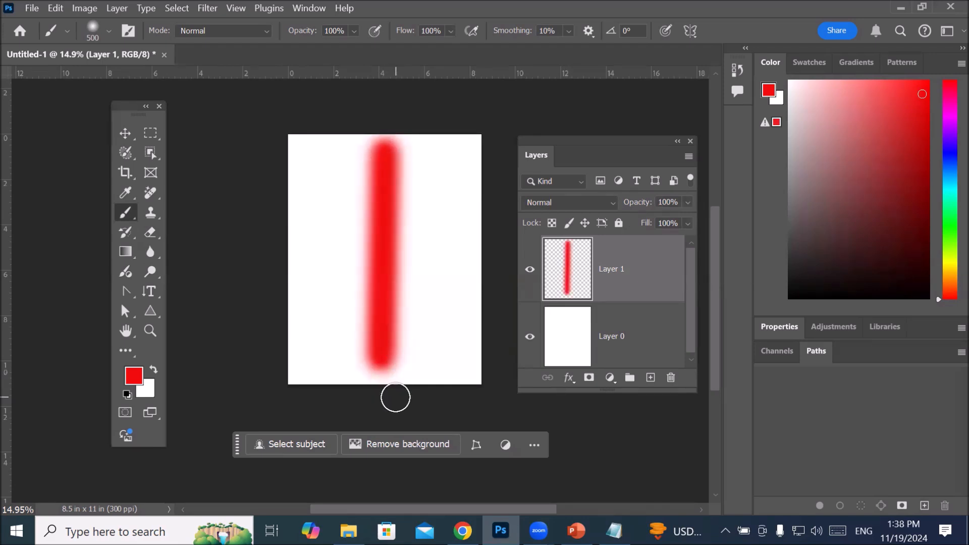
Step: Change the foreground colour to a bright blue and return to the Brush Tool
click(138, 378)
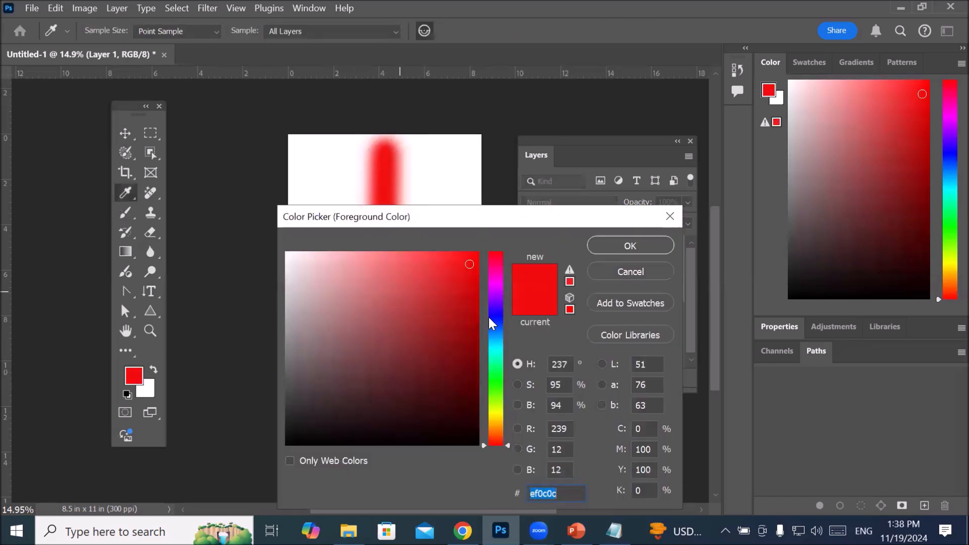
click(492, 318)
click(445, 270)
click(613, 245)
key(b)
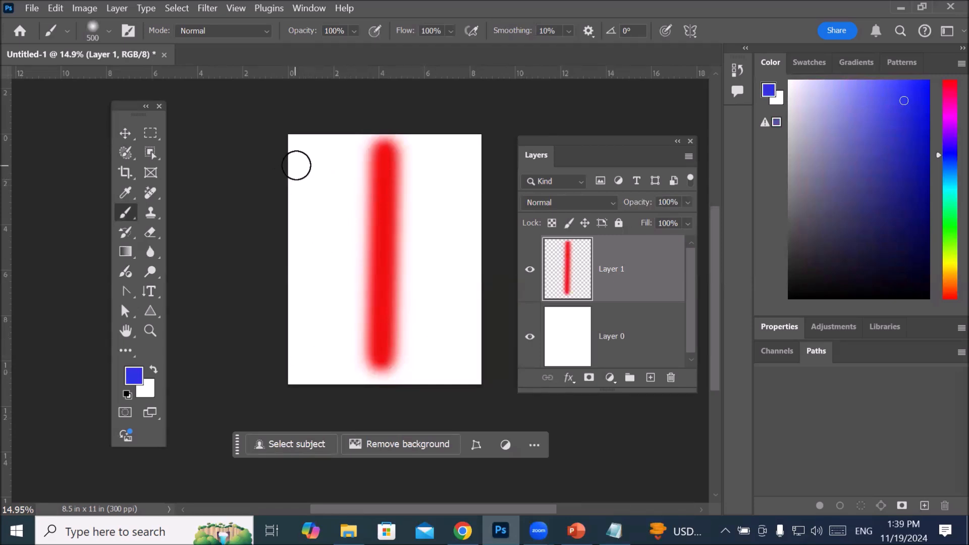
Step: Paint a freehand blue stroke down the canvas's left side and a straight blue one down its right side
mouse_move(306, 161)
mouse_down()
mouse_move(315, 297)
mouse_move(297, 370)
mouse_up()
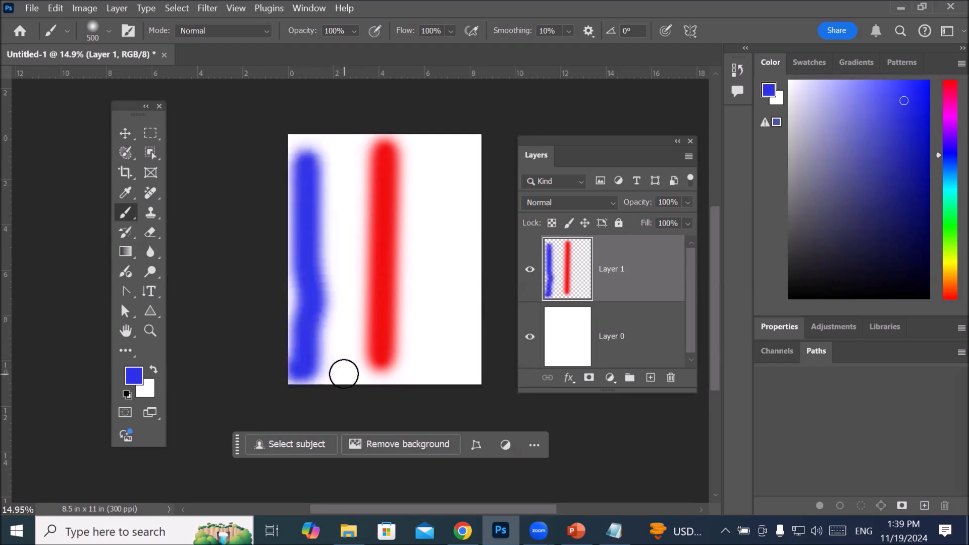
click(457, 165)
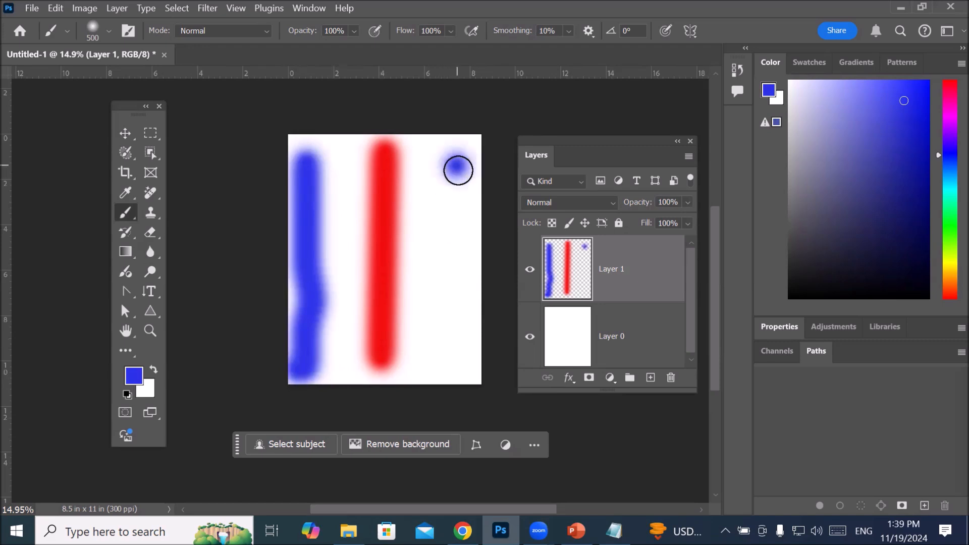
shift+click(458, 354)
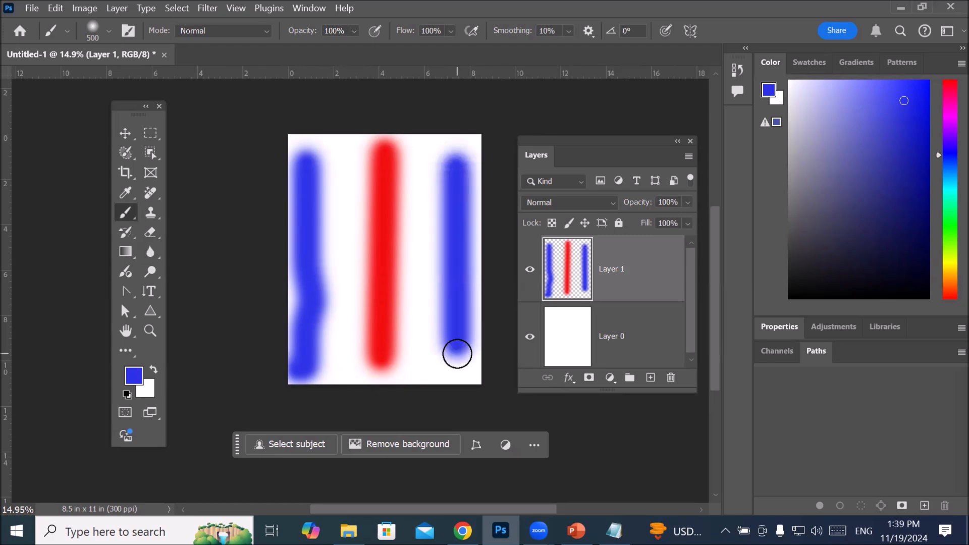
Step: Undo all the blue and red brush strokes on Layer 1
key(ctrl+z)
key(ctrl+z)
key(ctrl+z)
key(ctrl+z)
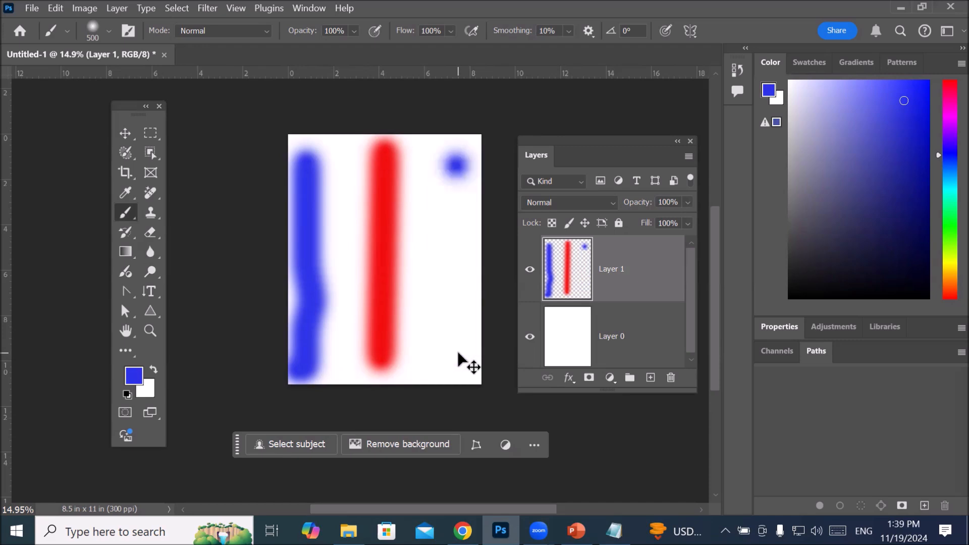
key(ctrl+z)
key(ctrl+z)
key(ctrl+z)
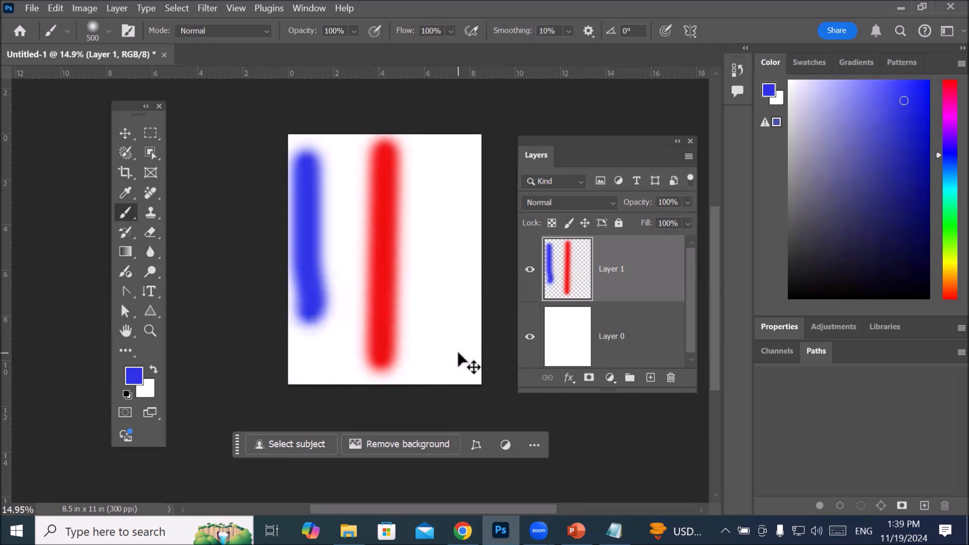
key(ctrl+z)
key(ctrl+z)
key(ctrl+z)
key(ctrl+z)
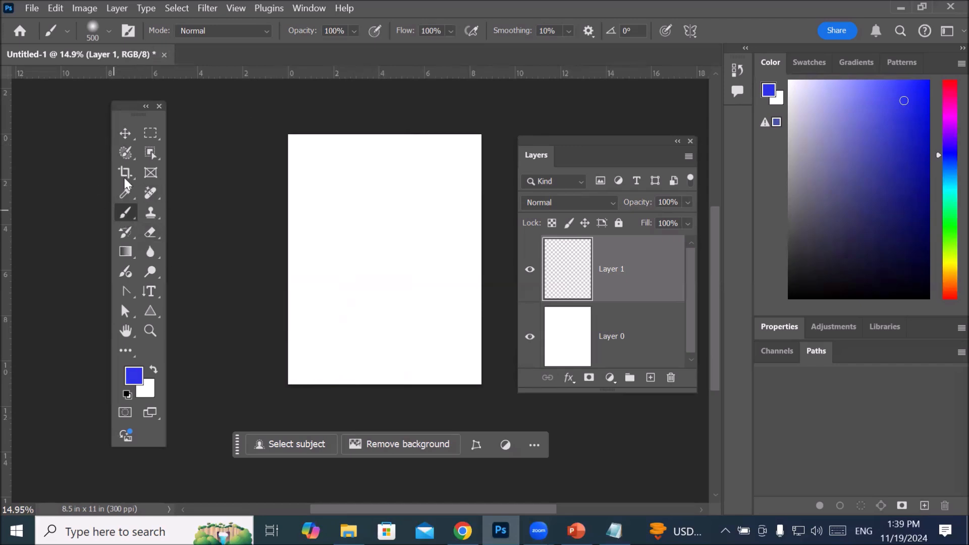
Step: Flatten the brush tip and rotate it to -38°, restoring its full roundness at the end
click(109, 31)
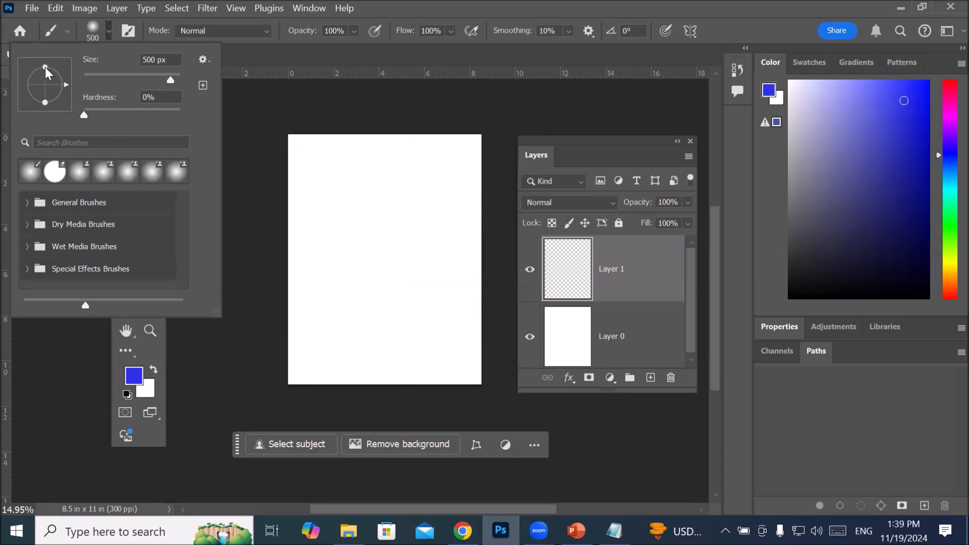
drag(43, 74, 44, 77)
mouse_move(44, 89)
mouse_down()
mouse_move(68, 92)
mouse_move(70, 104)
mouse_up()
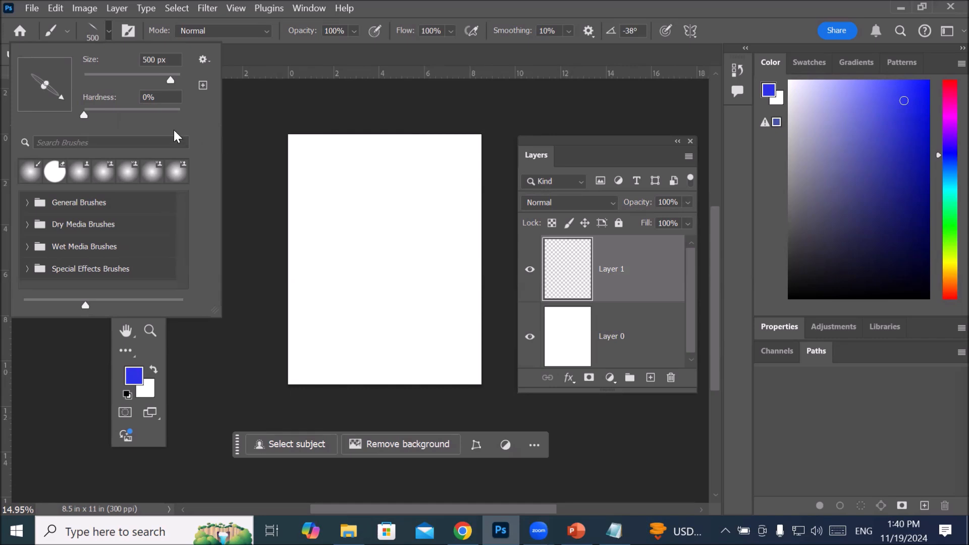
drag(45, 83, 55, 71)
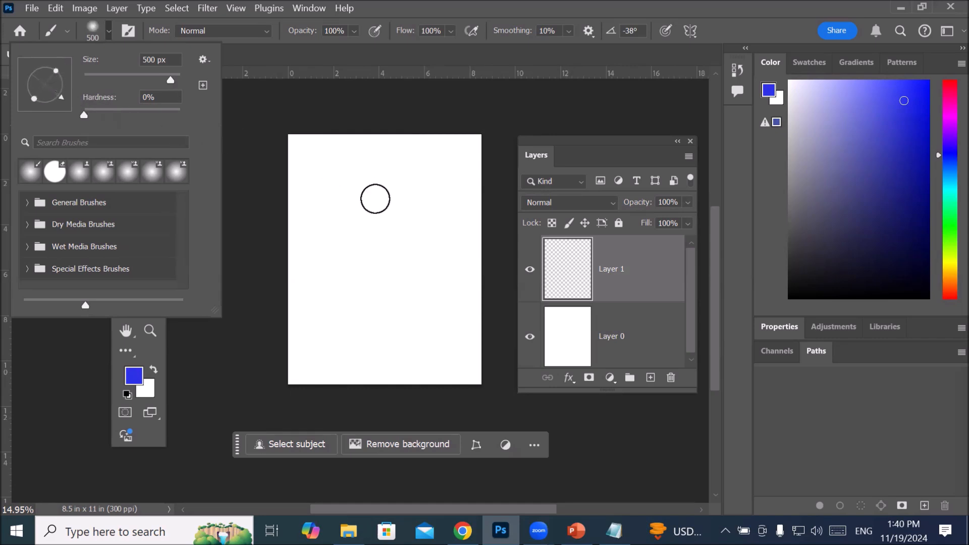
Step: Set the brush size to 2874 px and its hardness to 44%
drag(168, 80, 172, 79)
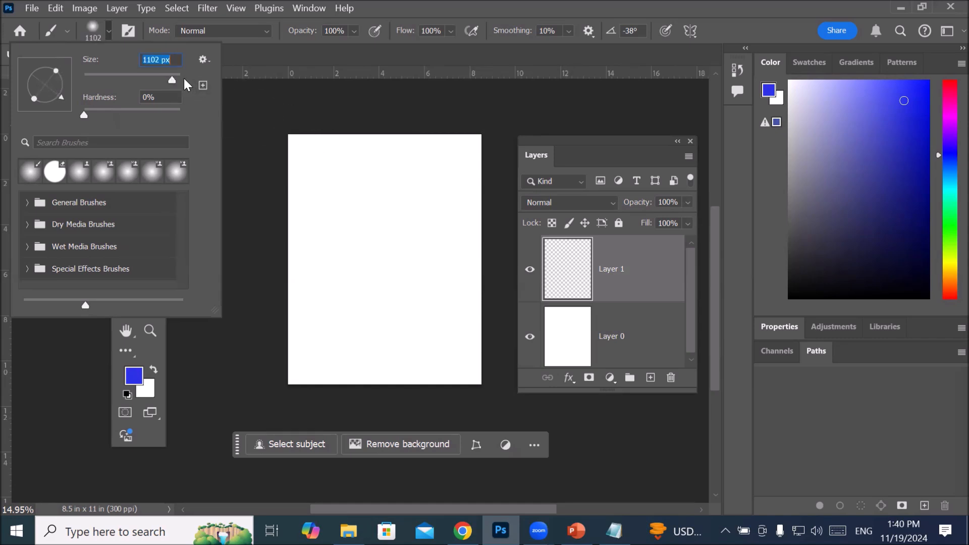
drag(175, 77, 175, 79)
click(177, 97)
mouse_move(194, 94)
mouse_down()
mouse_move(116, 97)
mouse_move(125, 115)
mouse_up()
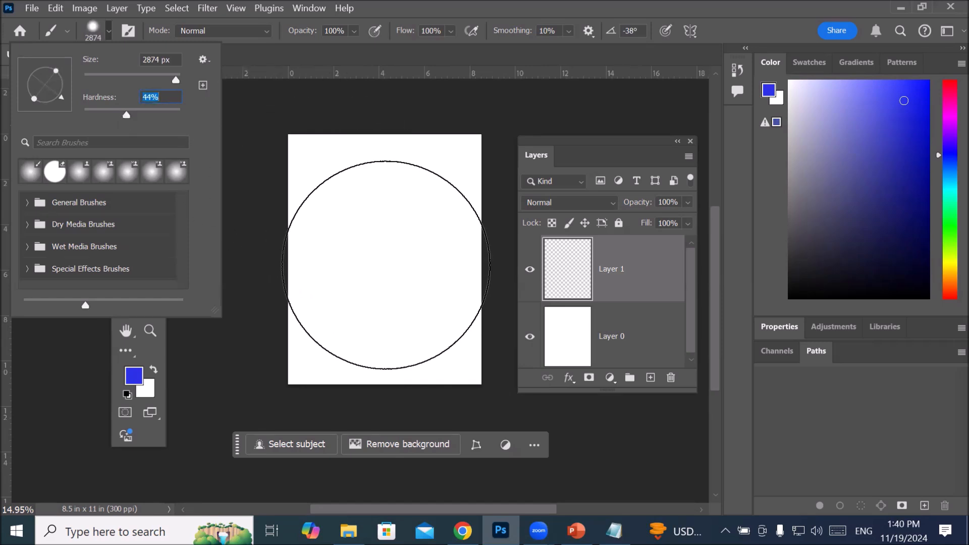
Step: Stamp one large soft-edged blue spot in the middle of the canvas and undo it
click(385, 264)
click(384, 269)
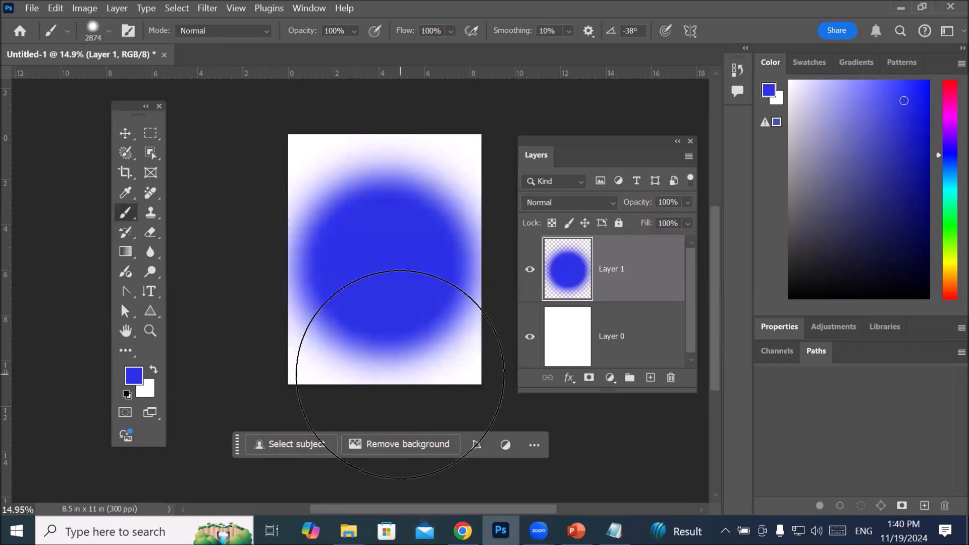
key(ctrl+z)
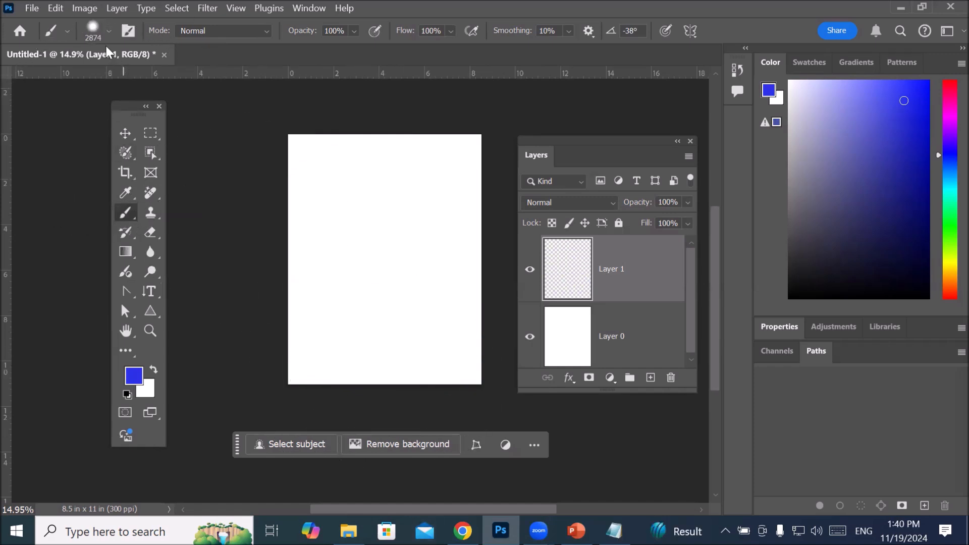
Step: Raise the brush hardness to 100% and stamp a sharp-edged blue circle in the centre of Layer 1
click(108, 32)
drag(126, 114, 181, 117)
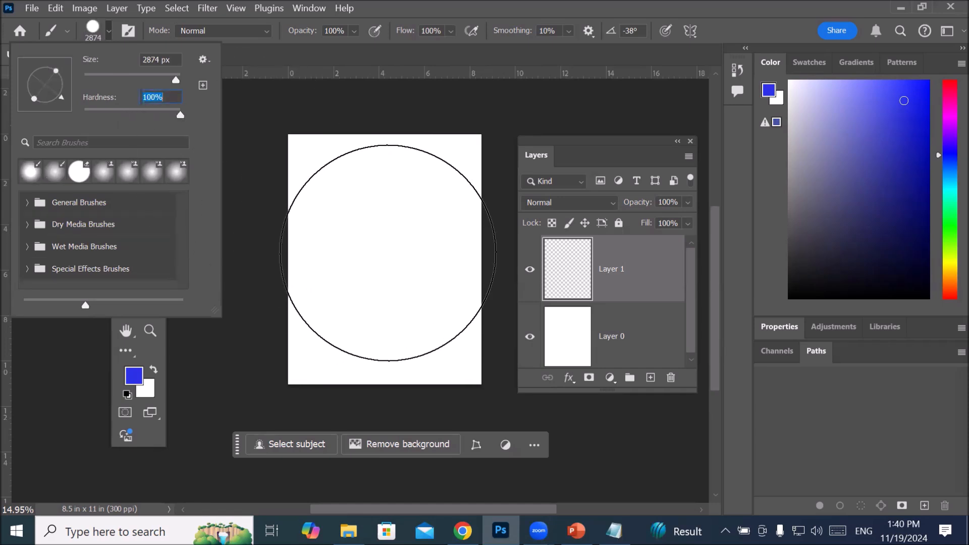
click(383, 259)
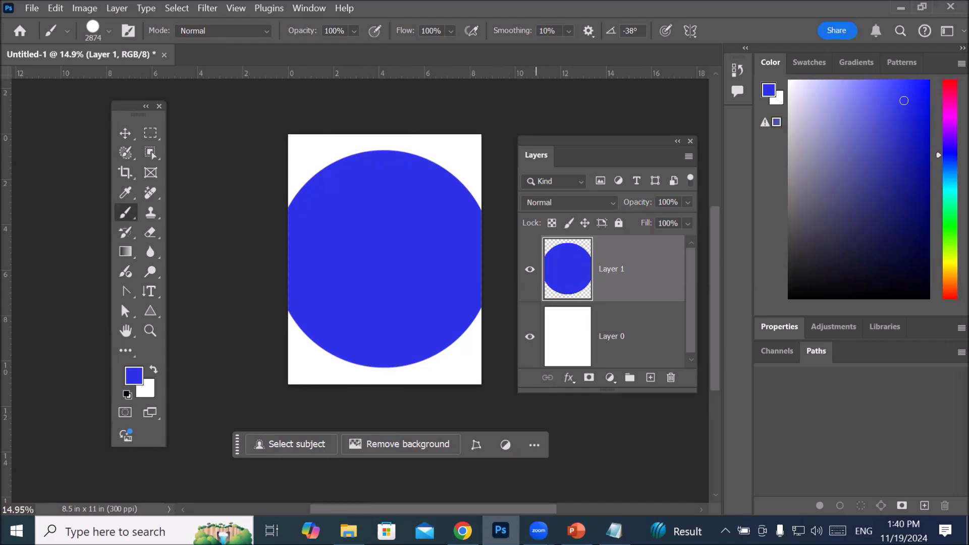
Step: Switch to Notepad and add the heading "Brush Tool:" below the list of selection tools, separated by a blank line
click(614, 531)
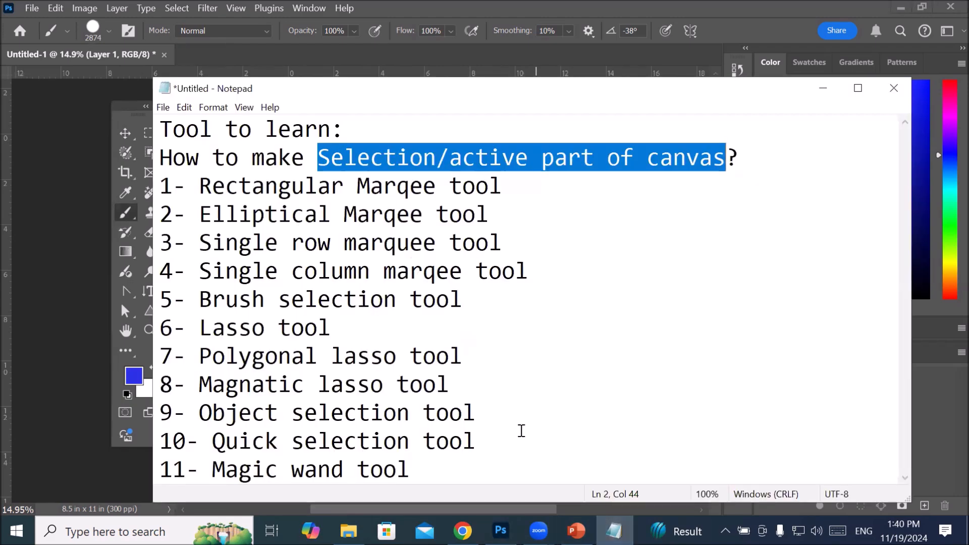
click(490, 465)
key(Return)
key(Return)
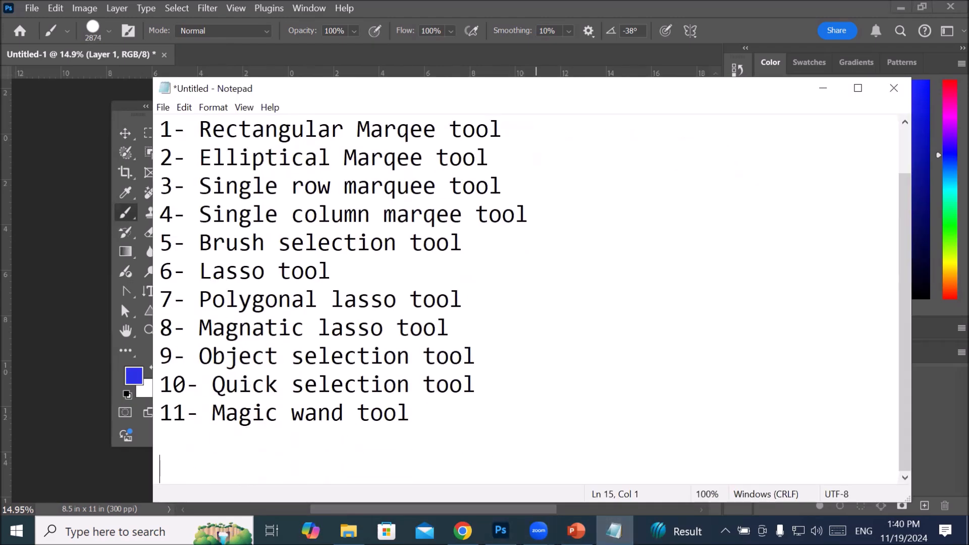
key(Return)
key(Return)
key(BackSpace)
key(BackSpace)
text(Brush Tool:)
key(Return)
Step: List "1- Size" and "2- Roundness" under the Brush Tool heading
text(1)
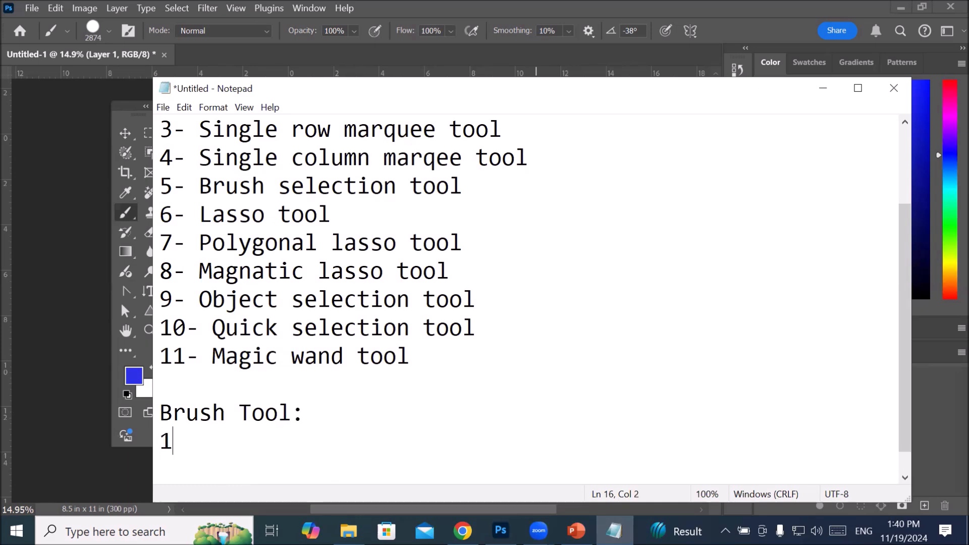
text(- Size)
key(Return)
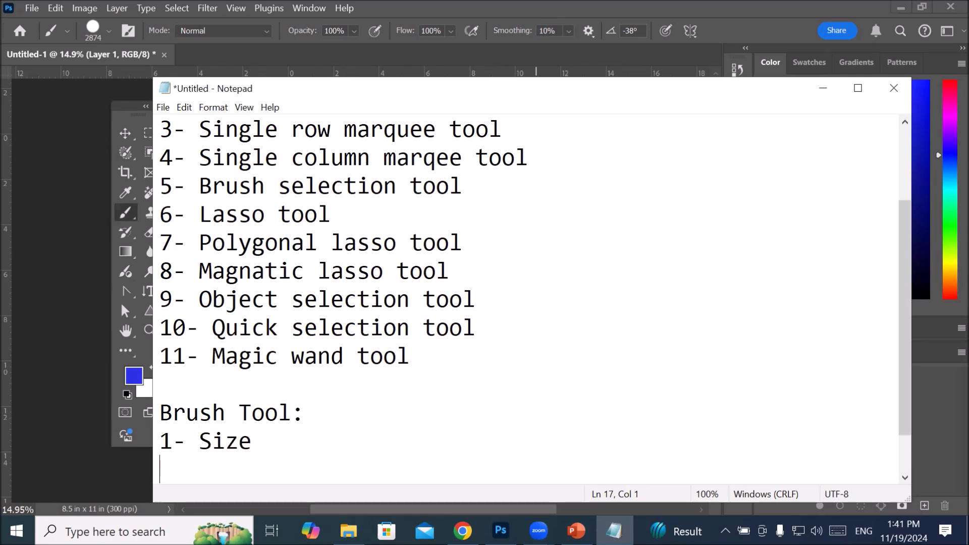
text(2-)
click(706, 52)
scroll(341, 360, down, 1)
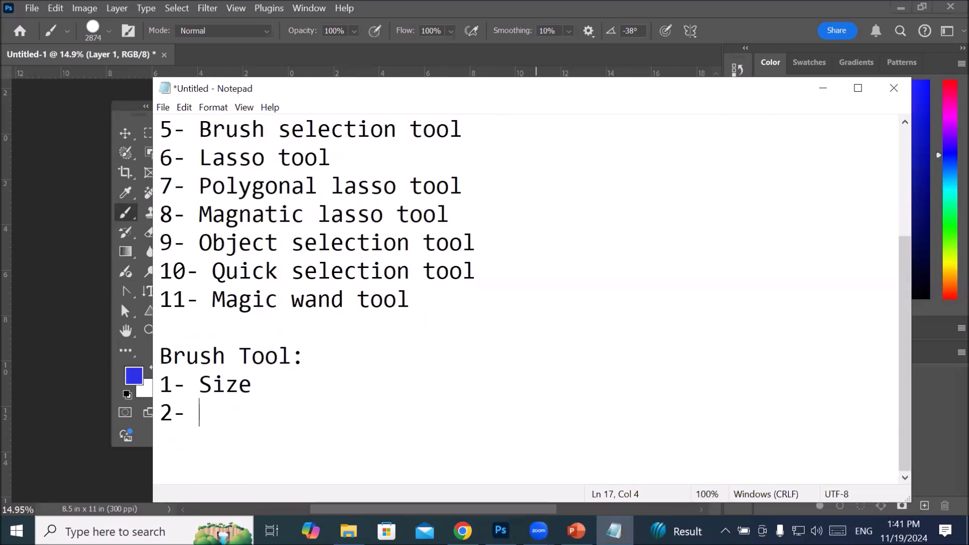
text(Roun)
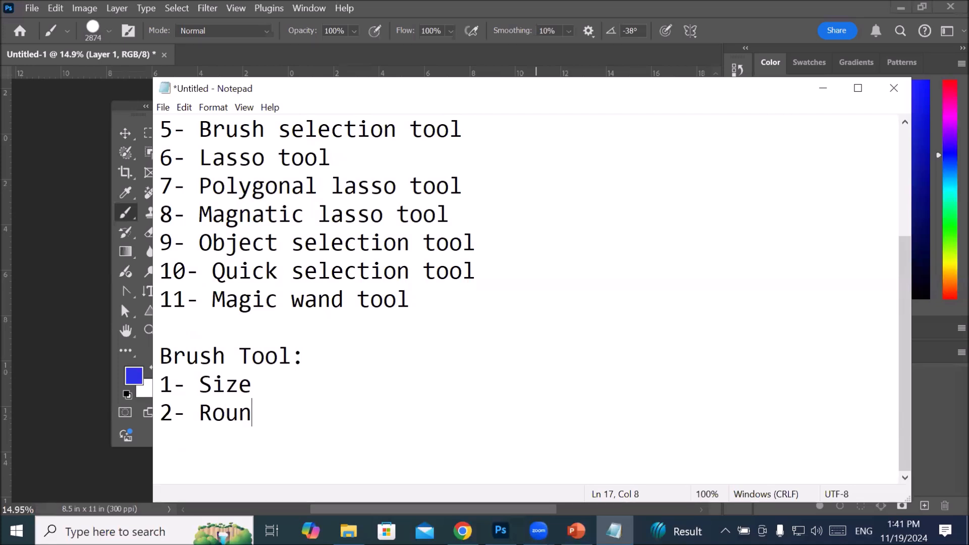
text(dness)
key(Return)
Step: Add "3- Hardness (Soft or Hard)" as the third item under the Brush Tool heading
text(3- )
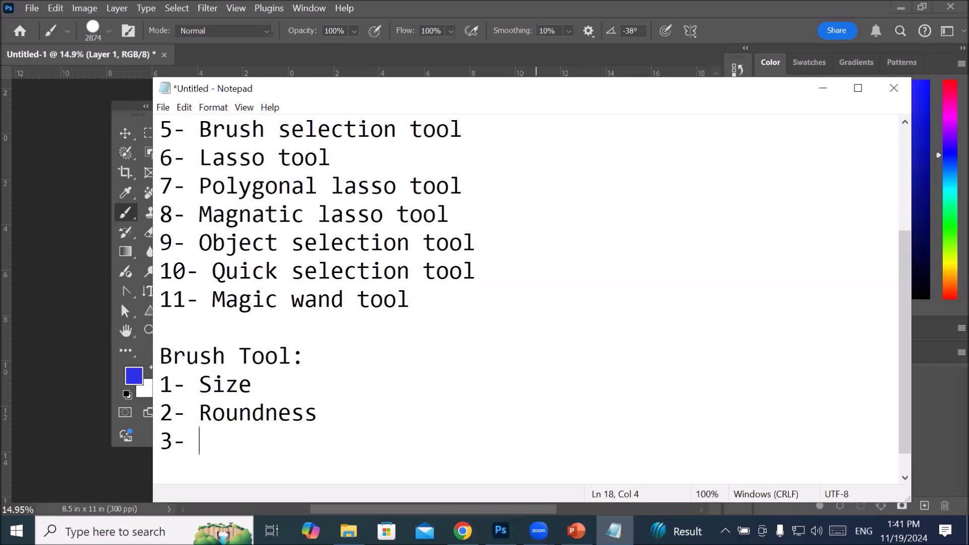
text(Hard)
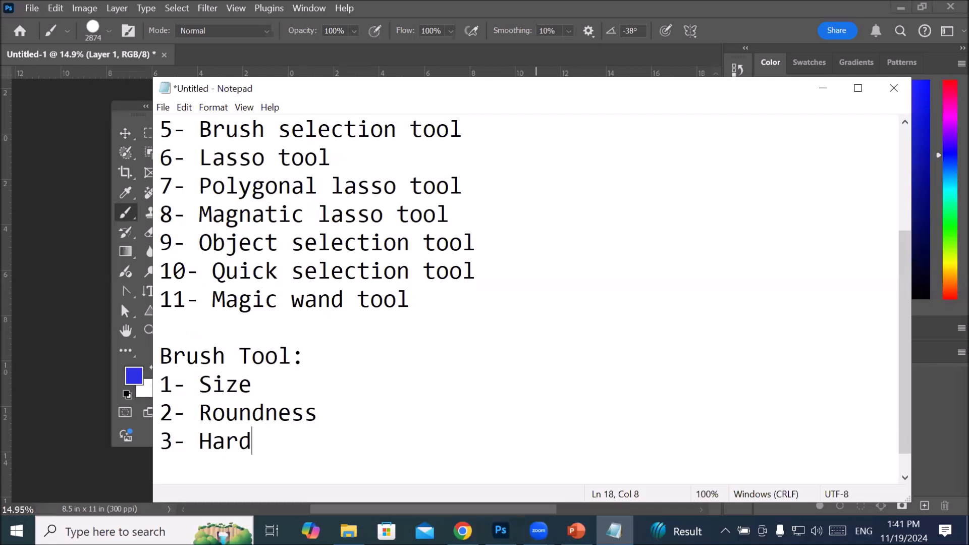
text(ness )
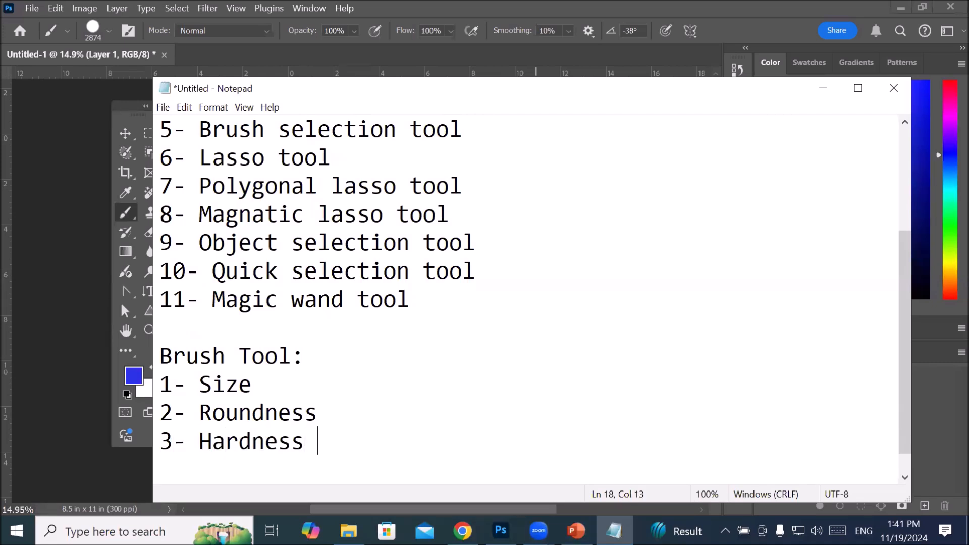
text((Soft )
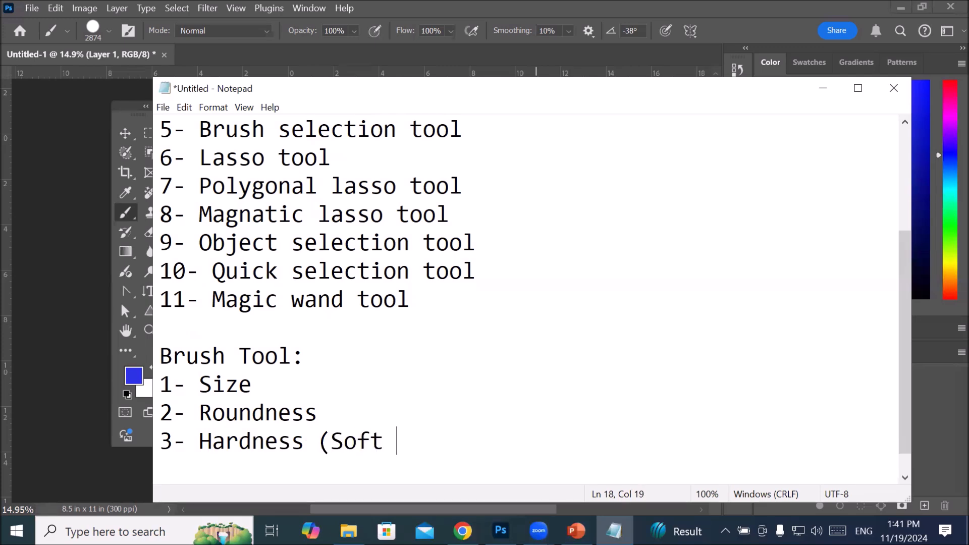
text(or Har)
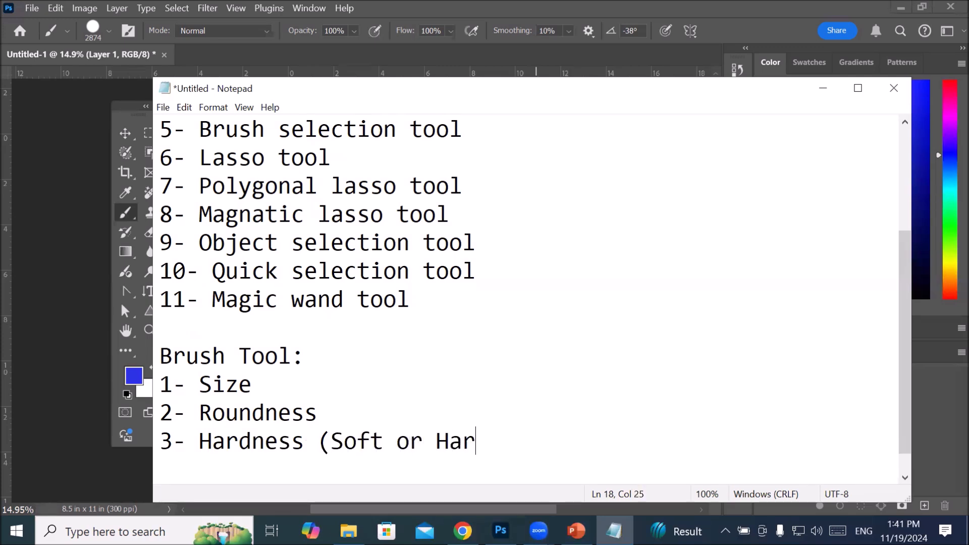
text(d))
Step: Switch to Photoshop, undo the large blue circle on Layer 1 and reduce the brush size to 2000 px
click(501, 532)
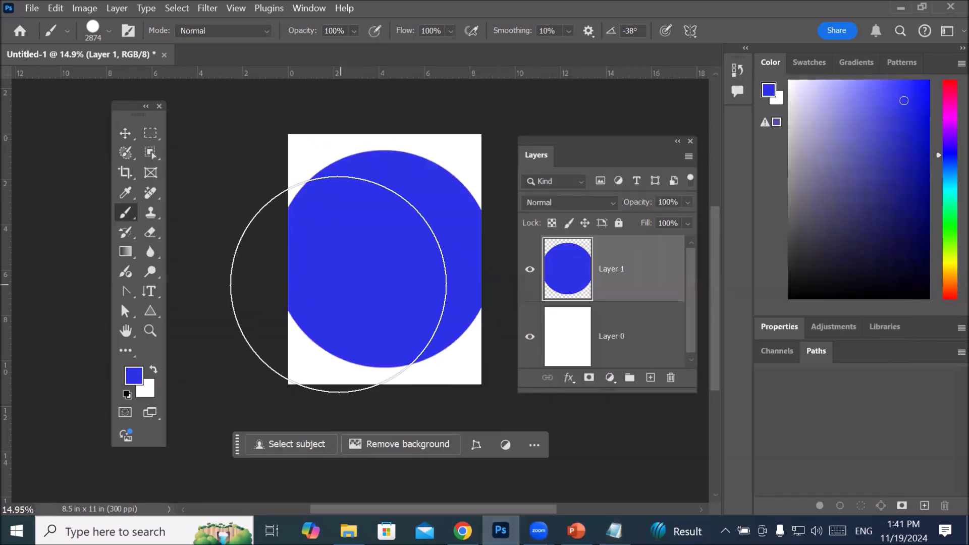
key(ctrl+z)
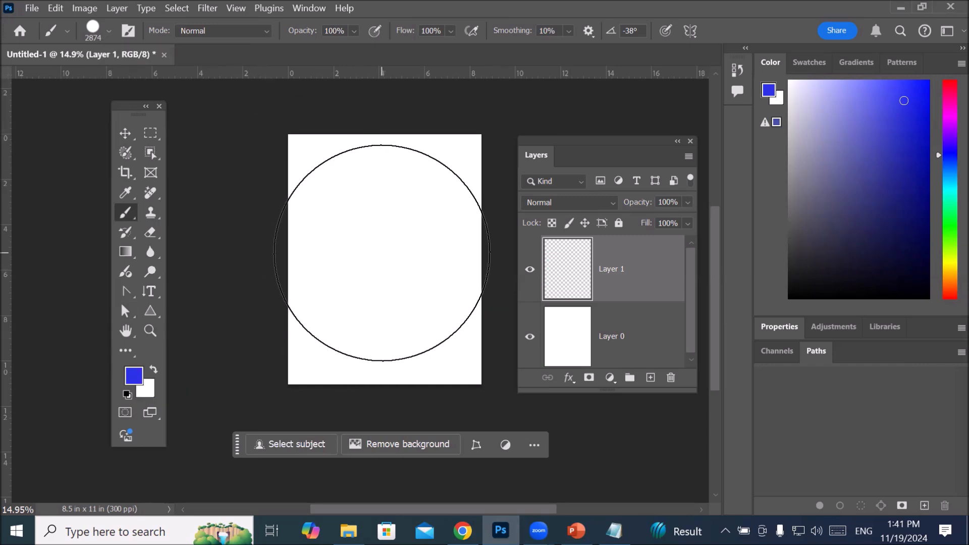
key(bracketleft)
key(bracketleft)
key(bracketleft)
key(bracketleft)
key(bracketleft)
key(bracketleft)
key(bracketleft)
key(bracketleft)
key(bracketleft)
key(bracketleft)
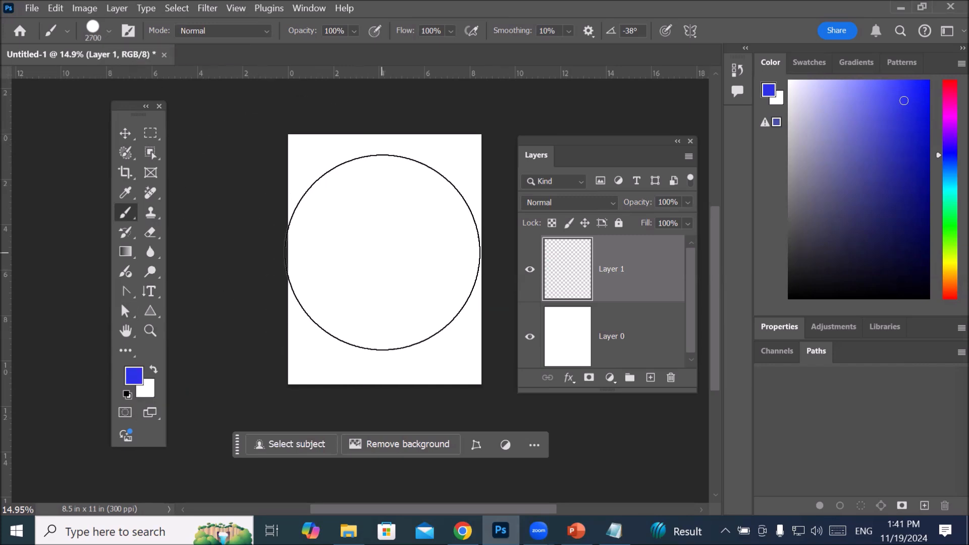
key(bracketright)
Step: Switch to Notepad and add "[ Decrease" after "1- Size" in the Brush Tool list
click(614, 531)
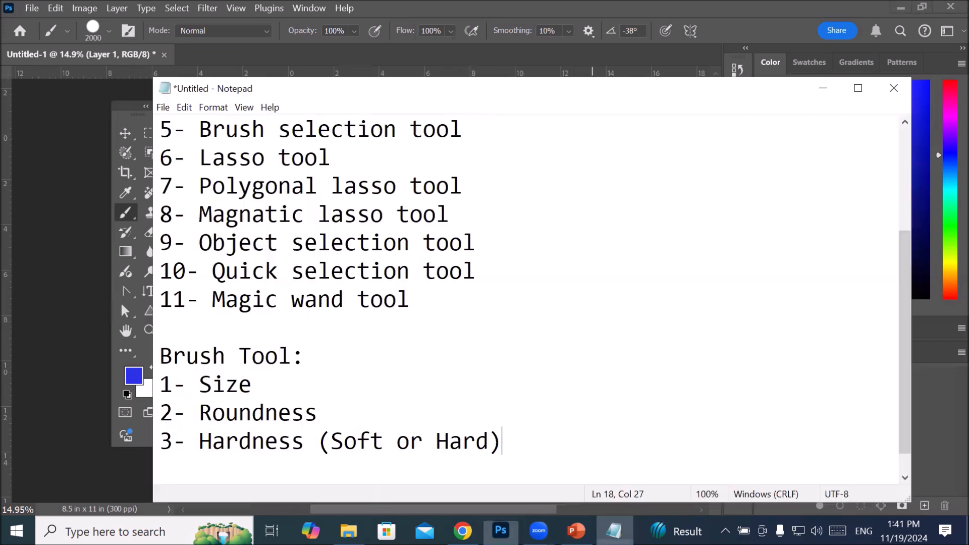
click(372, 396)
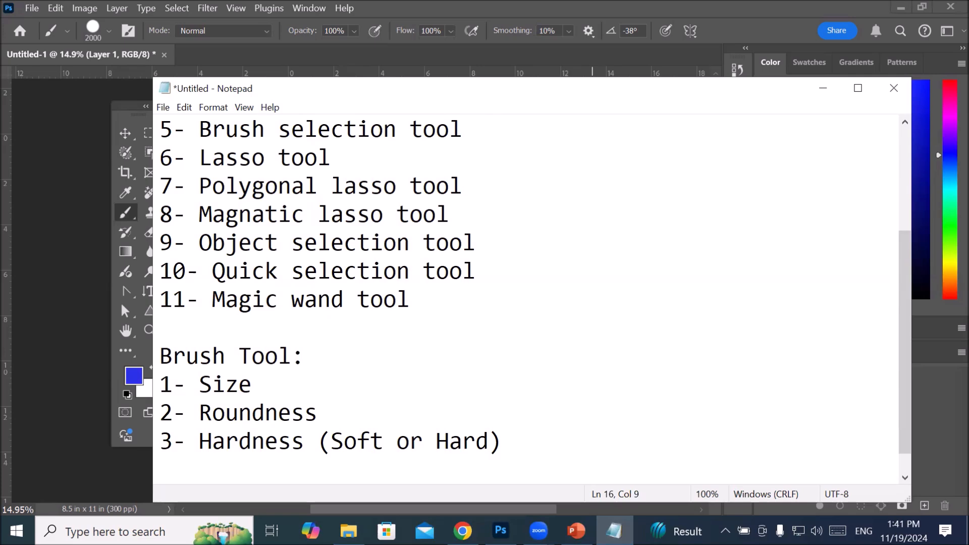
text([)
click(480, 59)
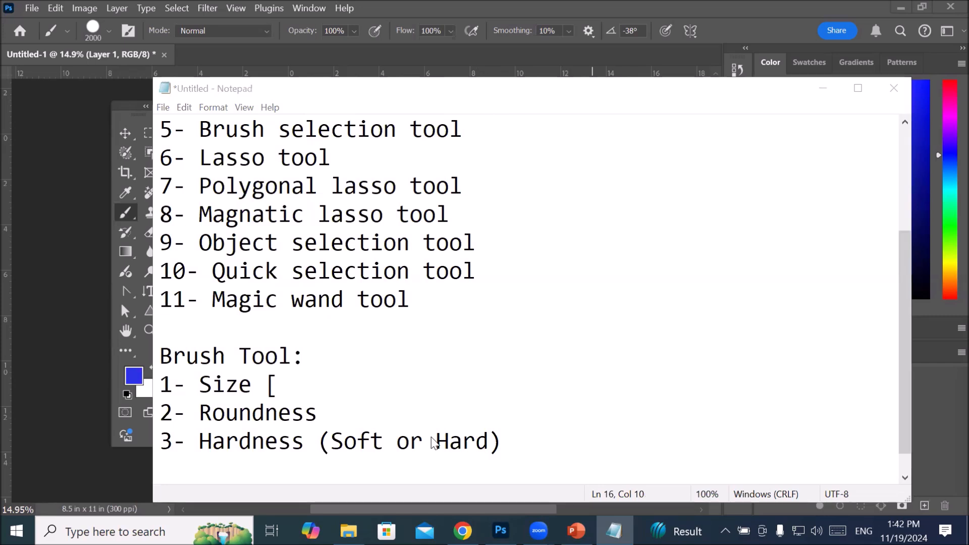
click(304, 389)
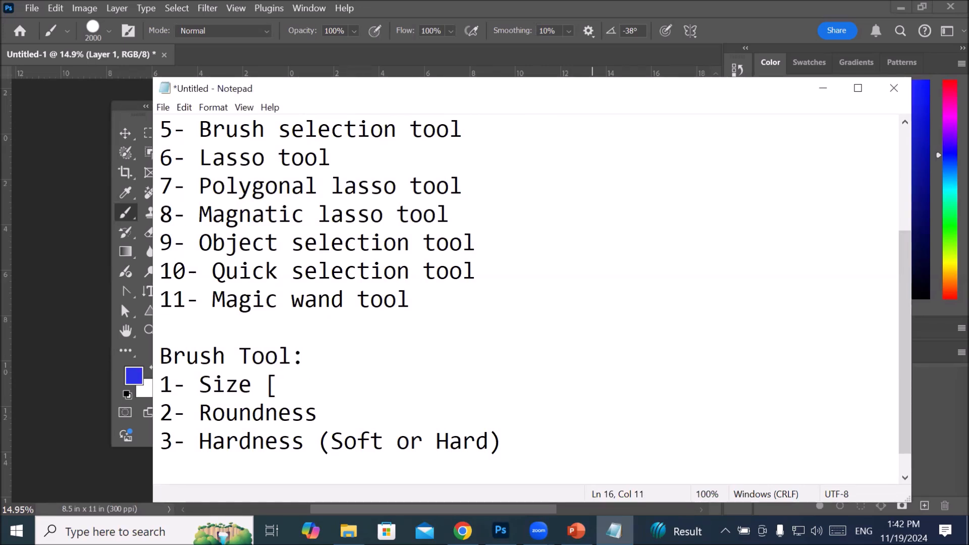
text(Dec)
key(BackSpace)
text(crease)
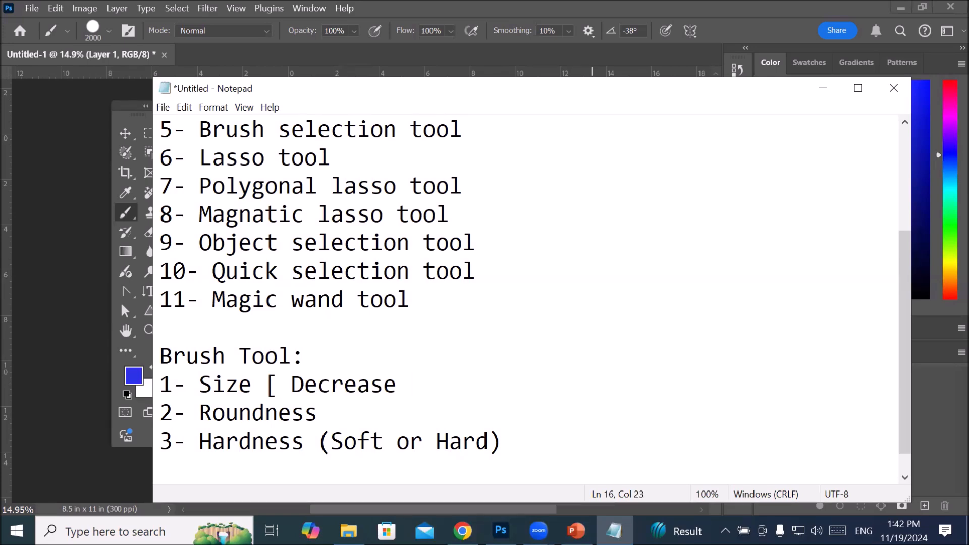
text(    ])
Step: Append "] Increase" to the Size line after a gap and highlight the closing and opening bracket symbols in turn
key(BackSpace)
text(] Increase)
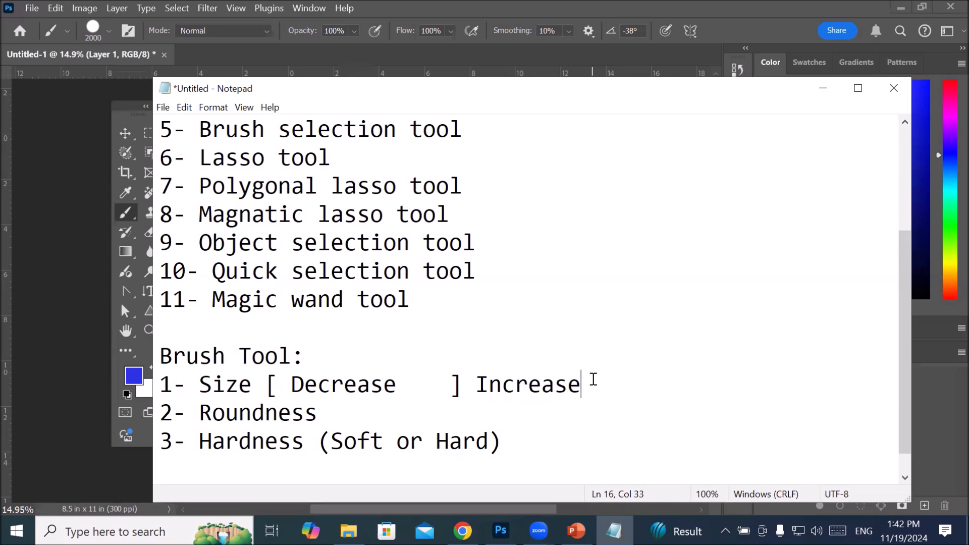
click(457, 386)
drag(460, 387, 480, 387)
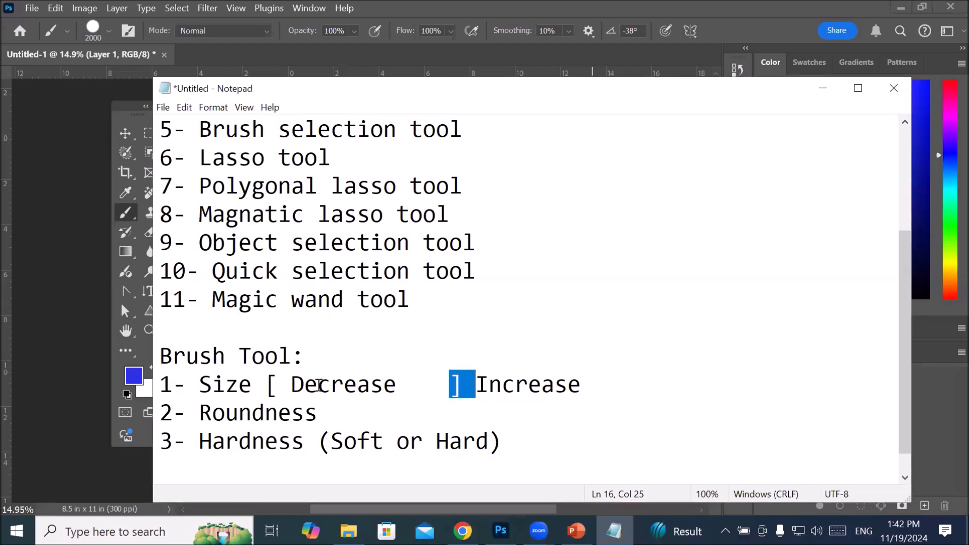
drag(265, 387, 272, 387)
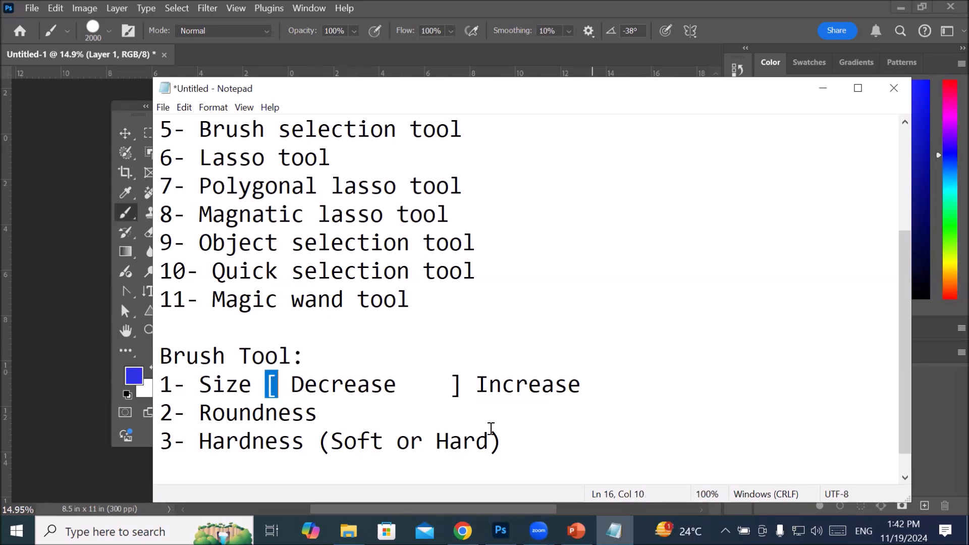
Step: Switch to Photoshop and shrink the brush in increments to 800 px
click(501, 531)
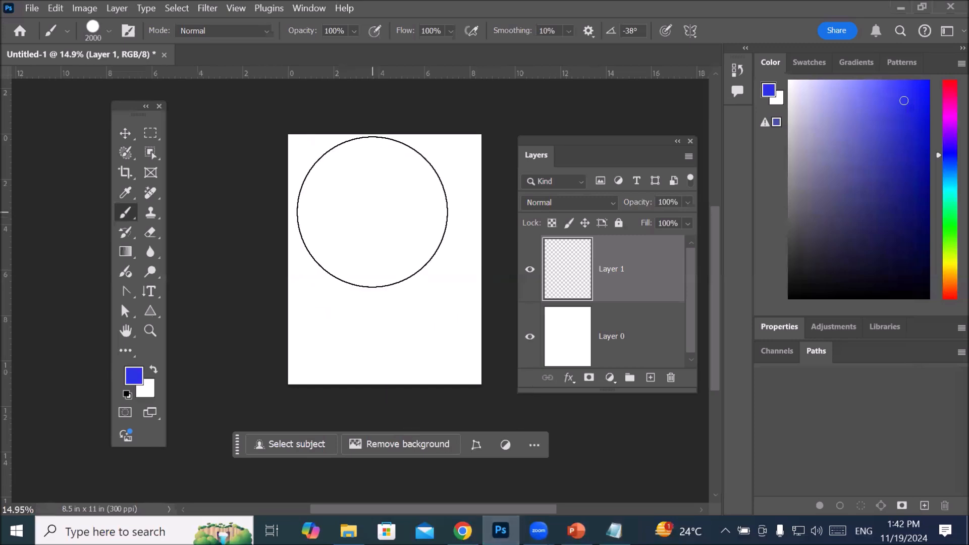
key(bracketleft)
key(bracketleft)
key(bracketleft)
key(bracketleft)
key(bracketleft)
key(bracketleft)
key(bracketleft)
key(bracketleft)
key(bracketleft)
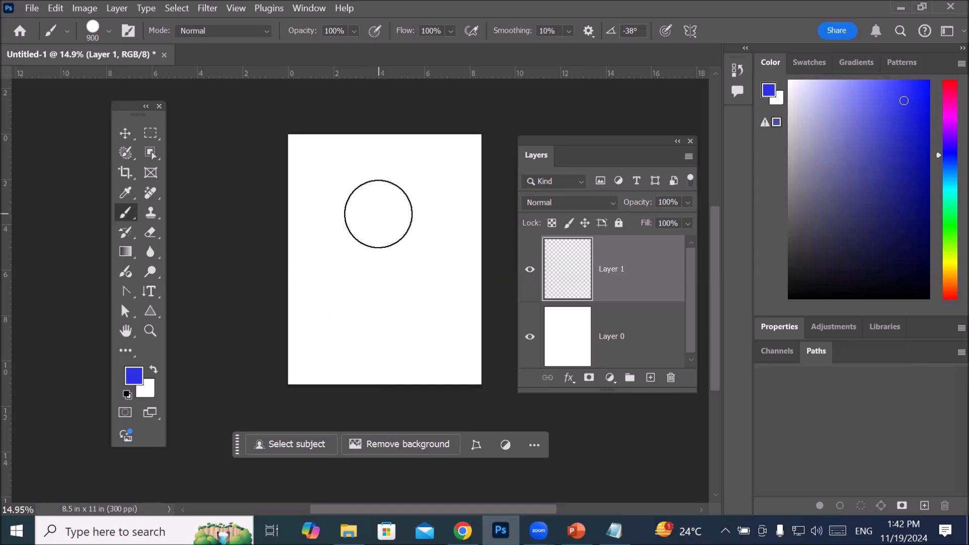
key(bracketleft)
key(bracketleft)
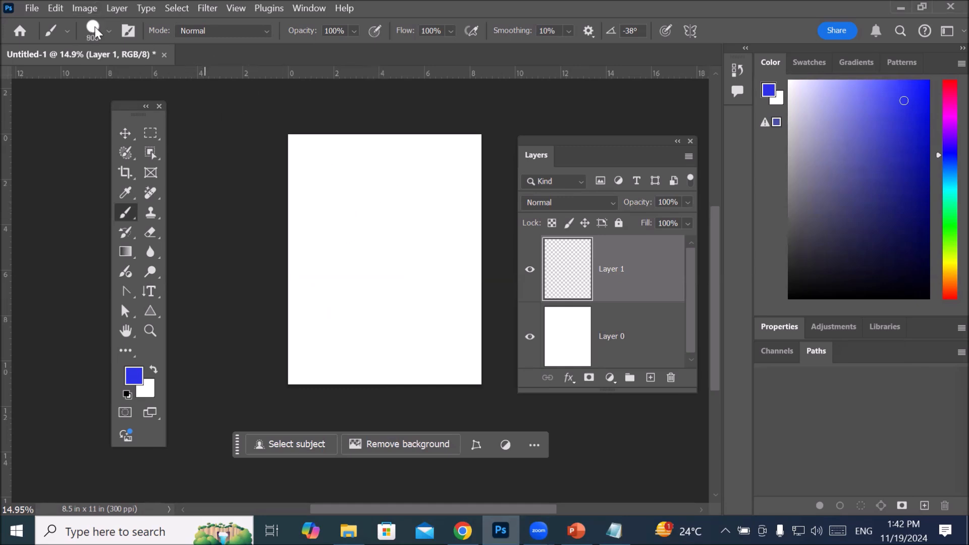
Step: Reduce the brush size to 127 px in the brush settings
click(108, 32)
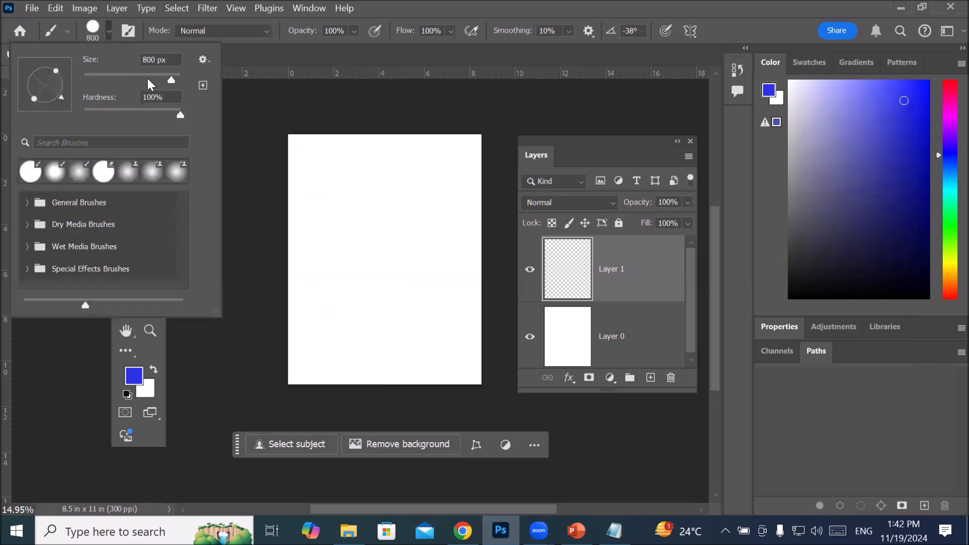
drag(171, 80, 161, 80)
drag(161, 79, 138, 79)
Step: Paint connected straight blue lines between the canvas corners on Layer 1, forming both diagonals and the two vertical sides
click(296, 144)
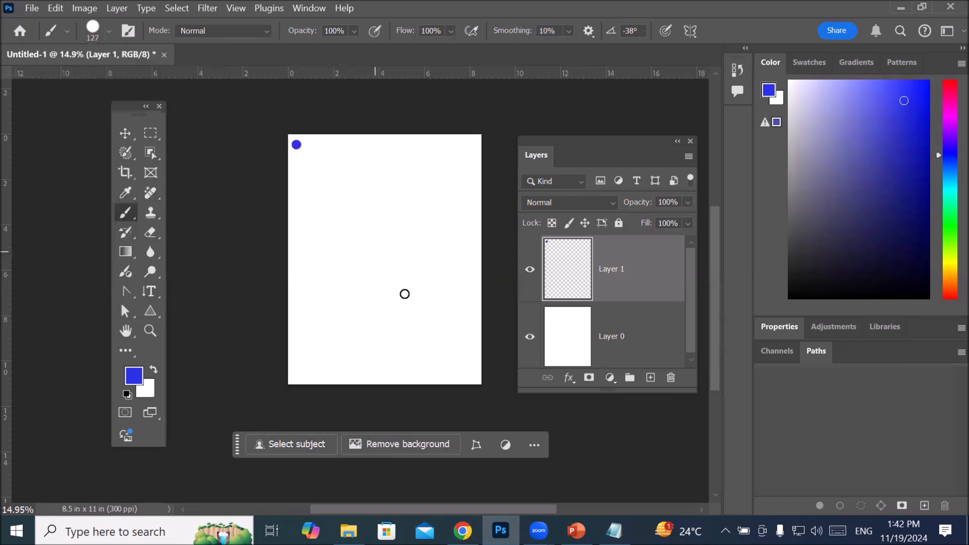
shift+click(471, 370)
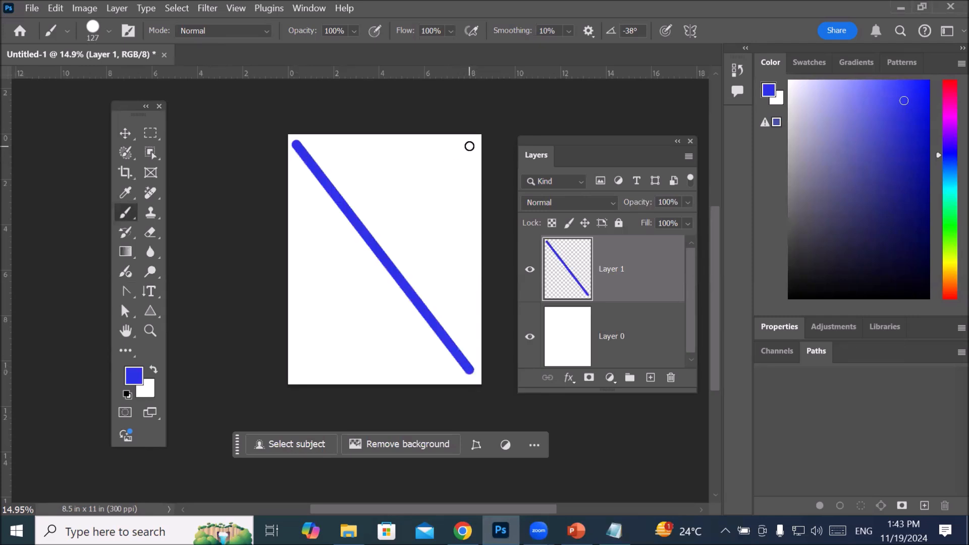
shift+click(469, 146)
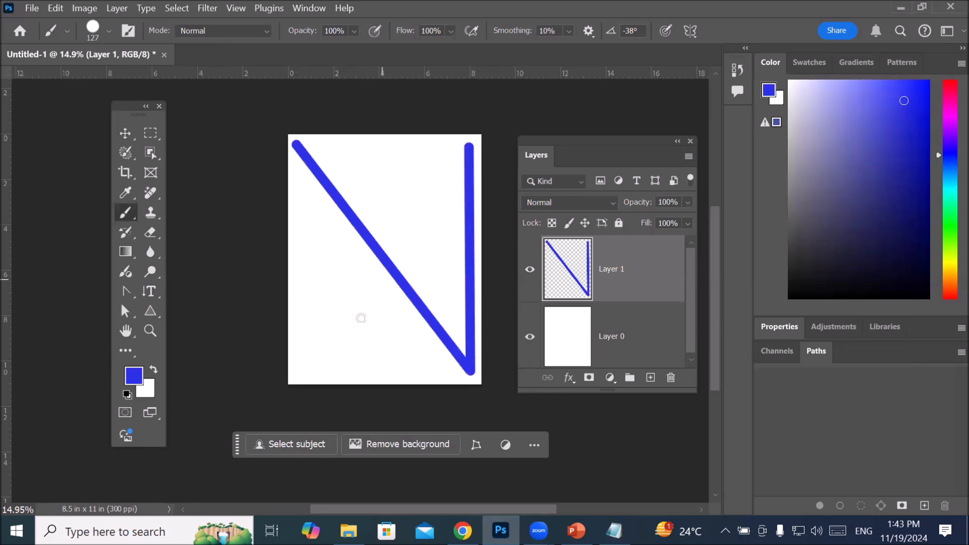
shift+click(304, 374)
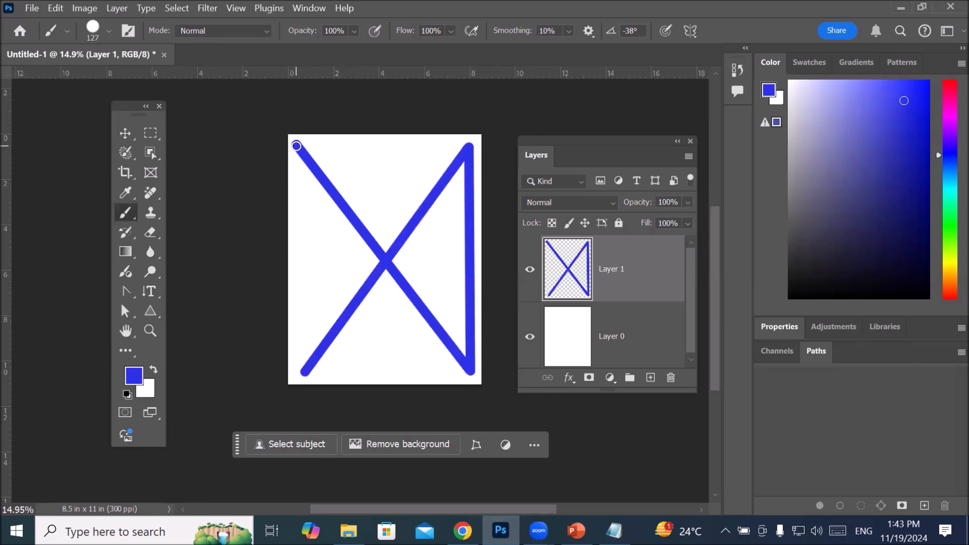
shift+click(297, 146)
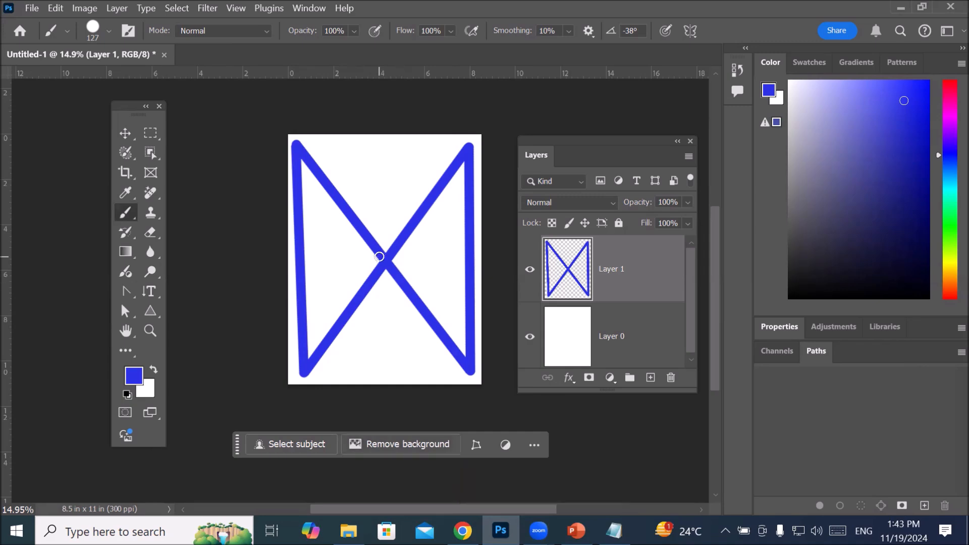
Step: Set the foreground colour to bright pink, hex f71098
click(134, 375)
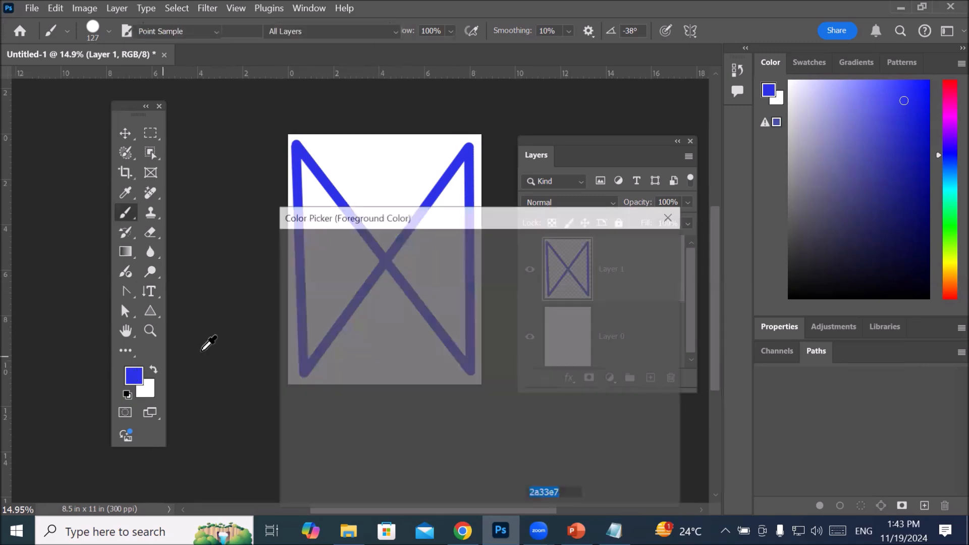
click(500, 270)
click(467, 258)
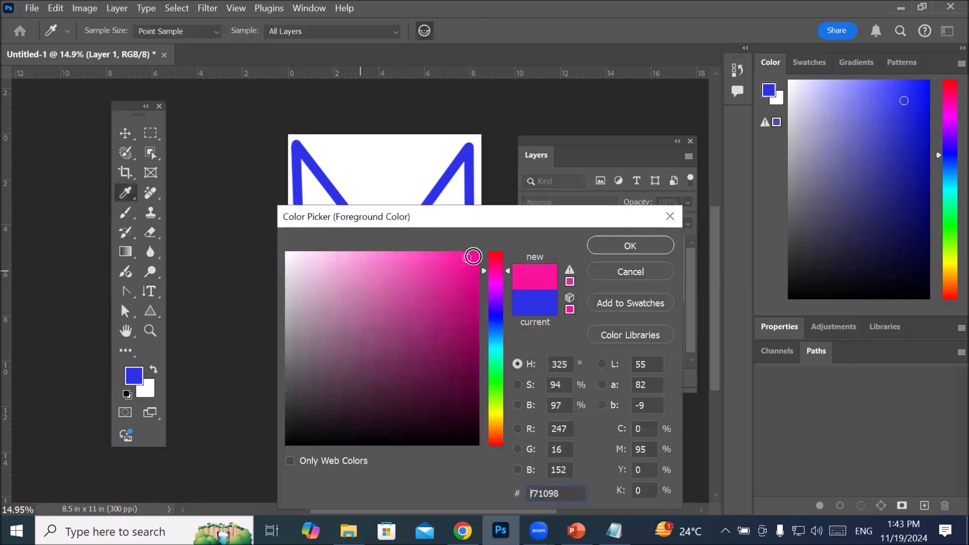
click(631, 246)
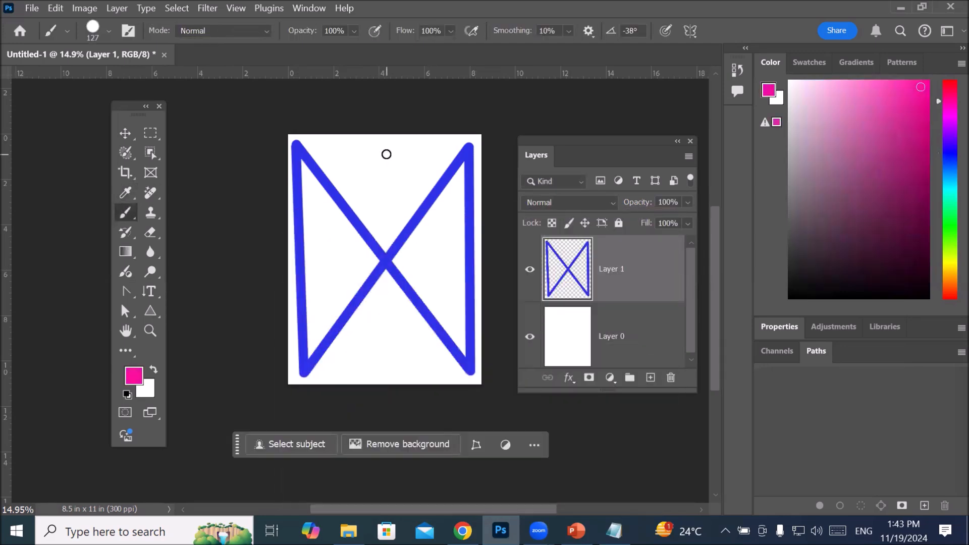
Step: Enlarge the brush to 600 px and stamp one pink circle in each of the four gaps around the crossing blue lines
key(bracketright)
key(bracketright)
key(bracketright)
key(bracketright)
key(bracketright)
key(bracketright)
key(bracketright)
key(bracketright)
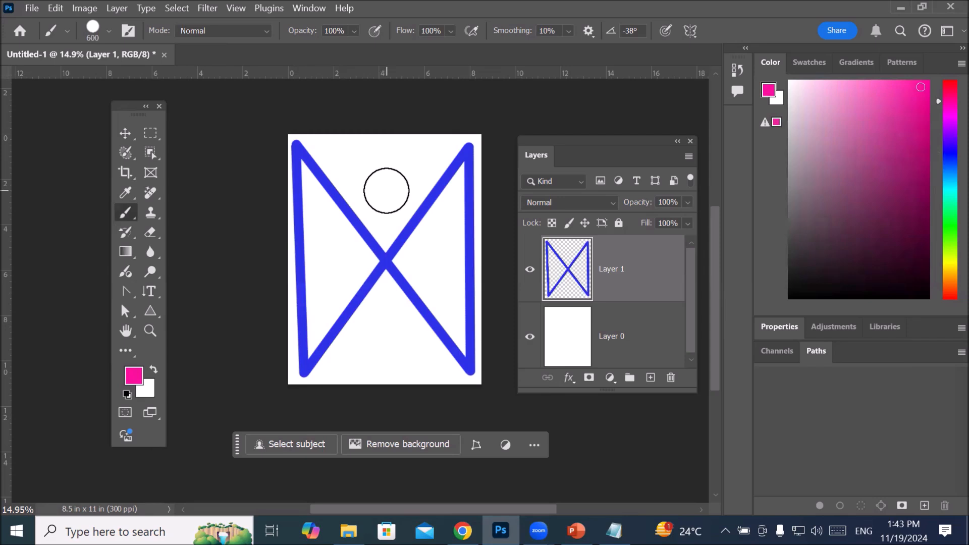
click(386, 190)
click(385, 328)
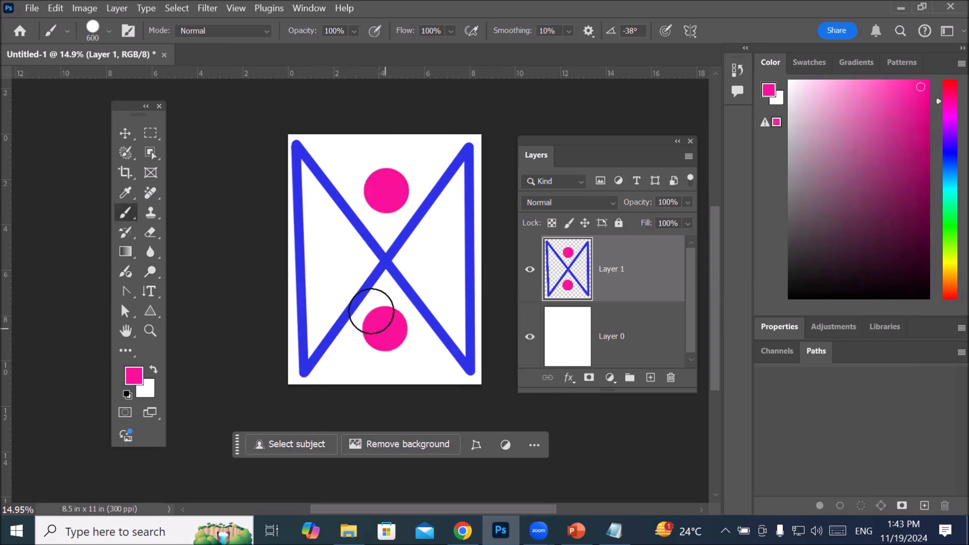
click(334, 253)
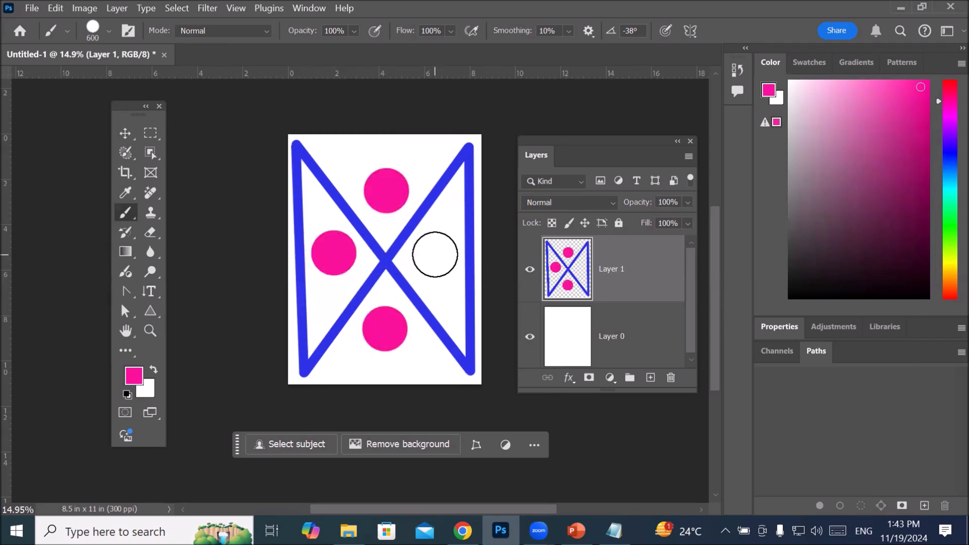
click(435, 254)
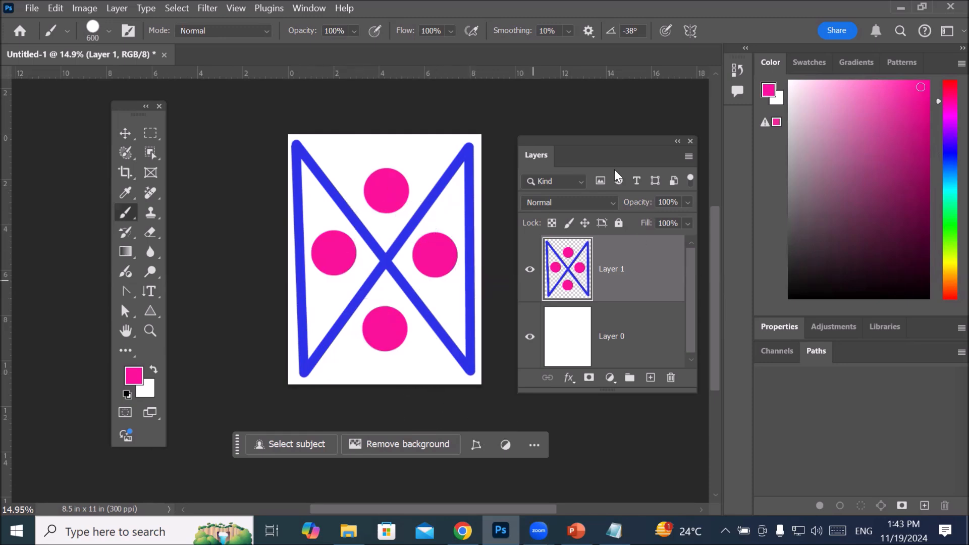
Step: Move the Layers panel slightly up beside the canvas, hide Layer 1 and add a new empty layer above it
drag(596, 144, 574, 105)
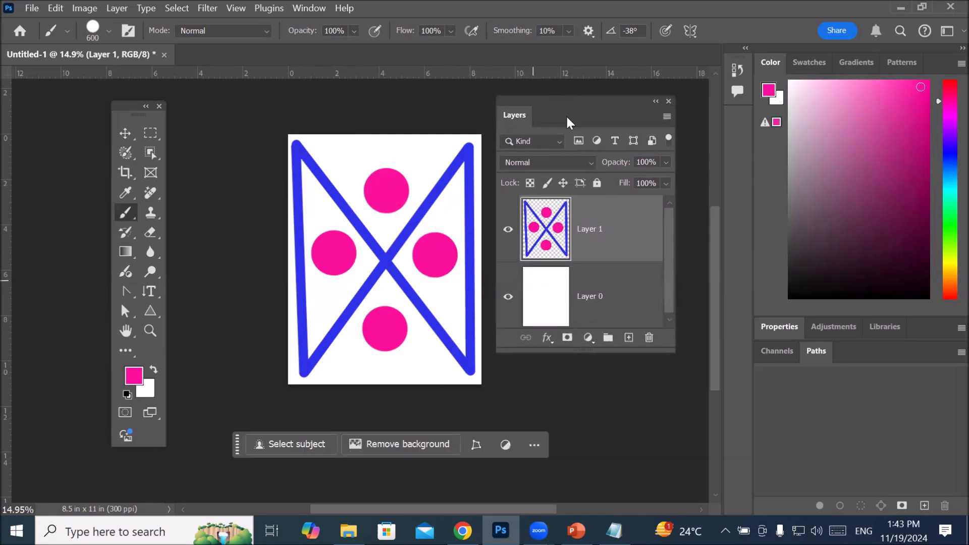
click(508, 232)
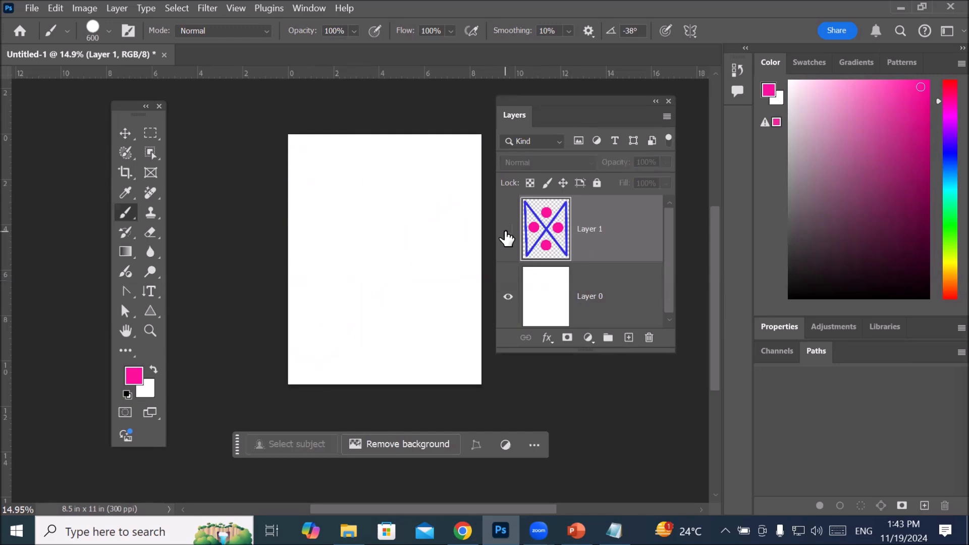
click(629, 338)
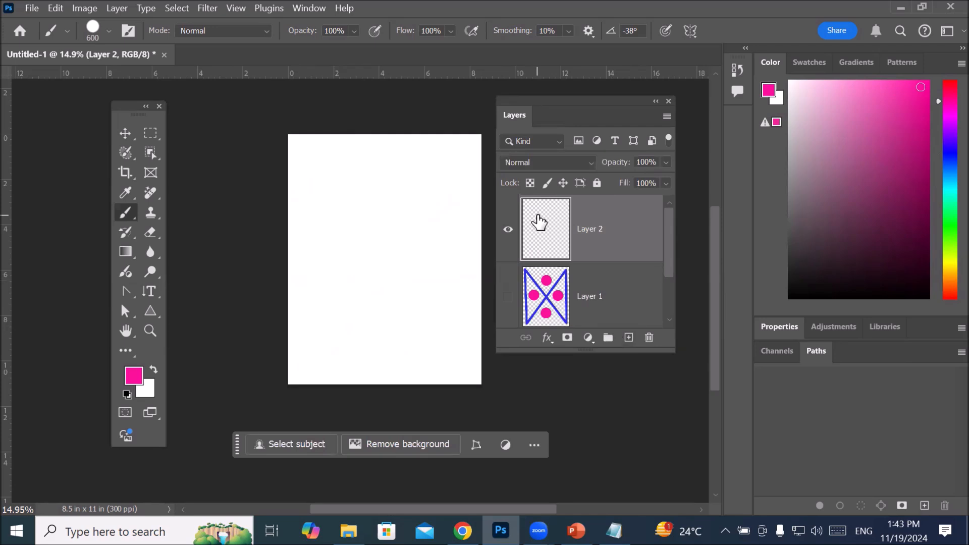
Step: Toggle Layer 1's visibility on and off several times to compare the canvas with and without its artwork, leaving it hidden
click(506, 297)
click(504, 298)
click(505, 298)
click(505, 297)
click(506, 297)
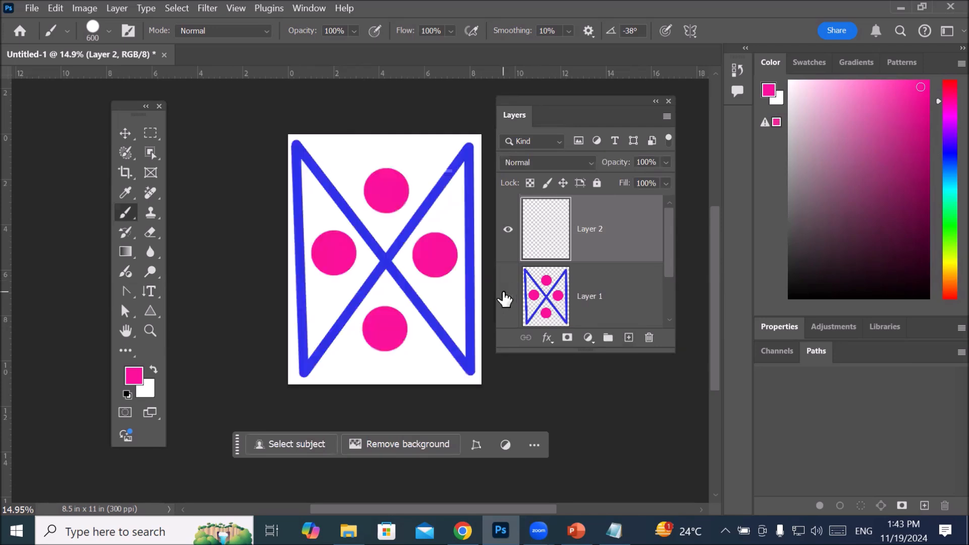
click(506, 297)
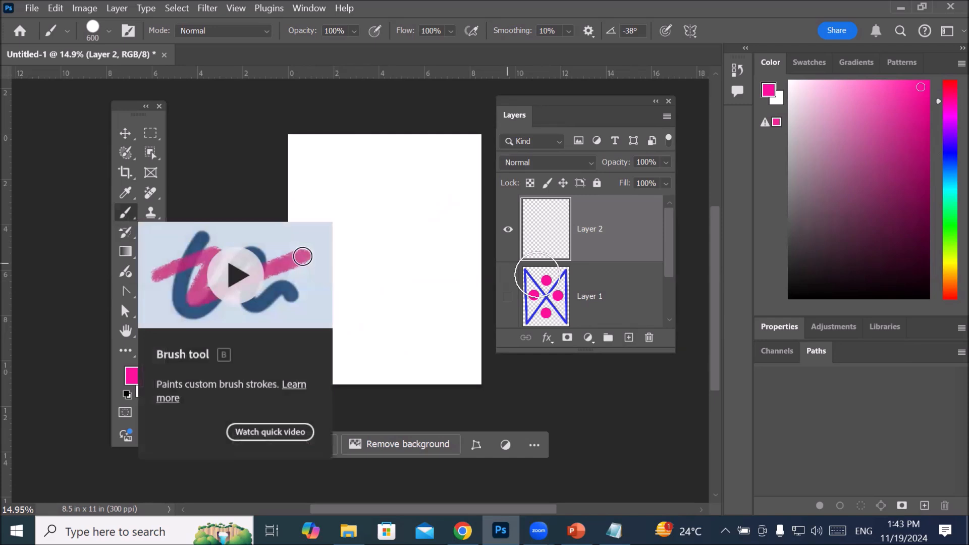
click(504, 297)
click(504, 297)
click(504, 298)
click(505, 298)
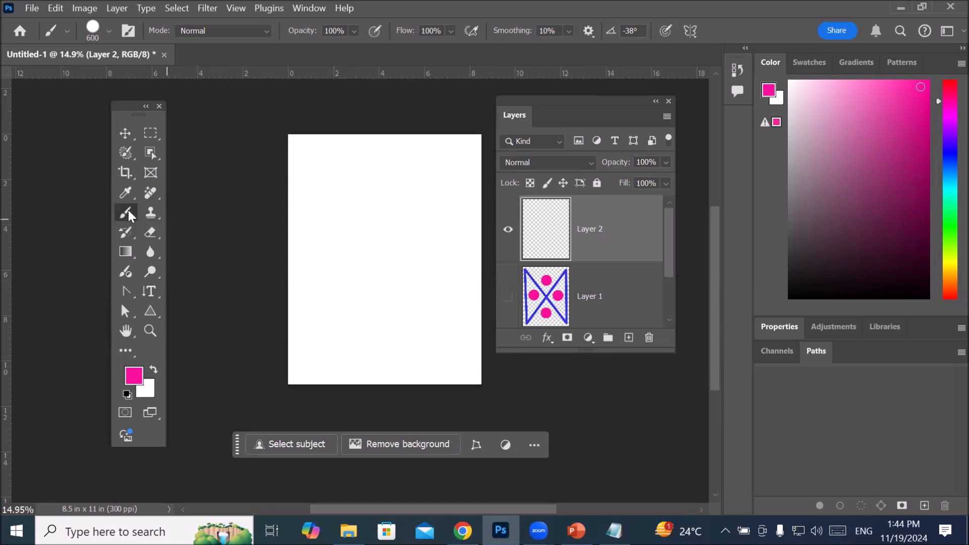
Step: Set the brush hardness to 50% and stamp one 600 px pink circle near the middle of the canvas on Layer 2
click(108, 32)
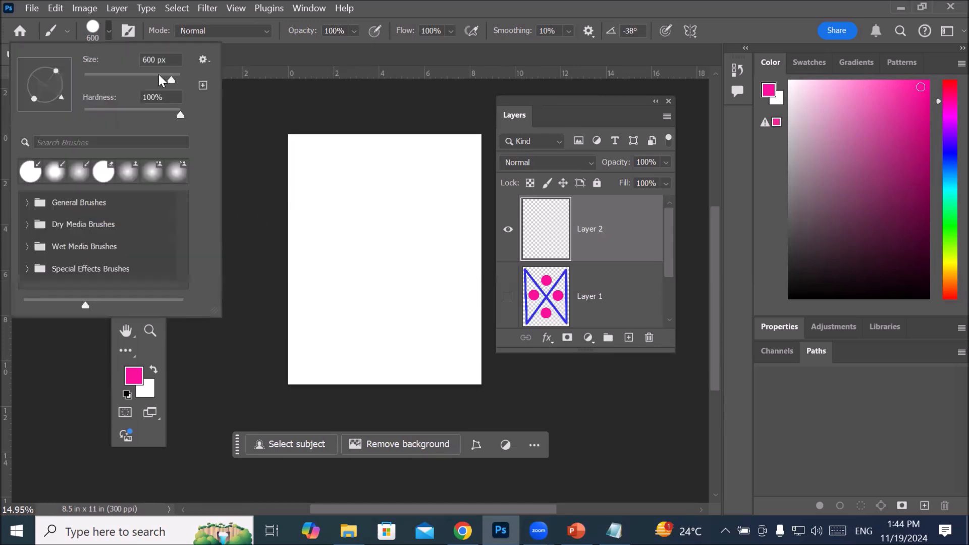
drag(180, 114, 131, 120)
drag(129, 117, 132, 121)
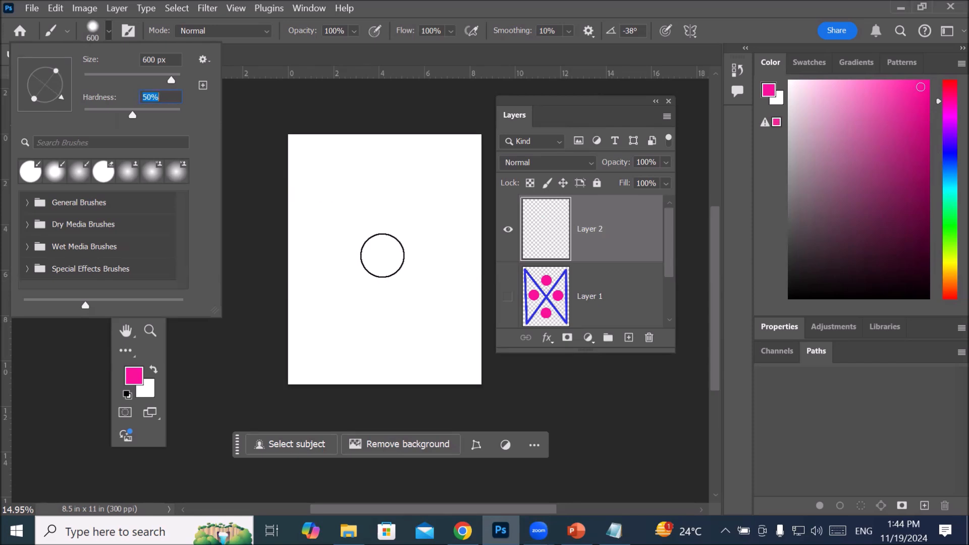
key(Return)
click(382, 256)
scroll(396, 304, up, 3)
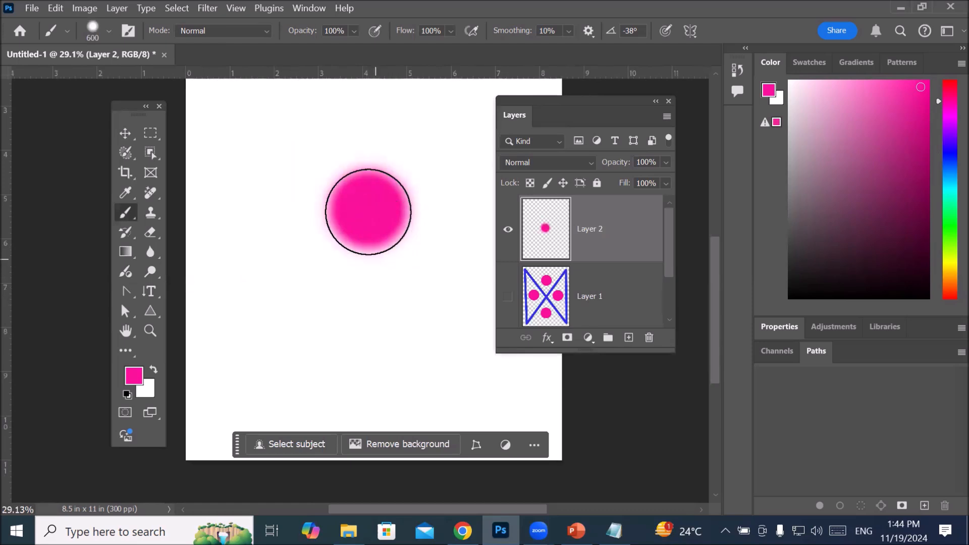
scroll(457, 308, down, 2)
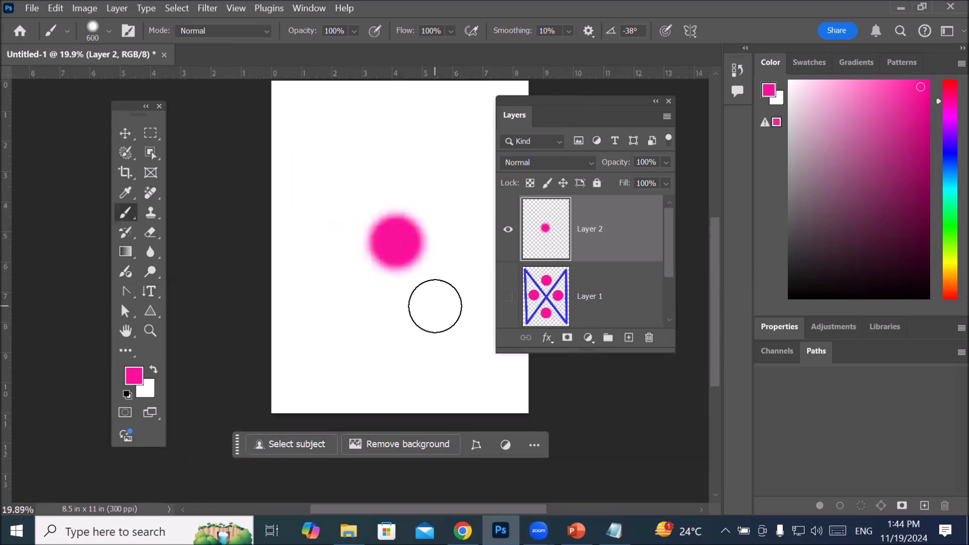
scroll(434, 306, down, 1)
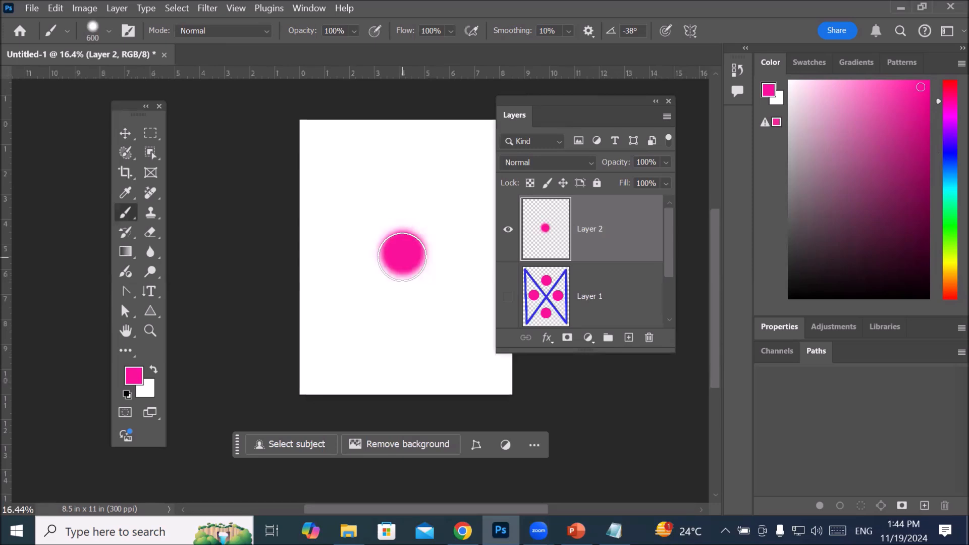
Step: Set the brush hardness to 100% and stamp a sharp-edged pink circle directly above the soft one
click(109, 32)
drag(125, 117, 233, 124)
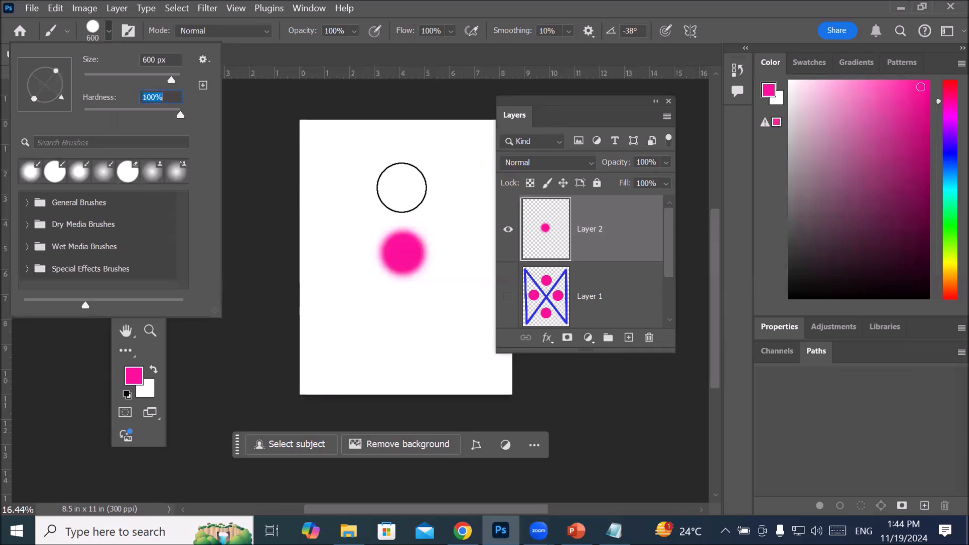
click(402, 187)
click(401, 187)
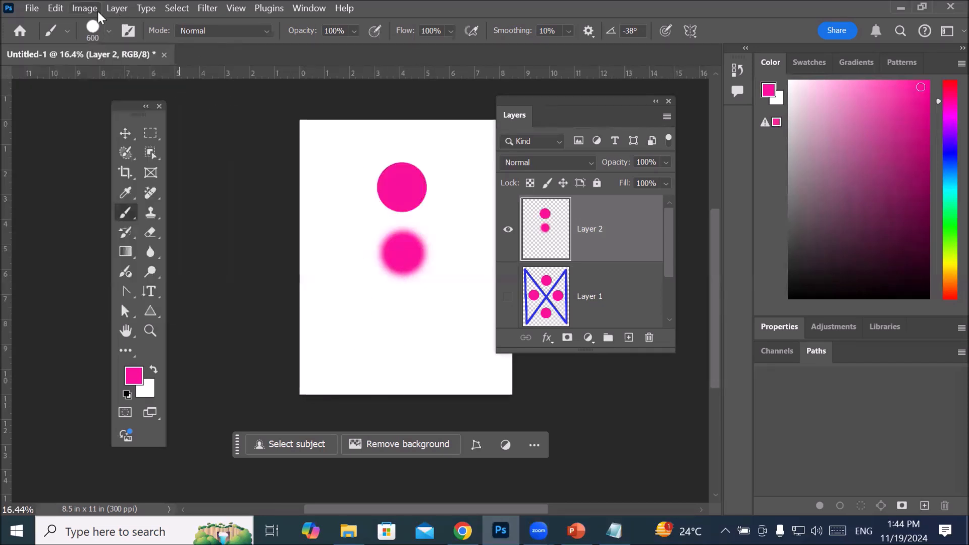
Step: Reduce the brush hardness to 12% and stamp a third pink circle below the other two for comparison
click(108, 30)
drag(180, 114, 98, 115)
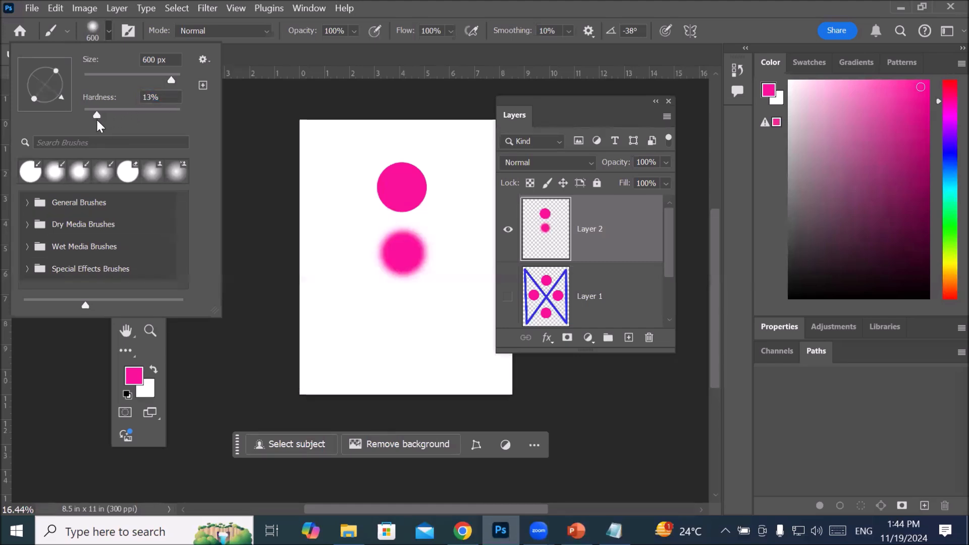
click(95, 121)
click(403, 321)
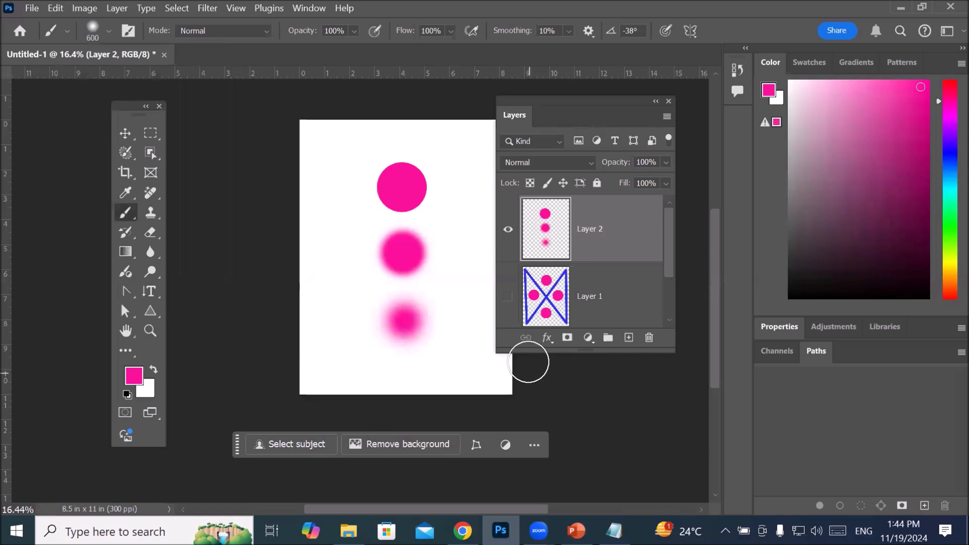
scroll(473, 280, up, 1)
scroll(473, 280, up, 1)
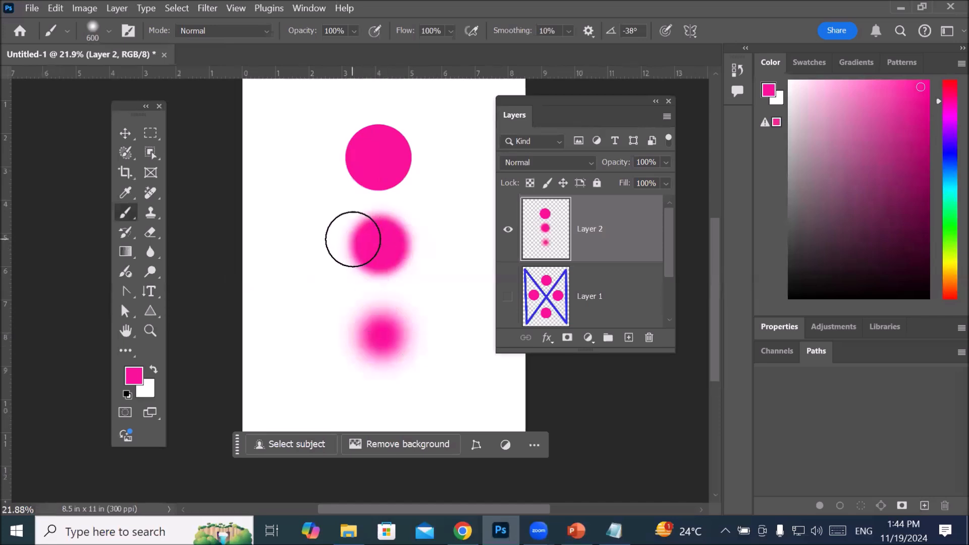
double_click(589, 251)
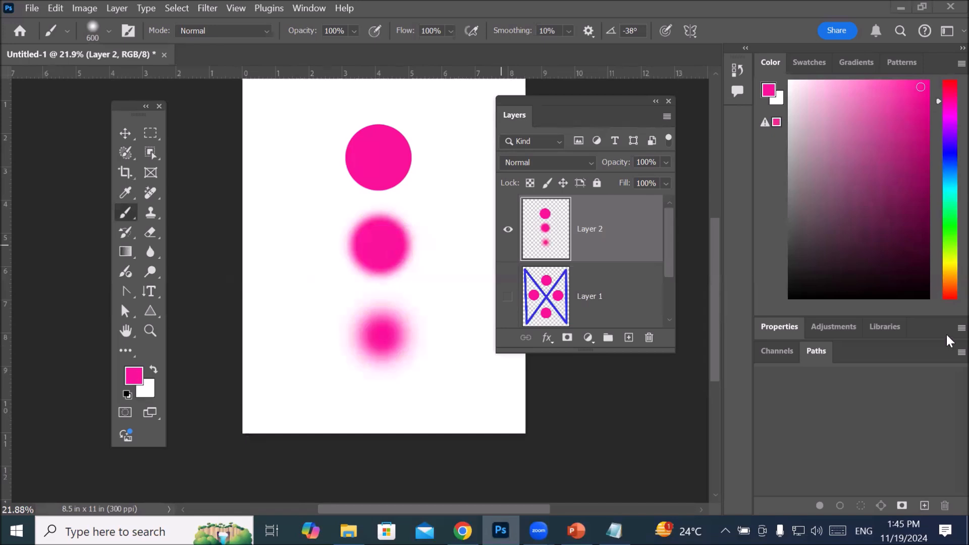
Step: Change the foreground colour to yellow (#f4f710) and return to the Brush Tool
click(135, 376)
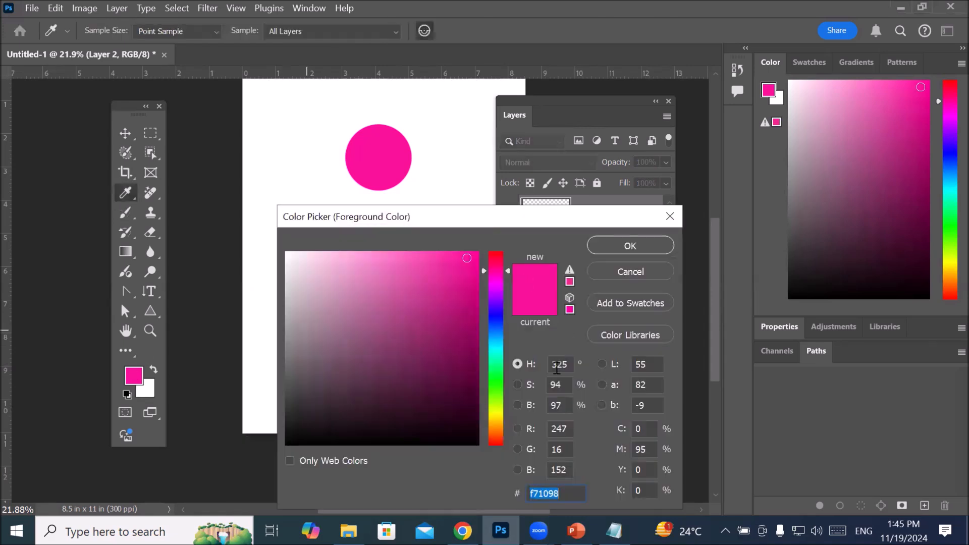
click(498, 411)
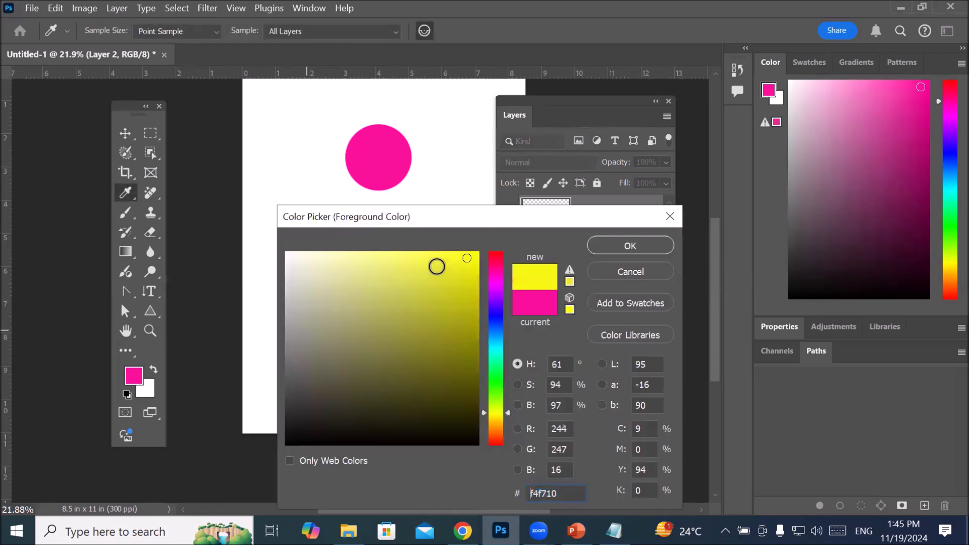
click(619, 247)
key(b)
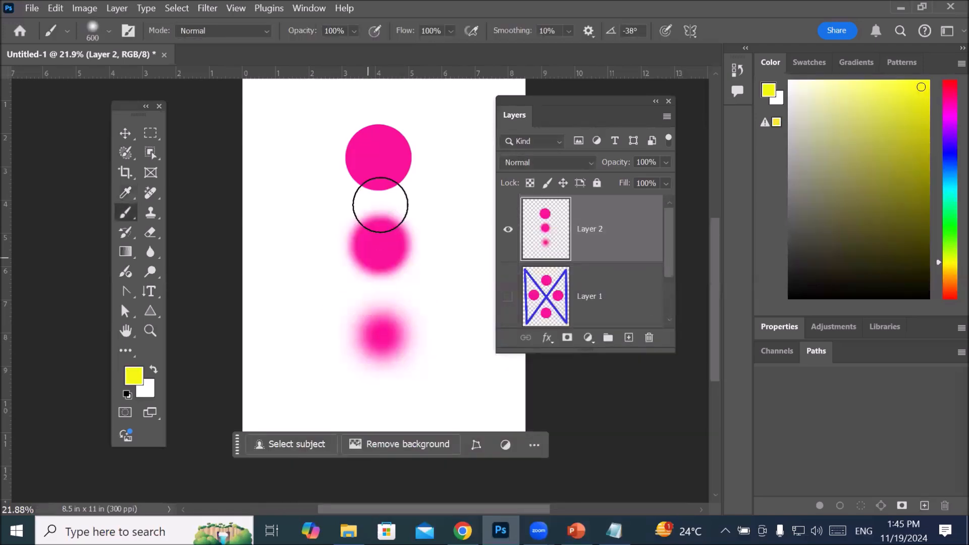
Step: Set the brush to 322 px and 100% hardness, and stamp a yellow circle inside the sharp-edged pink circle
key(bracketleft)
key(bracketleft)
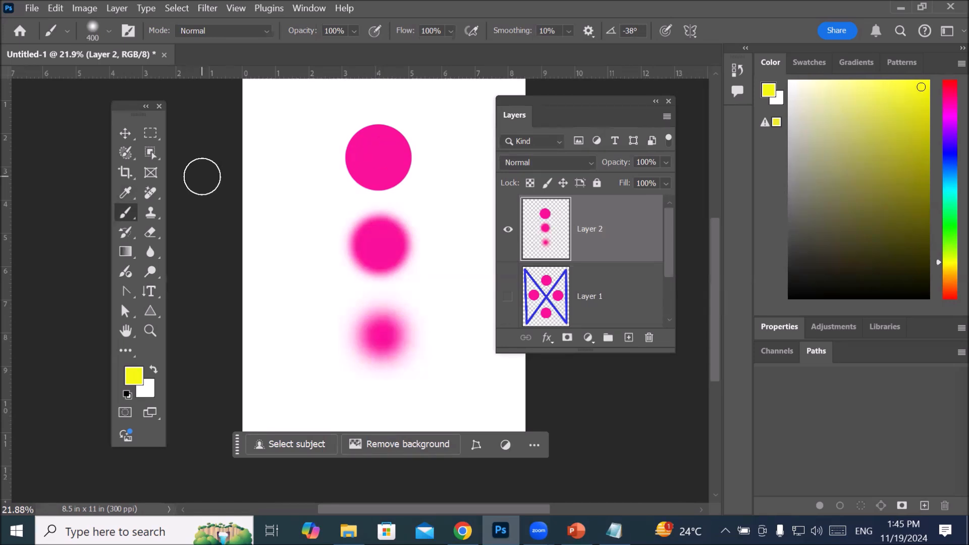
click(109, 31)
mouse_move(164, 80)
mouse_down()
mouse_move(202, 83)
mouse_move(161, 86)
mouse_up()
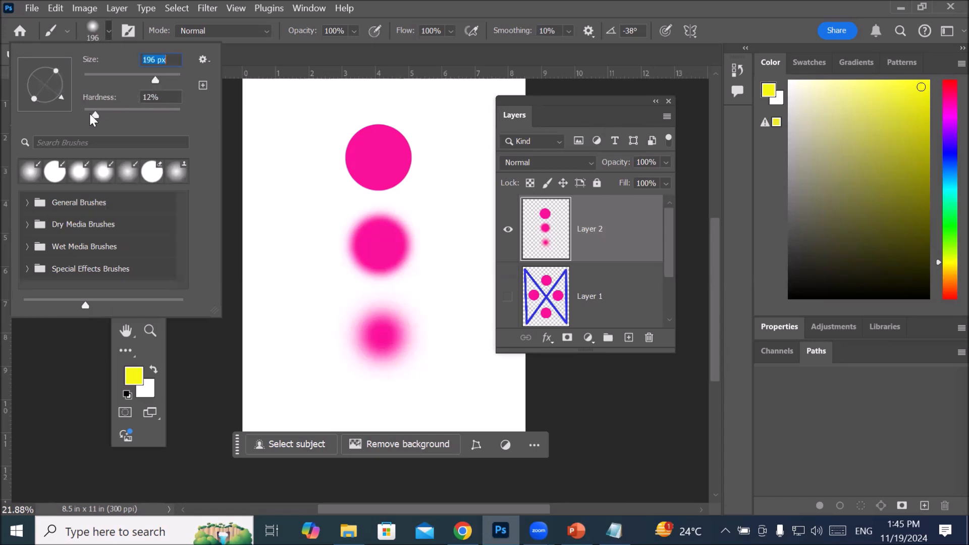
drag(95, 116, 195, 107)
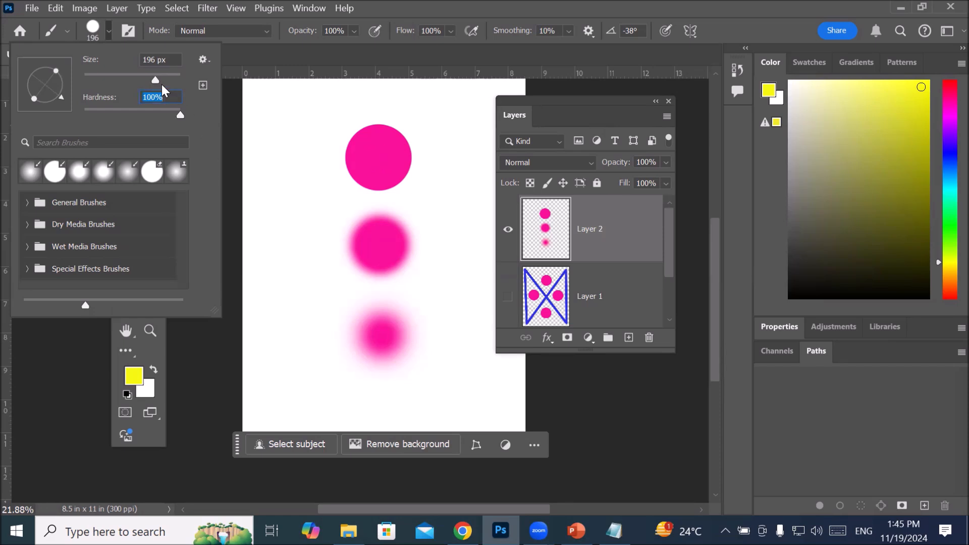
drag(157, 81, 162, 80)
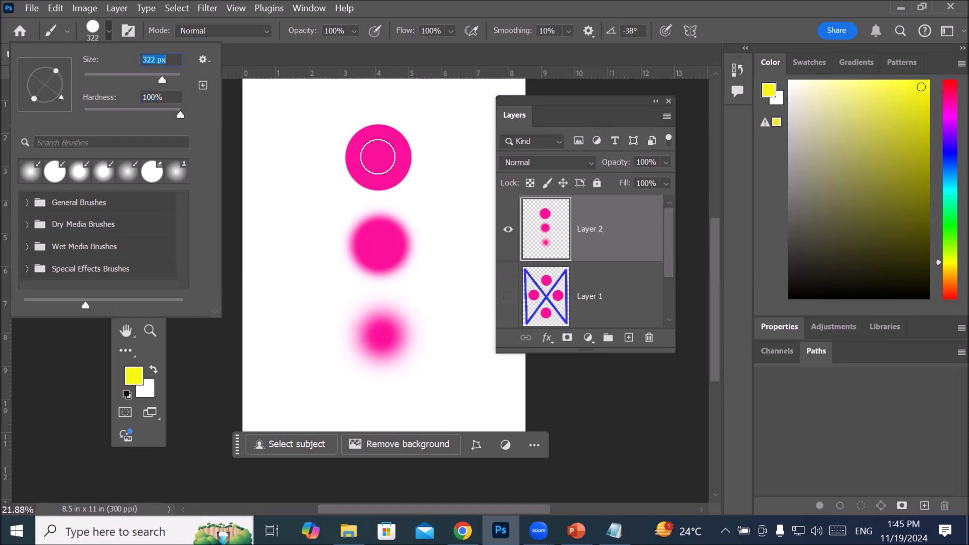
click(378, 157)
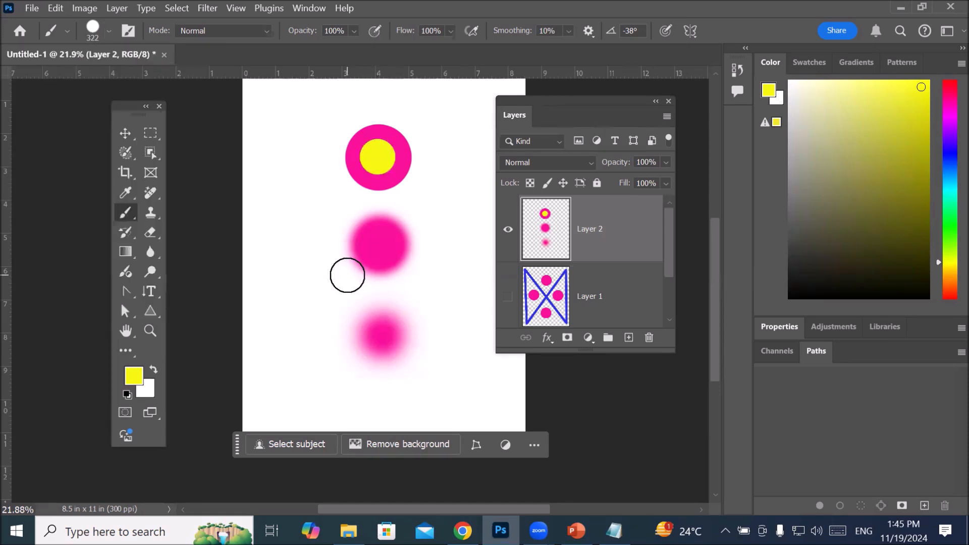
Step: Lower the brush hardness to 57% and stamp a yellow circle inside the middle pink circle
click(108, 31)
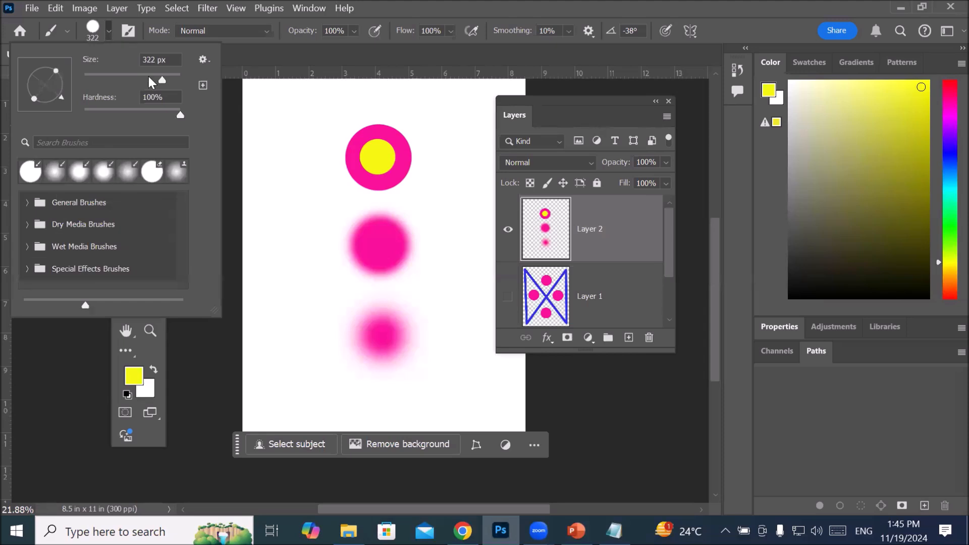
drag(177, 115, 138, 116)
click(381, 247)
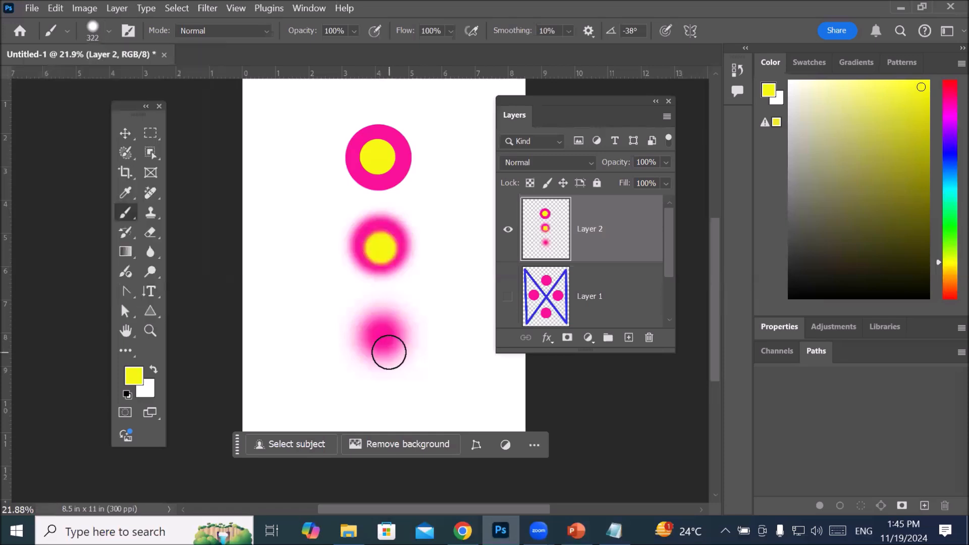
Step: Lower the brush hardness to 6% and stamp a yellow circle inside the softest, lowest pink circle
click(105, 30)
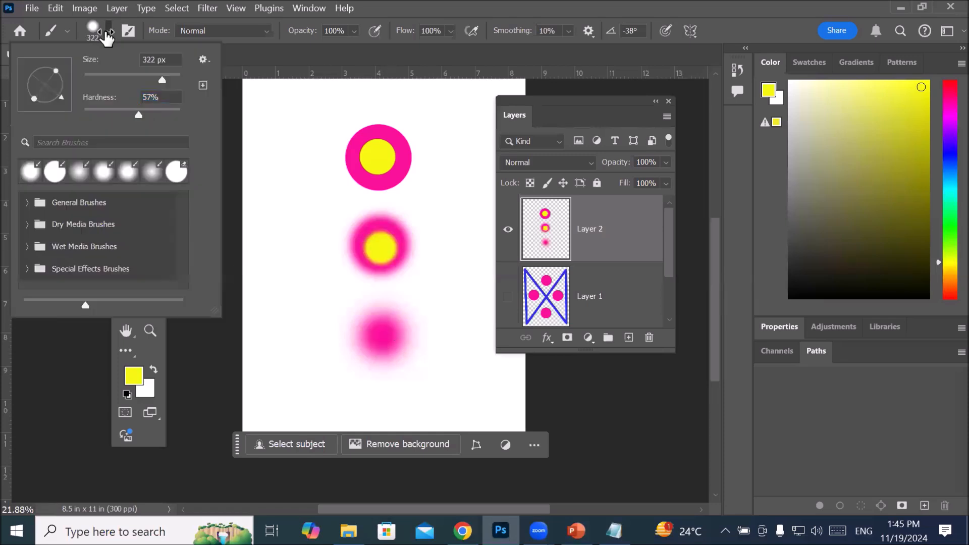
drag(139, 116, 90, 115)
click(382, 340)
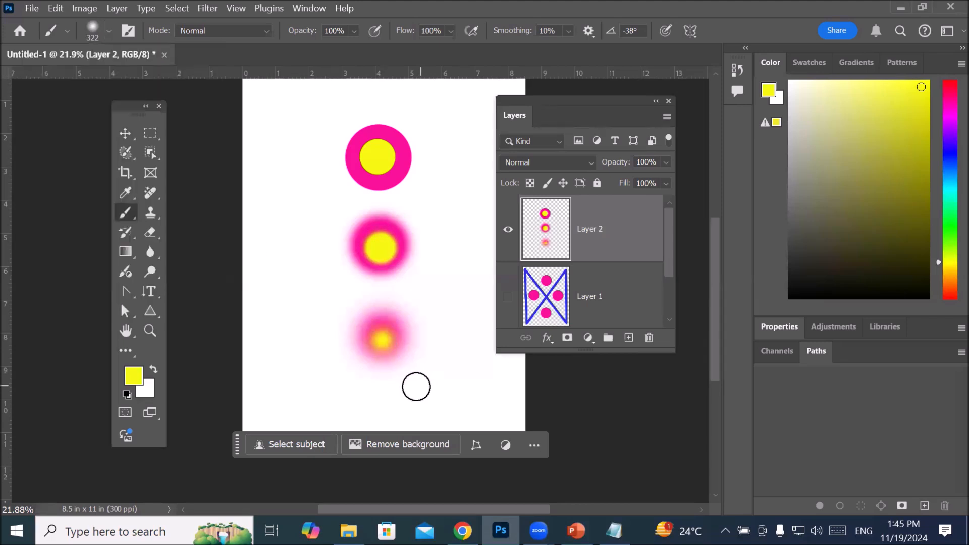
Step: Examine the three yellow-and-pink circles up close to compare how brush hardness affects their edges
scroll(418, 385, up, 3)
scroll(406, 343, up, 5)
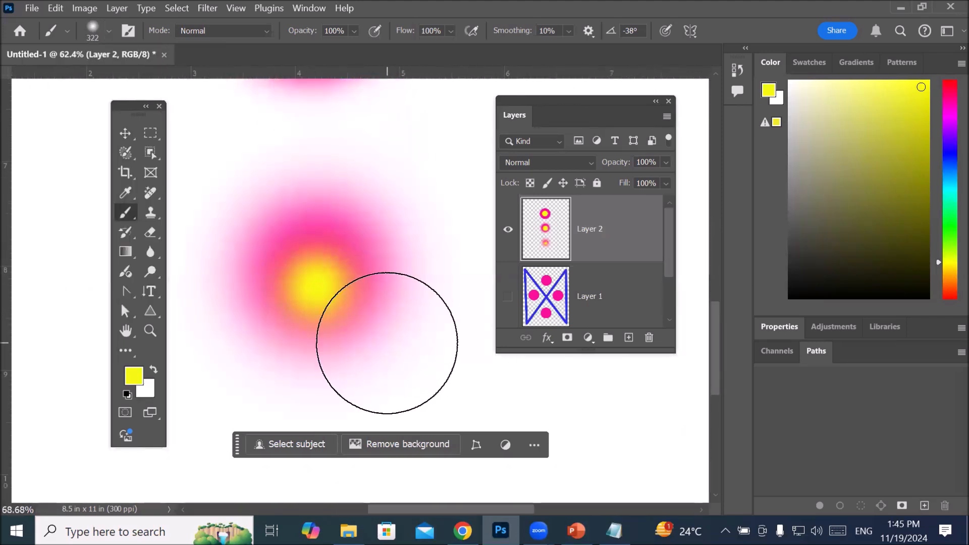
scroll(411, 346, down, 5)
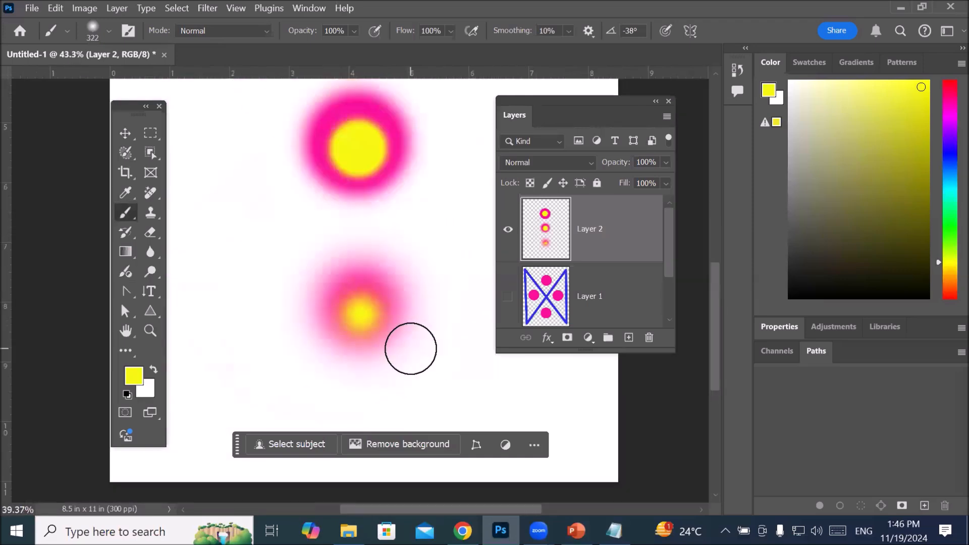
scroll(386, 181, up, 2)
scroll(389, 185, up, 3)
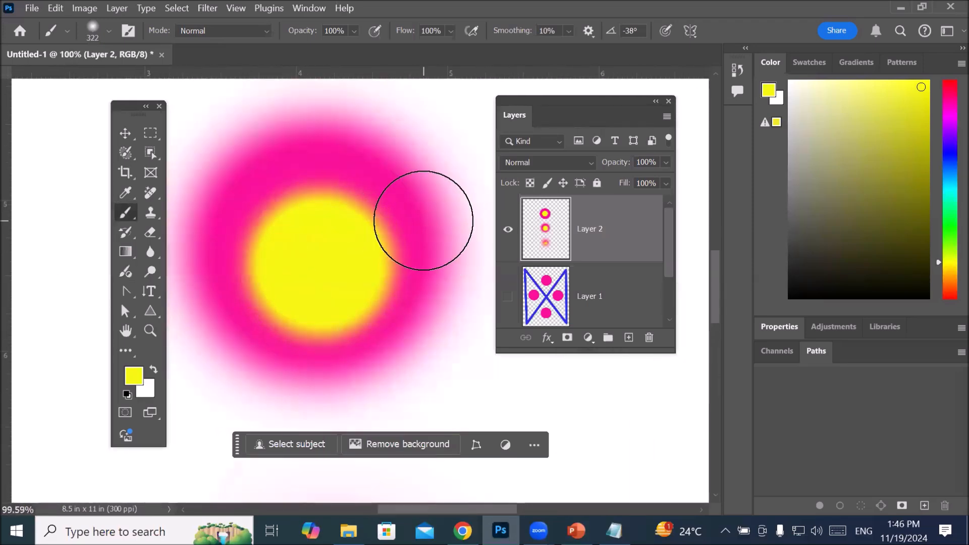
scroll(426, 226, down, 5)
scroll(384, 106, up, 5)
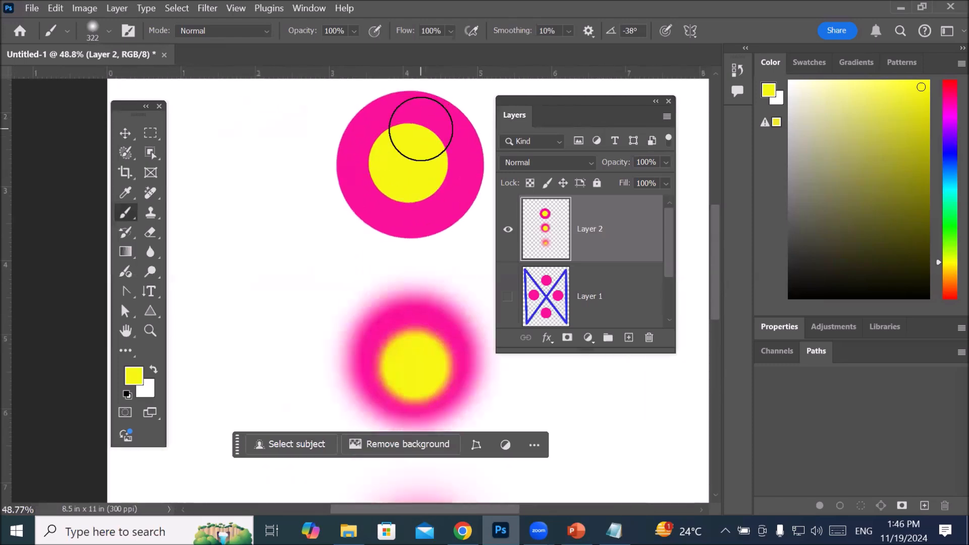
scroll(421, 131, down, 6)
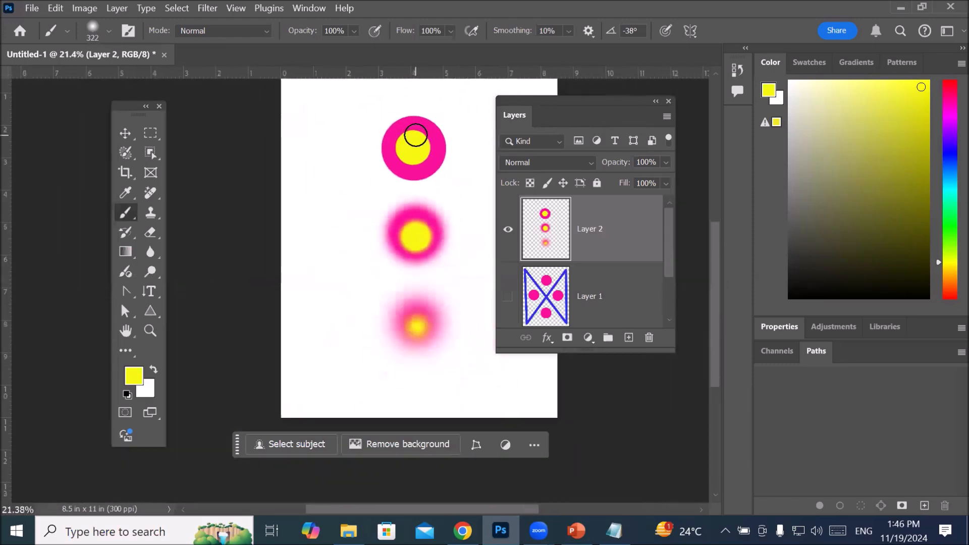
scroll(471, 96, up, 2)
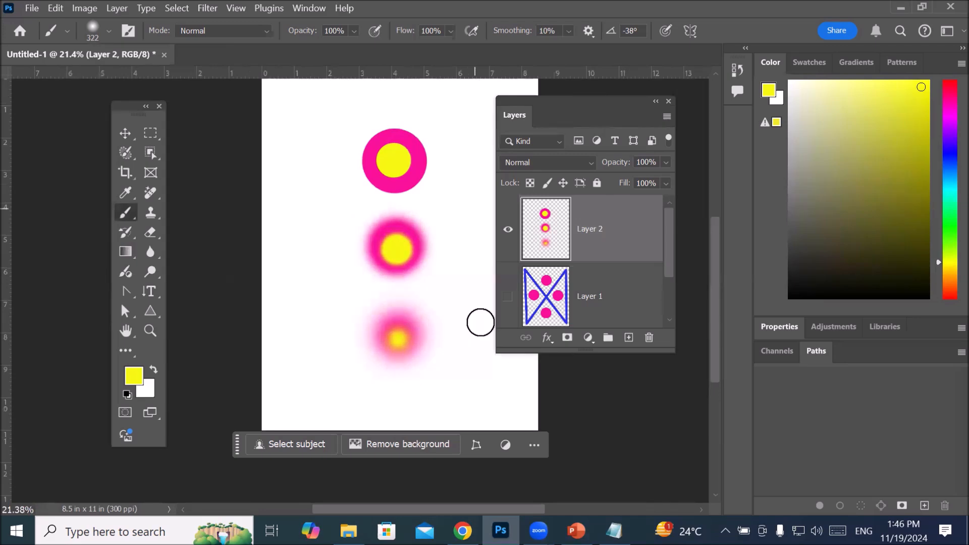
Step: Switch to Notepad and add "4- Color" below the Hardness line of the Brush Tool notes
click(614, 531)
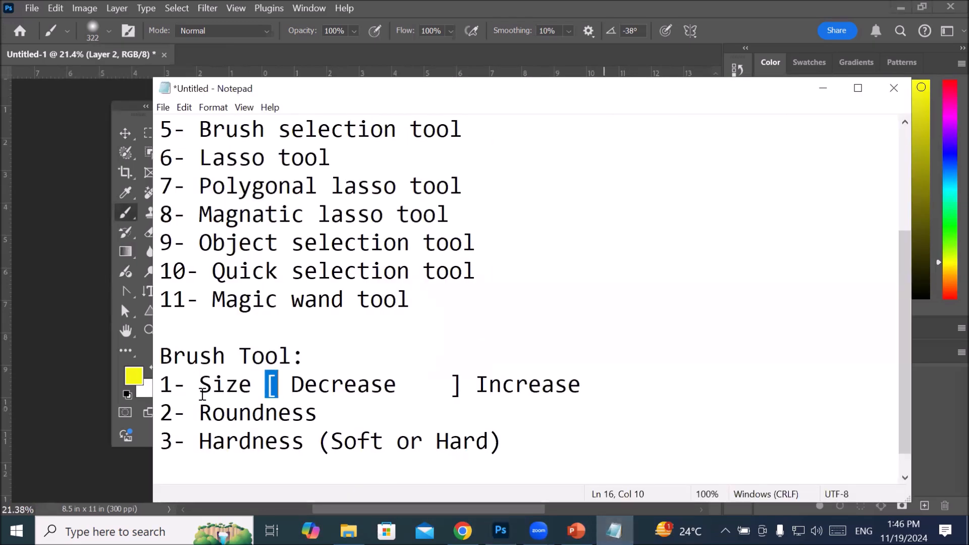
click(533, 450)
key(Return)
text(4- Color)
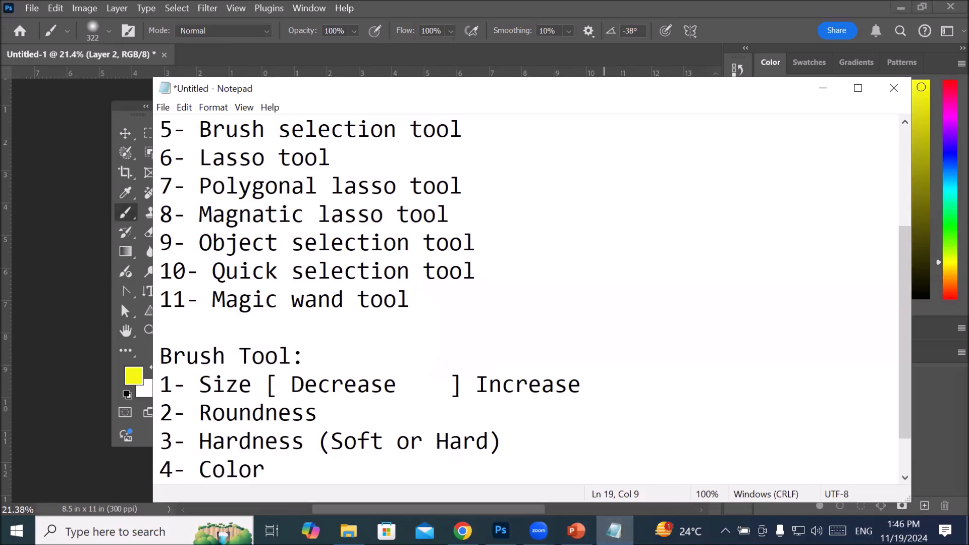
scroll(302, 353, down, 1)
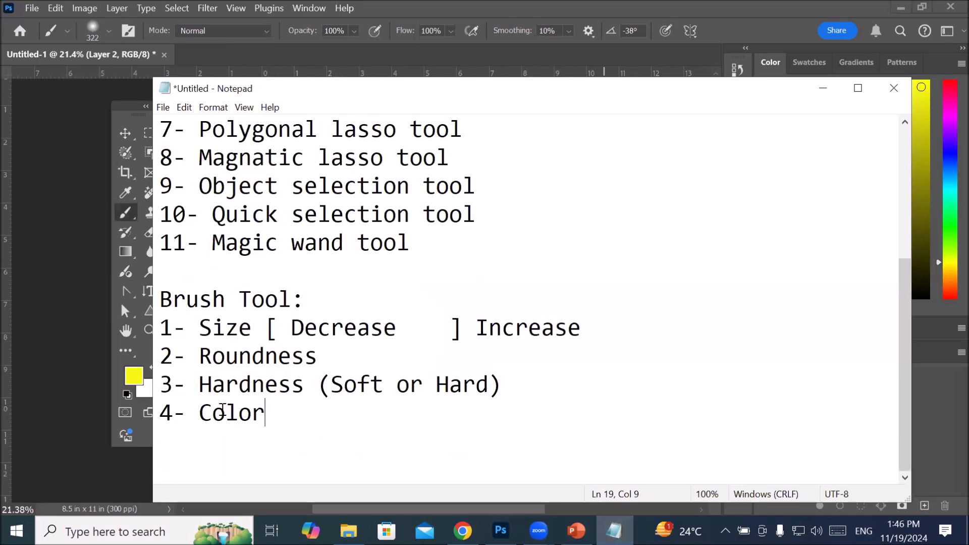
Step: Review the Brush Tool notes by highlighting the words Color, Size and Roundness in turn
drag(199, 413, 269, 414)
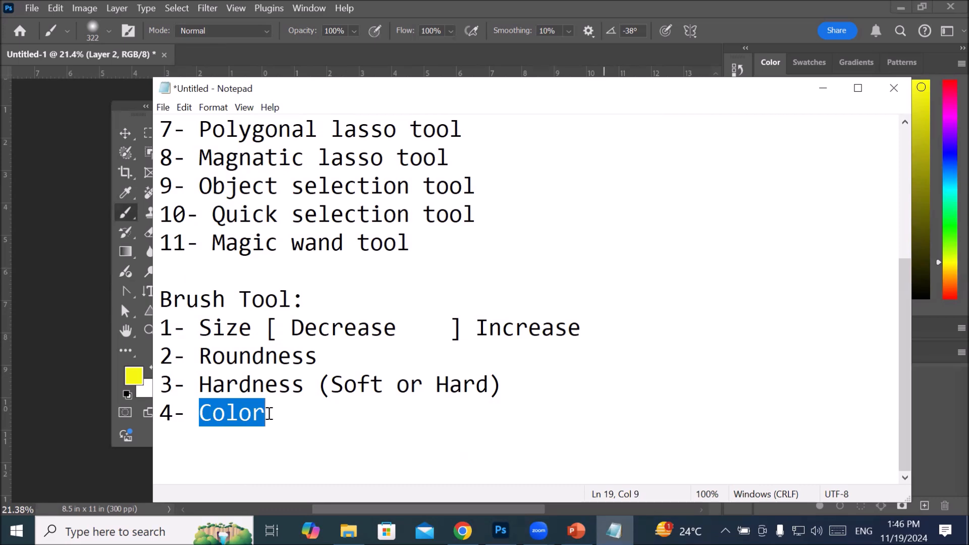
drag(200, 323, 255, 321)
click(255, 322)
drag(199, 355, 279, 357)
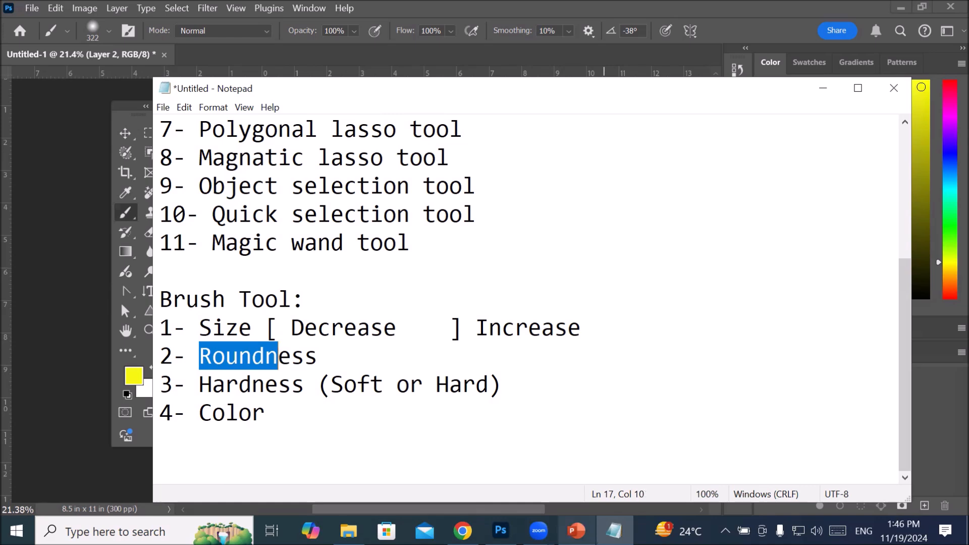
Step: Switch back to Photoshop and reshape the brush tip into a very thin ellipse angled at 39°
click(501, 531)
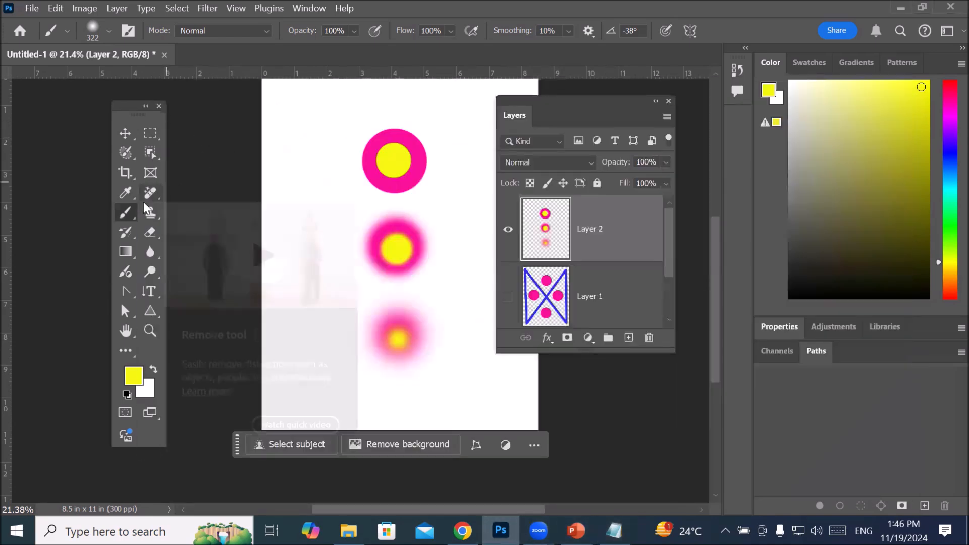
click(109, 30)
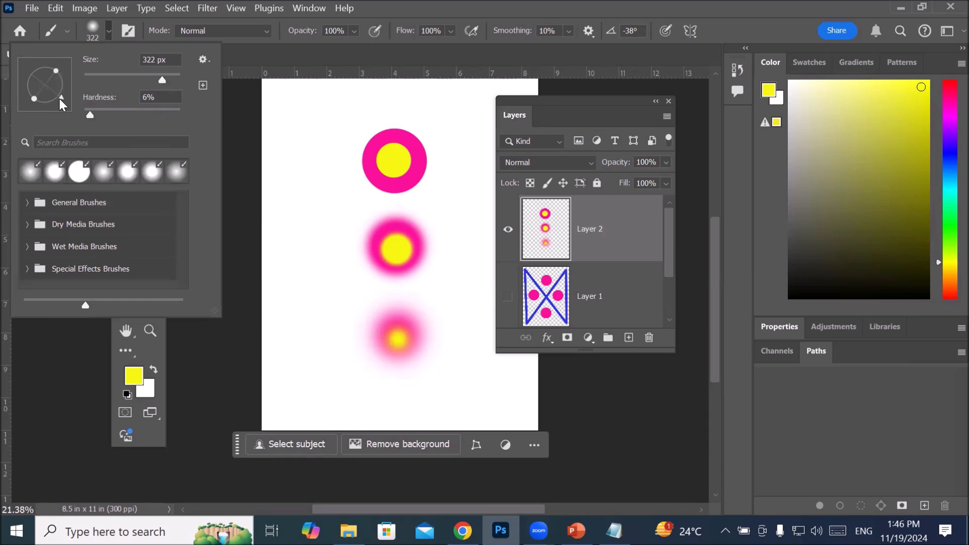
mouse_move(60, 98)
mouse_down()
mouse_move(72, 89)
mouse_move(67, 44)
mouse_move(16, 53)
mouse_move(94, 62)
mouse_move(66, 131)
mouse_move(53, 24)
mouse_move(106, 80)
mouse_move(102, 65)
mouse_up()
drag(43, 67, 79, 144)
mouse_move(47, 65)
mouse_down()
mouse_move(66, 81)
mouse_move(63, 67)
mouse_move(44, 87)
mouse_up()
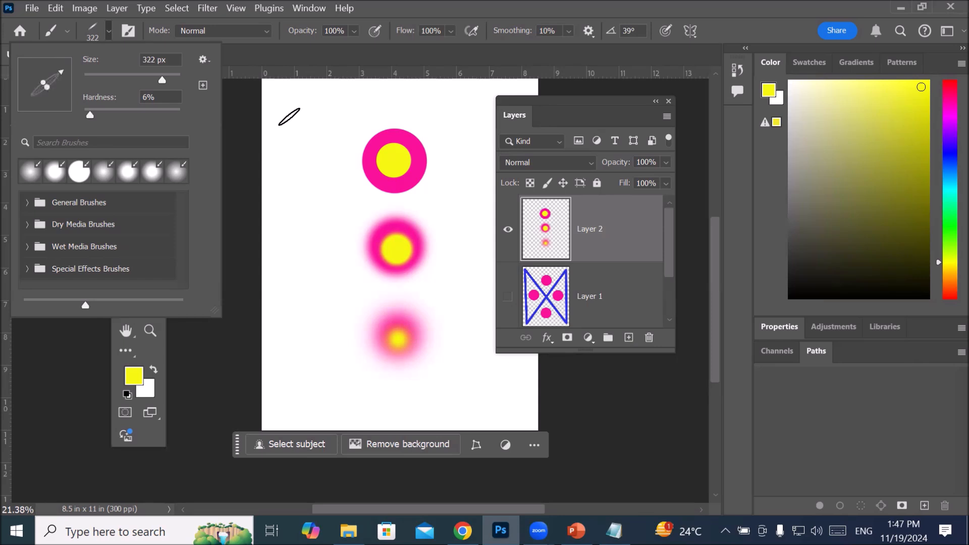
scroll(413, 211, down, 3)
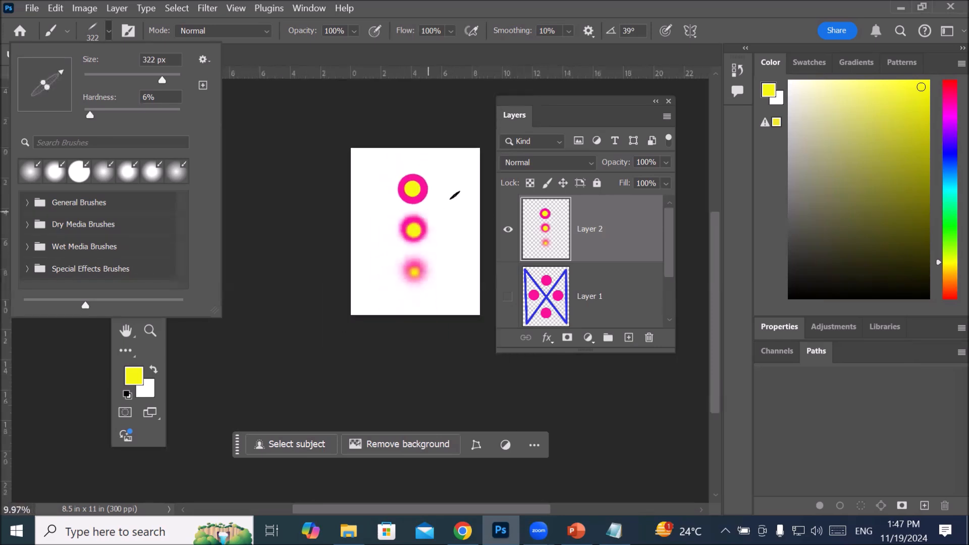
click(464, 246)
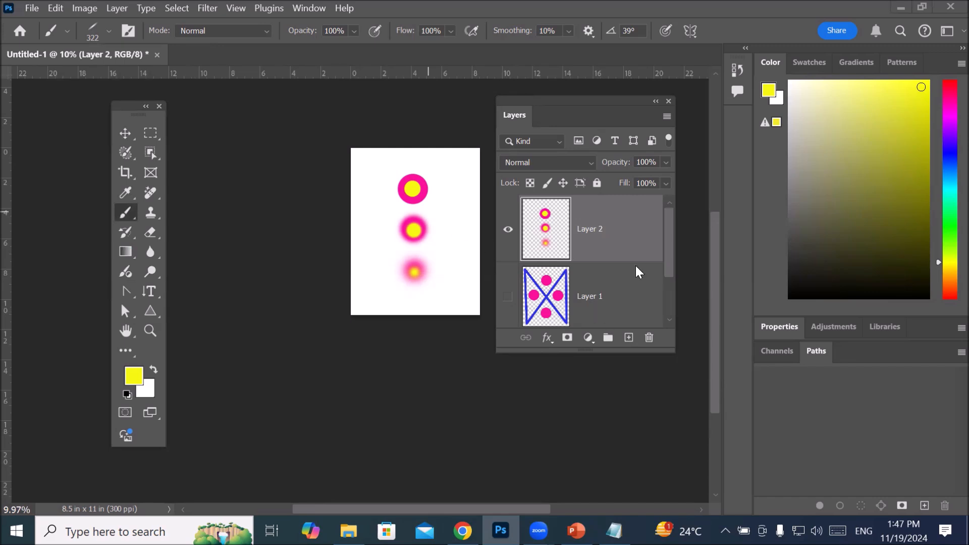
Step: Change the foreground colour to blue for painting with the Brush Tool
click(128, 211)
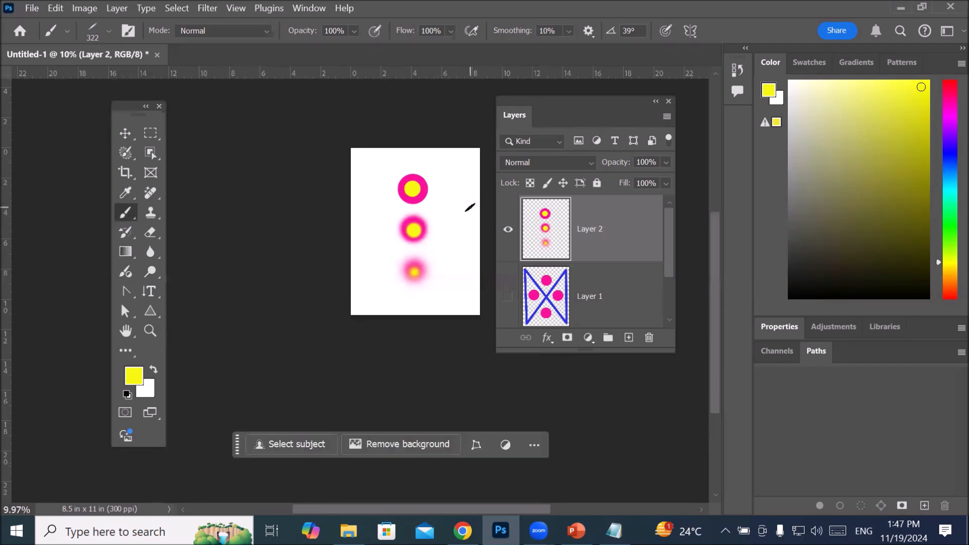
click(137, 376)
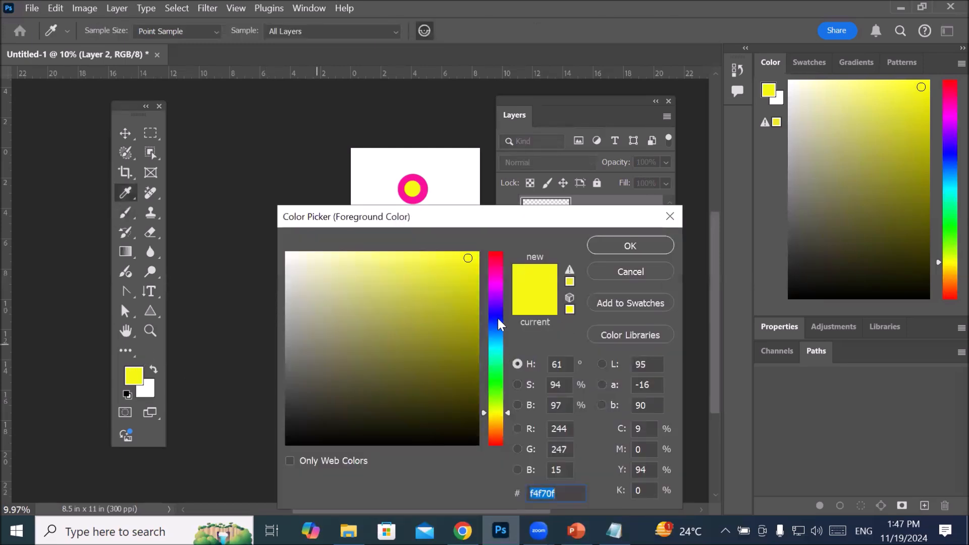
click(498, 316)
click(619, 243)
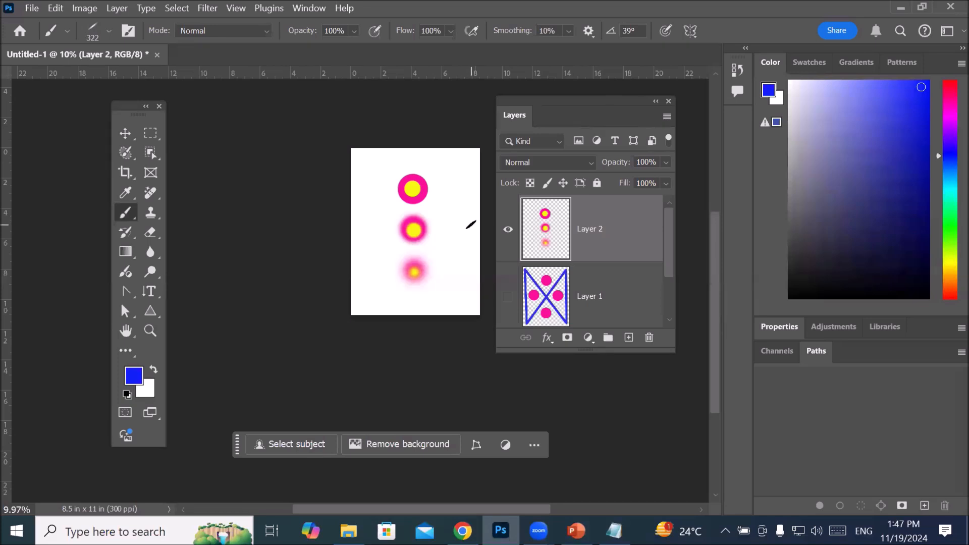
Step: Paint a zigzag of five connected straight blue lines down the canvas on Layer 2 with the flattened brush tip
shift+click(397, 163)
shift+click(366, 235)
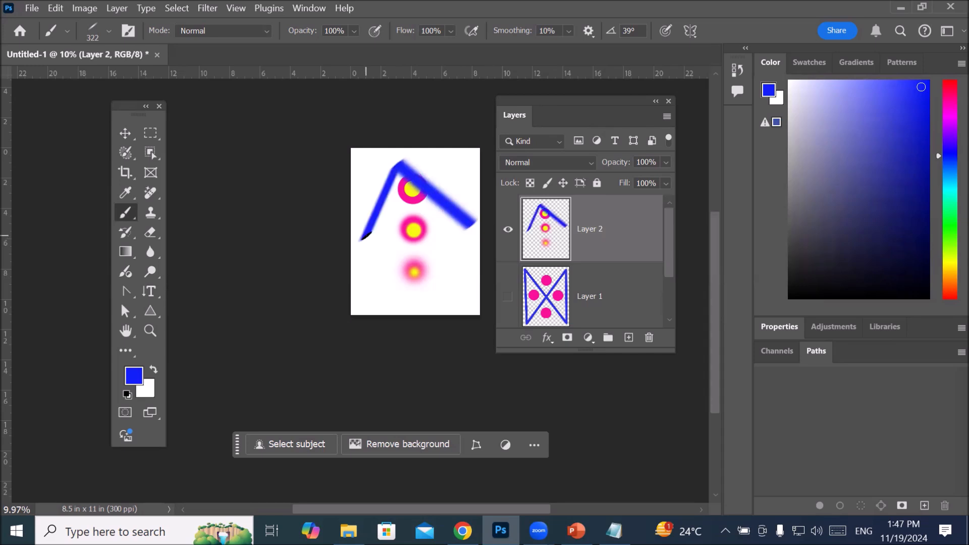
shift+click(457, 259)
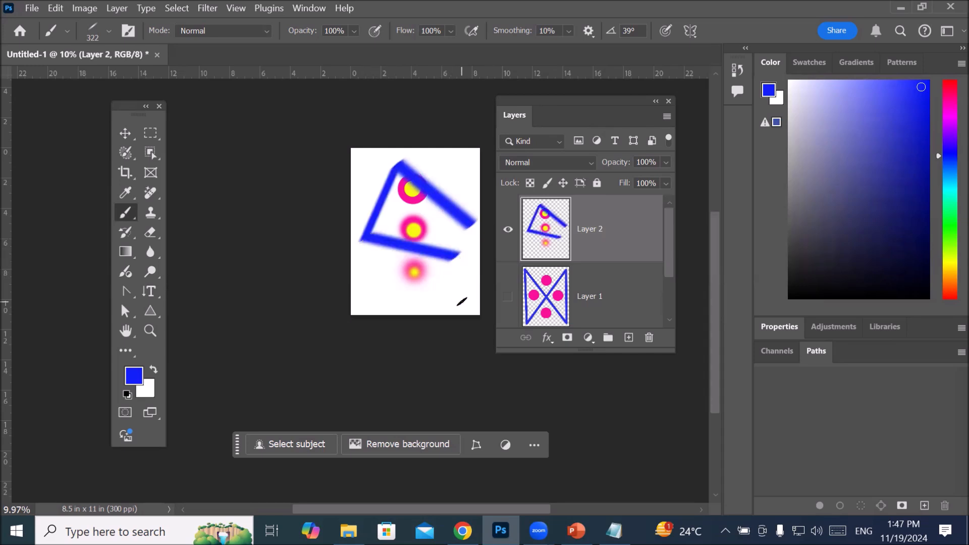
shift+click(460, 308)
shift+click(376, 305)
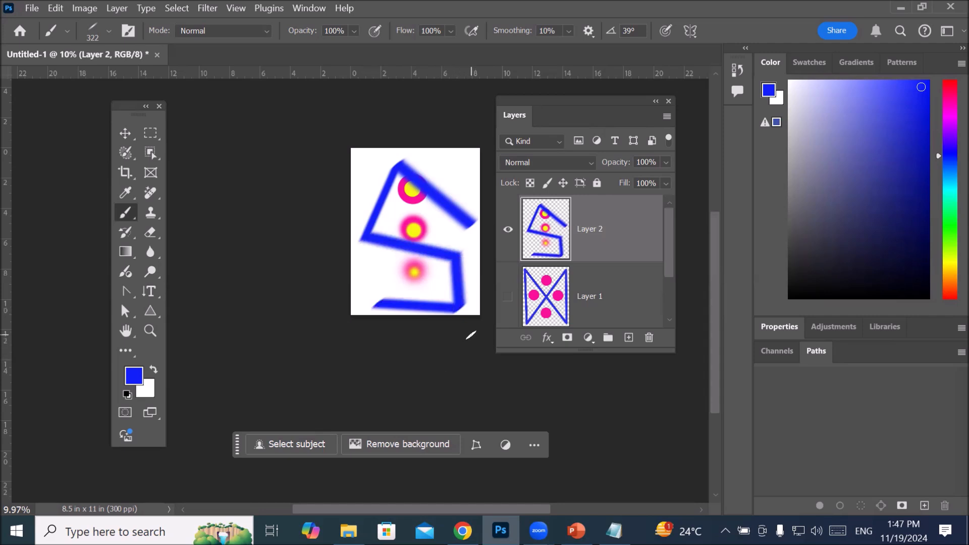
scroll(477, 281, up, 4)
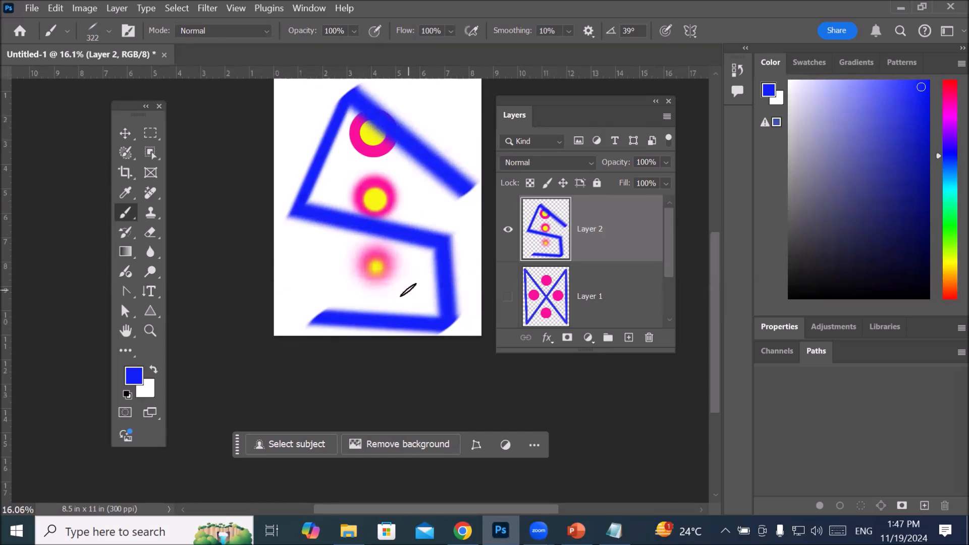
Step: Undo all the blue zigzag strokes on Layer 2
key(ctrl+z)
key(ctrl+z)
key(ctrl+z)
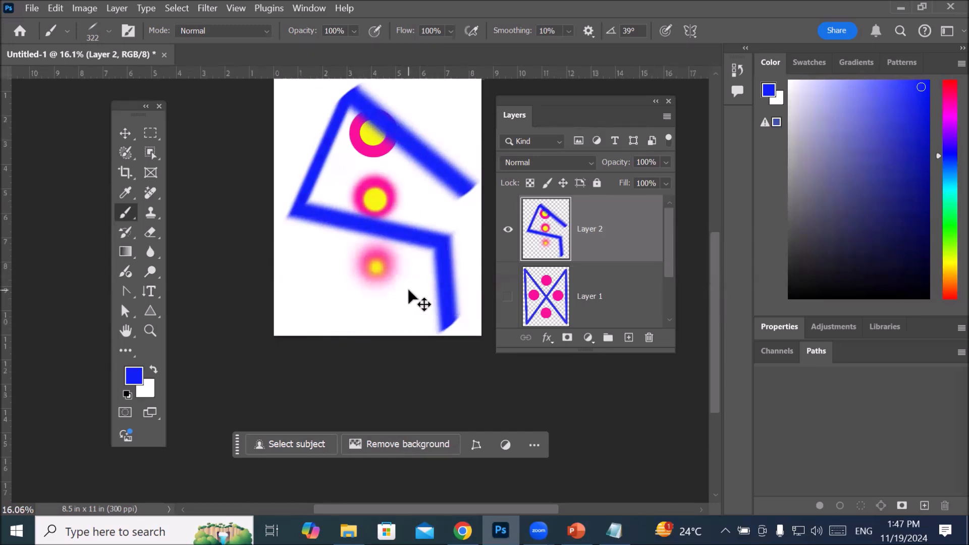
key(ctrl+z)
key(ctrl+z)
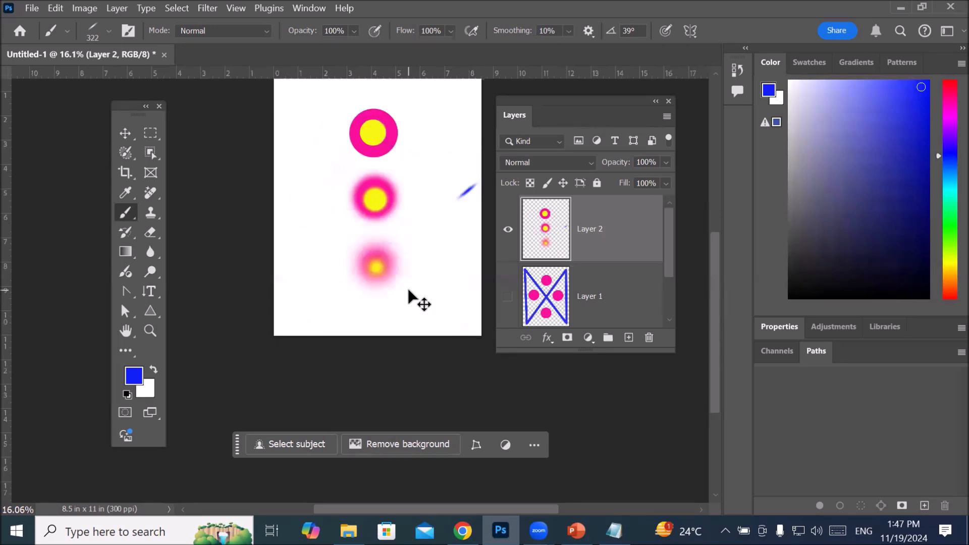
key(ctrl+z)
Step: Paint two connected straight soft blue lines along the page's upper and left edges on Layer 2
click(468, 96)
shift+click(291, 94)
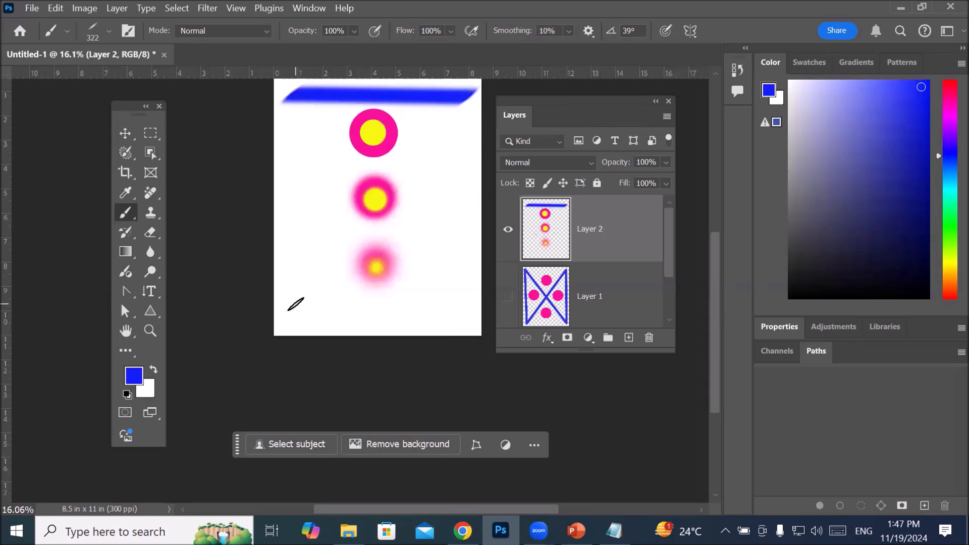
shift+click(295, 317)
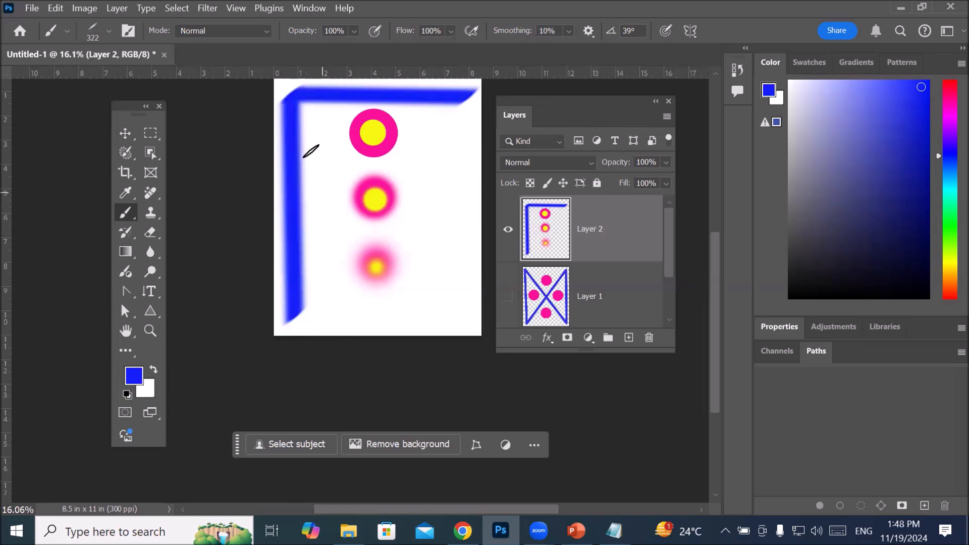
Step: Examine up close the soft edges and the corner where the two blue lines meet
scroll(262, 71, up, 3)
scroll(272, 155, down, 3)
scroll(273, 154, down, 3)
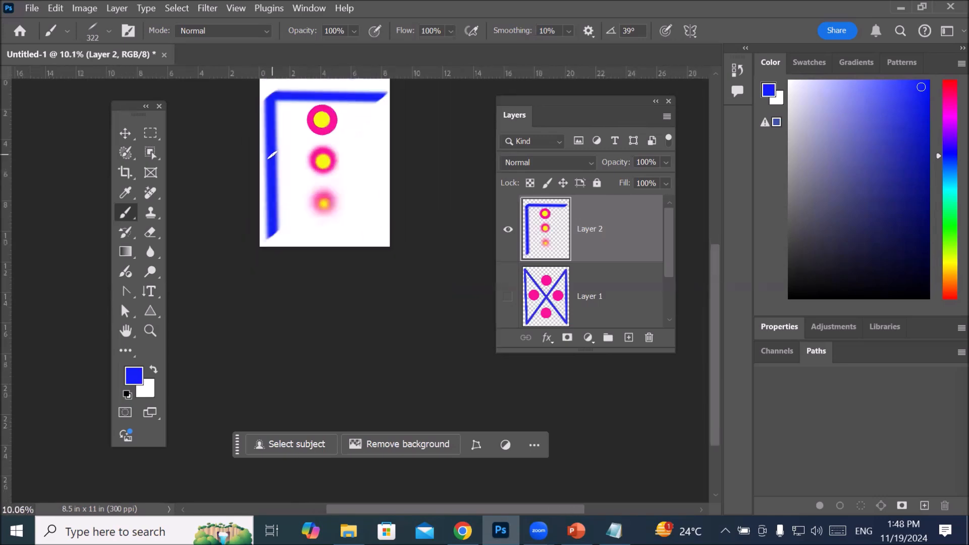
scroll(256, 86, up, 2)
scroll(271, 76, down, 3)
key(space)
drag(295, 141, 311, 283)
scroll(285, 253, up, 5)
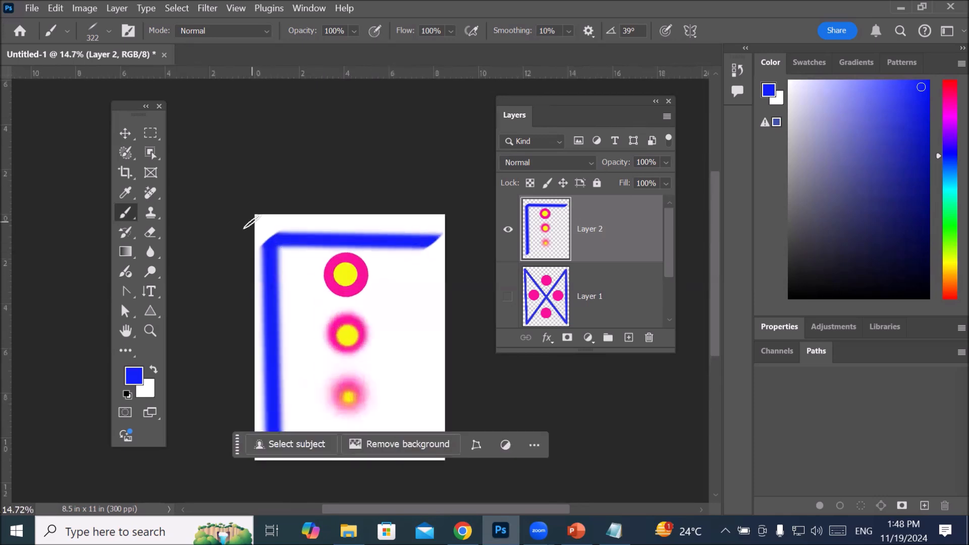
scroll(250, 223, up, 5)
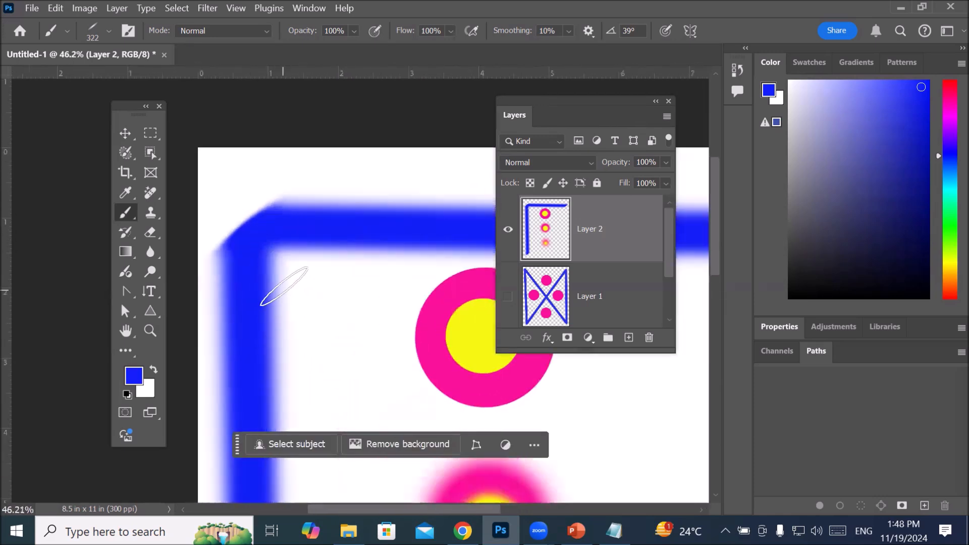
scroll(284, 286, down, 5)
scroll(280, 290, up, 5)
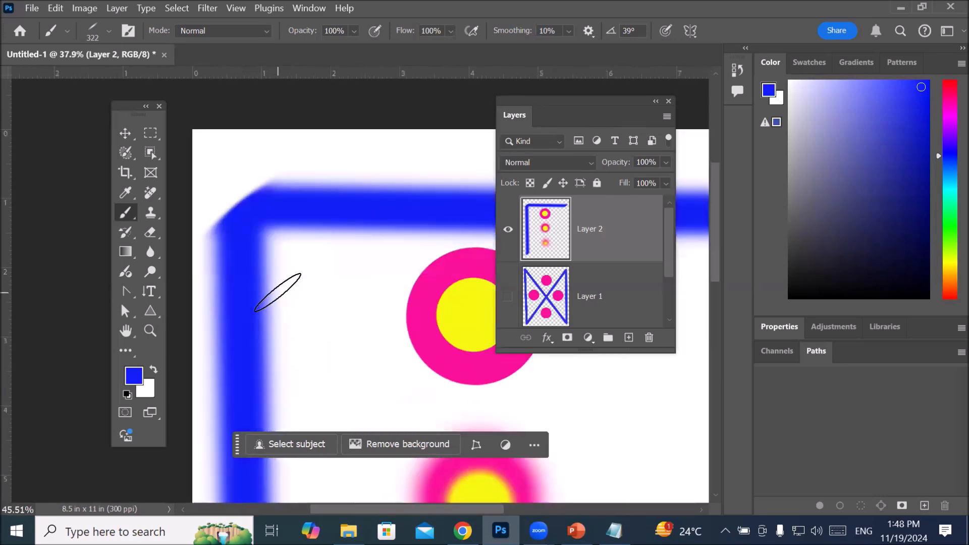
scroll(248, 327, down, 6)
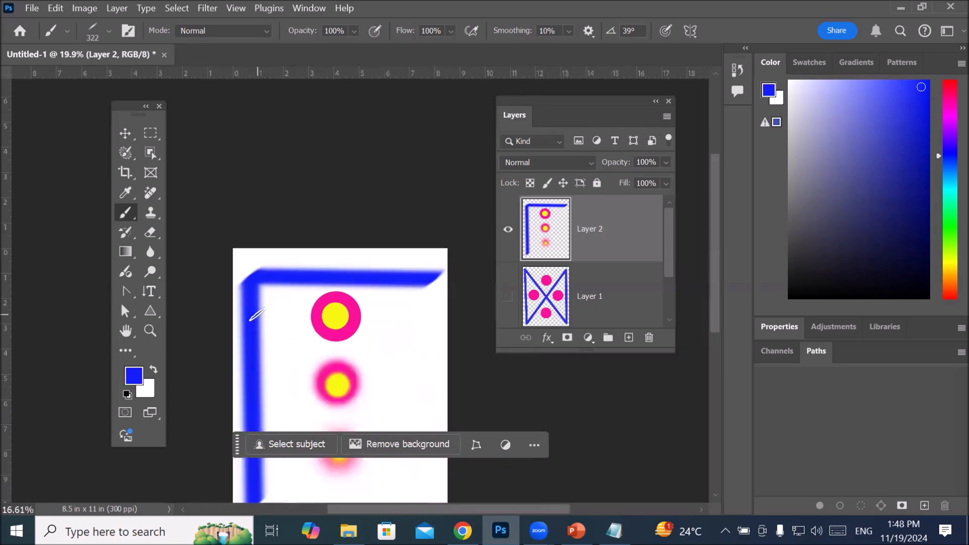
scroll(326, 380, up, 4)
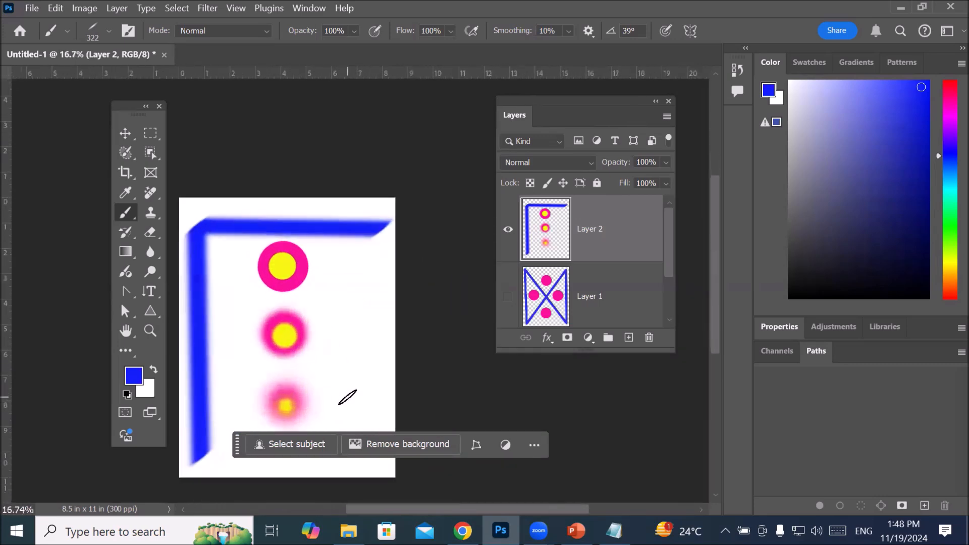
Step: Set the brush hardness to 97%
click(109, 30)
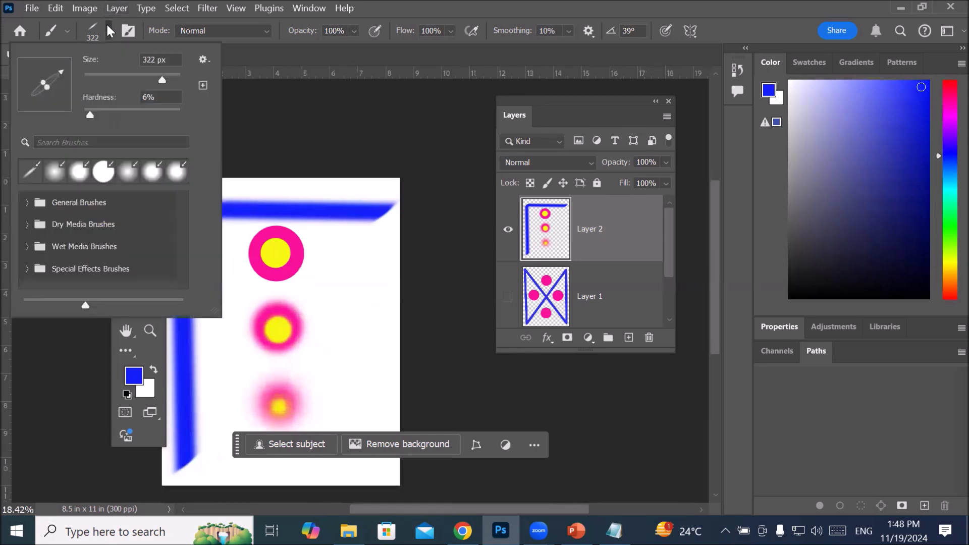
click(186, 113)
click(177, 110)
click(100, 32)
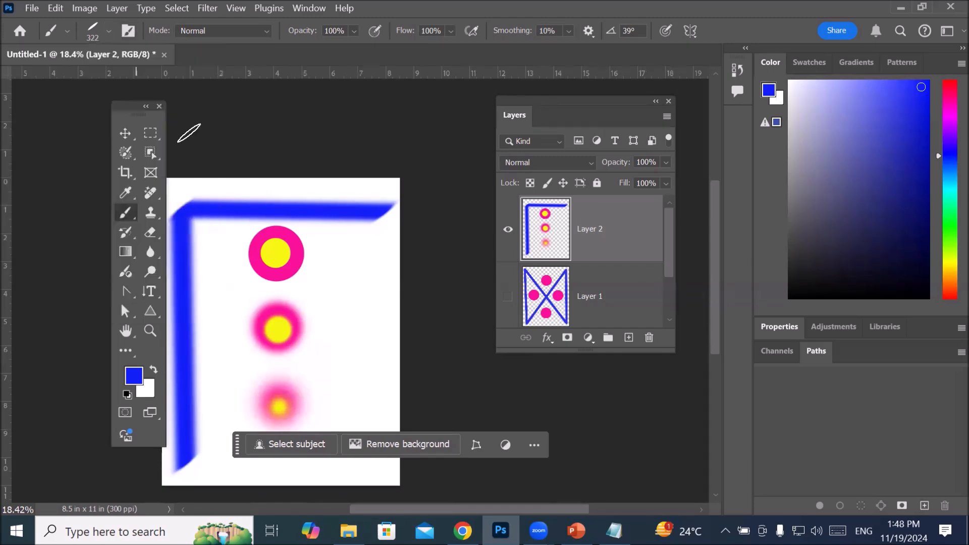
Step: Paint hard-edged straight blue lines along the page's right and bottom edges, and compare their edges with the soft lines
scroll(375, 242, down, 3)
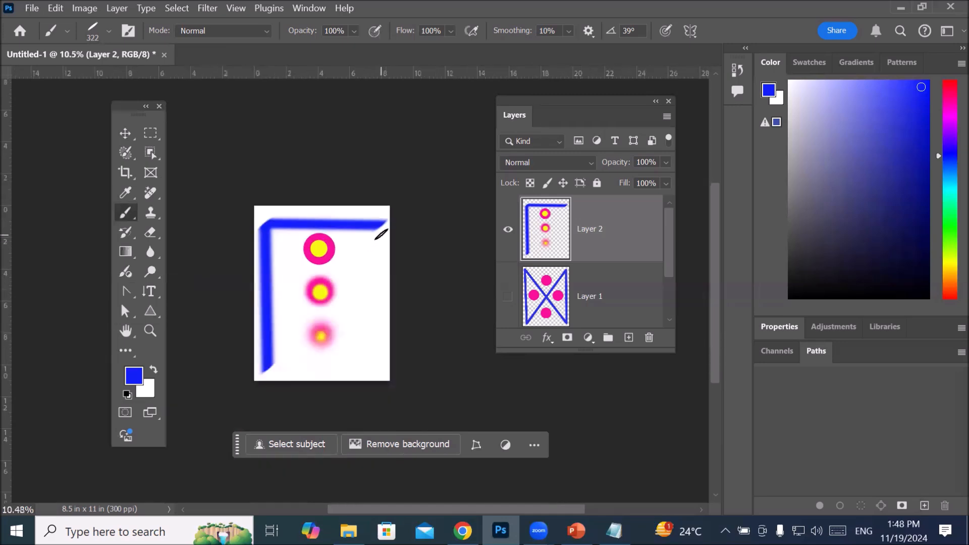
shift+click(382, 369)
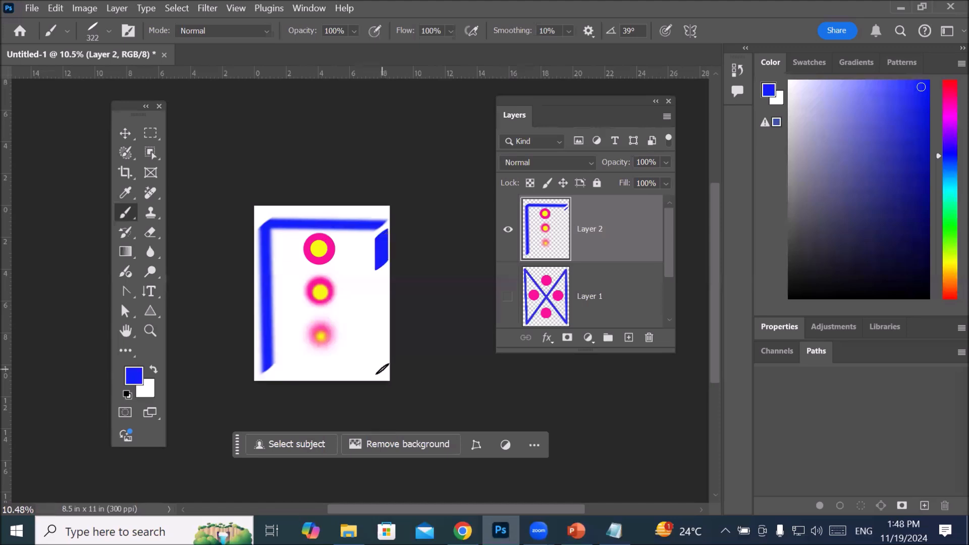
shift+click(278, 372)
scroll(387, 240, up, 10)
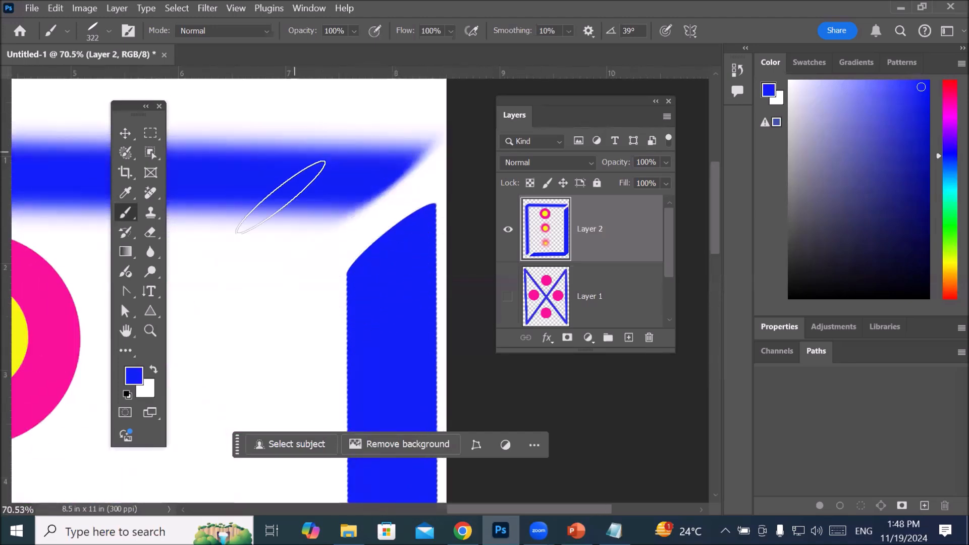
scroll(330, 218, down, 8)
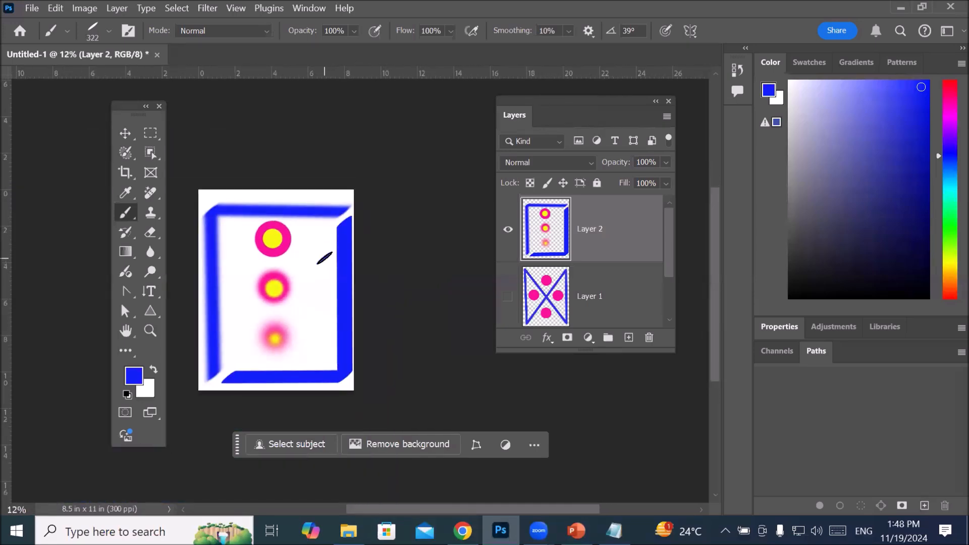
Step: Paint three connected straight blue lines in different directions inside the frame to show how the angled tip varies the thickness
click(325, 258)
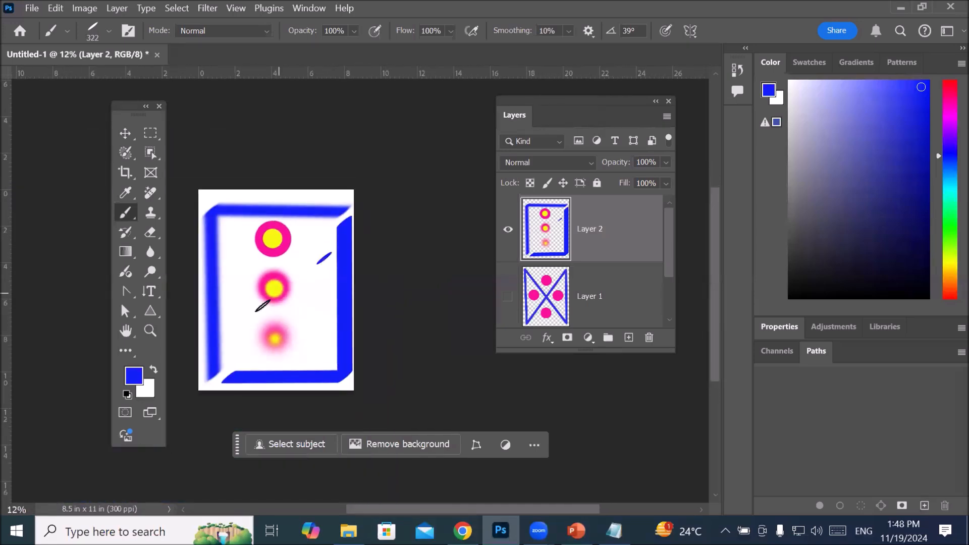
shift+click(231, 328)
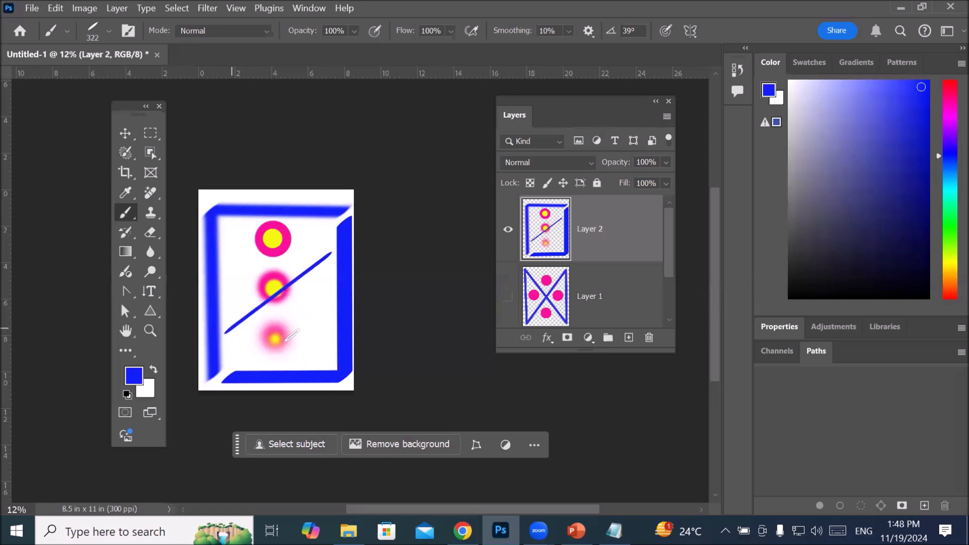
shift+click(327, 354)
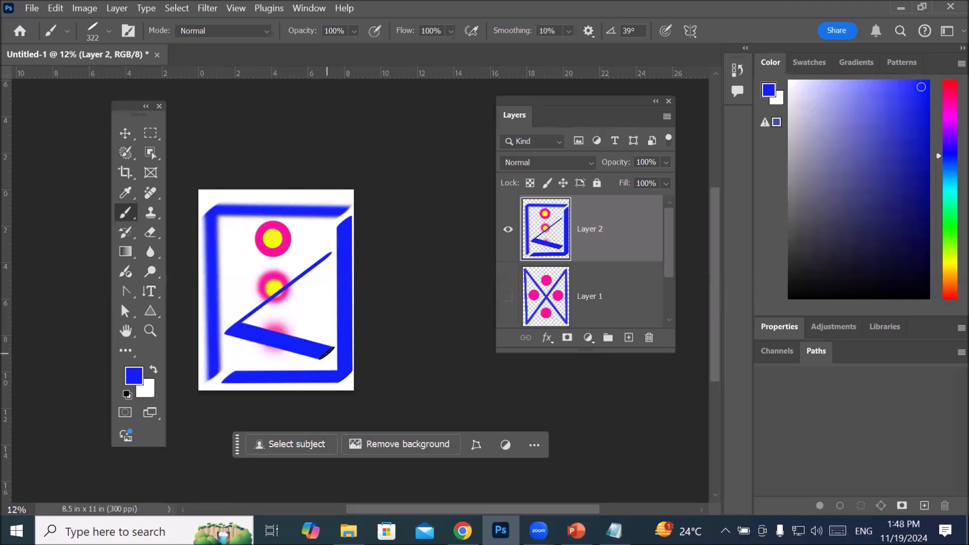
shift+click(230, 227)
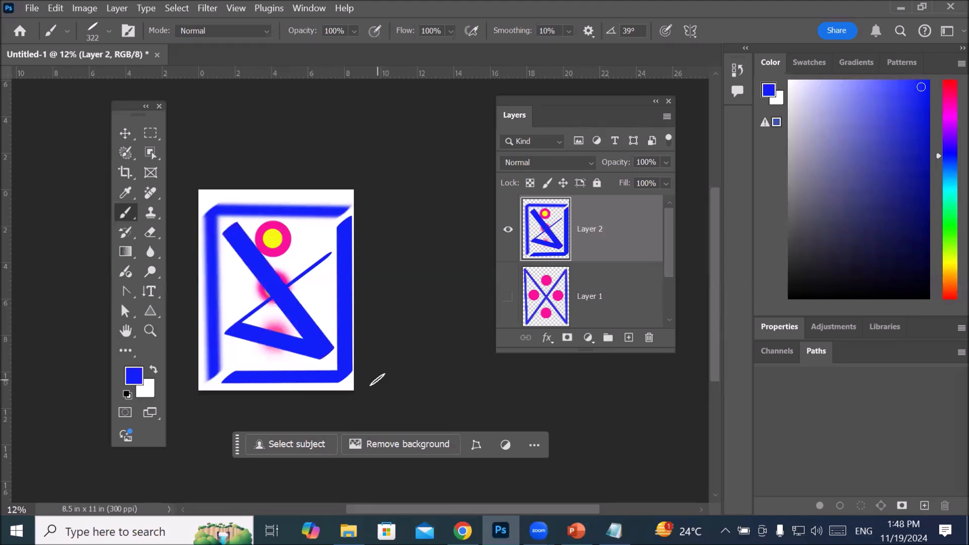
scroll(252, 338, up, 5)
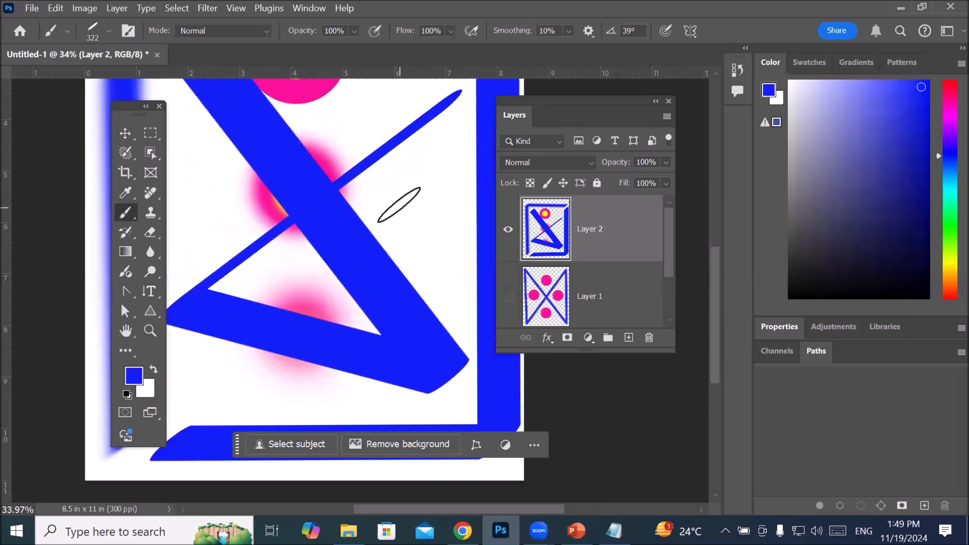
scroll(372, 251, down, 3)
scroll(372, 251, down, 2)
Step: Hide Layer 2 and paint a large blue capital A on a new layer using straight brush lines
click(508, 229)
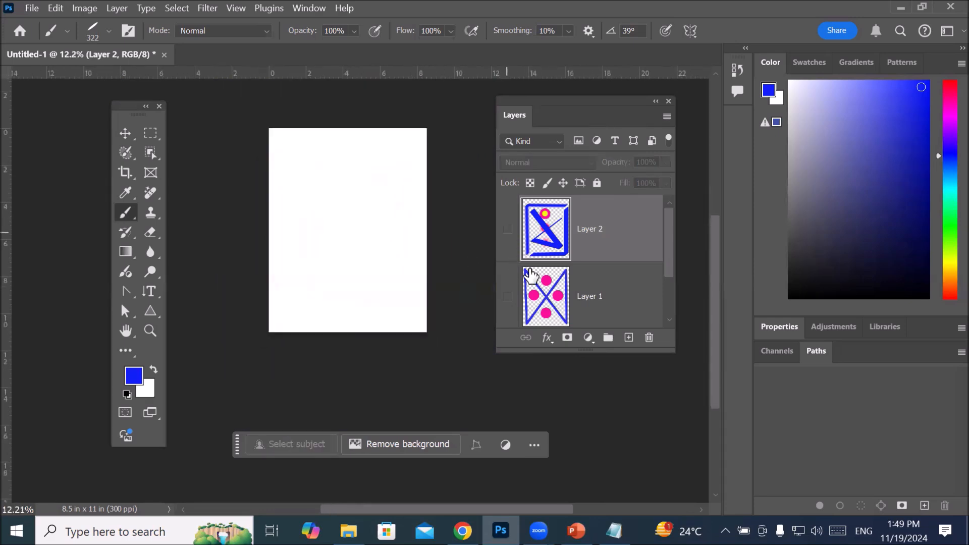
click(629, 338)
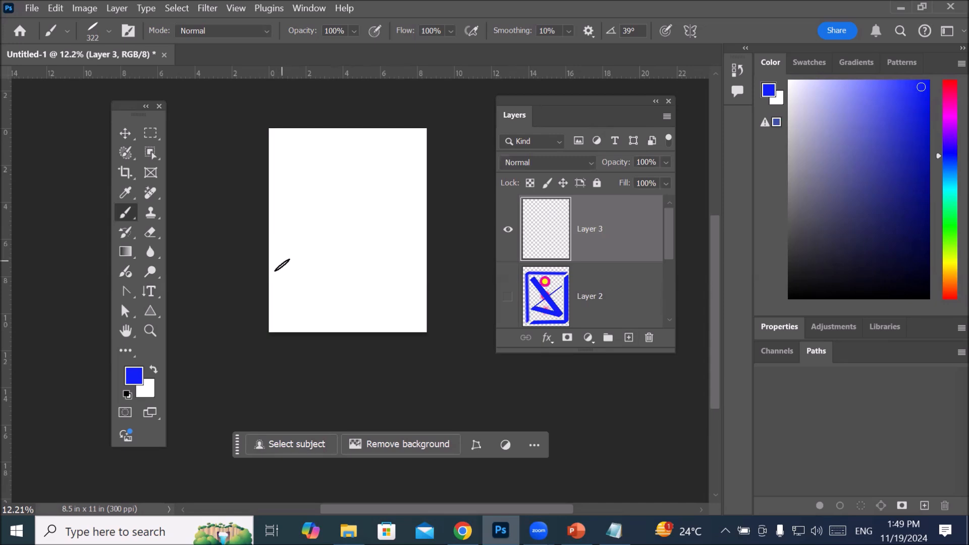
click(279, 321)
shift+click(357, 140)
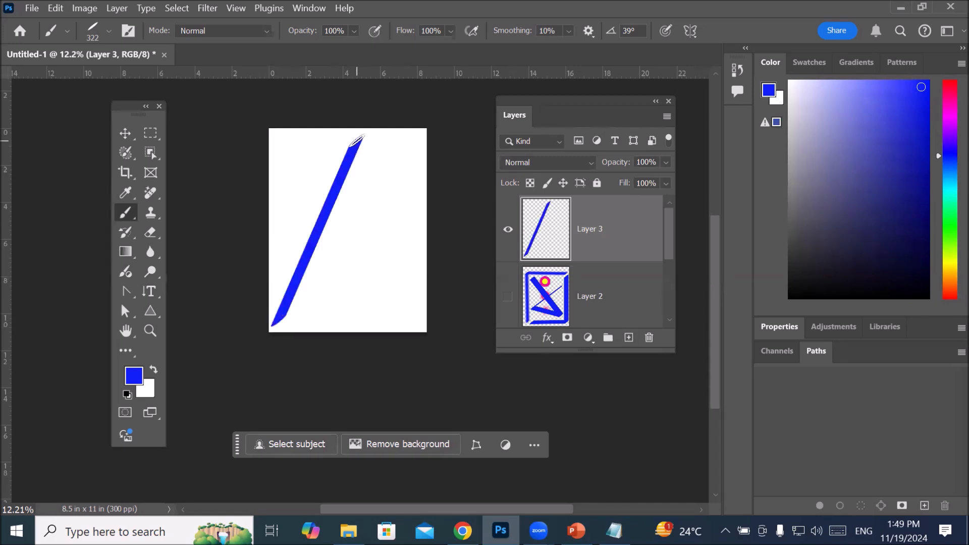
shift+click(420, 321)
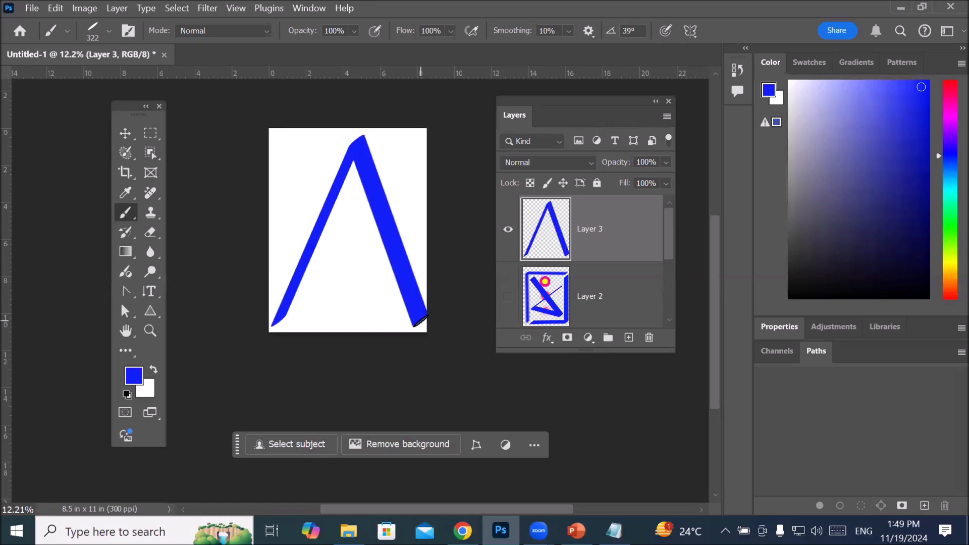
click(321, 240)
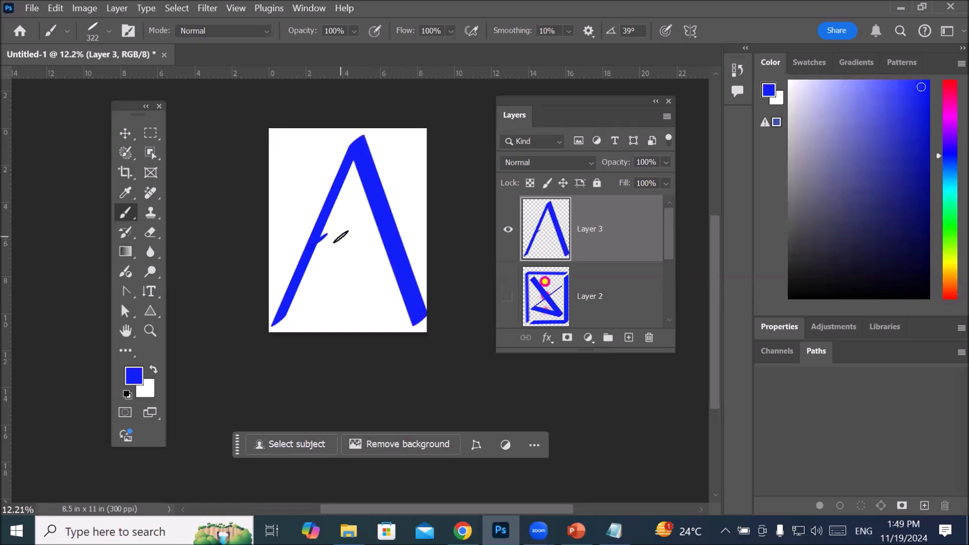
shift+click(376, 236)
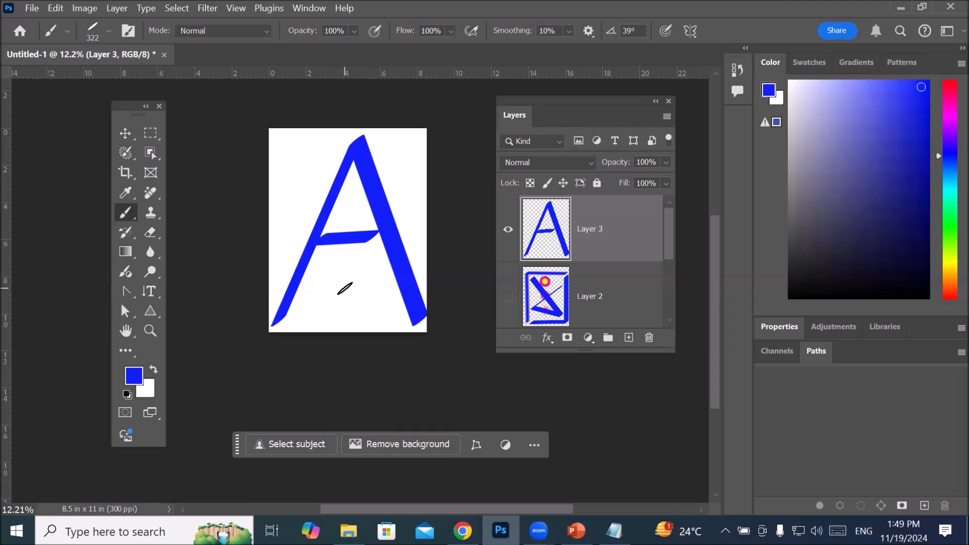
Step: Rotate the brush tip to -42° and set the foreground colour to red f70437
click(109, 32)
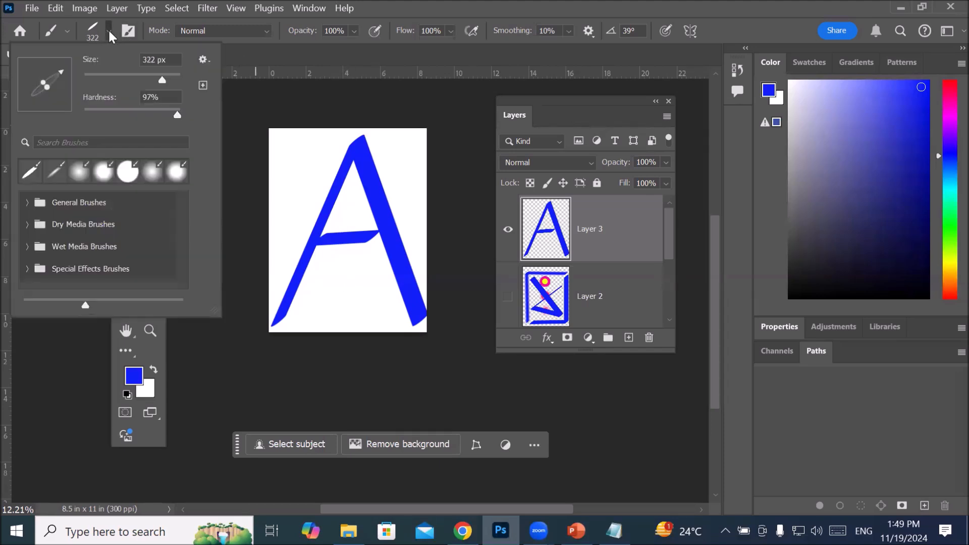
drag(60, 68, 68, 105)
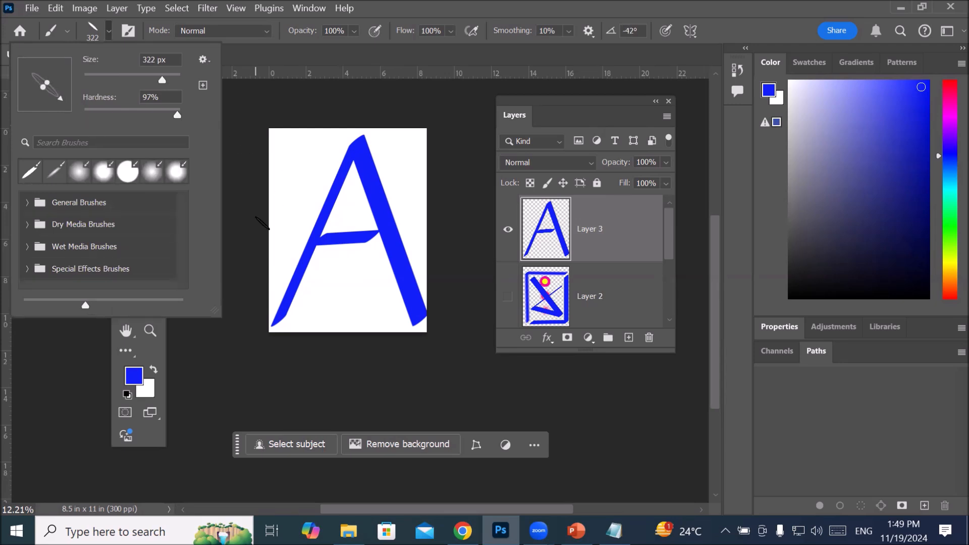
click(132, 376)
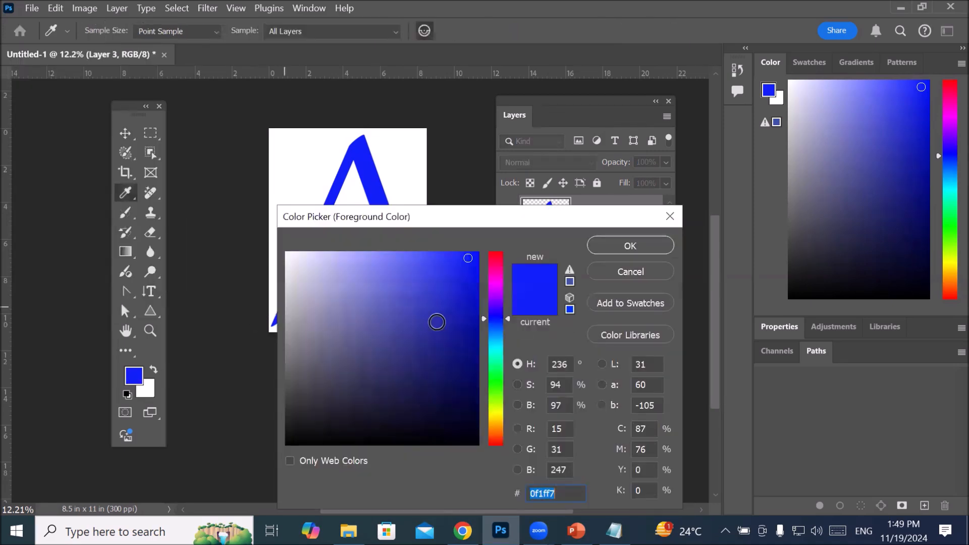
click(487, 259)
click(476, 258)
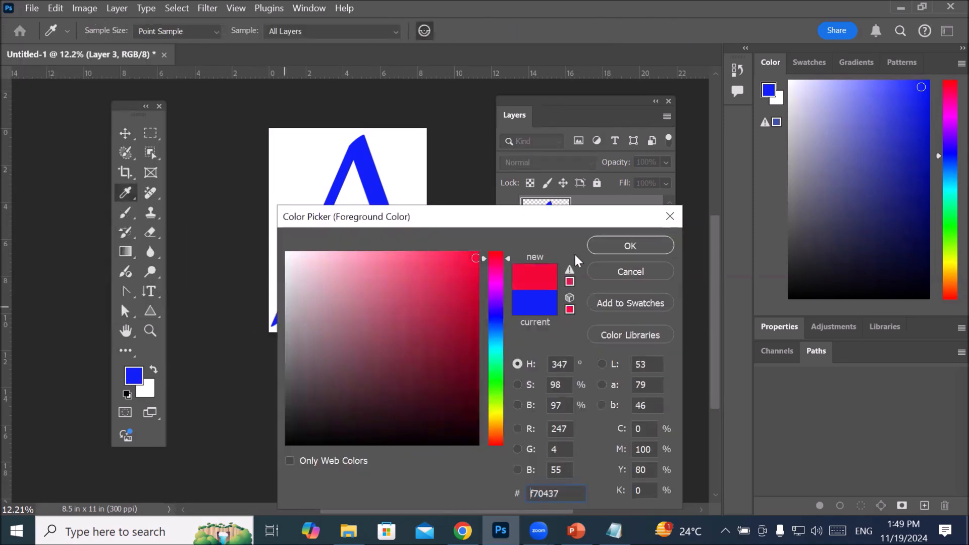
click(630, 246)
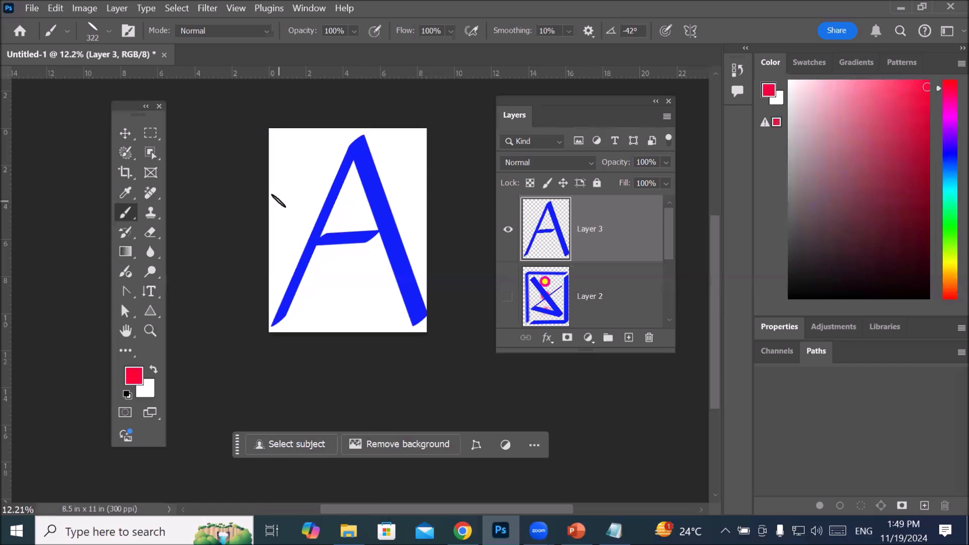
Step: Paint a large red letter Z over the blue A on Layer 3 with three connected straight lines
shift+click(412, 184)
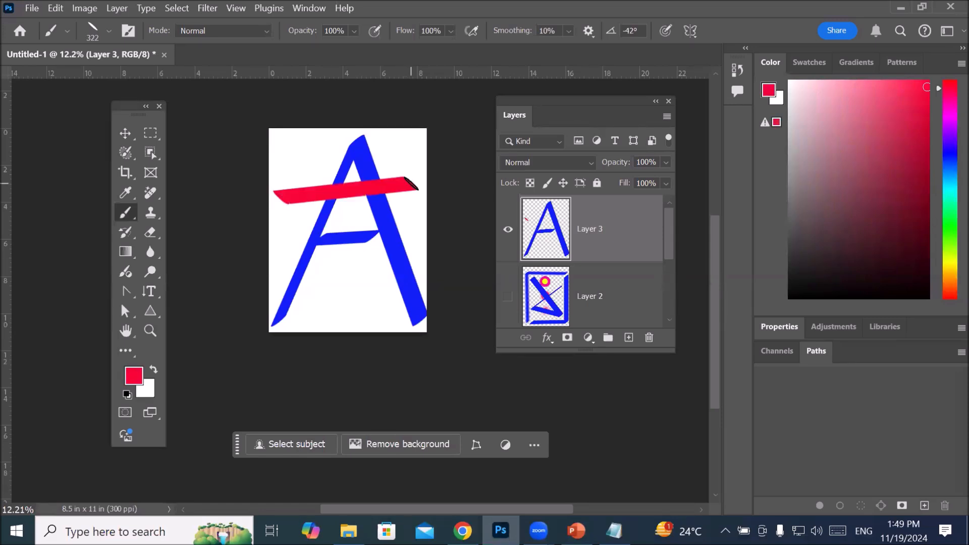
shift+click(284, 272)
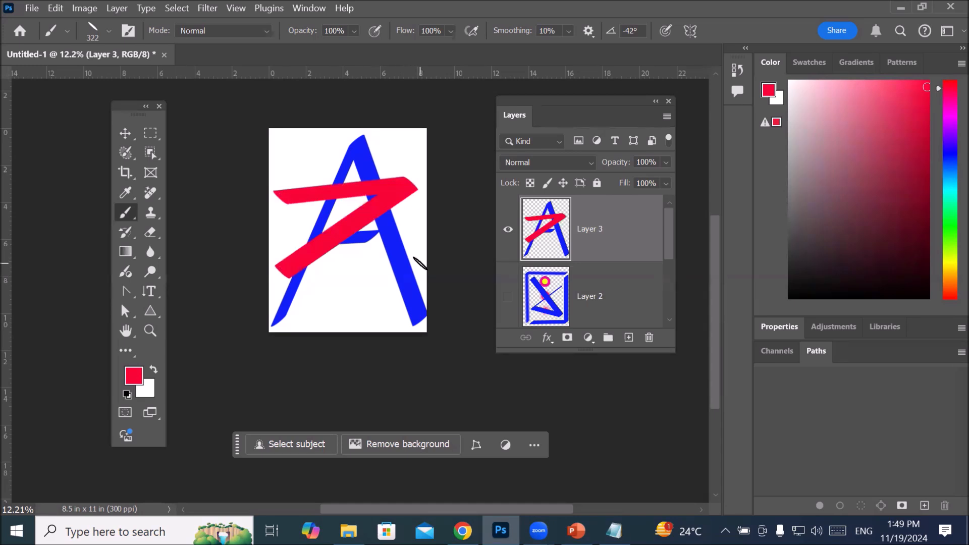
shift+click(419, 263)
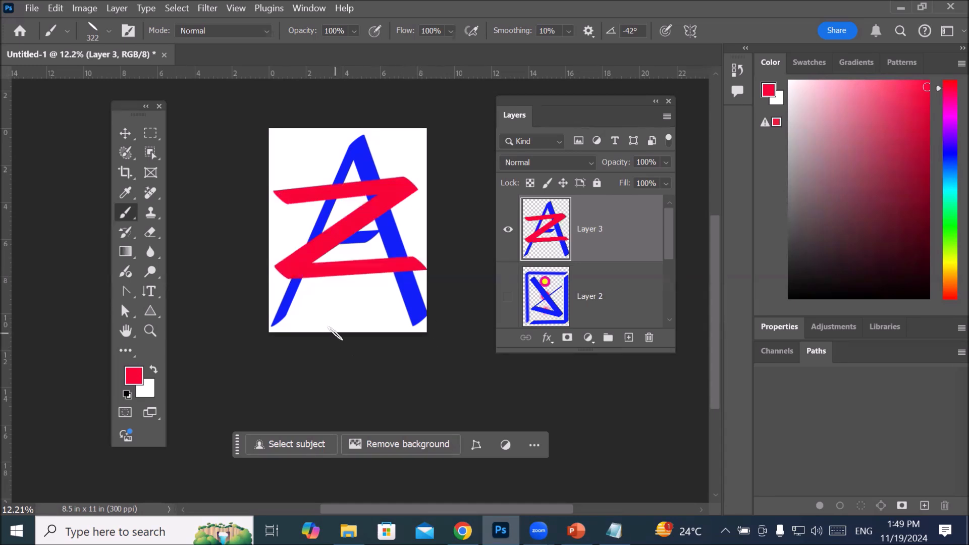
Step: Rotate the brush tip to 87° and paint a thick straight red bar beneath the letter Z on Layer 3
scroll(346, 314, up, 4)
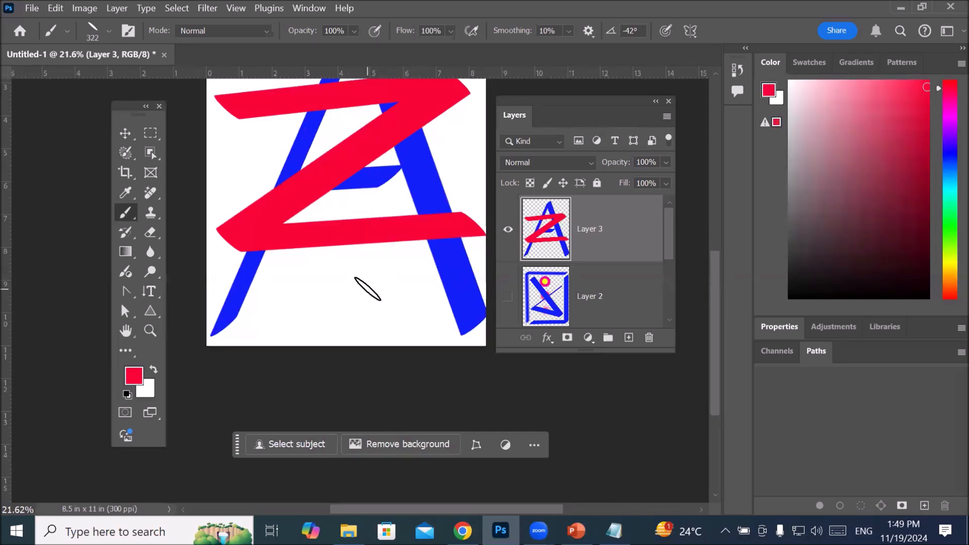
click(108, 34)
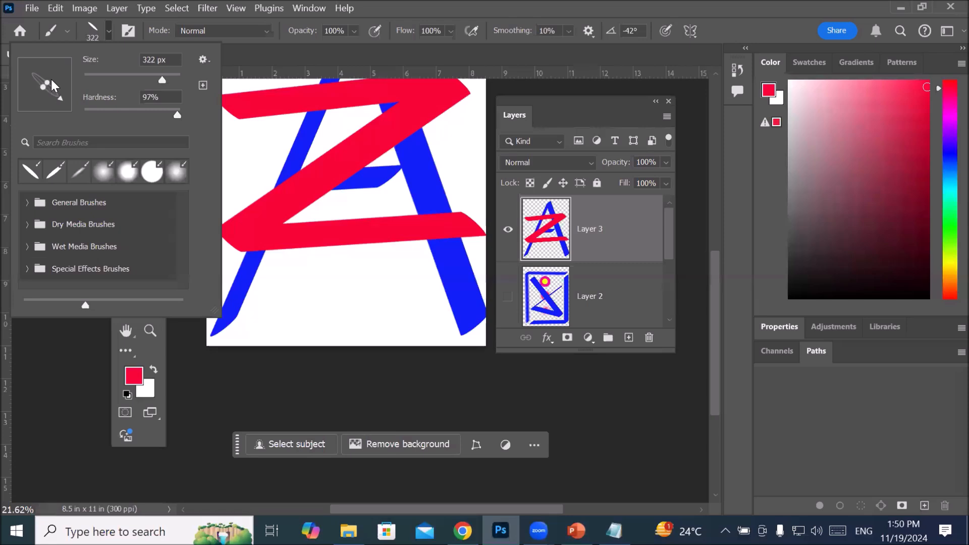
mouse_move(47, 81)
mouse_down()
mouse_move(66, 62)
mouse_move(41, 77)
mouse_move(53, 95)
mouse_up()
mouse_move(59, 101)
mouse_down()
mouse_move(74, 59)
mouse_move(53, 42)
mouse_up()
click(287, 301)
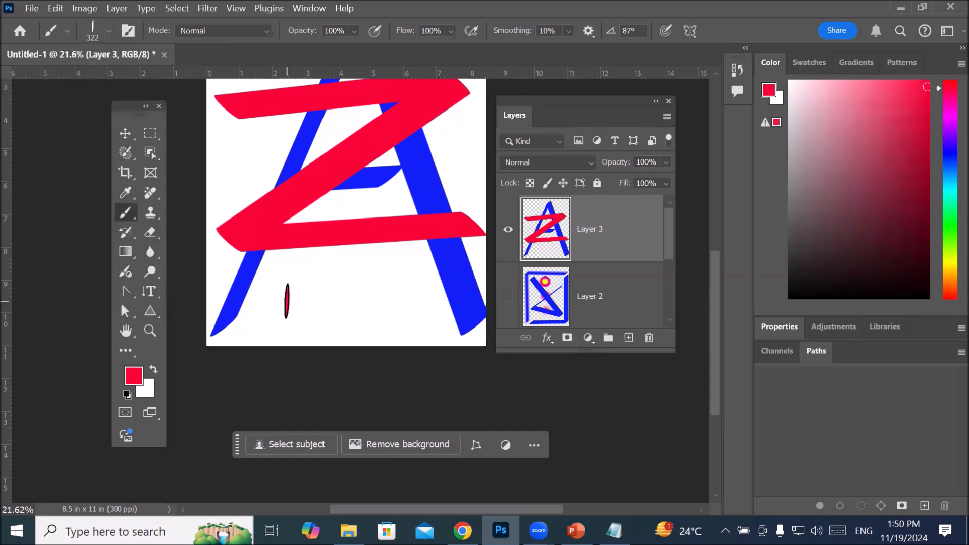
shift+click(420, 298)
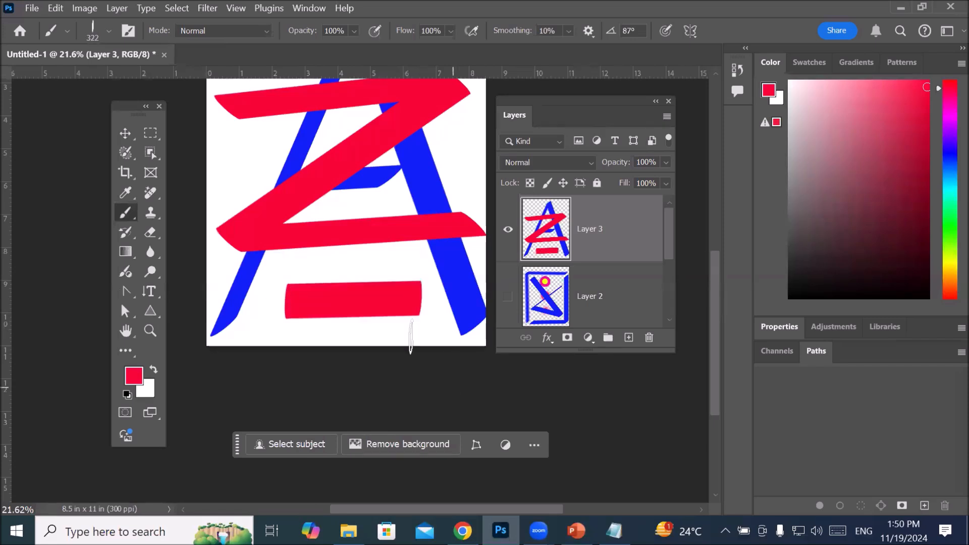
Step: Make the brush tip fully round, with a size of 306 px and a hardness of 94%
click(110, 38)
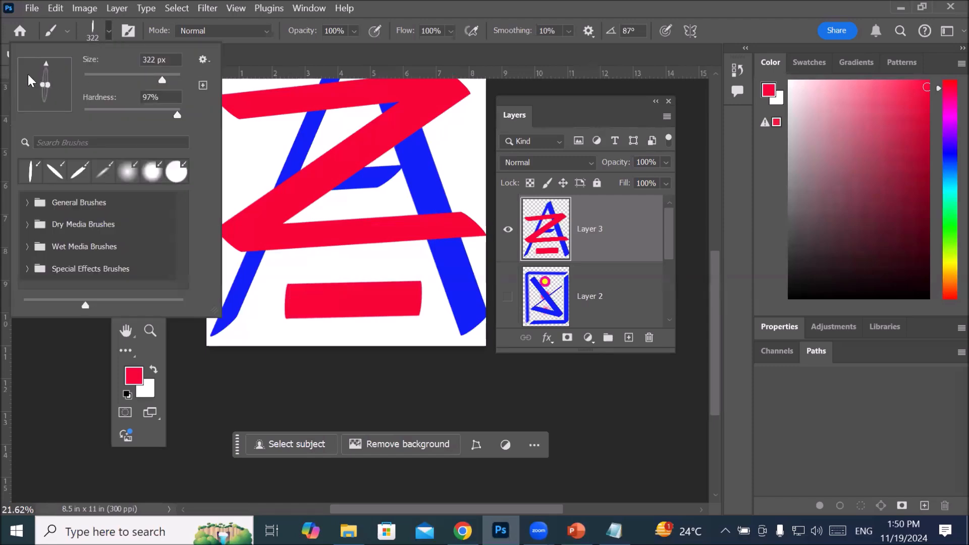
drag(46, 83, 66, 85)
drag(162, 78, 161, 78)
drag(177, 116, 175, 120)
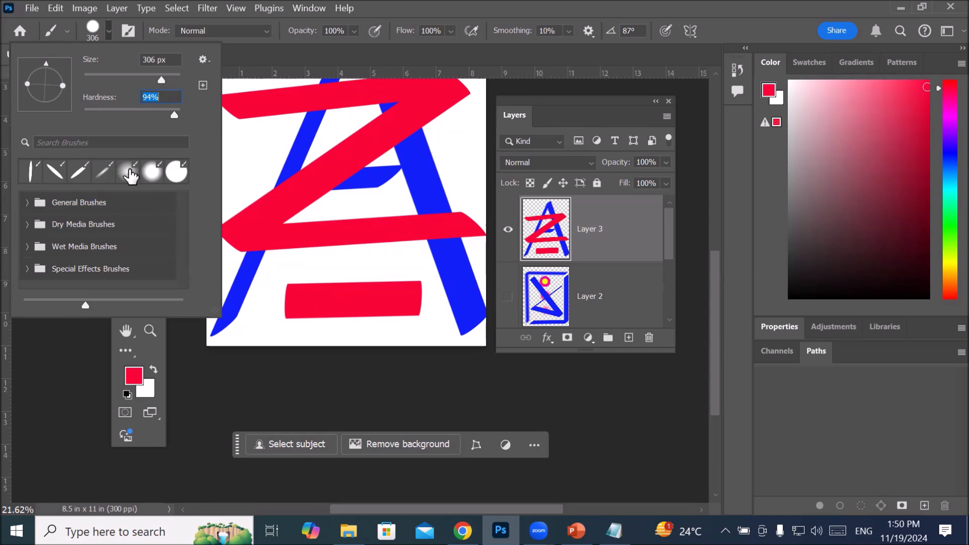
Step: Stamp a blurred red dot with the recent 6% hardness brush and a slanted mark with the recent 39° brush
click(130, 173)
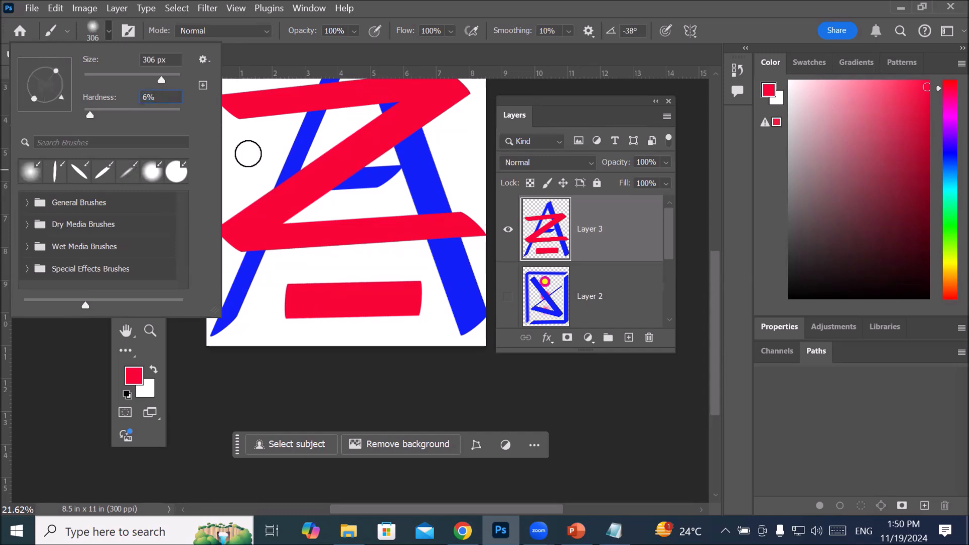
click(248, 154)
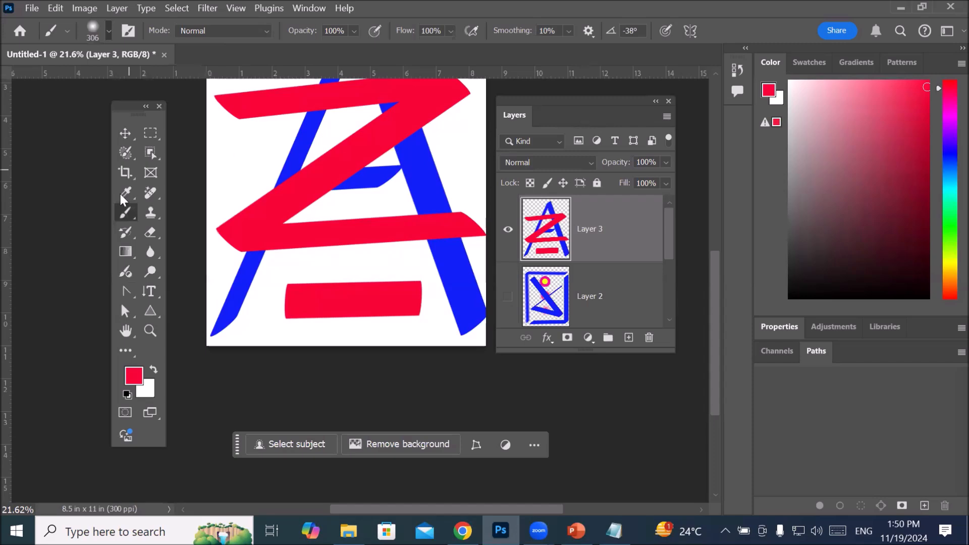
click(109, 31)
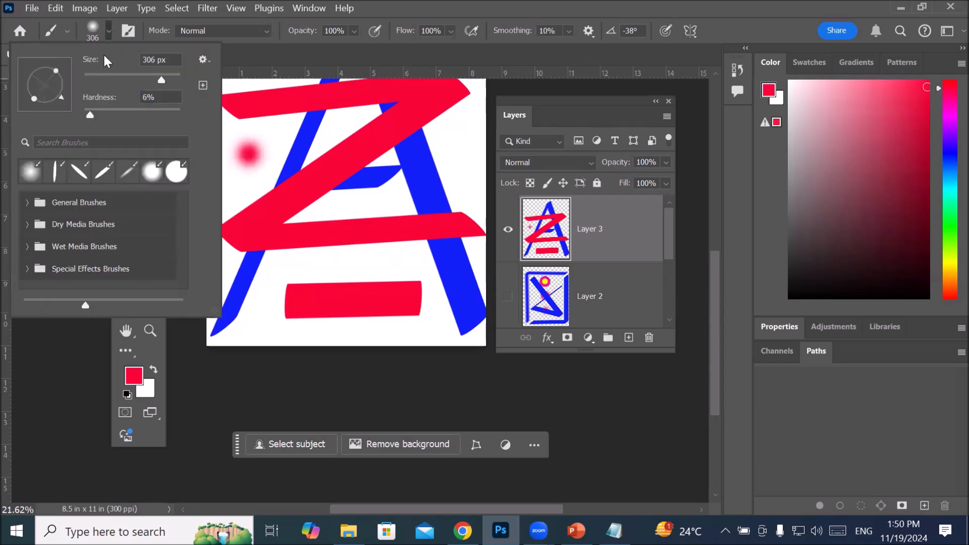
click(106, 173)
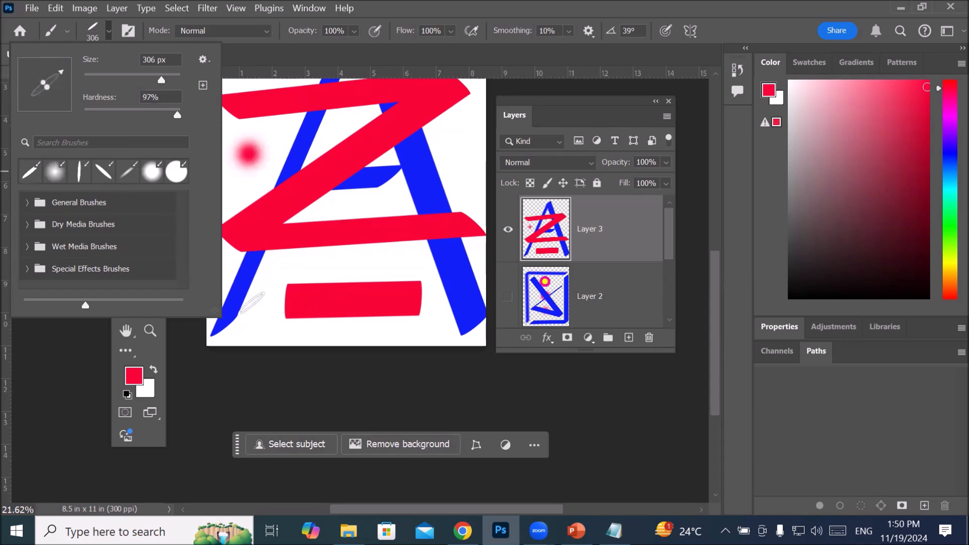
click(283, 269)
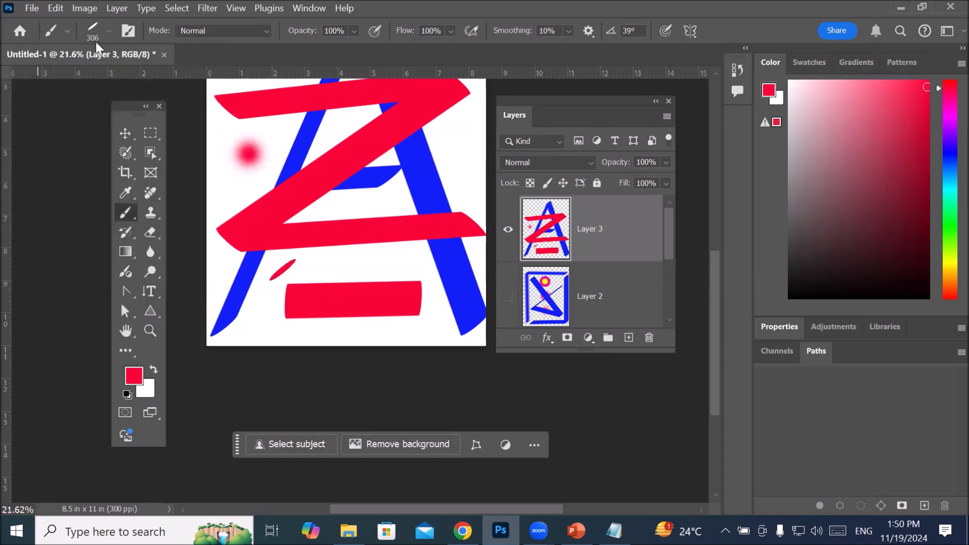
Step: Reselect the recent 87° brush and stamp a thin vertical red mark just above the red bar
click(107, 32)
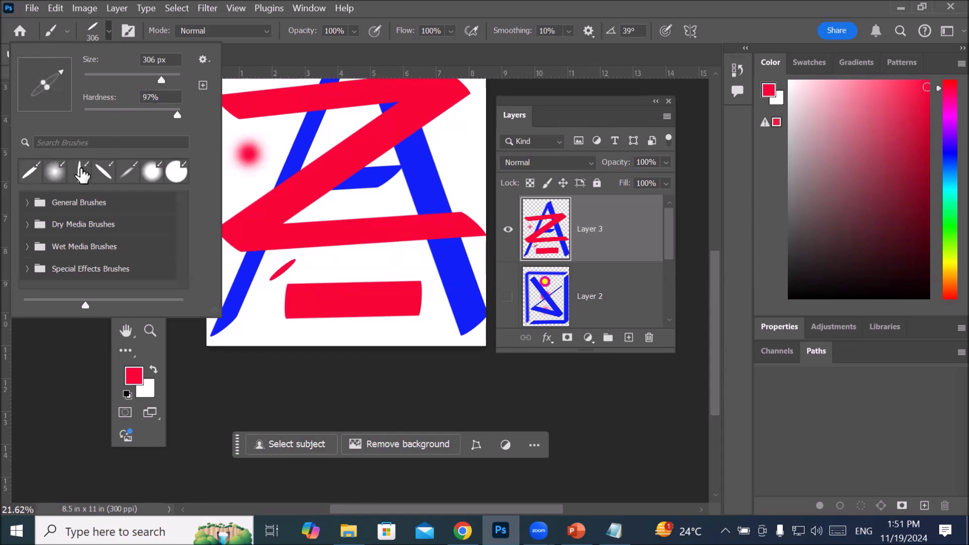
click(82, 174)
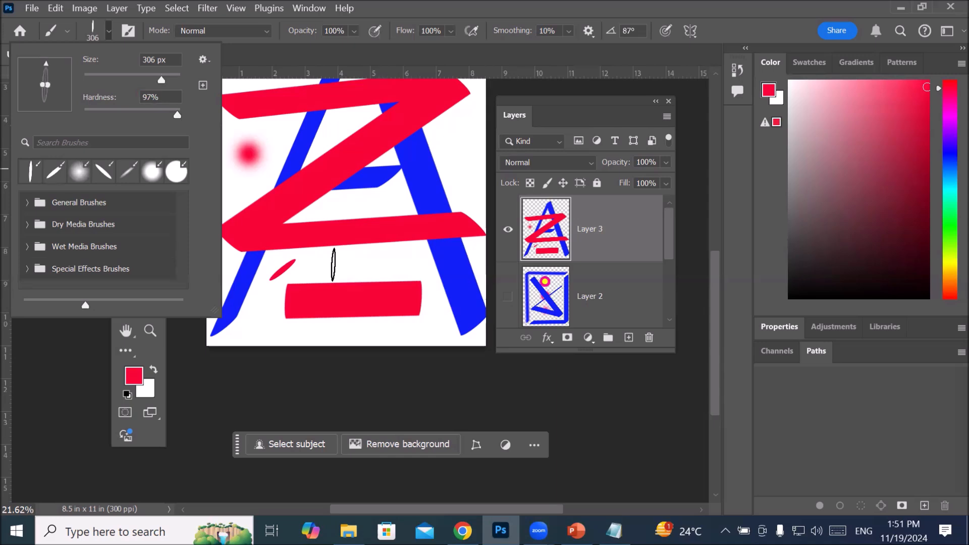
click(333, 264)
click(333, 264)
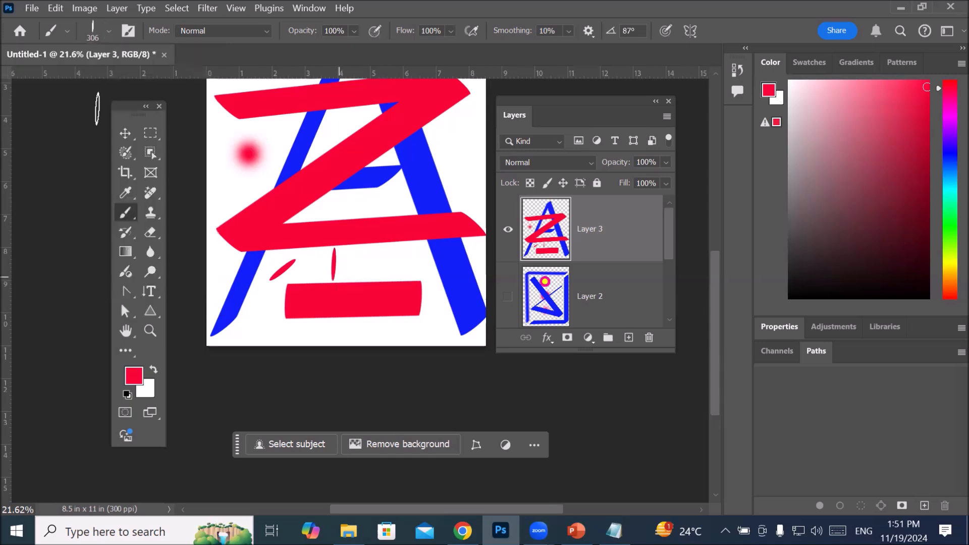
click(108, 31)
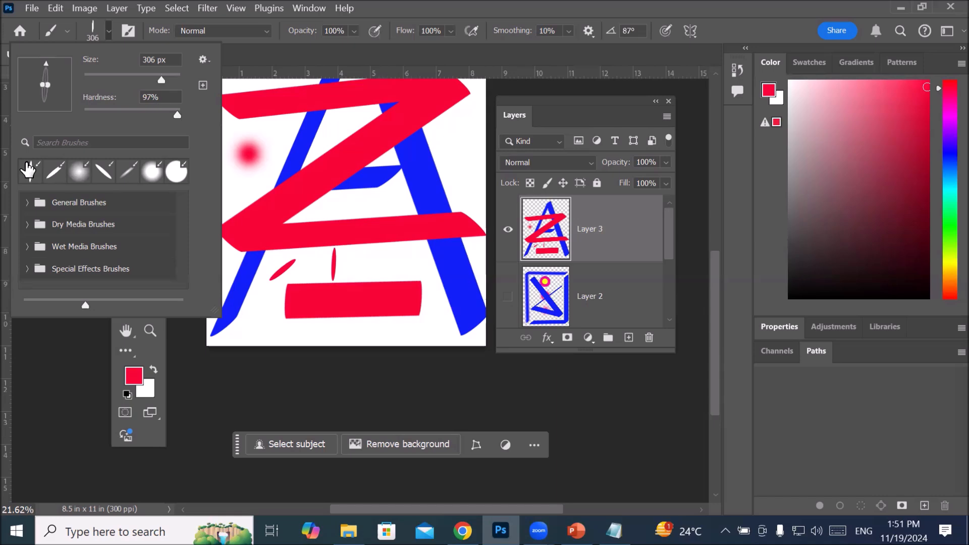
double_click(27, 170)
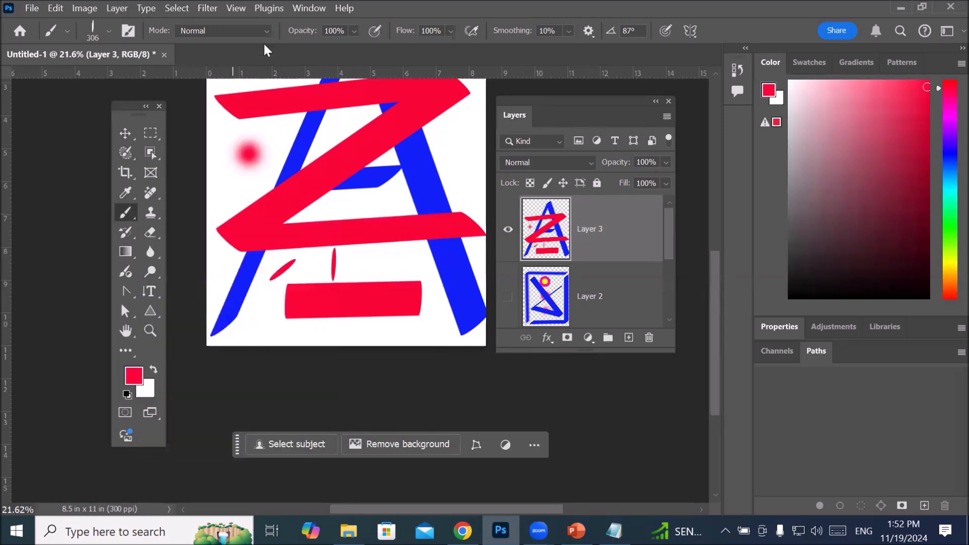
Step: Display the Brush Settings beside the Layers panel and set the brush size to 484 px
click(313, 10)
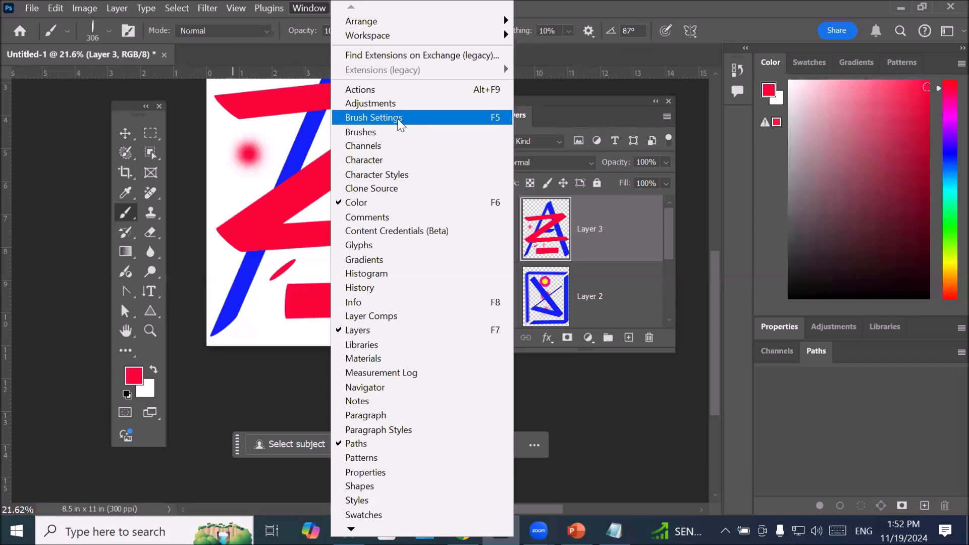
click(399, 118)
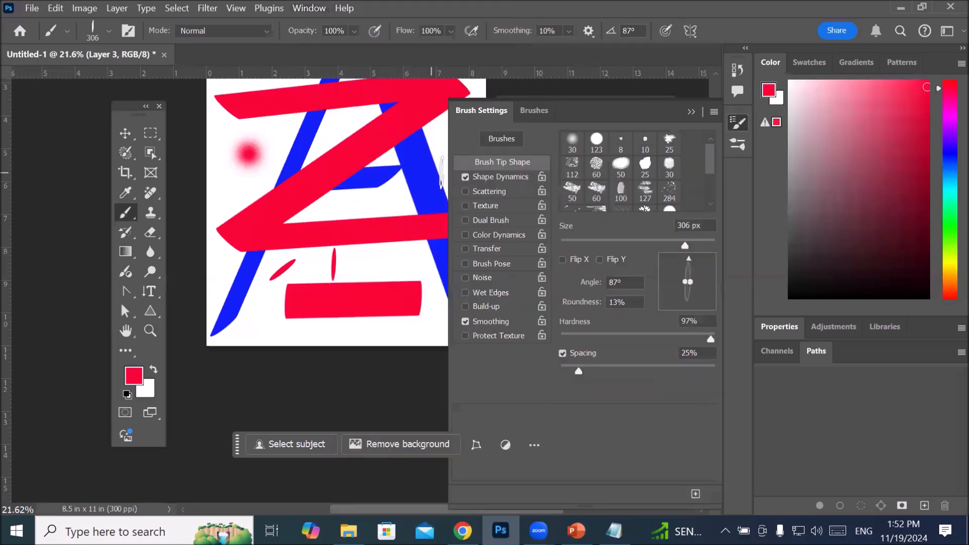
drag(590, 103, 364, 101)
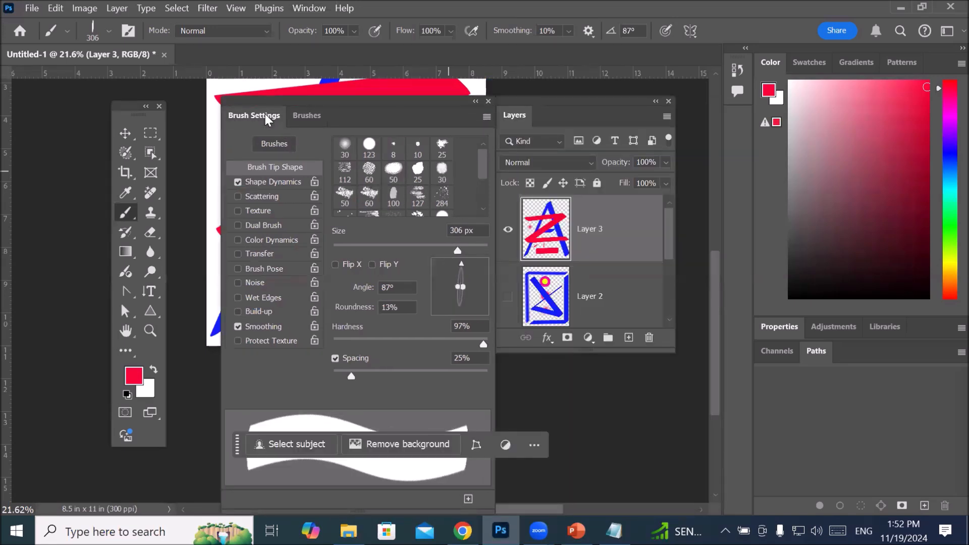
mouse_move(456, 251)
mouse_down()
mouse_move(421, 250)
mouse_move(455, 249)
mouse_up()
drag(448, 250, 472, 249)
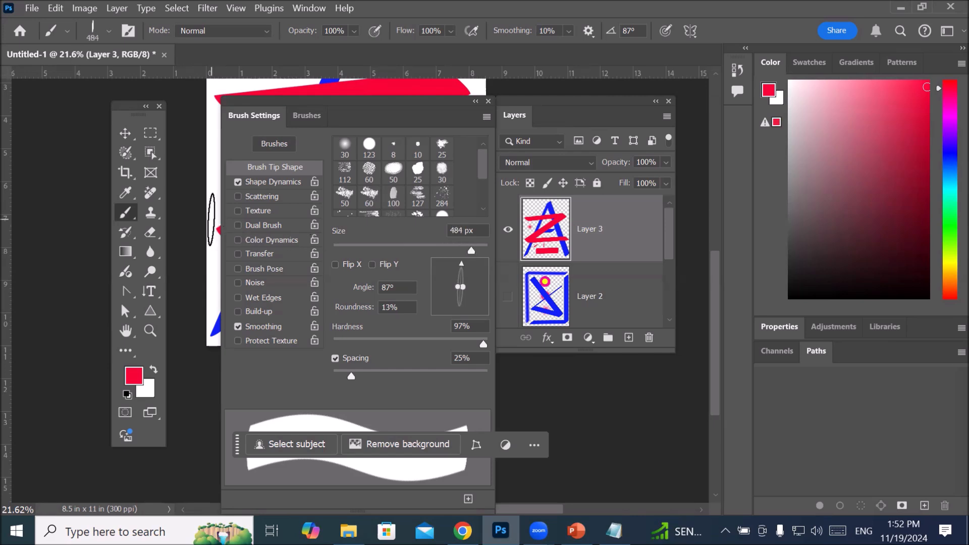
Step: Enlarge the brush to 2132 px and stamp two tall red marks over the left part of the artwork
drag(342, 100, 470, 93)
drag(597, 244, 605, 244)
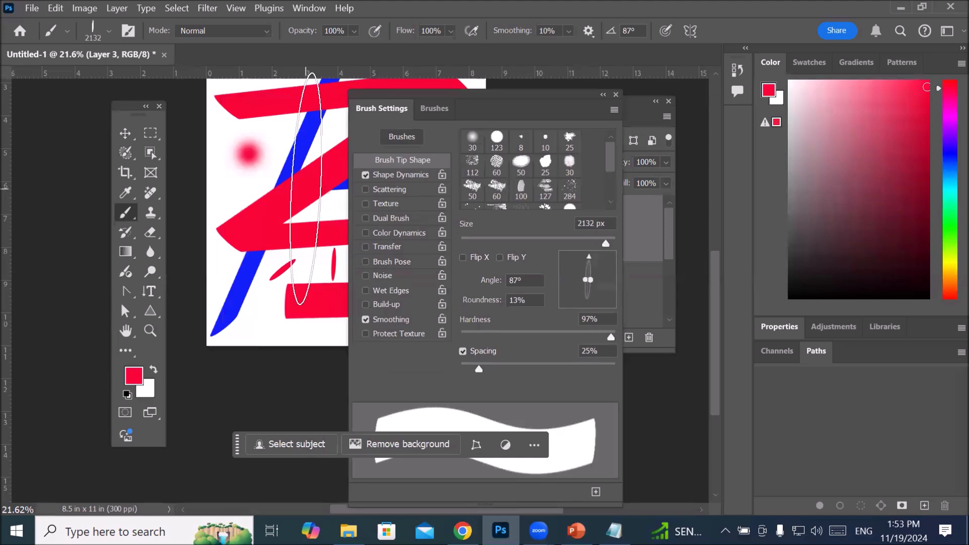
click(262, 216)
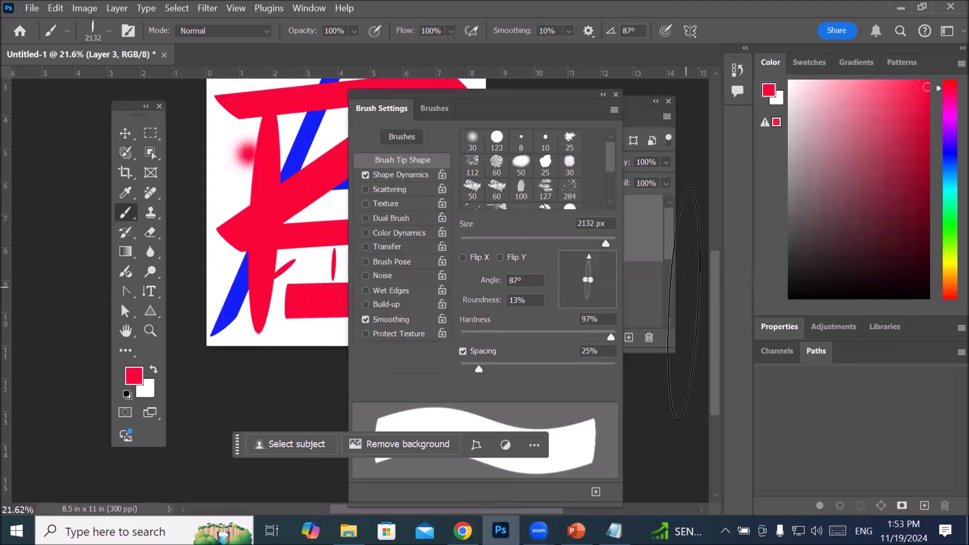
click(221, 191)
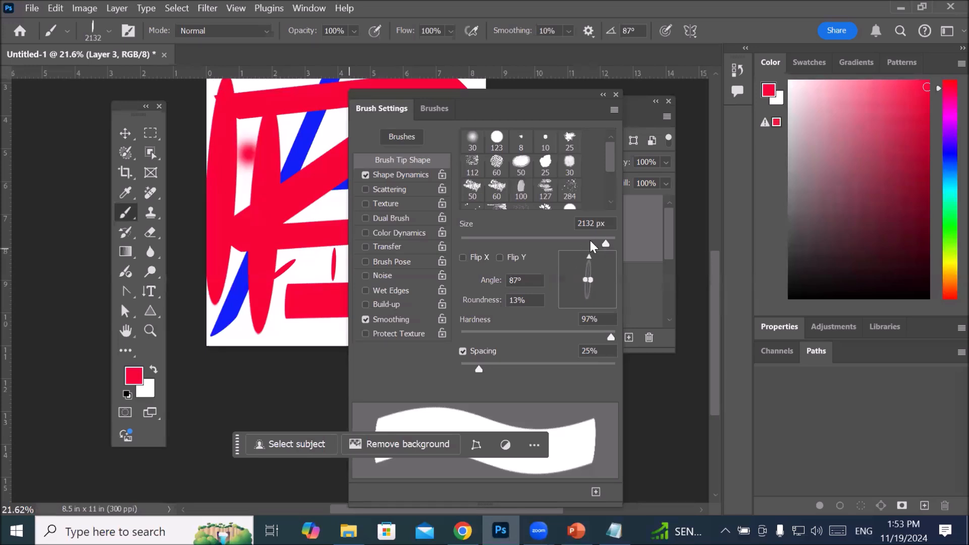
Step: Set the brush tip's angle to 113° and its roundness to 86%
click(525, 279)
scroll(525, 279, up, 20)
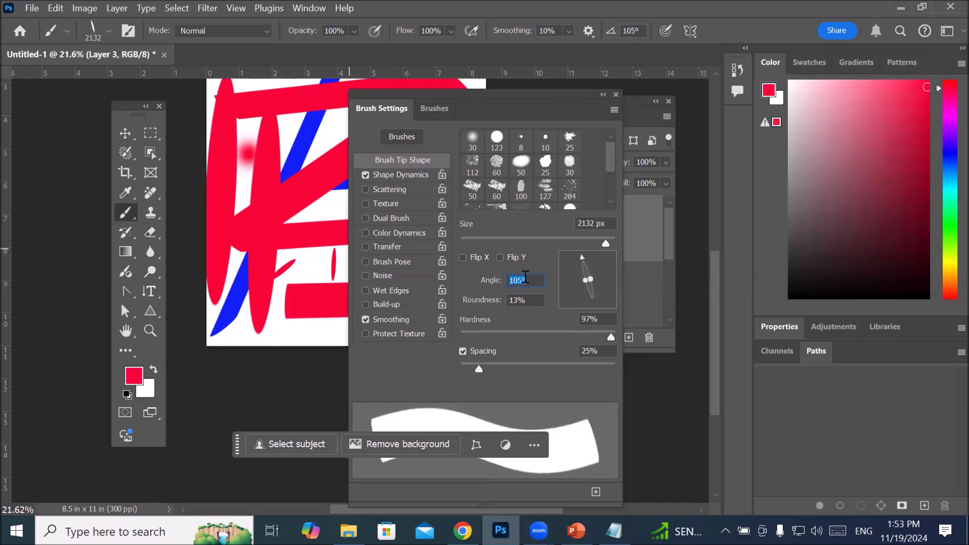
click(527, 300)
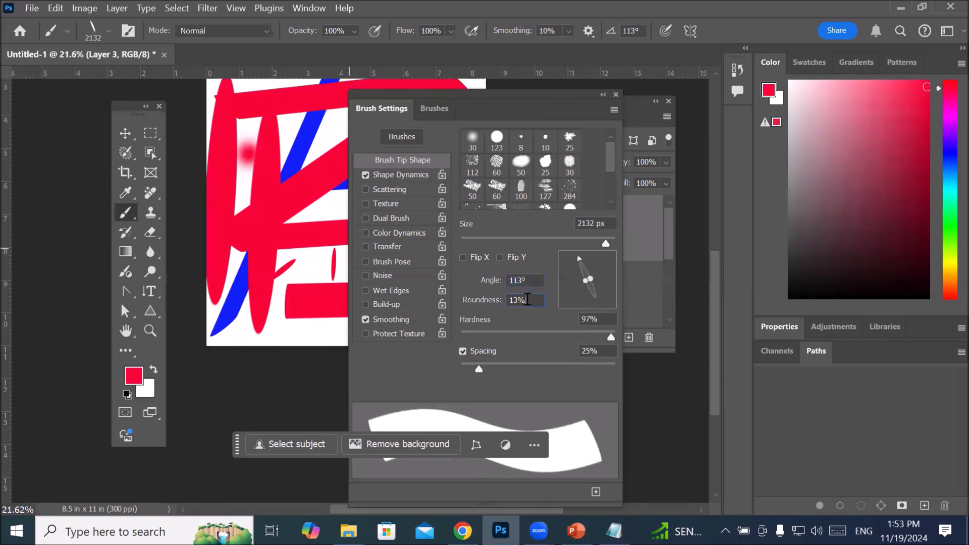
scroll(528, 299, up, 20)
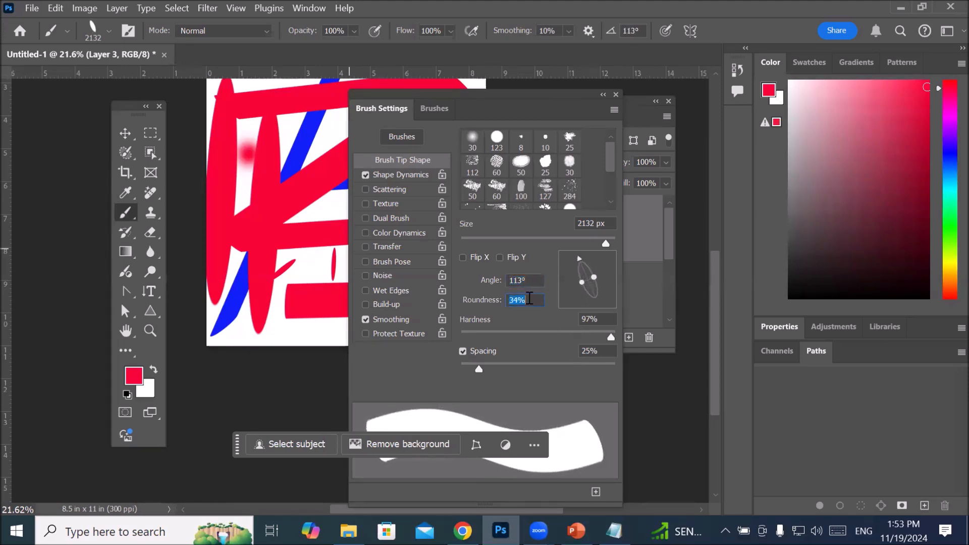
scroll(529, 299, up, 20)
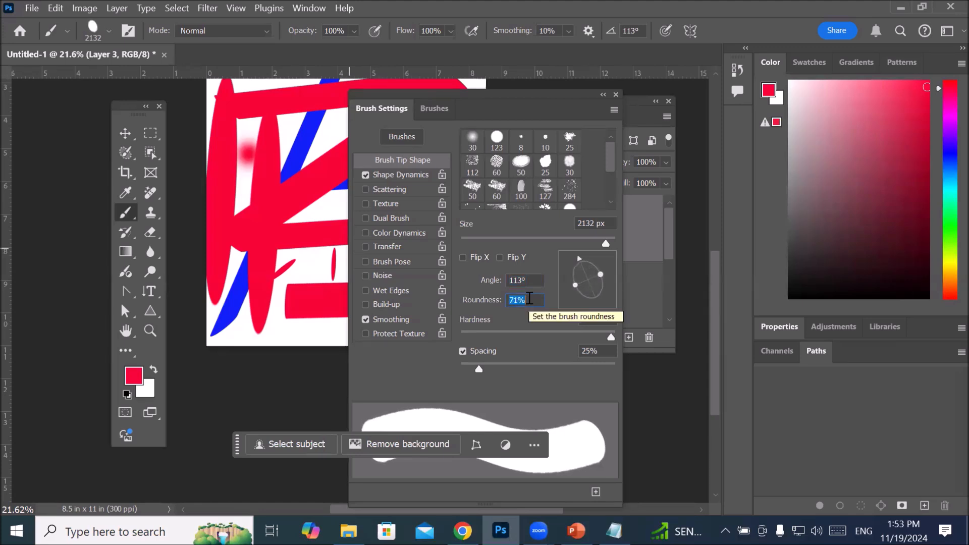
scroll(531, 297, up, 6)
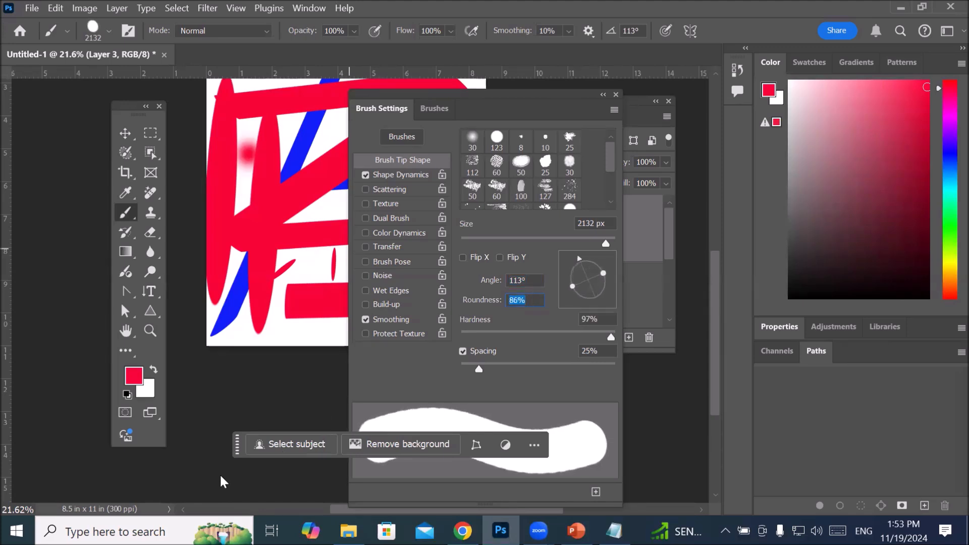
drag(237, 444, 236, 444)
click(128, 433)
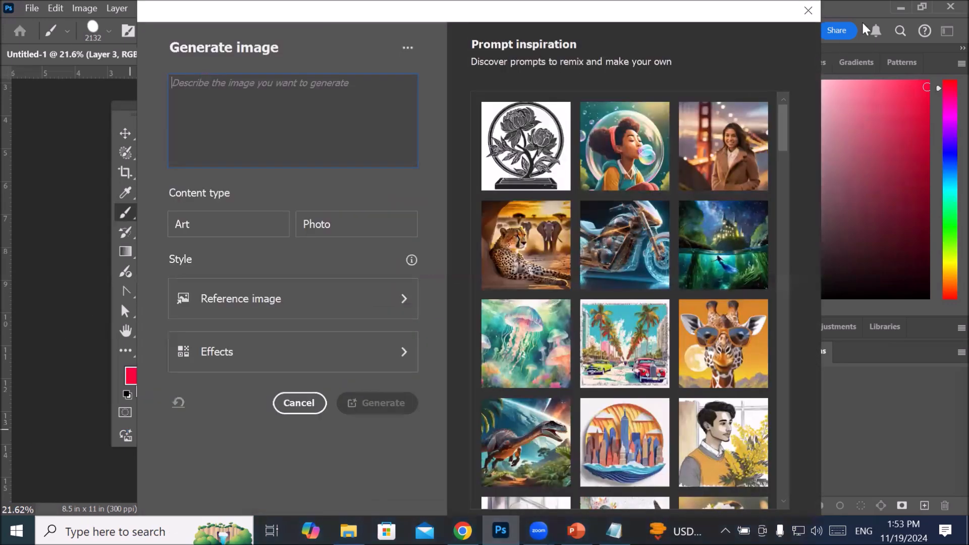
click(808, 10)
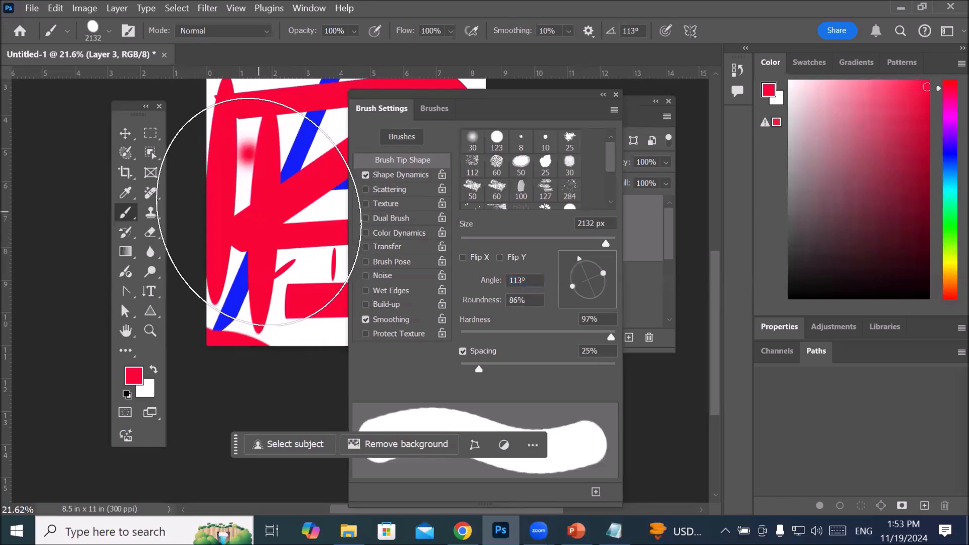
Step: Set the brush tip's angle to 23° and its roundness to 22%
mouse_move(602, 270)
mouse_down()
mouse_move(585, 258)
mouse_move(598, 258)
mouse_move(589, 272)
mouse_move(461, 280)
mouse_move(463, 303)
mouse_up()
click(529, 298)
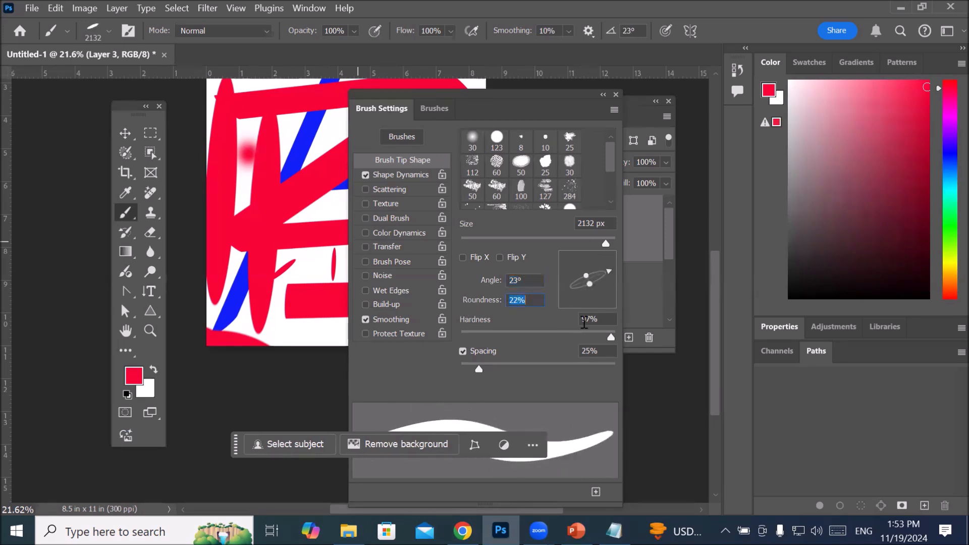
Step: Try a 50% hardness mark across the middle of the artwork, and set the brush hardness to 100%
click(559, 107)
drag(610, 337, 537, 338)
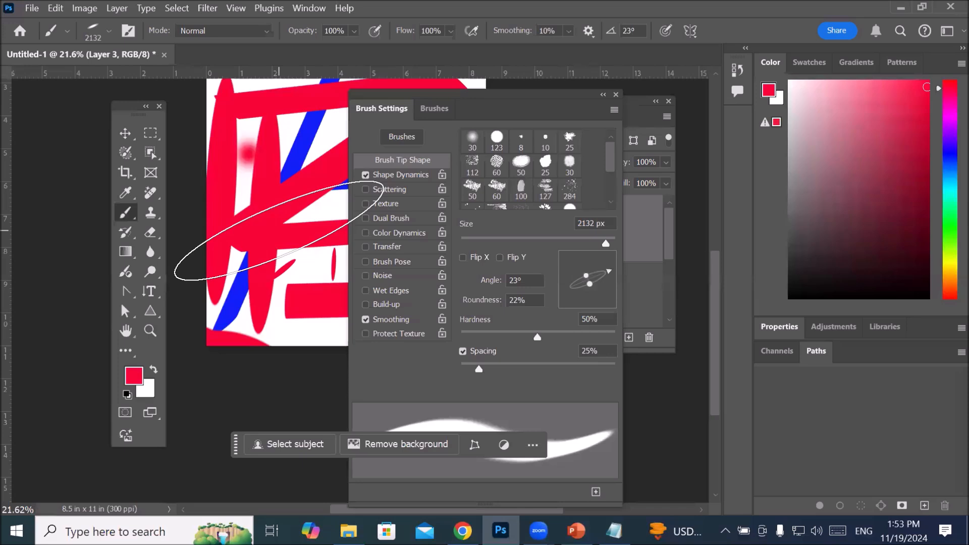
drag(536, 337, 611, 337)
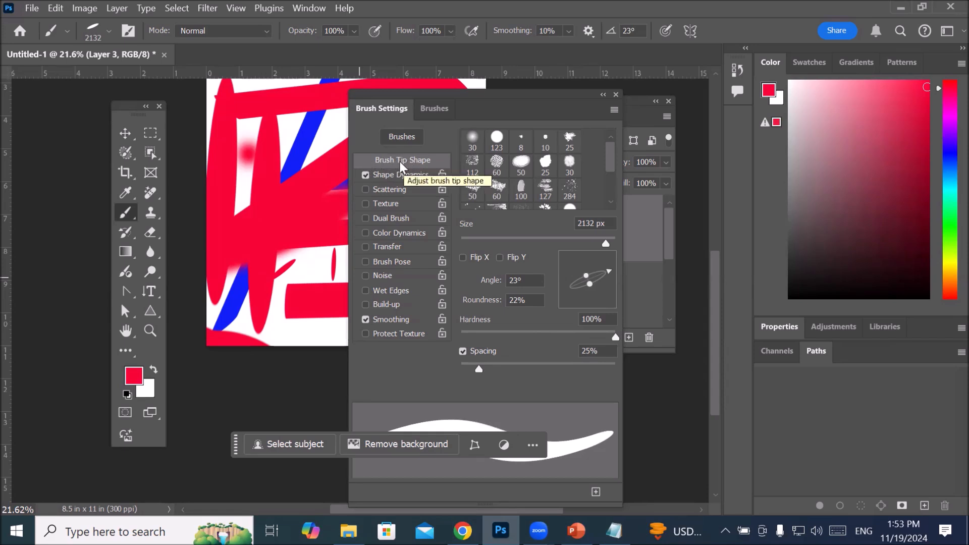
Step: Turn off Shape Dynamics, look at the Scattering options with scattering disabled, and return to the Brush Tip Shape settings
click(402, 174)
click(383, 190)
click(366, 189)
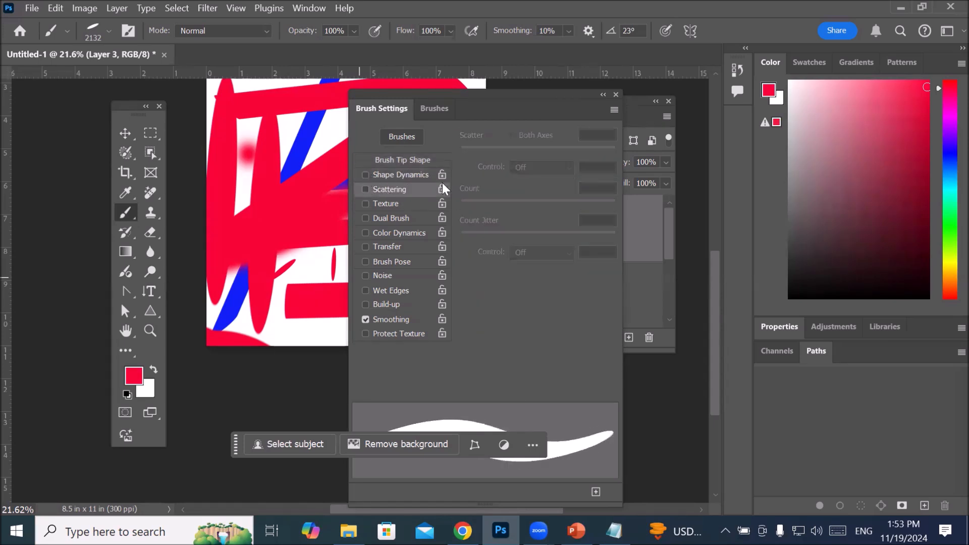
click(404, 161)
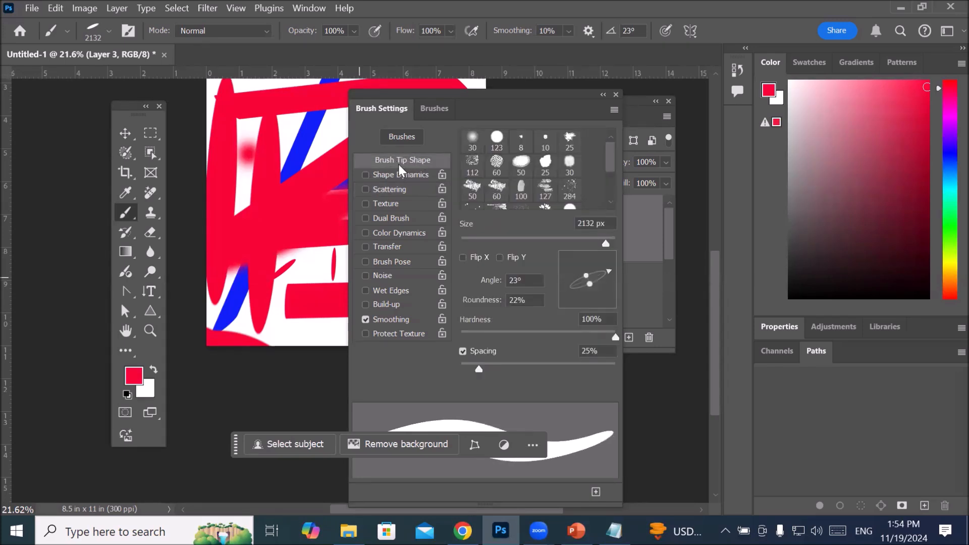
Step: Compare the brush preset folders with the Brush Tip Shape settings and look through the available brush tips
click(433, 110)
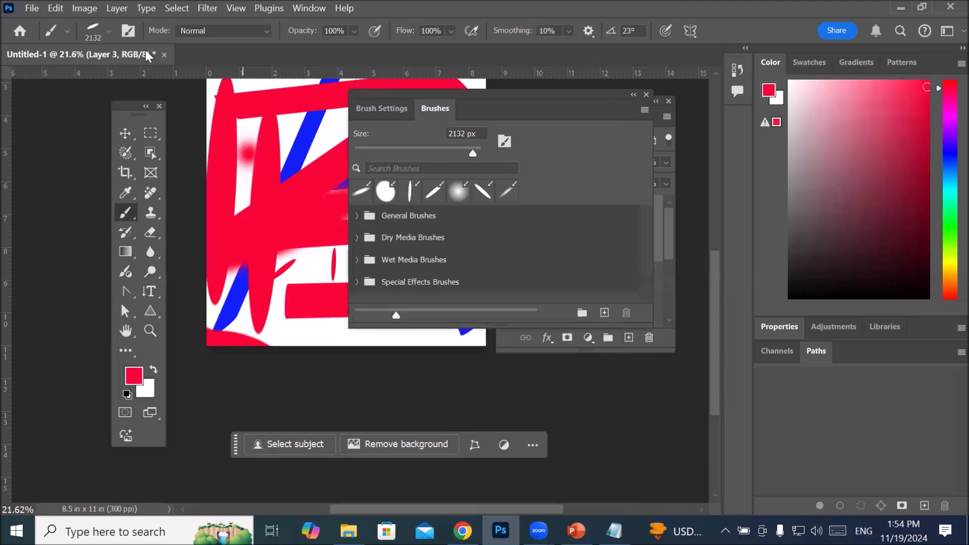
click(109, 32)
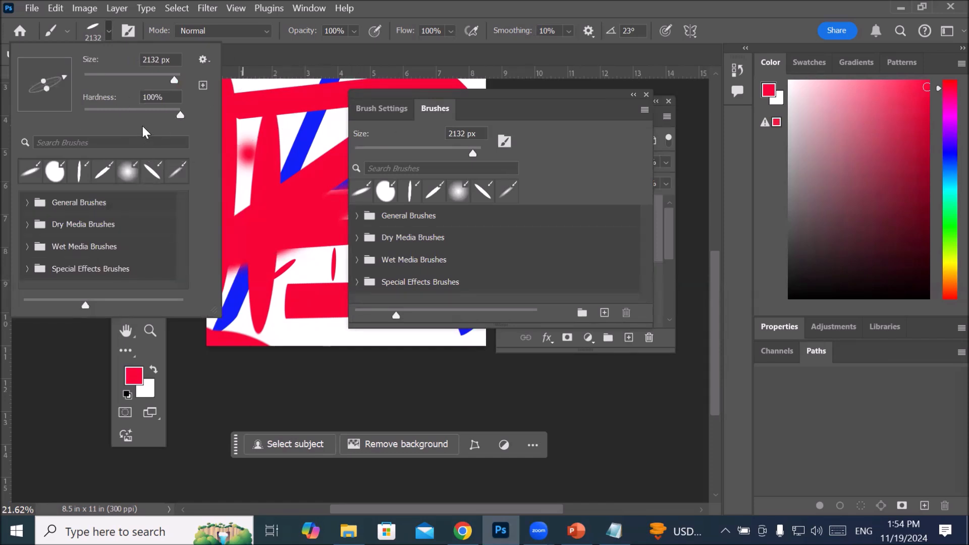
click(366, 108)
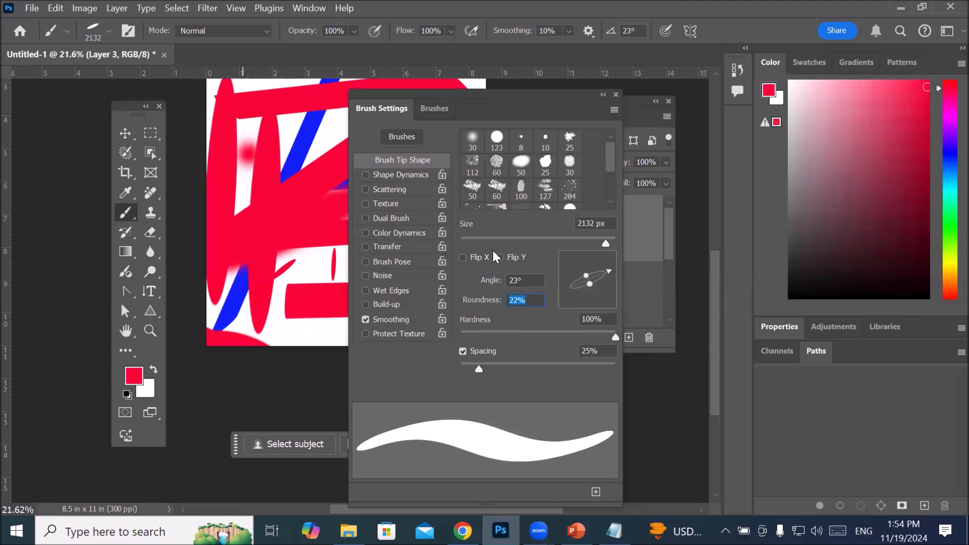
drag(611, 162, 607, 181)
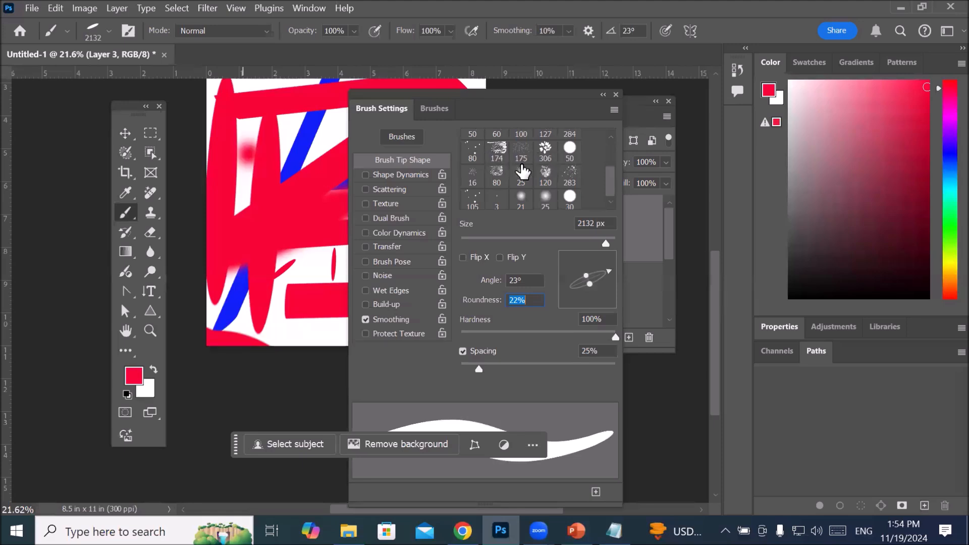
drag(613, 187, 626, 141)
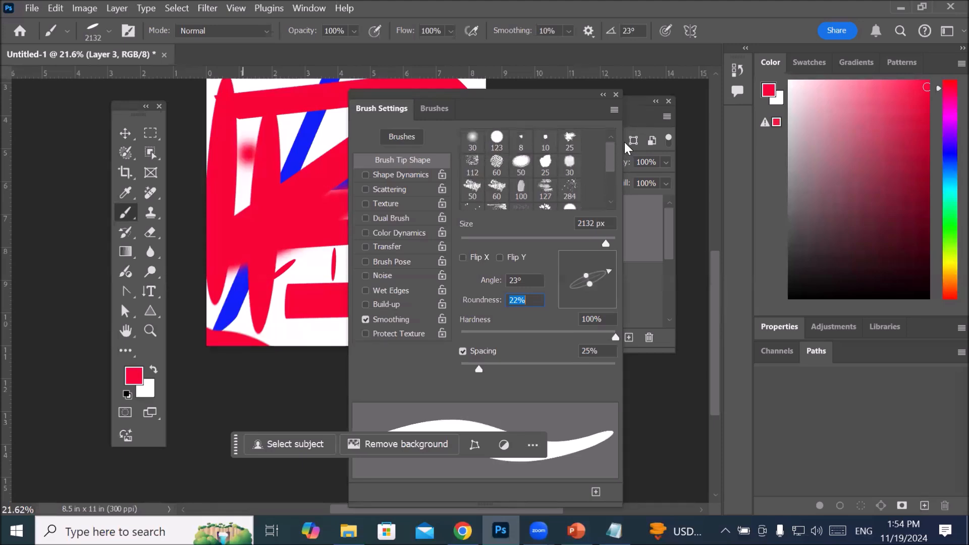
click(436, 108)
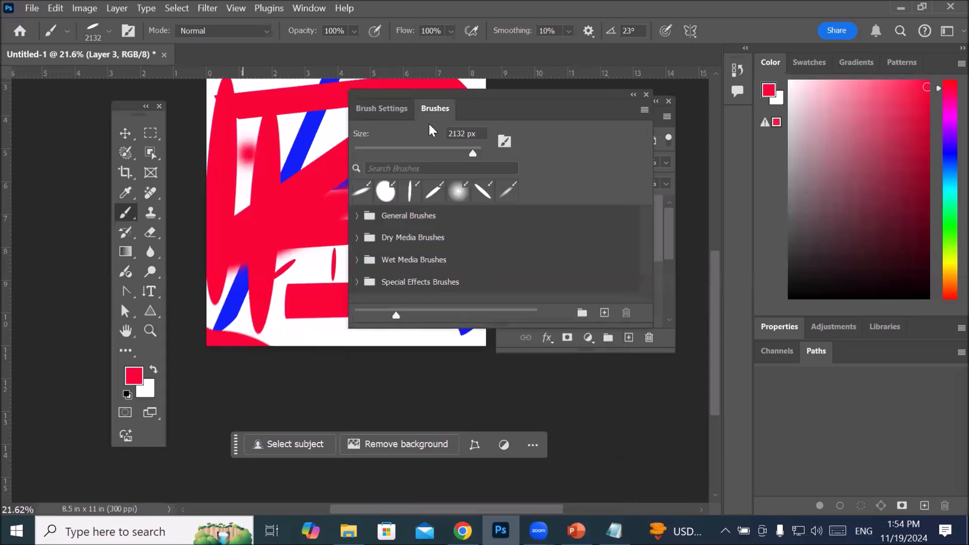
Step: Browse the General Brushes and Dry Media Brushes folders and choose the Kyle's Ultimate Pastel Palooza brush
click(357, 216)
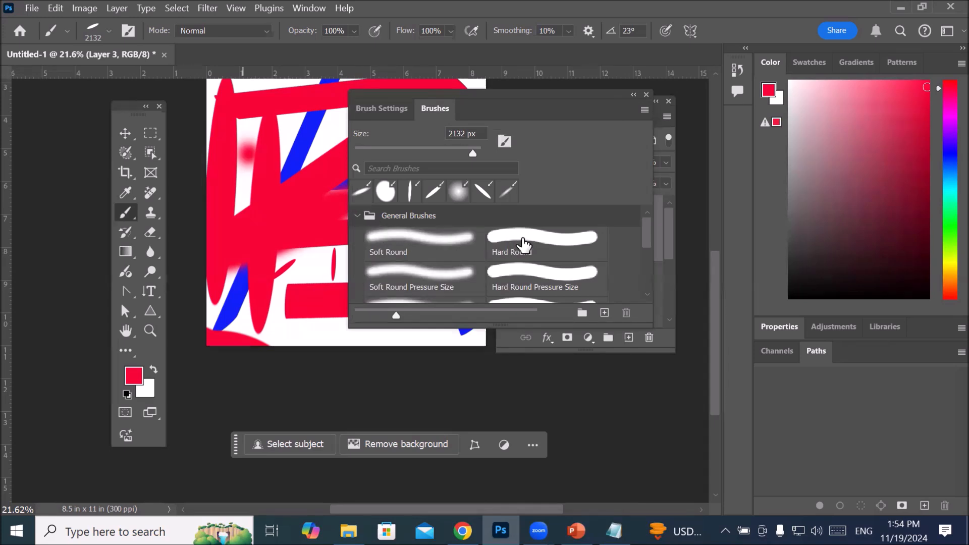
drag(646, 238, 639, 298)
click(636, 295)
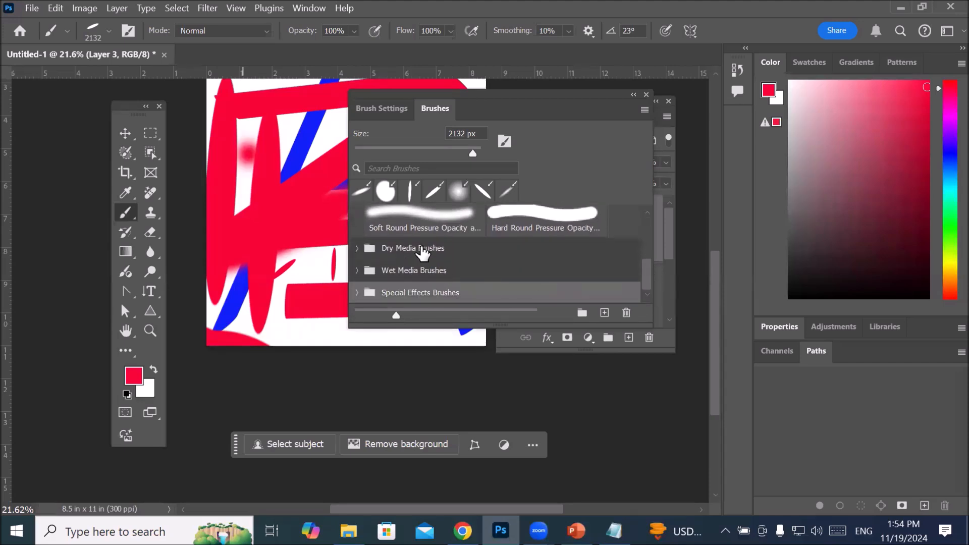
click(357, 248)
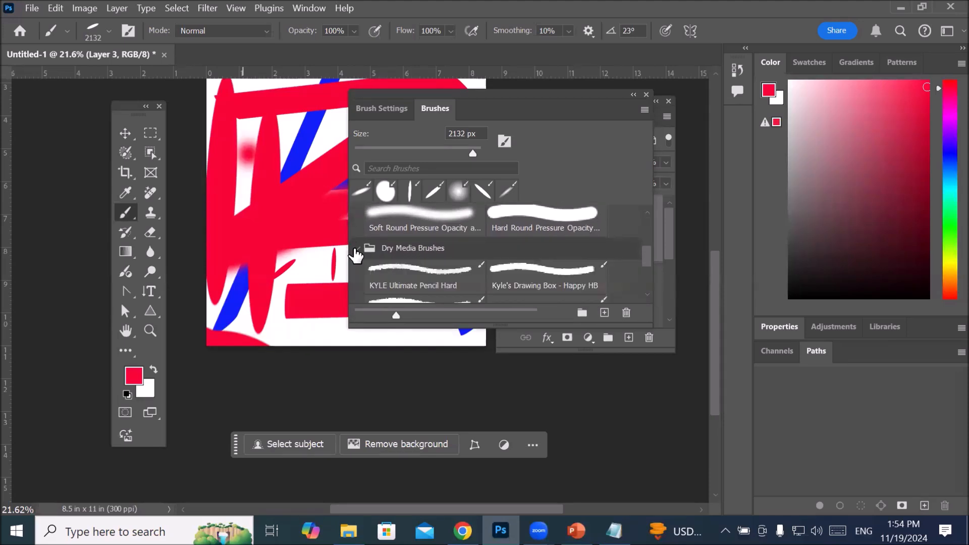
drag(644, 261, 649, 272)
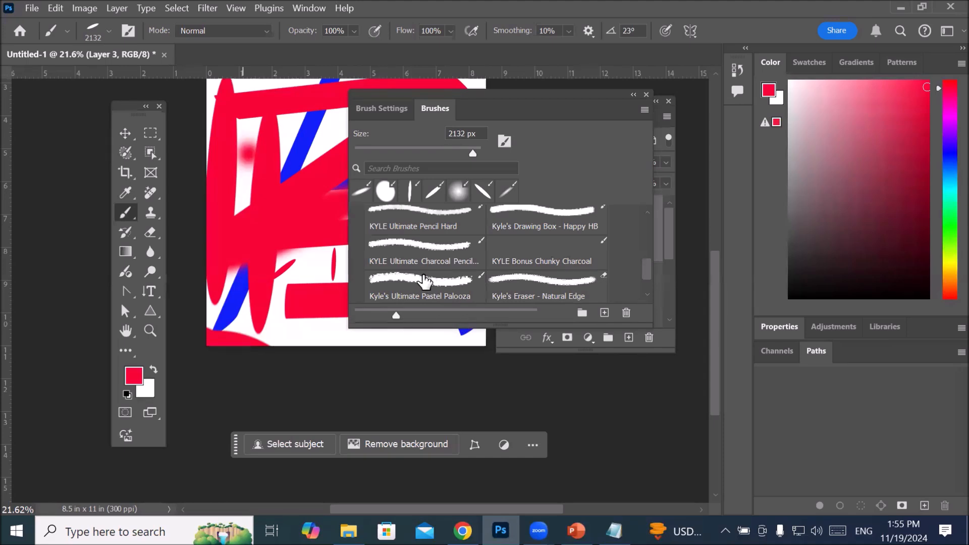
click(402, 281)
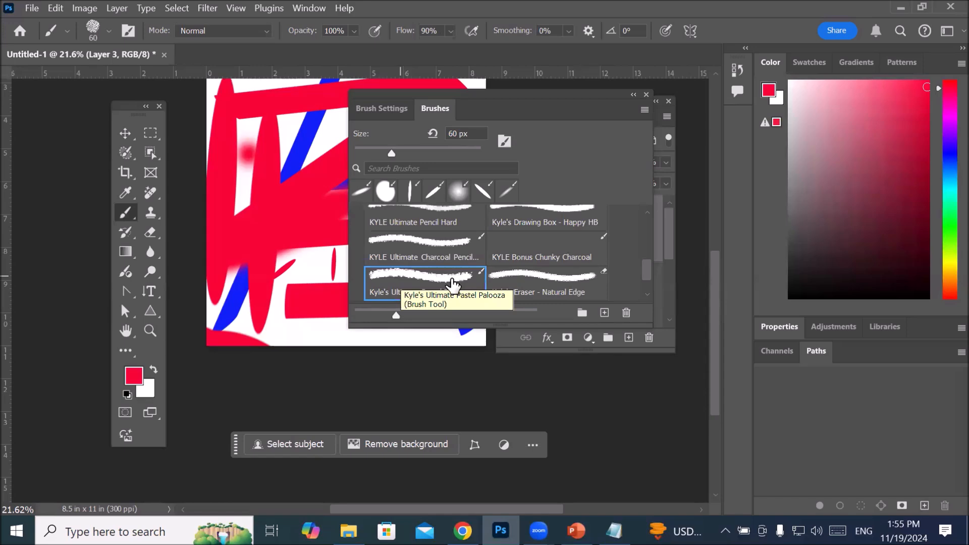
Step: Set the pastel brush's size to 100 px in the Brush Tip Shape settings
click(380, 111)
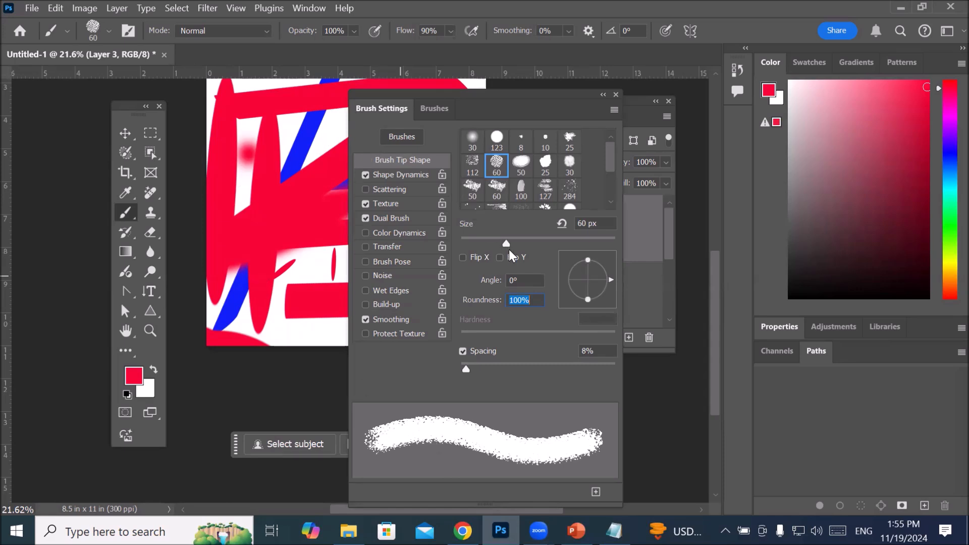
drag(506, 243, 523, 245)
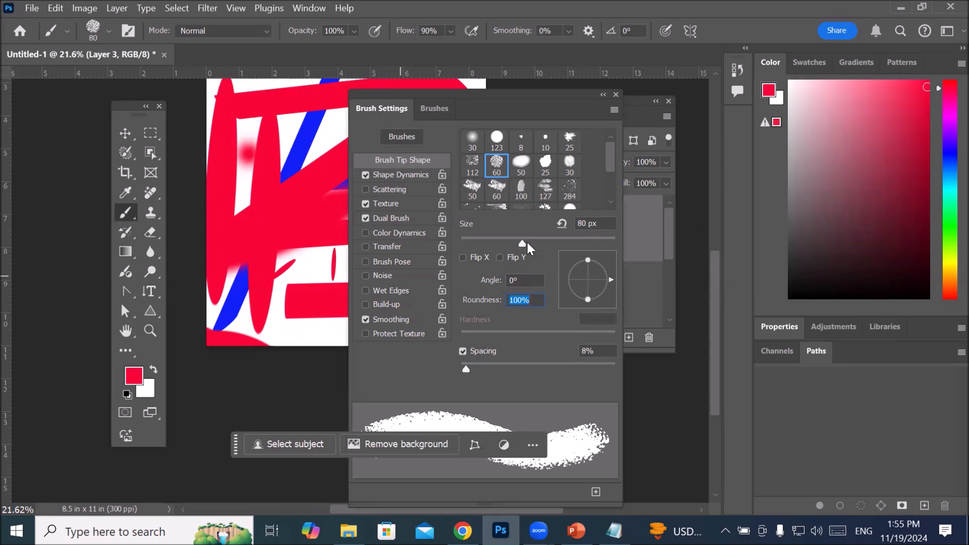
drag(527, 244, 538, 244)
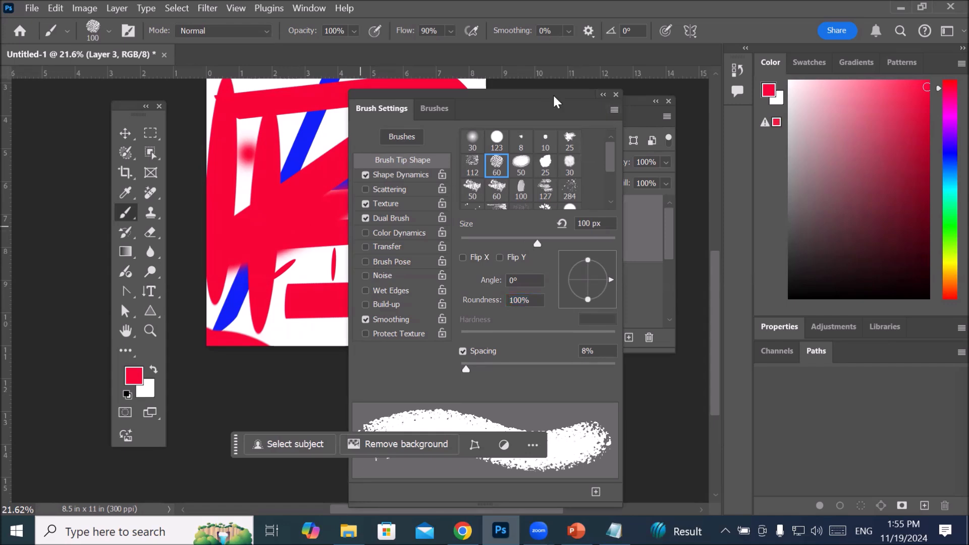
Step: Collapse the floating Brush Settings panel, move it off the artwork and close it
click(603, 95)
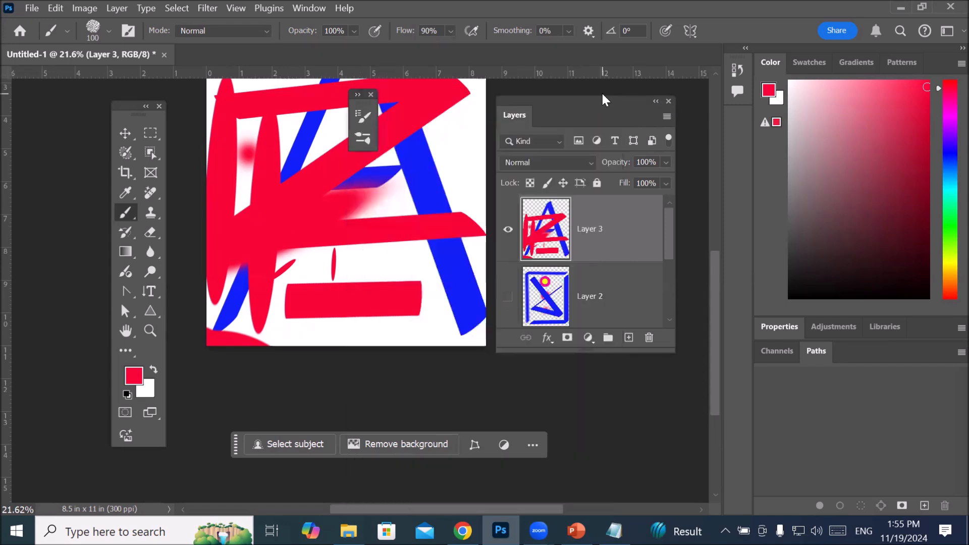
double_click(362, 96)
mouse_move(362, 95)
mouse_down()
mouse_move(577, 120)
mouse_move(559, 142)
mouse_move(538, 216)
mouse_up()
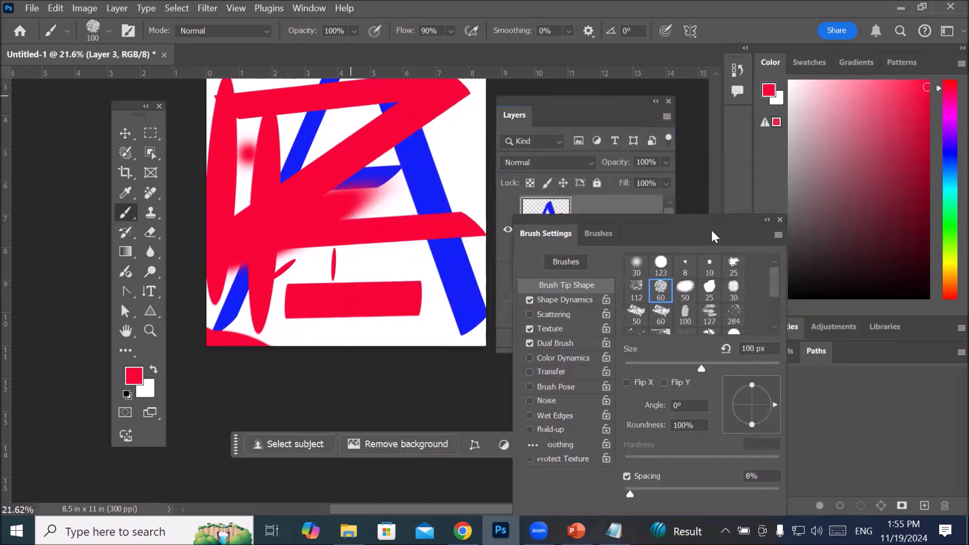
click(766, 222)
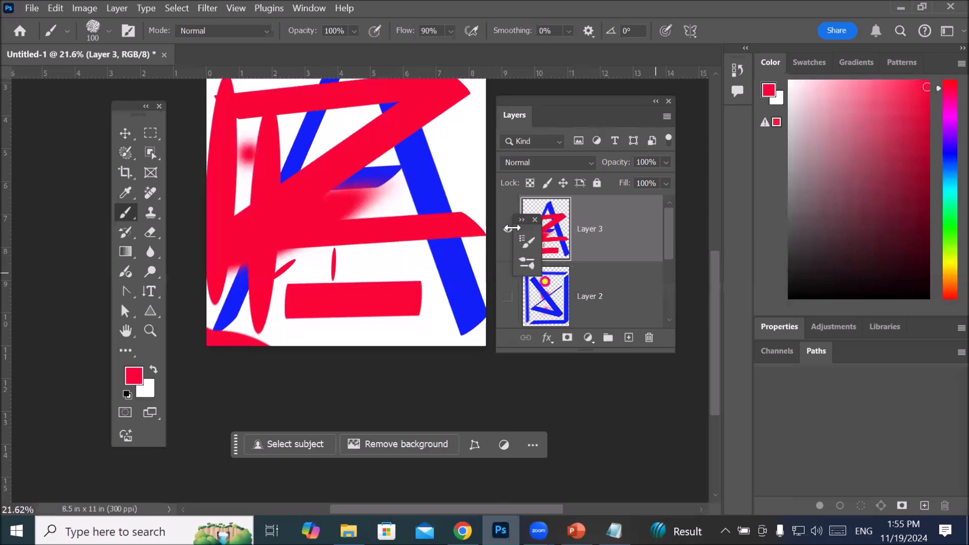
scroll(339, 167, down, 2)
scroll(339, 167, down, 3)
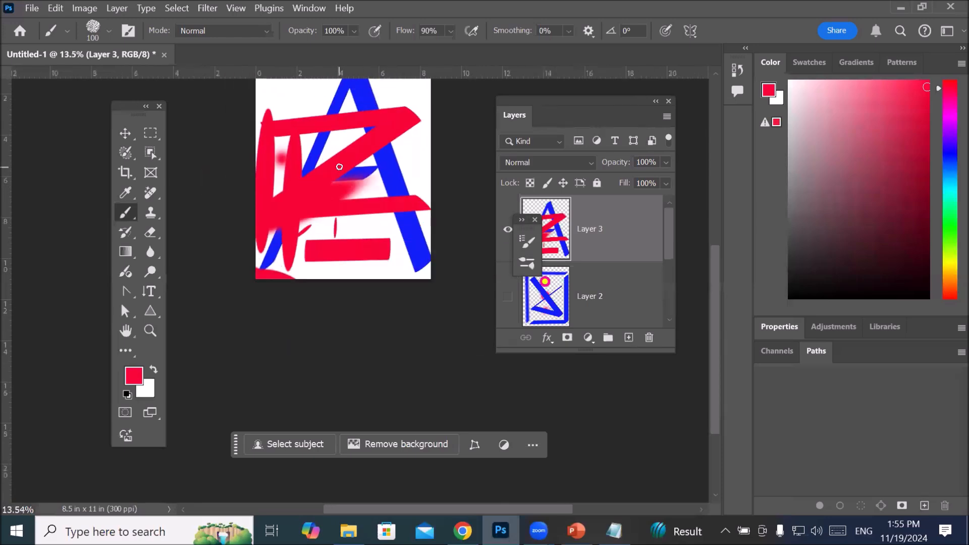
click(566, 230)
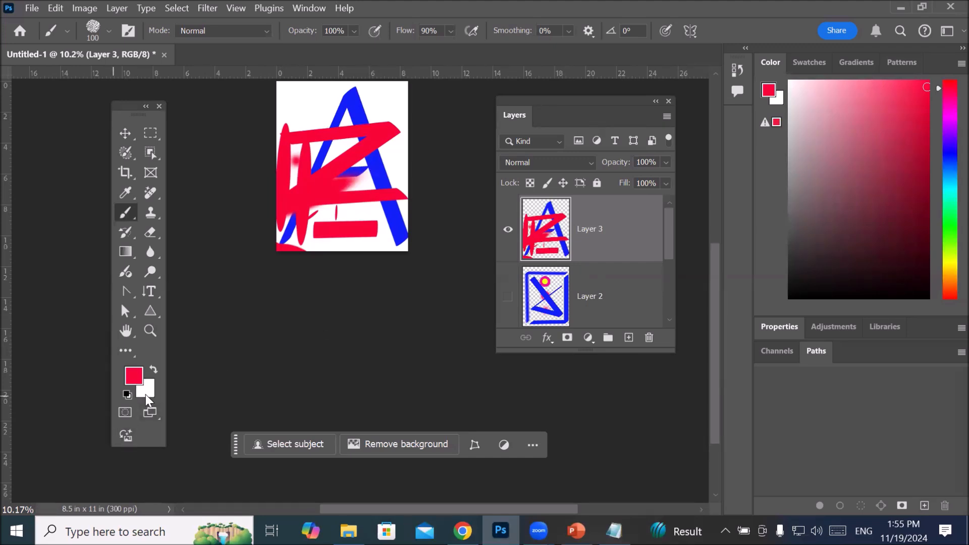
Step: Reset the colours to black and white and fill Layer 3 with the white background colour
click(126, 395)
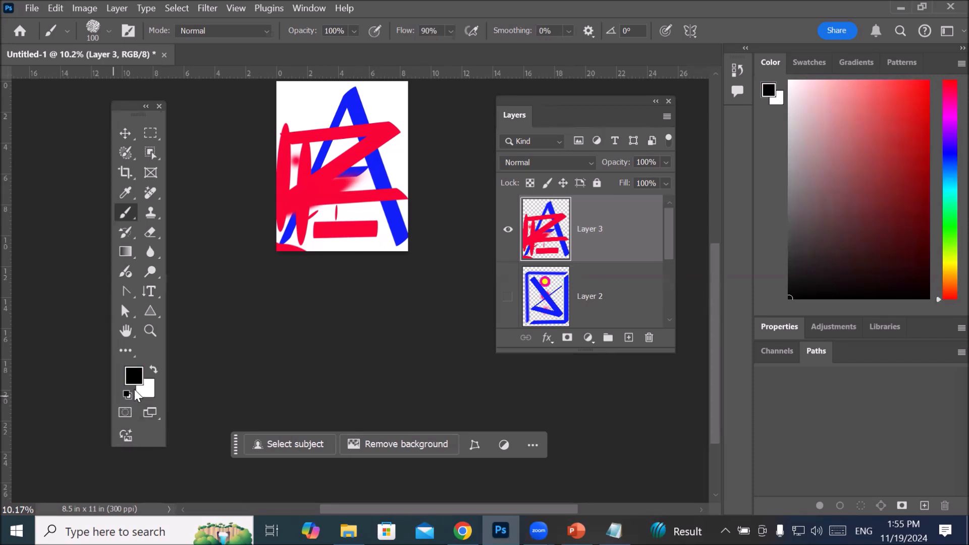
key(alt+BackSpace)
key(ctrl+BackSpace)
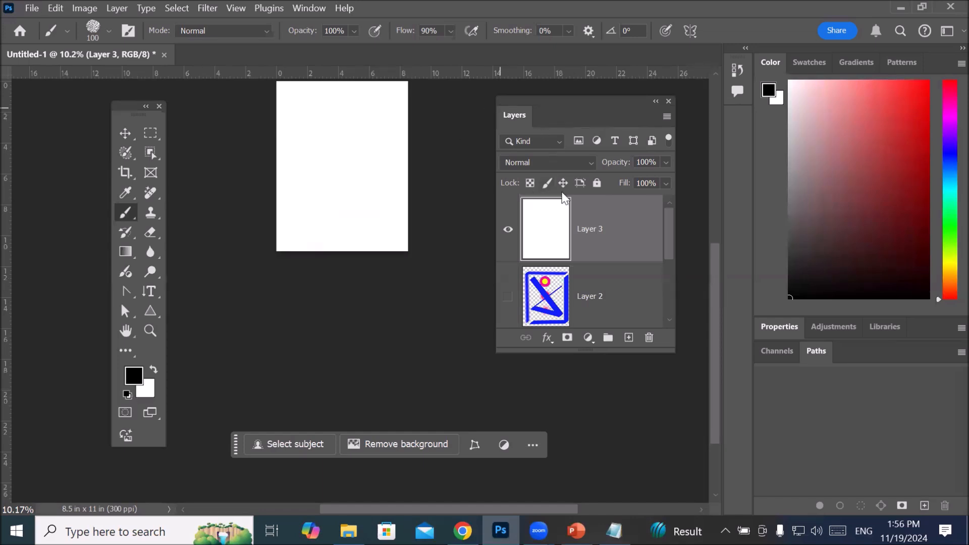
Step: Enlarge the pastel brush to 1300 px and stamp a single black mark near the centre of the page
scroll(565, 195, up, 2)
scroll(328, 148, up, 7)
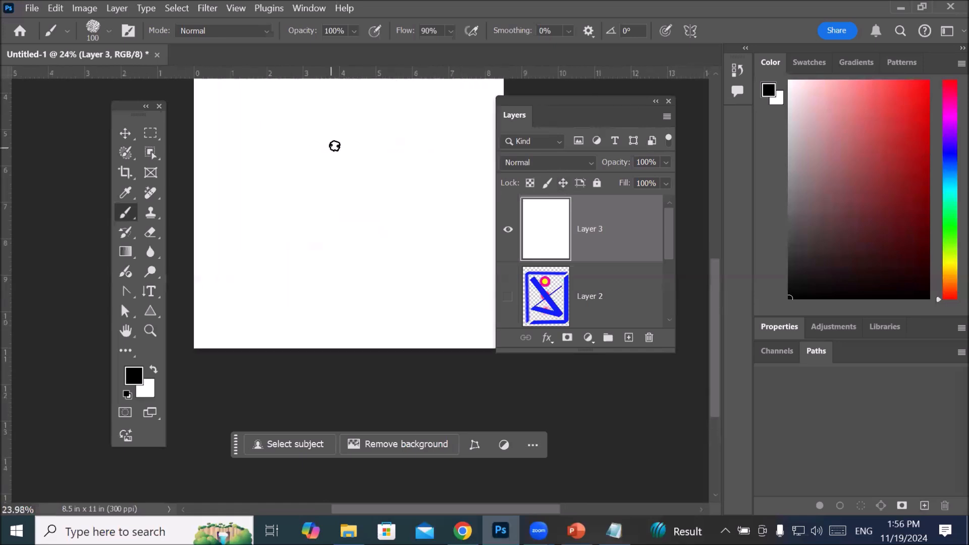
drag(364, 140, 357, 293)
scroll(271, 204, up, 3)
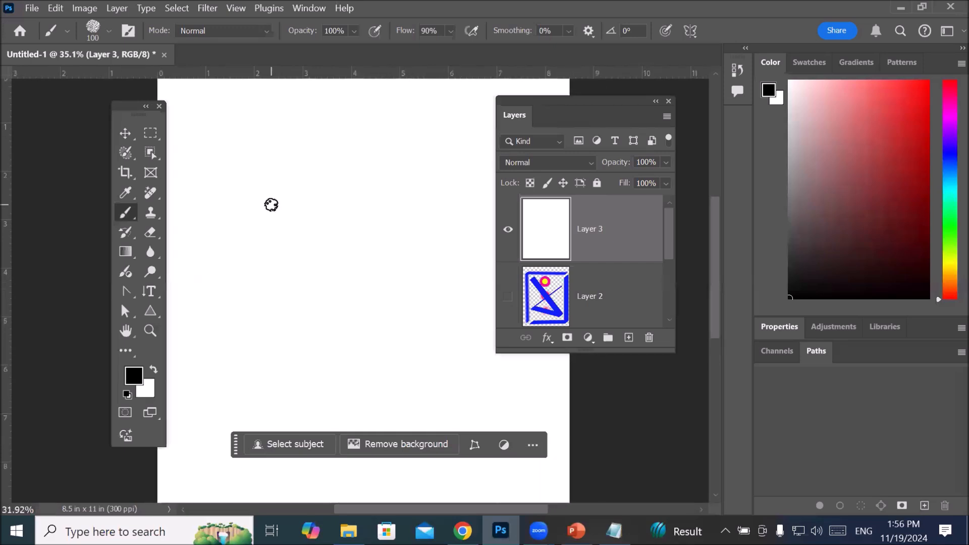
scroll(271, 205, down, 2)
scroll(267, 202, down, 2)
key(bracketright)
key(bracketright)
key(bracketright)
key(bracketright)
key(bracketright)
key(bracketright)
key(bracketright)
key(bracketright)
key(bracketright)
key(bracketright)
key(bracketright)
key(bracketright)
key(bracketright)
key(bracketright)
key(bracketright)
key(bracketright)
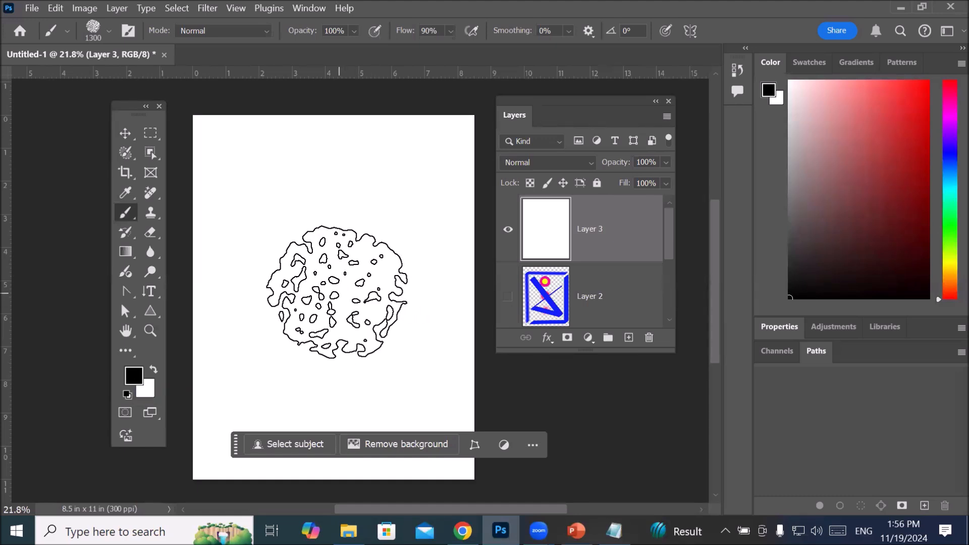
click(338, 291)
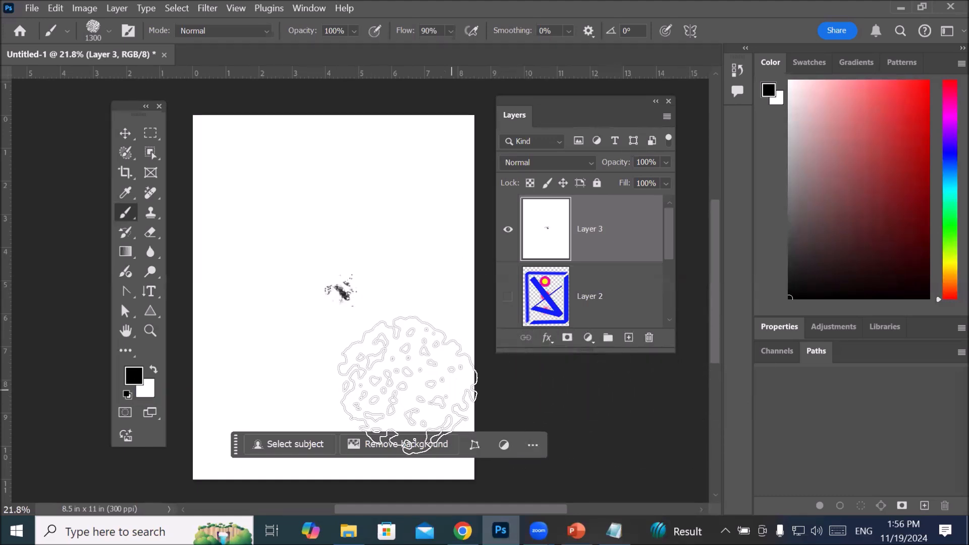
Step: Paint a black textured stroke down the full right edge of the page on Layer 3
scroll(408, 384, up, 5)
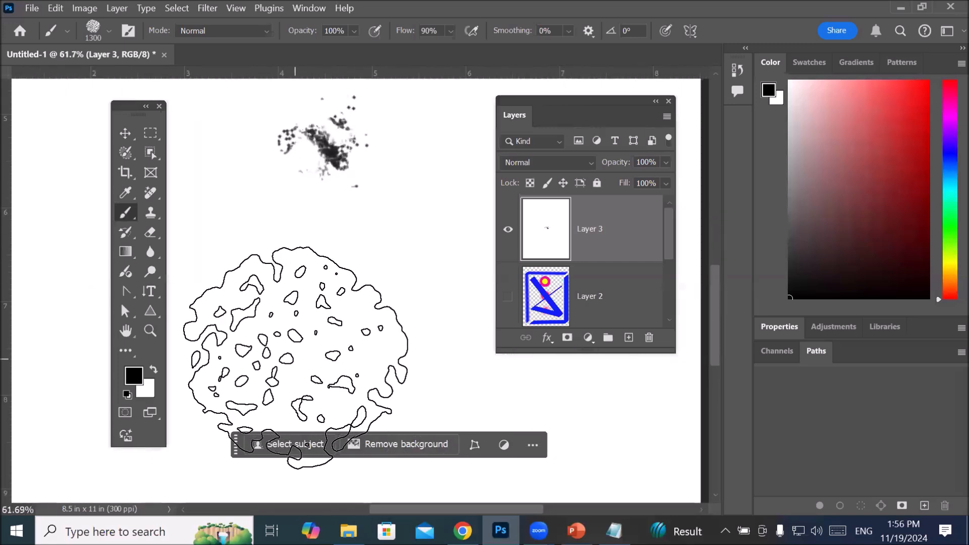
scroll(295, 357, down, 5)
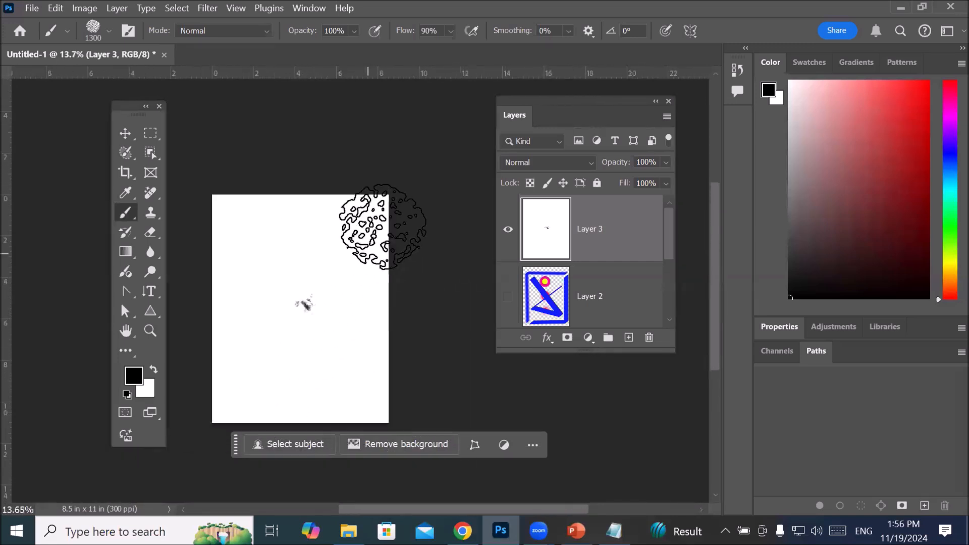
mouse_move(382, 228)
mouse_down()
mouse_move(376, 314)
mouse_move(404, 432)
mouse_move(348, 404)
mouse_up()
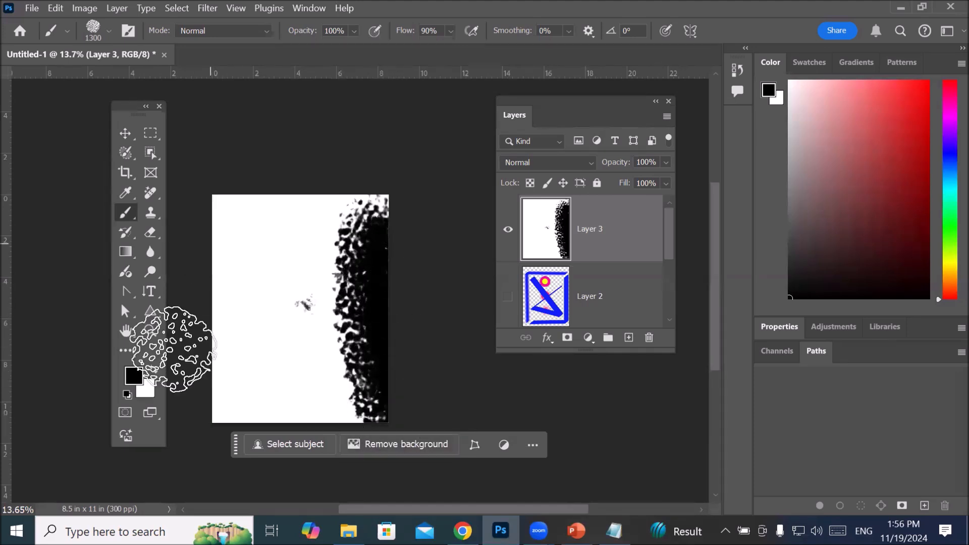
Step: Change the foreground colour to bright red and paint a textured stroke down the page's left edge
click(133, 376)
click(459, 261)
click(661, 245)
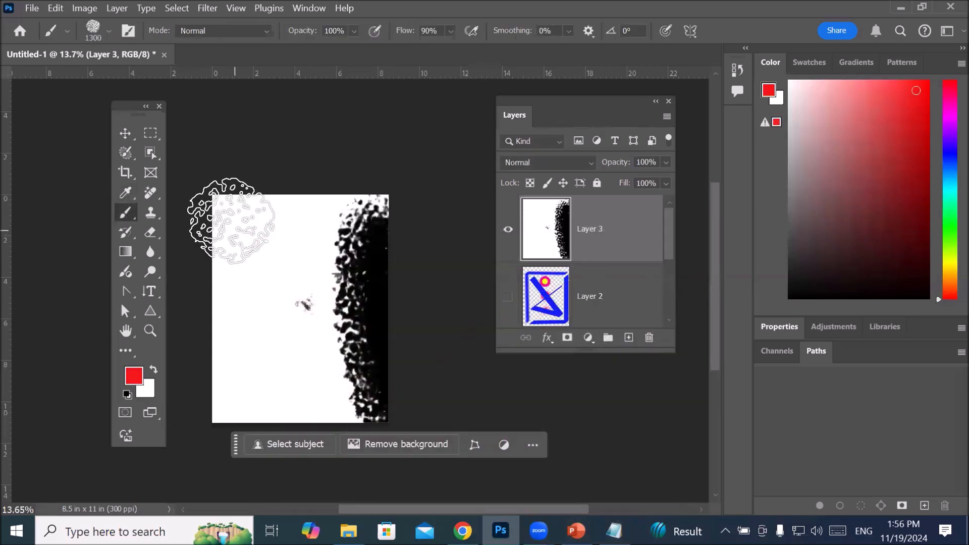
drag(232, 217, 217, 444)
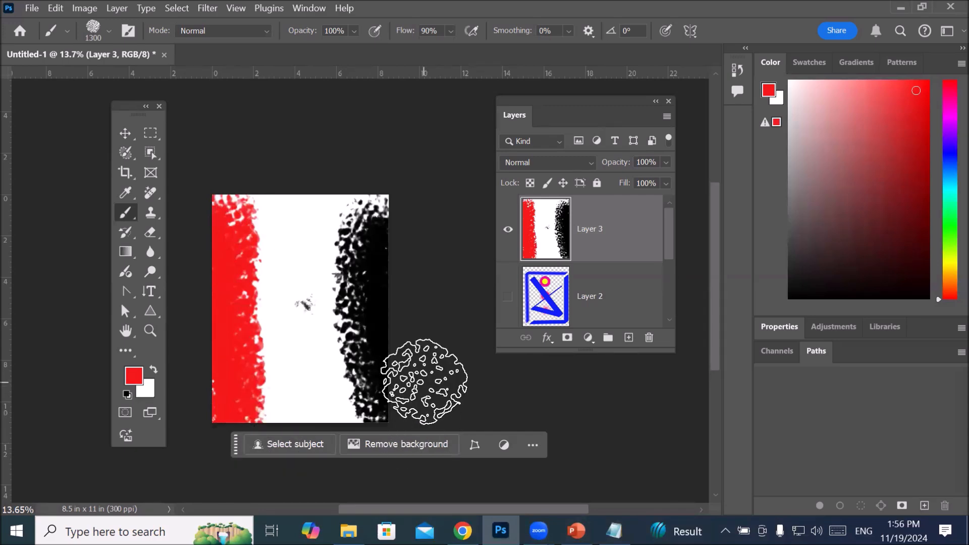
scroll(411, 357, up, 3)
scroll(281, 379, down, 3)
scroll(250, 368, up, 1)
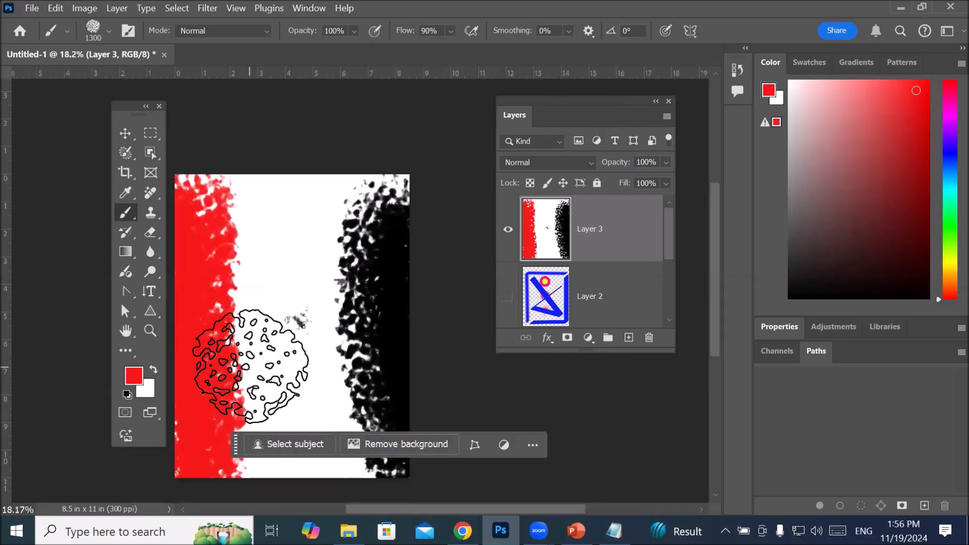
Step: Place the Actor- (4) image from the Transparent PNG folder as an embedded layer over the painted background and commit it
click(29, 9)
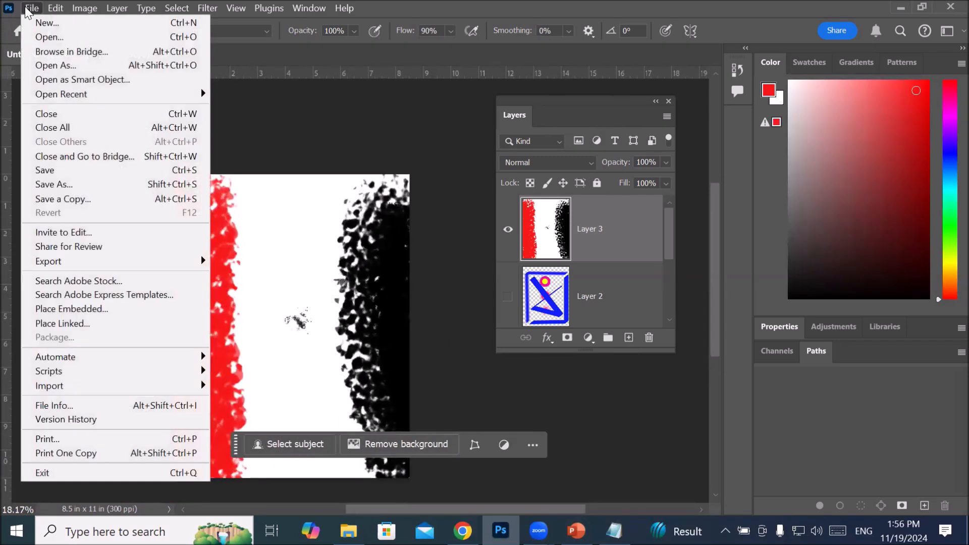
click(115, 310)
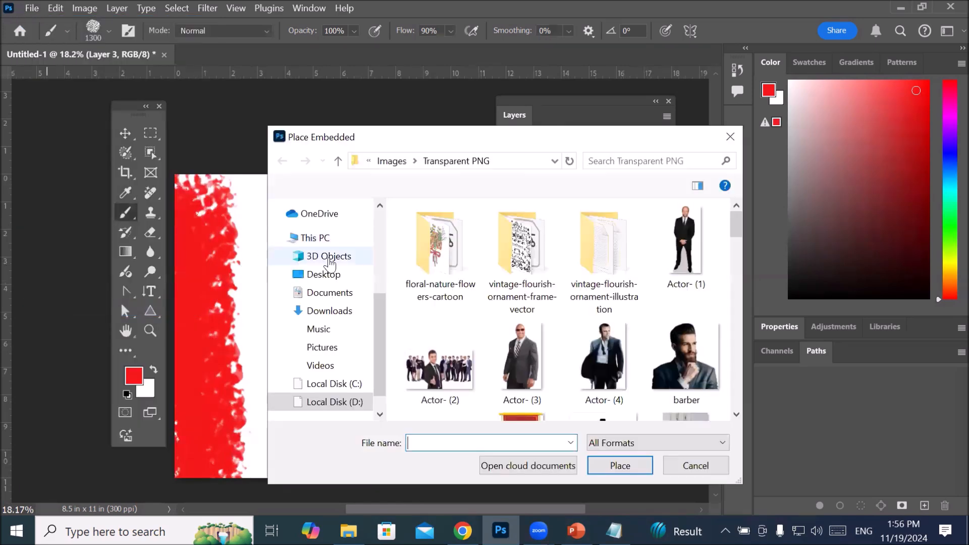
click(626, 356)
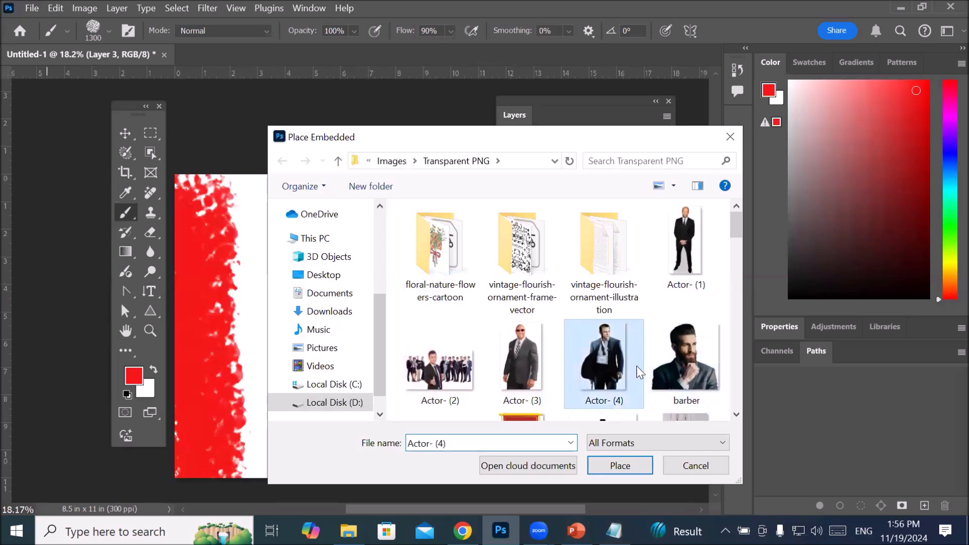
click(618, 464)
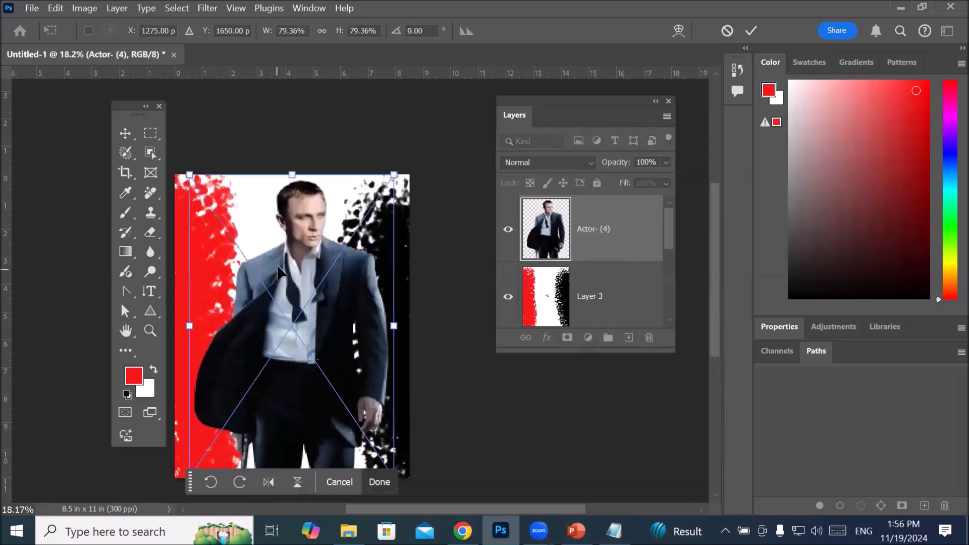
scroll(390, 327, down, 2)
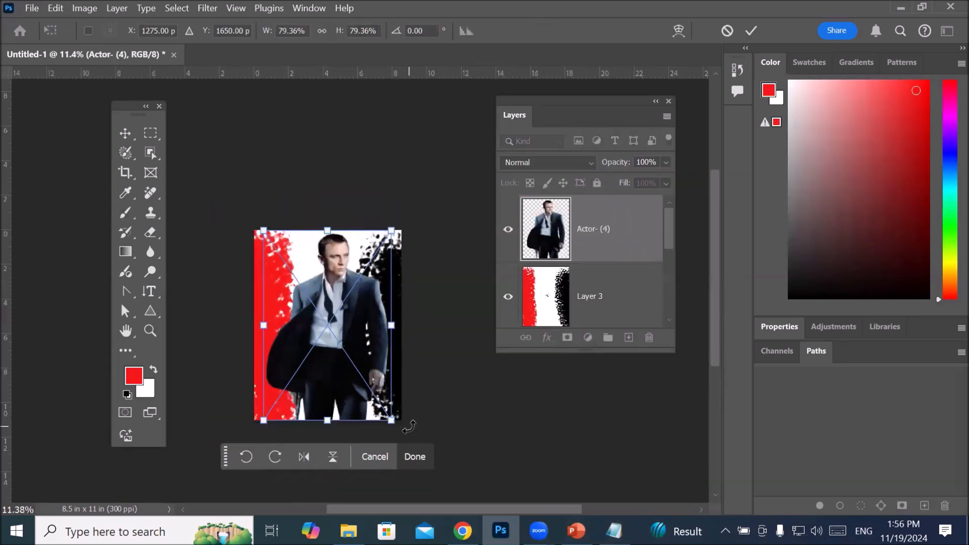
scroll(353, 435, up, 4)
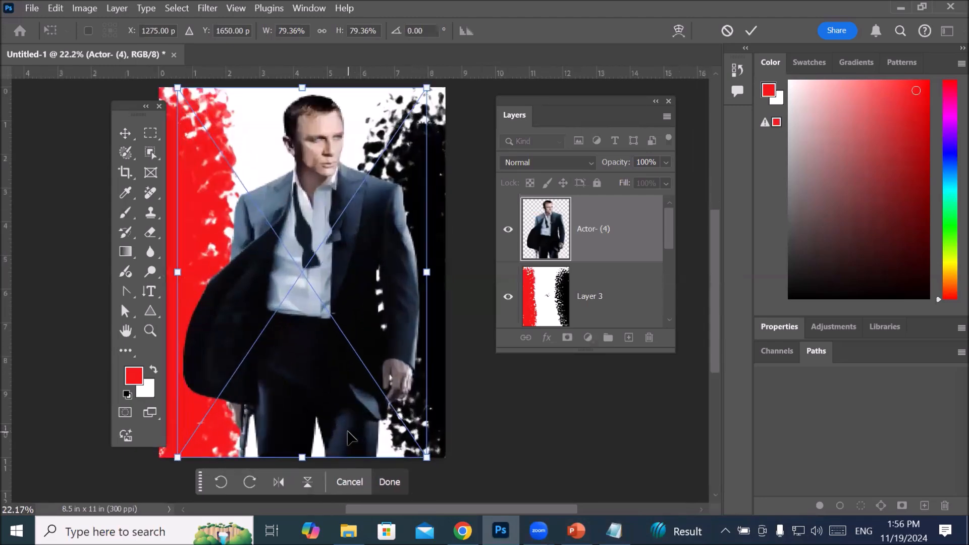
click(751, 31)
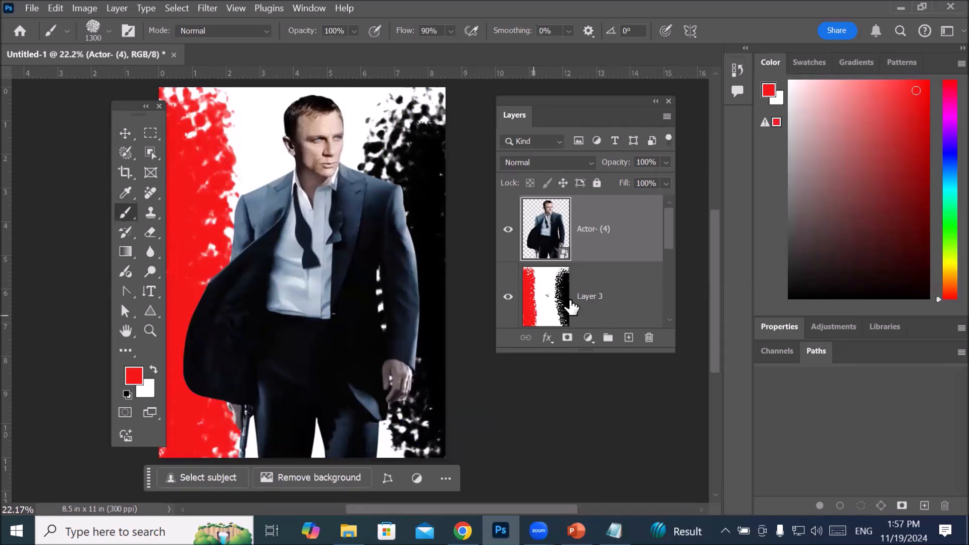
Step: Fill Layer 3 with the white background colour, covering the red and black strokes behind the actor
click(544, 296)
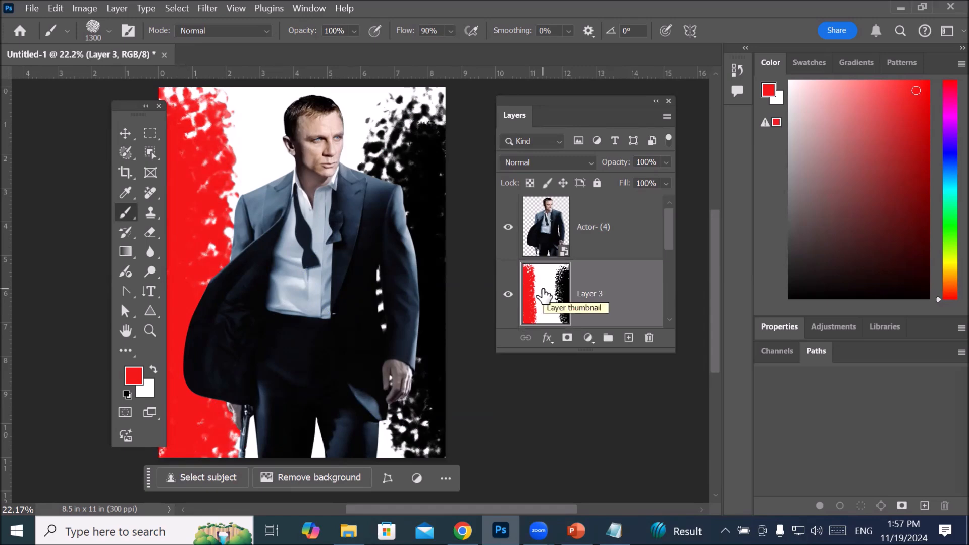
key(ctrl+BackSpace)
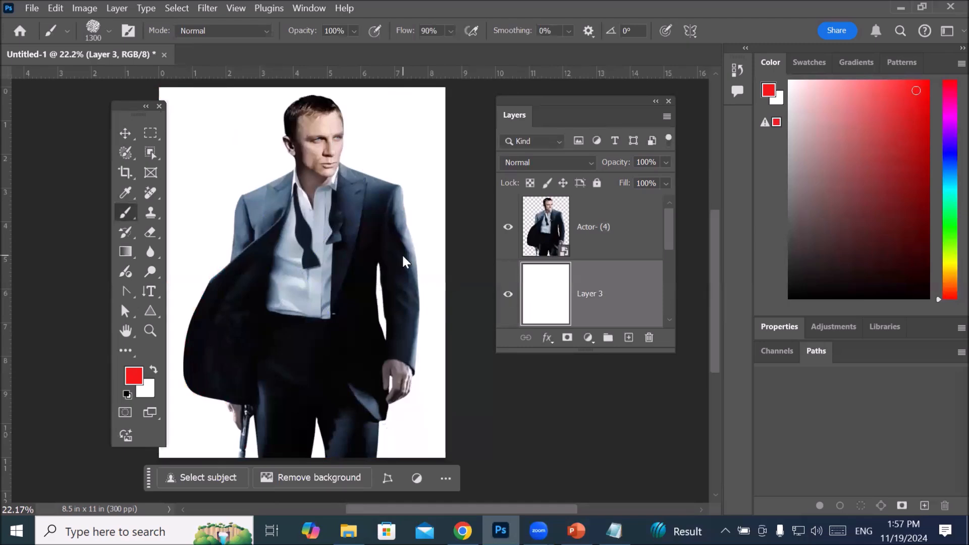
Step: Expand the General and Dry Media brush groups in the preset picker and look through their brushes
click(110, 31)
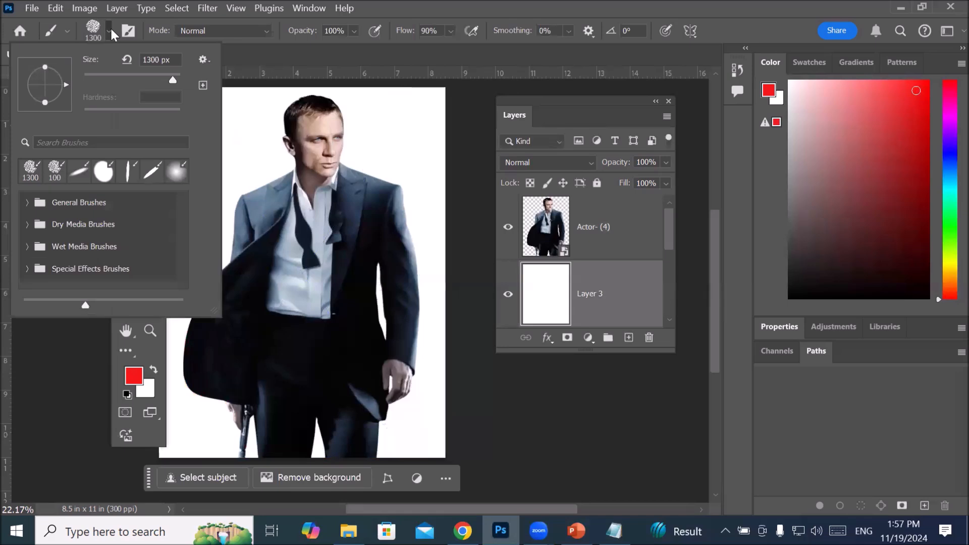
click(27, 204)
mouse_move(184, 213)
mouse_down()
mouse_move(176, 268)
mouse_move(104, 270)
mouse_up()
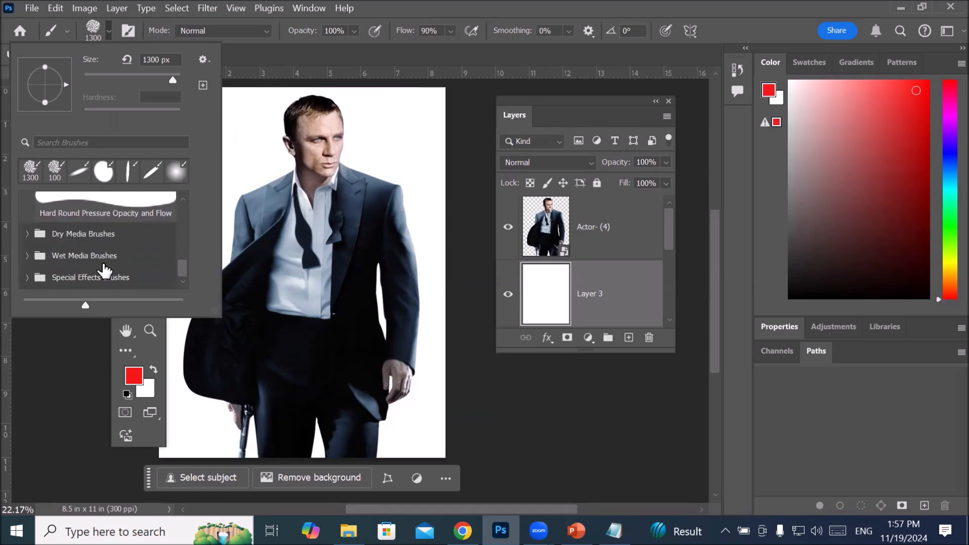
click(27, 234)
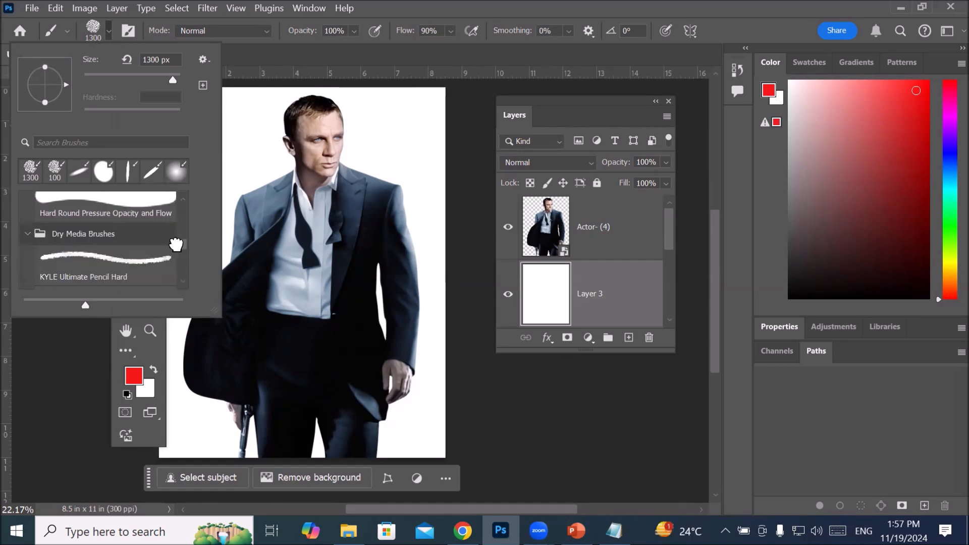
drag(182, 247, 185, 259)
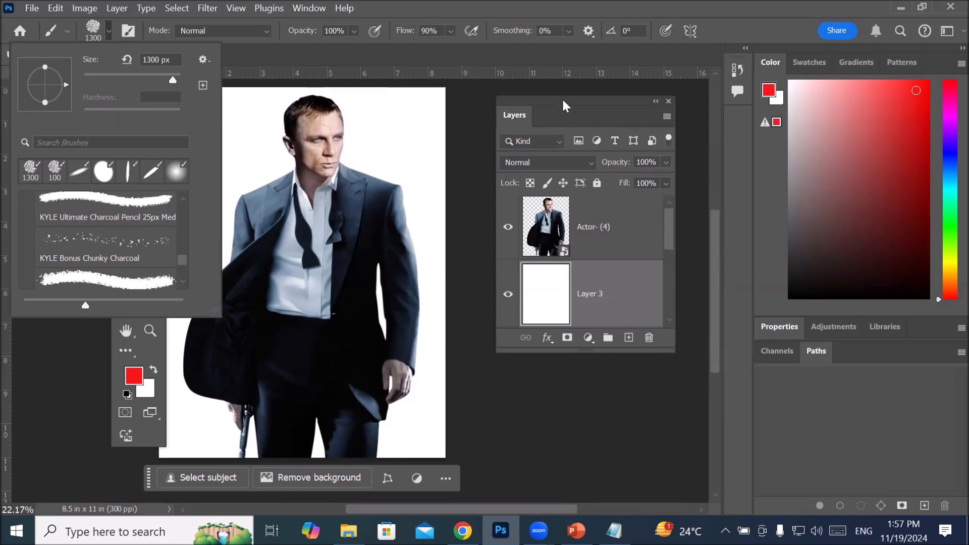
Step: Move the Layers panel lower, expand the collapsed brush panel group, and compare Brush Settings with the Brushes preset list
mouse_move(562, 100)
mouse_down()
mouse_move(577, 244)
mouse_move(488, 276)
mouse_move(592, 297)
mouse_move(610, 279)
mouse_up()
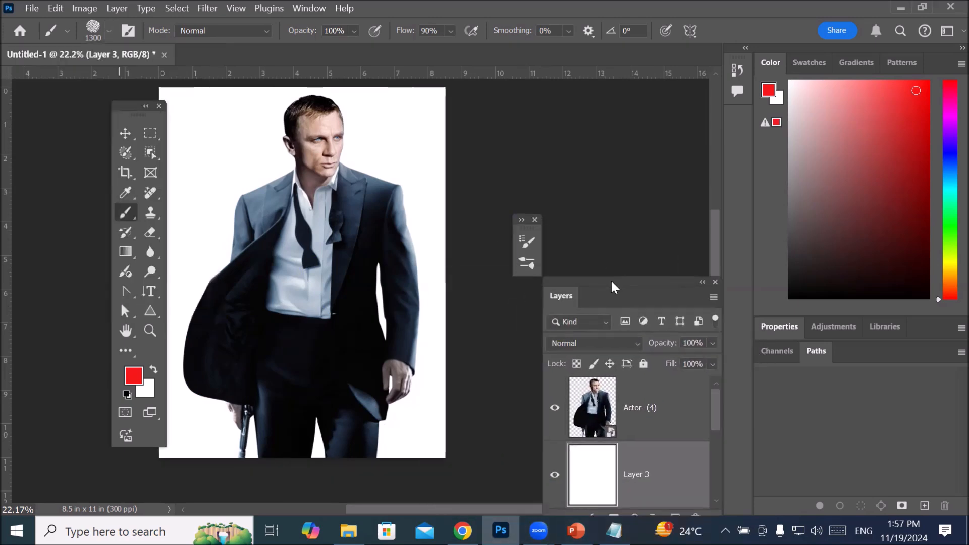
click(524, 220)
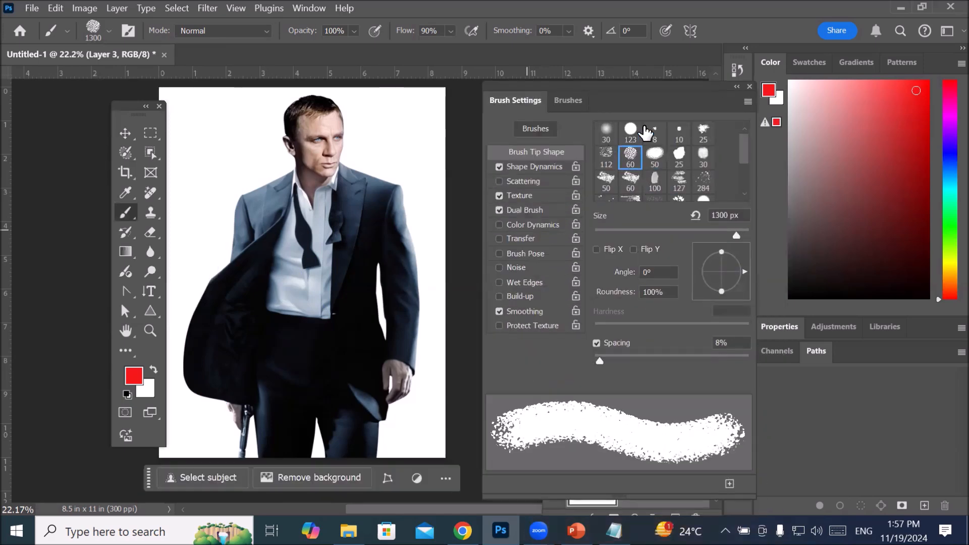
click(572, 99)
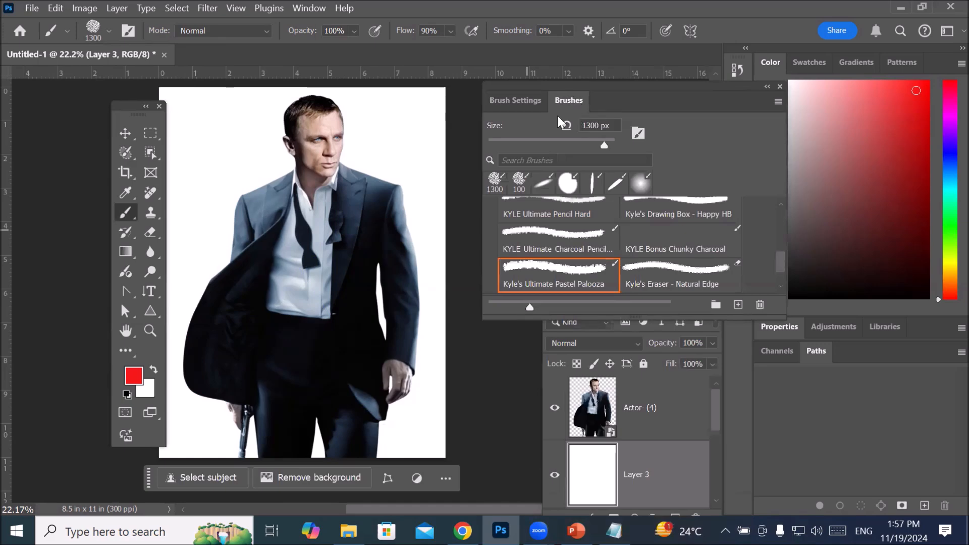
click(511, 102)
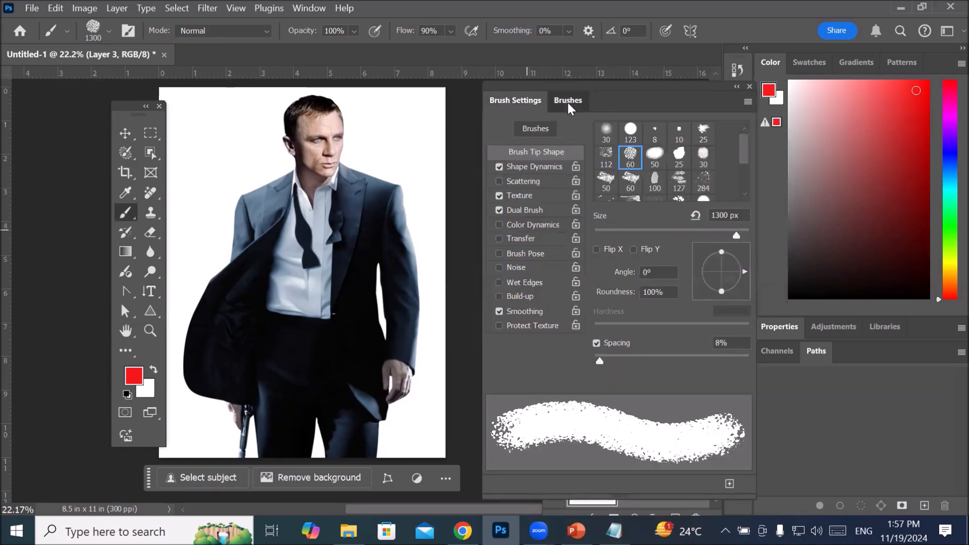
click(567, 101)
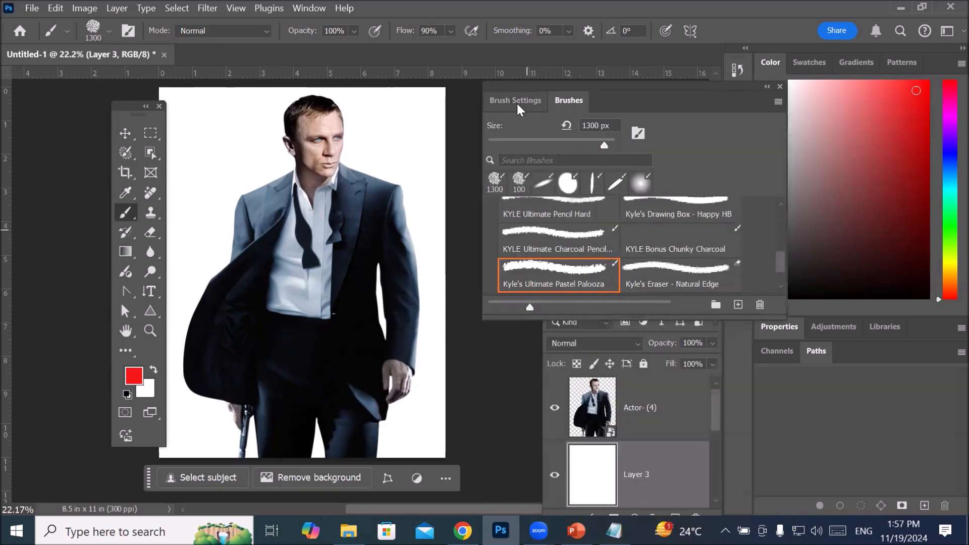
click(516, 101)
click(561, 101)
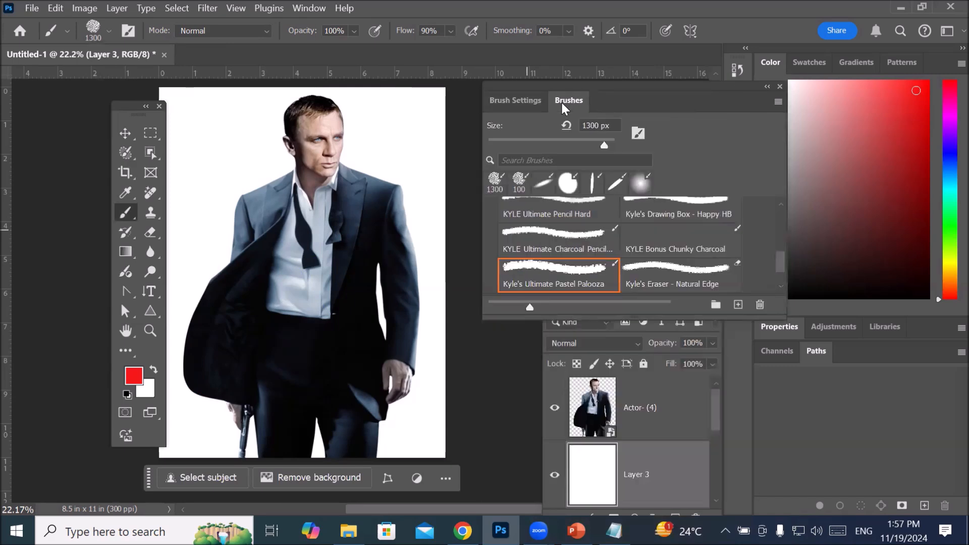
Step: Expand the Wet Media Brushes group and choose the Kyle's Paintbox - Wet Blender 50 preset
scroll(571, 257, down, 2)
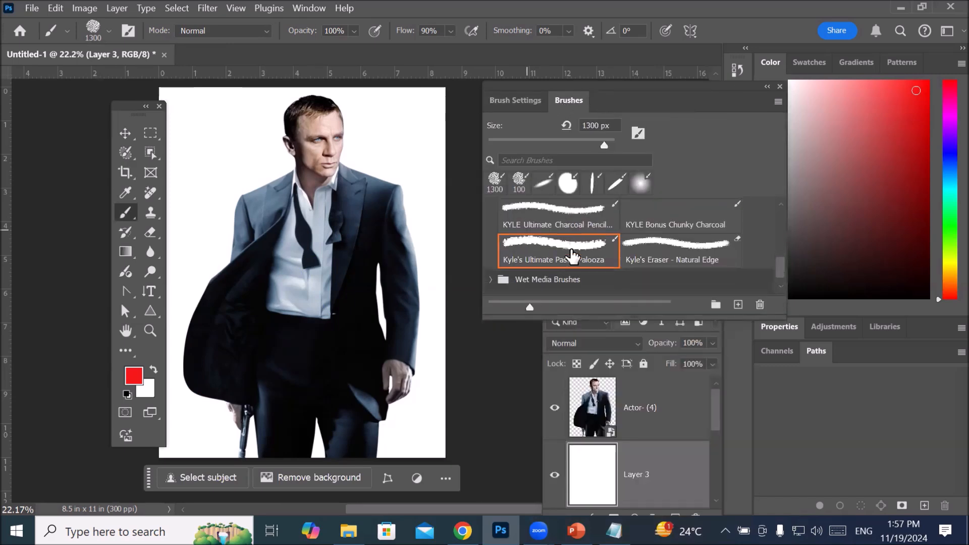
scroll(572, 256, up, 1)
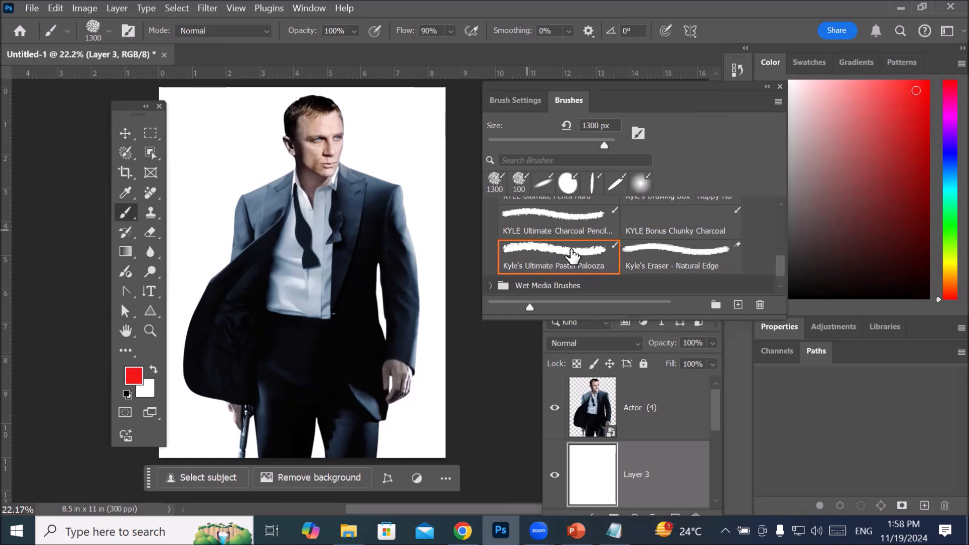
scroll(547, 222, down, 1)
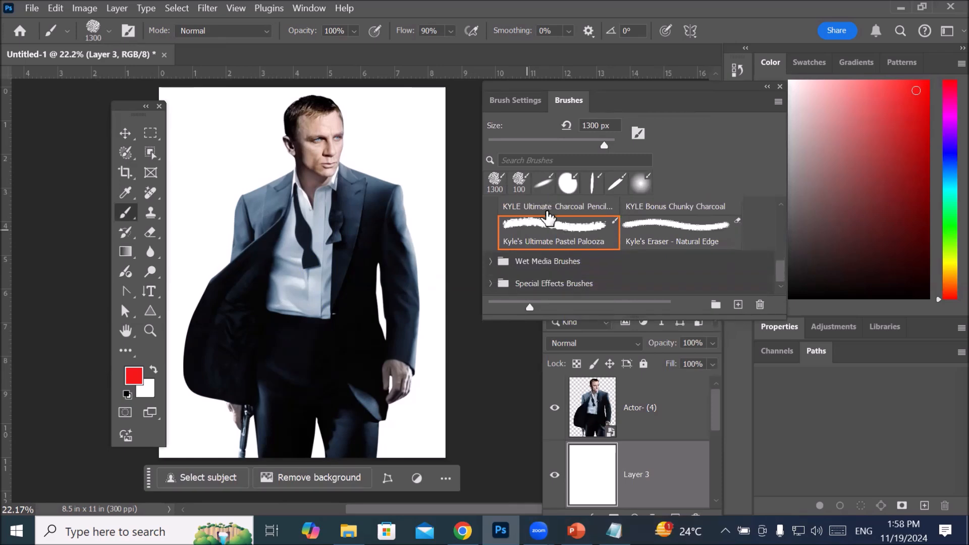
click(491, 261)
scroll(587, 262, down, 1)
scroll(587, 262, down, 4)
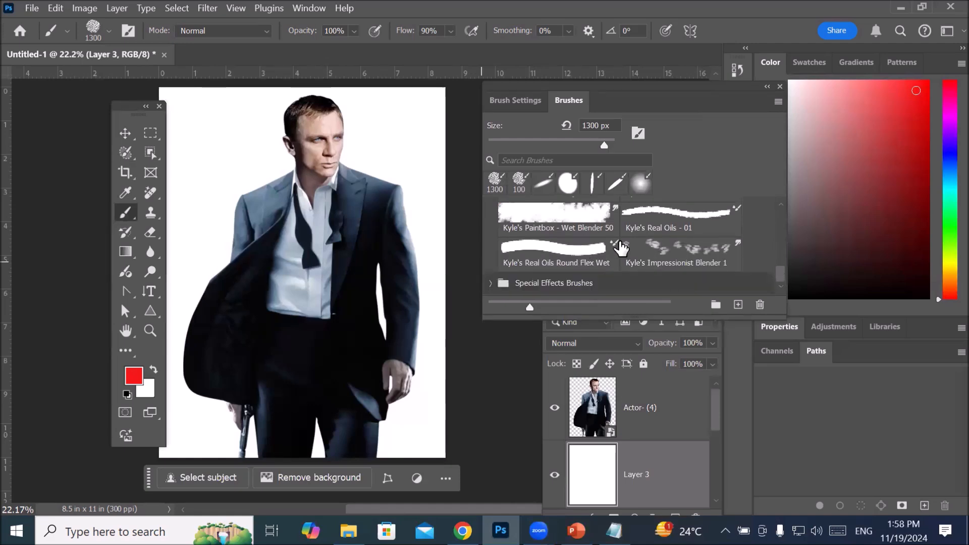
click(584, 217)
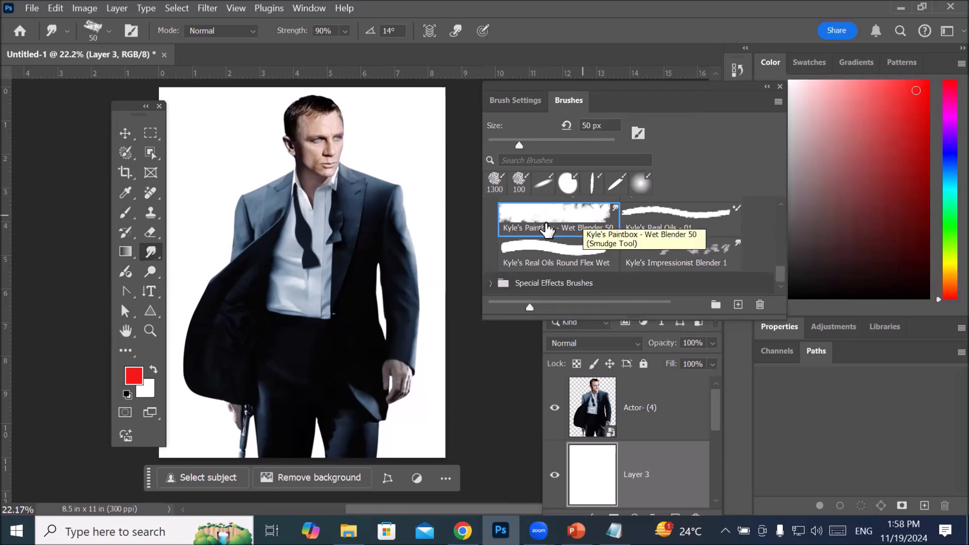
Step: Try the 100 px tip and the 284 px spatter tip in the brush tip shape settings
click(516, 101)
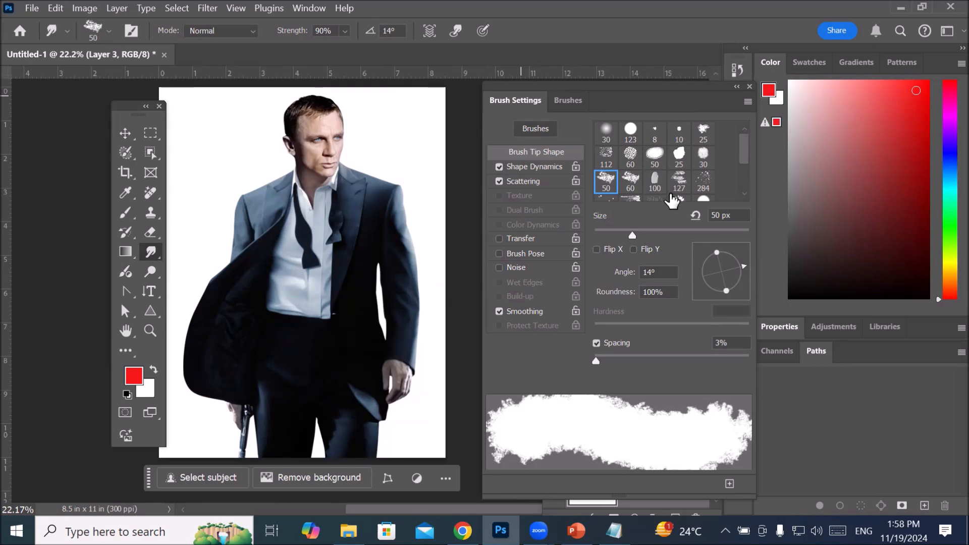
click(655, 180)
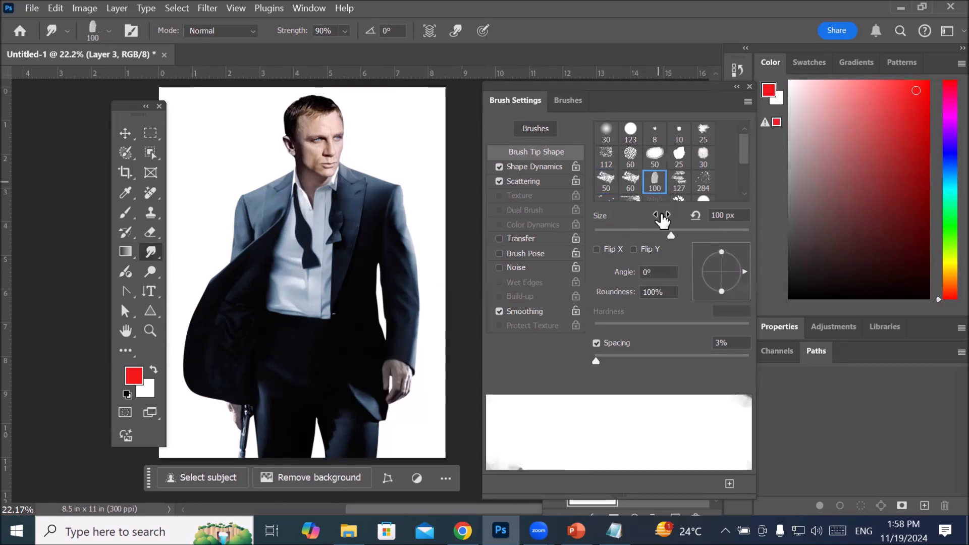
click(704, 186)
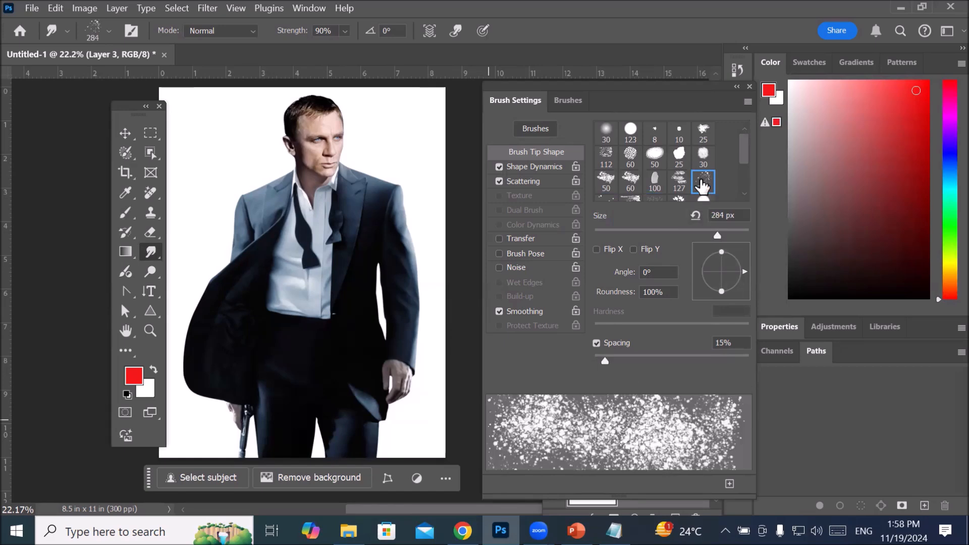
Step: Expand the Special Effects Brushes group and try its spatter, concept and Screentones 38 presets, finishing on Kyle's Concept Brushes foliage preset
click(566, 99)
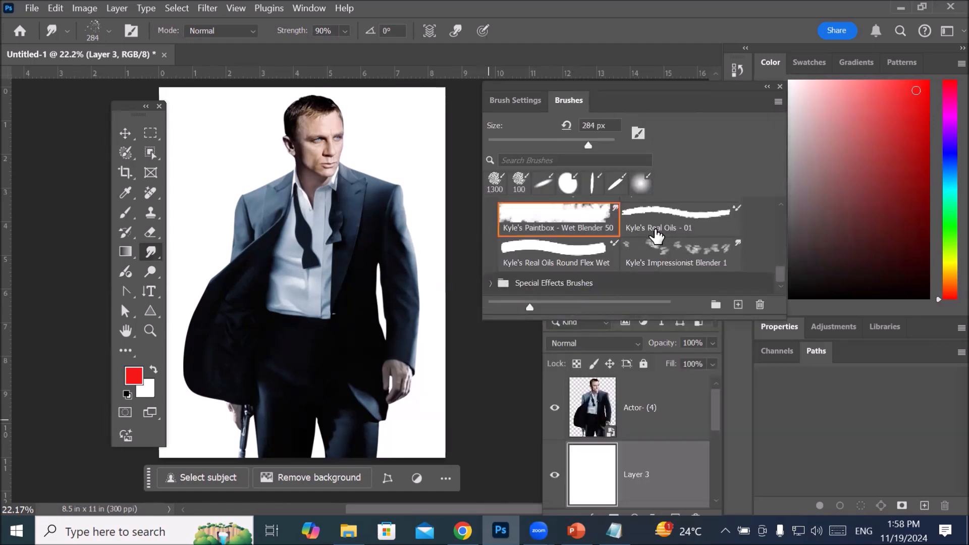
click(490, 283)
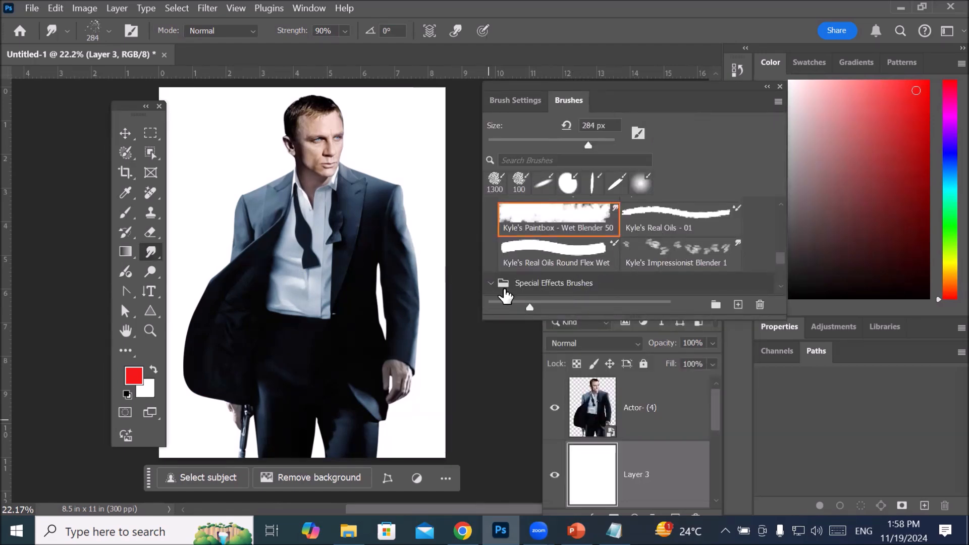
drag(782, 256, 783, 283)
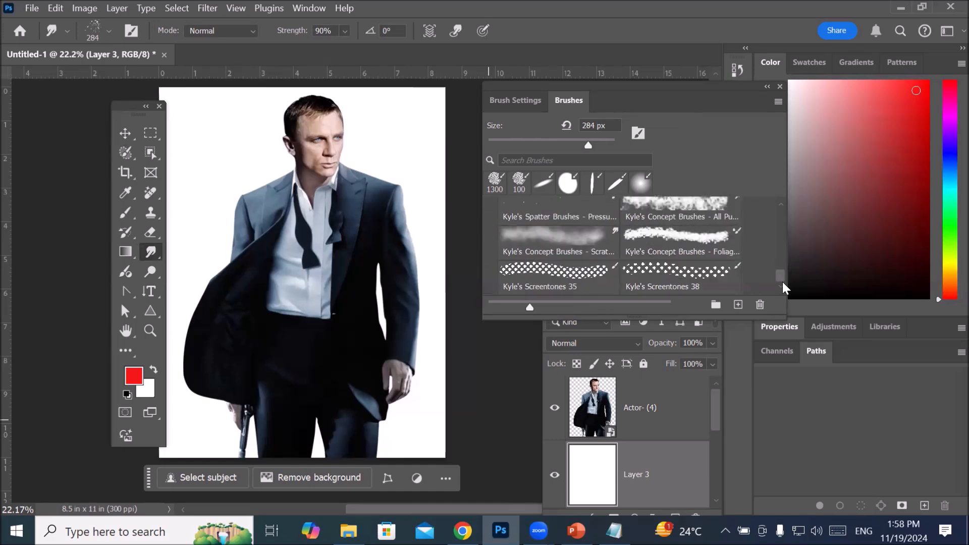
click(698, 207)
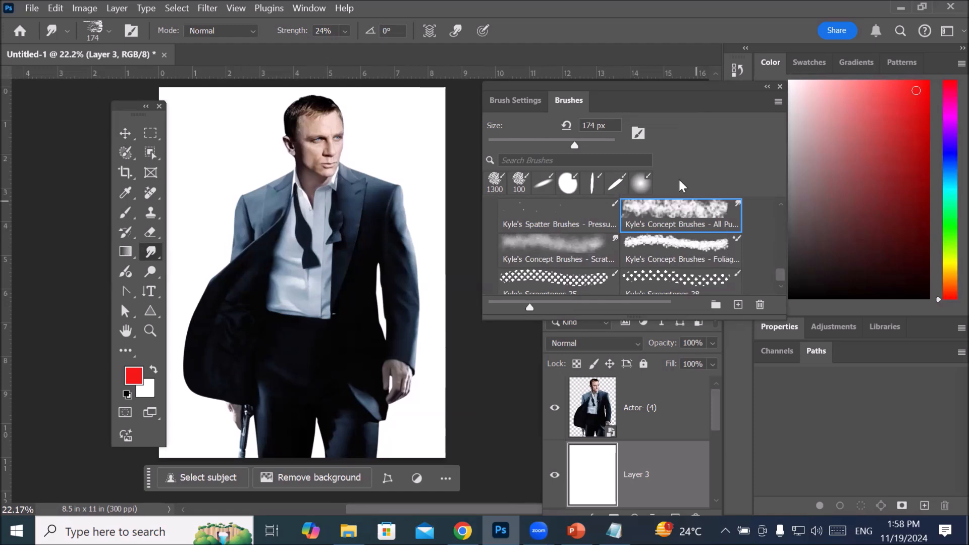
click(559, 217)
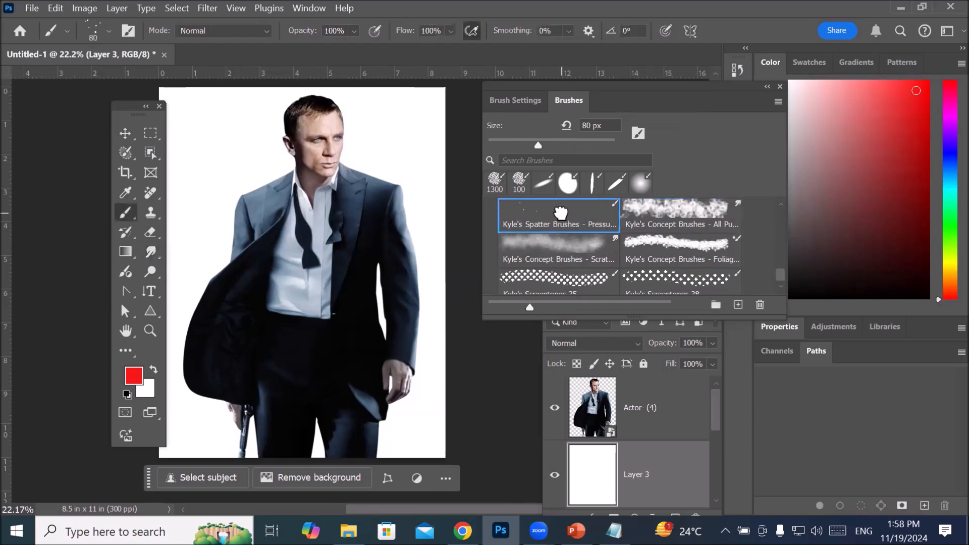
click(564, 246)
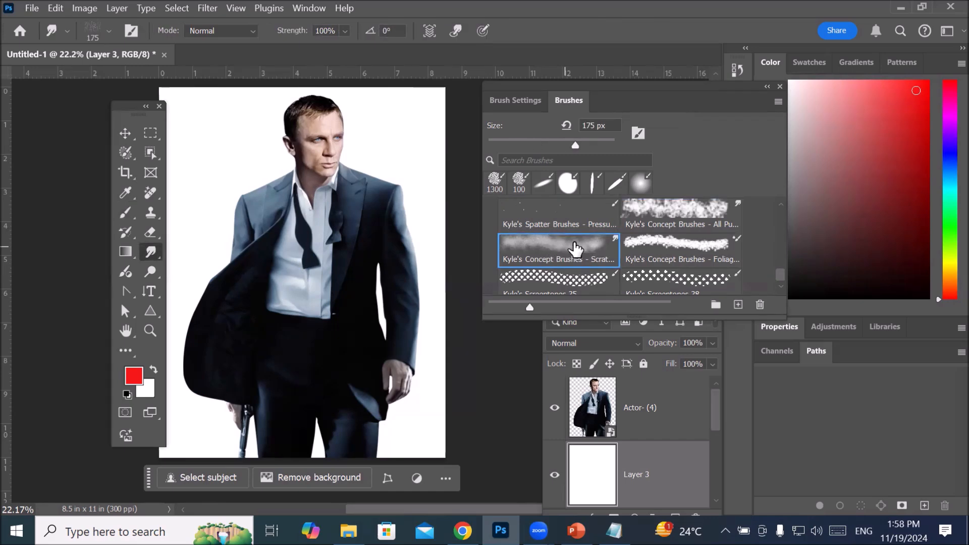
click(661, 266)
click(655, 273)
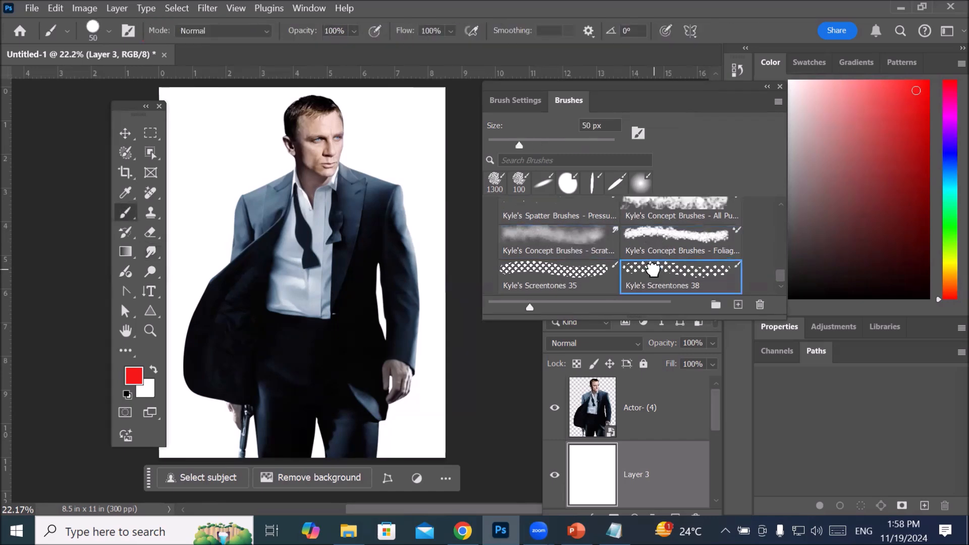
click(661, 241)
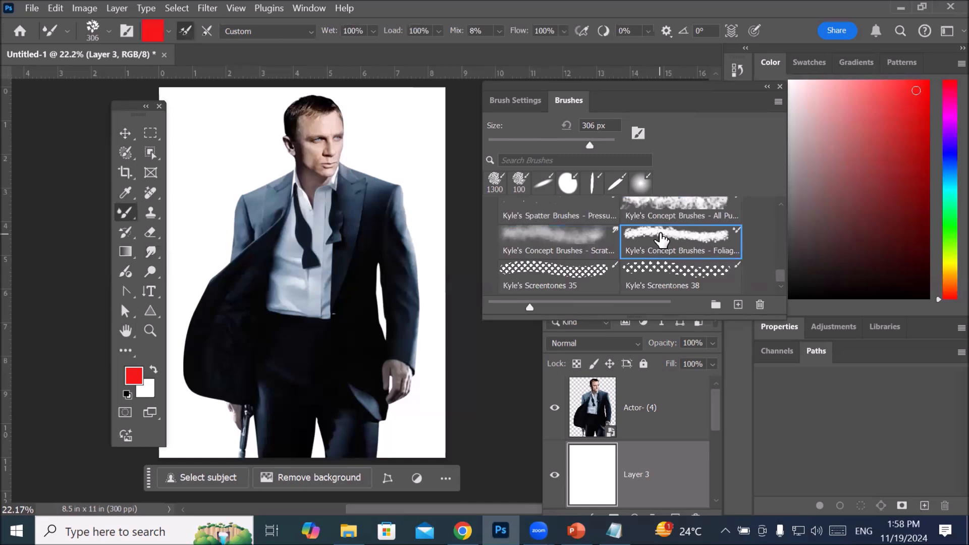
Step: Open the brush tip shape settings and set the 306 px foliage tip's spacing to 149%
click(512, 101)
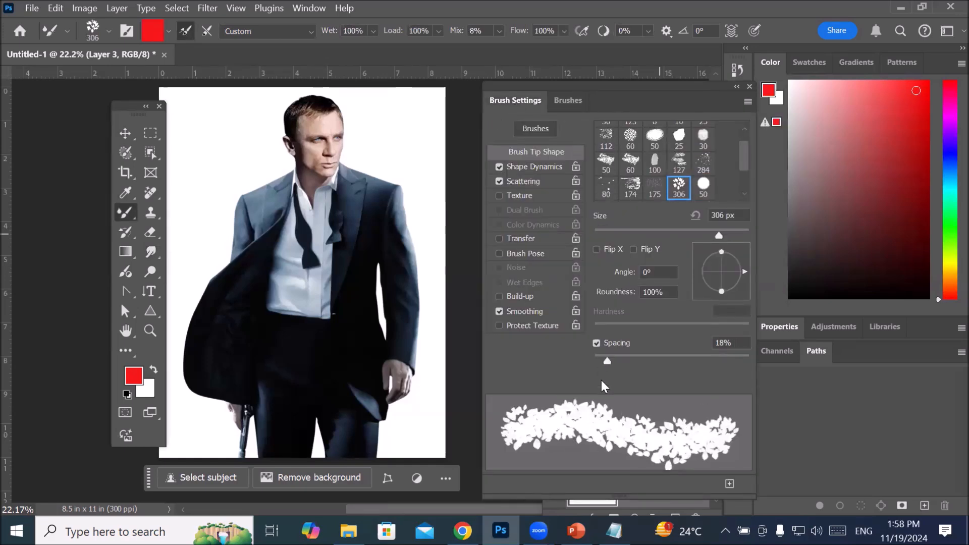
drag(607, 360, 691, 347)
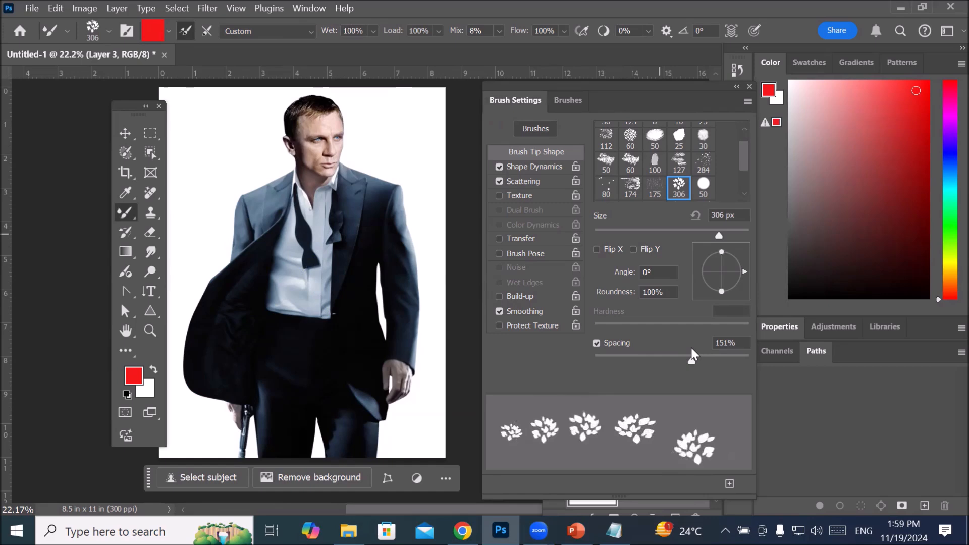
drag(692, 347, 692, 347)
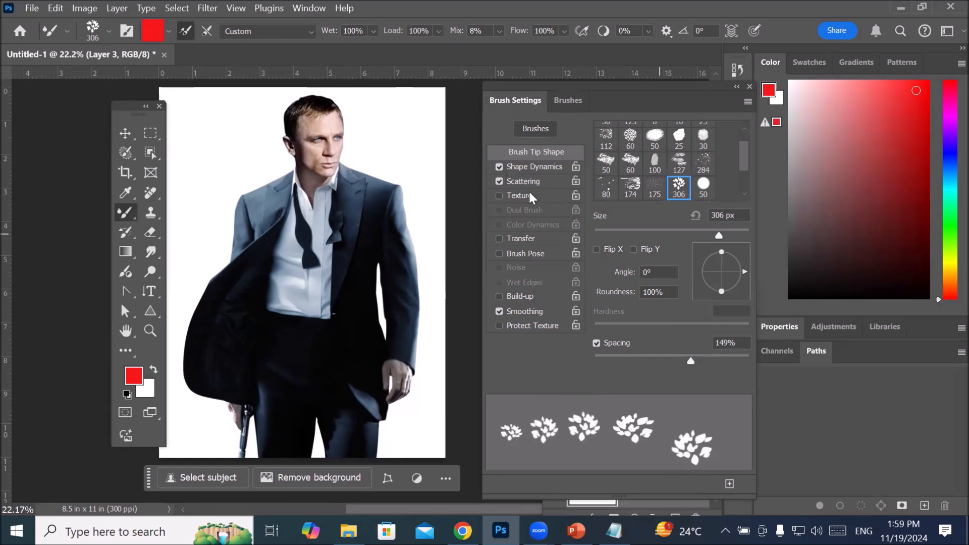
Step: Compare the stroke with and without Shape Dynamics, disable Shape Dynamics and Scattering, and set the spacing to 108%
click(499, 167)
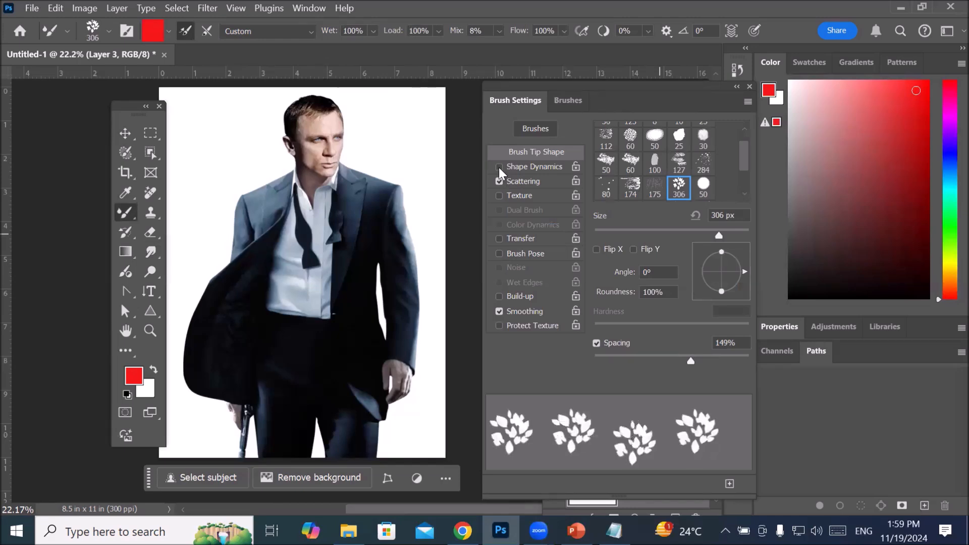
click(499, 167)
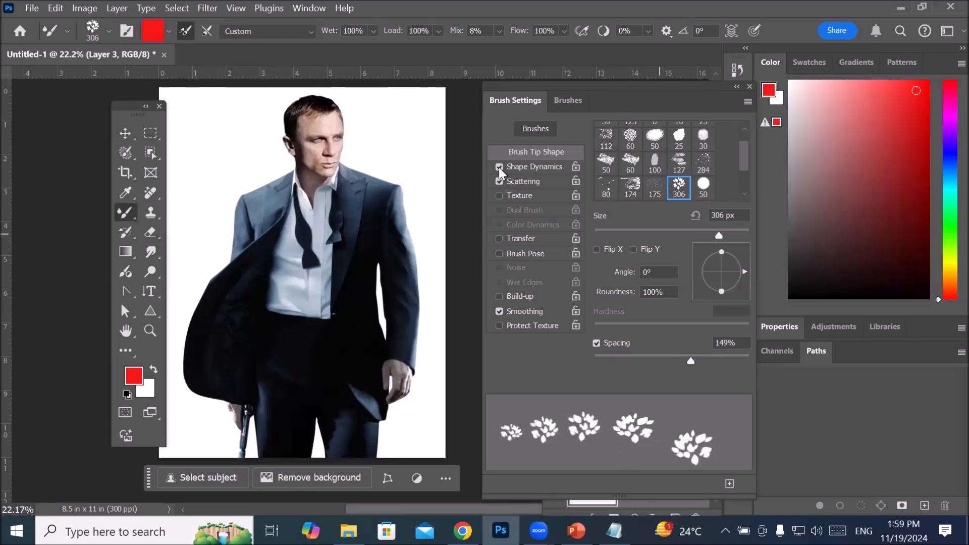
click(499, 167)
click(499, 167)
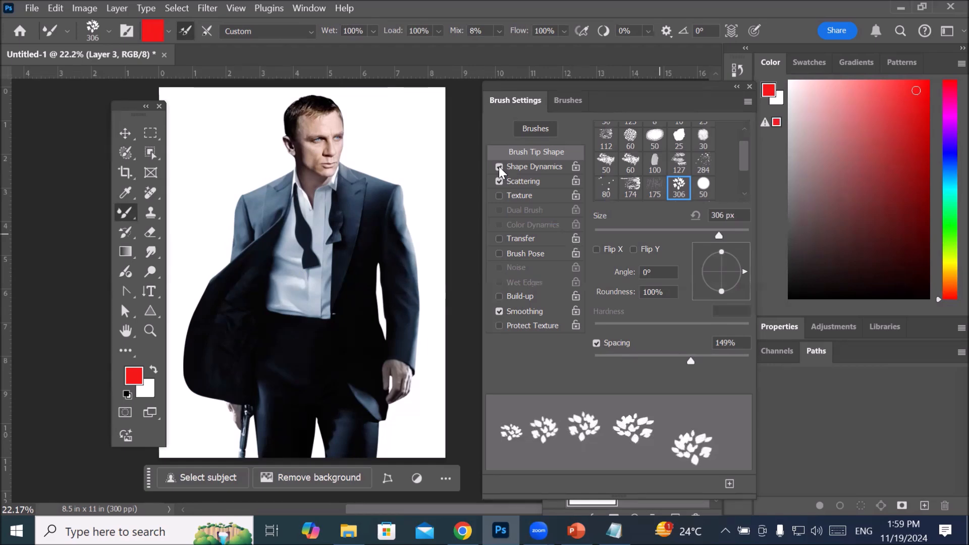
click(500, 167)
click(499, 180)
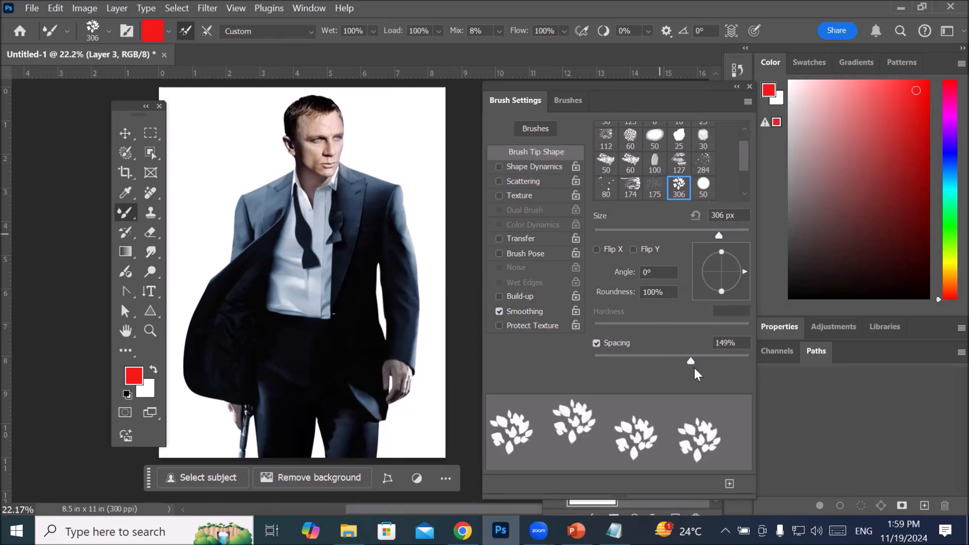
mouse_move(695, 359)
mouse_down()
mouse_move(720, 358)
mouse_move(622, 374)
mouse_move(678, 371)
mouse_up()
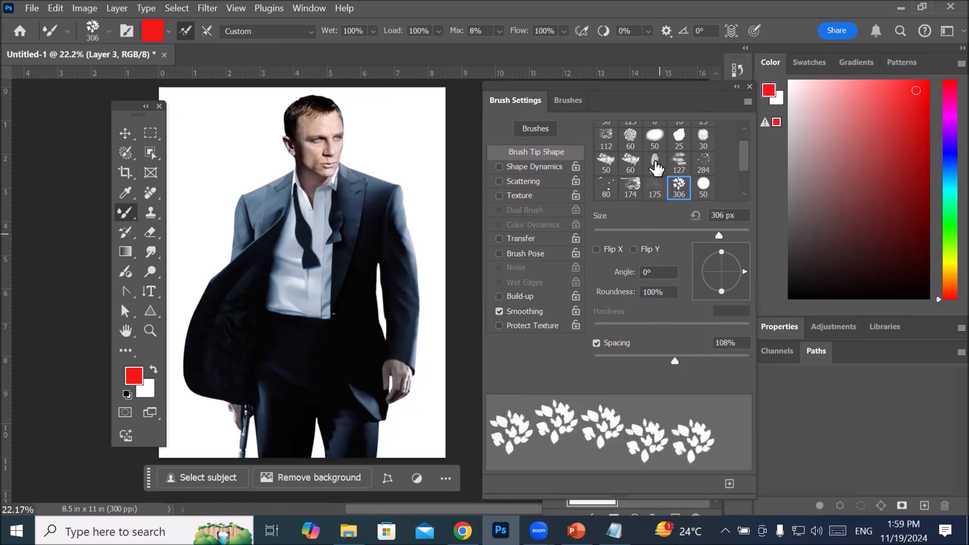
Step: Try the soft oval 50 px tip at 145% spacing, and choose the 174 px textured tip with 178% spacing
click(655, 136)
mouse_move(593, 361)
mouse_down()
mouse_move(726, 359)
mouse_move(662, 356)
mouse_move(604, 357)
mouse_move(731, 367)
mouse_move(608, 369)
mouse_move(722, 368)
mouse_move(612, 372)
mouse_move(691, 373)
mouse_up()
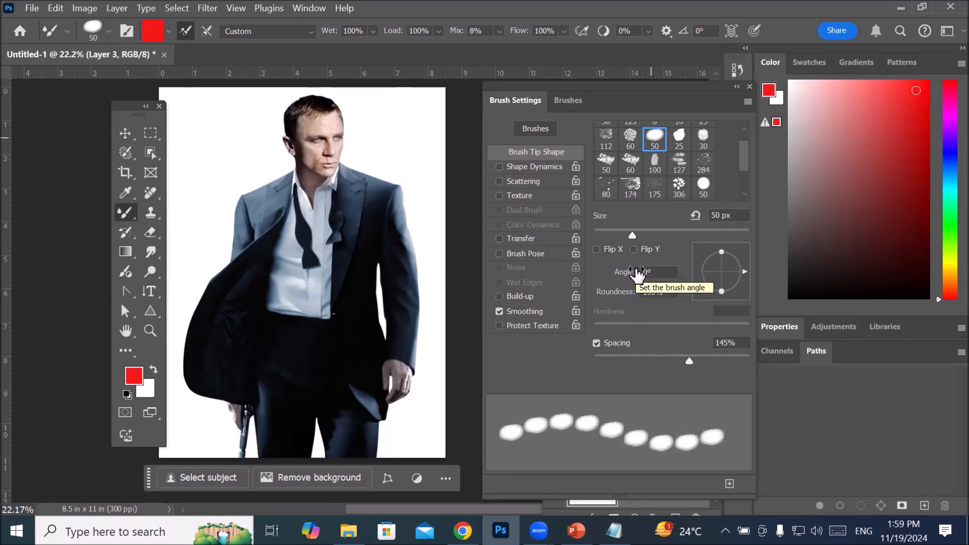
click(629, 188)
drag(602, 358, 702, 364)
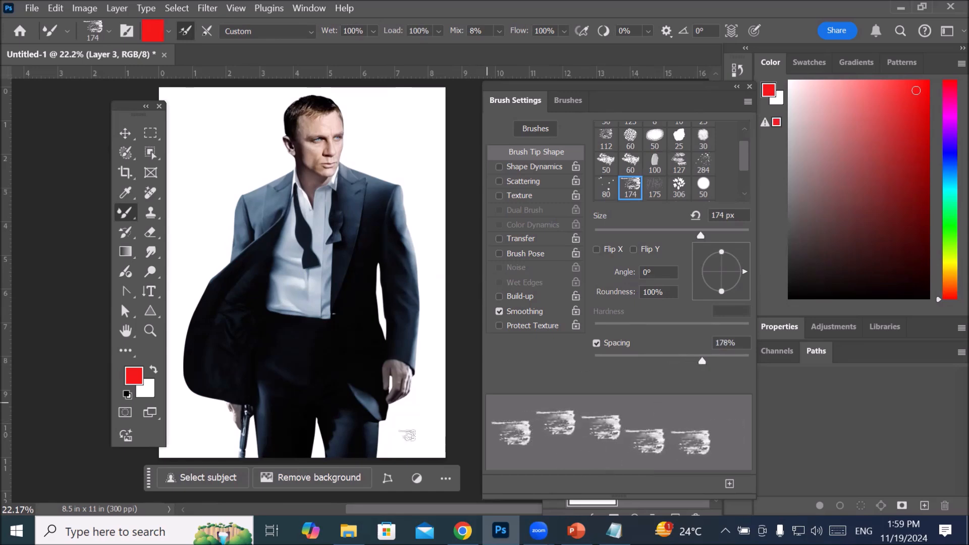
Step: Preview the 174 px tip with Flip Y, leave Flip Y off and turn on Flip X
click(633, 249)
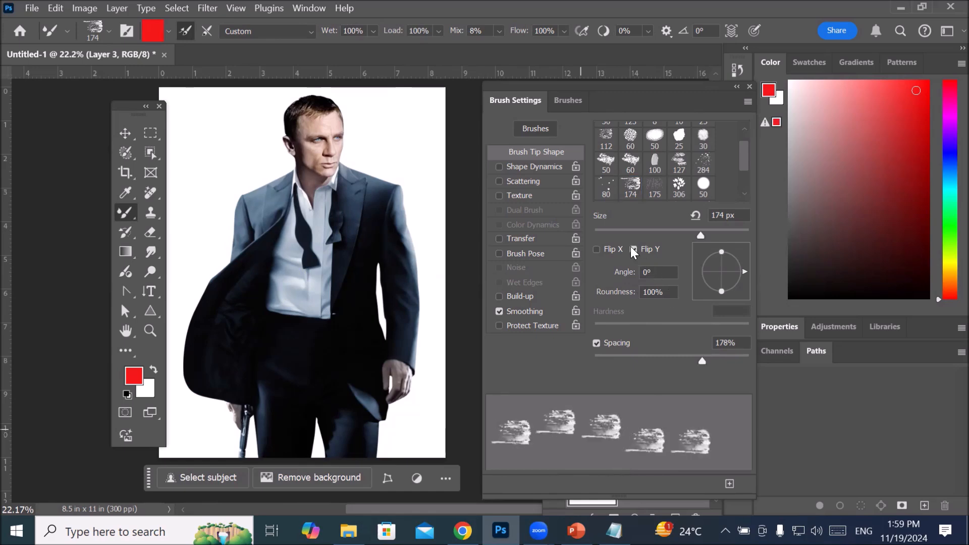
click(632, 247)
click(631, 245)
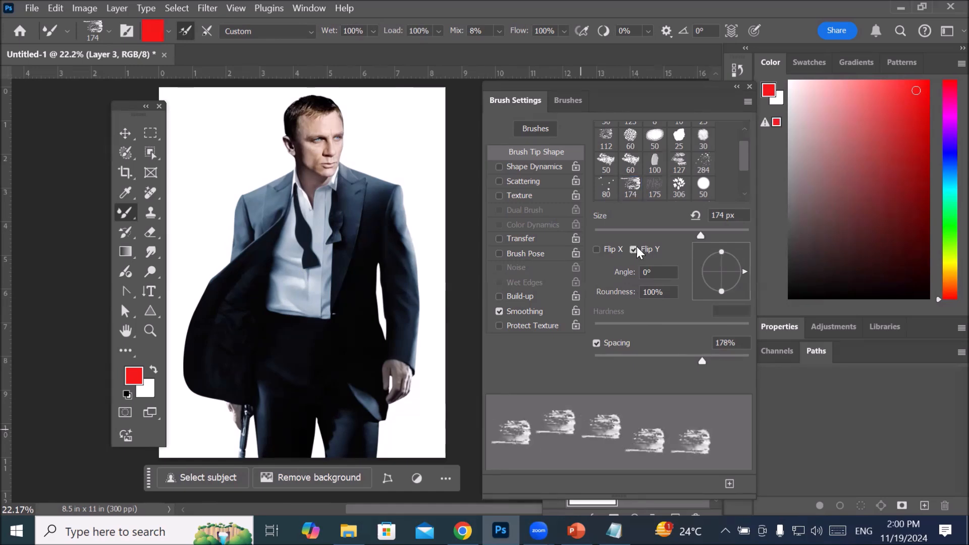
click(632, 249)
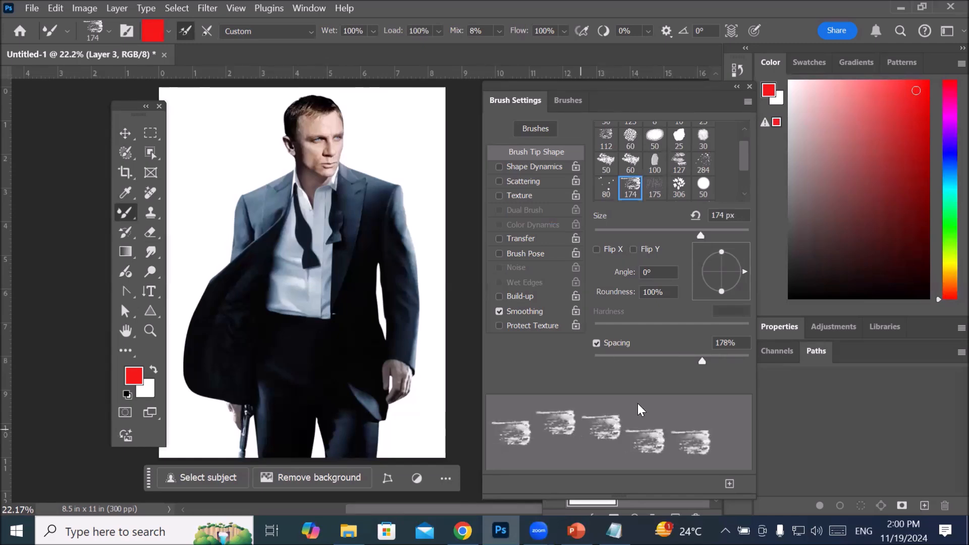
click(597, 249)
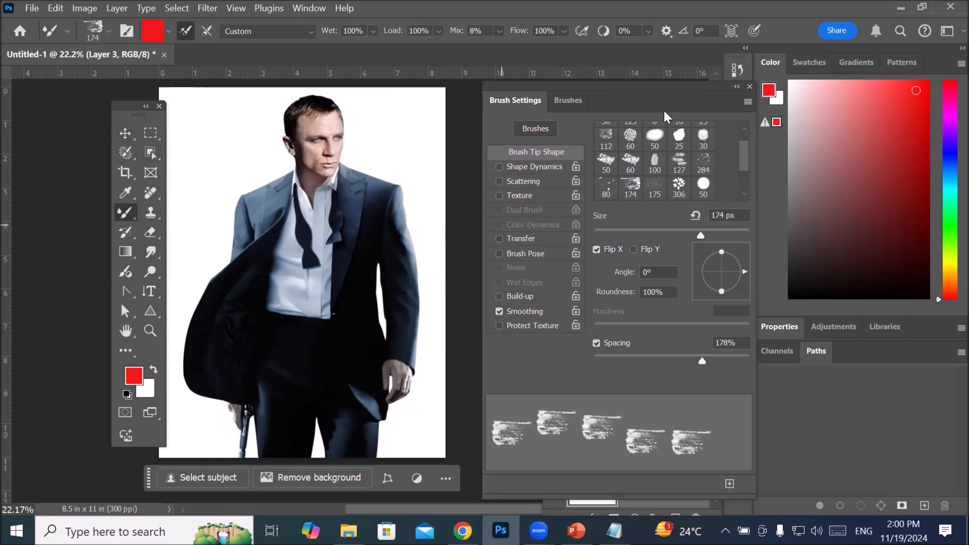
Step: Collapse the brush panel group and move the Layers panel higher so its layers and footer are fully shown
click(737, 87)
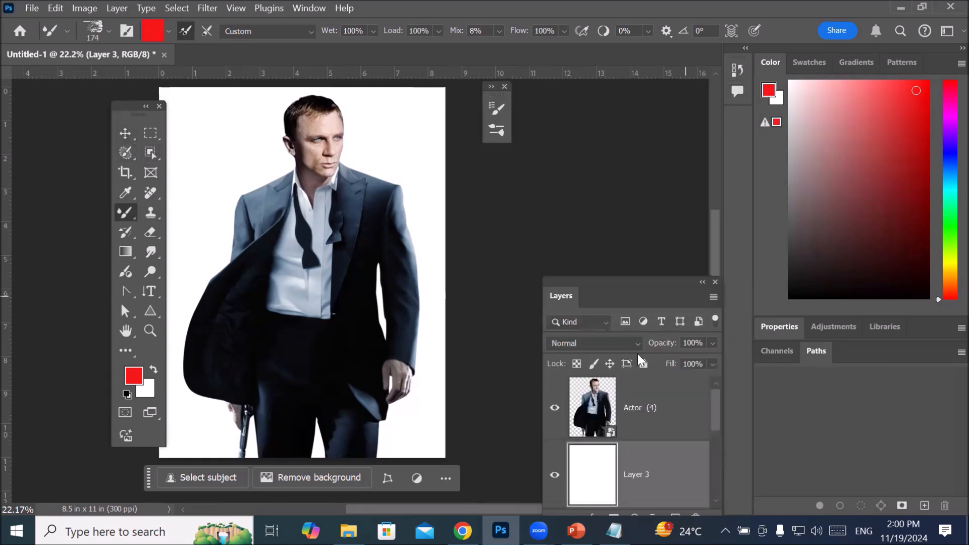
drag(615, 291, 612, 174)
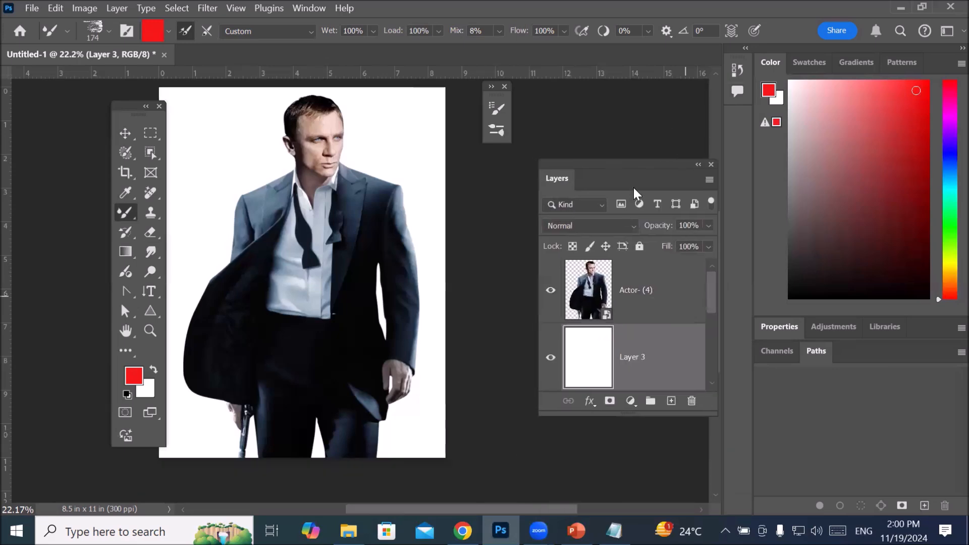
scroll(717, 303, down, 1)
drag(716, 312, 717, 288)
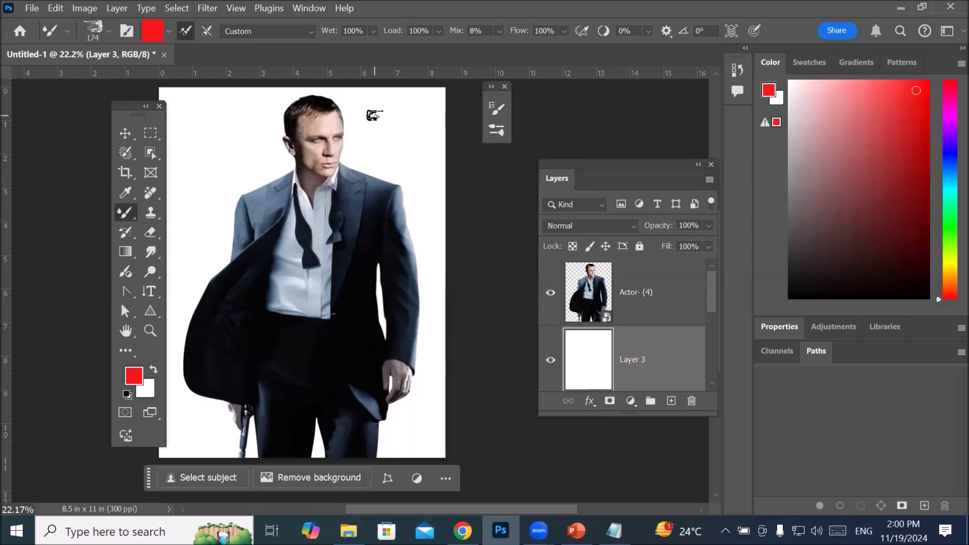
Step: Enlarge the textured brush to 1000 px and paint spaced red strokes down both sides of the actor on Layer 3
key(bracketright)
key(bracketright)
key(bracketright)
key(bracketright)
key(bracketright)
key(bracketright)
key(bracketright)
key(bracketright)
key(bracketright)
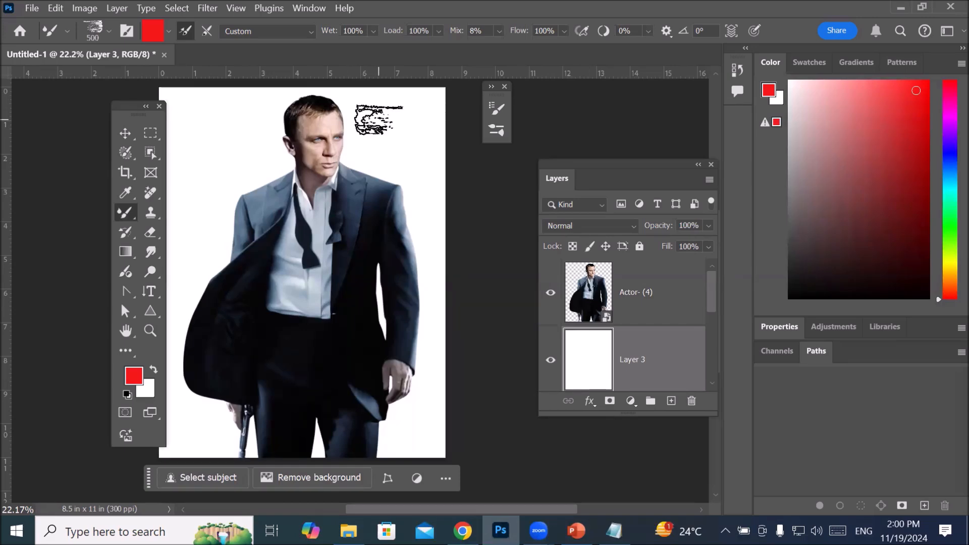
key(bracketright)
key(bracketright)
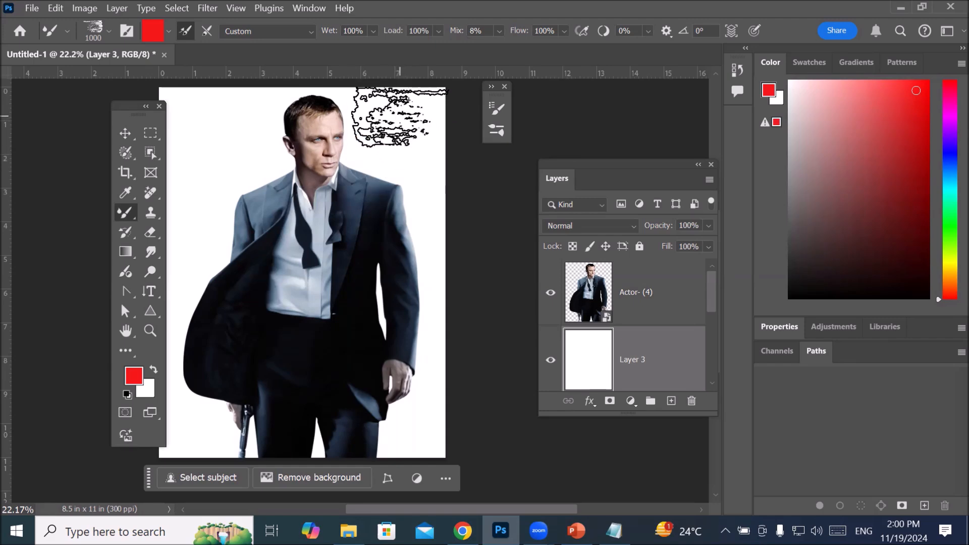
click(399, 117)
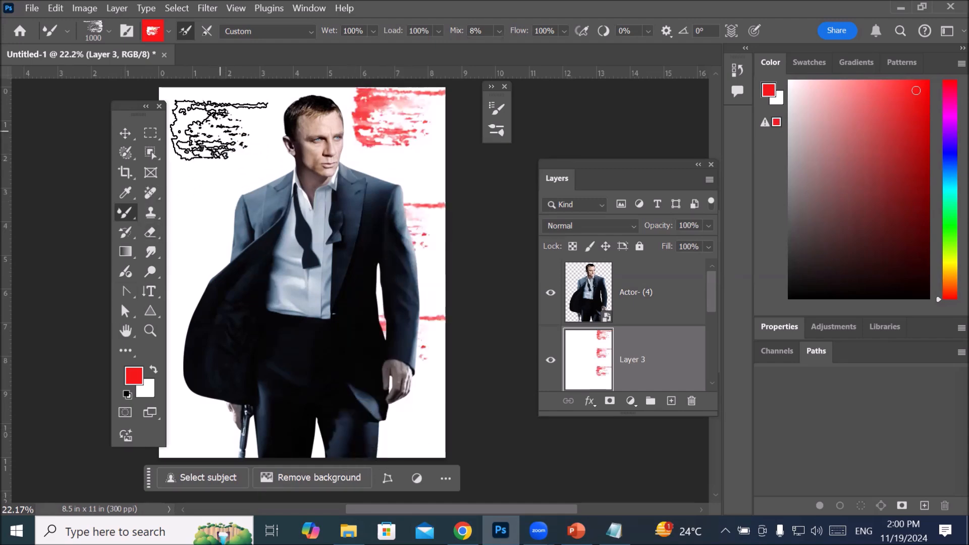
mouse_move(218, 126)
mouse_down()
mouse_move(242, 174)
mouse_move(273, 179)
mouse_move(290, 202)
mouse_move(222, 251)
mouse_move(198, 288)
mouse_move(244, 358)
mouse_move(240, 386)
mouse_move(196, 447)
mouse_up()
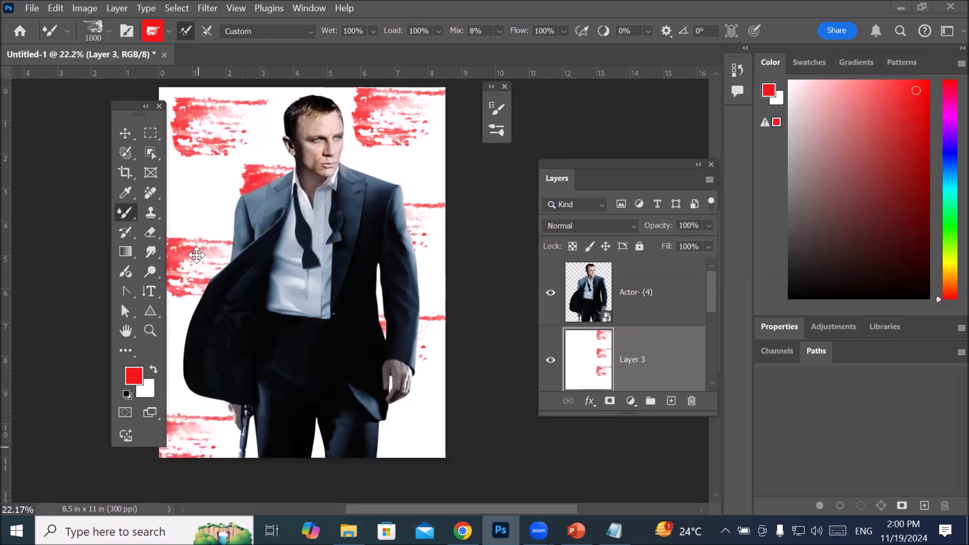
Step: Move the Tools panel off the canvas and fill Layer 3 with the white background color to cover the red strokes
scroll(207, 252, up, 3)
scroll(202, 260, down, 3)
scroll(204, 261, down, 2)
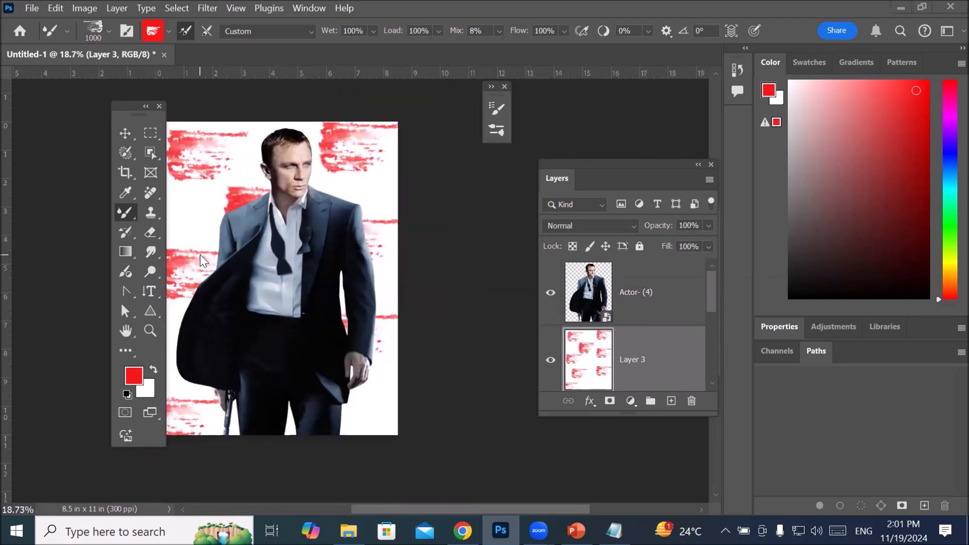
drag(126, 115, 85, 131)
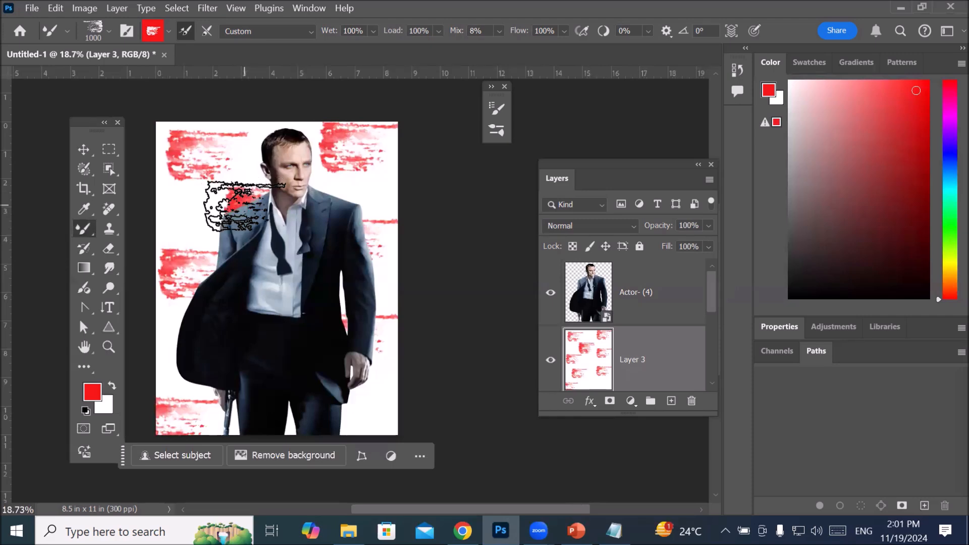
key(ctrl+BackSpace)
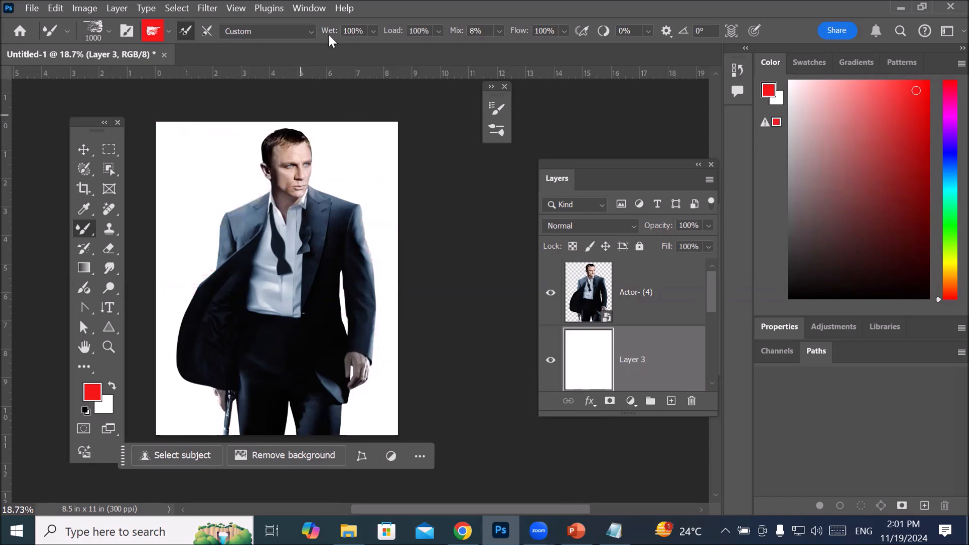
Step: Set the 1000 px textured brush tip's spacing to 89% and turn off Flip X after previewing Flip Y
click(495, 131)
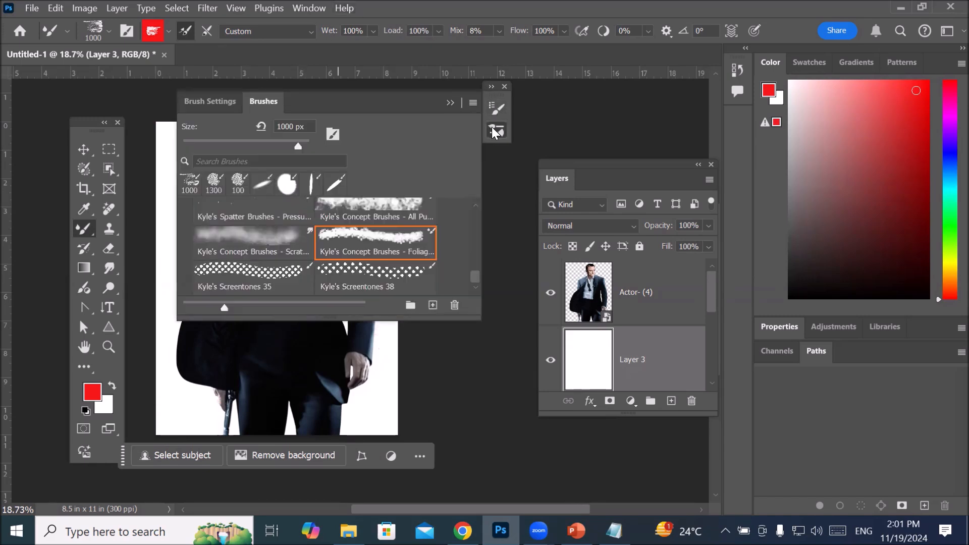
click(263, 102)
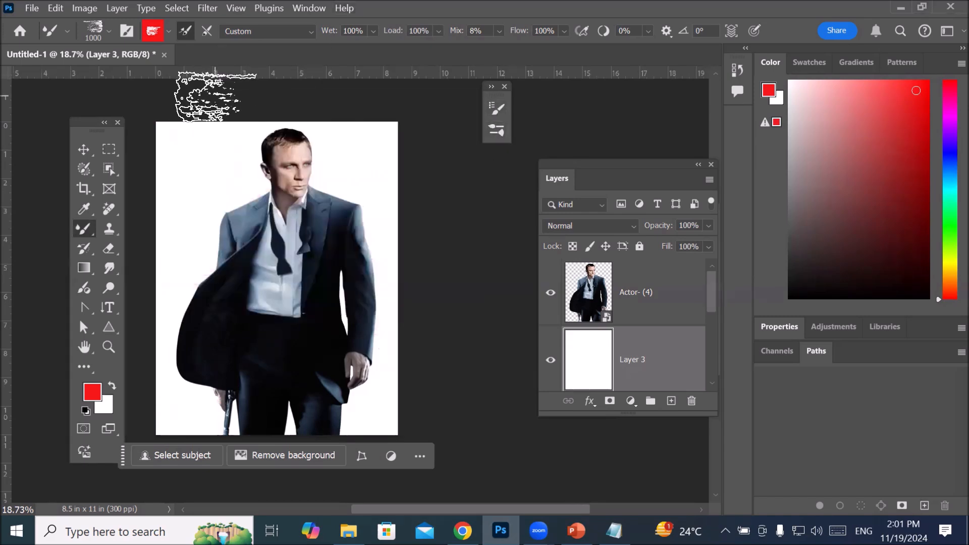
click(497, 108)
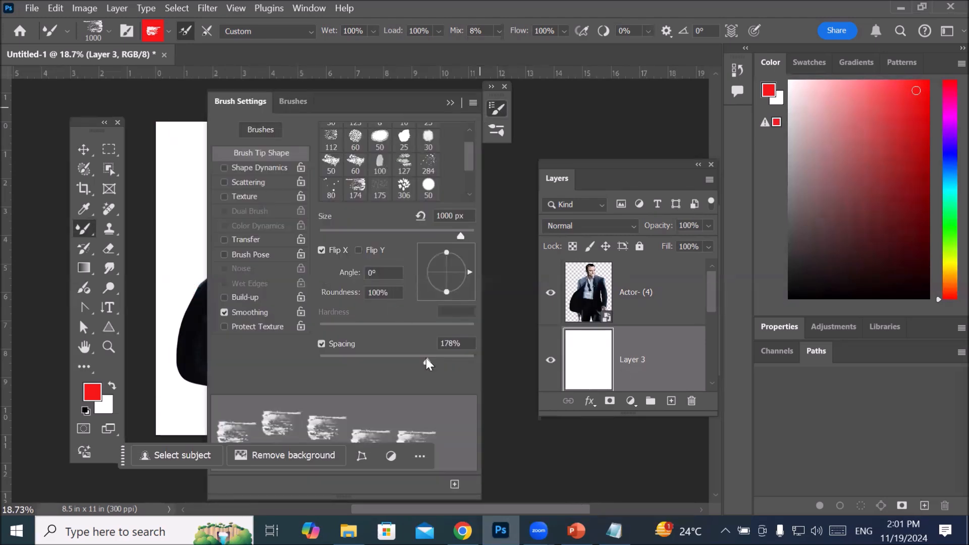
drag(428, 361, 389, 365)
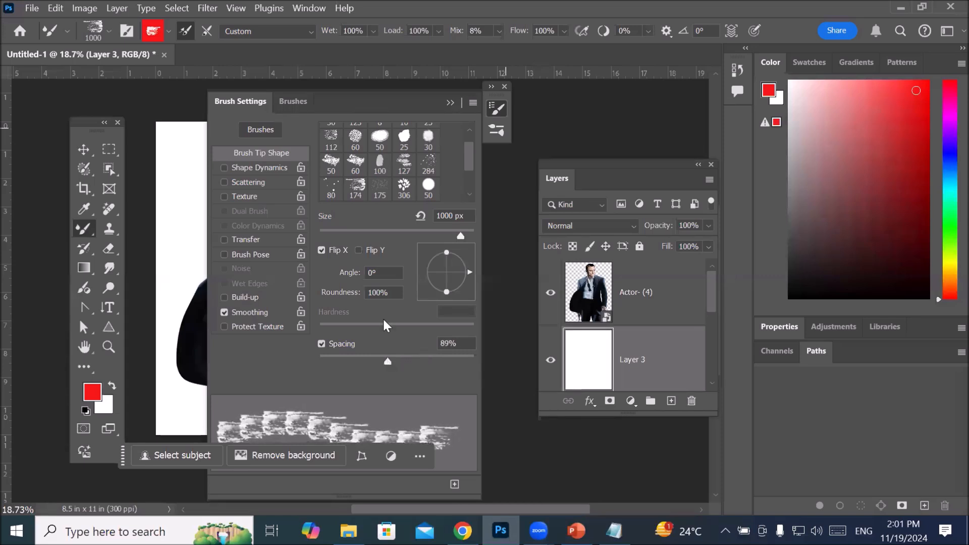
click(360, 251)
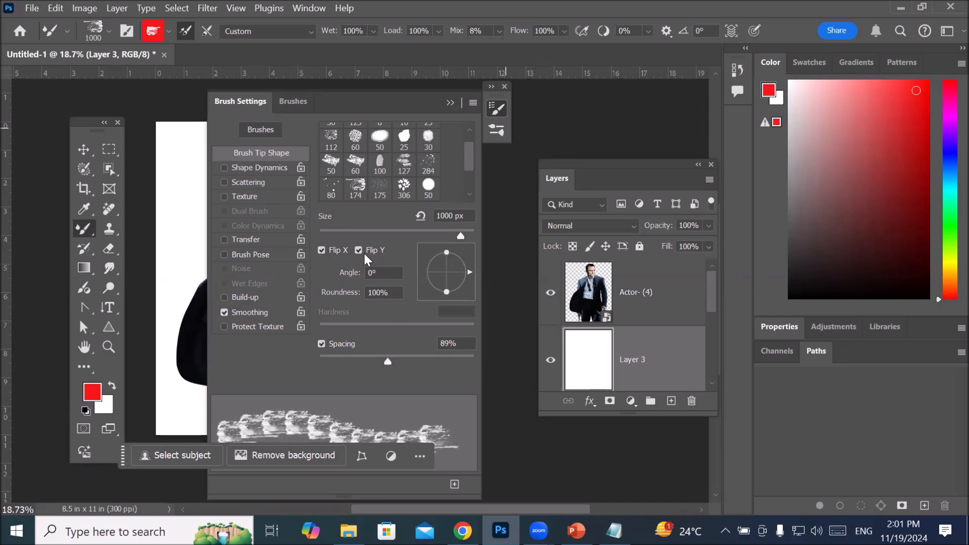
click(364, 253)
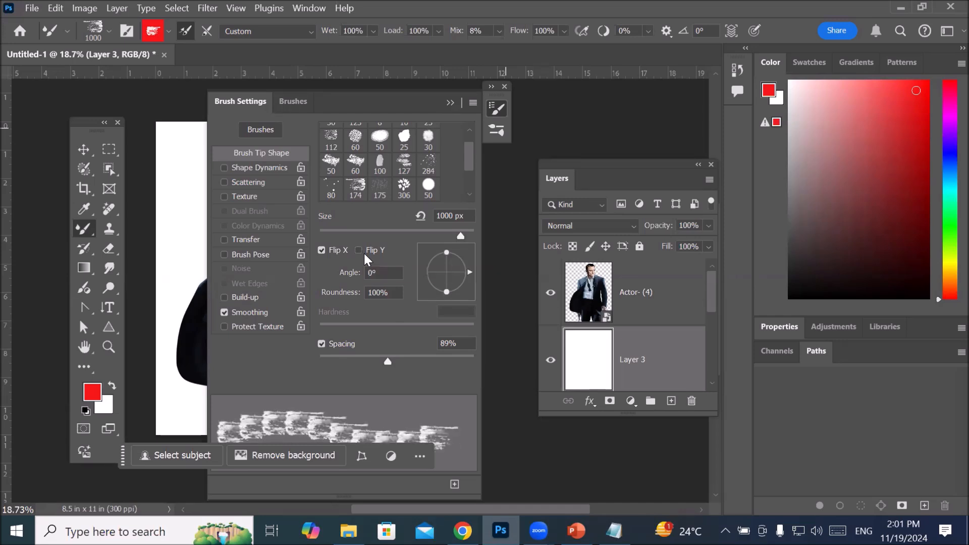
click(321, 250)
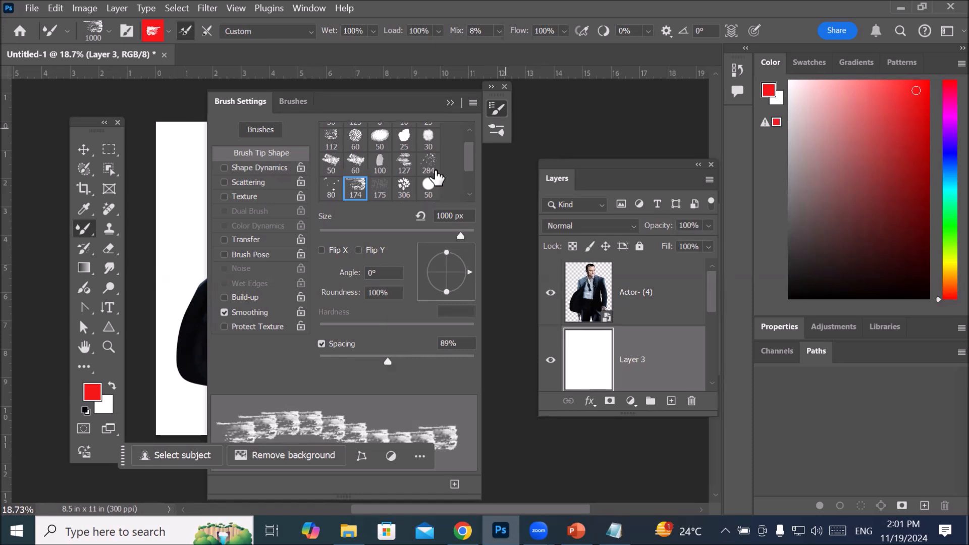
Step: Collapse the brush settings and paint dense red textured strokes from top to bottom on both sides of the actor
click(450, 103)
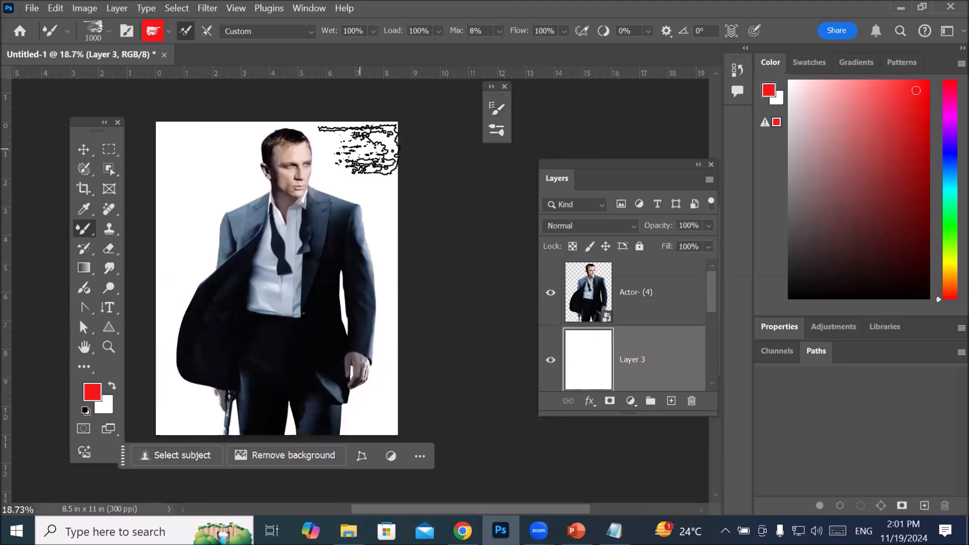
mouse_move(366, 148)
mouse_down()
mouse_move(356, 406)
mouse_move(369, 442)
mouse_up()
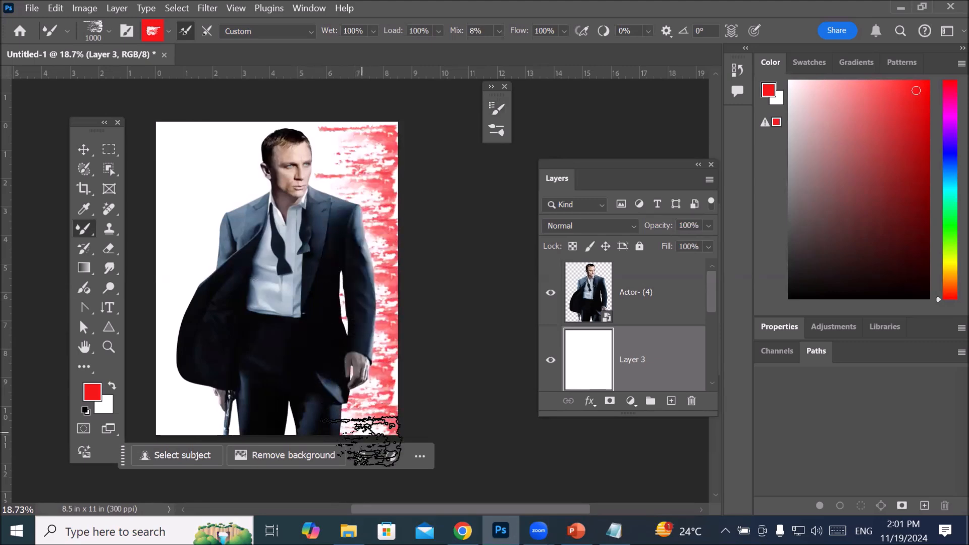
mouse_move(191, 151)
mouse_down()
mouse_move(195, 140)
mouse_move(184, 183)
mouse_move(201, 225)
mouse_move(200, 258)
mouse_move(180, 300)
mouse_move(194, 449)
mouse_up()
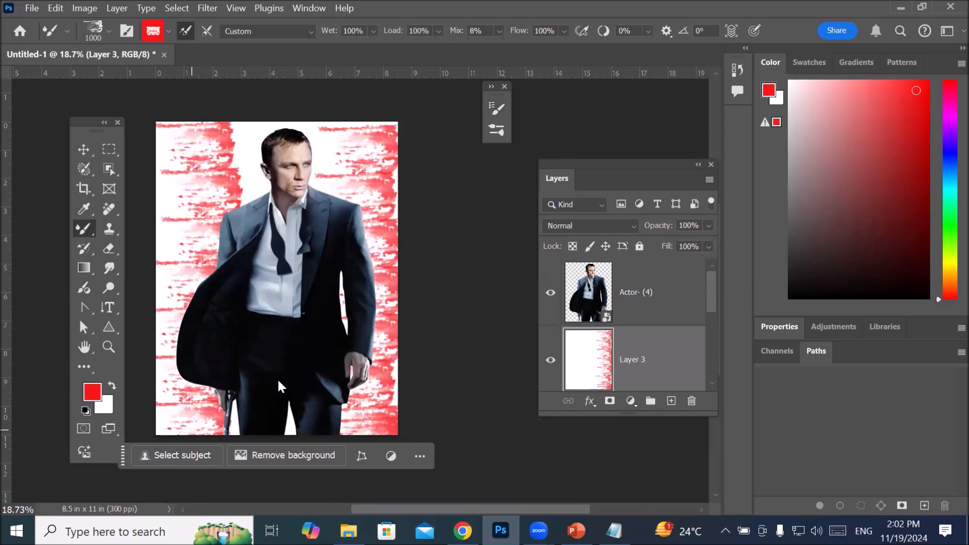
click(511, 228)
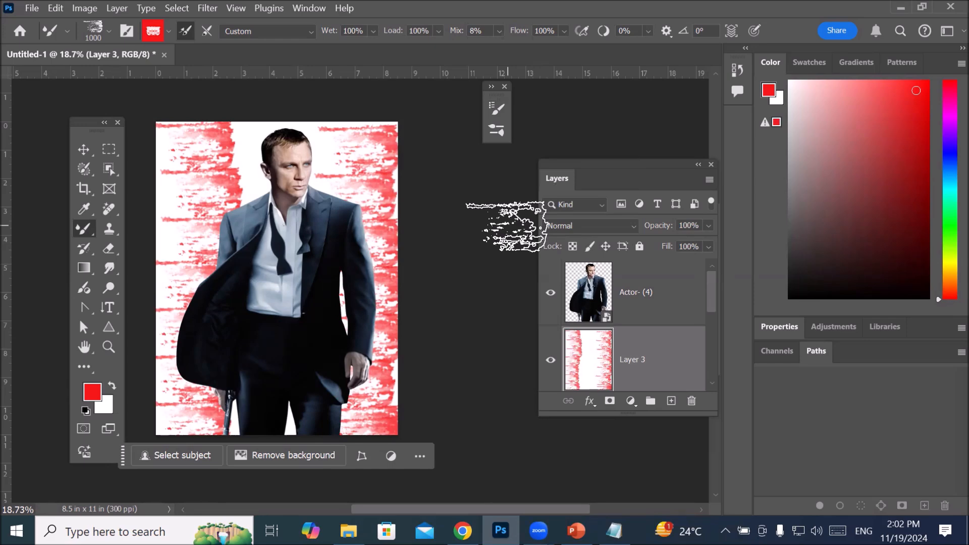
Step: Load the recent 1300 px textured brush preset and try its tip spacing at 108%
click(109, 31)
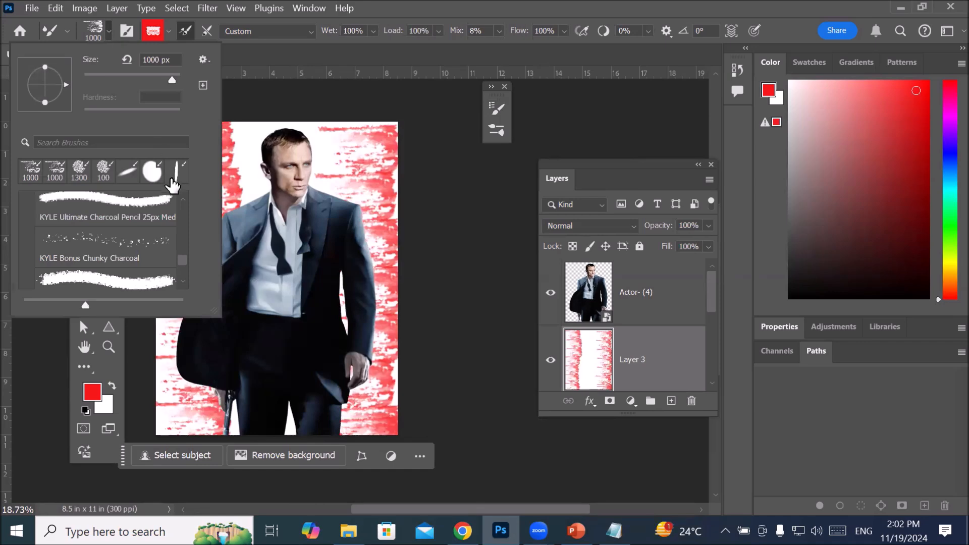
click(79, 171)
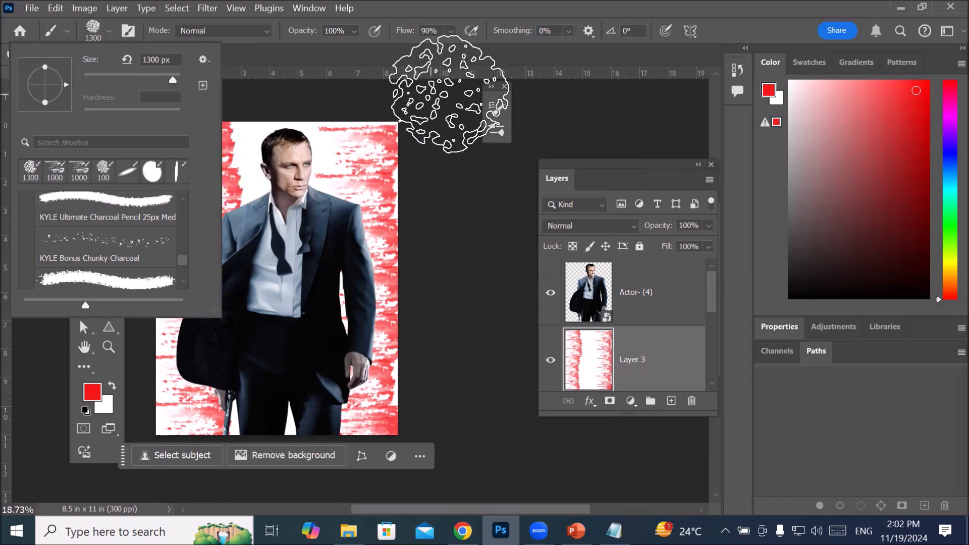
click(494, 108)
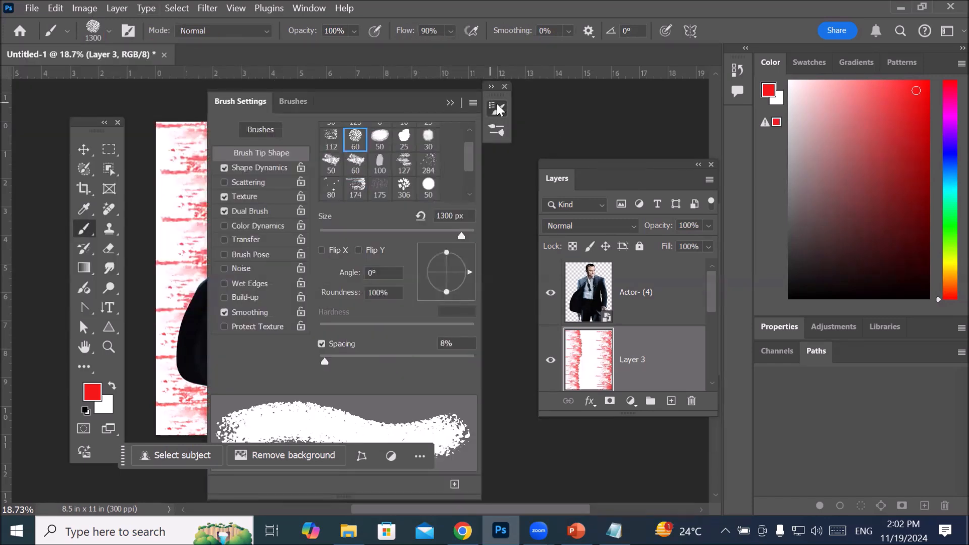
drag(326, 362, 400, 365)
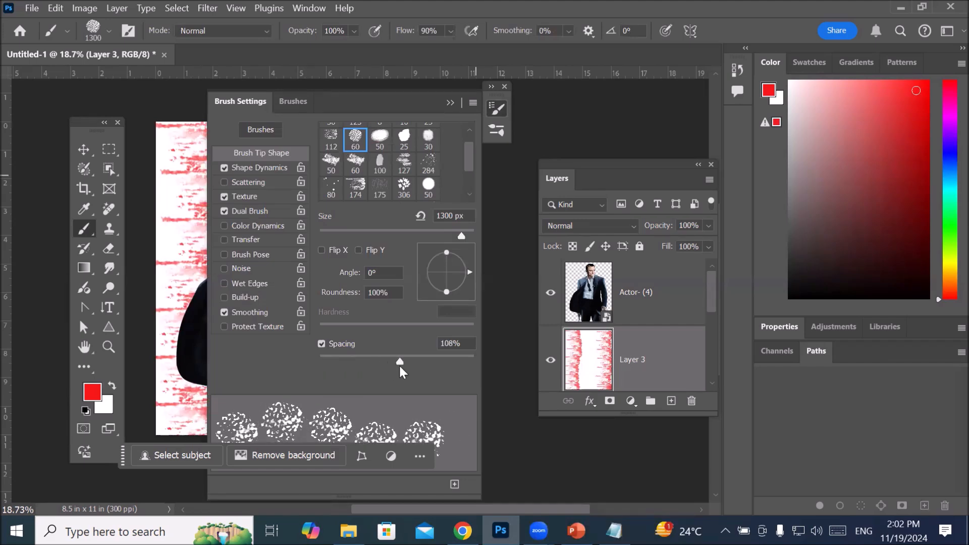
Step: Switch to the 306 px leaf-shaped brush tip, set its spacing to 102%, and collapse the brush settings
click(404, 191)
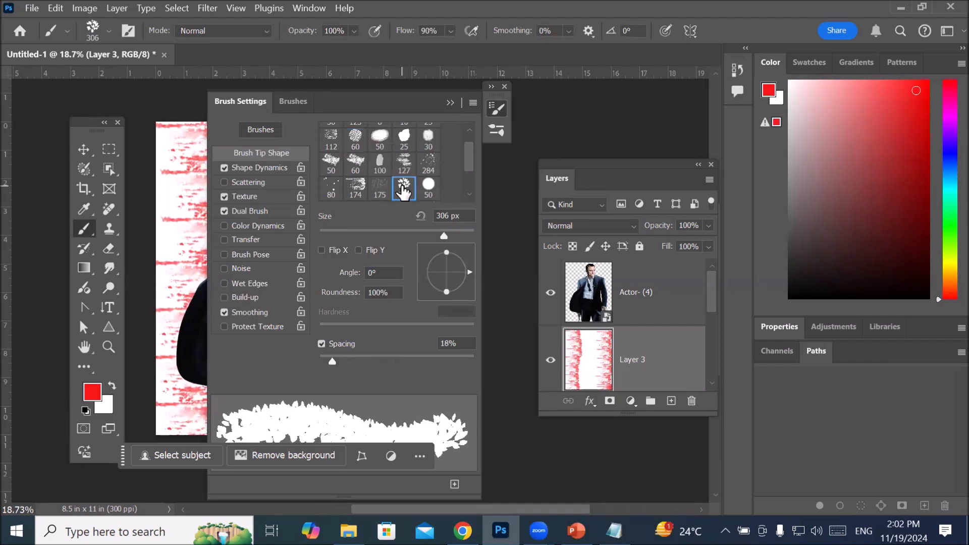
drag(332, 362, 398, 362)
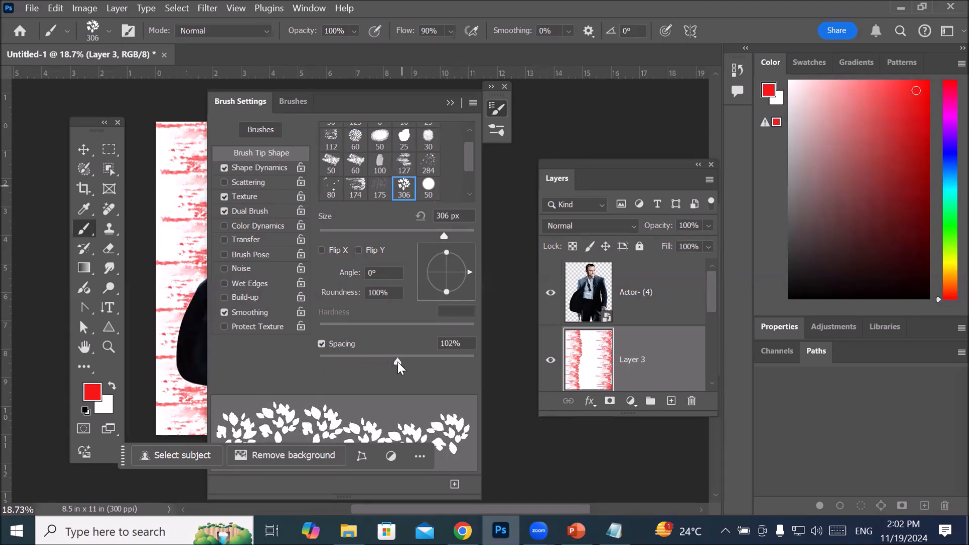
click(450, 102)
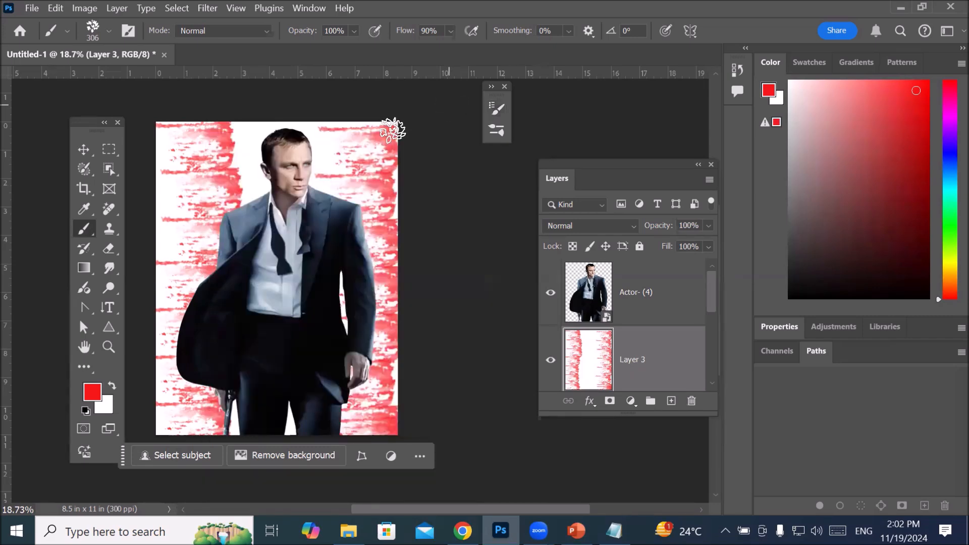
Step: Add an empty layer above the actor layer and check its place in the layer stack
click(593, 298)
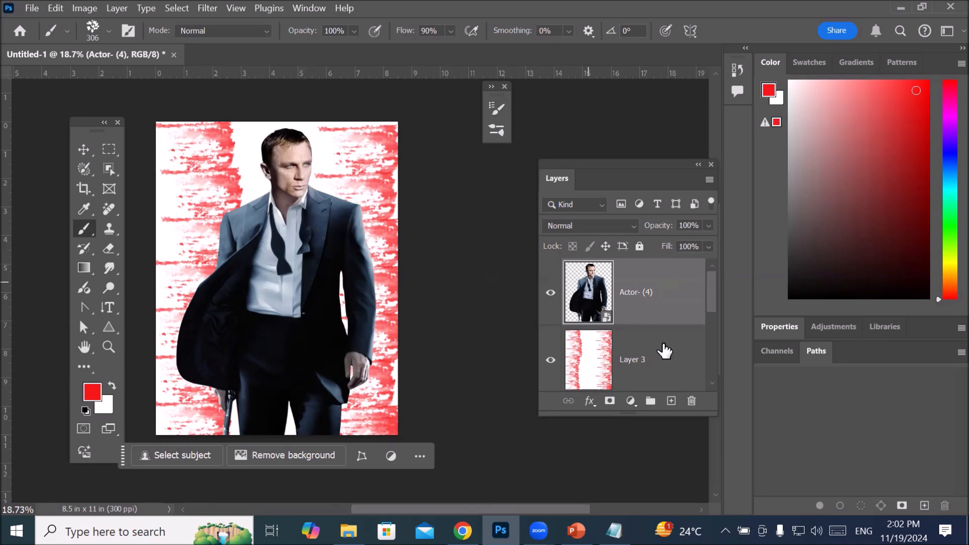
click(671, 402)
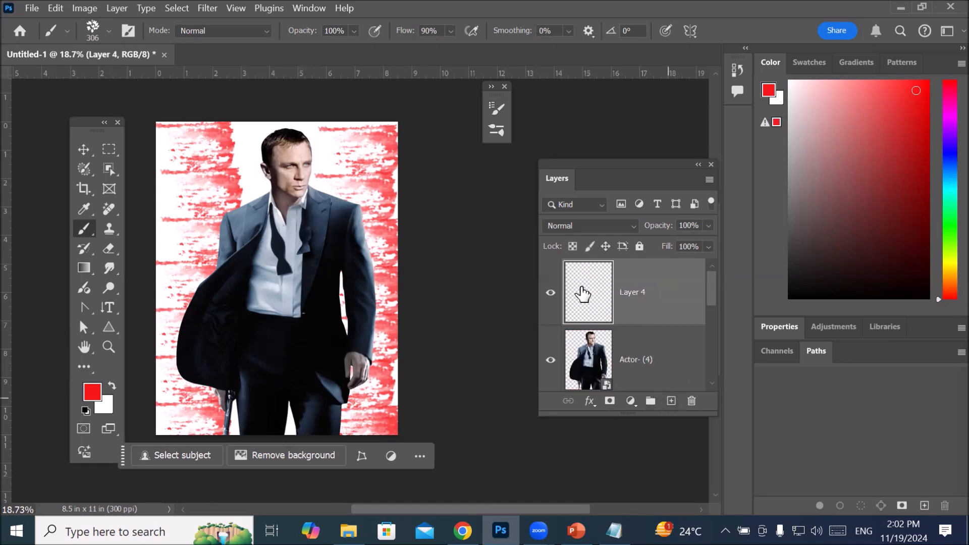
scroll(585, 289, down, 3)
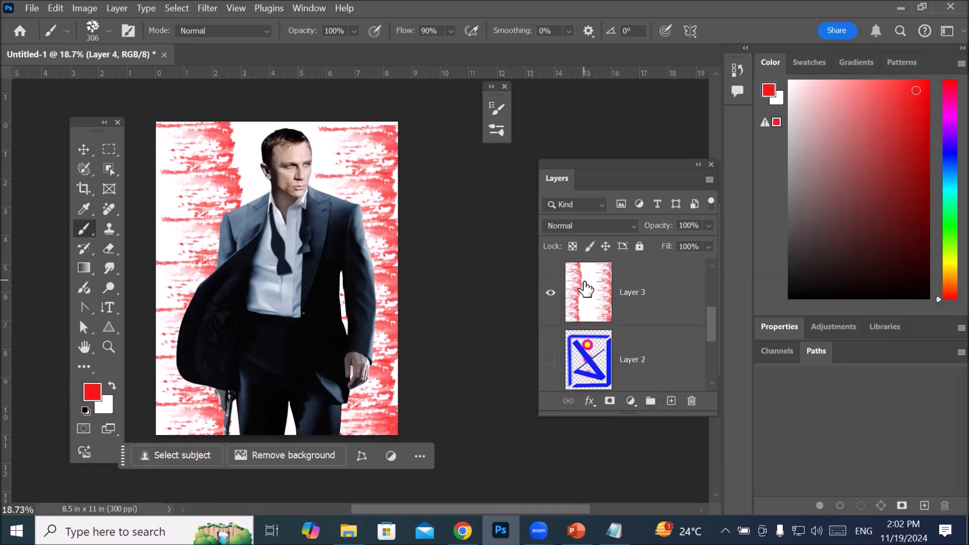
scroll(590, 323, up, 1)
Step: Lengthen the Layers panel to show three layers at once and make the empty top layer active
click(591, 300)
scroll(612, 308, up, 1)
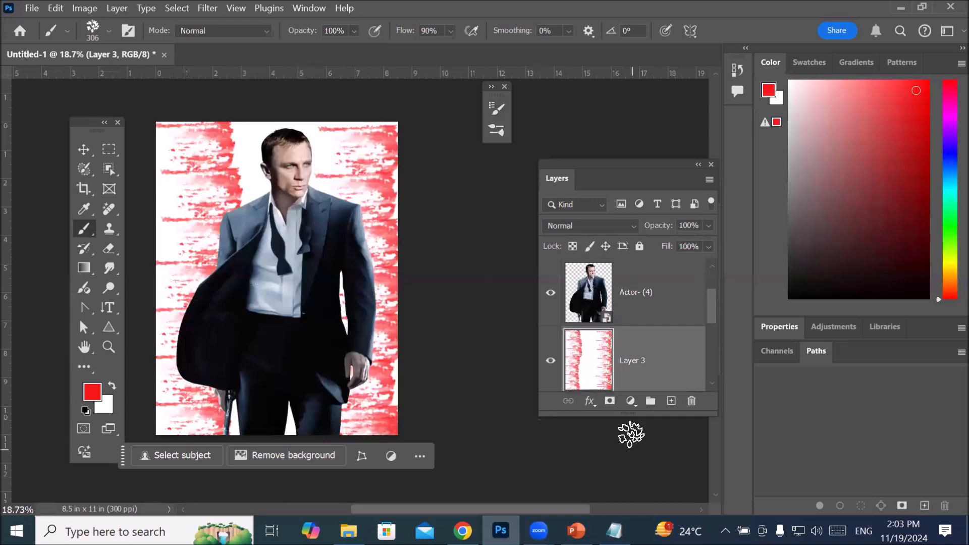
drag(629, 415, 636, 483)
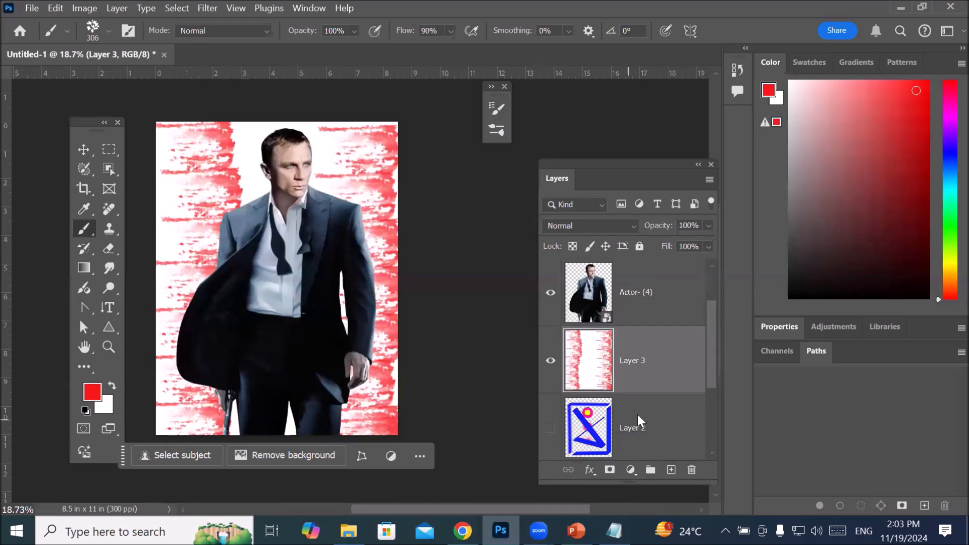
click(552, 430)
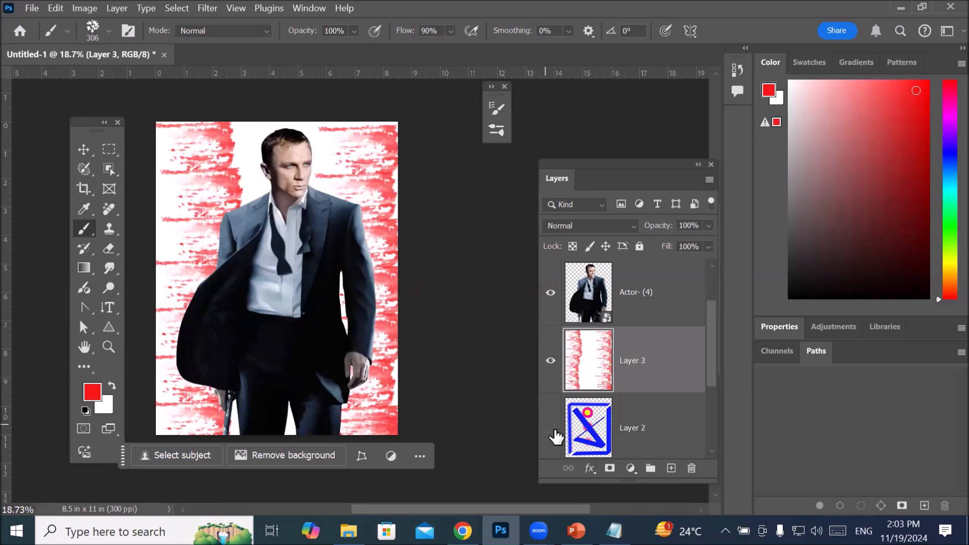
scroll(598, 361, up, 2)
click(590, 289)
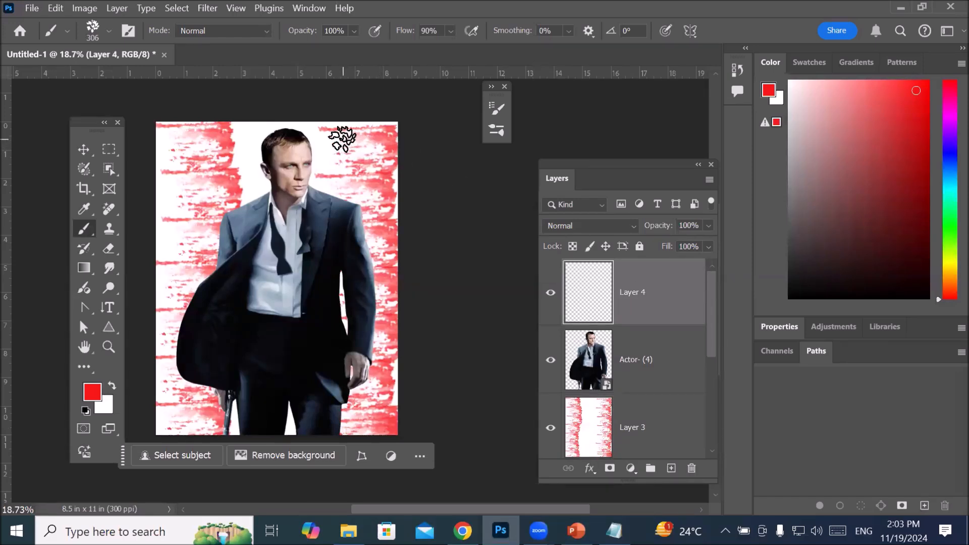
Step: Enlarge the leaf brush to 1500 px and stamp one red leaf cluster over the actor's face and chest
key(bracketright)
key(bracketright)
key(bracketright)
key(bracketright)
key(bracketright)
key(bracketright)
key(bracketright)
key(bracketright)
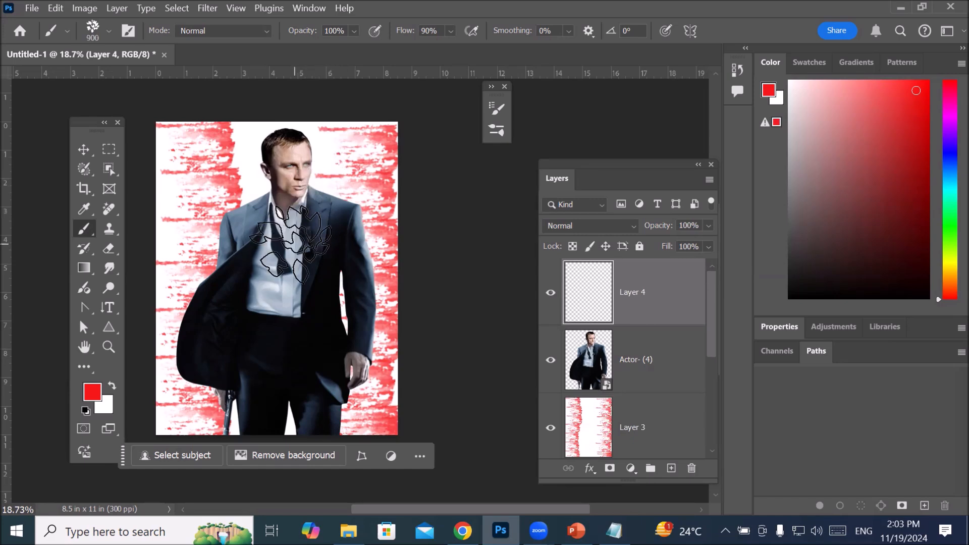
key(bracketright)
key(bracketright)
key(bracketright)
key(bracketright)
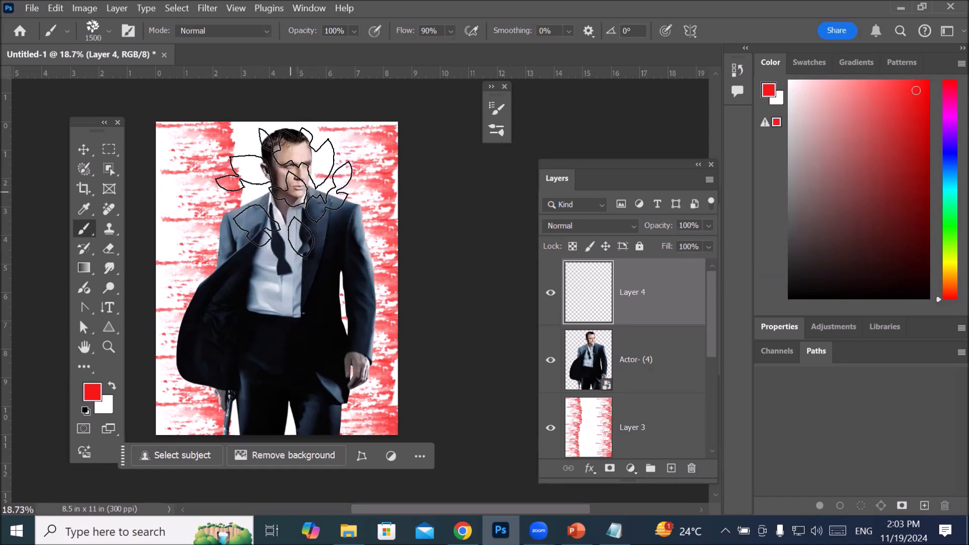
click(285, 192)
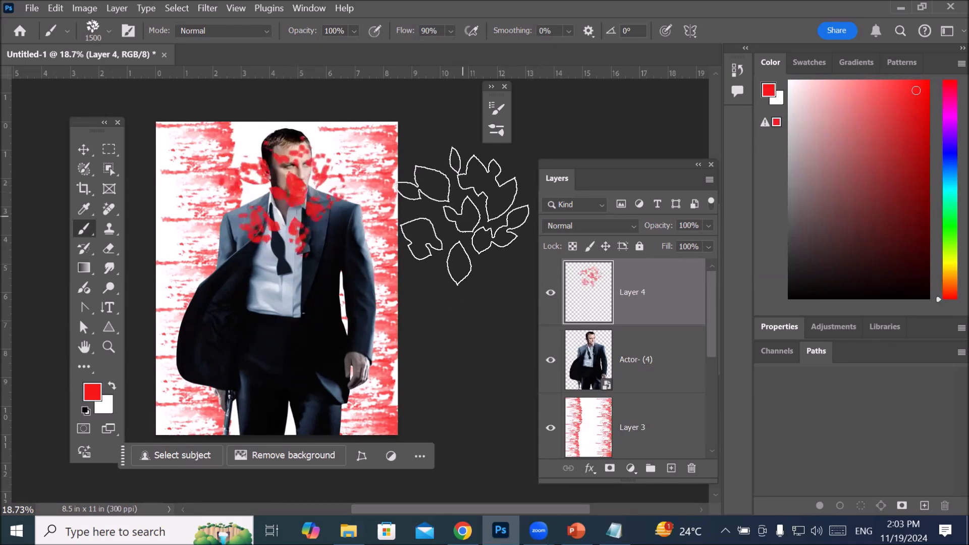
Step: Examine the stamped leaves at different zoom levels and toggle the visibility of Layer 4 off and on
scroll(472, 251, up, 2)
scroll(429, 227, up, 3)
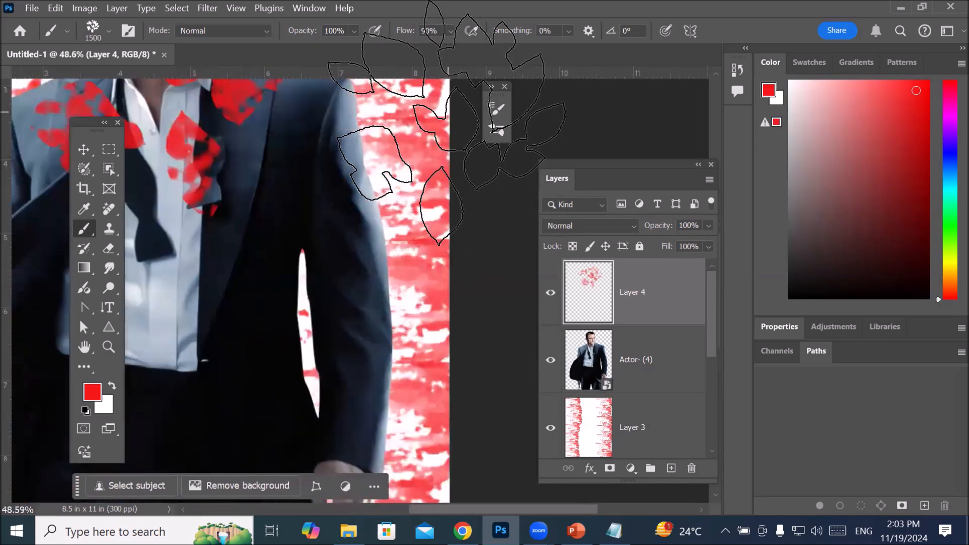
scroll(411, 86, down, 1)
scroll(444, 116, down, 3)
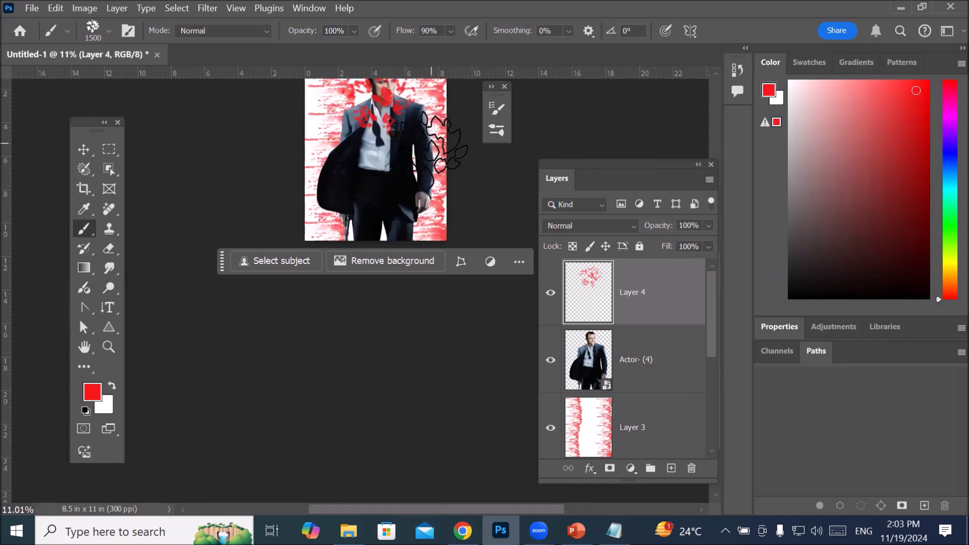
drag(412, 163, 359, 317)
scroll(318, 248, up, 2)
scroll(316, 247, up, 5)
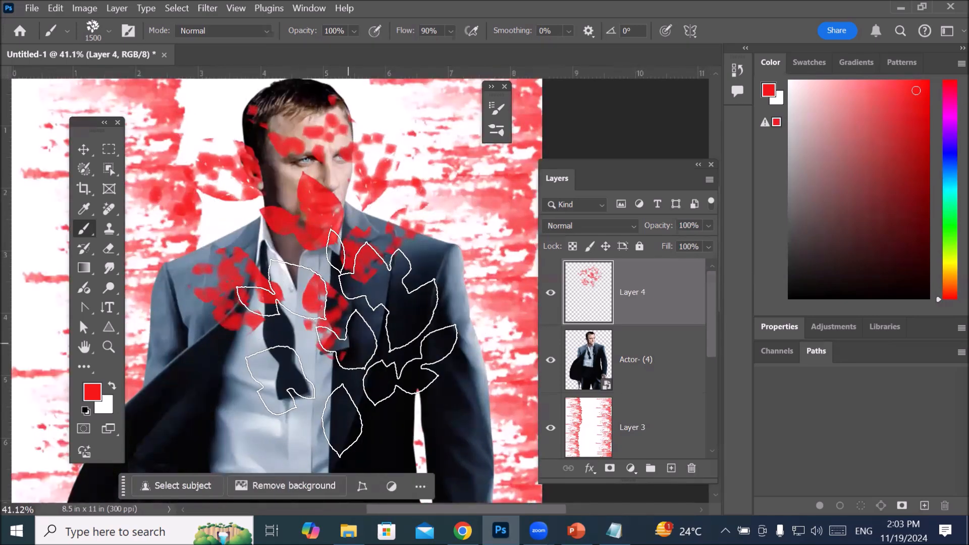
click(550, 294)
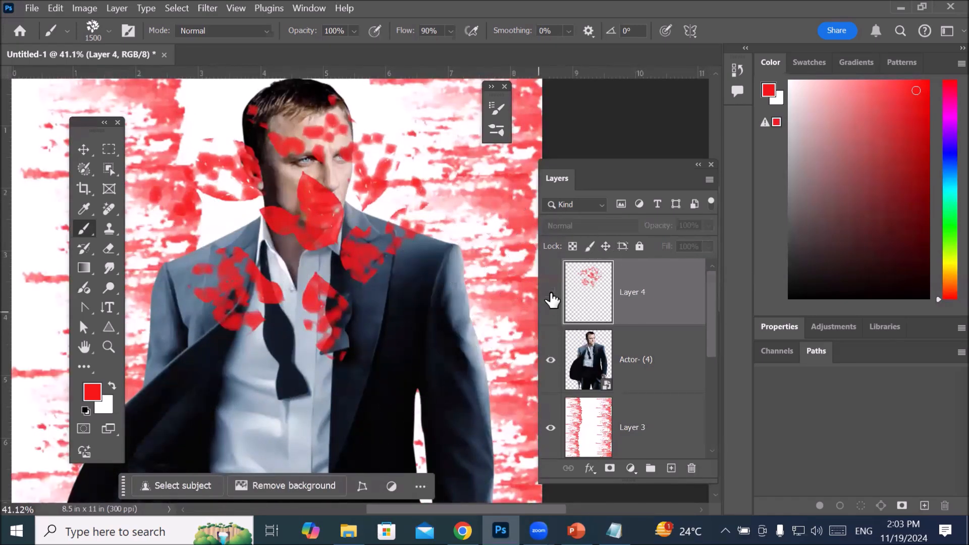
click(551, 294)
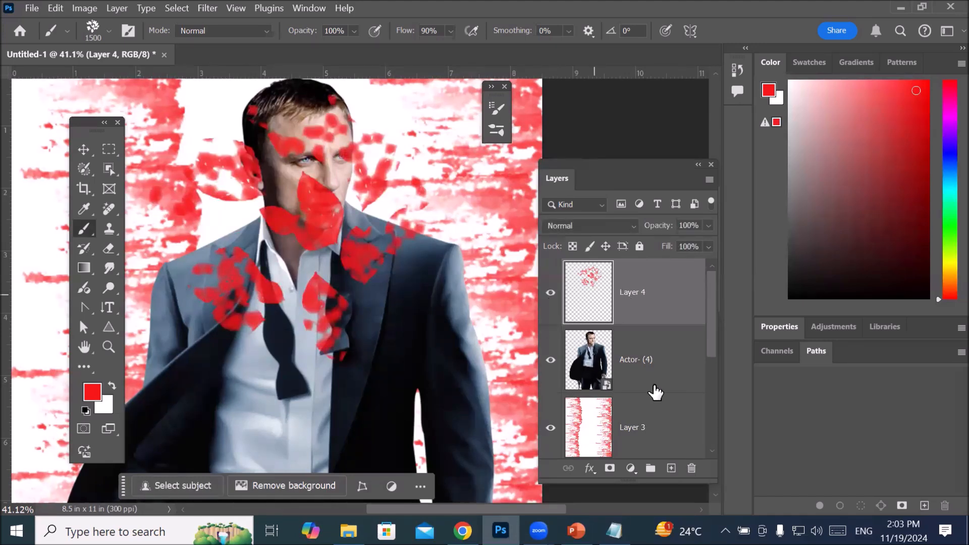
Step: Dismiss Layer 4's layer style options and delete the layer holding the red leaves
double_click(624, 326)
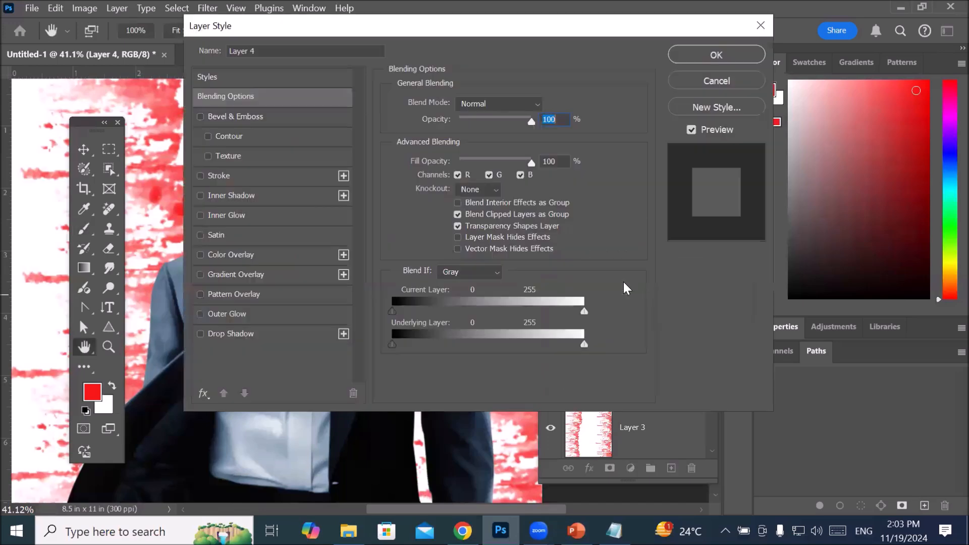
click(760, 25)
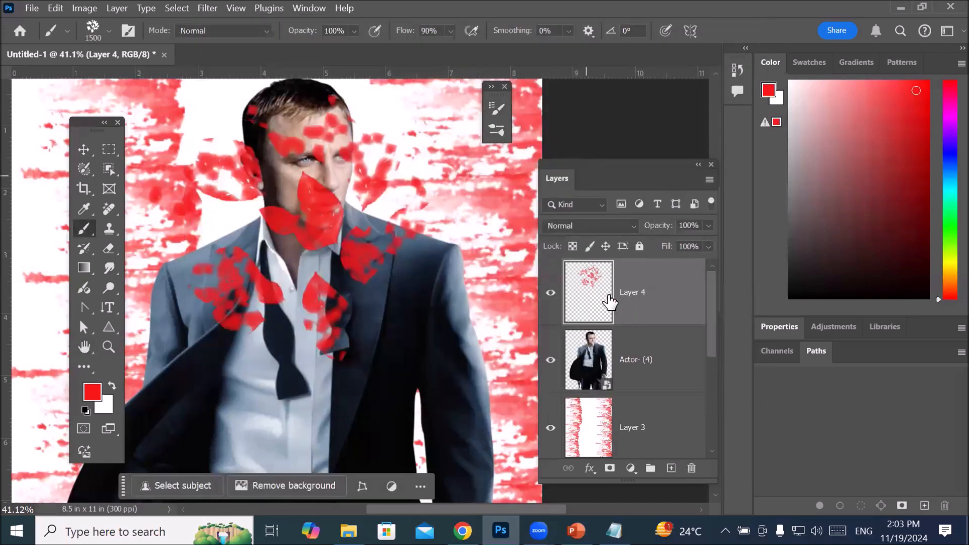
click(691, 468)
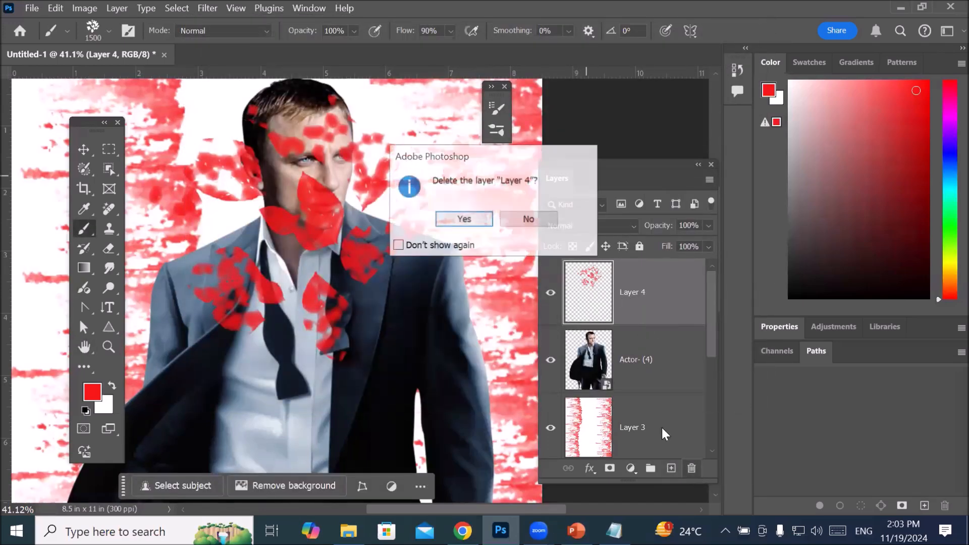
click(461, 219)
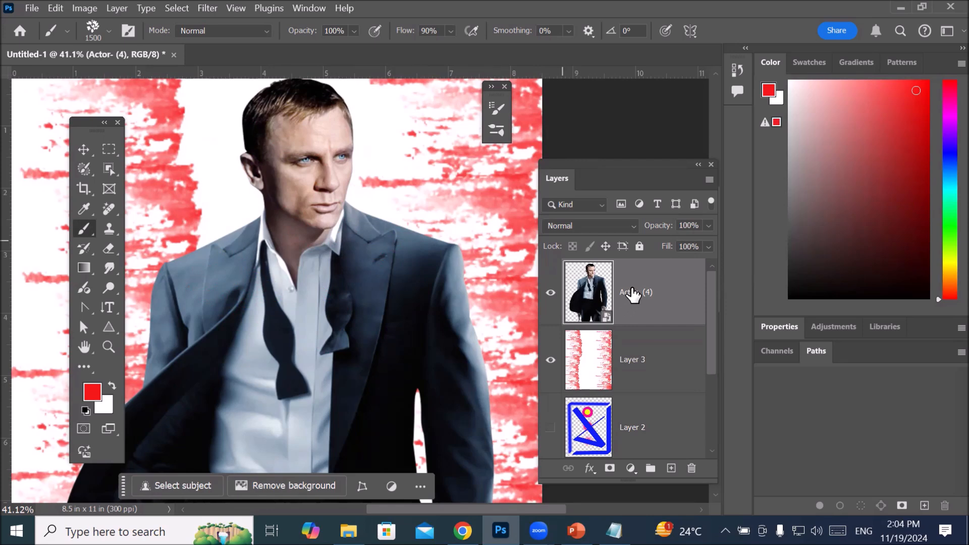
Step: Rasterize the Actor- (4) smart object layer so it can be painted on directly
right_click(630, 293)
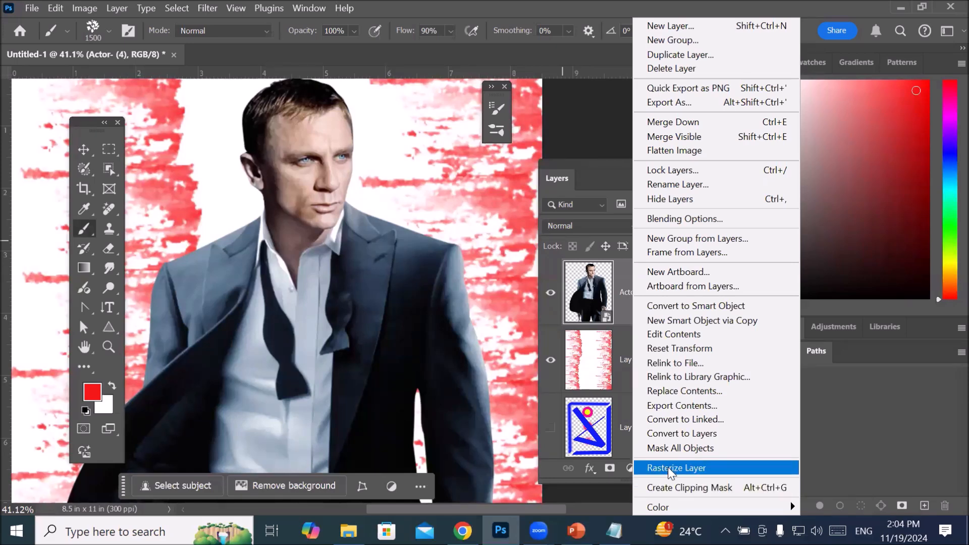
click(673, 470)
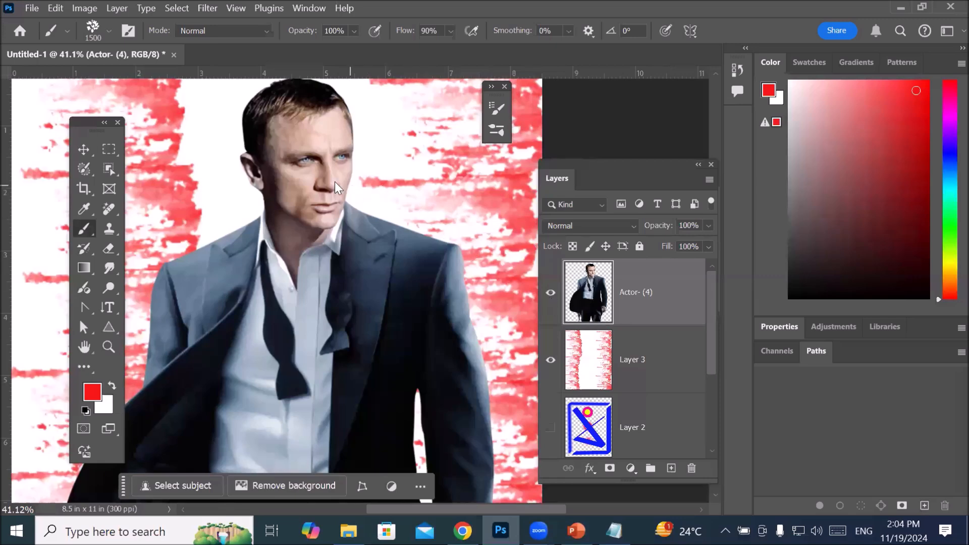
Step: Paint large, dense red leaf clusters directly on the actor layer, covering the face and suit
click(308, 204)
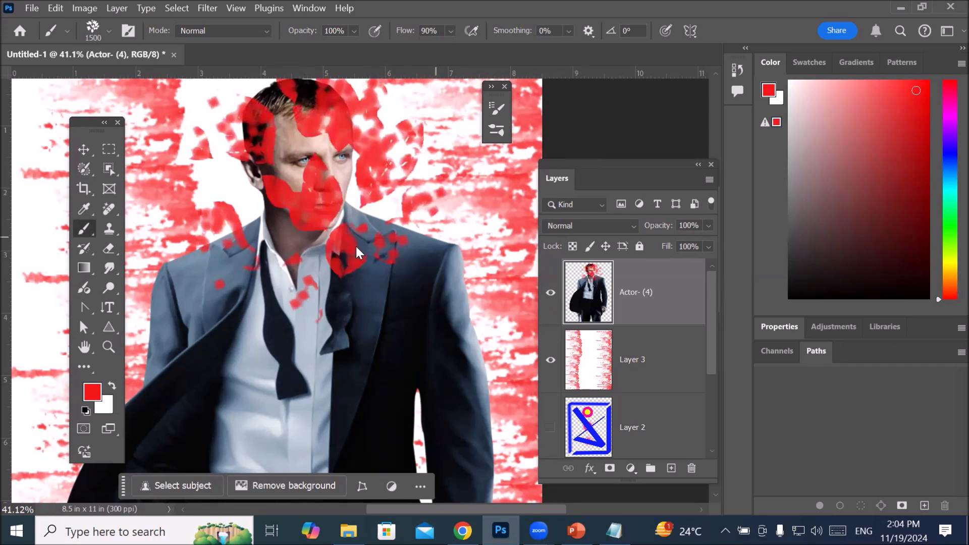
click(387, 253)
mouse_move(83, 325)
mouse_down()
mouse_move(142, 220)
mouse_move(83, 411)
mouse_move(426, 463)
mouse_up()
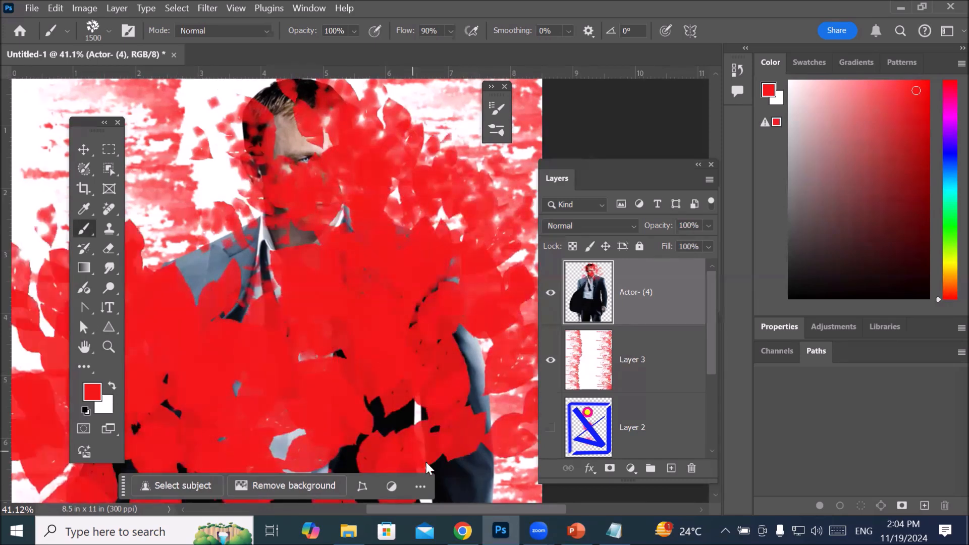
mouse_move(539, 531)
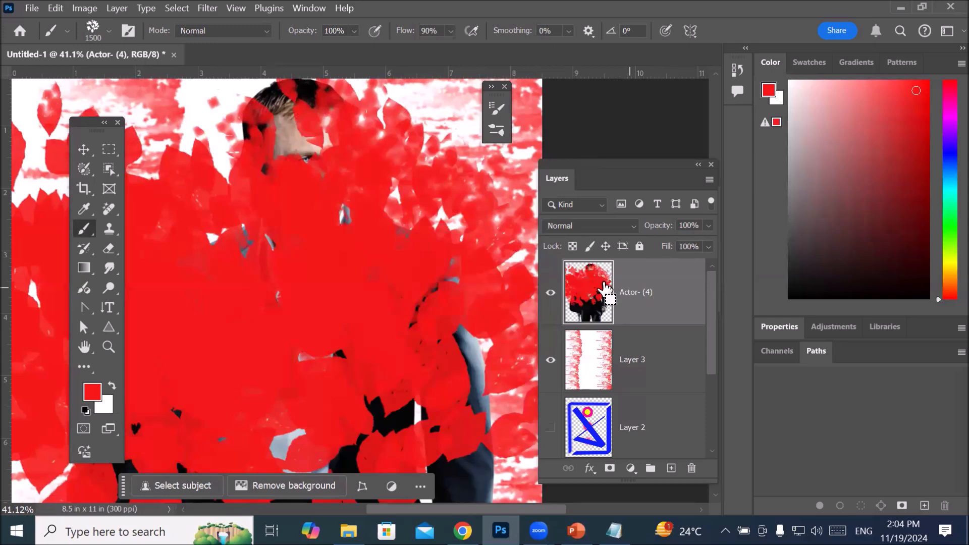
Step: Undo all the red leaf strokes painted on the actor layer
key(ctrl+z)
key(ctrl+z)
key(ctrl+z)
key(ctrl+z)
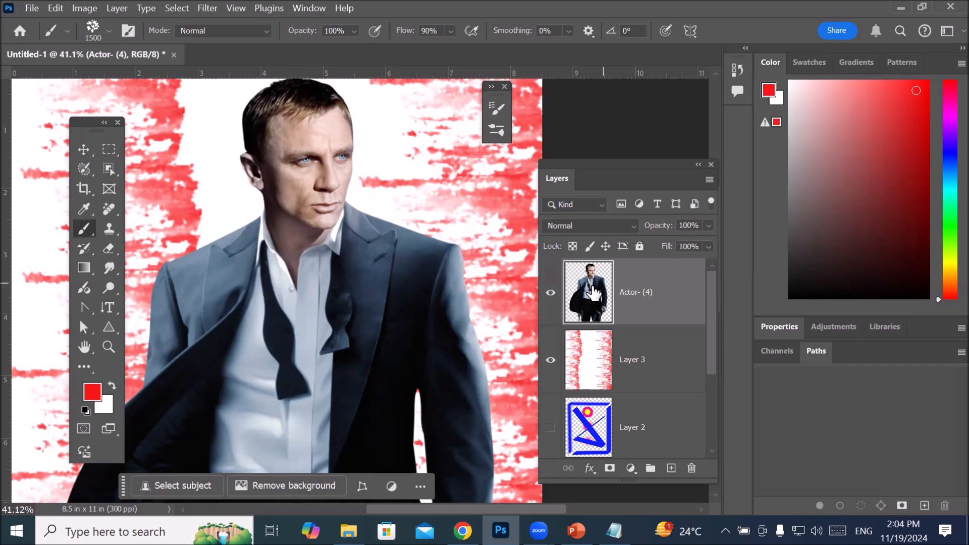
Step: Add a new layer above the actor, reduce the leaf brush to 700 px and stamp leaves over his face
click(671, 471)
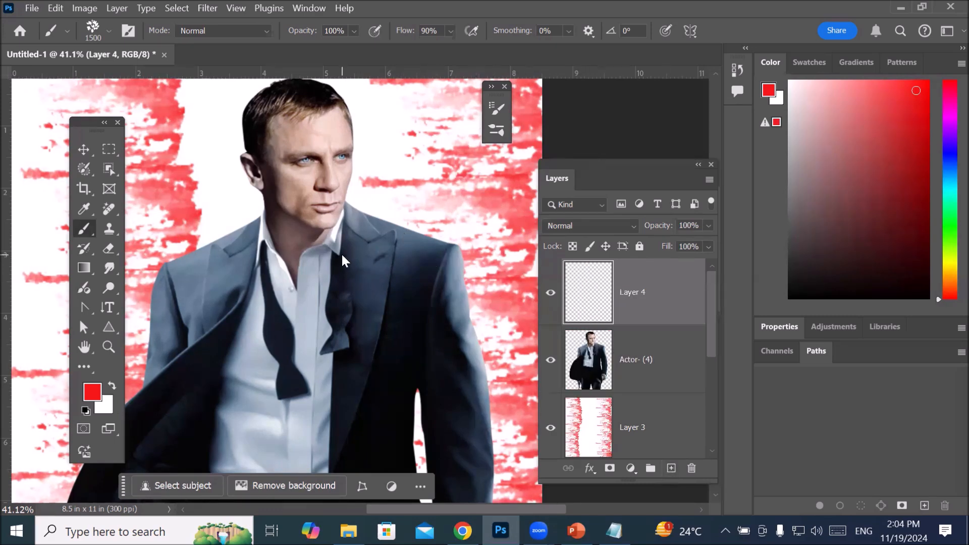
key(bracketleft)
key(bracketleft)
key(bracketleft)
key(bracketleft)
key(bracketleft)
key(bracketleft)
key(bracketleft)
key(bracketleft)
key(bracketleft)
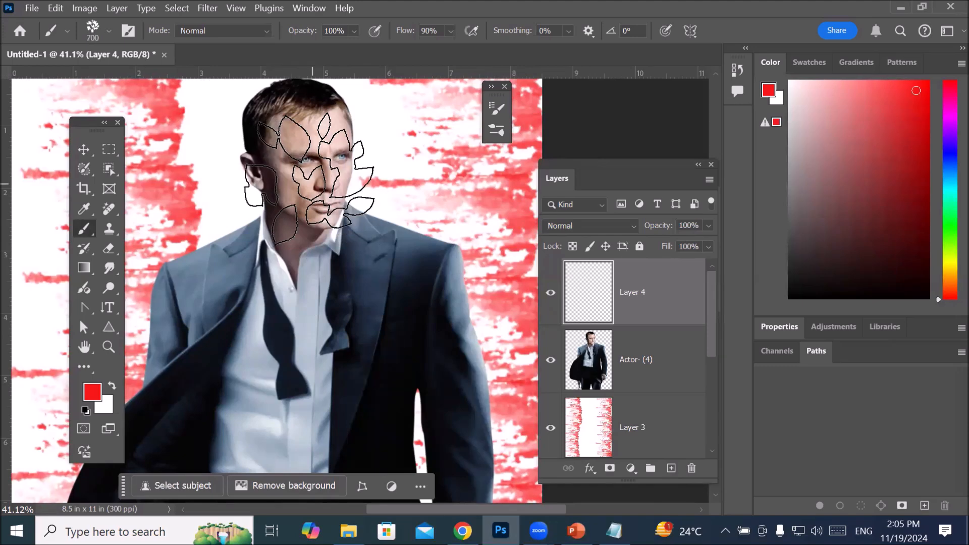
click(309, 169)
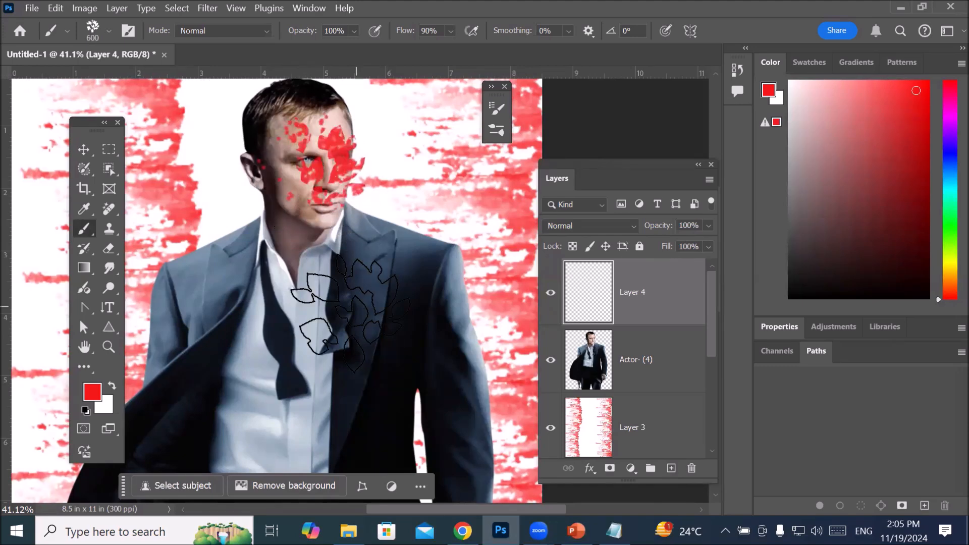
Step: Fill Layer 4 with red leaf clusters across the actor and surrounding background using the leaf brush at 600 px
click(396, 303)
click(247, 361)
click(270, 417)
click(371, 411)
scroll(362, 306, down, 6)
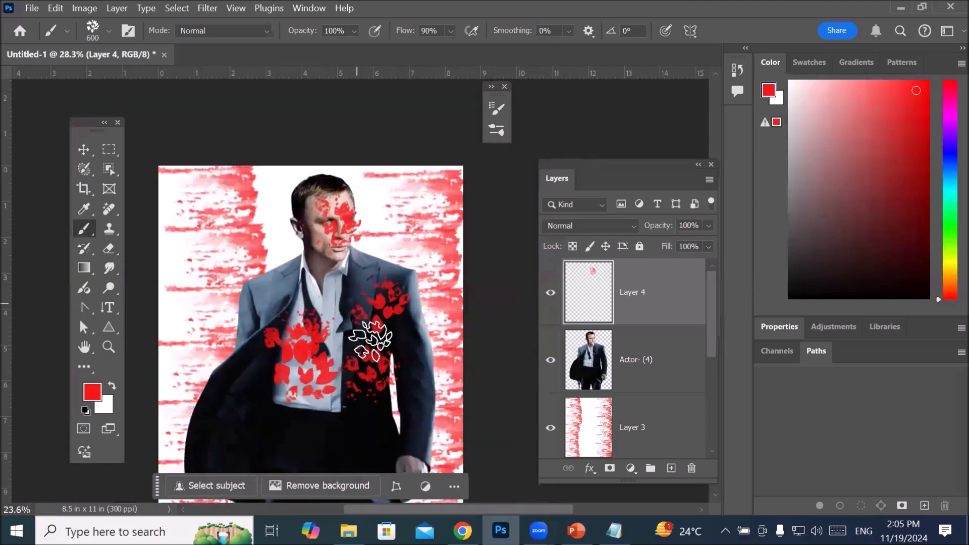
click(374, 355)
click(347, 384)
click(312, 399)
click(270, 408)
click(267, 437)
mouse_move(284, 356)
mouse_down()
mouse_move(380, 252)
mouse_move(370, 357)
mouse_move(281, 328)
mouse_move(274, 261)
mouse_move(320, 414)
mouse_move(325, 320)
mouse_move(341, 371)
mouse_up()
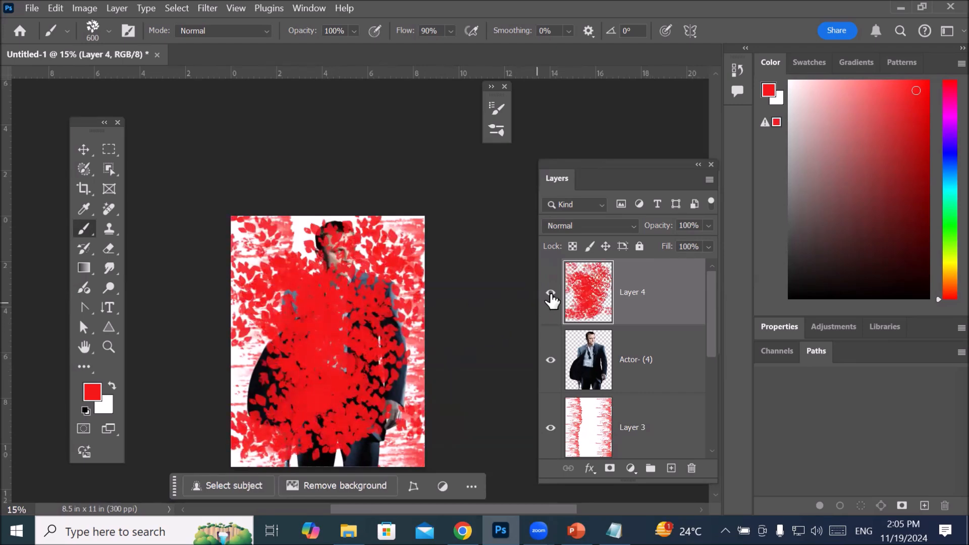
Step: Toggle the visibility of Layer 4 to compare the image with and without leaves, and delete that layer
click(550, 294)
click(550, 294)
click(550, 293)
click(550, 293)
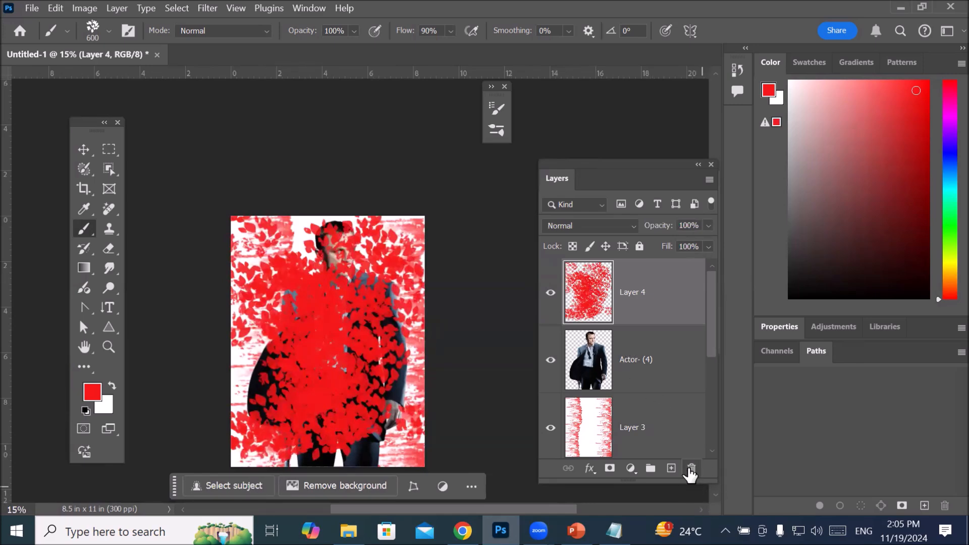
click(690, 469)
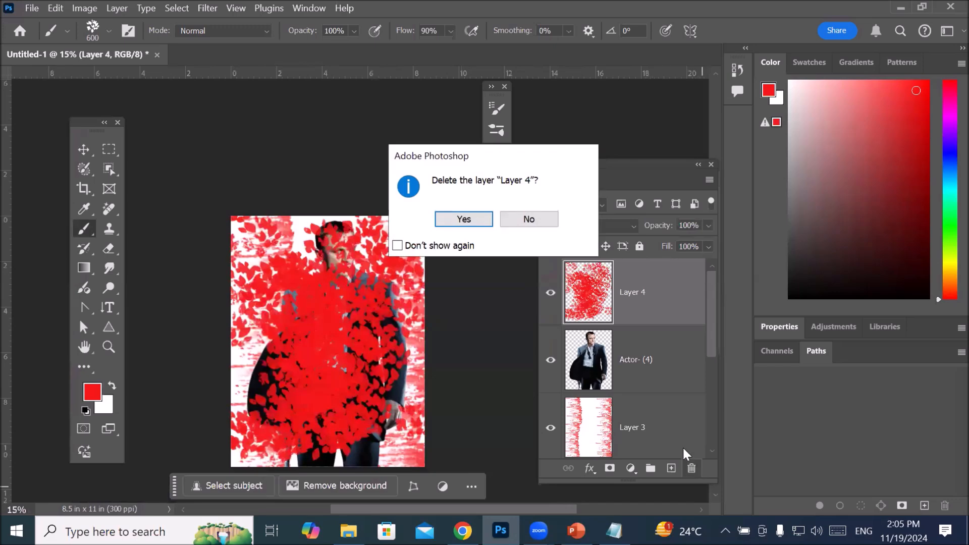
click(459, 218)
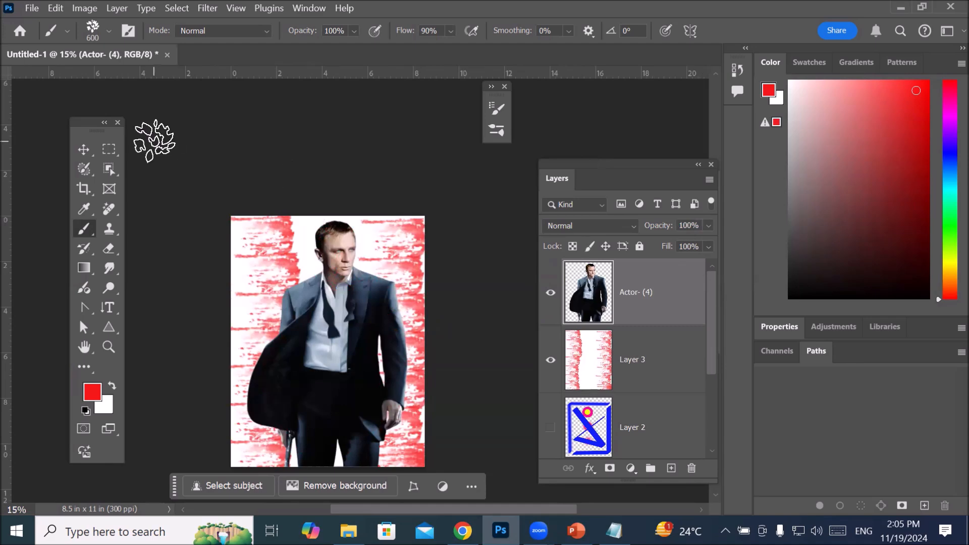
Step: Move the floating toolbox closer to the canvas and show the brush settings over the document
drag(88, 135, 116, 109)
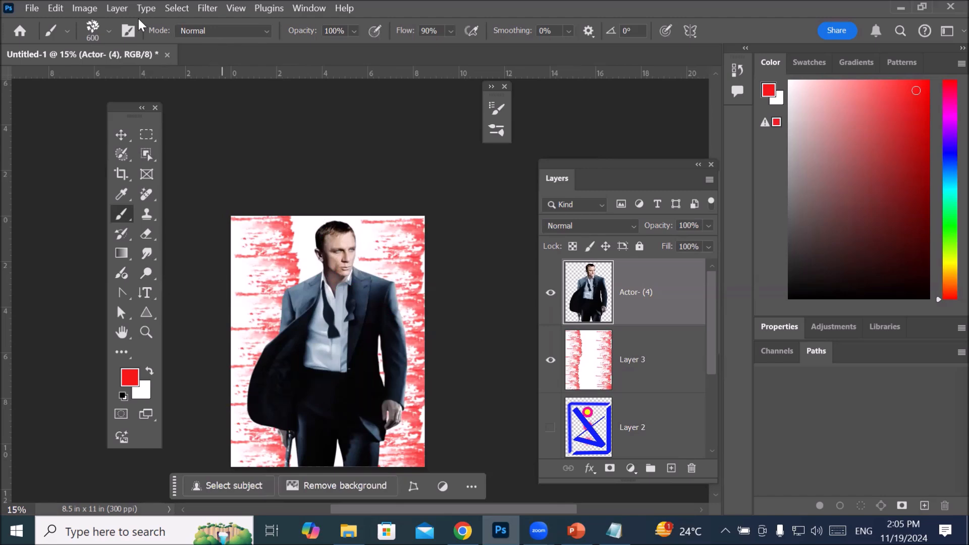
click(109, 30)
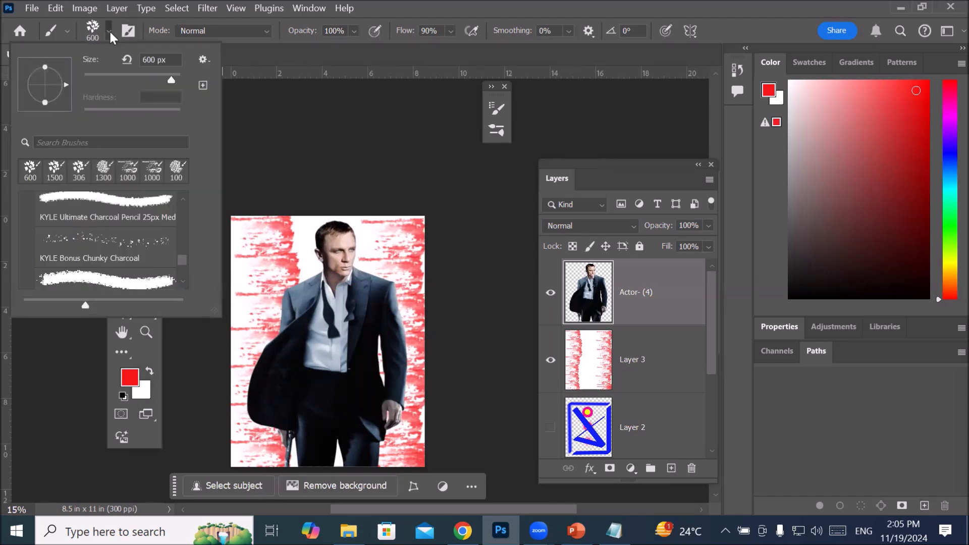
click(109, 30)
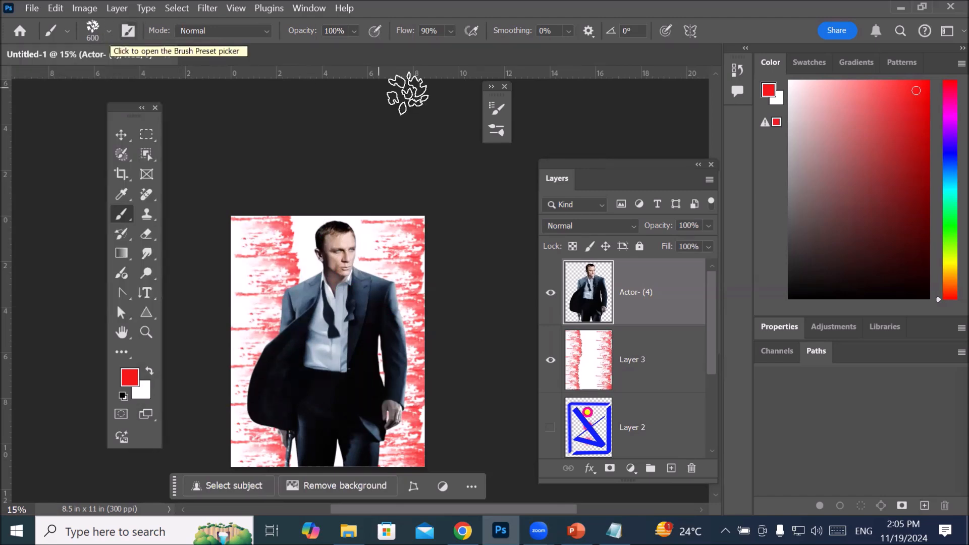
click(498, 109)
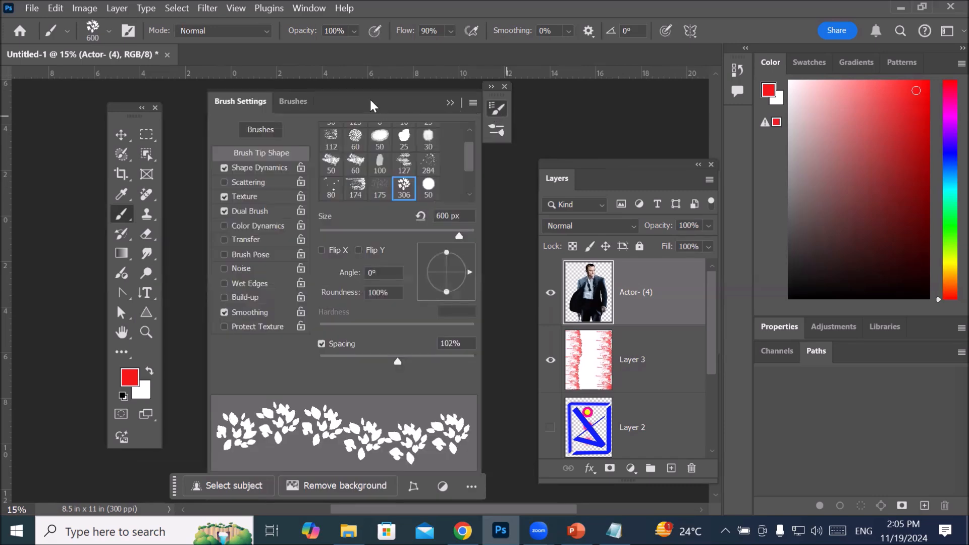
mouse_move(371, 106)
mouse_down()
mouse_move(459, 113)
mouse_move(433, 112)
mouse_up()
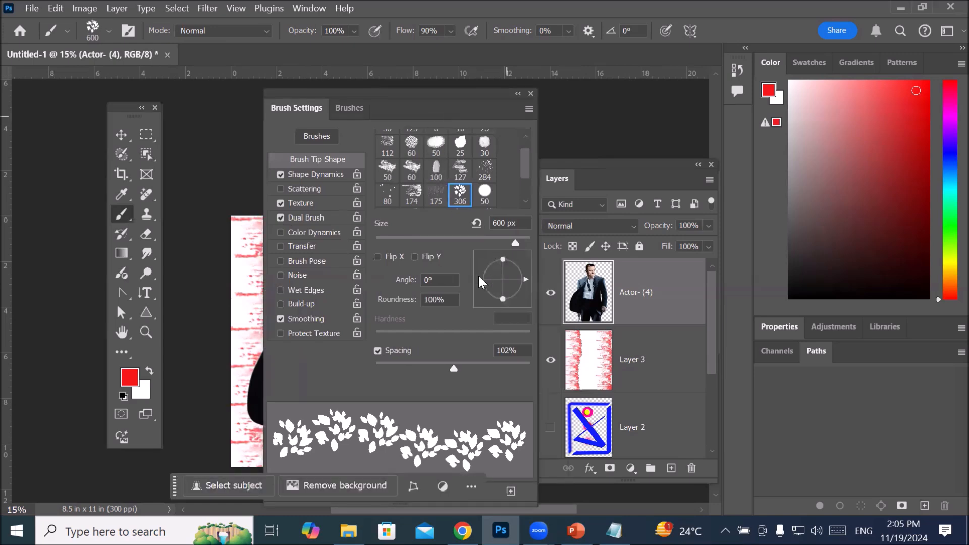
Step: Collapse the General, Dry Media, Wet Media and Special Effects brush groups and lengthen the brush list
click(342, 110)
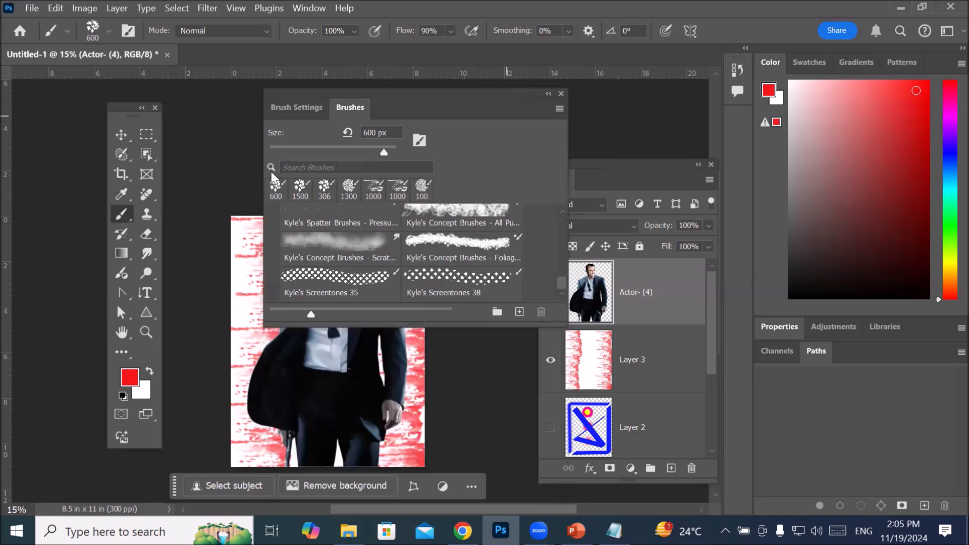
scroll(434, 237, up, 3)
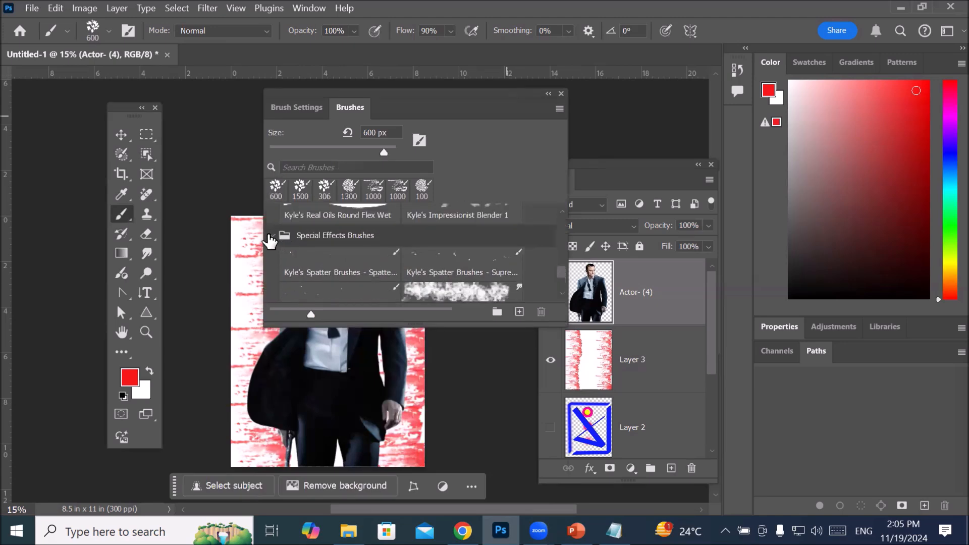
scroll(270, 242, up, 4)
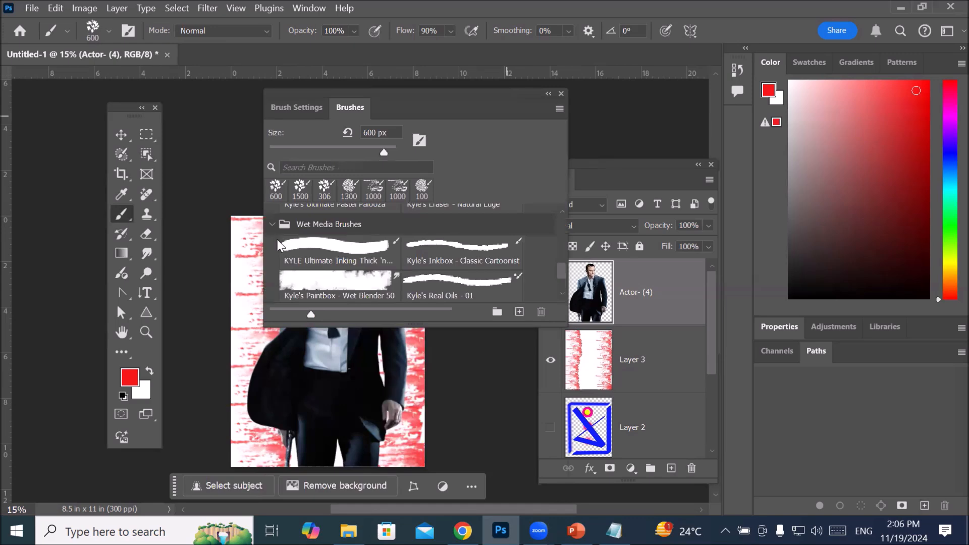
click(272, 224)
scroll(283, 232, up, 3)
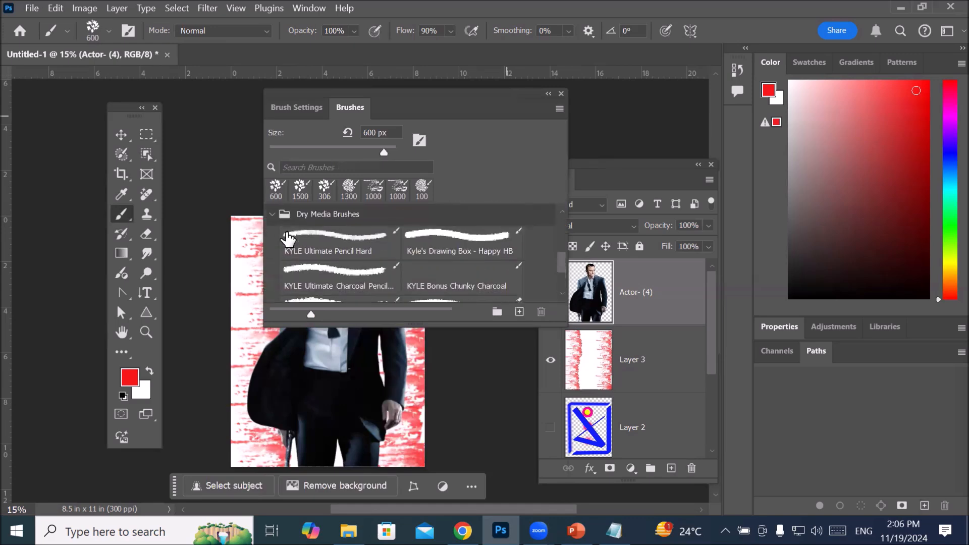
click(273, 215)
scroll(321, 252, up, 4)
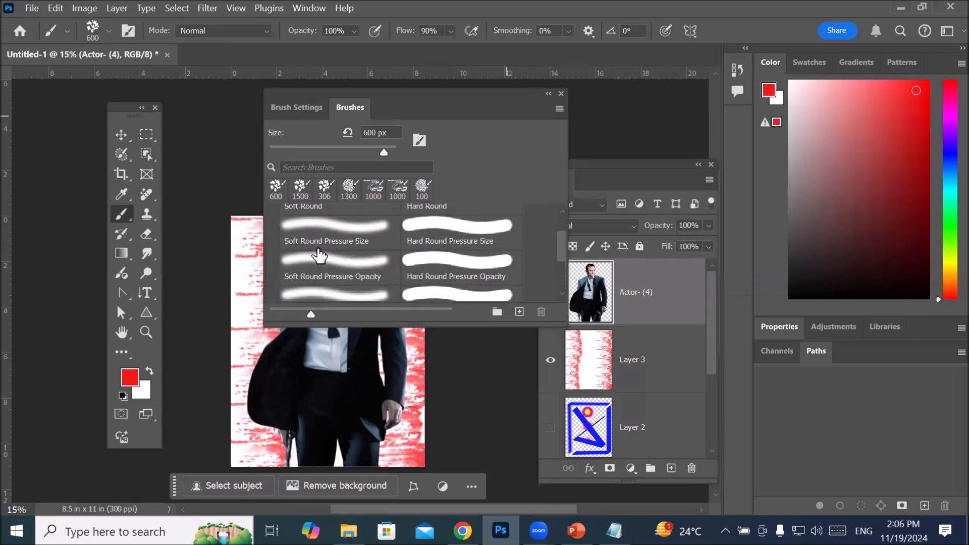
scroll(319, 255, up, 3)
click(274, 215)
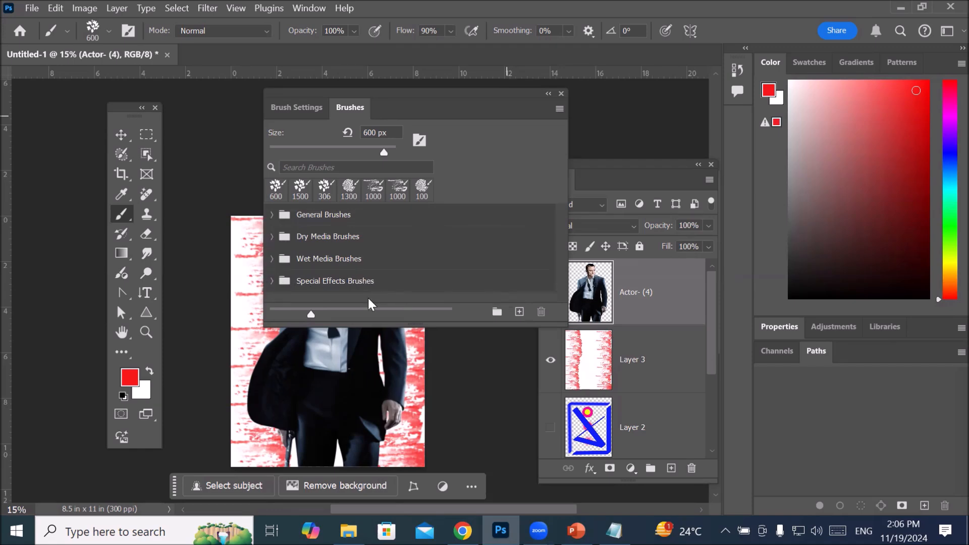
drag(371, 324, 370, 406)
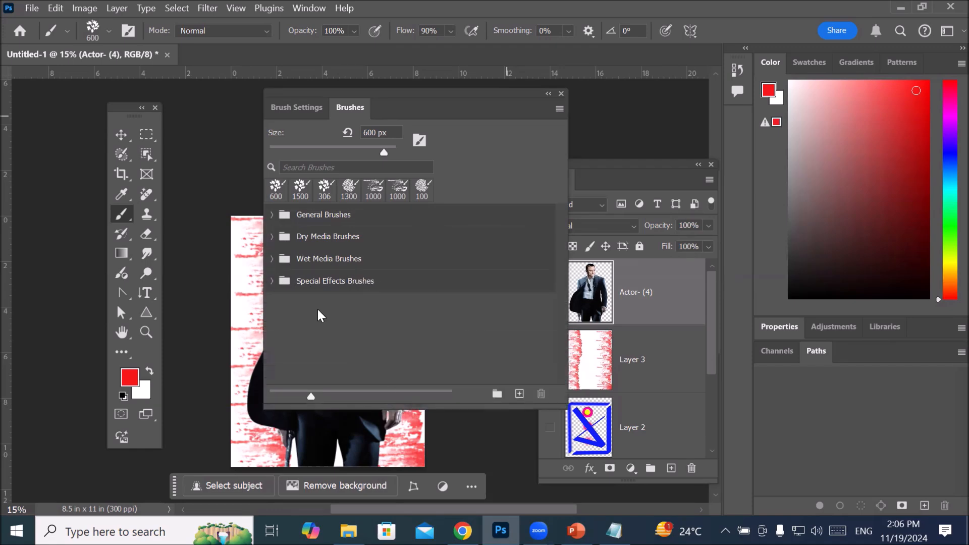
Step: Expand the Special Effects Brushes group and choose the Kyle's Screentones 35 brush
click(273, 283)
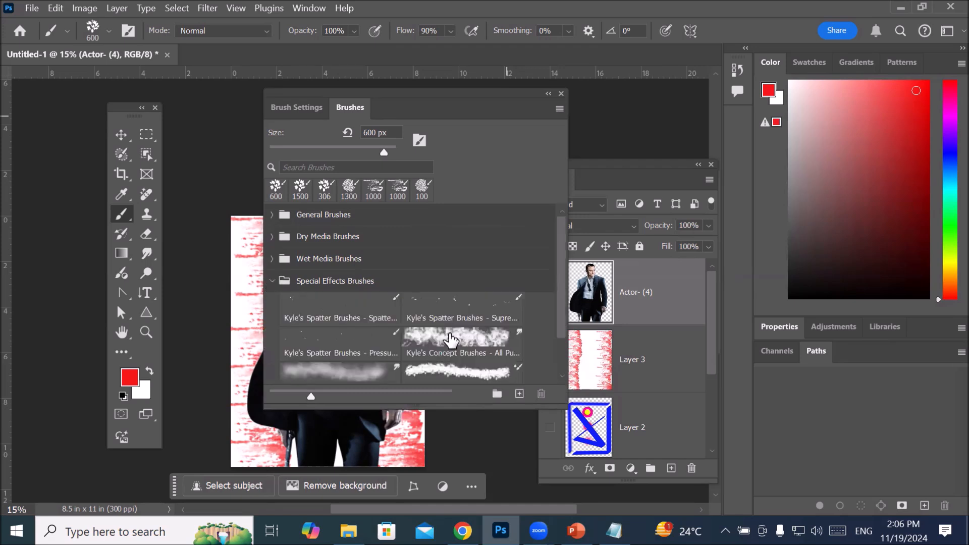
scroll(434, 352, down, 2)
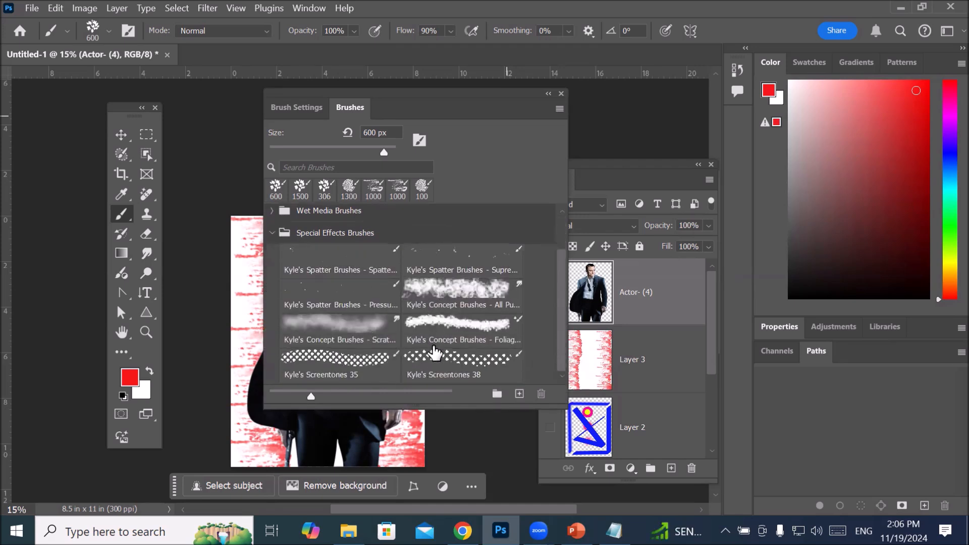
click(369, 357)
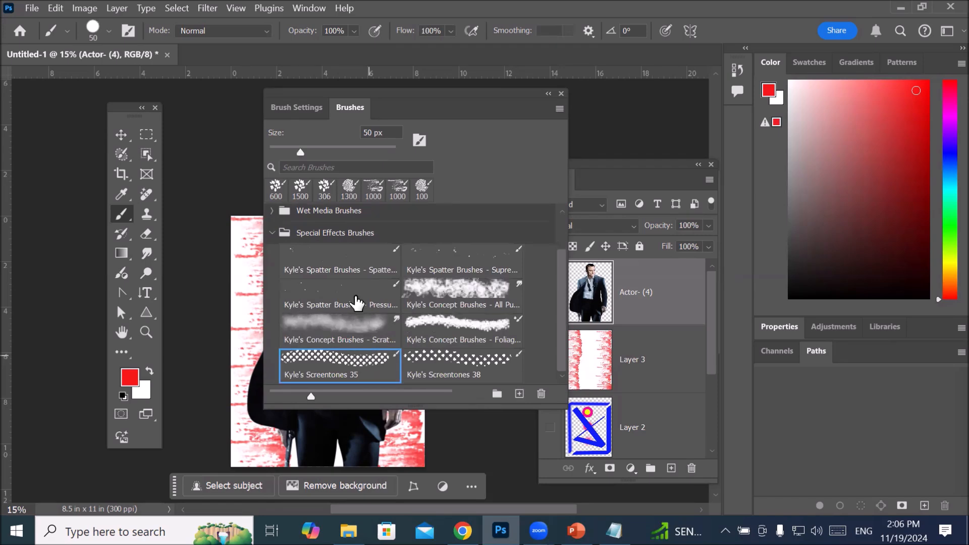
Step: Set the screentone brush's tip spacing to 149% and collapse its settings
click(297, 107)
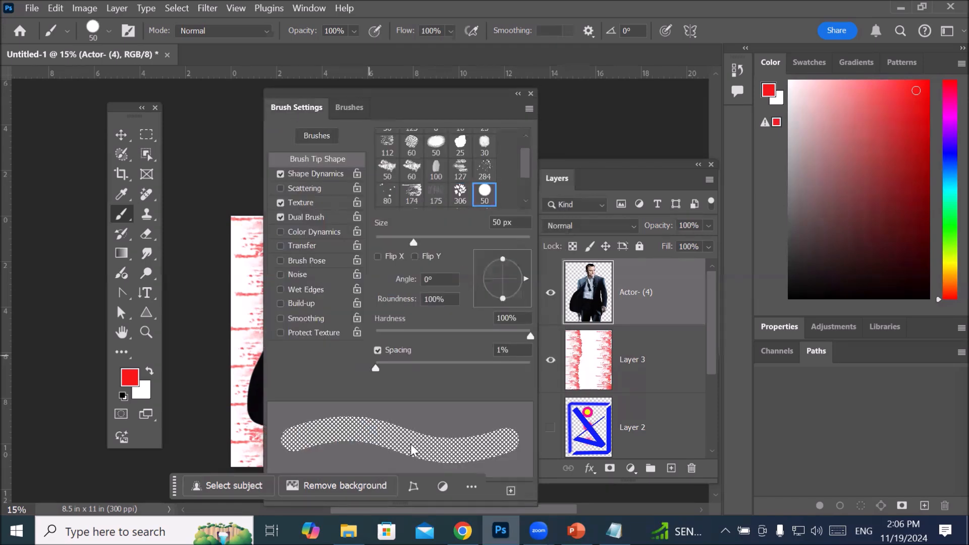
mouse_move(377, 372)
mouse_down()
mouse_move(492, 373)
mouse_move(448, 370)
mouse_move(508, 389)
mouse_move(474, 393)
mouse_up()
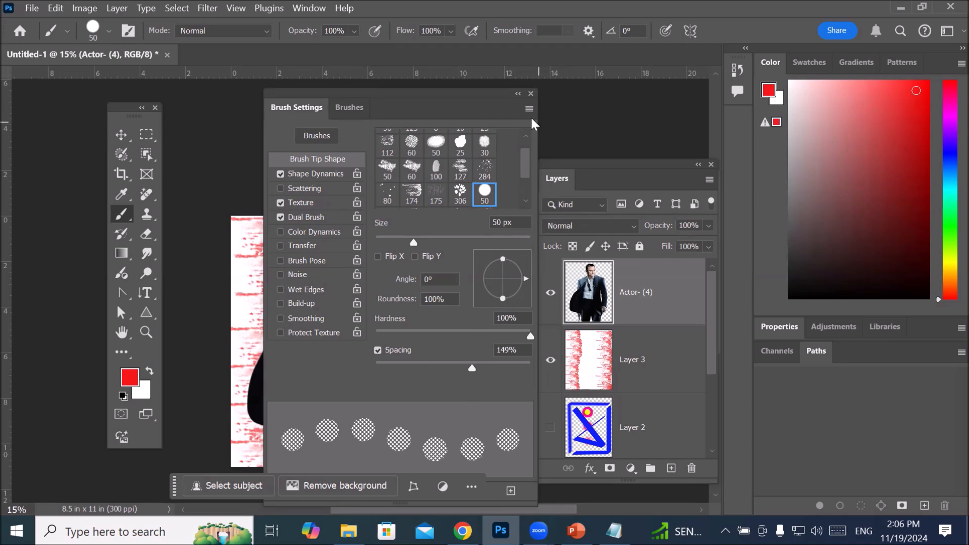
click(517, 95)
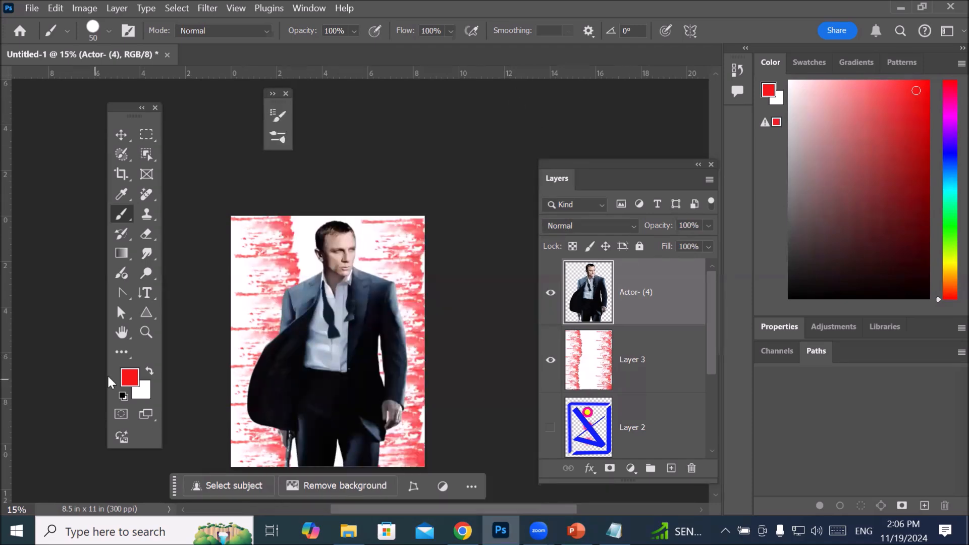
Step: Set the foreground color to purple #5e39cb and return to the Brush tool
click(129, 379)
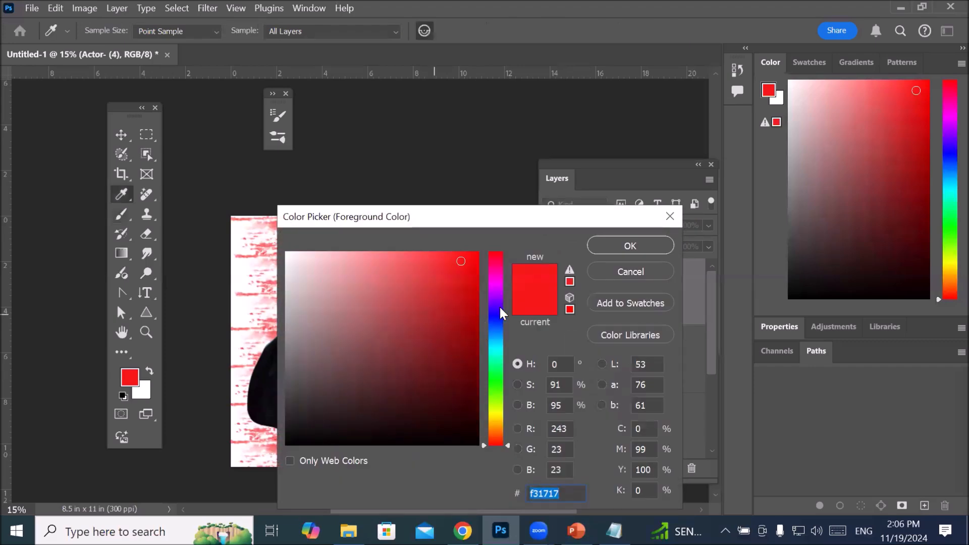
click(501, 308)
drag(461, 292, 425, 292)
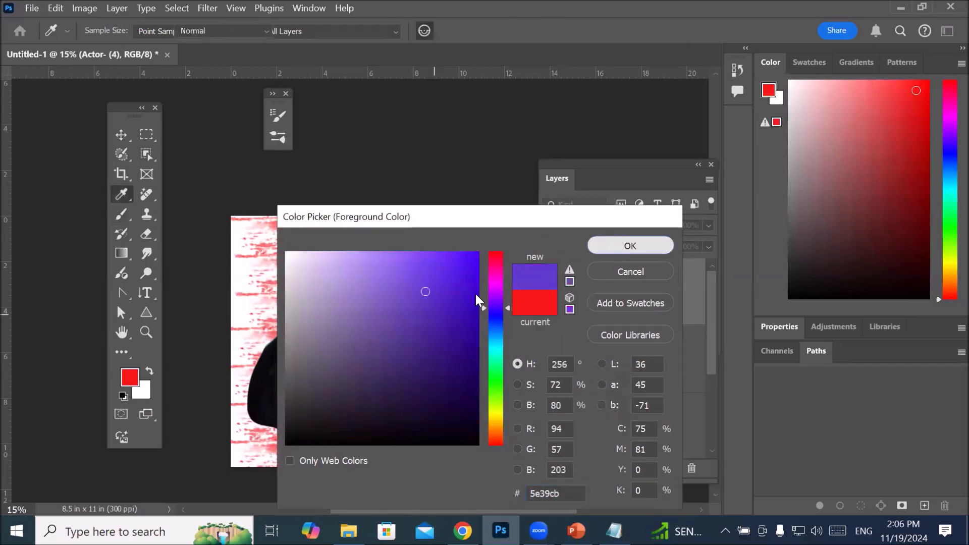
key(Return)
key(b)
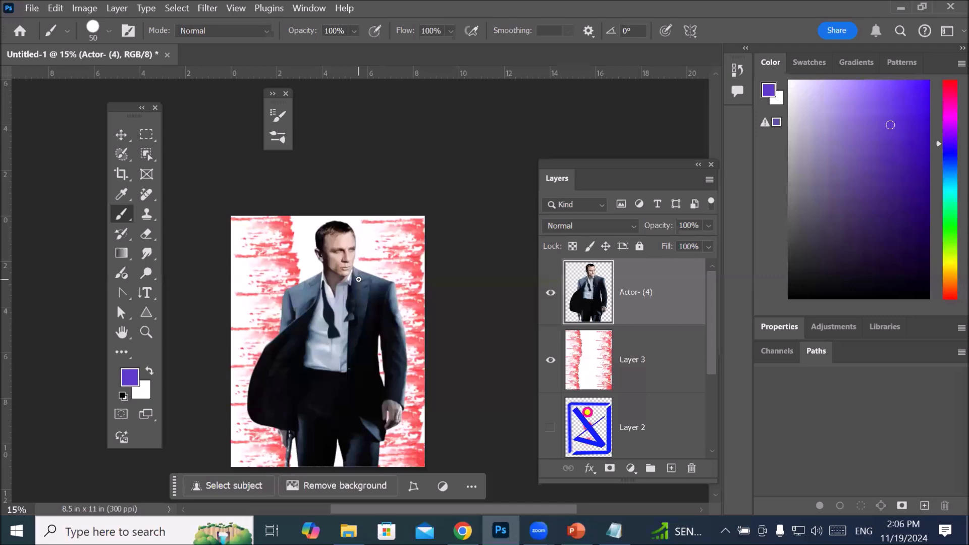
Step: Enlarge the screentone brush to 500 px and paint purple dots down both sides of the actor on Layer 3
key(bracketright)
key(bracketright)
key(bracketright)
key(bracketright)
key(bracketright)
key(bracketright)
key(bracketright)
key(bracketright)
key(bracketright)
key(bracketright)
key(bracketright)
key(bracketright)
key(bracketright)
click(598, 366)
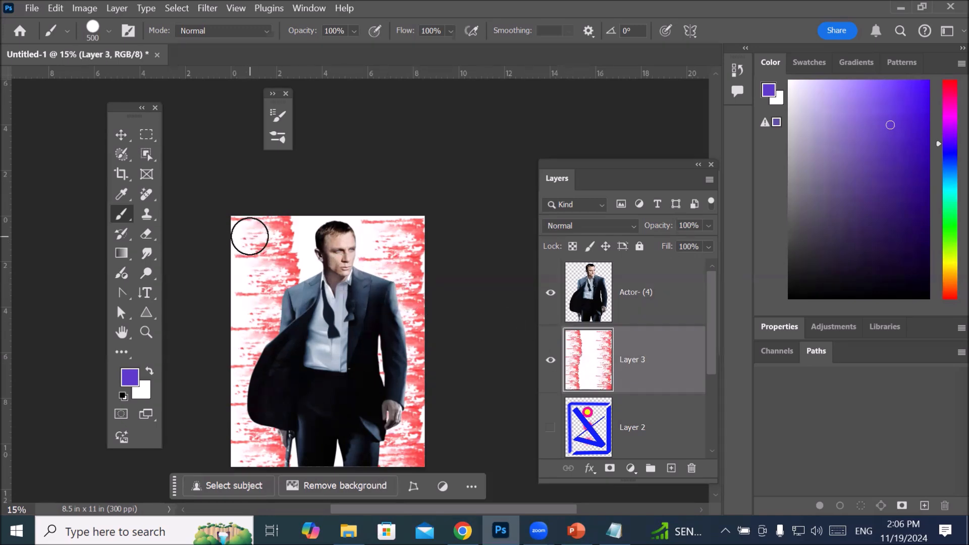
click(249, 236)
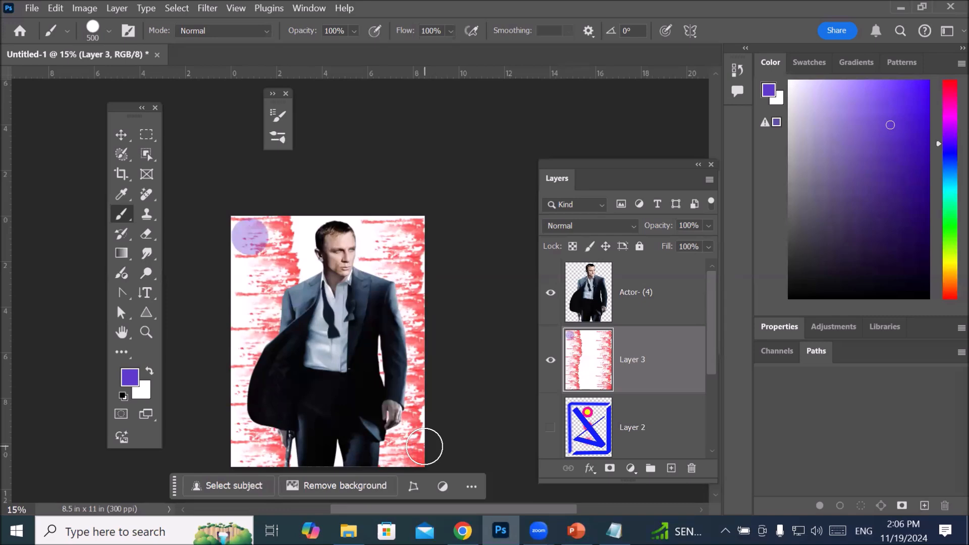
shift+click(410, 447)
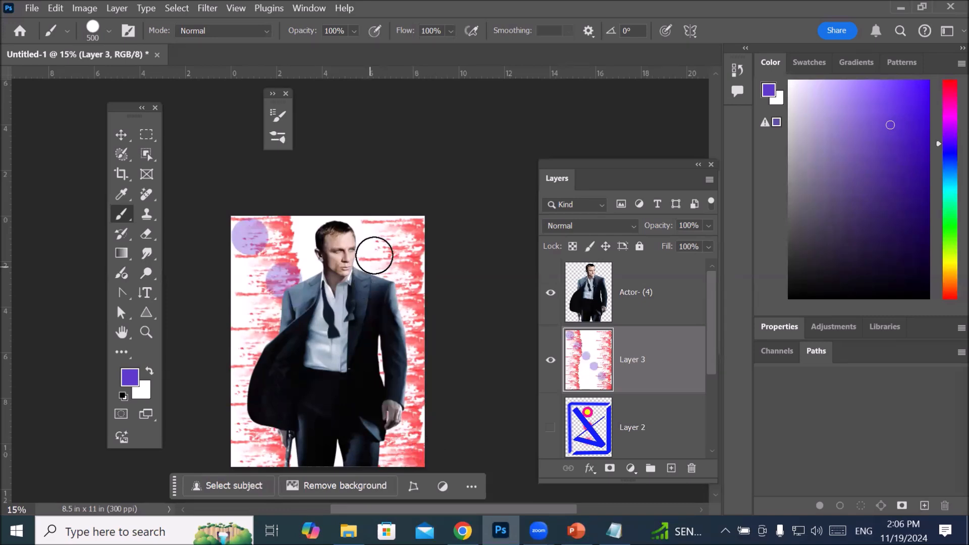
click(401, 235)
mouse_move(404, 259)
mouse_down()
mouse_move(430, 334)
mouse_move(403, 417)
mouse_move(422, 471)
mouse_up()
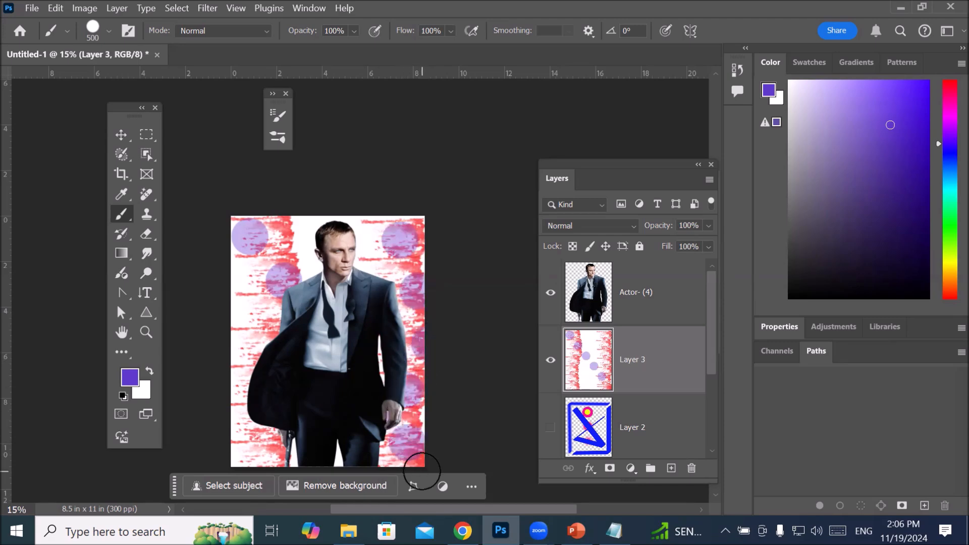
mouse_move(192, 251)
mouse_down()
mouse_move(216, 266)
mouse_move(234, 357)
mouse_move(225, 433)
mouse_up()
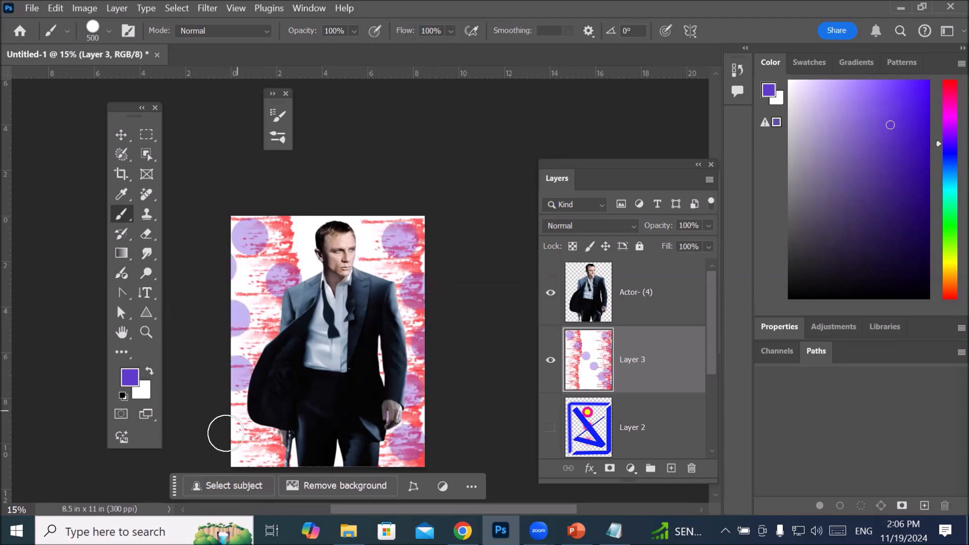
click(232, 426)
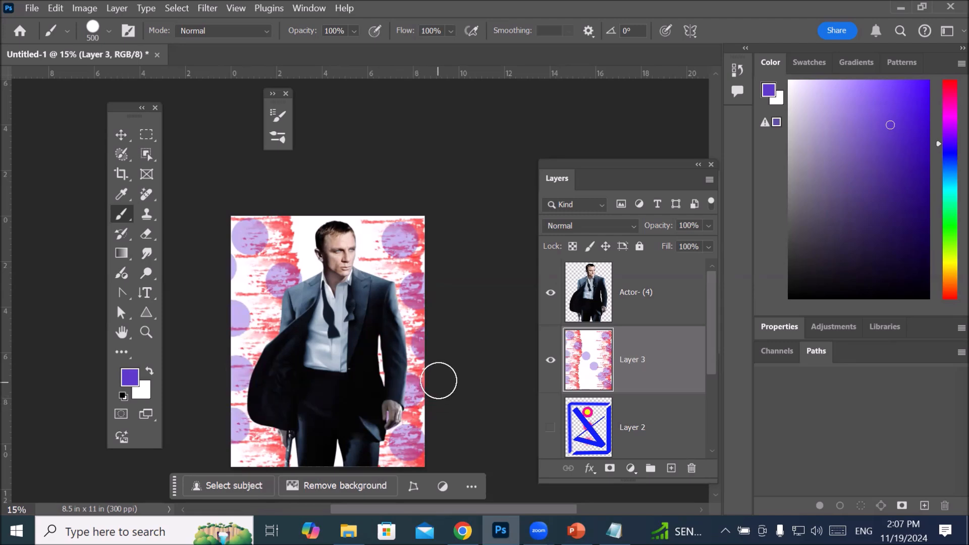
Step: Turn off the brush's Shape Dynamics, Texture and Dual Brush options and stamp a solid purple dot on each side of the actor's head
scroll(456, 337, up, 4)
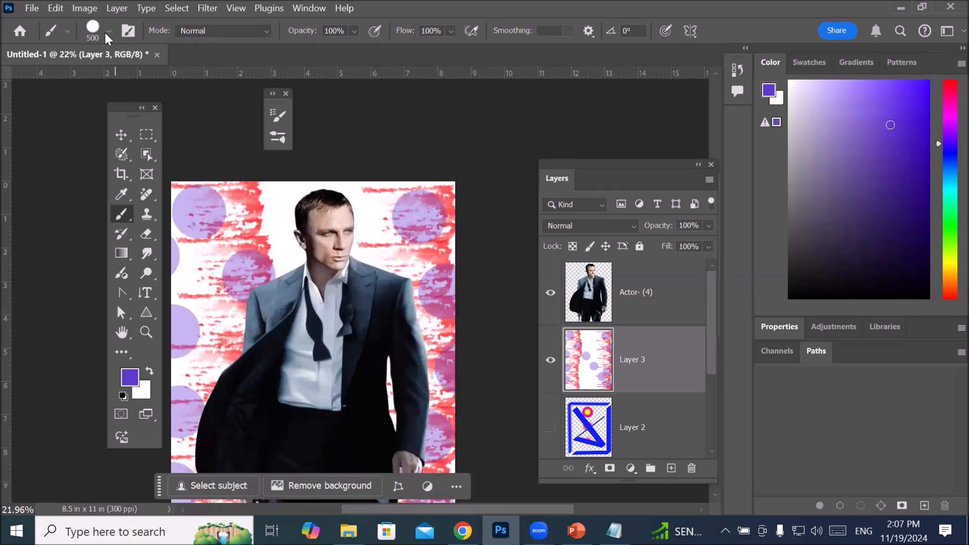
click(278, 115)
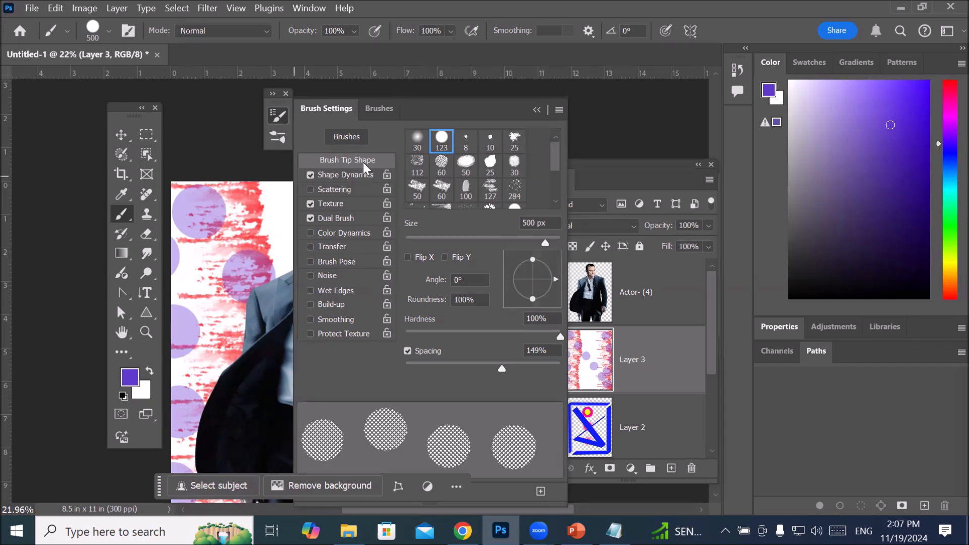
click(310, 202)
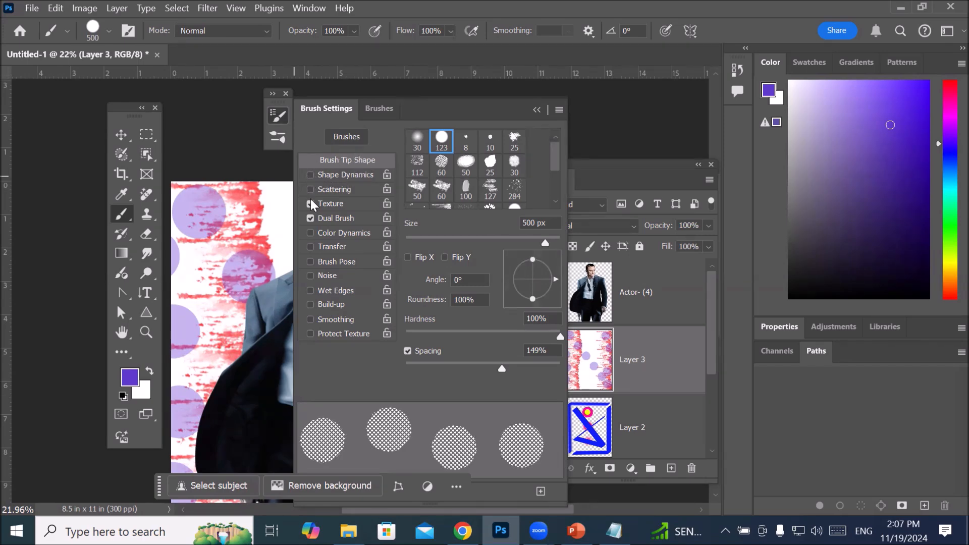
click(310, 218)
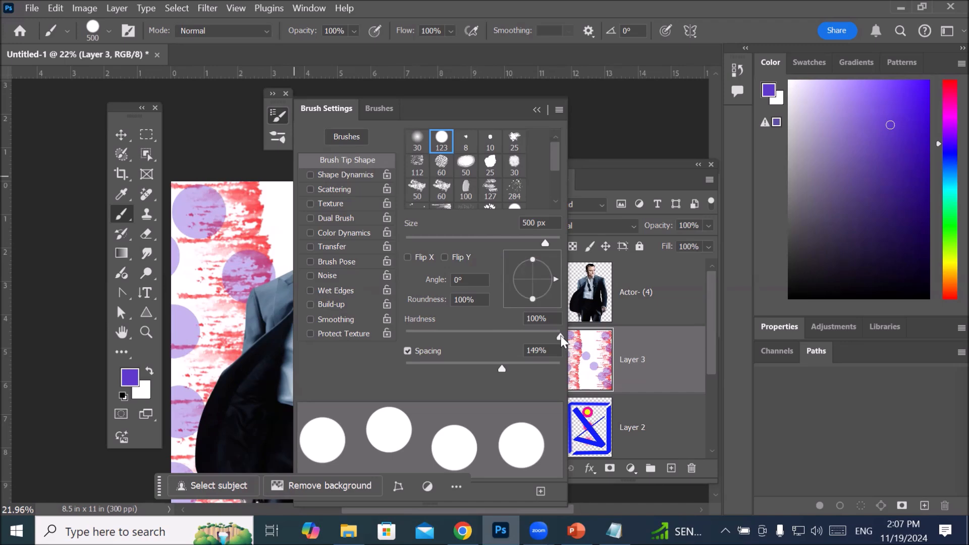
click(537, 110)
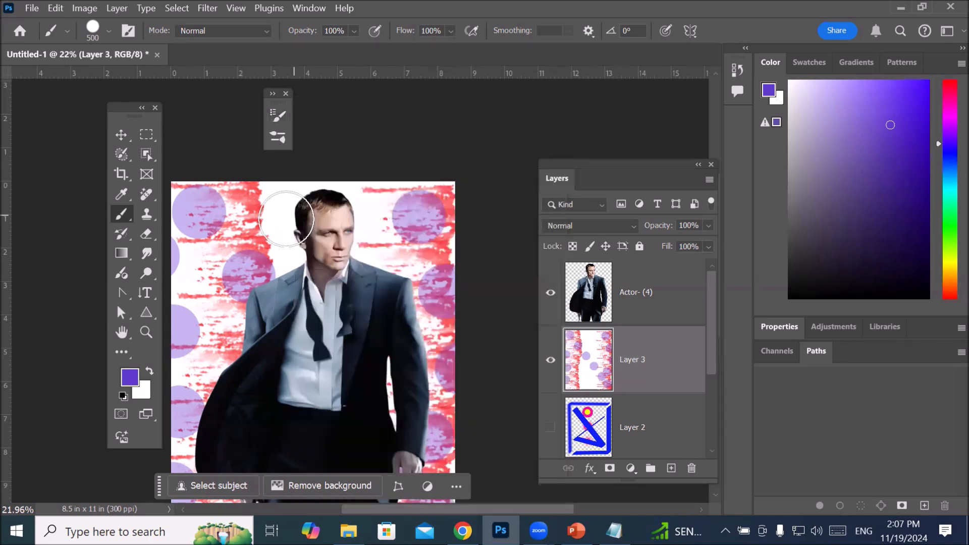
click(263, 212)
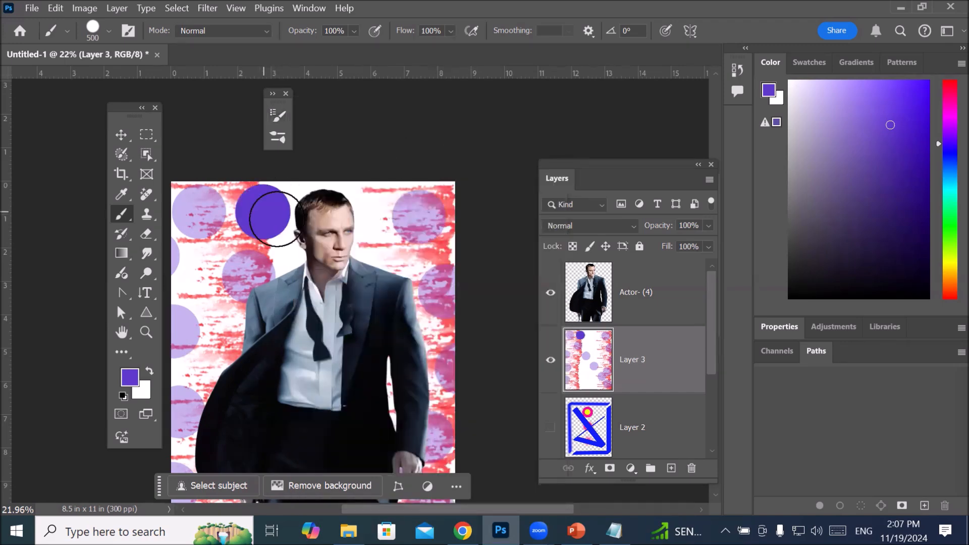
click(388, 211)
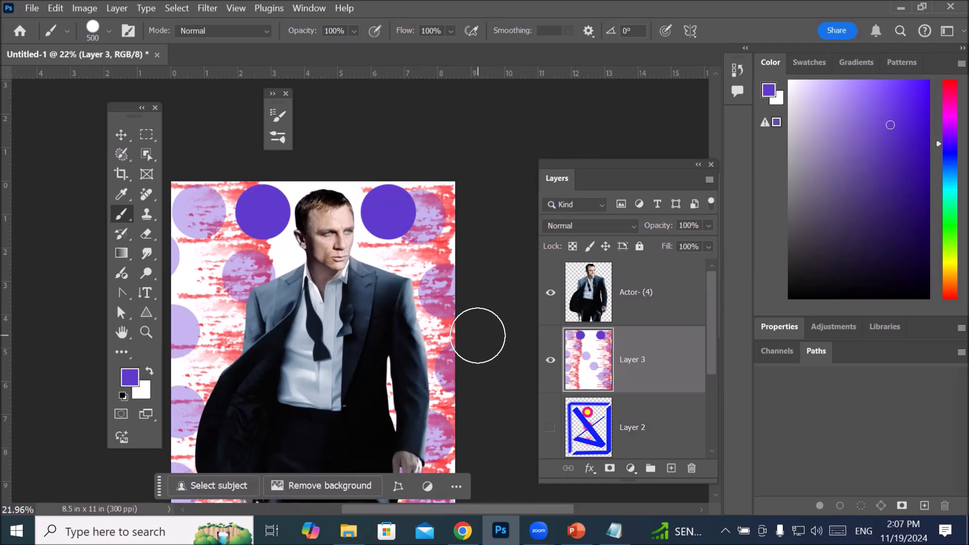
Step: Choose the Kyle's Screentones 38 brush and set its tip spacing to 78%
click(275, 115)
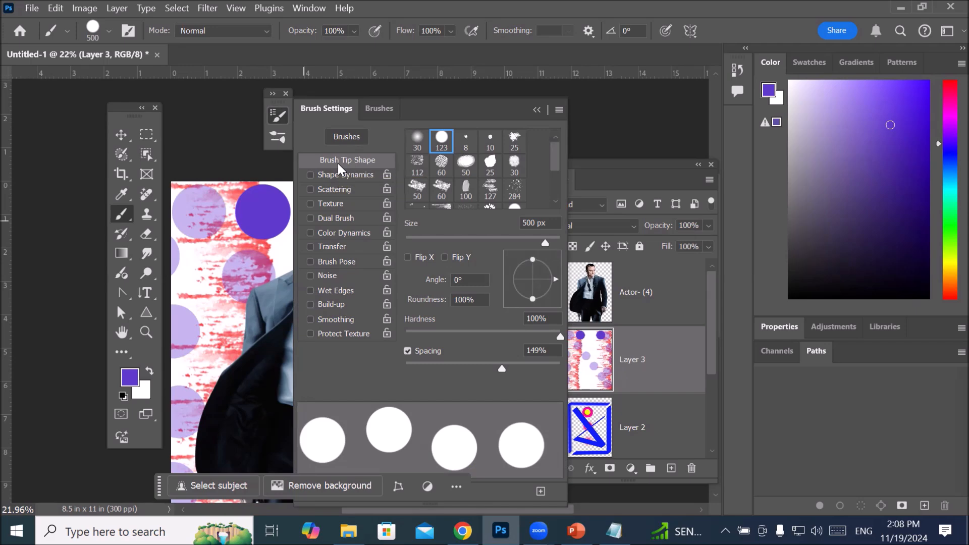
click(380, 110)
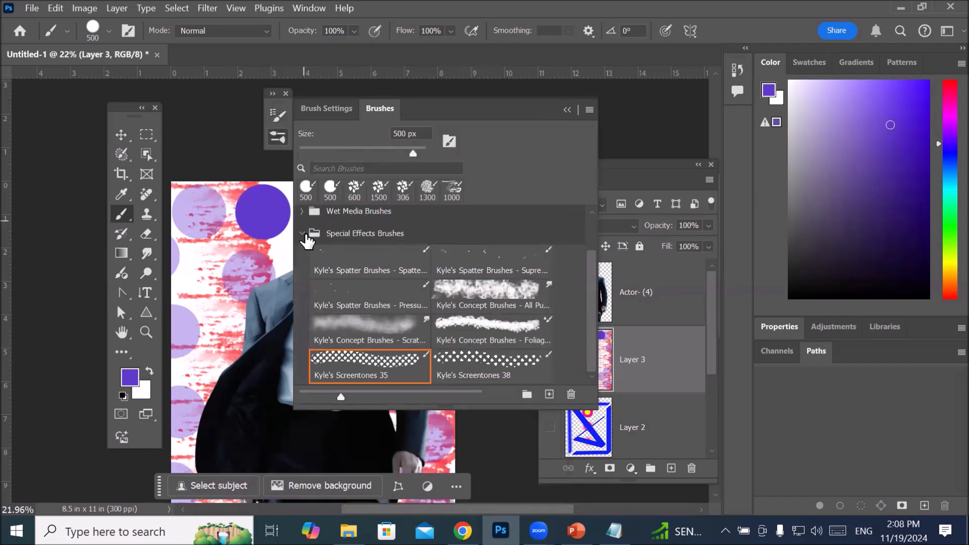
click(468, 356)
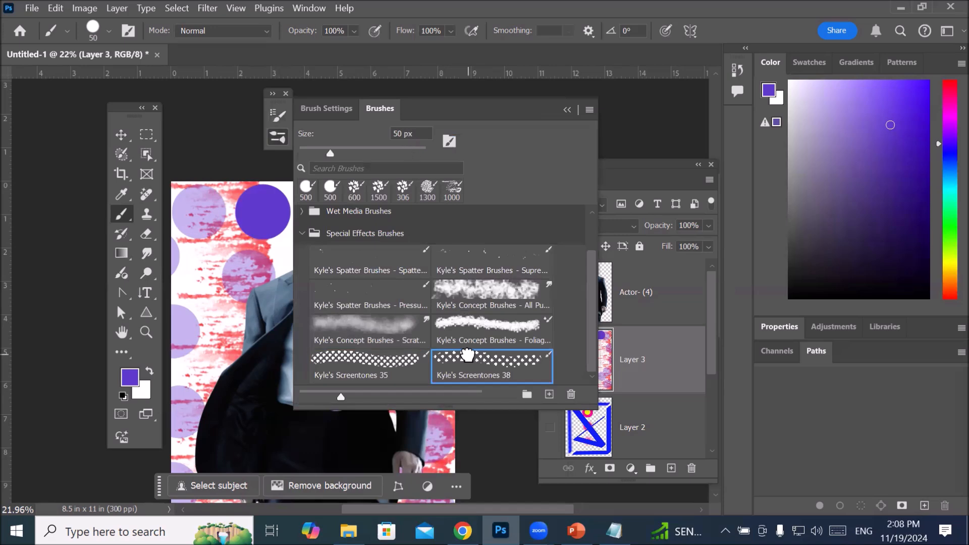
click(328, 103)
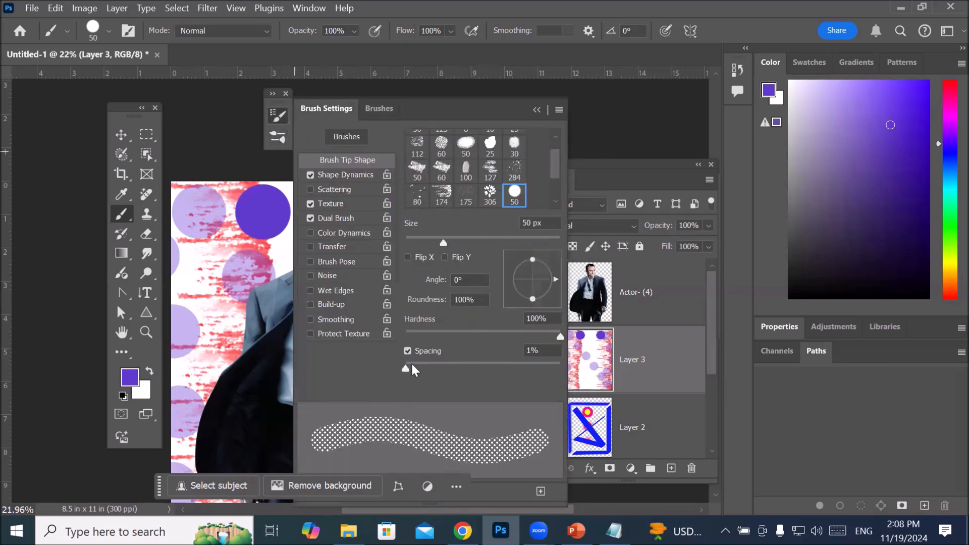
mouse_move(408, 367)
mouse_down()
mouse_move(512, 377)
mouse_move(452, 376)
mouse_move(466, 376)
mouse_up()
click(536, 109)
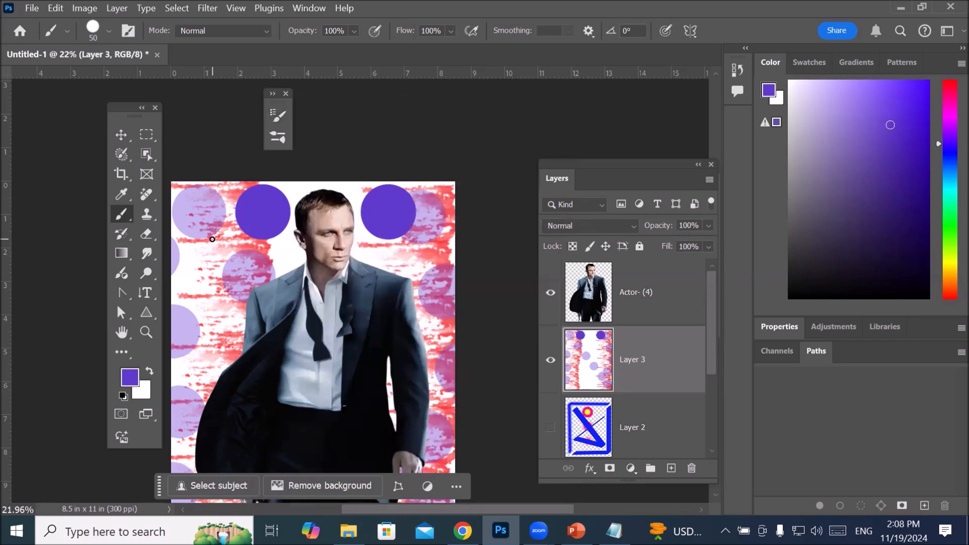
Step: With the brush at 250 px and the foreground color at red #eb1245, stamp a screentone dot inside each solid purple circle
key(bracketright)
key(bracketright)
key(bracketright)
key(bracketright)
key(bracketright)
key(bracketright)
key(bracketright)
key(bracketright)
key(bracketright)
key(bracketright)
click(130, 378)
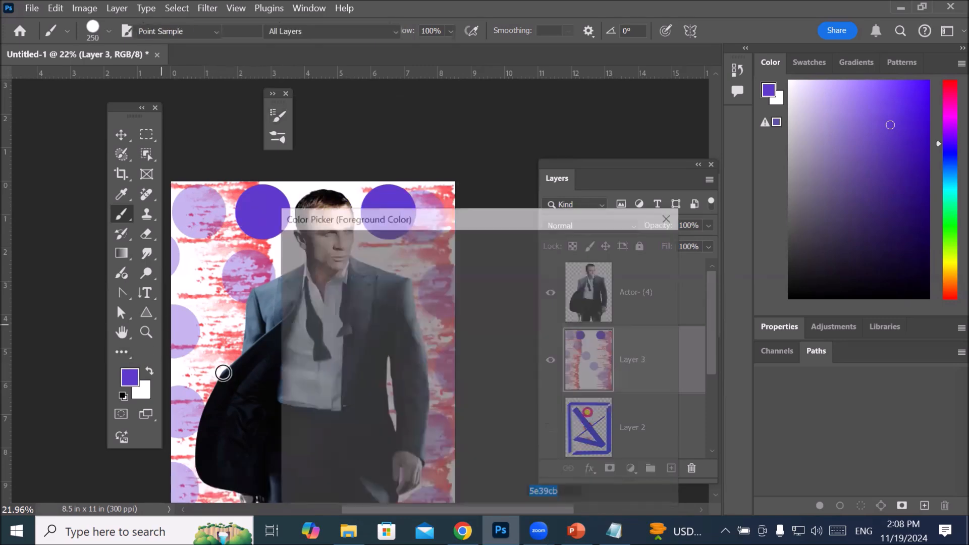
click(500, 258)
click(464, 265)
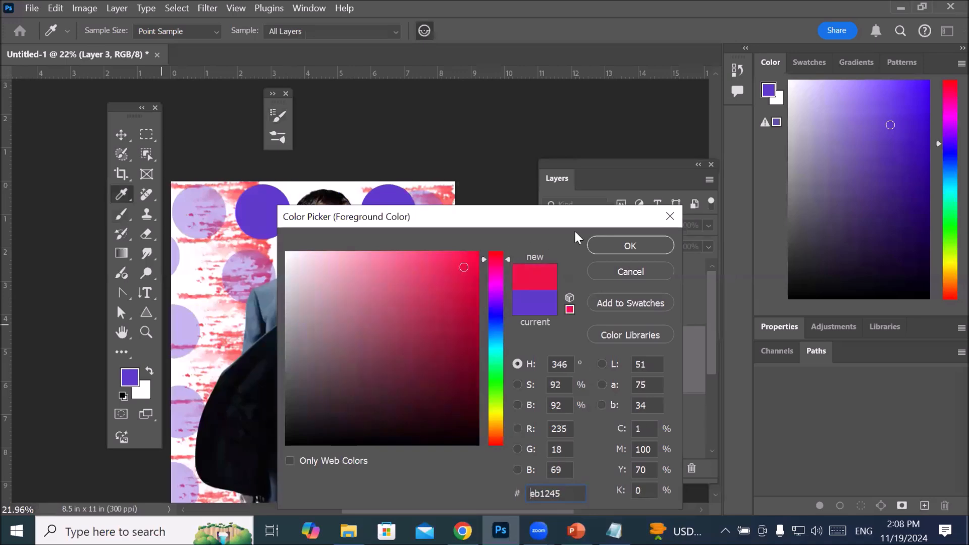
click(630, 246)
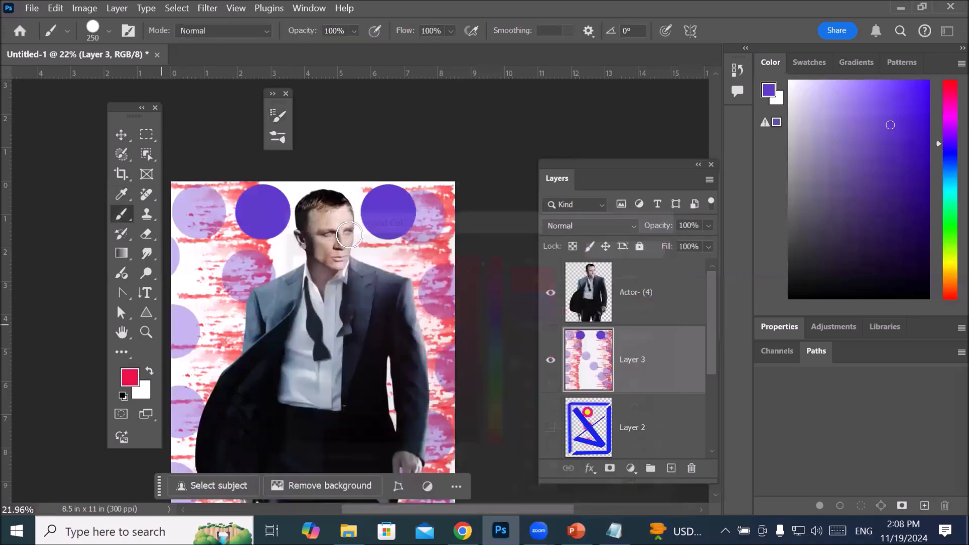
click(262, 210)
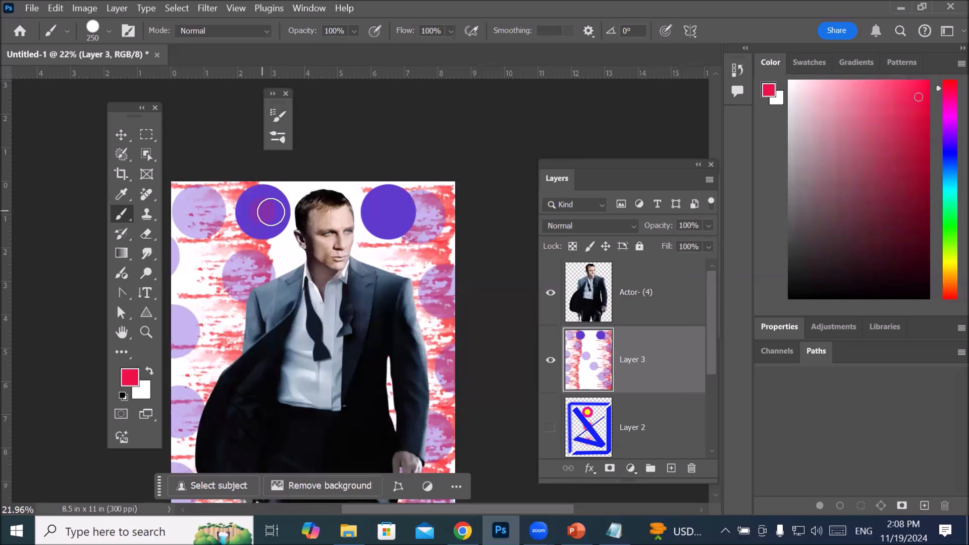
click(388, 214)
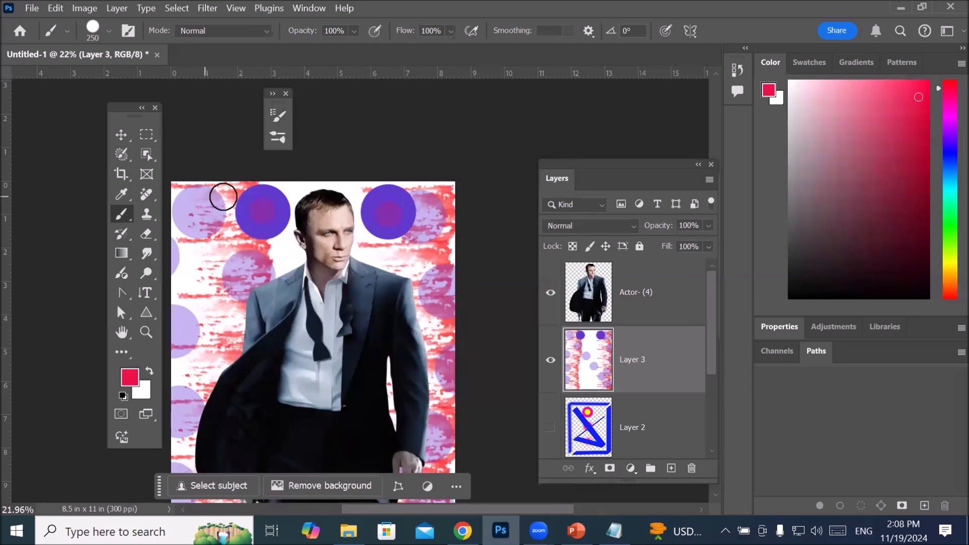
Step: Turn off Shape Dynamics, Texture and Dual Brush for the red brush and restamp solid centers in both purple circles
scroll(296, 195, up, 3)
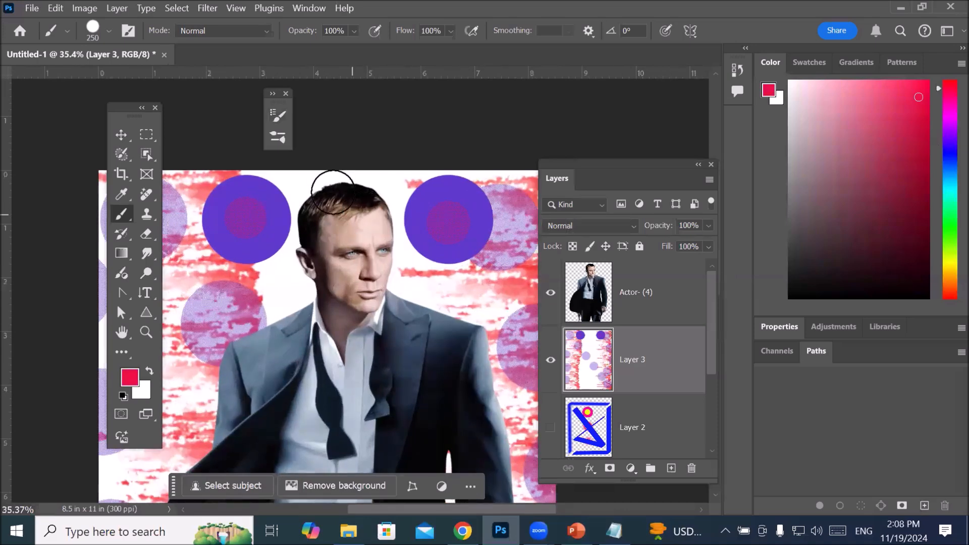
click(278, 115)
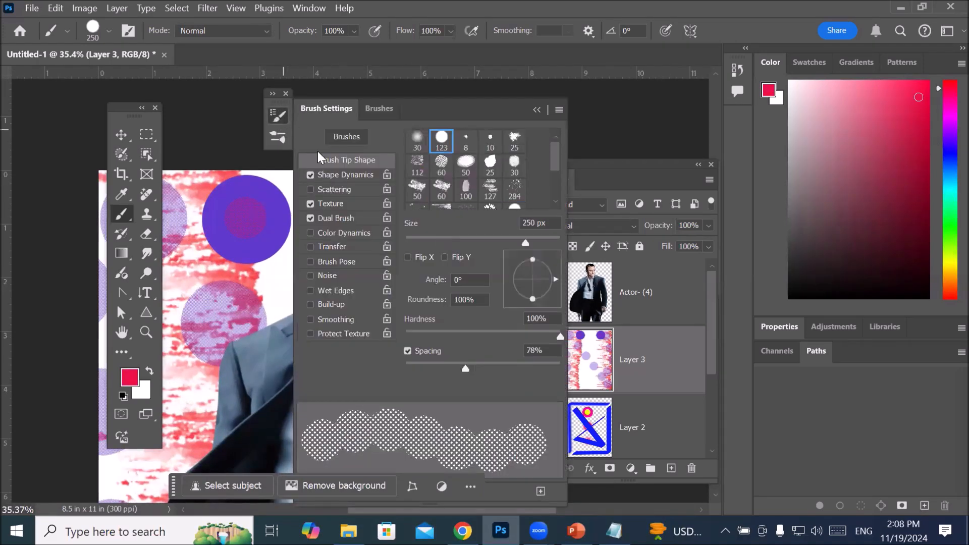
click(311, 220)
click(310, 204)
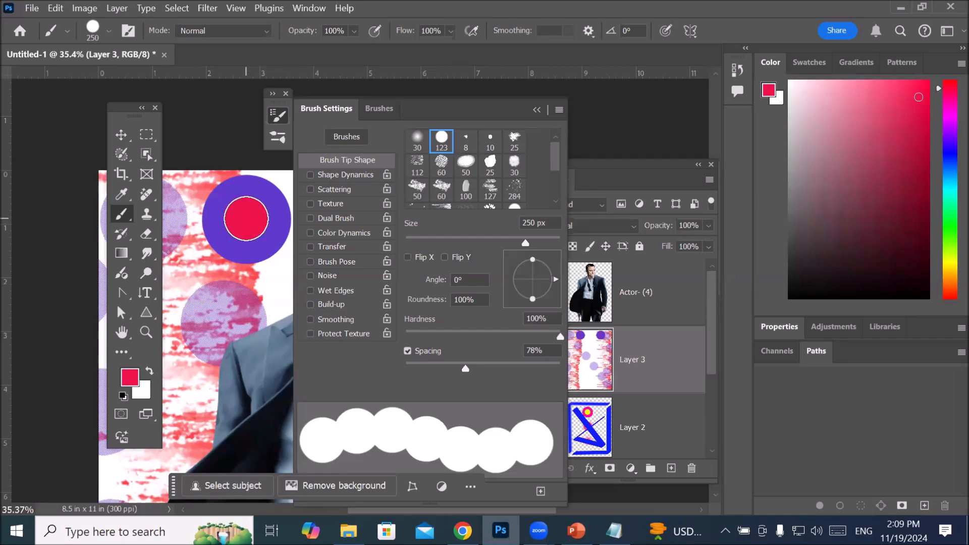
click(536, 112)
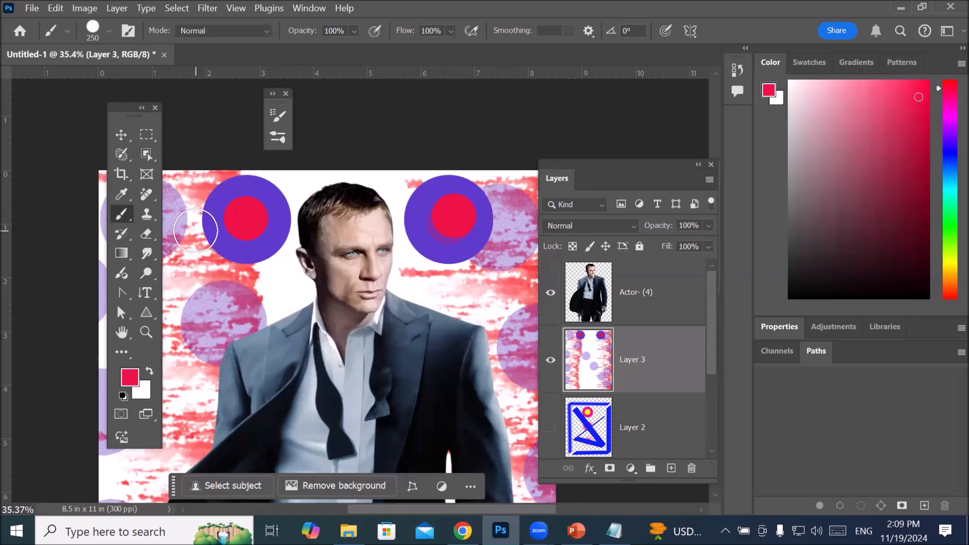
Step: Set the red brush's tip spacing to 87% and collapse its settings
click(278, 116)
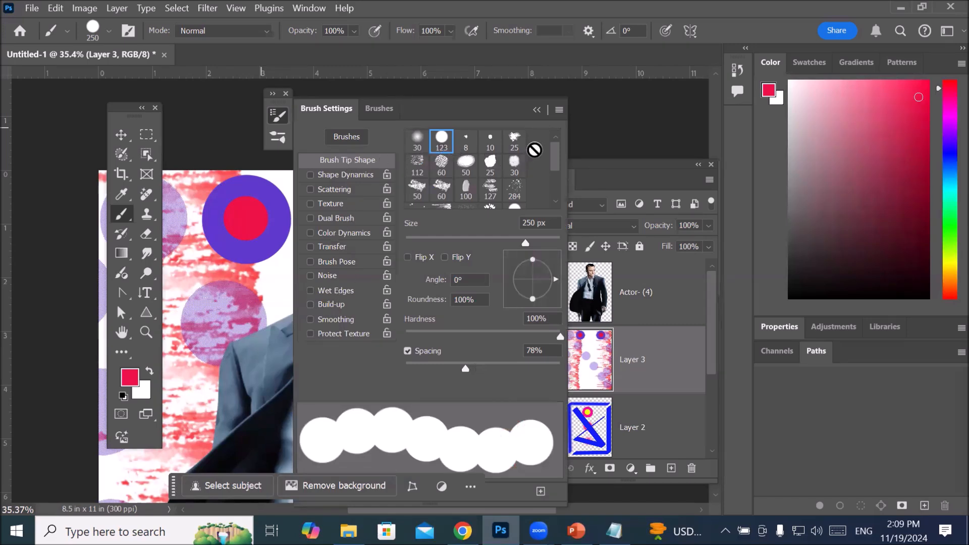
mouse_move(555, 160)
mouse_down()
mouse_move(562, 196)
mouse_move(555, 158)
mouse_up()
drag(467, 371, 472, 370)
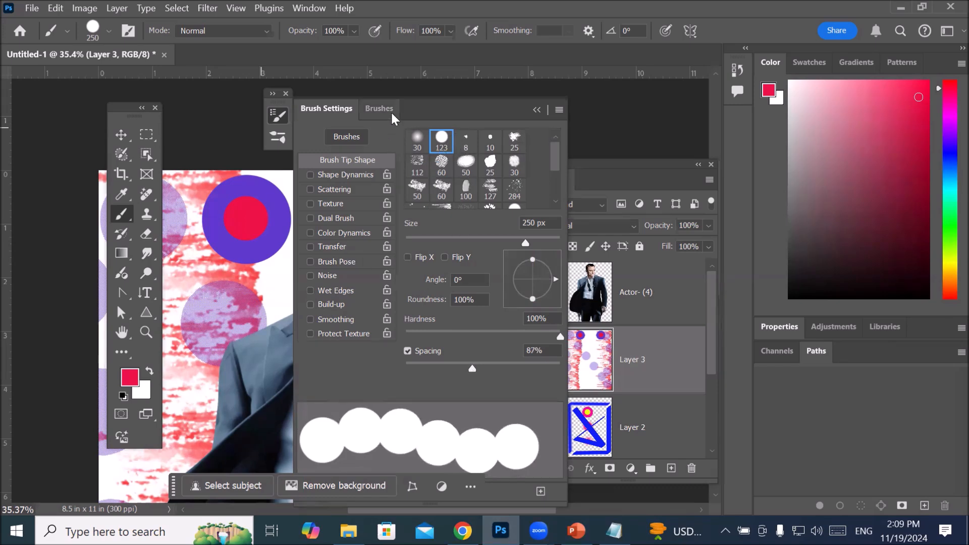
click(536, 110)
Step: Hide the Actor- (4) layer and paint a vertical row of red dots down the middle of Layer 3
scroll(439, 212, down, 3)
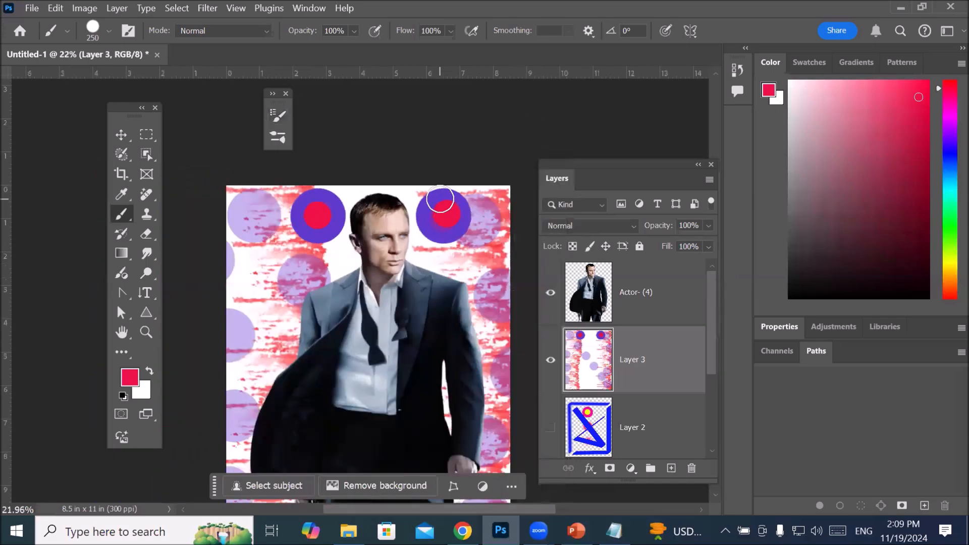
scroll(445, 221, down, 1)
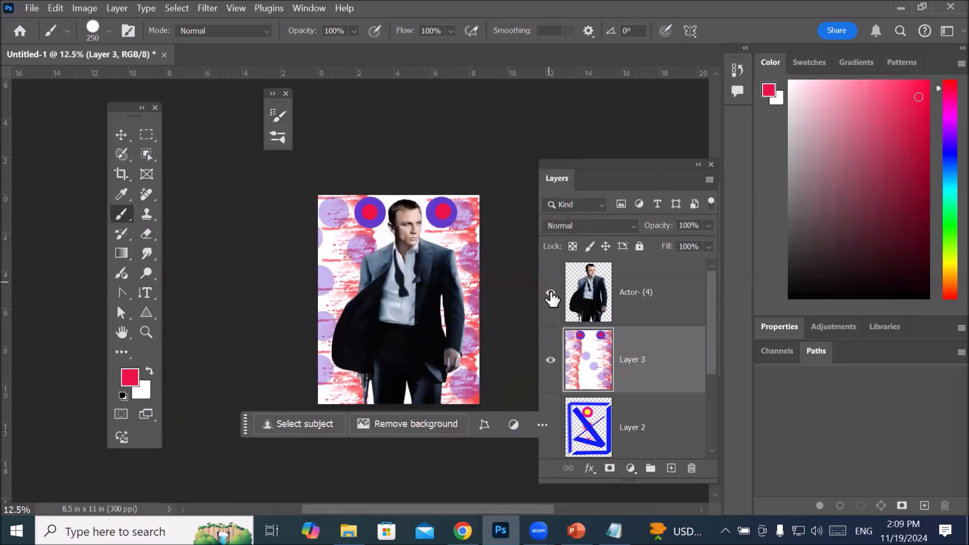
click(550, 292)
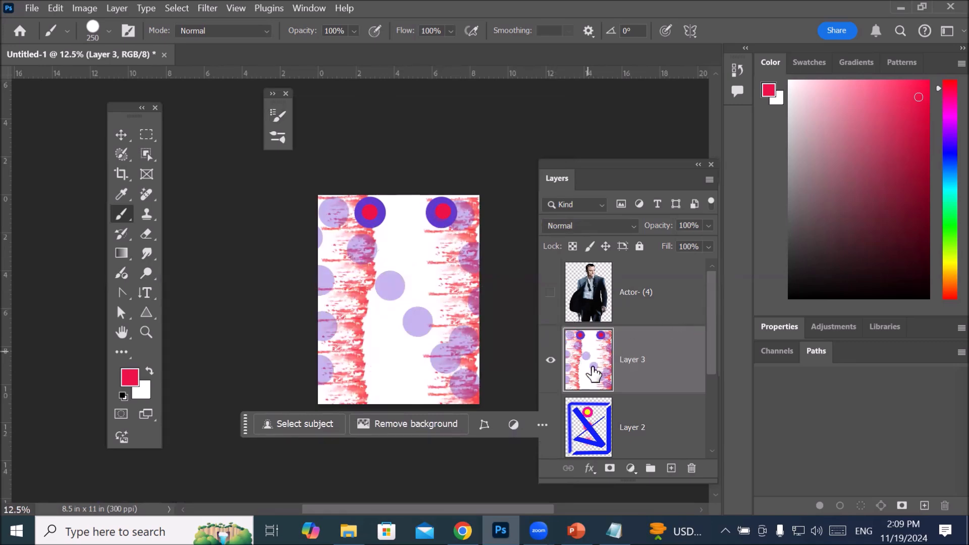
click(404, 205)
shift+click(395, 384)
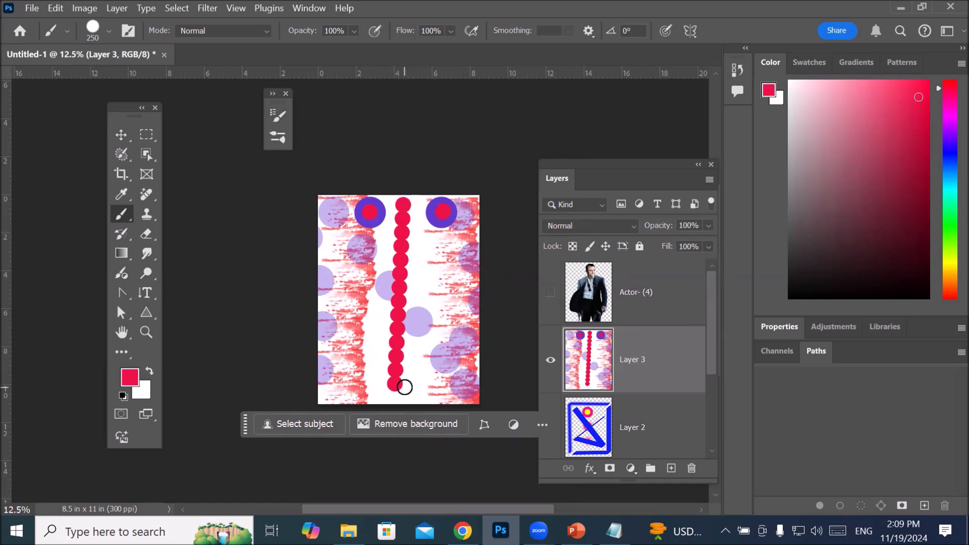
Step: Paint a wavy row of red dots across Layer 3 from the page's right side to its left side
scroll(402, 281, up, 5)
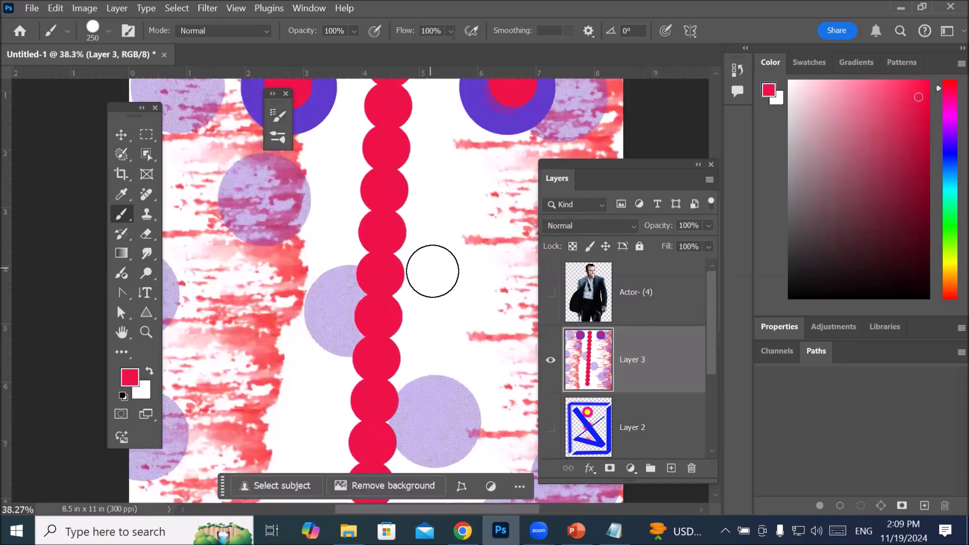
scroll(433, 272, down, 5)
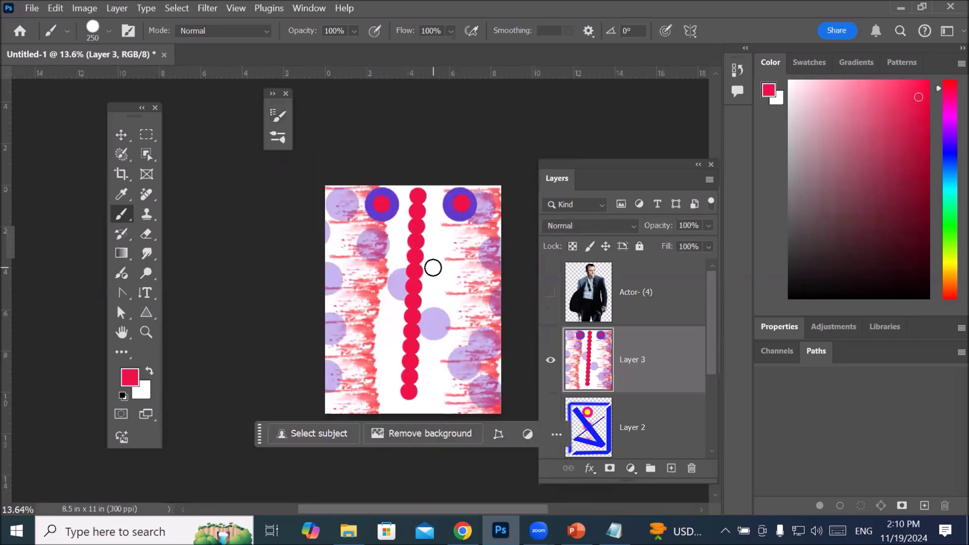
scroll(433, 267, down, 1)
mouse_move(476, 250)
mouse_down()
mouse_move(477, 290)
mouse_move(446, 314)
mouse_move(373, 274)
mouse_move(356, 298)
mouse_move(352, 325)
mouse_up()
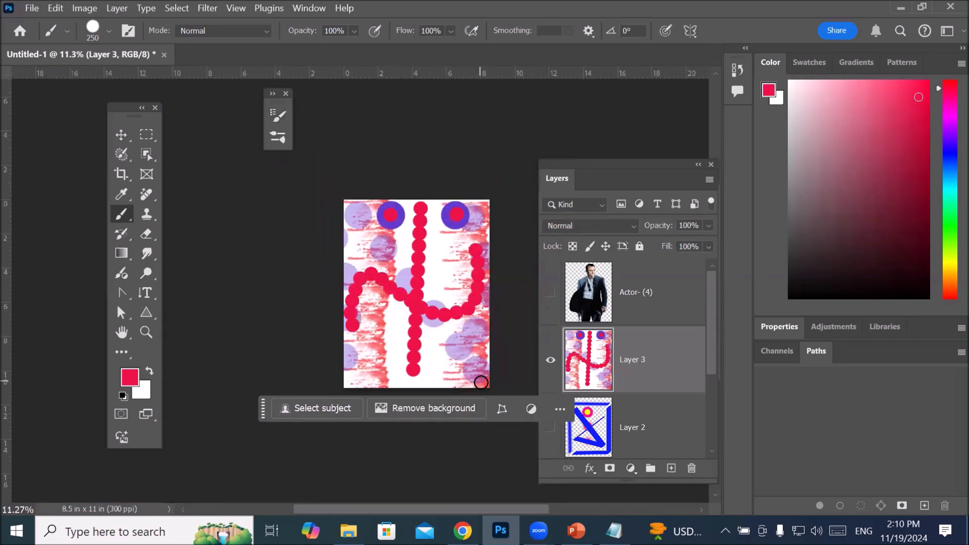
Step: Change the foreground color from red to a bright, saturated blue
scroll(426, 322, up, 5)
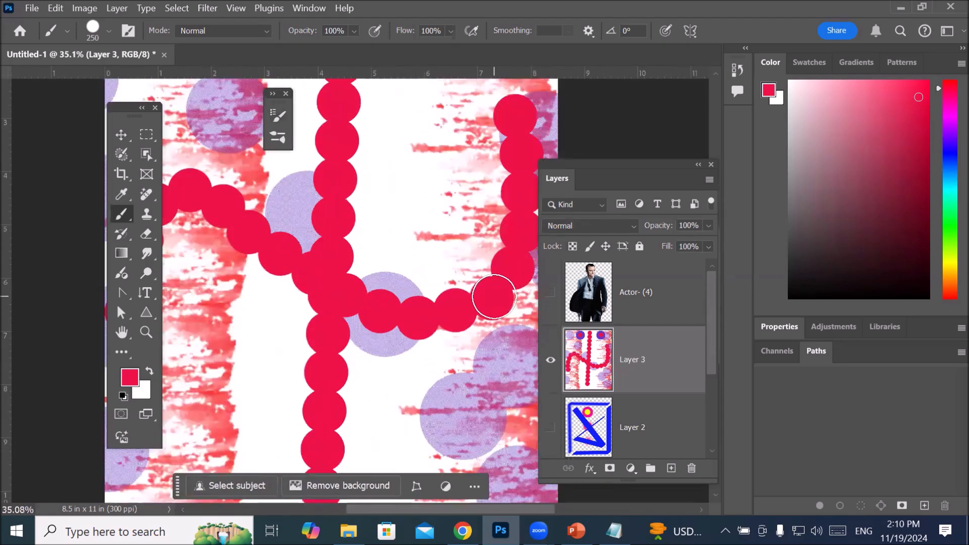
click(130, 378)
click(499, 313)
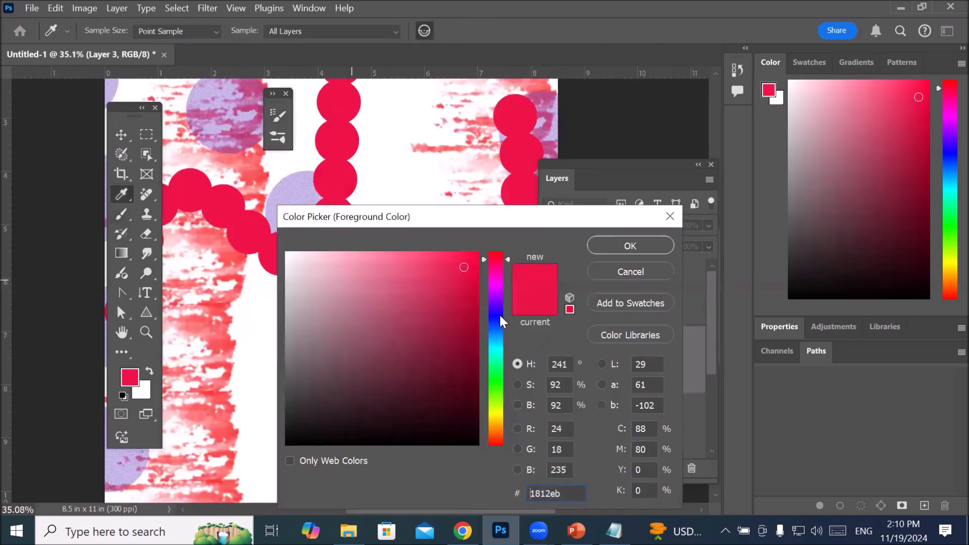
click(455, 262)
click(607, 249)
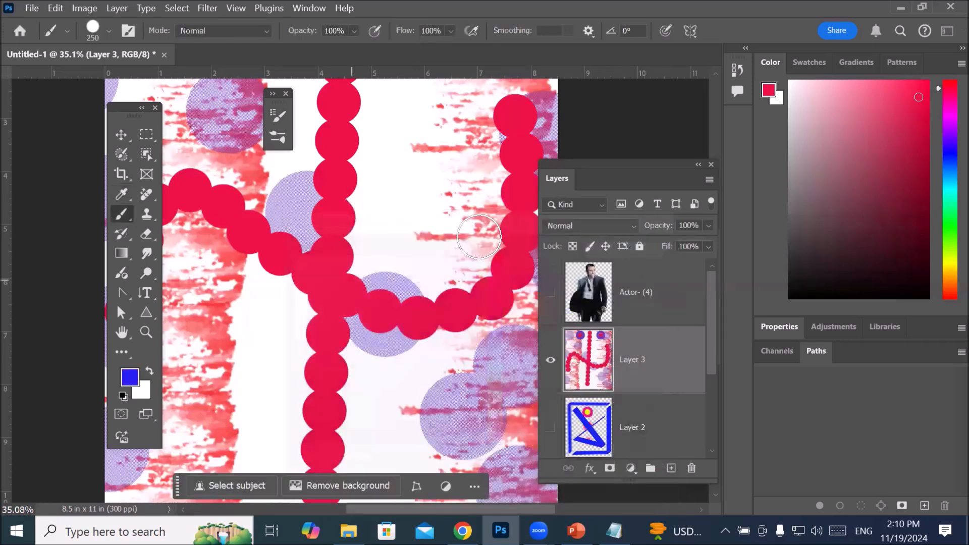
Step: Paint one S-shaped trail of blue dots over the red ones, from the upper to the lower part of Layer 3
scroll(433, 171, down, 1)
scroll(433, 171, down, 3)
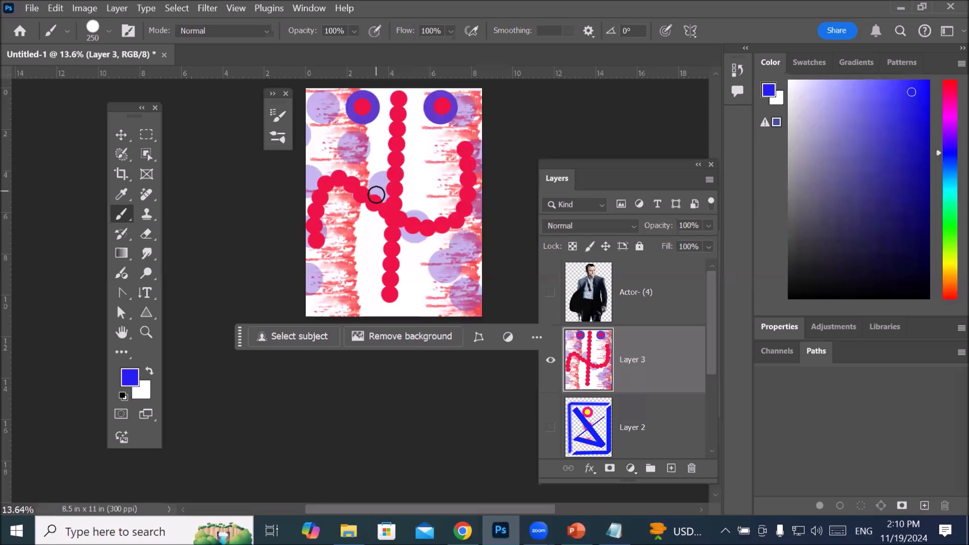
mouse_move(361, 151)
mouse_down()
mouse_move(424, 145)
mouse_move(435, 157)
mouse_move(432, 183)
mouse_move(409, 207)
mouse_move(335, 244)
mouse_move(337, 295)
mouse_move(380, 301)
mouse_move(448, 256)
mouse_up()
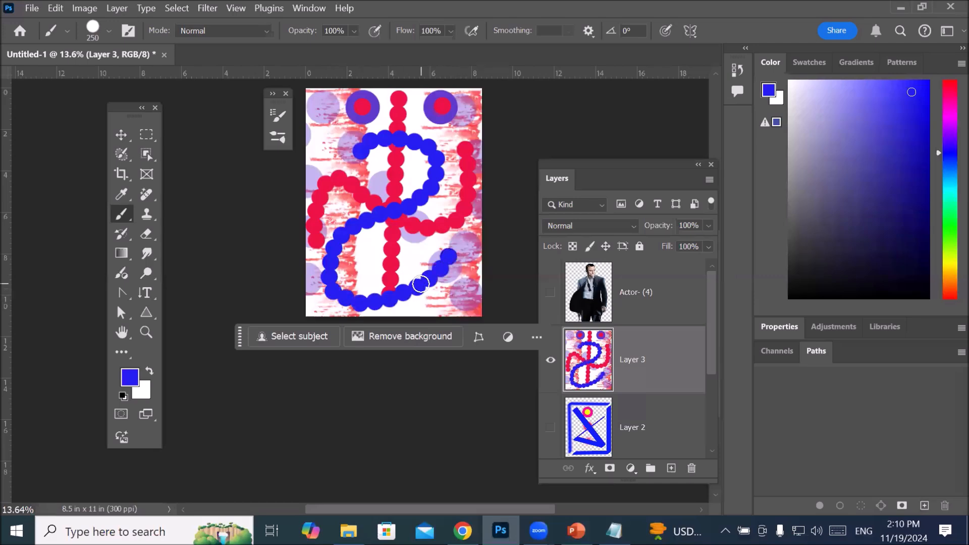
Step: Set the blue brush's tip spacing to 122% and collapse its settings
scroll(444, 288, up, 4)
scroll(443, 289, up, 5)
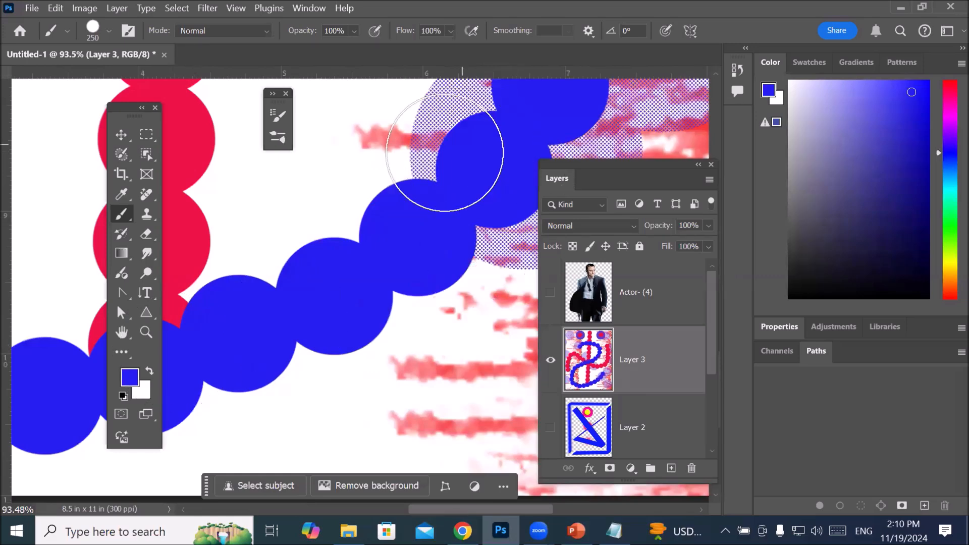
click(278, 116)
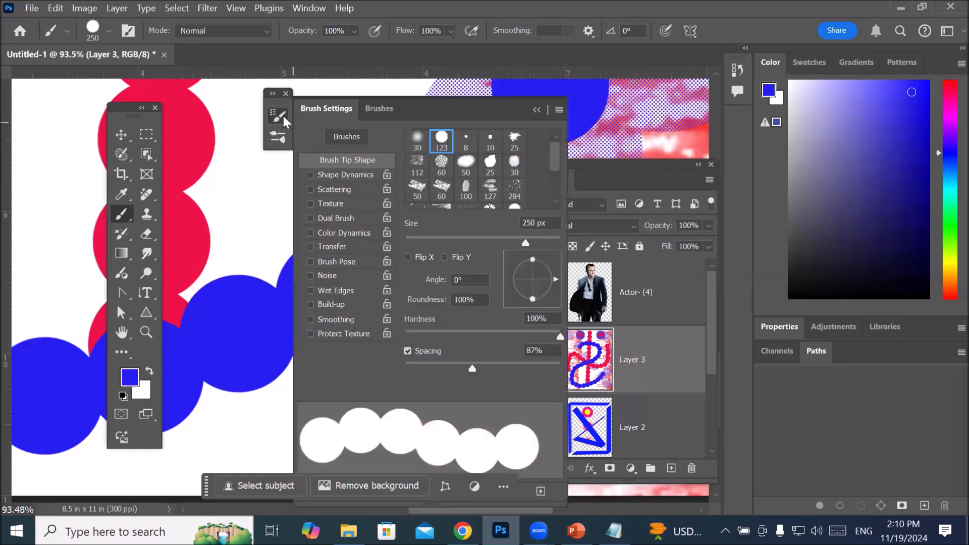
drag(475, 369, 491, 368)
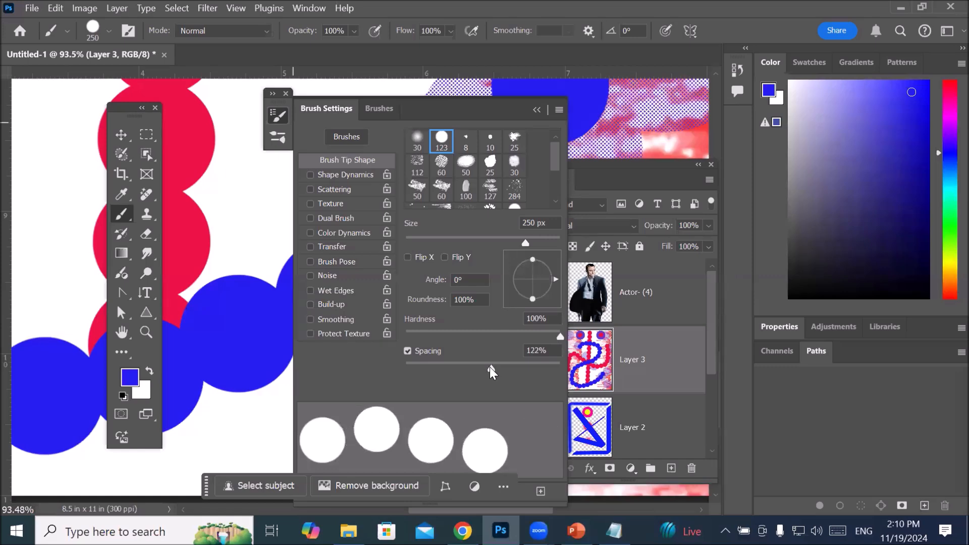
click(536, 109)
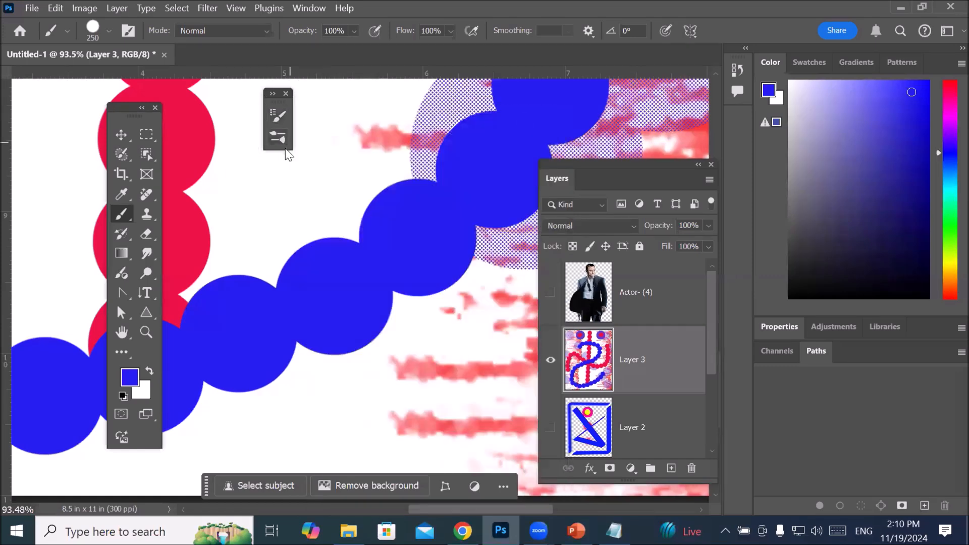
Step: Paint straight vertical rows of spaced blue dots along both side edges of the page on Layer 3
scroll(303, 161, down, 4)
scroll(304, 162, down, 4)
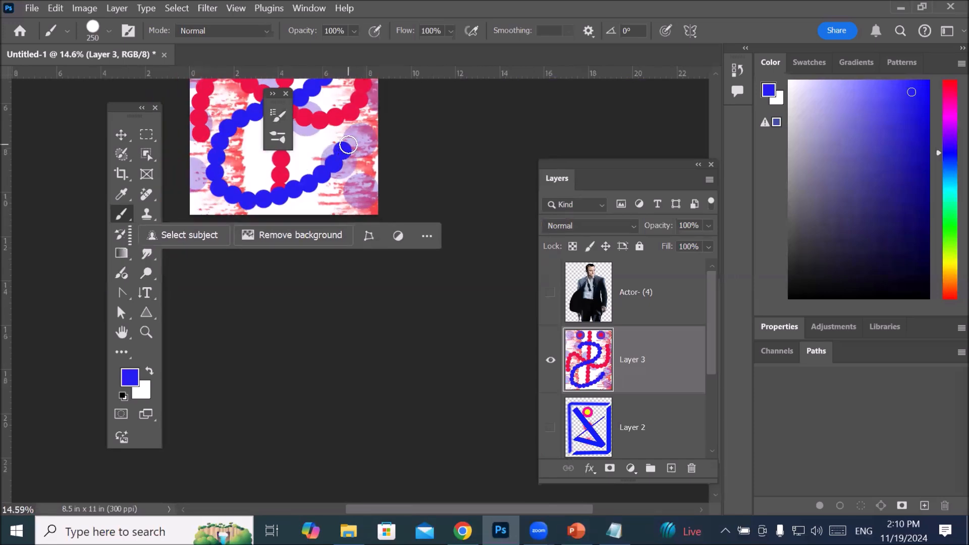
mouse_move(355, 142)
mouse_down()
mouse_move(379, 342)
mouse_move(429, 329)
mouse_up()
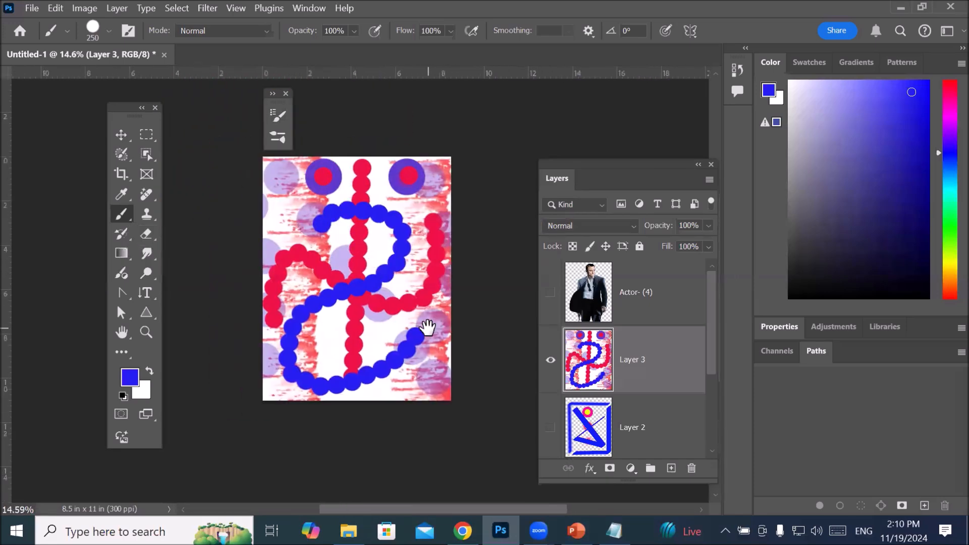
click(262, 168)
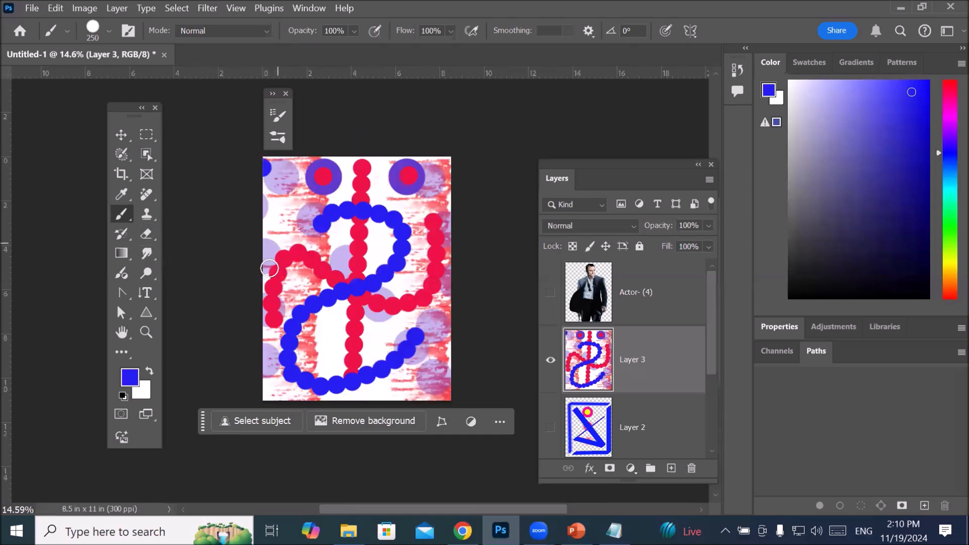
shift+click(262, 392)
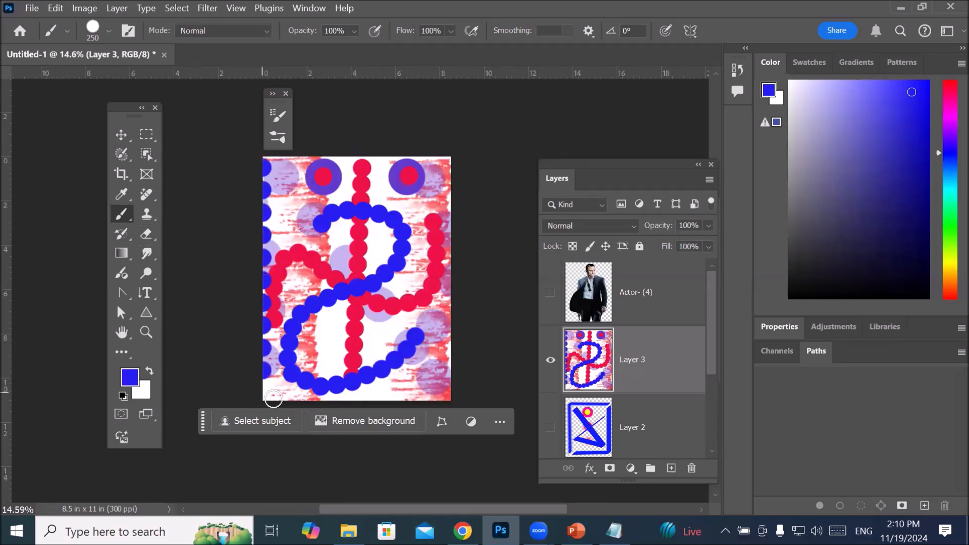
click(453, 170)
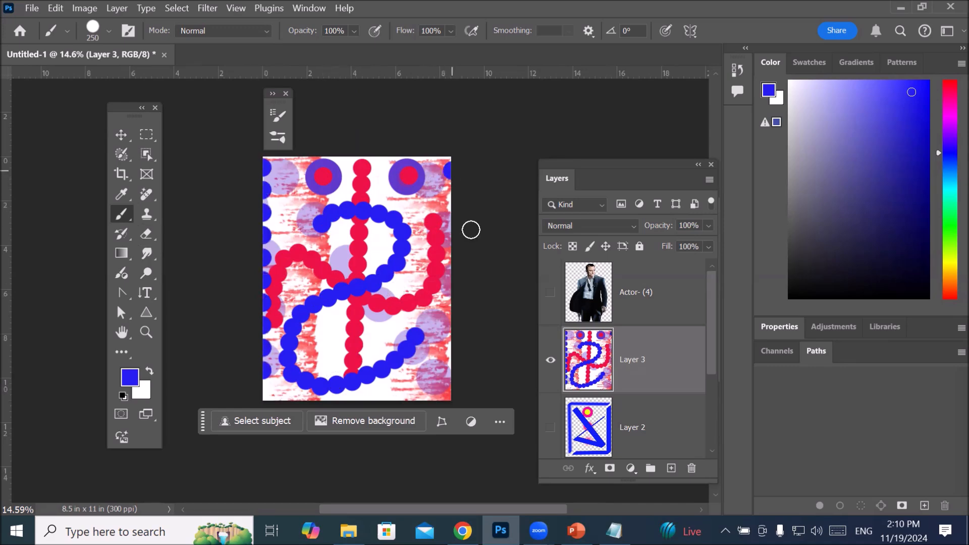
shift+click(451, 367)
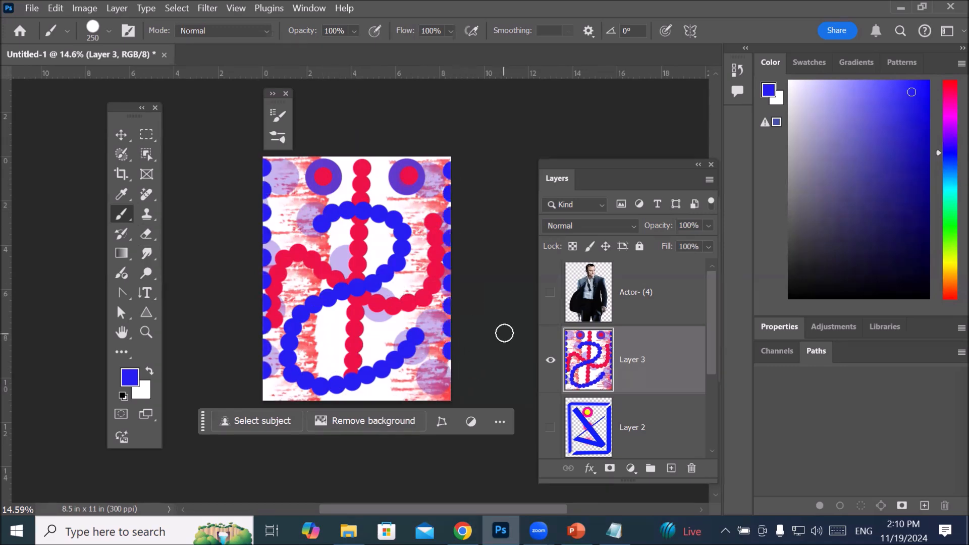
scroll(505, 331, up, 2)
scroll(454, 316, up, 1)
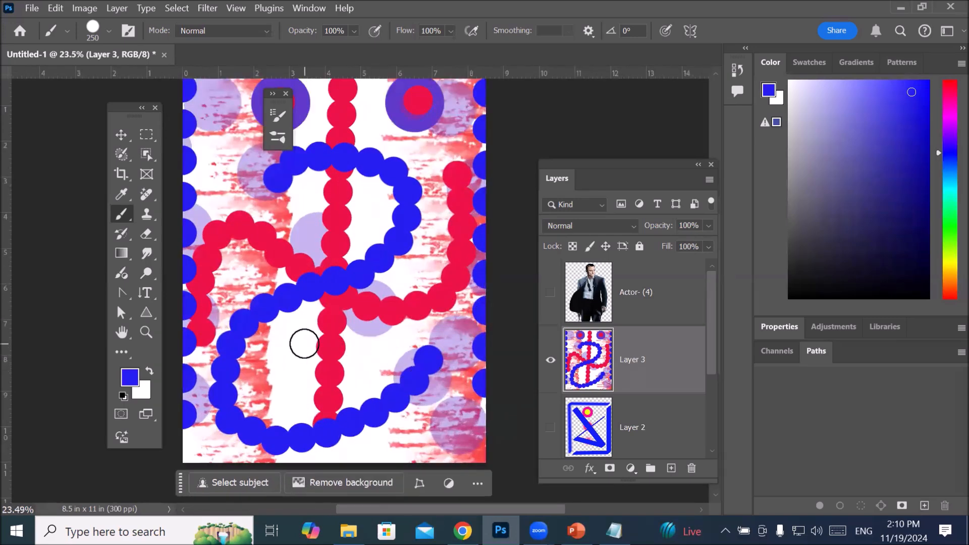
Step: Look into the Wet Media Brushes preset group, and collapse it together with the Special Effects Brushes group
scroll(329, 324, down, 1)
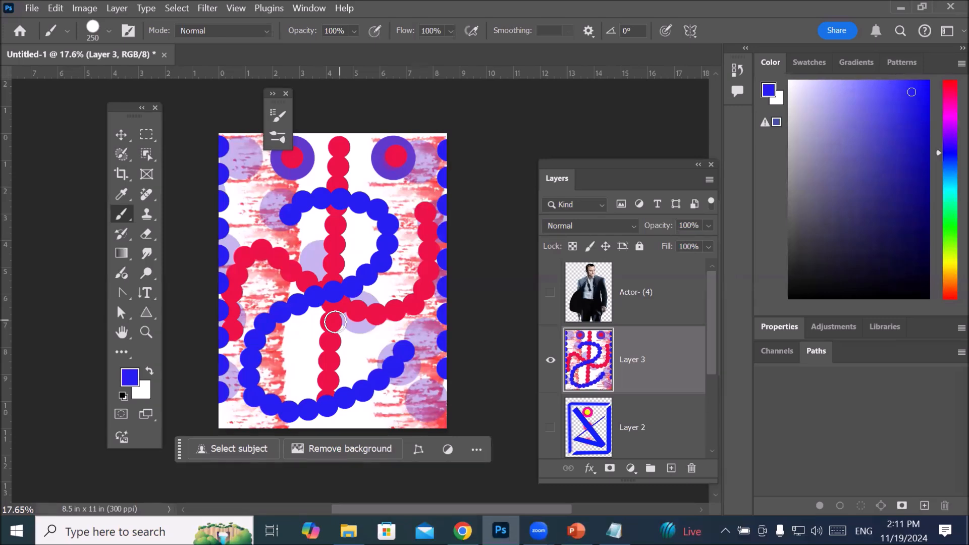
click(282, 116)
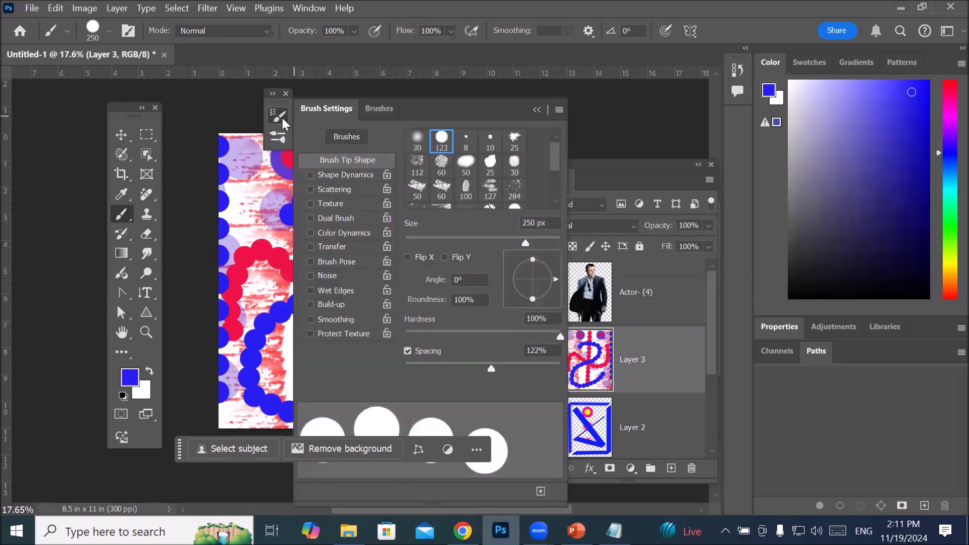
click(380, 108)
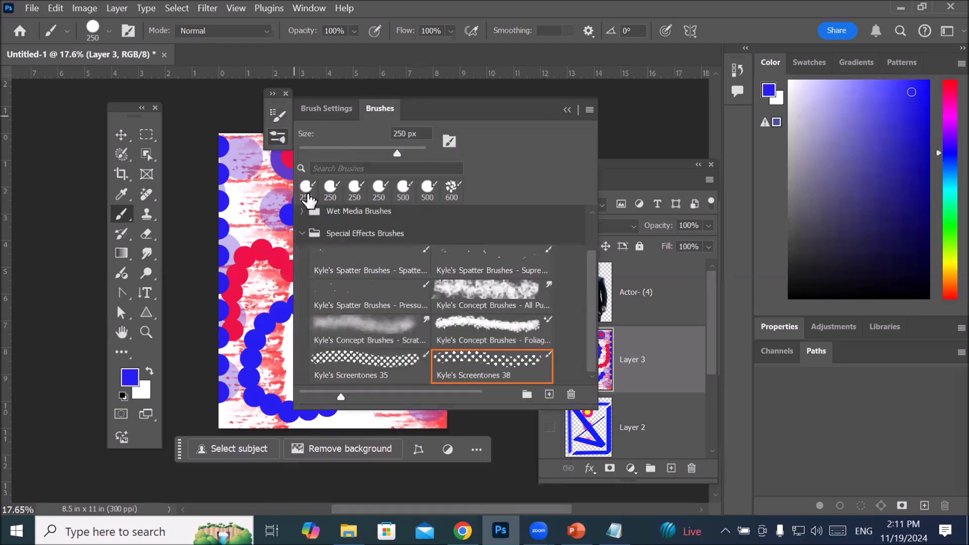
click(302, 211)
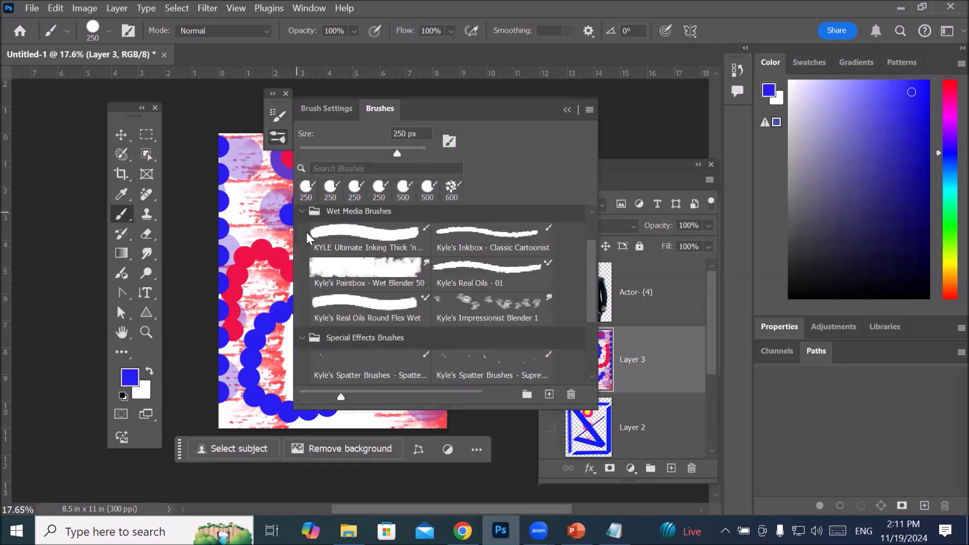
click(302, 211)
click(303, 233)
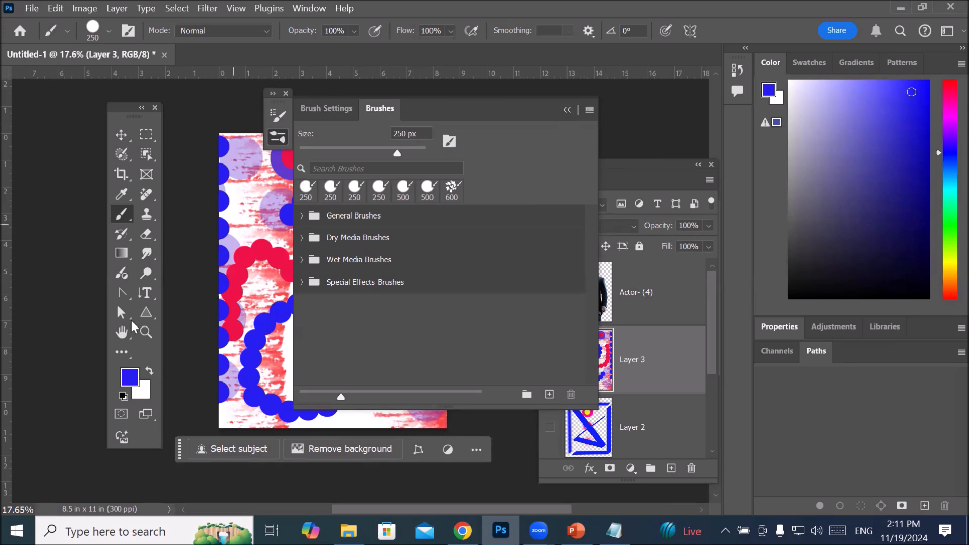
Step: Choose the Kyle's Concept Brushes - All Pu... preset from Special Effects Brushes and set its tip spacing to 64%
click(302, 281)
click(498, 337)
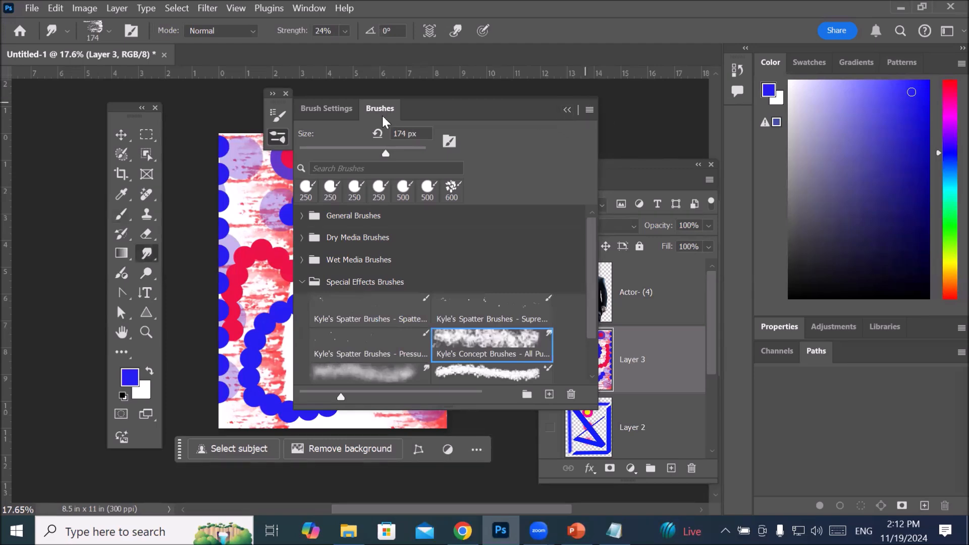
click(310, 110)
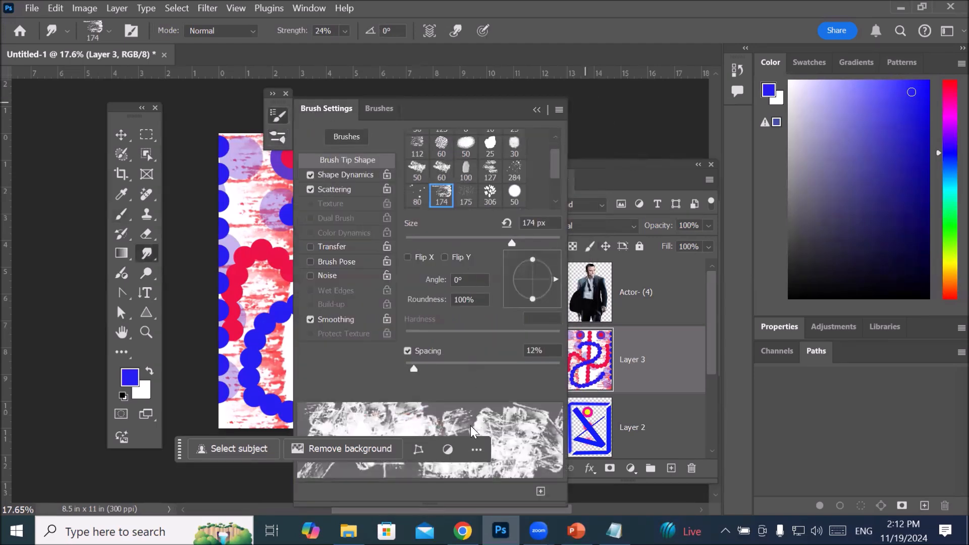
mouse_move(417, 364)
mouse_down()
mouse_move(508, 371)
mouse_move(454, 395)
mouse_up()
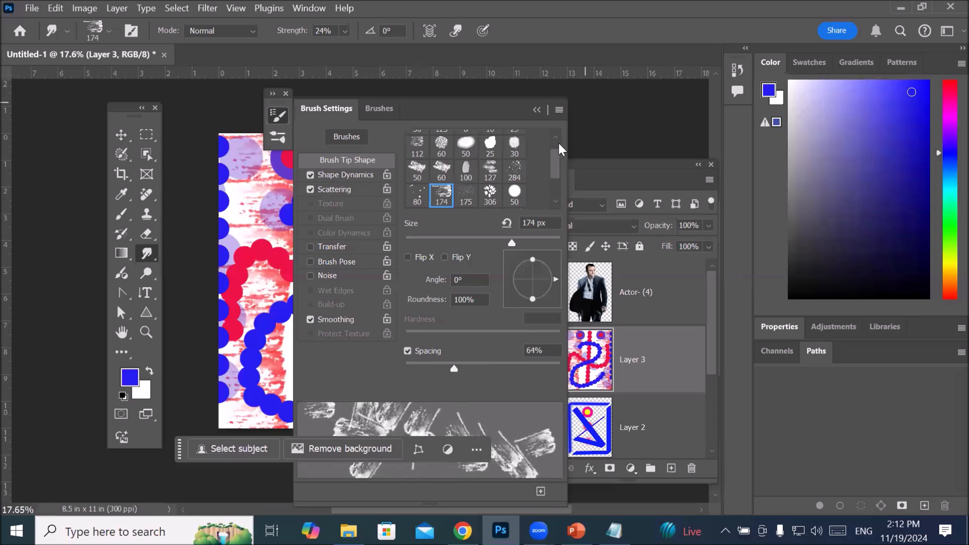
click(537, 110)
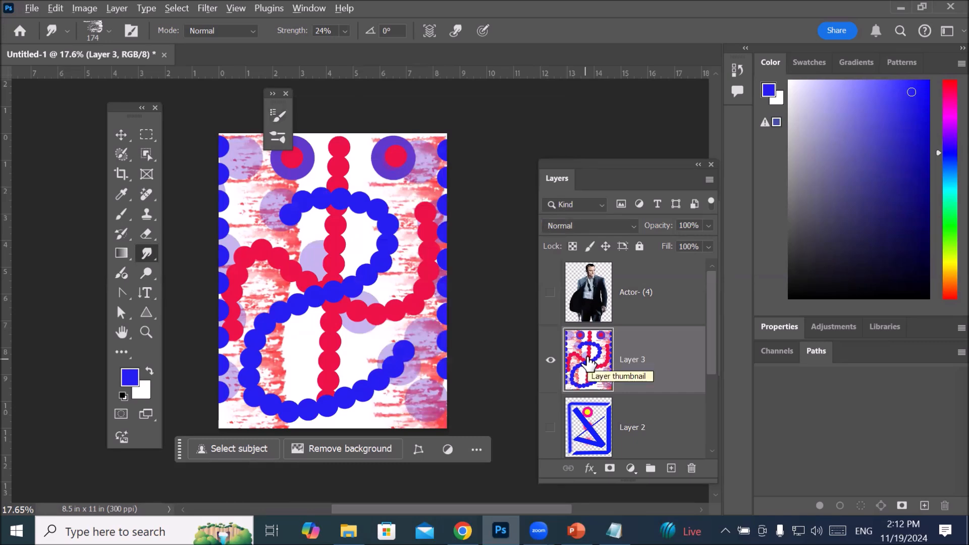
Step: Fill Layer 3 with the white background color and enlarge the smudge brush to 1100 px
key(alt+BackSpace)
key(ctrl+BackSpace)
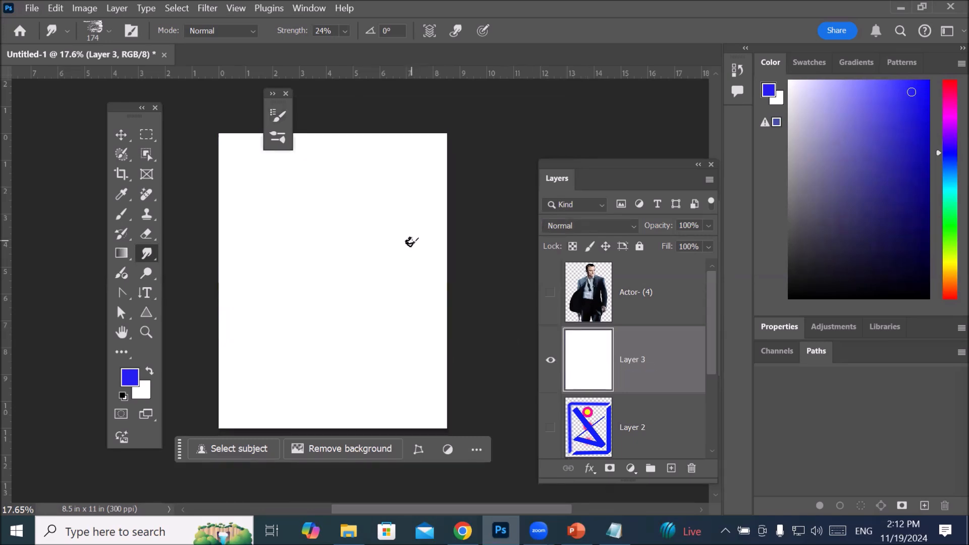
key(bracketright)
key(bracketright)
key(bracketright)
key(bracketright)
key(bracketright)
key(bracketright)
key(bracketright)
key(bracketright)
key(bracketright)
key(bracketright)
key(bracketright)
key(bracketright)
key(bracketright)
key(bracketright)
key(bracketright)
key(bracketright)
key(bracketright)
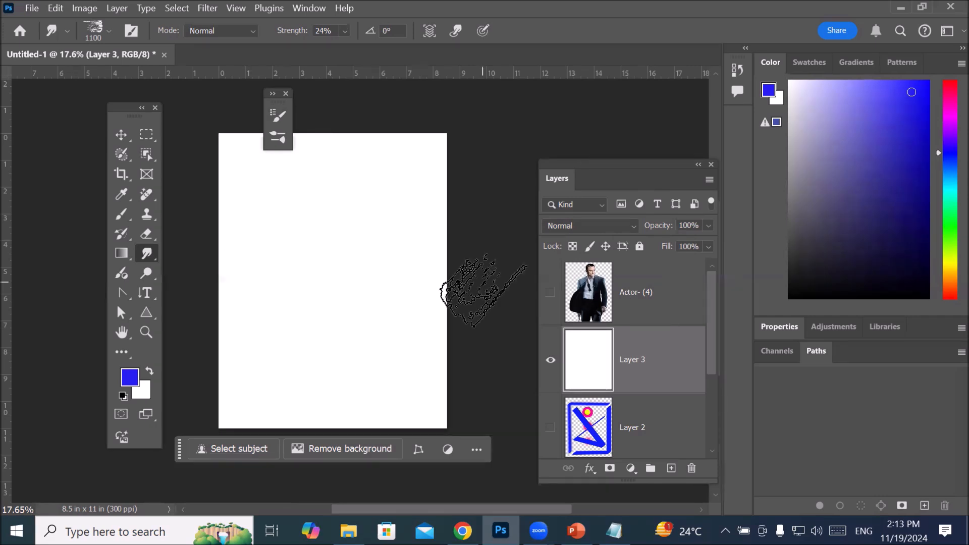
Step: Force-close the frozen Photoshop through Task Manager, close Task Manager and launch Photoshop again
key(ctrl+shift+Escape)
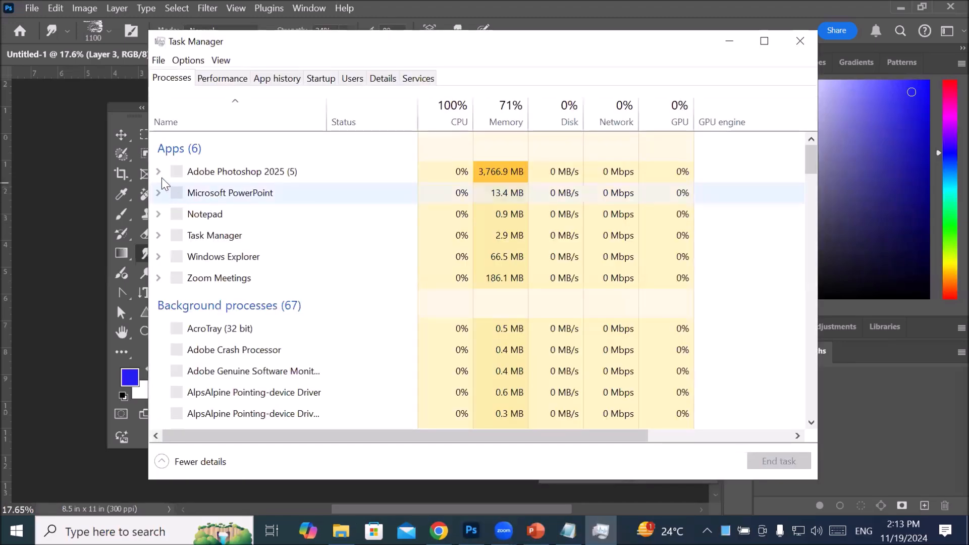
click(159, 172)
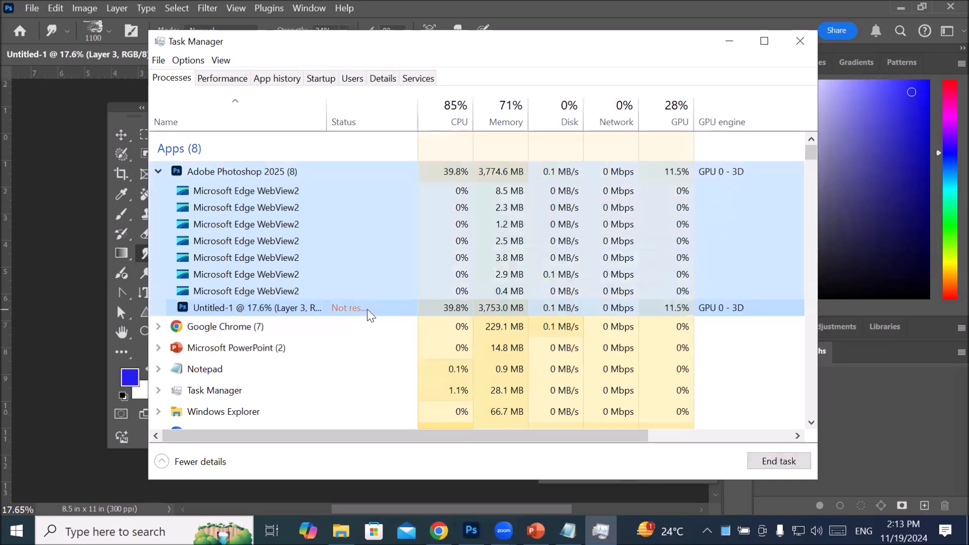
click(331, 306)
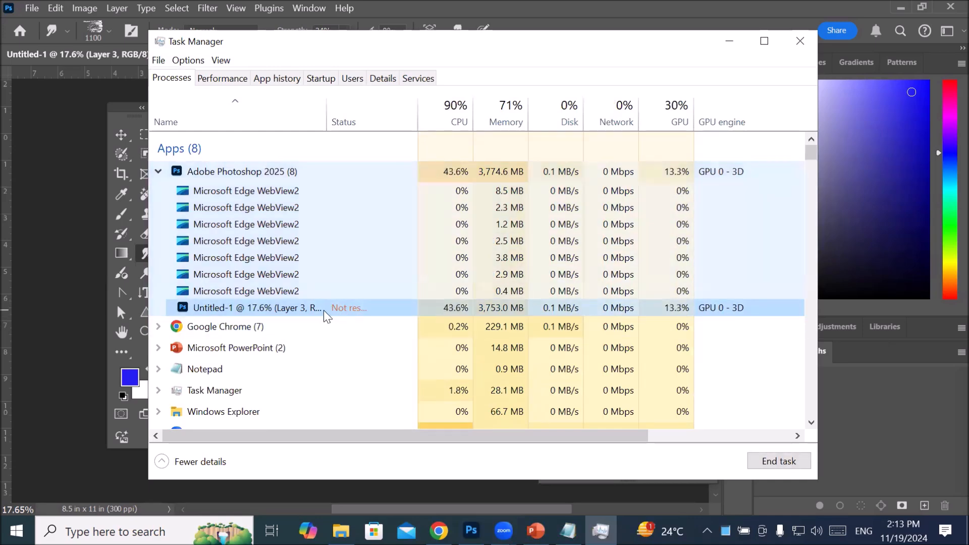
click(765, 464)
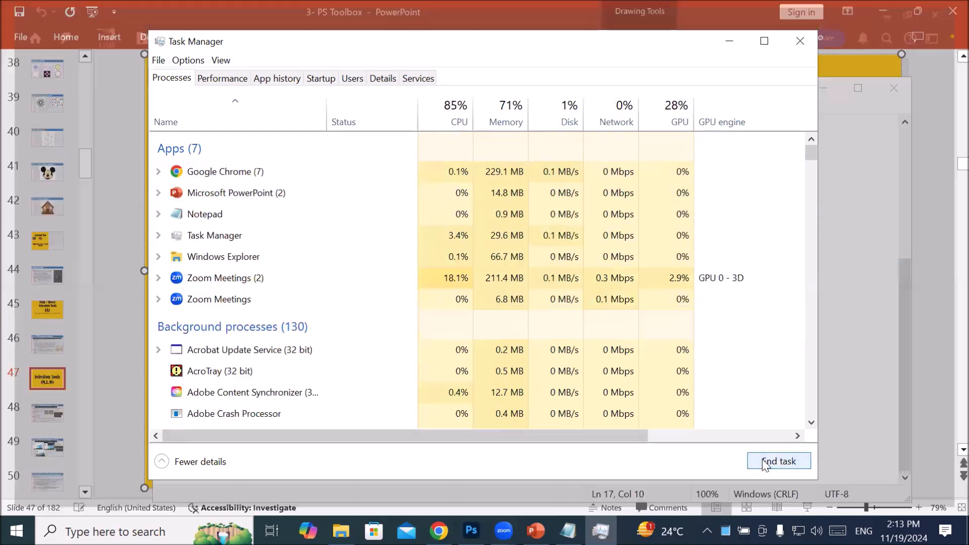
click(800, 41)
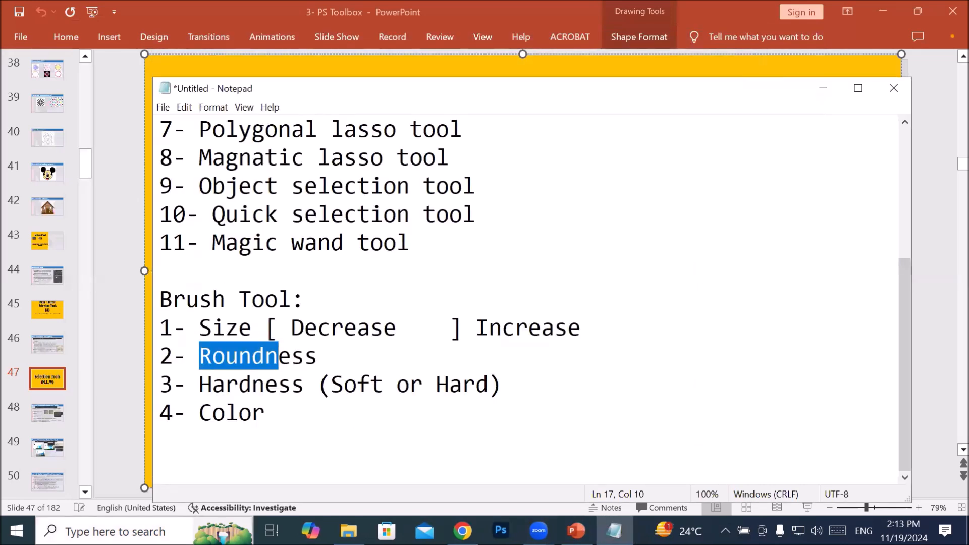
click(501, 531)
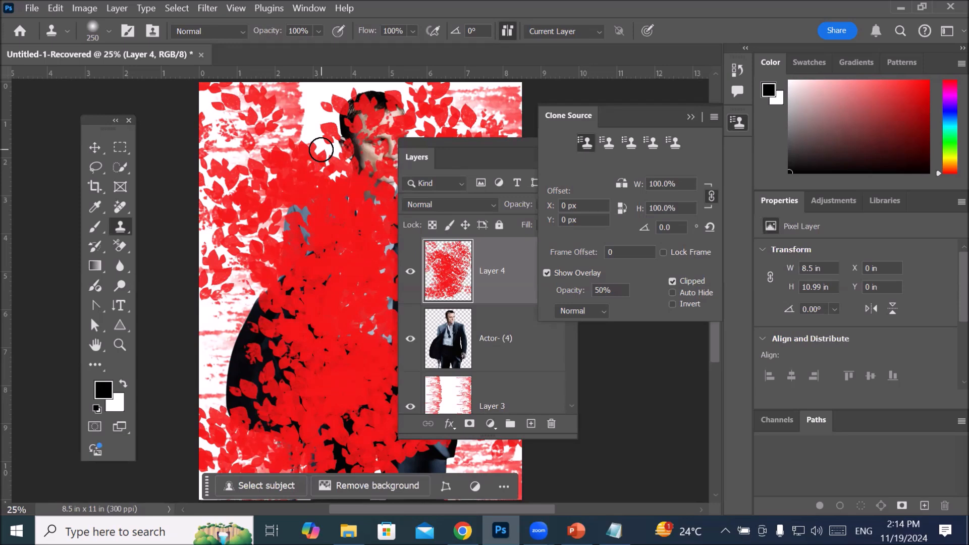
Step: Open the File Handling preferences to examine the automatic recovery-saving option and its interval
click(57, 9)
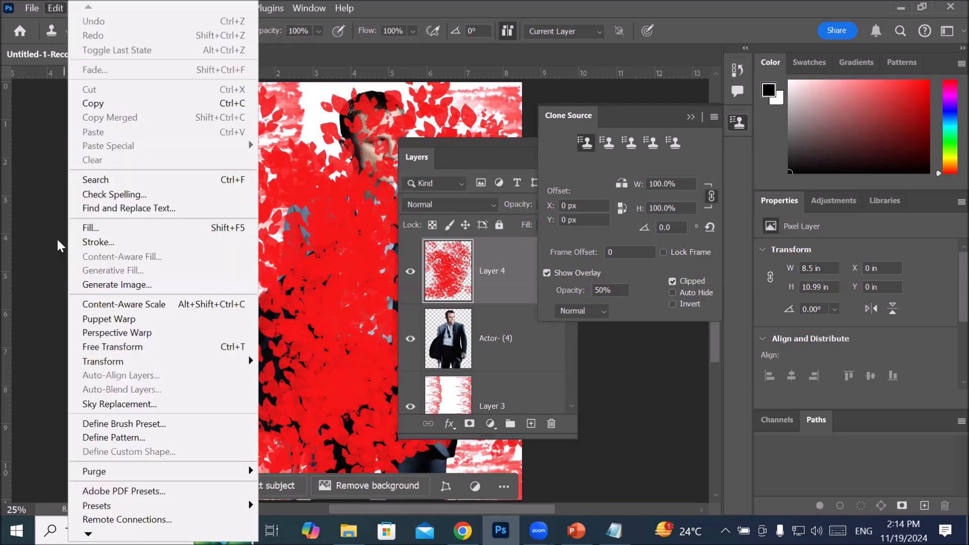
mouse_move(88, 535)
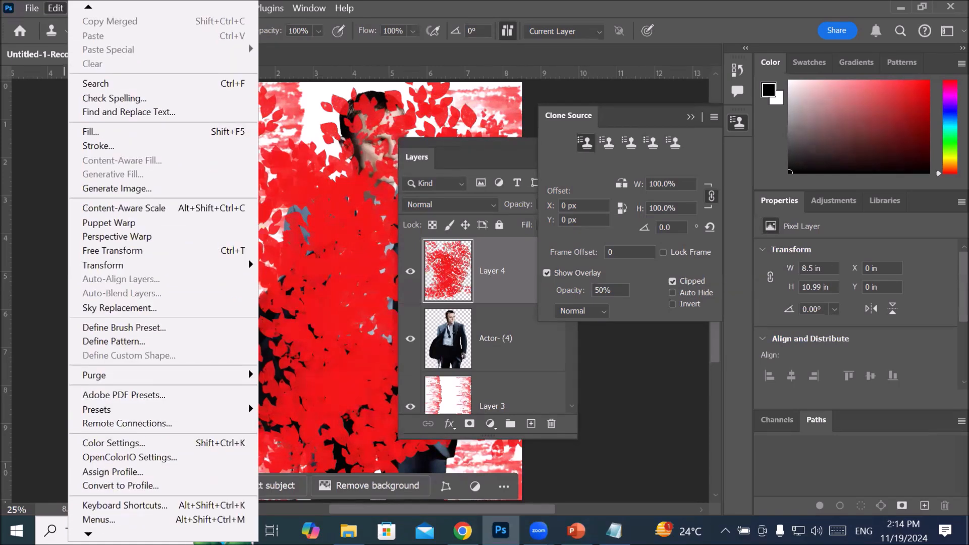
mouse_move(106, 519)
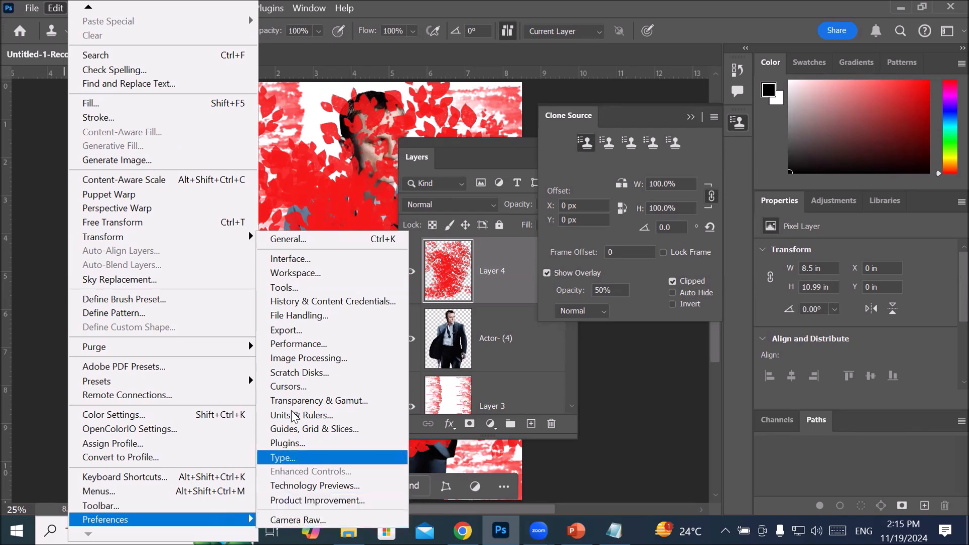
click(339, 316)
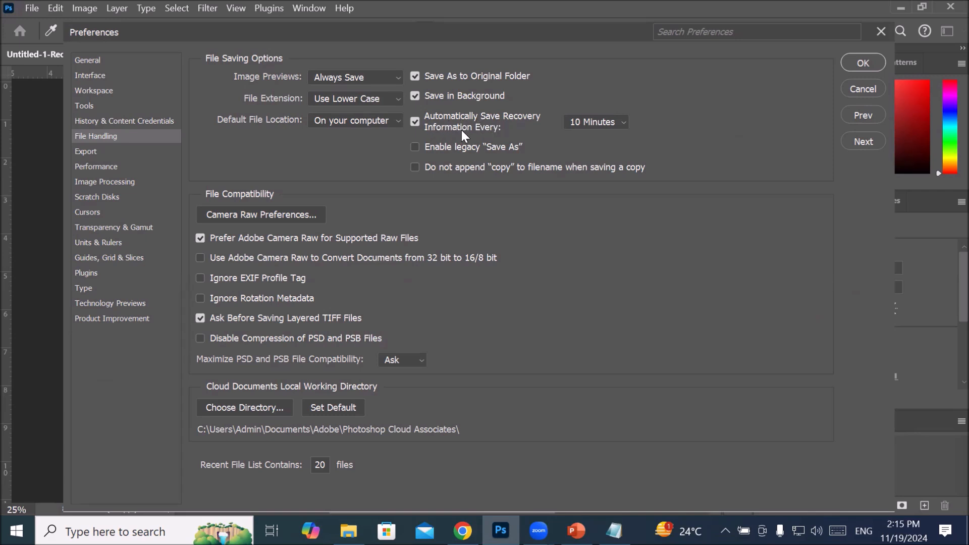
Step: Review the automatic recovery-saving intervals, keep the option enabled at 10 Minutes and accept the preferences
click(620, 122)
click(620, 121)
click(620, 122)
click(621, 122)
click(621, 122)
click(621, 122)
click(414, 121)
click(414, 122)
click(621, 122)
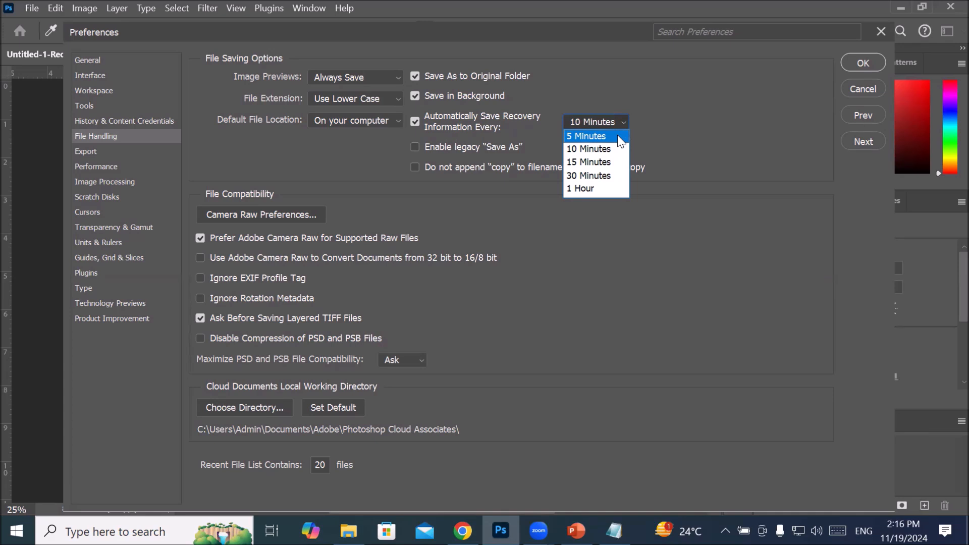
click(596, 149)
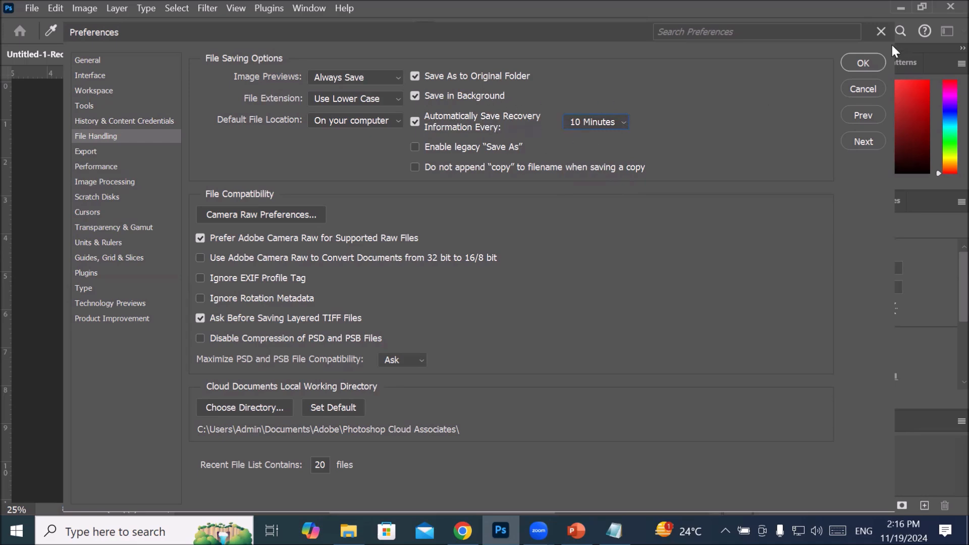
click(863, 63)
Step: Delete Layer 4 with the red leaves and select Layer 3 beneath the actor
scroll(320, 194, down, 2)
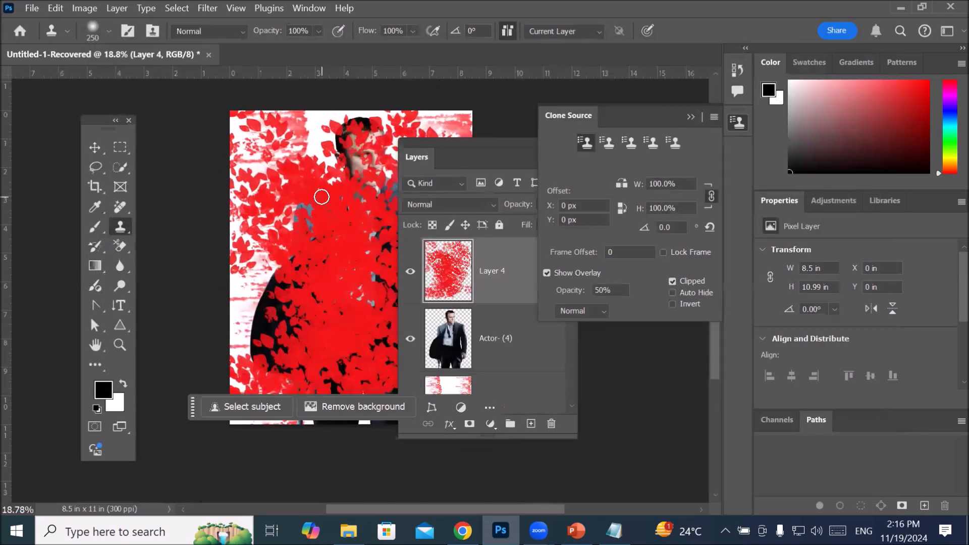
click(551, 425)
click(448, 224)
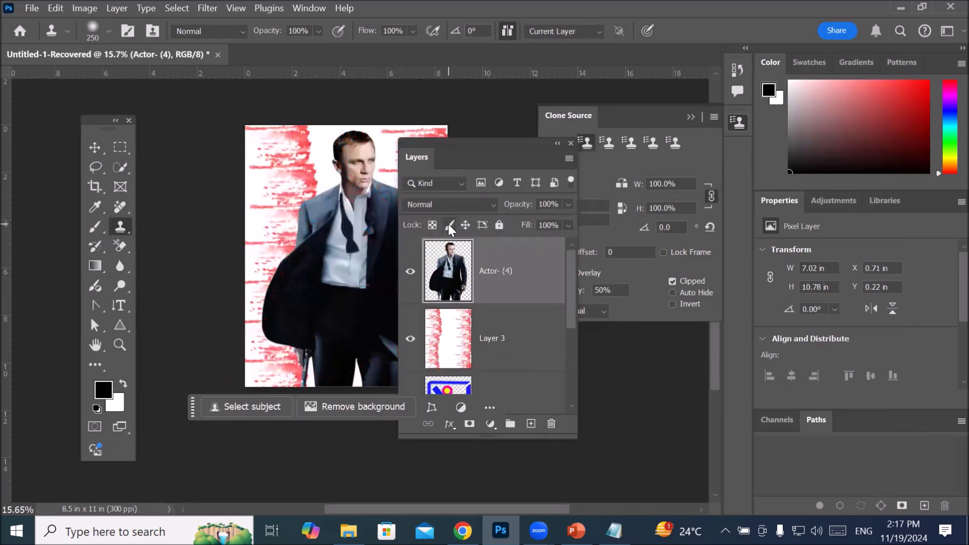
mouse_move(469, 142)
mouse_down()
mouse_move(574, 197)
mouse_move(571, 180)
mouse_up()
click(550, 378)
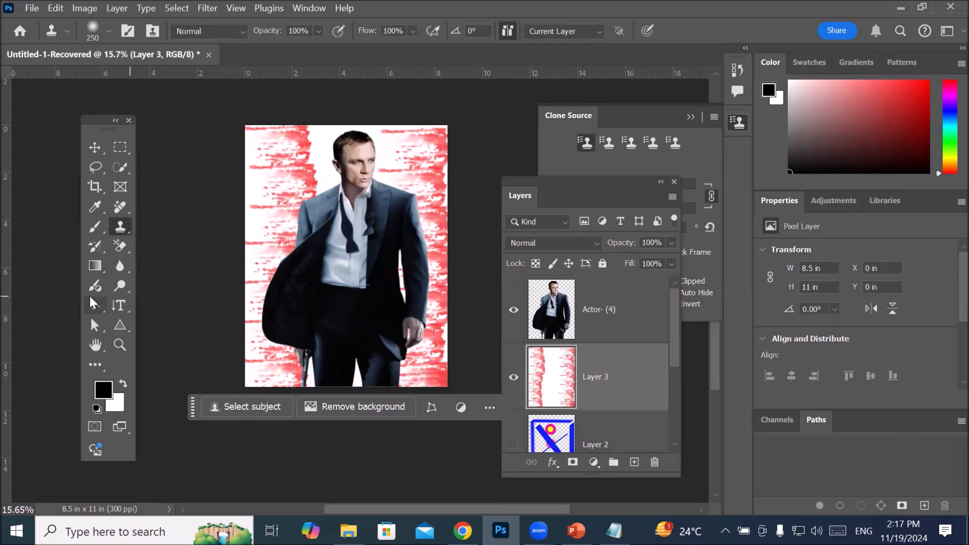
Step: Activate the Brush tool, replacing the Clone Source panel with the Brush Settings panel placed clear of the actor image
click(91, 228)
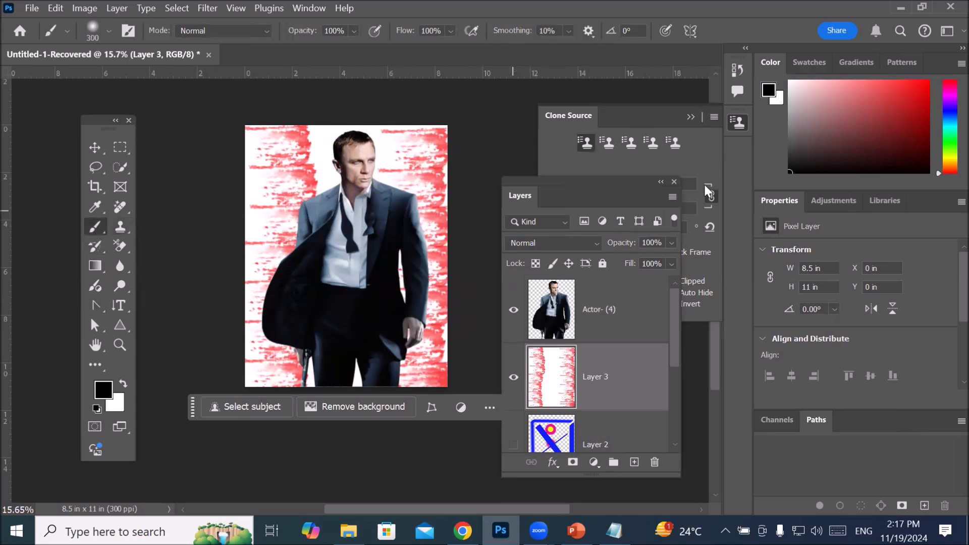
drag(635, 115, 499, 111)
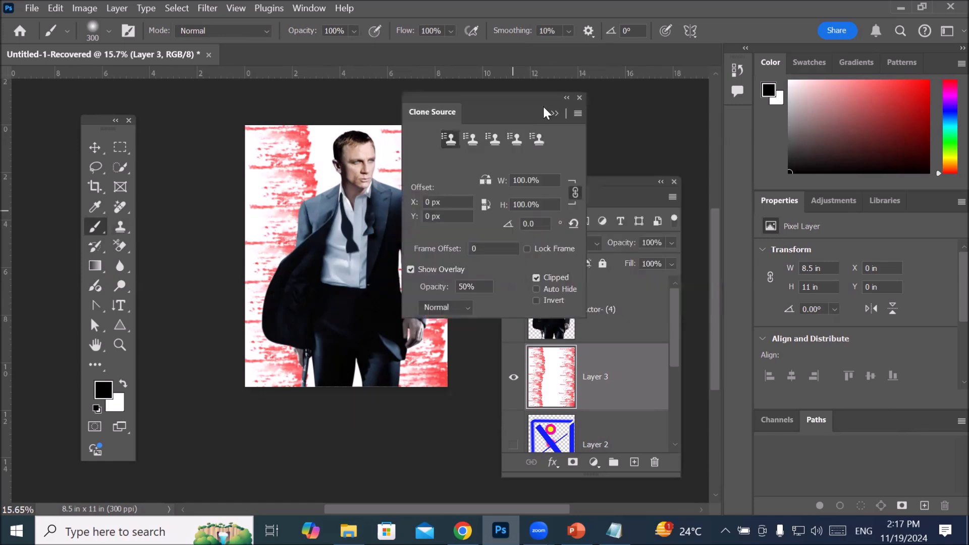
click(580, 98)
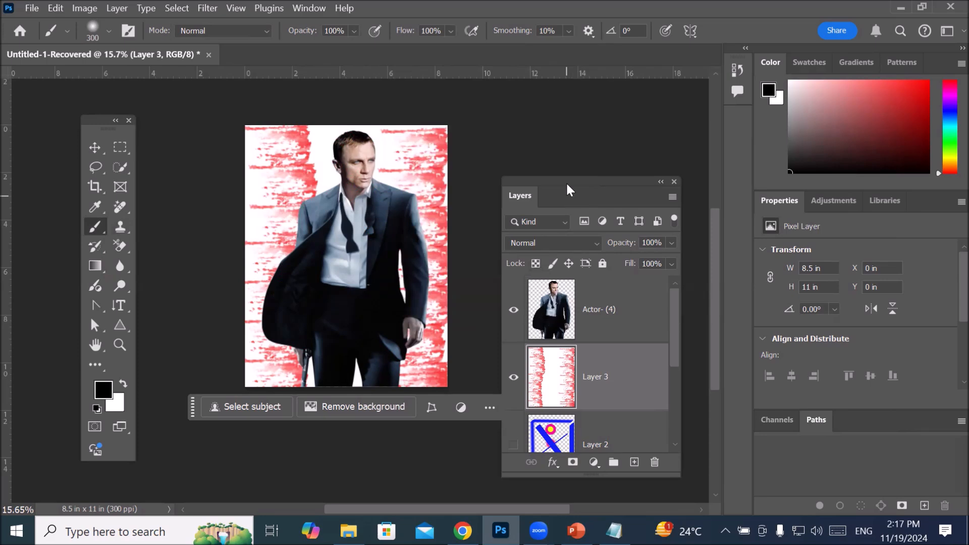
key(F5)
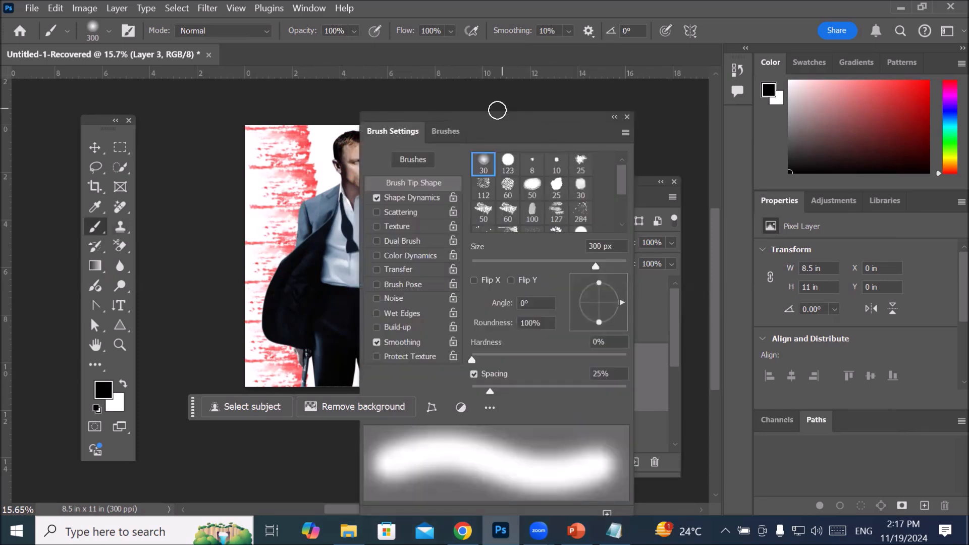
drag(488, 115, 576, 101)
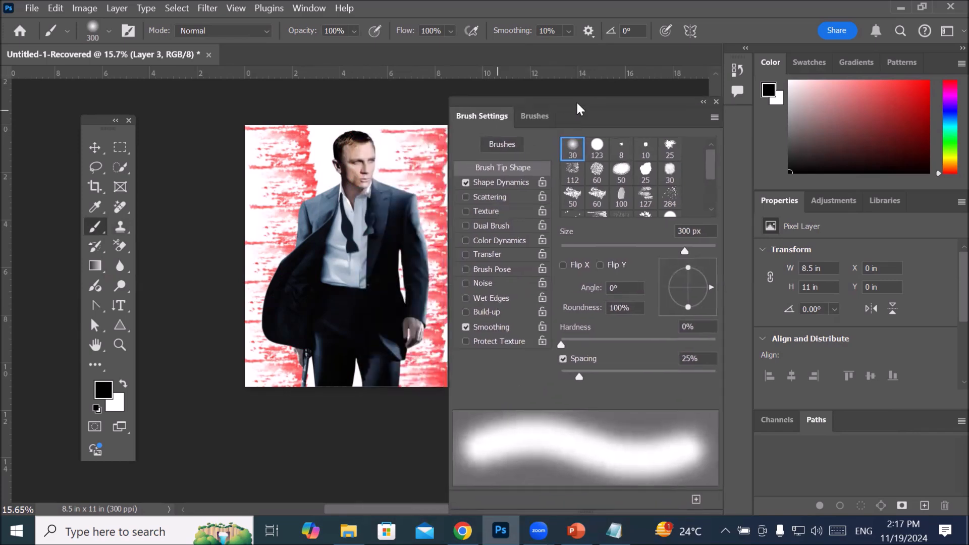
Step: Enlarge the brush preset list and choose Kyle's Paintbox - Wet Blender 50 from Wet Media Brushes
click(537, 116)
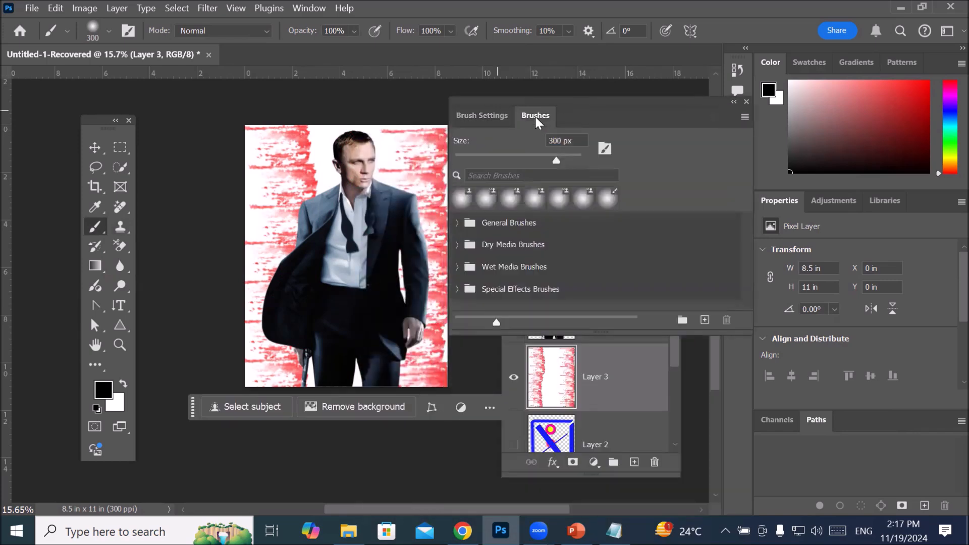
click(488, 116)
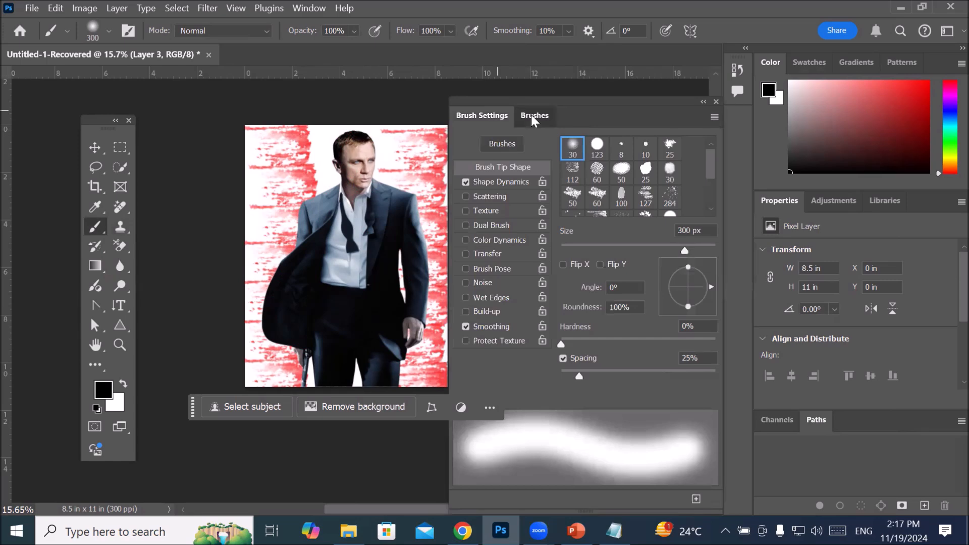
click(531, 115)
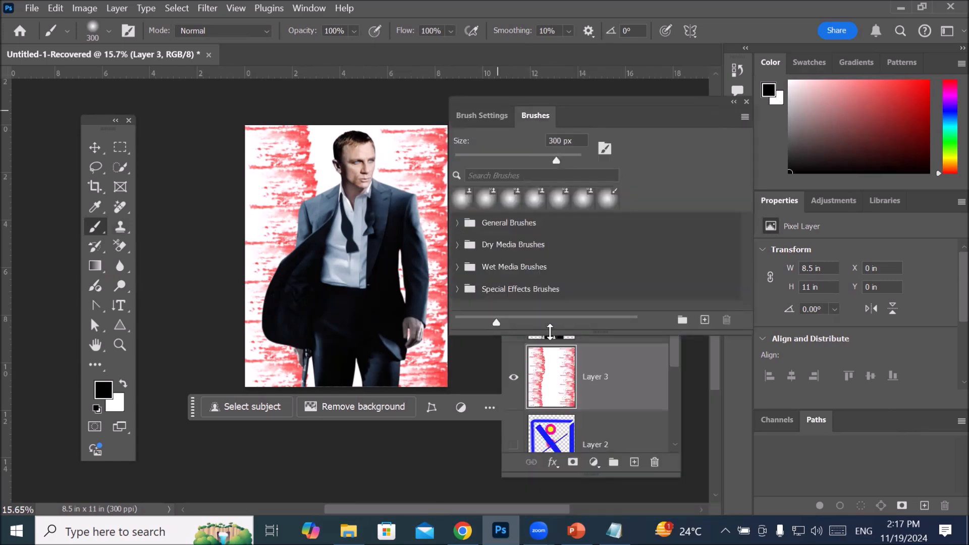
drag(558, 331, 572, 449)
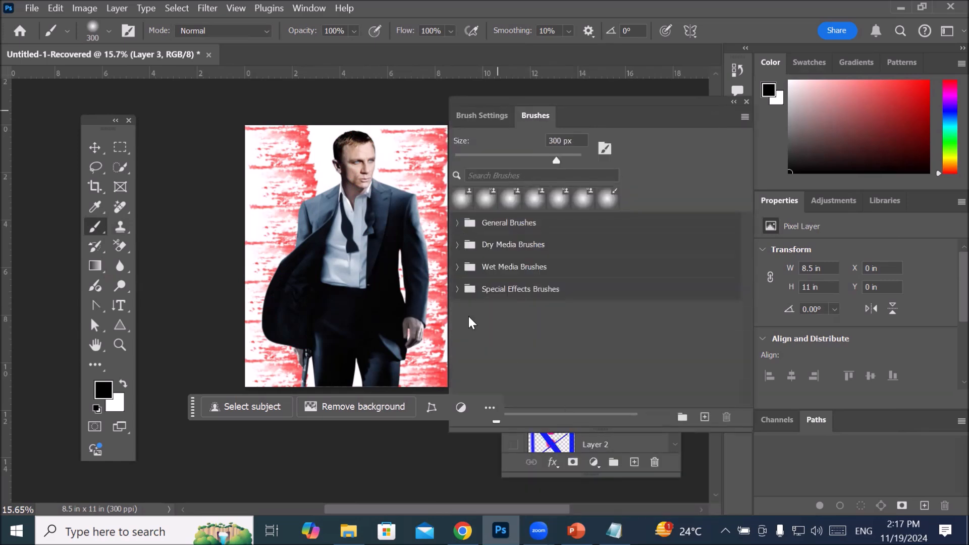
click(515, 256)
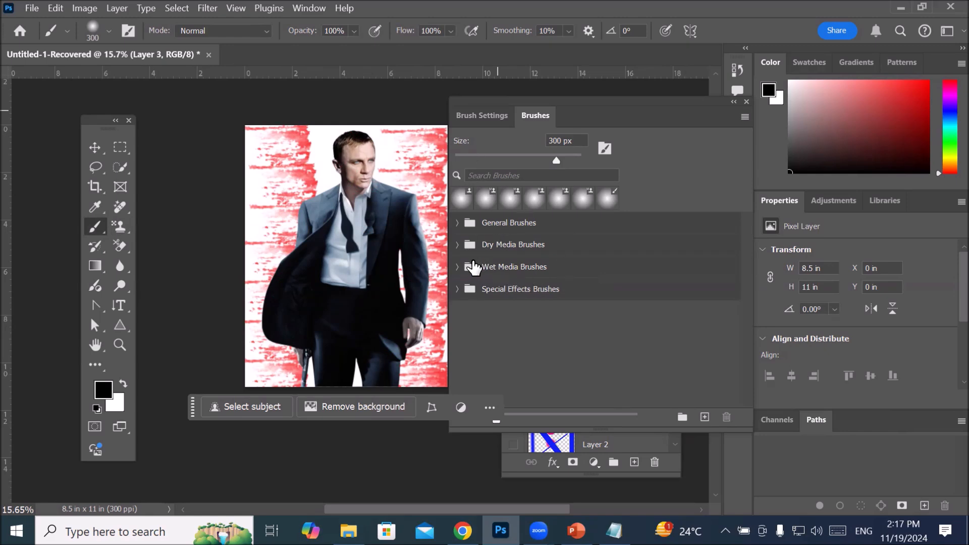
click(458, 267)
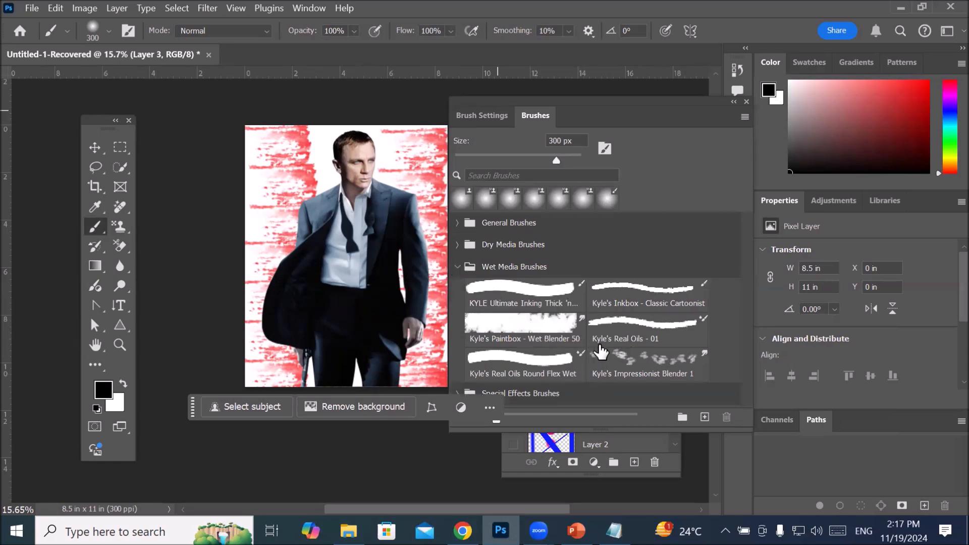
key(ctrl+minus)
click(641, 356)
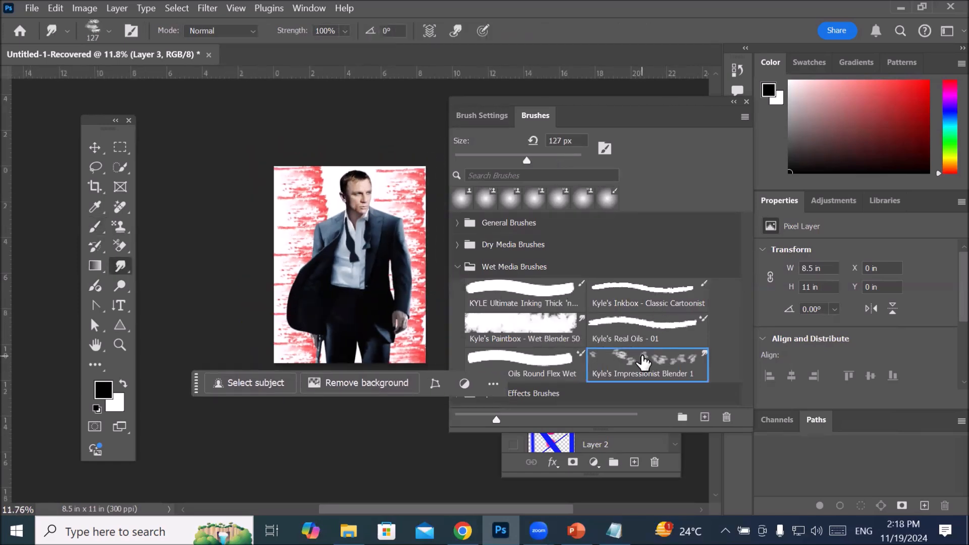
click(539, 323)
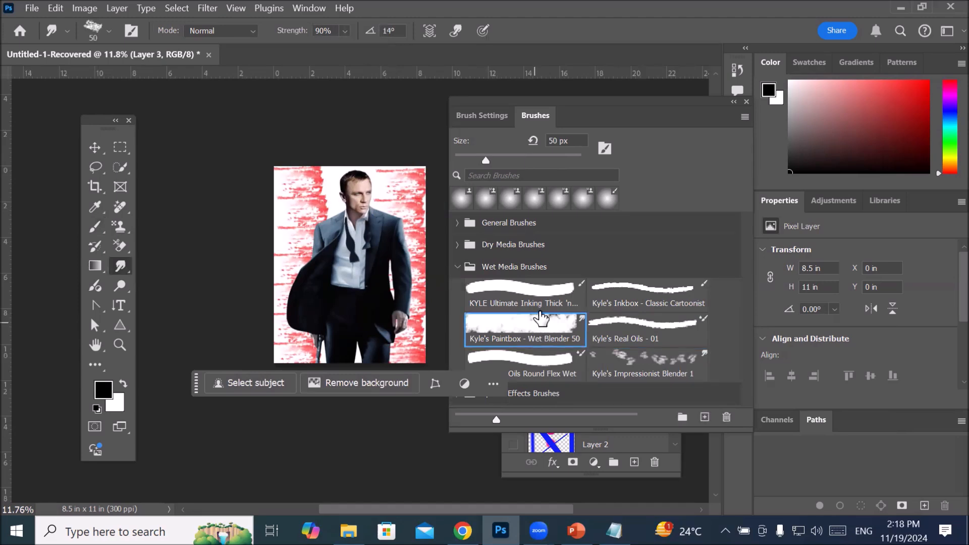
Step: Set the brush tip's spacing to 8%, roundness to 35% and angle to -112°
click(477, 115)
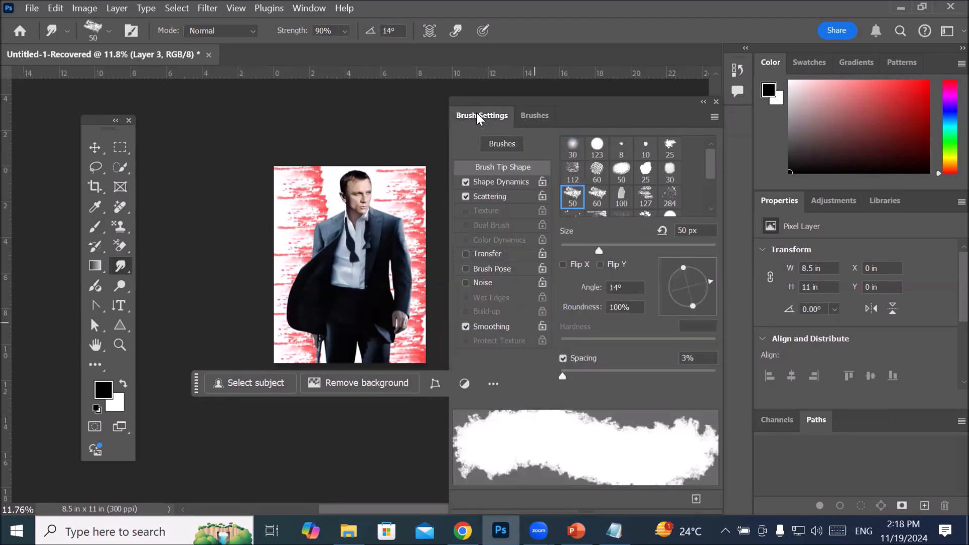
mouse_move(539, 99)
mouse_down()
mouse_move(541, 91)
mouse_move(542, 99)
mouse_up()
mouse_move(570, 375)
mouse_down()
mouse_move(604, 374)
mouse_move(552, 372)
mouse_move(572, 376)
mouse_up()
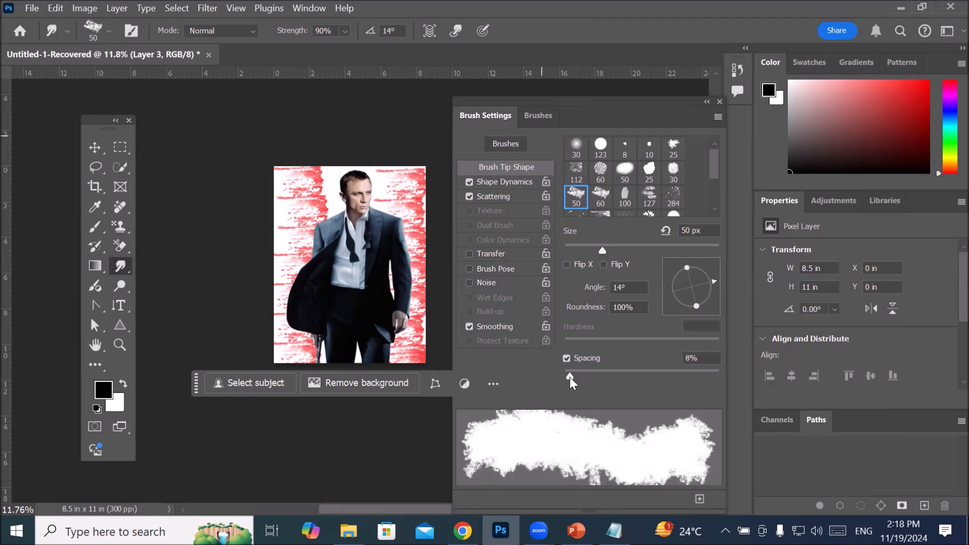
mouse_move(571, 377)
mouse_down()
mouse_move(679, 375)
mouse_move(559, 373)
mouse_move(570, 374)
mouse_up()
drag(689, 268, 691, 281)
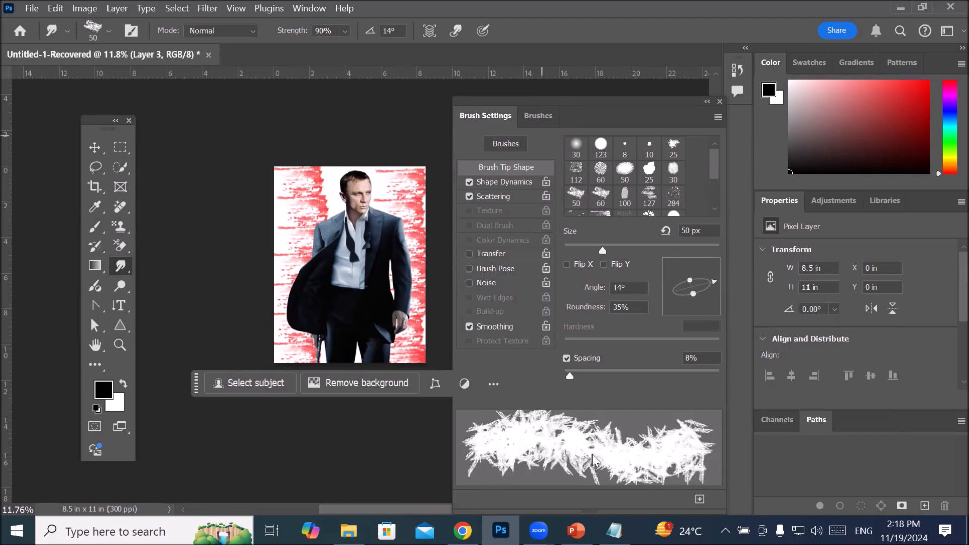
mouse_move(714, 285)
mouse_down()
mouse_move(710, 305)
mouse_move(676, 319)
mouse_up()
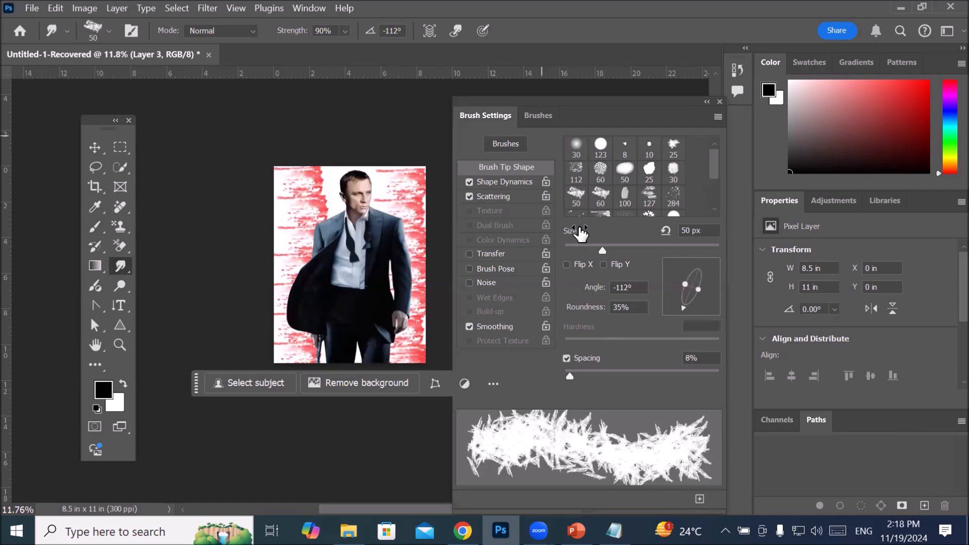
Step: Flip the brush tip along both X and Y and collapse the brush settings
click(570, 264)
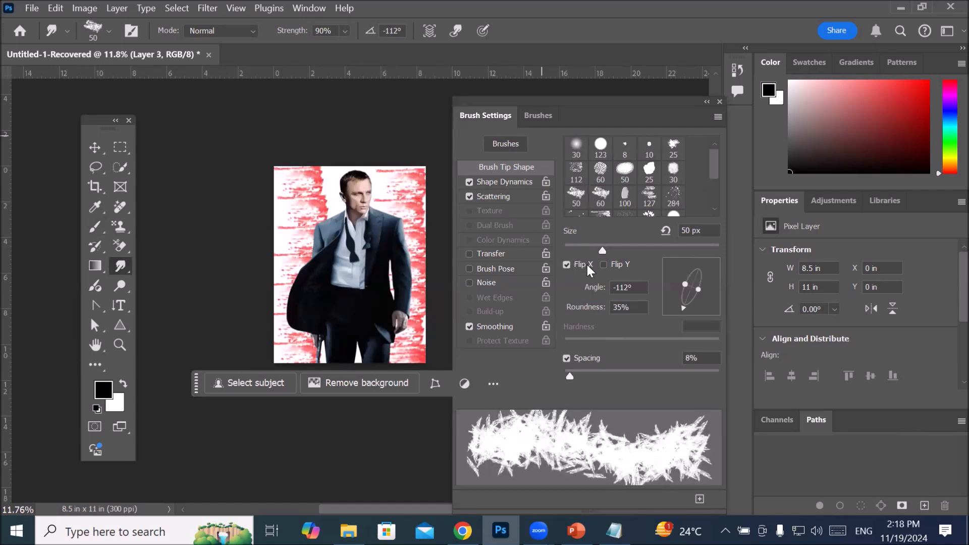
click(604, 265)
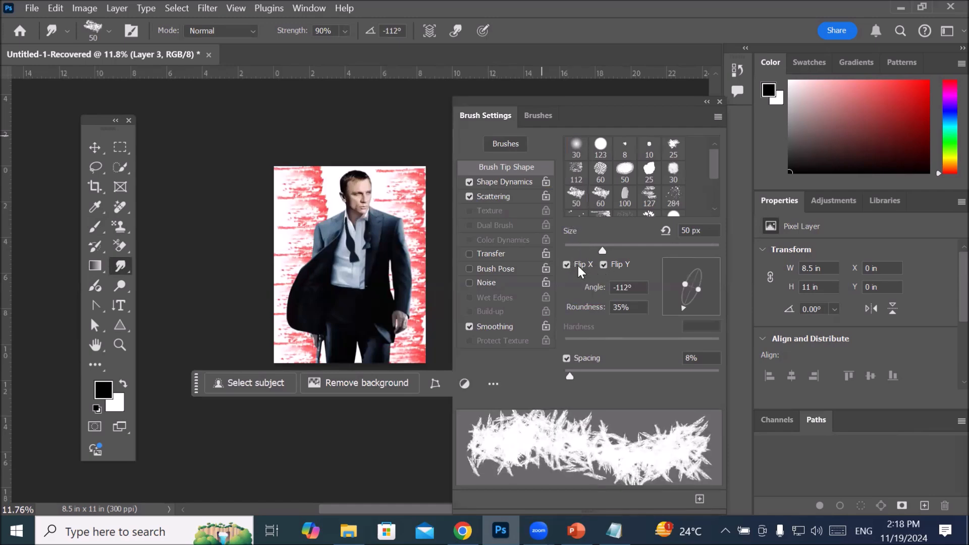
click(706, 103)
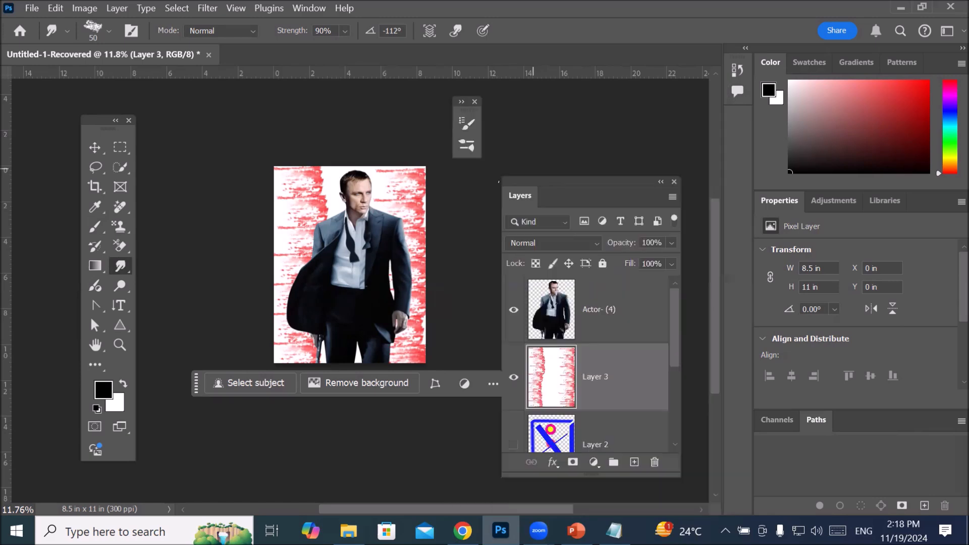
Step: Enlarge the smudge brush to 3500 px, leaving Layer 3's layer style untouched
key(bracketright)
key(bracketright)
key(bracketright)
key(bracketright)
key(bracketright)
key(bracketright)
key(bracketright)
key(bracketright)
key(bracketright)
key(bracketright)
key(bracketright)
key(bracketright)
key(bracketright)
key(bracketright)
key(bracketright)
key(bracketright)
key(bracketright)
key(bracketright)
key(bracketright)
key(bracketright)
key(bracketright)
key(bracketright)
key(bracketright)
key(bracketright)
key(bracketright)
key(bracketright)
key(bracketright)
key(bracketright)
key(bracketright)
key(bracketright)
key(bracketright)
key(bracketright)
key(bracketright)
key(bracketright)
key(bracketright)
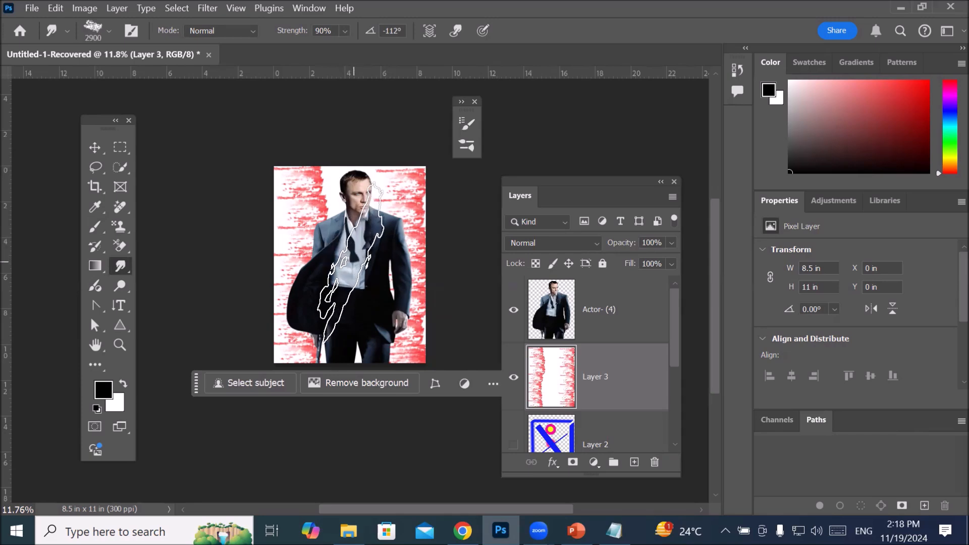
key(bracketright)
key(bracketright)
key(bracketright)
key(bracketright)
key(bracketright)
key(bracketright)
double_click(555, 374)
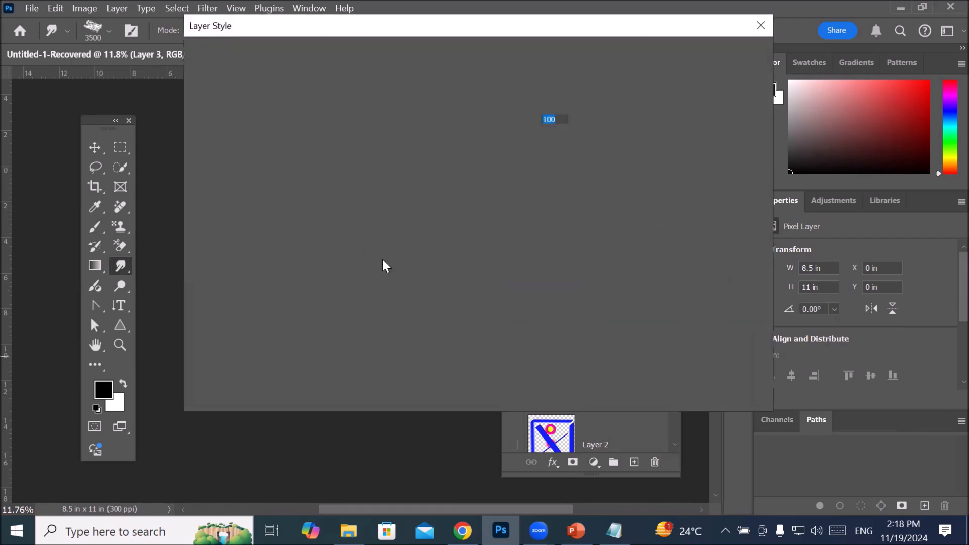
click(760, 27)
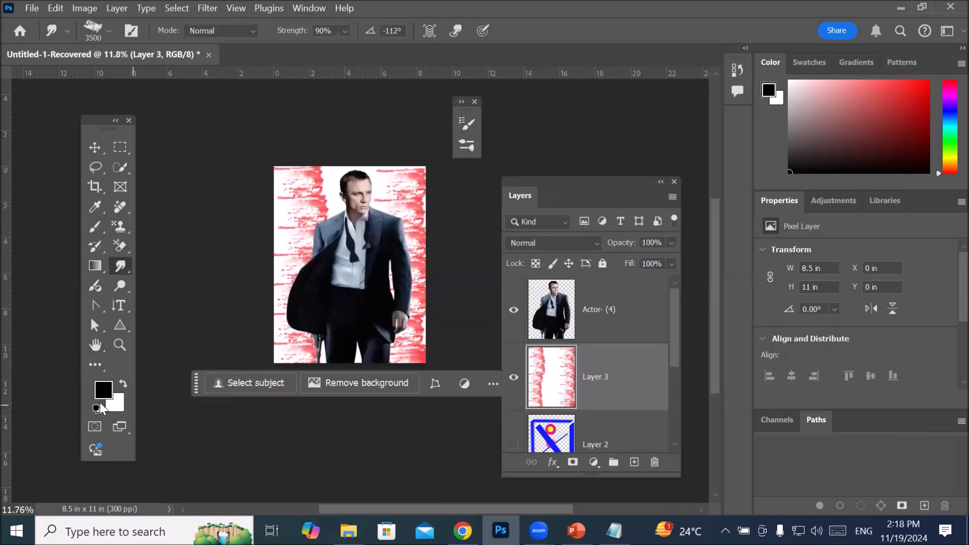
Step: Set the foreground color to violet-blue 4c0af3 and smudge Layer 3 with a large diagonal stroke across the canvas
click(103, 392)
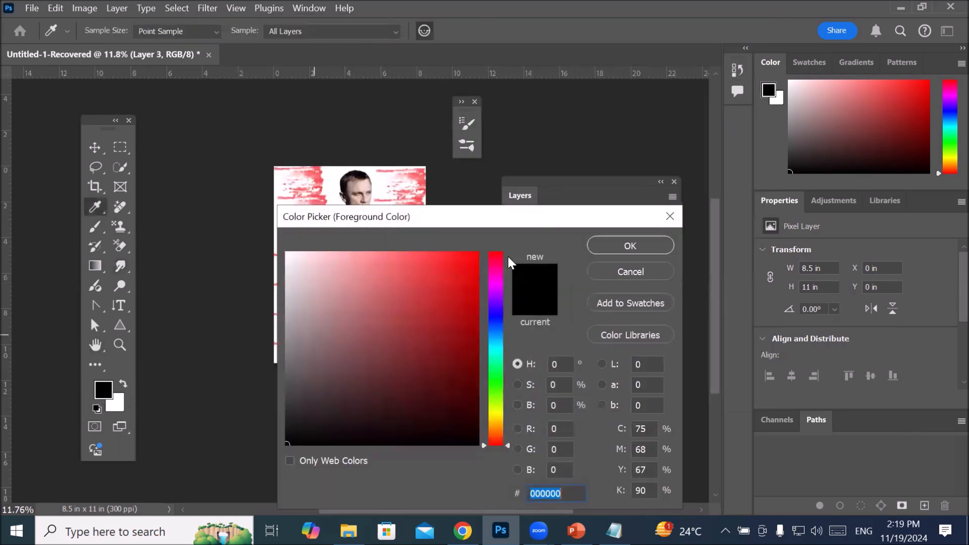
click(501, 307)
click(471, 261)
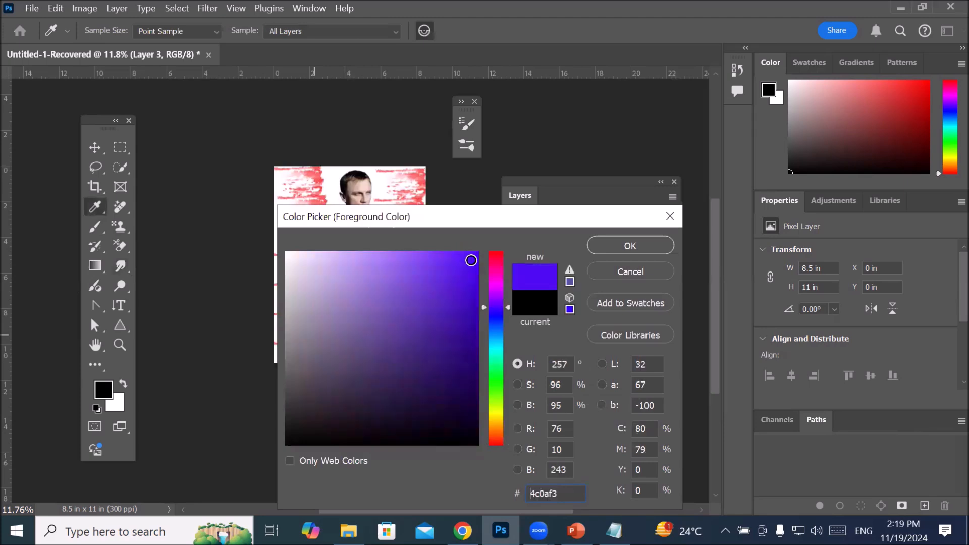
key(Return)
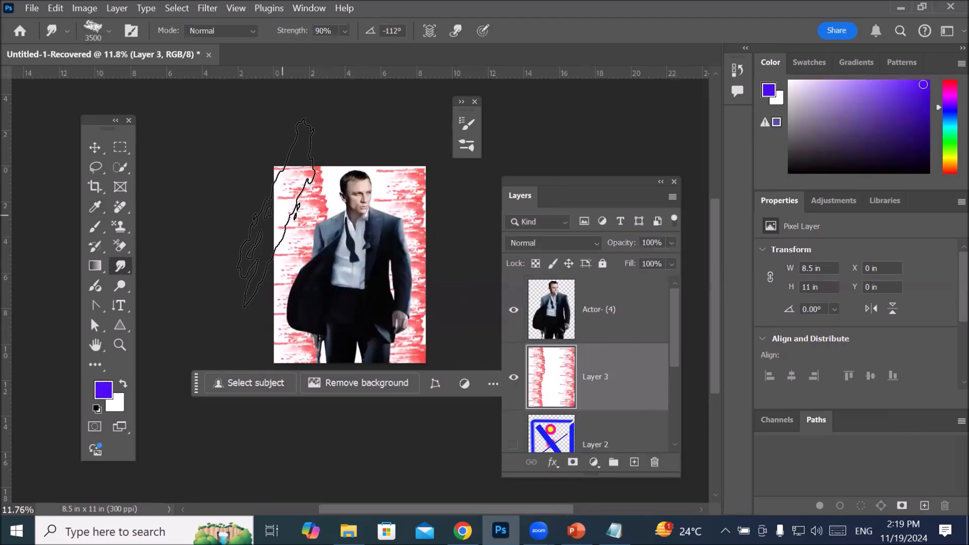
drag(353, 248, 467, 329)
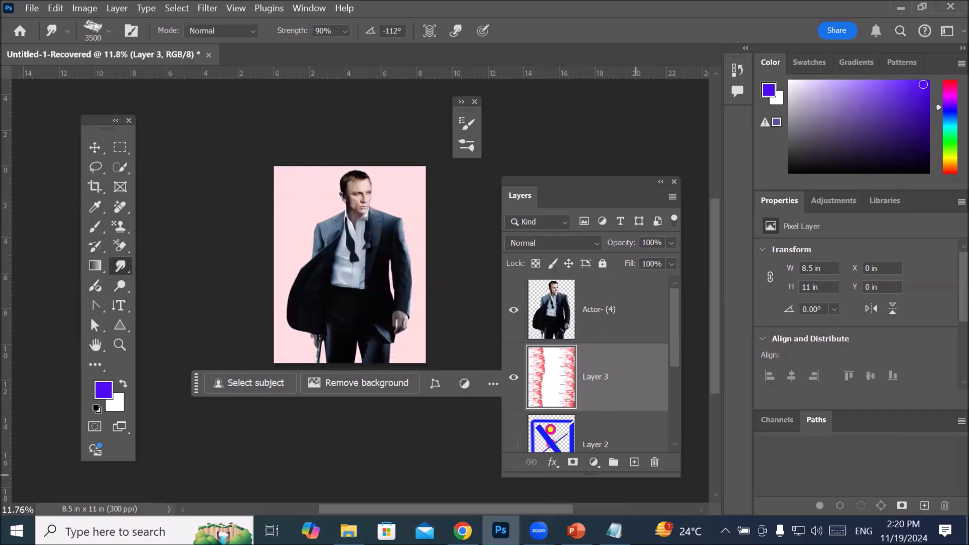
Step: Switch to the Notepad notes and review the list of selection tools from Rectangular Marqee tool to Magic wand tool
click(614, 531)
scroll(257, 150, up, 3)
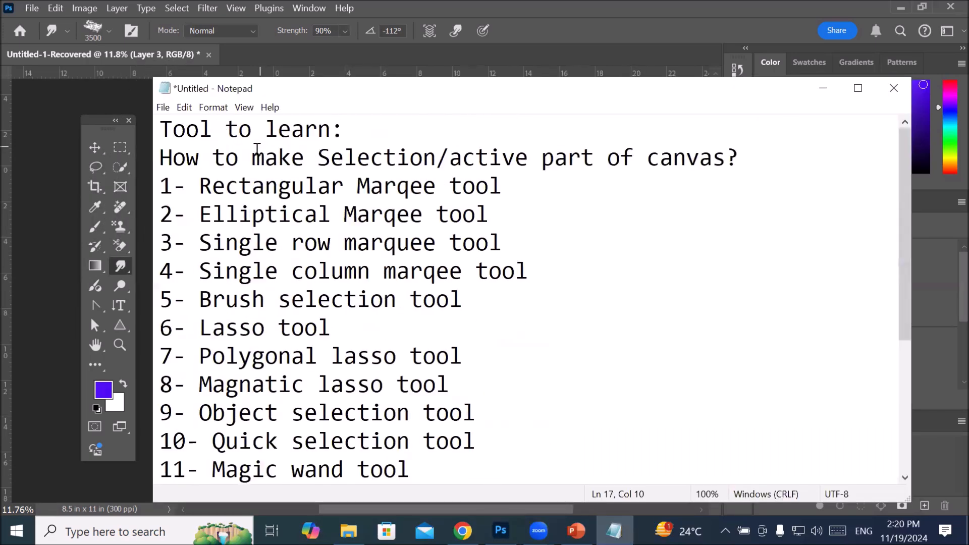
drag(200, 186, 516, 269)
click(516, 269)
drag(196, 185, 433, 465)
click(432, 465)
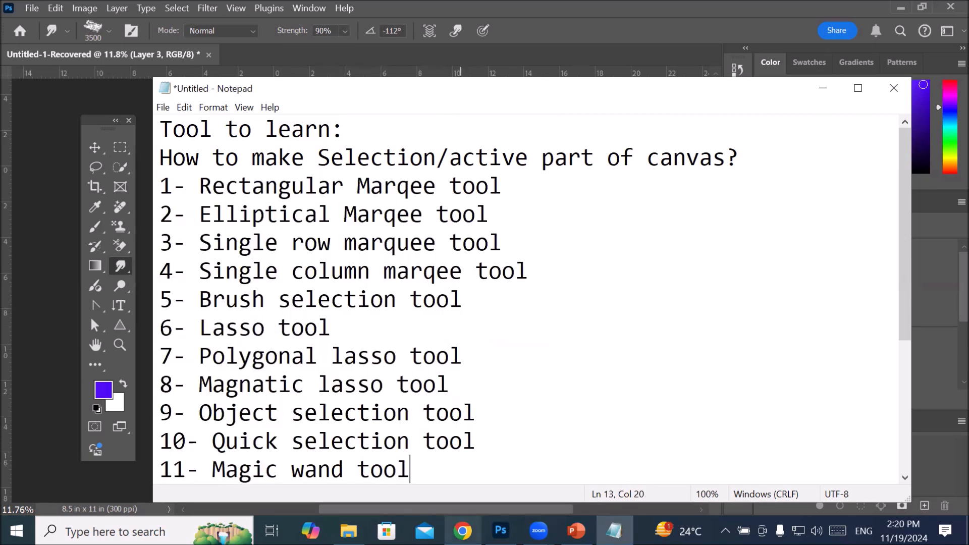
drag(410, 469, 159, 186)
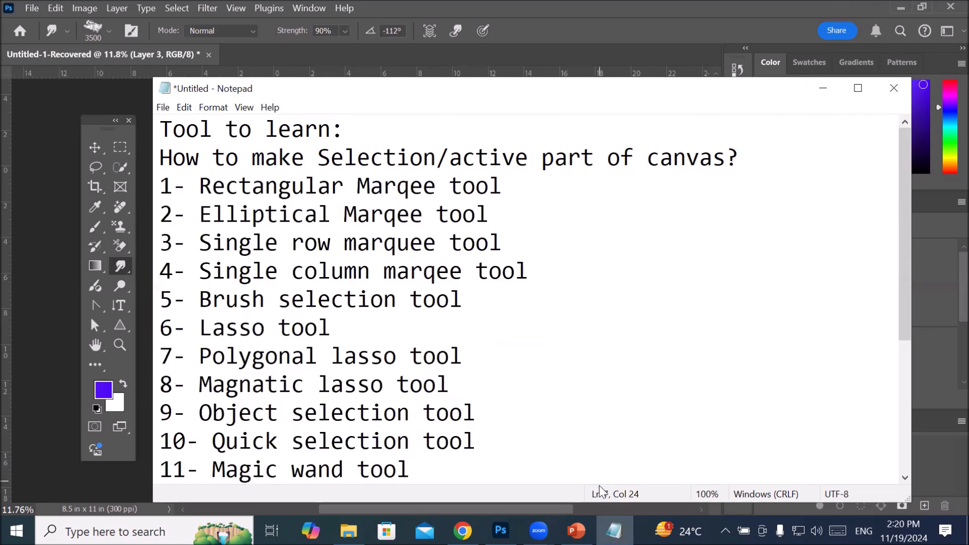
Step: Force-quit the Adobe Photoshop 2025 process through Task Manager and close Task Manager
click(500, 531)
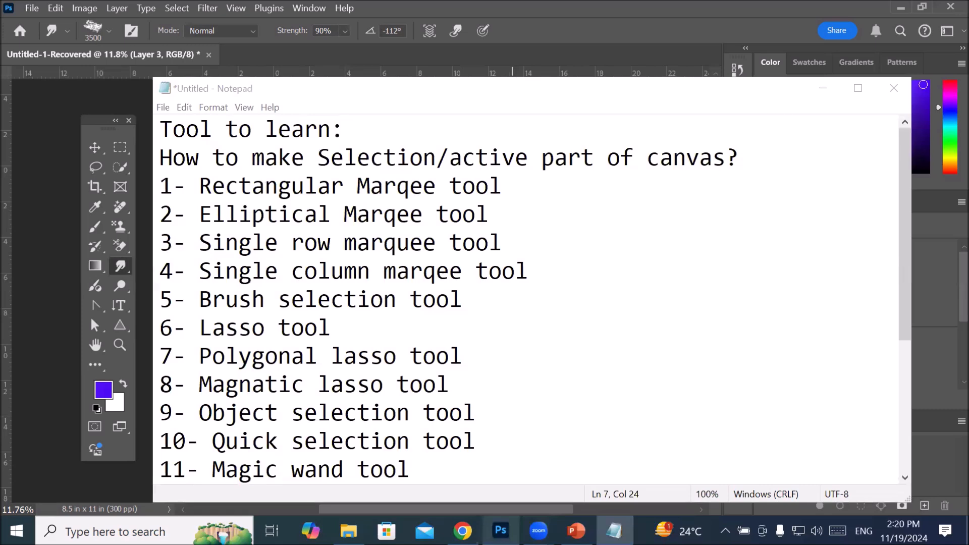
key(ctrl+shift+Escape)
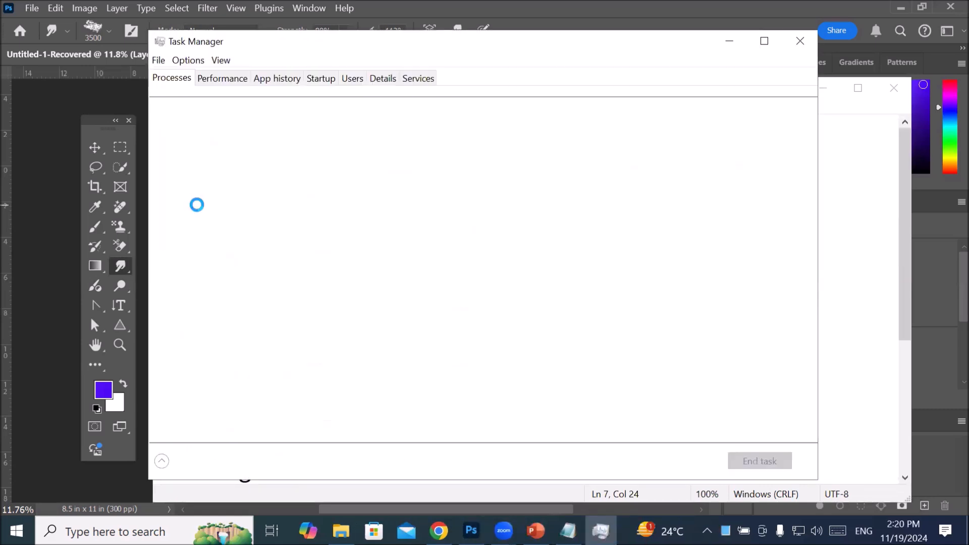
click(158, 172)
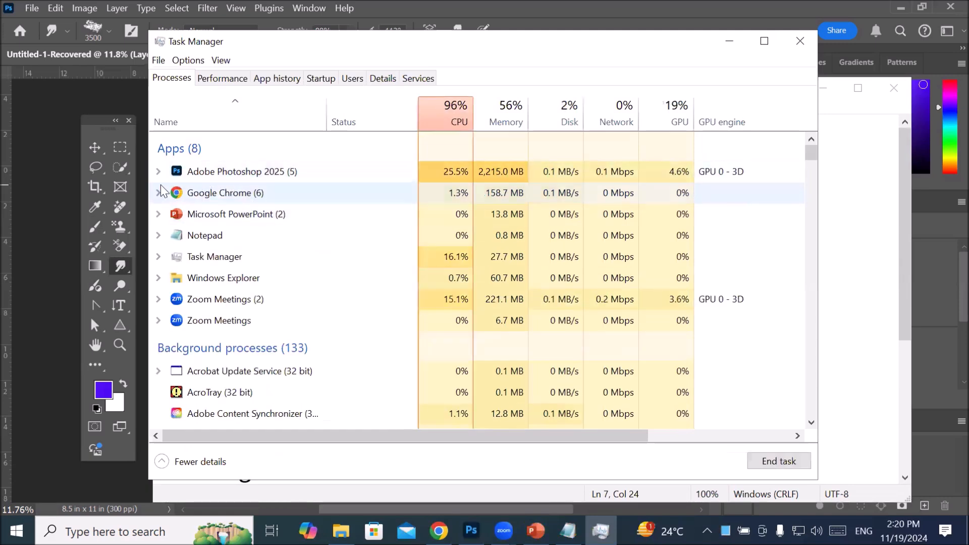
click(159, 172)
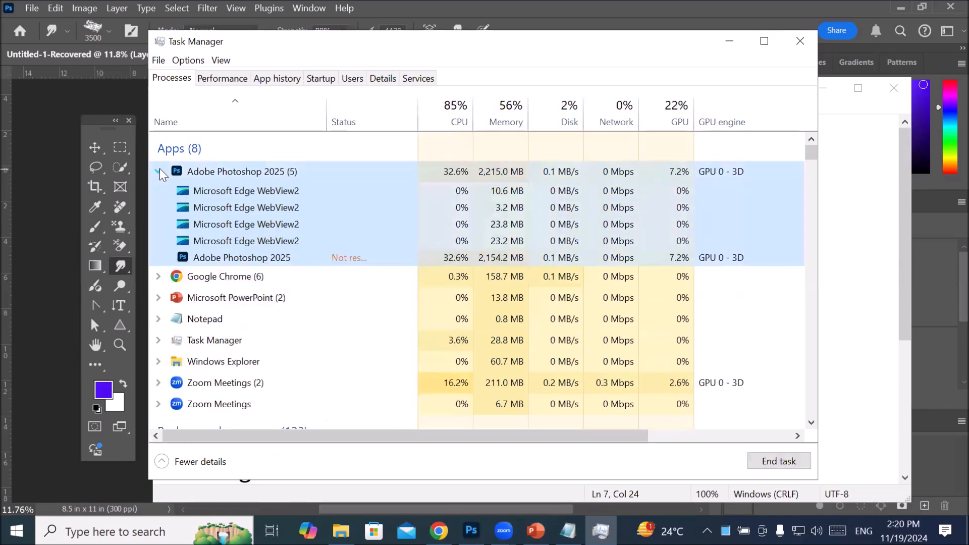
click(303, 258)
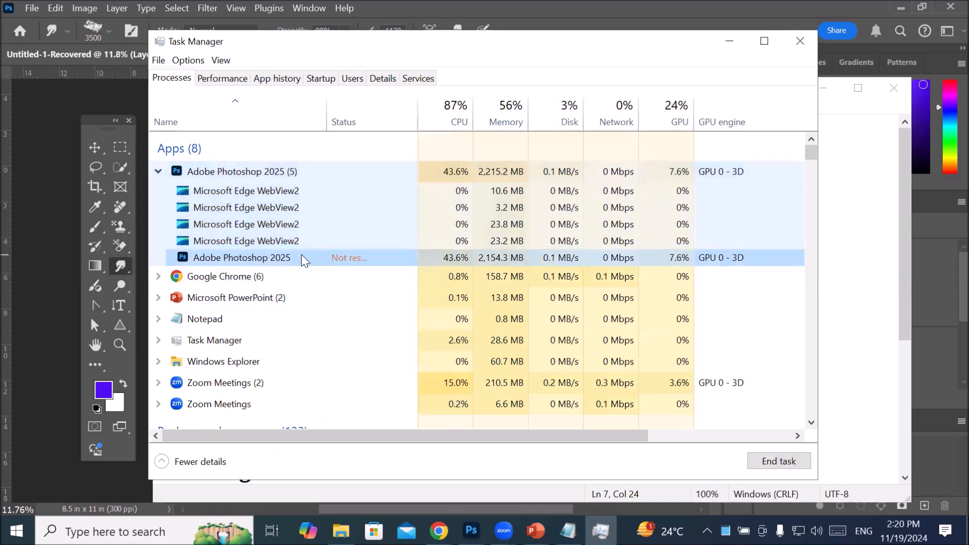
right_click(303, 258)
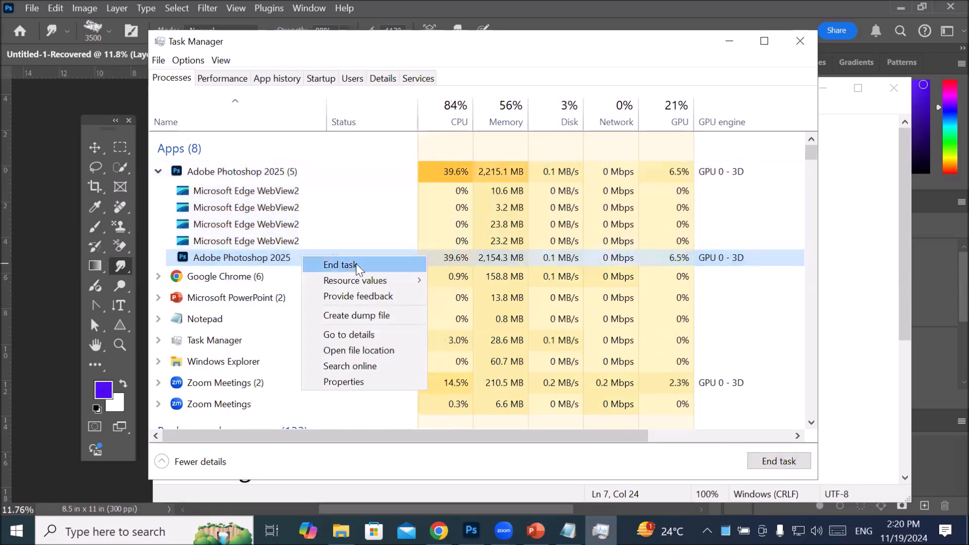
click(356, 264)
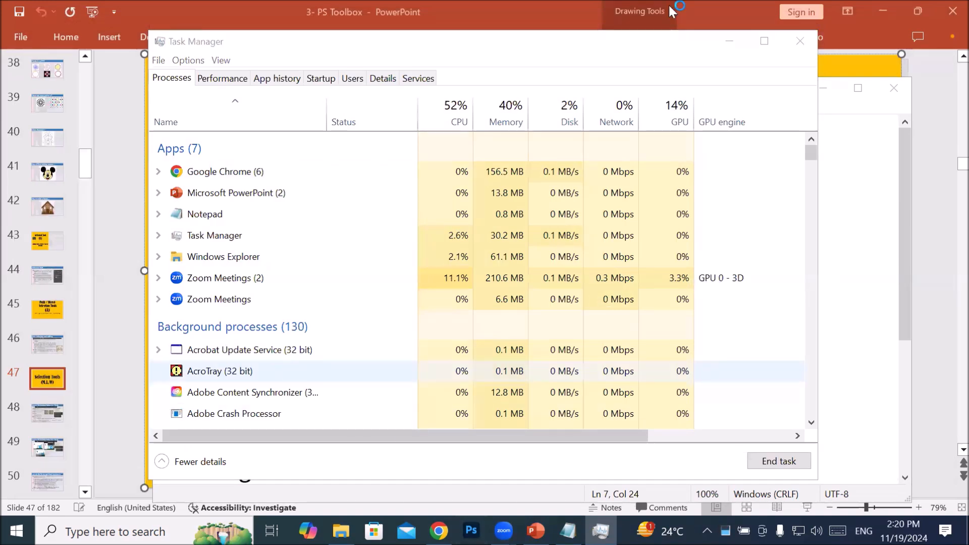
click(802, 49)
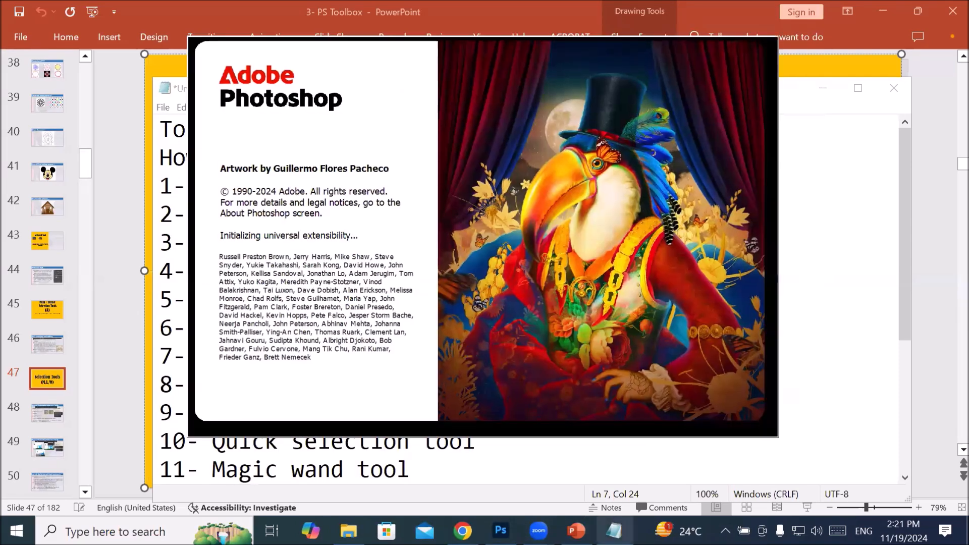
Step: Switch to the 3- PS Toolbox presentation and review Rectangular marquee and Elliptical marquee on the Adobe Photoshop Selection Tools slide
click(576, 530)
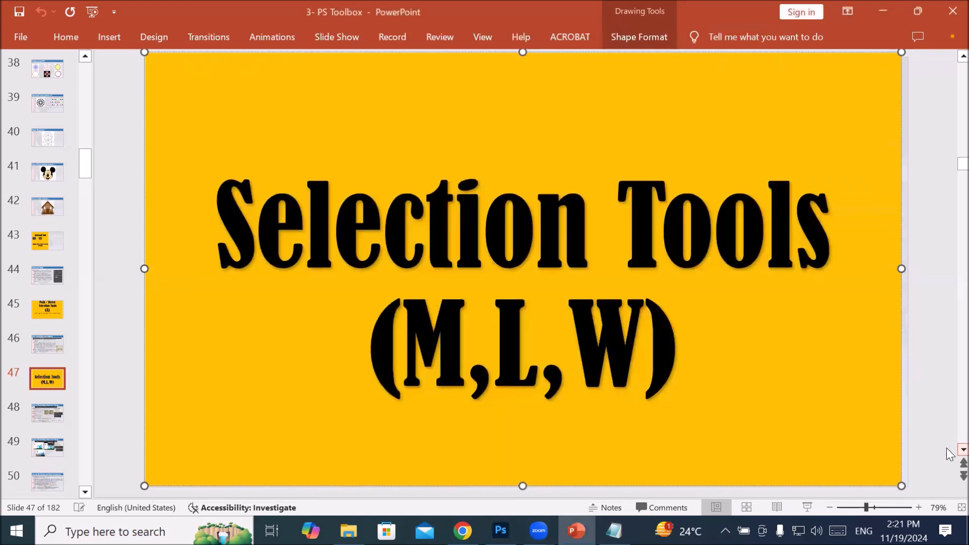
scroll(949, 452, down, 1)
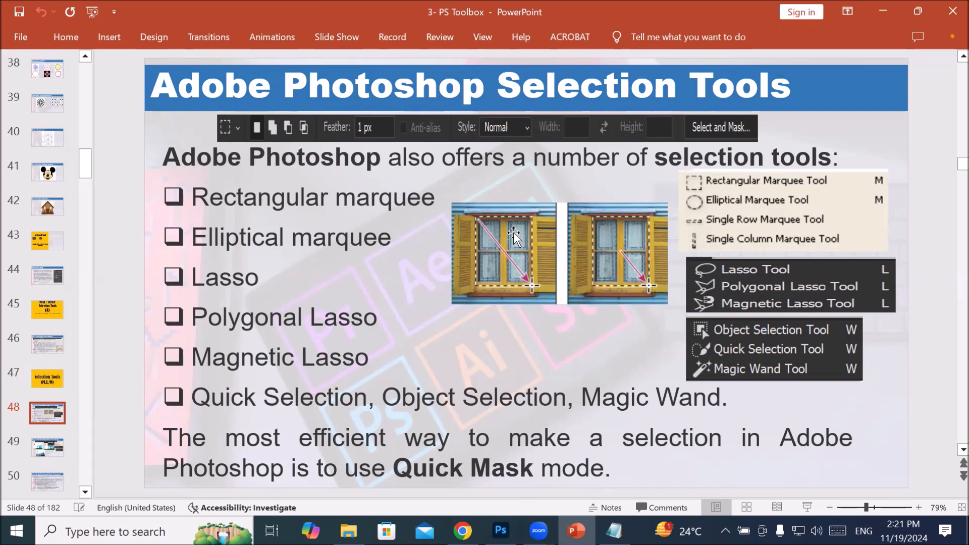
triple_click(412, 196)
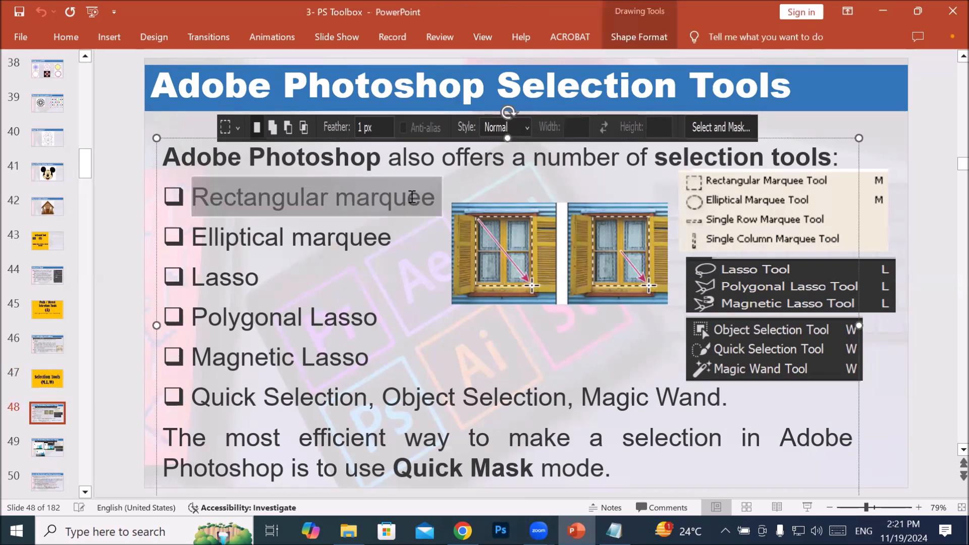
click(409, 197)
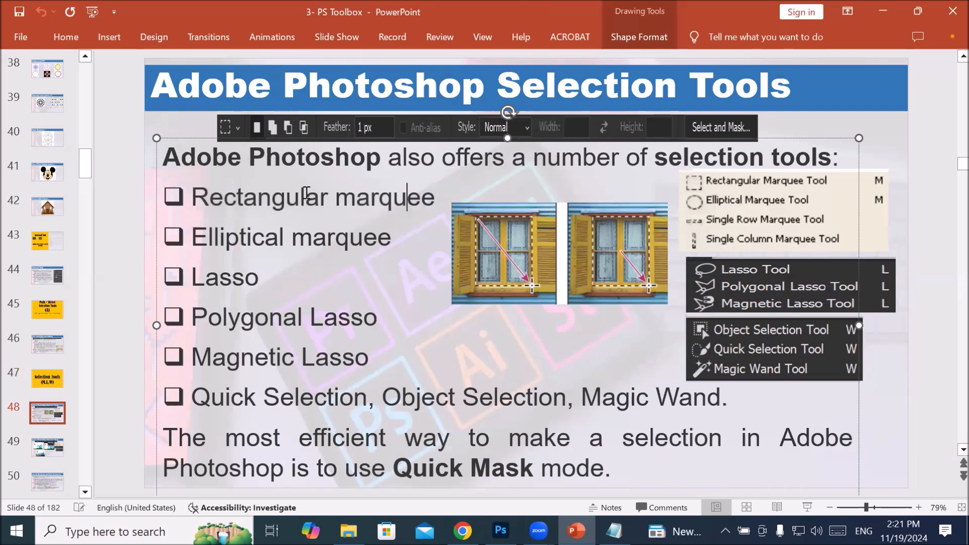
double_click(377, 242)
key(Right)
drag(196, 234, 366, 236)
click(376, 236)
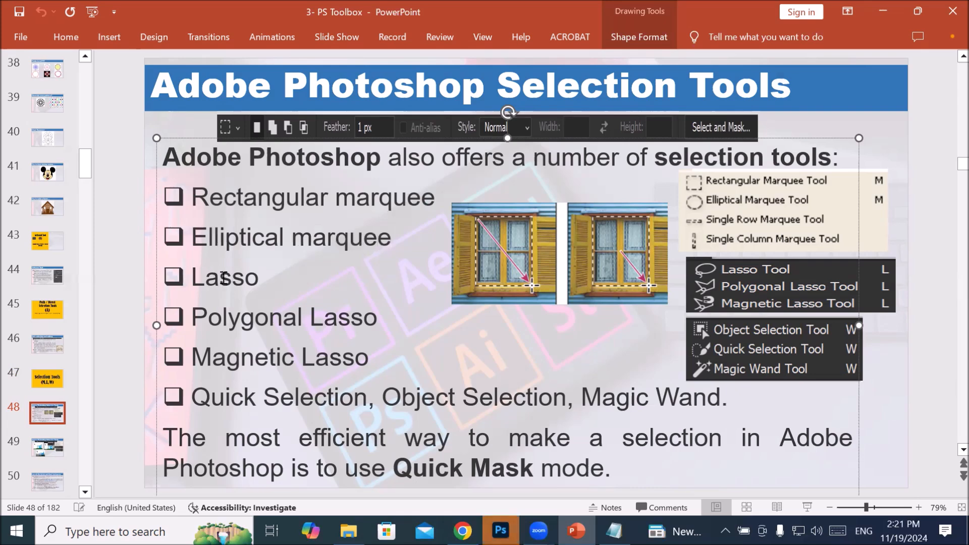
Step: Highlight Lasso, Polygonal Lasso and Magnetic Lasso in turn in the slide's list of selection tools
drag(223, 277, 266, 280)
drag(228, 310, 203, 311)
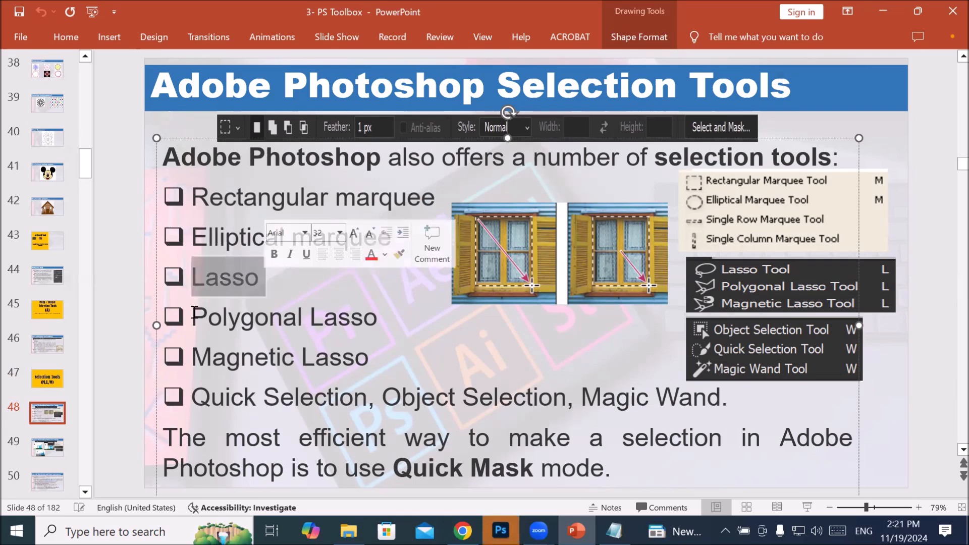
click(194, 309)
triple_click(362, 310)
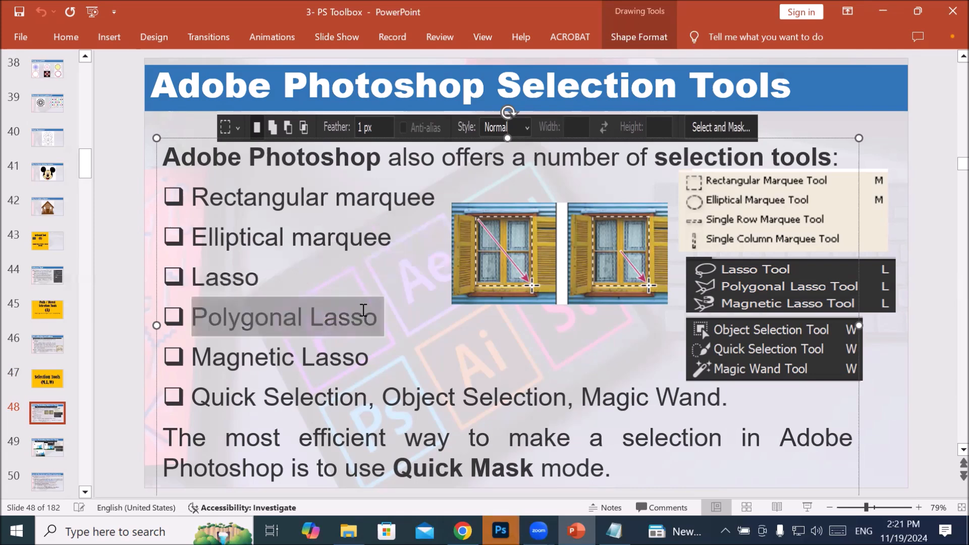
click(195, 357)
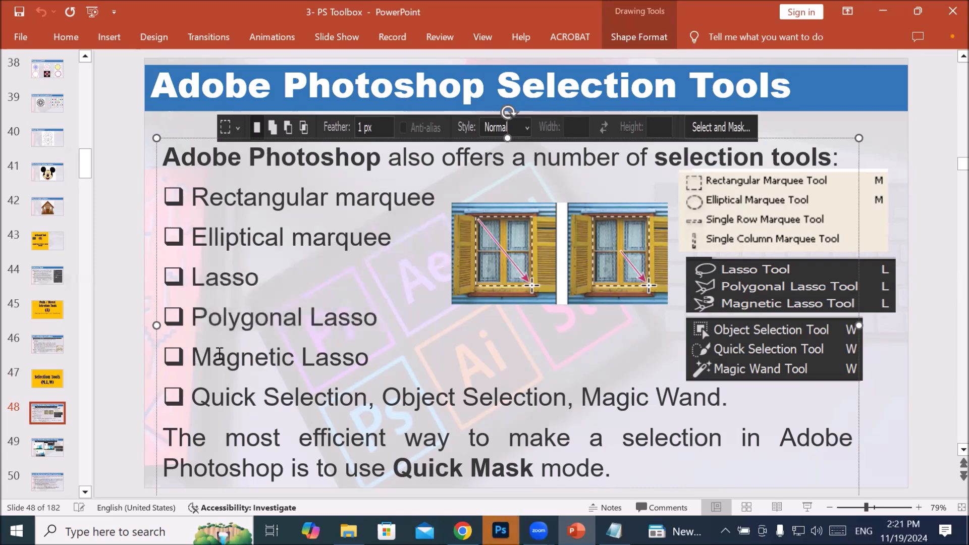
key(shift+Right)
key(shift+End)
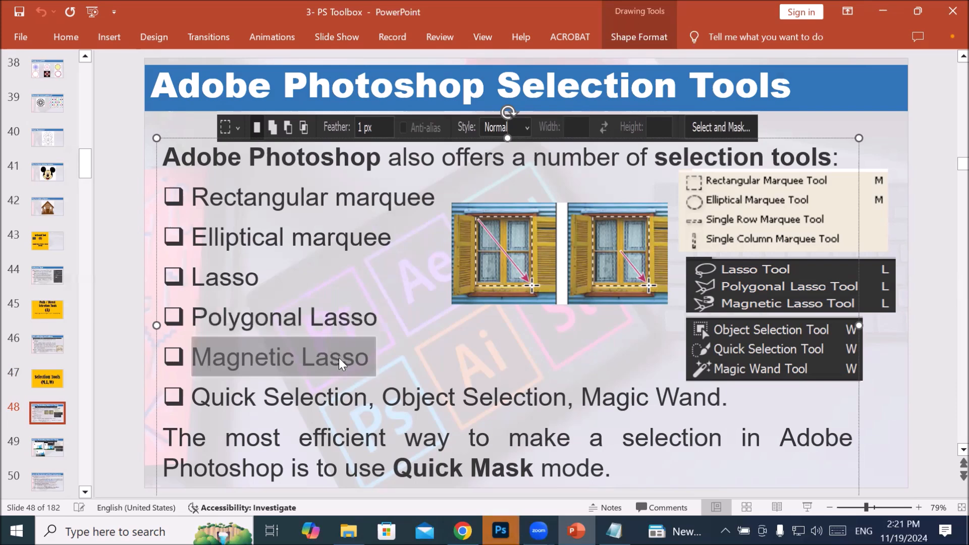
scroll(348, 355, down, 1)
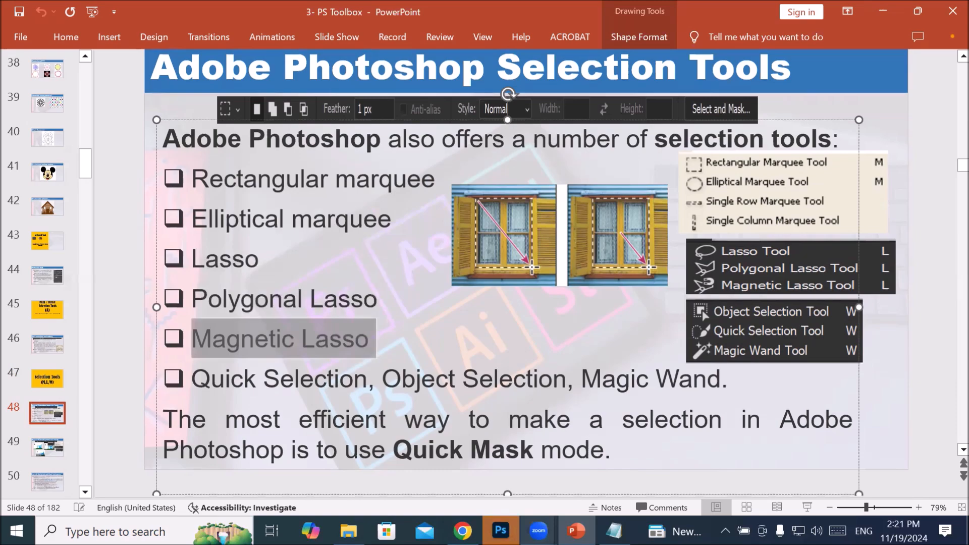
Step: Switch to Photoshop, close Untitled-1-Recovered without saving, and create a Letter document of 8.5 x 11 in at 300 ppi
mouse_move(576, 531)
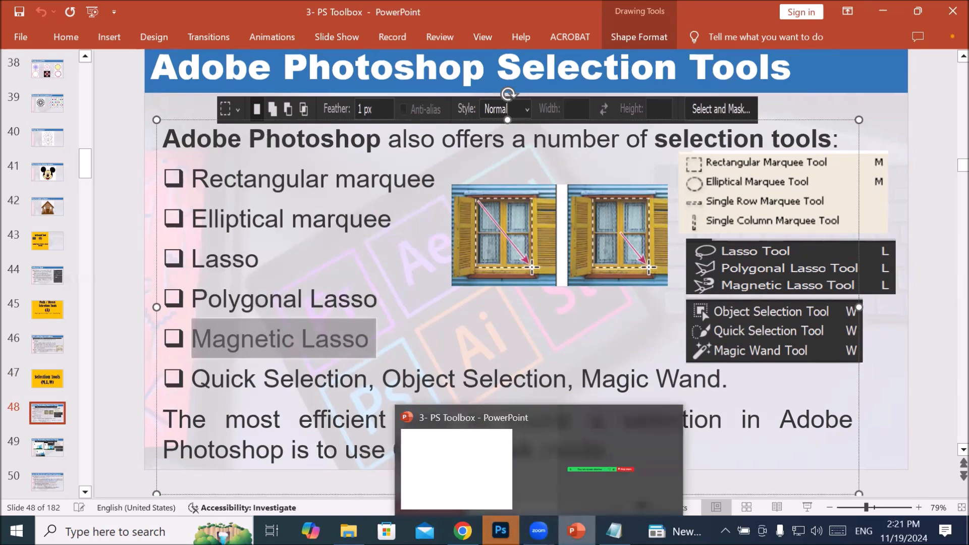
click(500, 532)
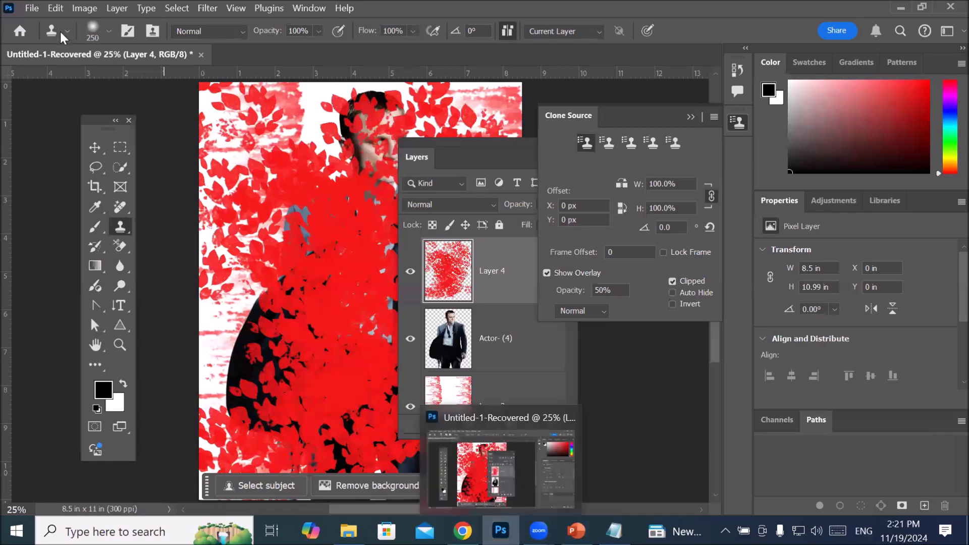
click(32, 8)
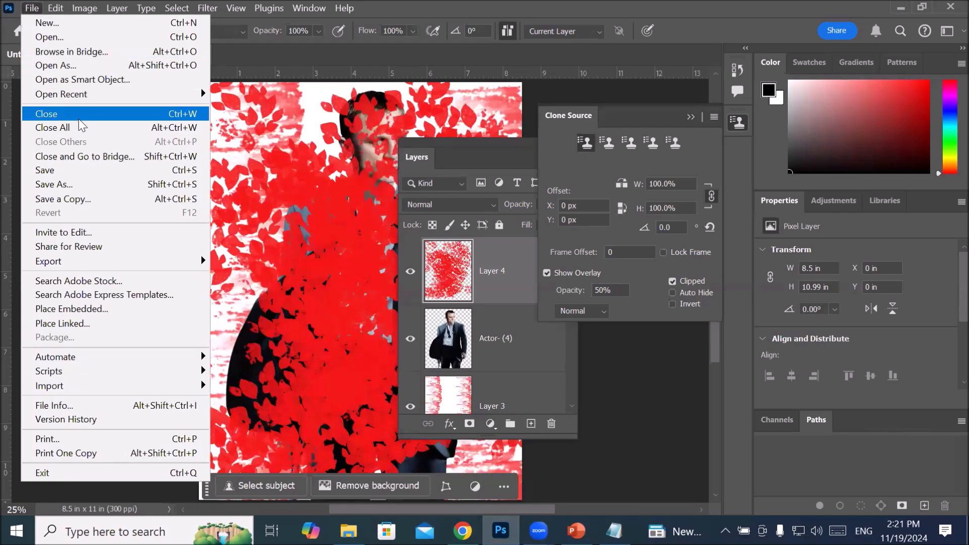
click(82, 127)
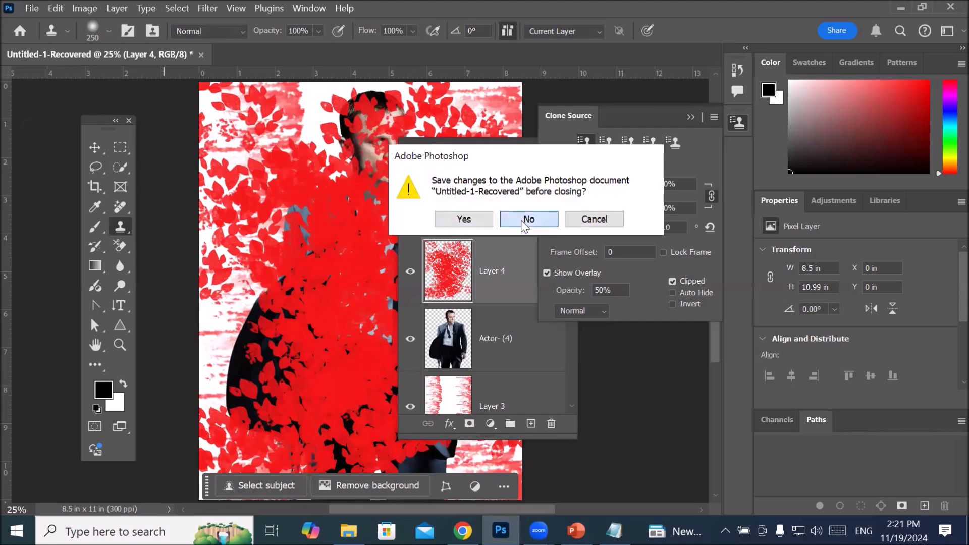
click(525, 220)
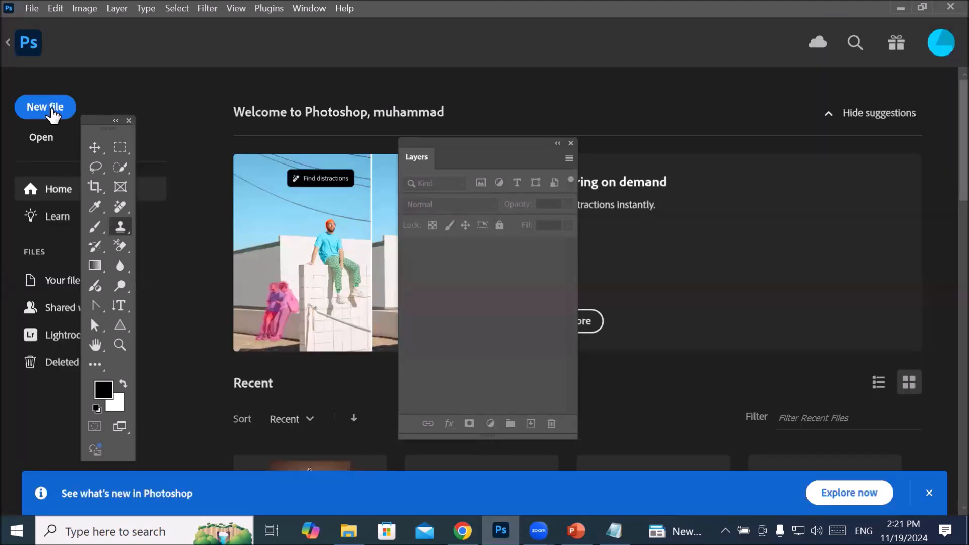
click(47, 104)
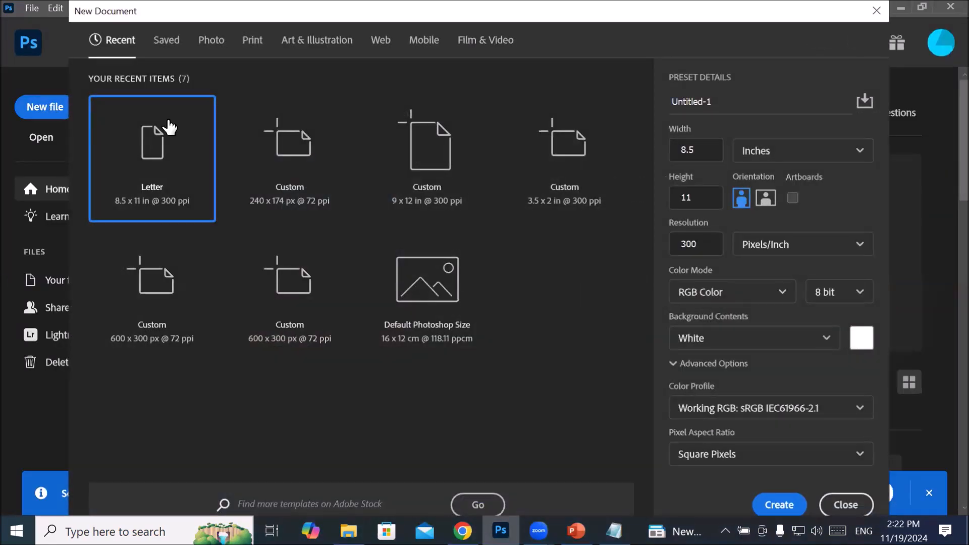
double_click(156, 177)
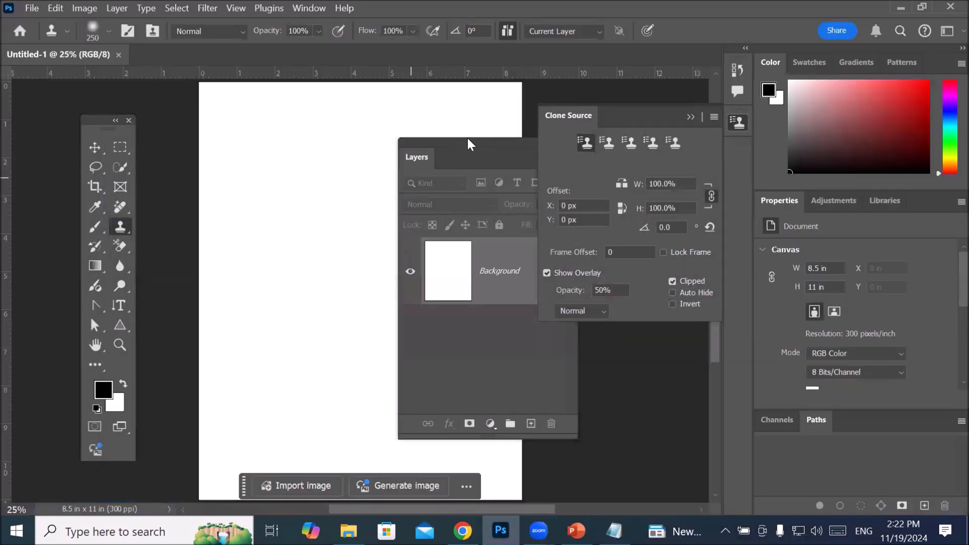
Step: Reset the Essentials workspace and undock the toolbox and the Layers panel so they float on either side of the canvas
drag(569, 112, 463, 107)
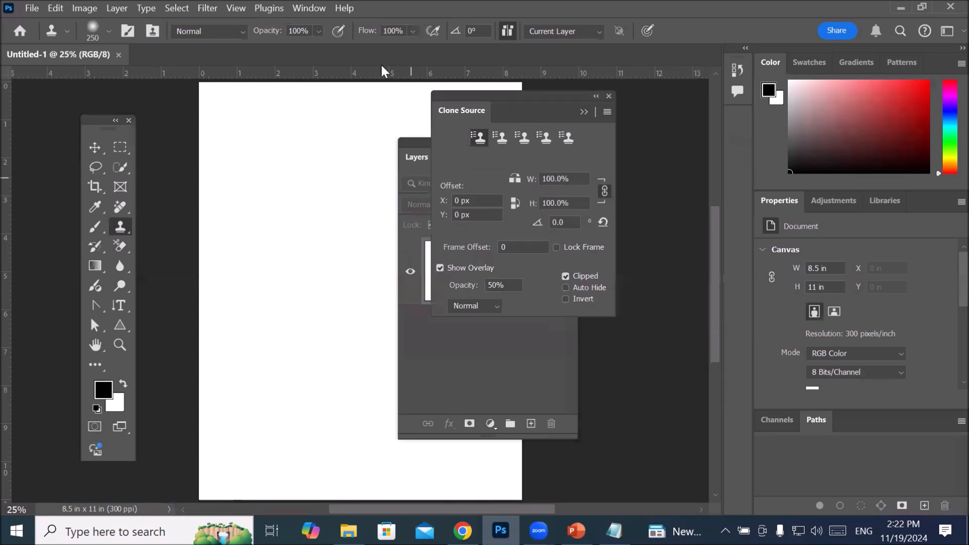
click(297, 9)
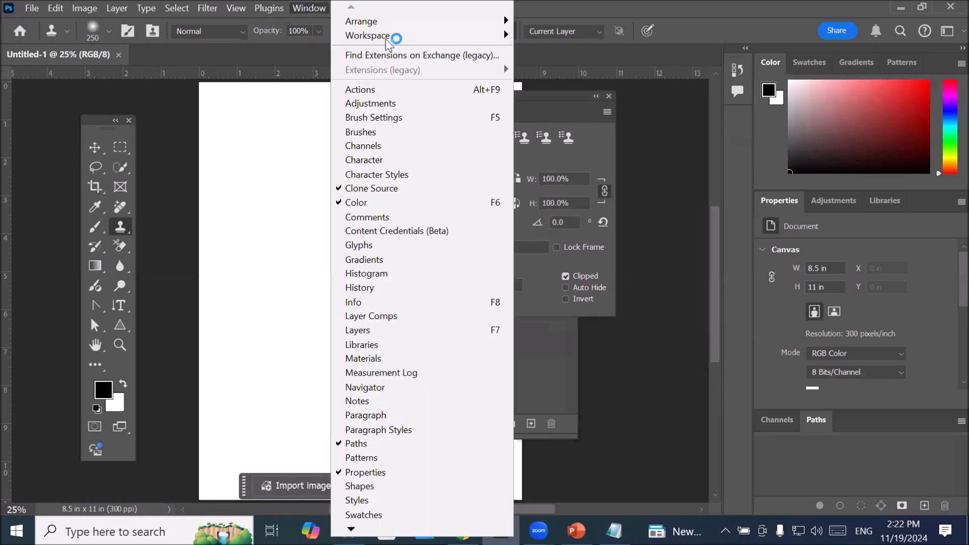
mouse_move(475, 35)
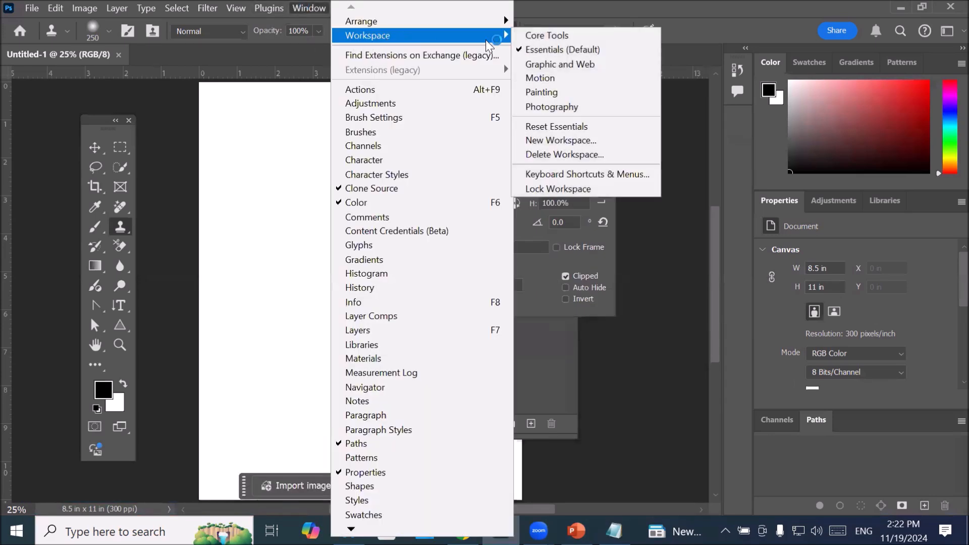
click(581, 130)
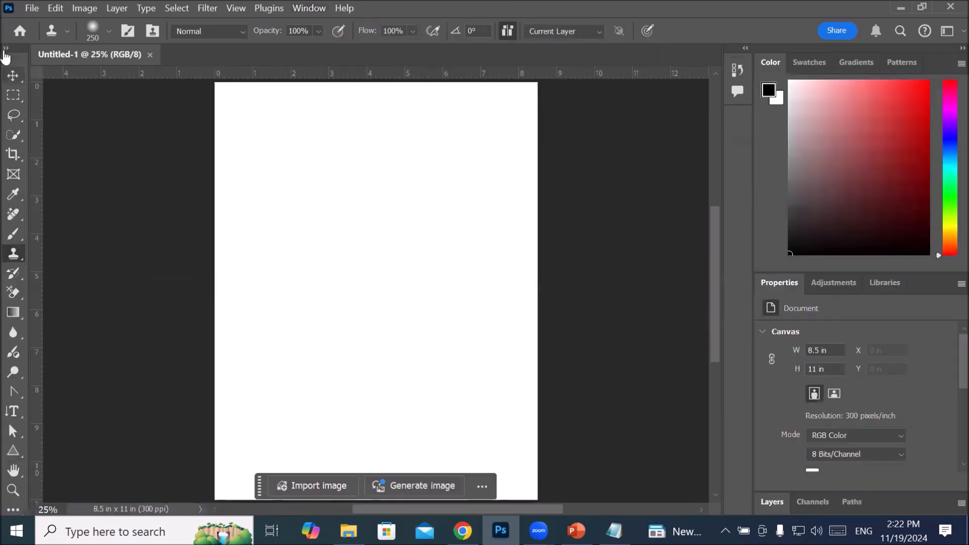
drag(13, 57, 176, 126)
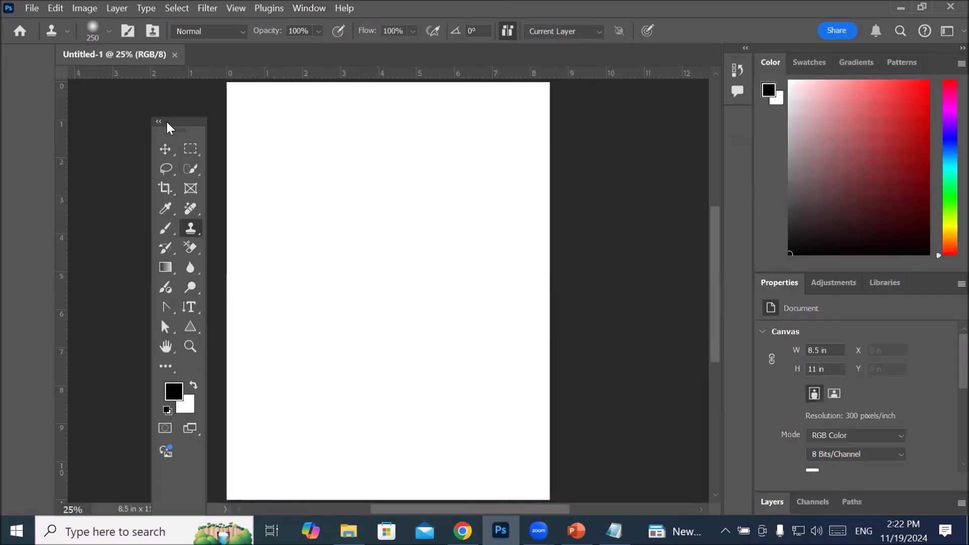
drag(780, 503, 593, 164)
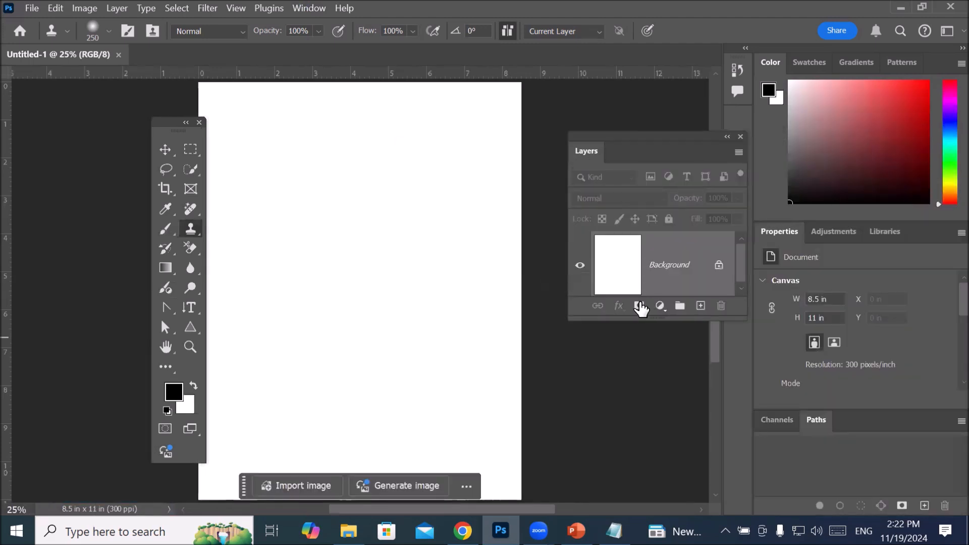
Step: Make the floating Layers panel taller and add a new empty layer above the Background
click(657, 393)
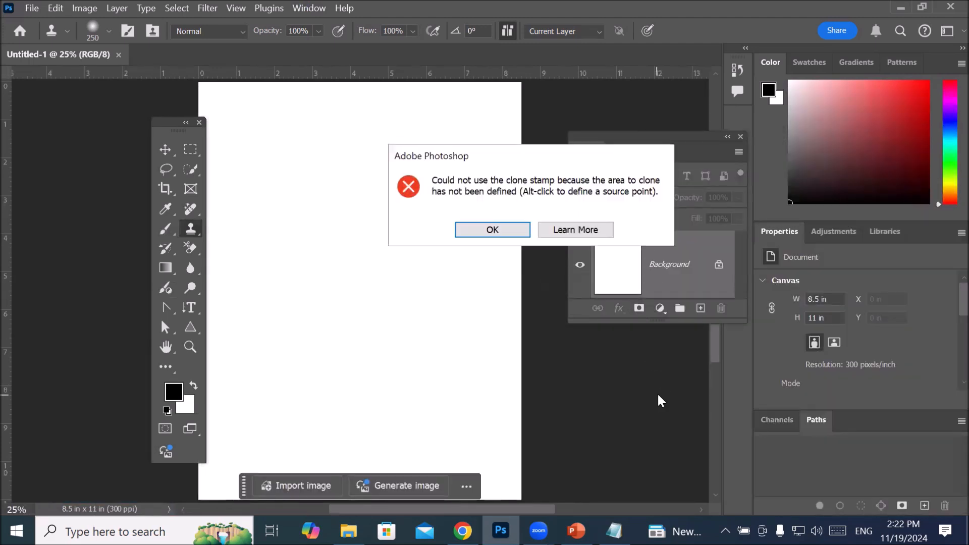
click(499, 230)
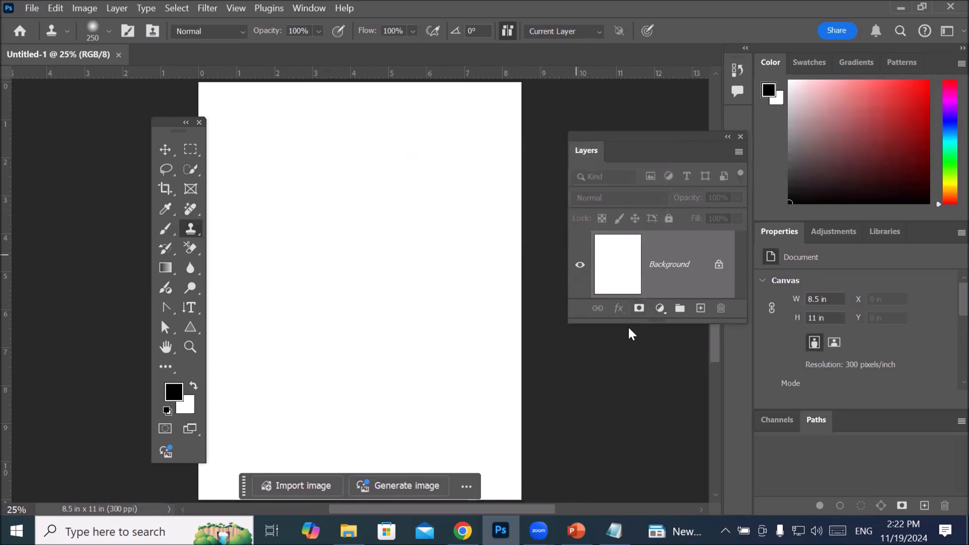
drag(629, 324, 621, 361)
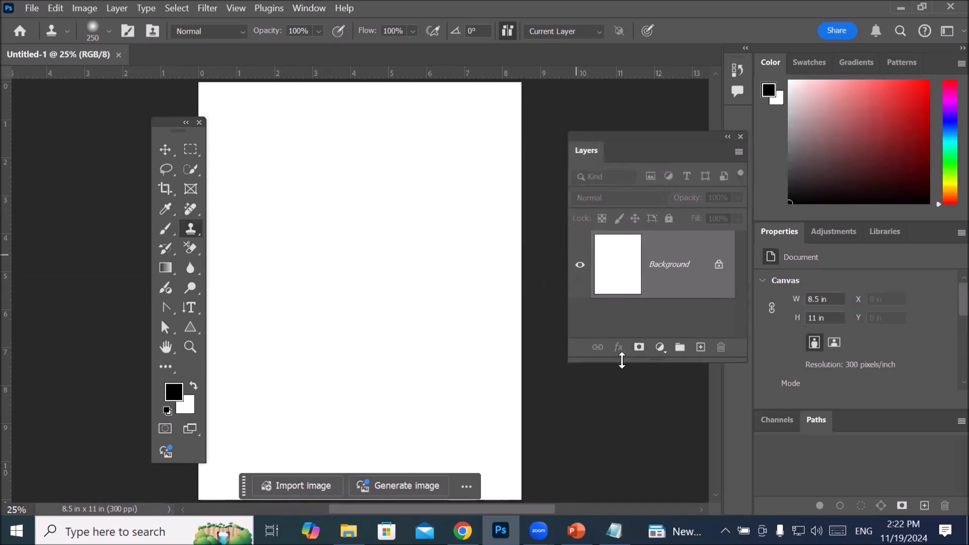
click(700, 347)
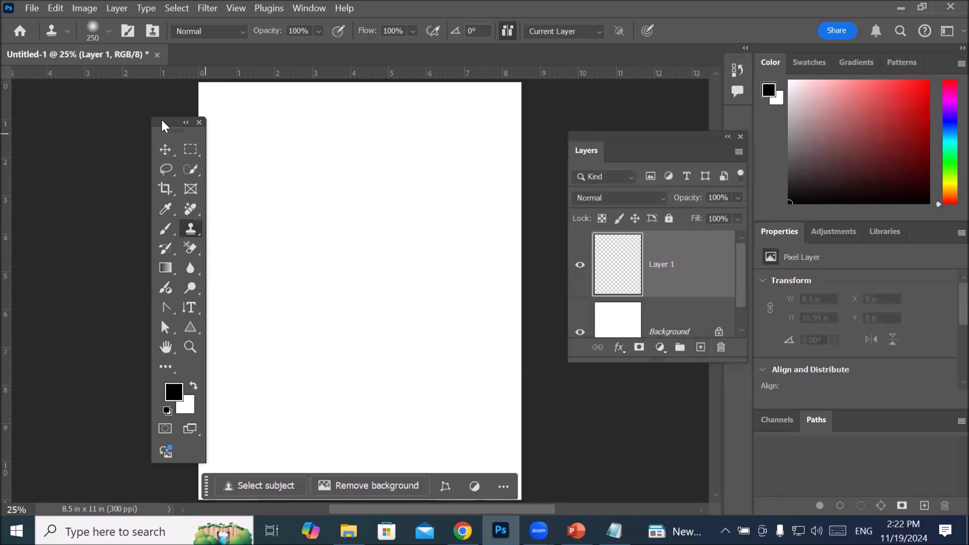
Step: Move the floating toolbox off the page and draw a rectangular marquee about 7.91 x 1.16 in across the page's upper edge
drag(173, 127, 126, 122)
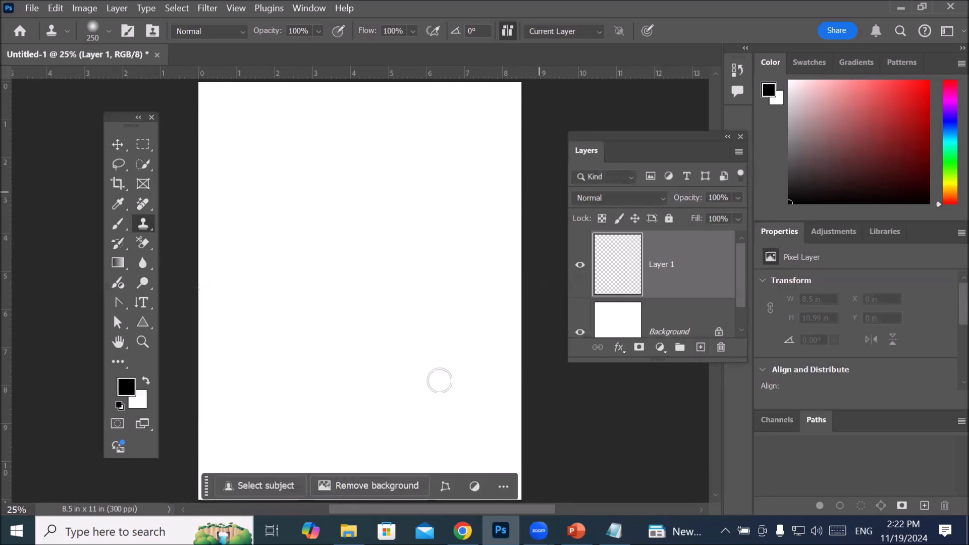
click(141, 146)
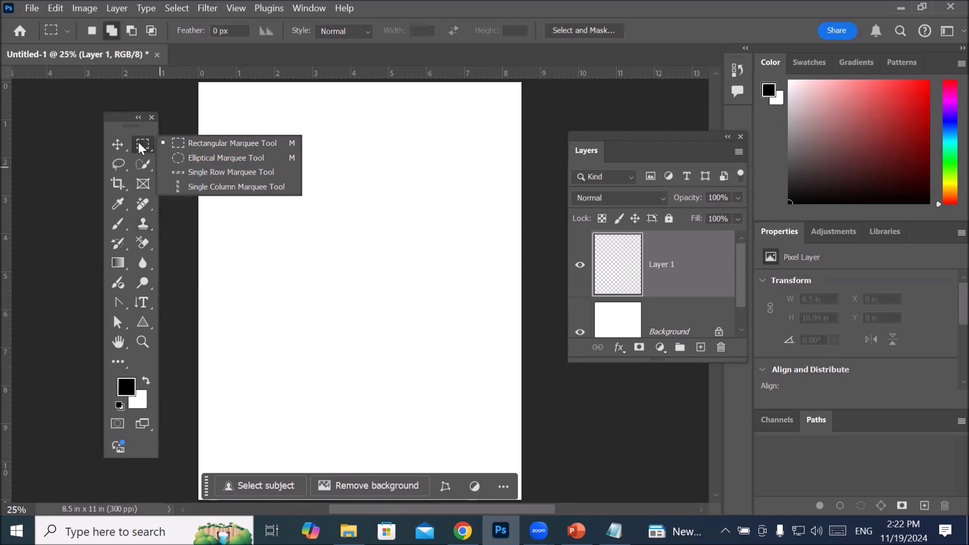
click(218, 143)
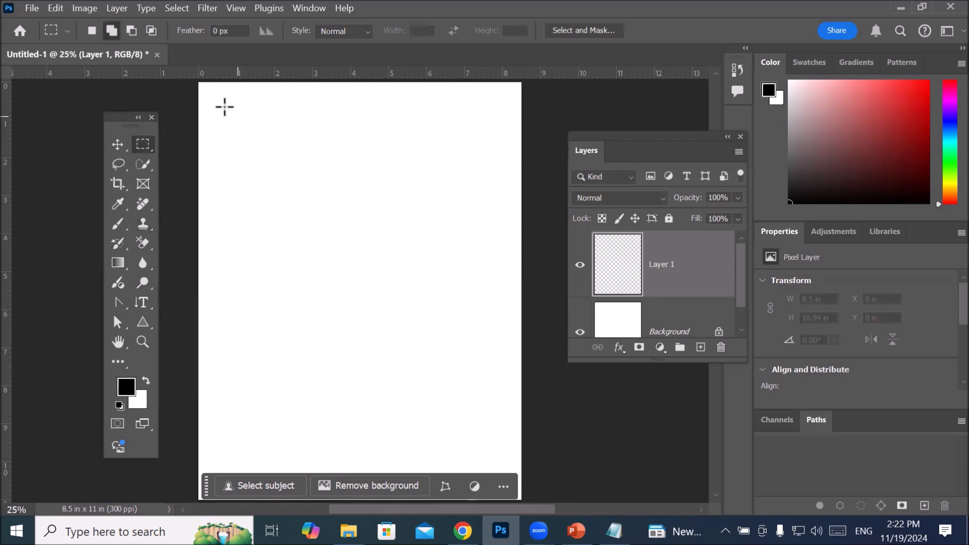
drag(211, 98, 510, 141)
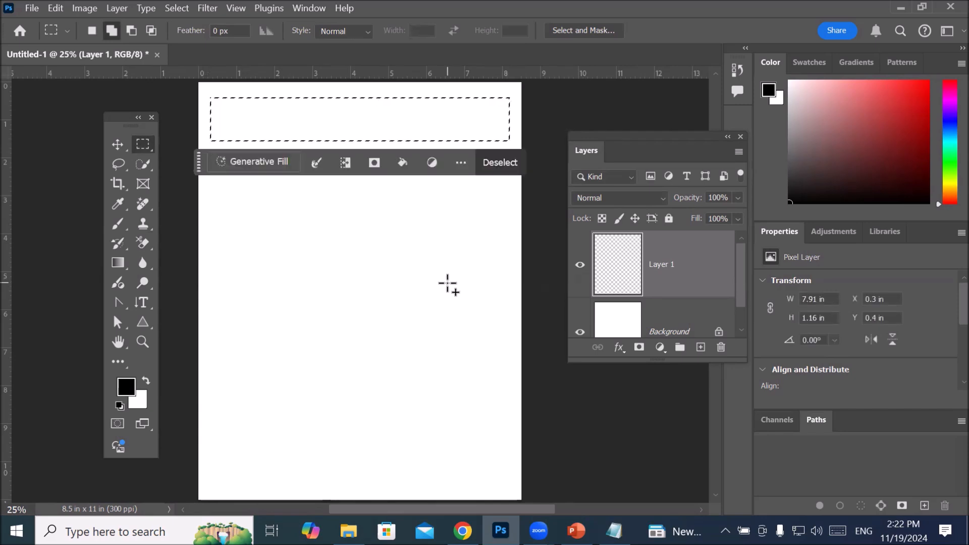
Step: Add a narrow vertical rectangle below the horizontal one to the selection and turn the selection into a layer mask on Layer 1
drag(199, 167, 214, 419)
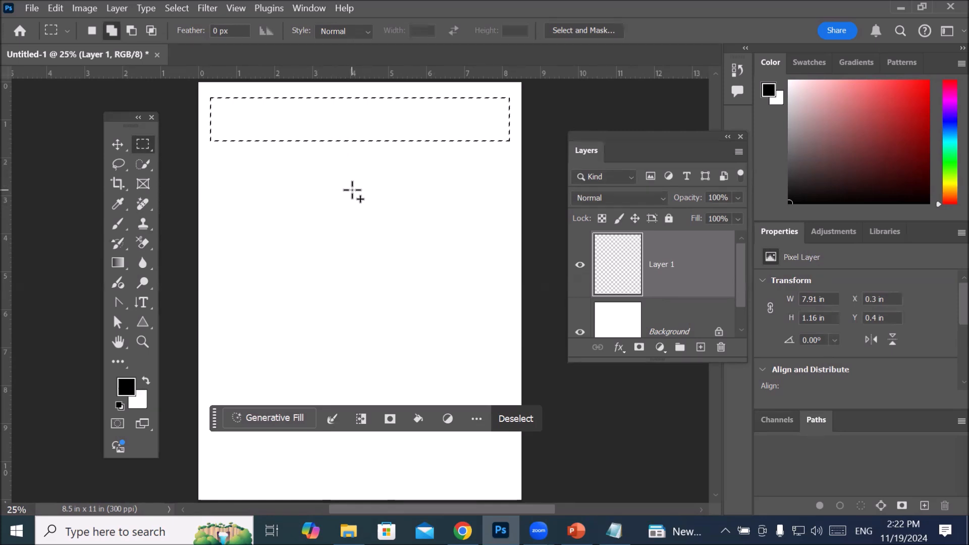
drag(337, 171, 395, 420)
click(395, 420)
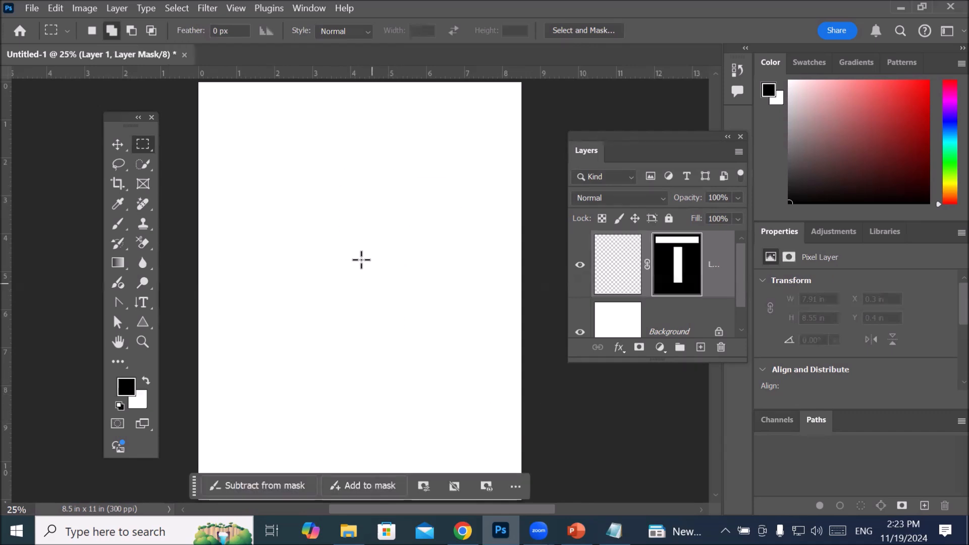
scroll(361, 266, up, 1)
scroll(362, 259, down, 3)
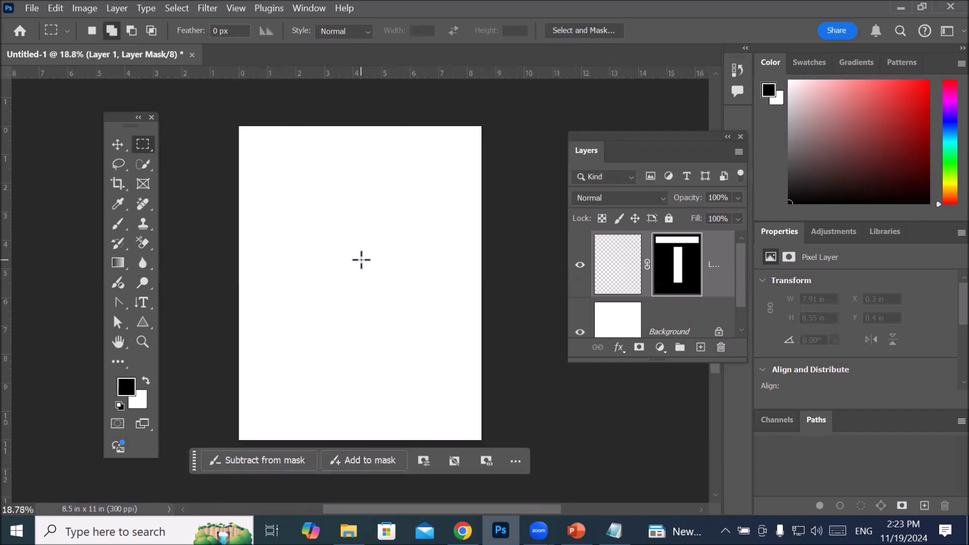
Step: Cycle the marquee through the new, add, subtract and intersect selection modes, and set it back to New selection
click(91, 31)
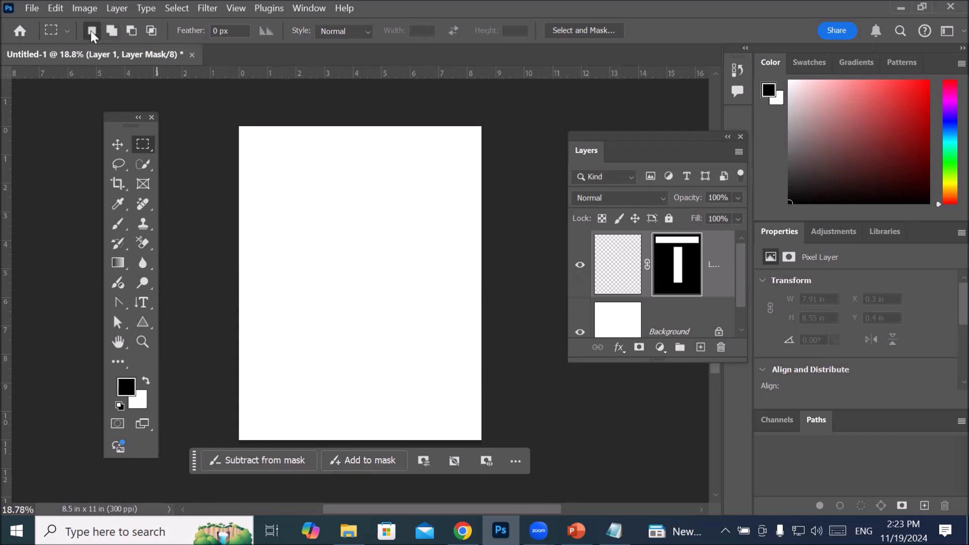
click(112, 33)
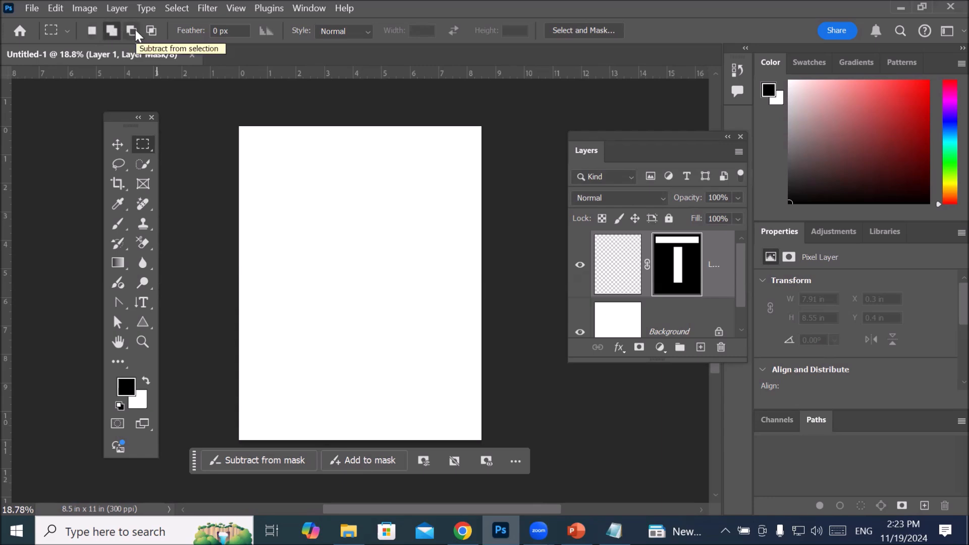
click(132, 33)
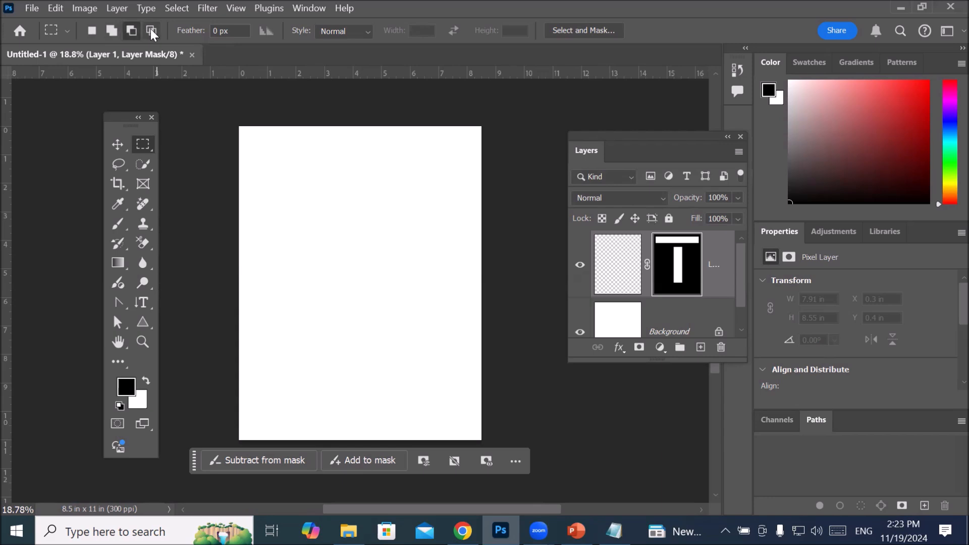
click(151, 31)
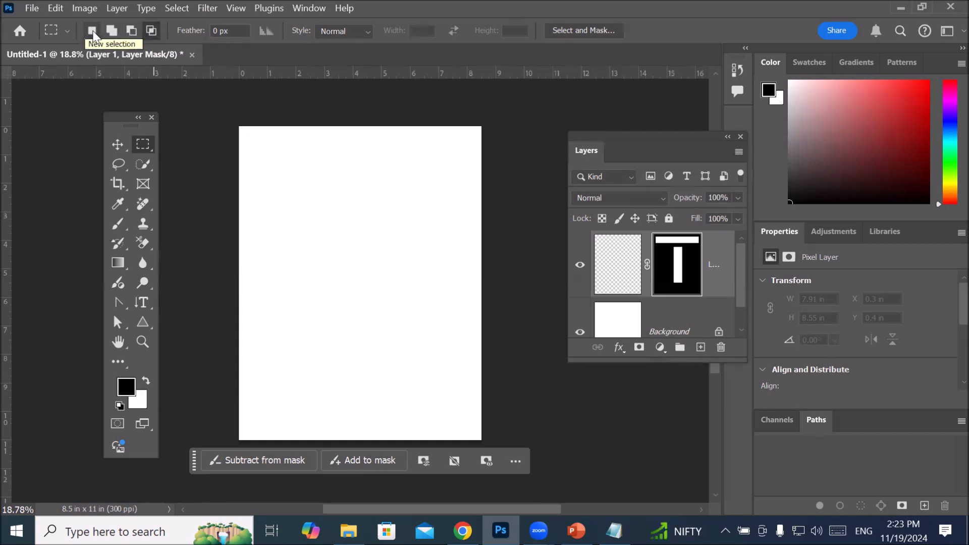
click(92, 32)
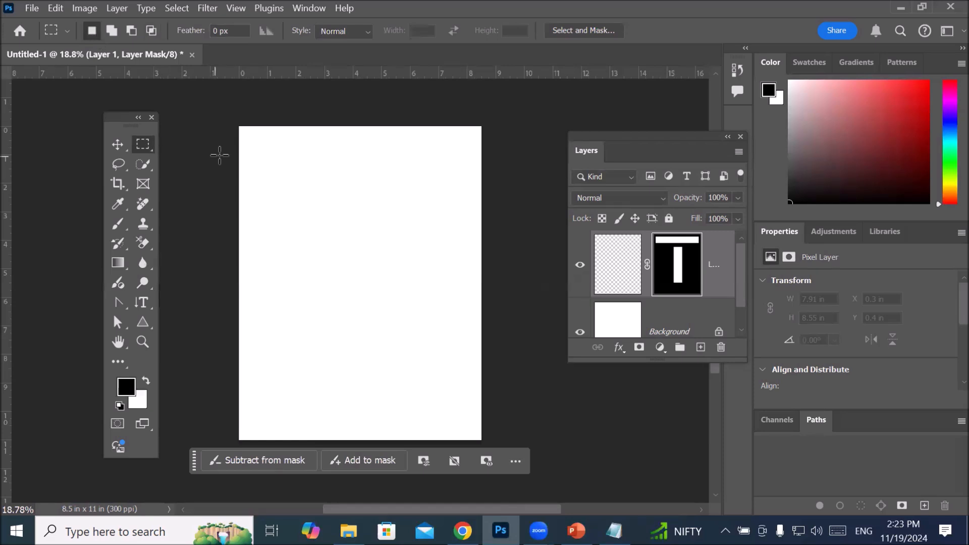
Step: Draw a trial rectangular marquee about 6.98 x 1.55 in, undo back to before the layer mask, and clear the selection
drag(263, 147, 462, 189)
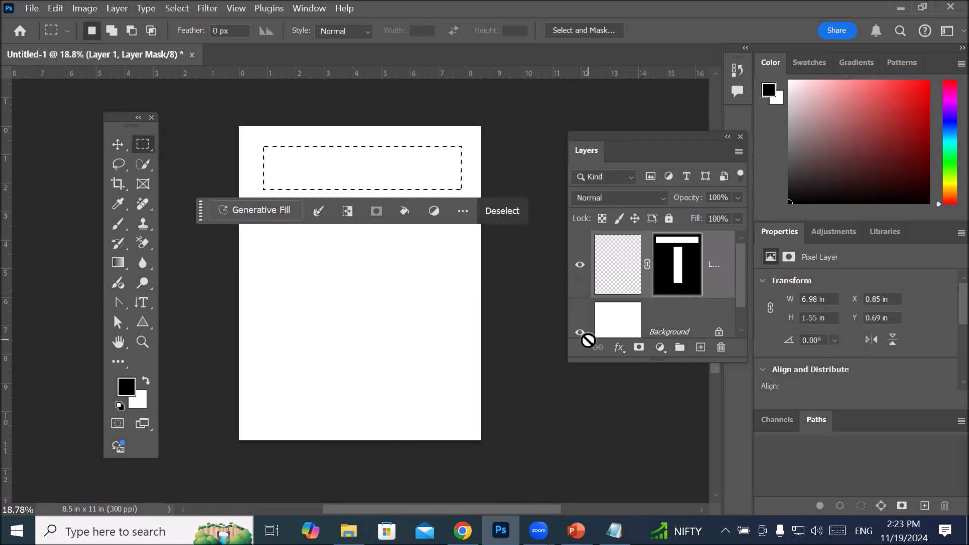
key(ctrl+d)
key(ctrl+z)
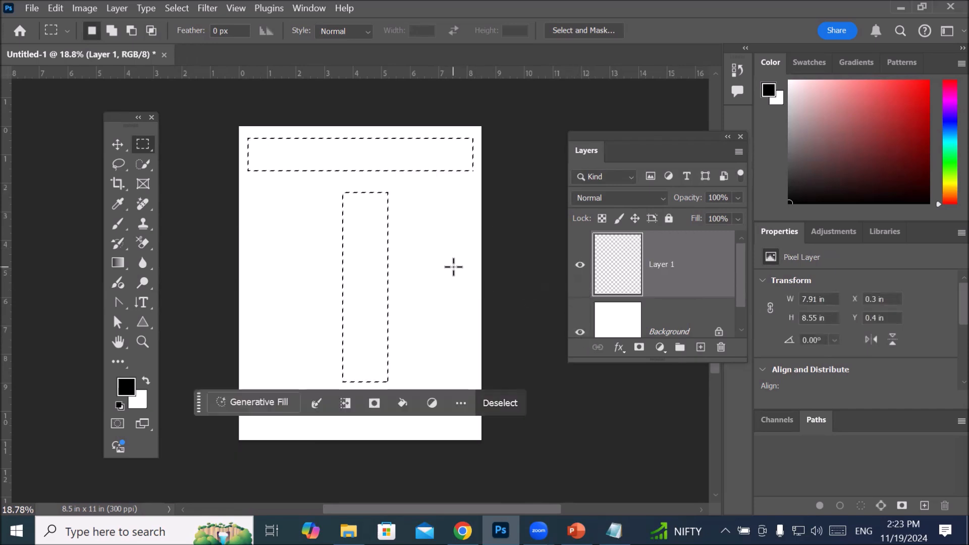
key(ctrl+d)
Step: Draw three successive horizontal marquees down the page, about 6.89 x 0.5 in, 6.44 x 0.94 in and 6.6 x 1.1 in
drag(262, 147, 458, 160)
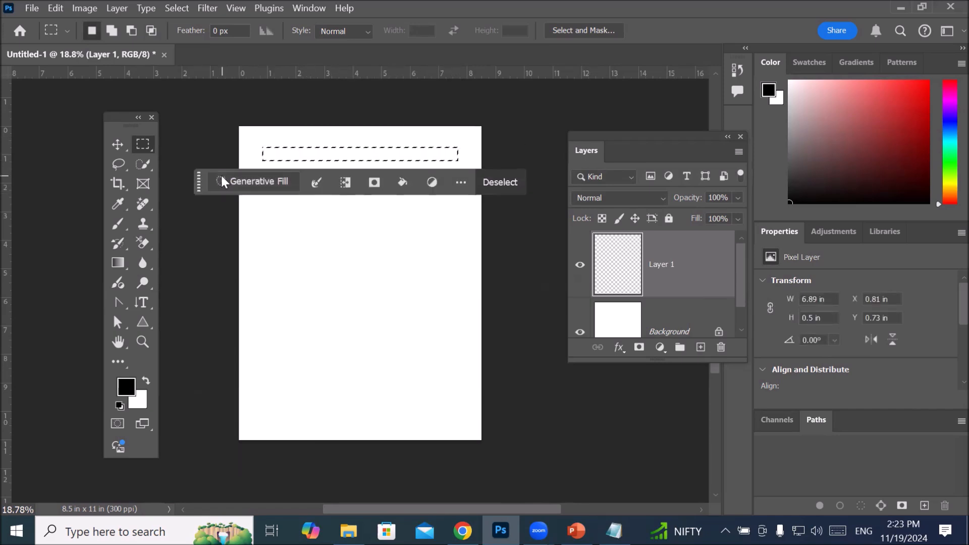
drag(198, 187, 182, 439)
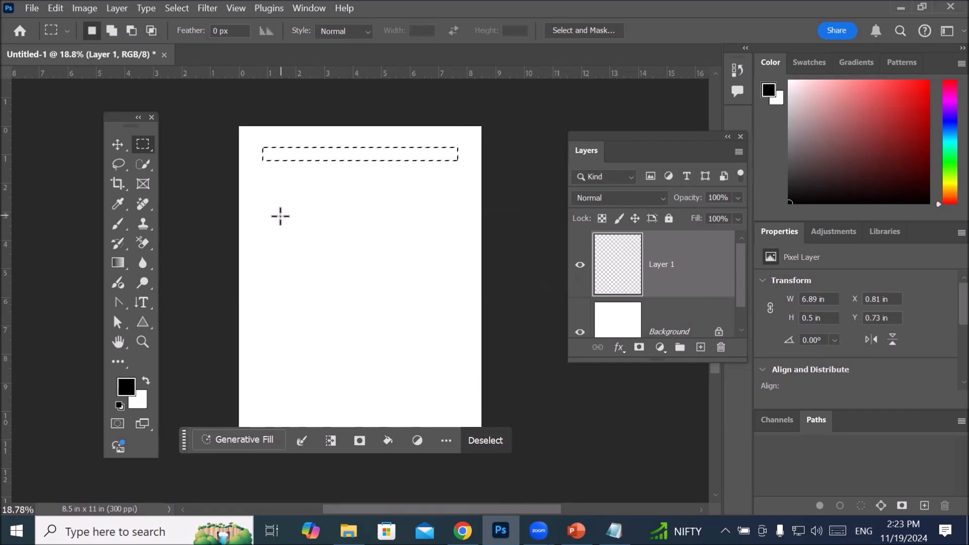
drag(266, 200, 450, 227)
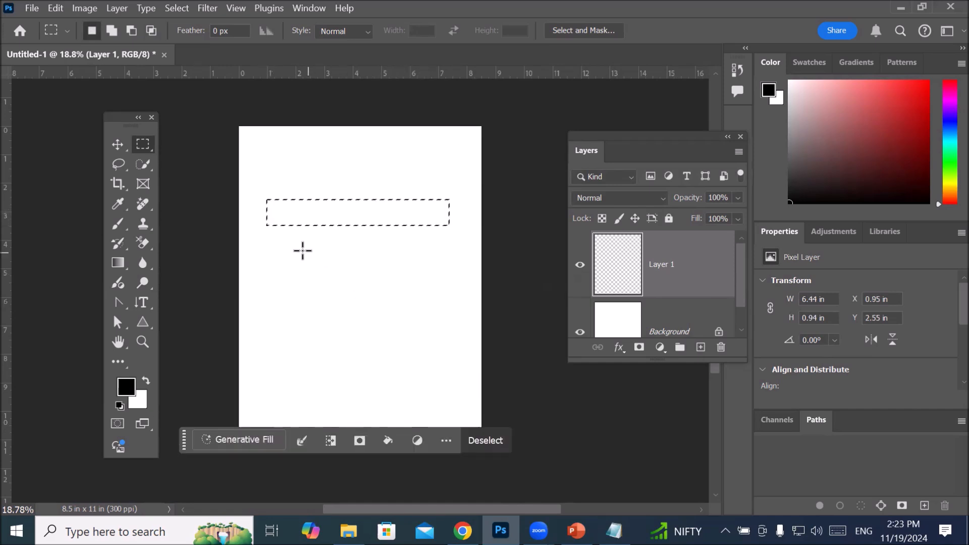
drag(273, 263, 459, 292)
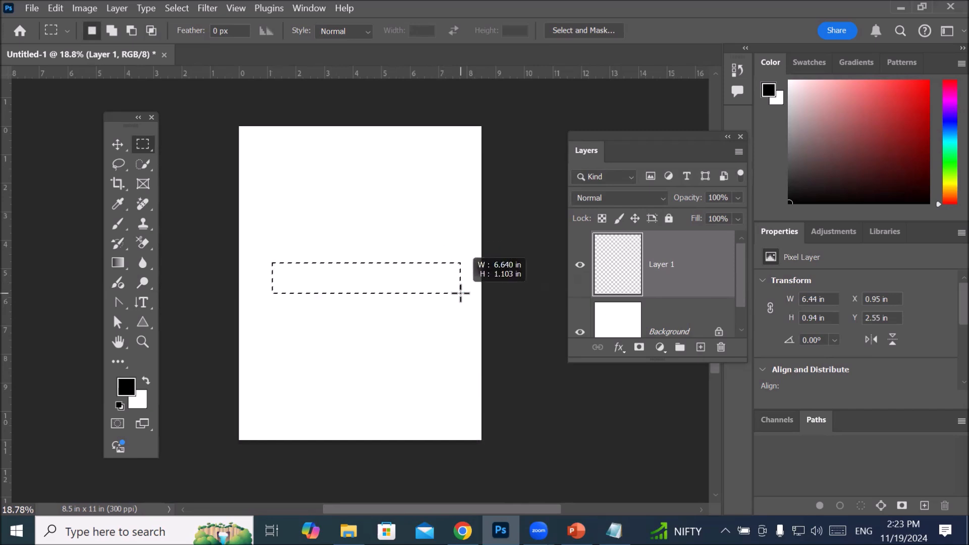
Step: Draw several larger rectangular marquees around the page's middle, clearing each one before drawing another
click(384, 232)
drag(352, 150, 426, 261)
click(378, 277)
mouse_move(278, 181)
mouse_down()
mouse_move(411, 232)
mouse_move(427, 255)
mouse_up()
click(435, 266)
mouse_move(303, 263)
mouse_down()
mouse_move(345, 301)
mouse_move(441, 323)
mouse_up()
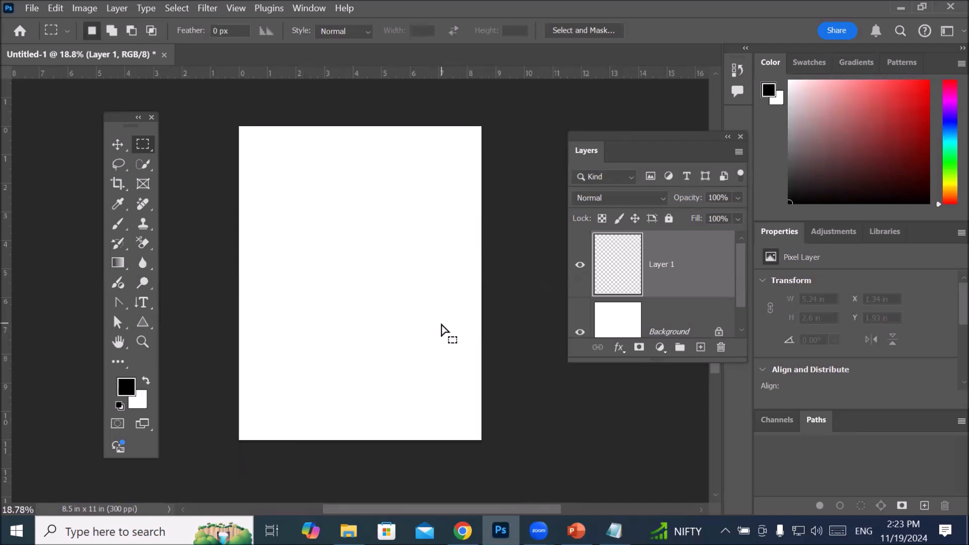
click(456, 340)
Step: Draw a rectangular marquee about 5.63 x 7.02 in on the page and move the contextual task bar below the page
scroll(335, 271, up, 2)
scroll(335, 271, down, 4)
drag(299, 189, 407, 322)
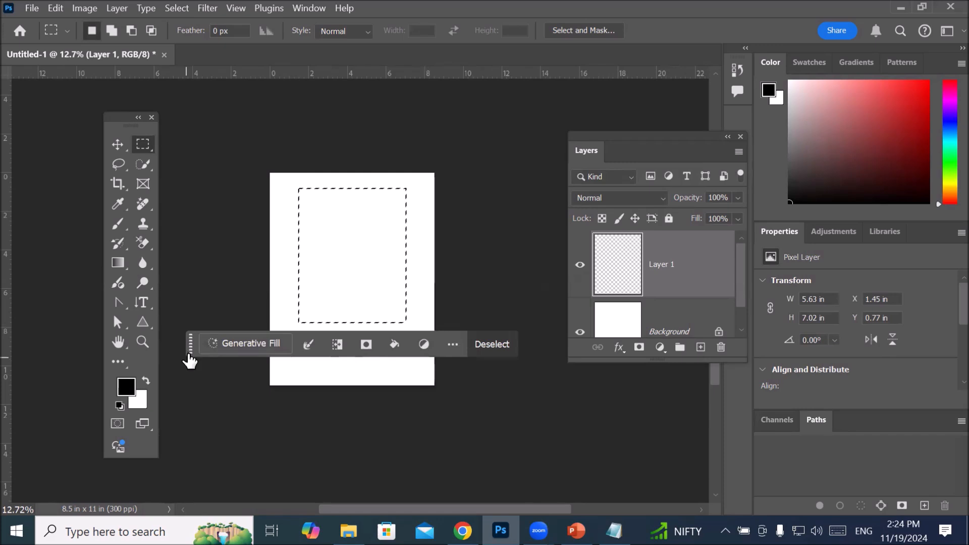
drag(192, 350, 199, 448)
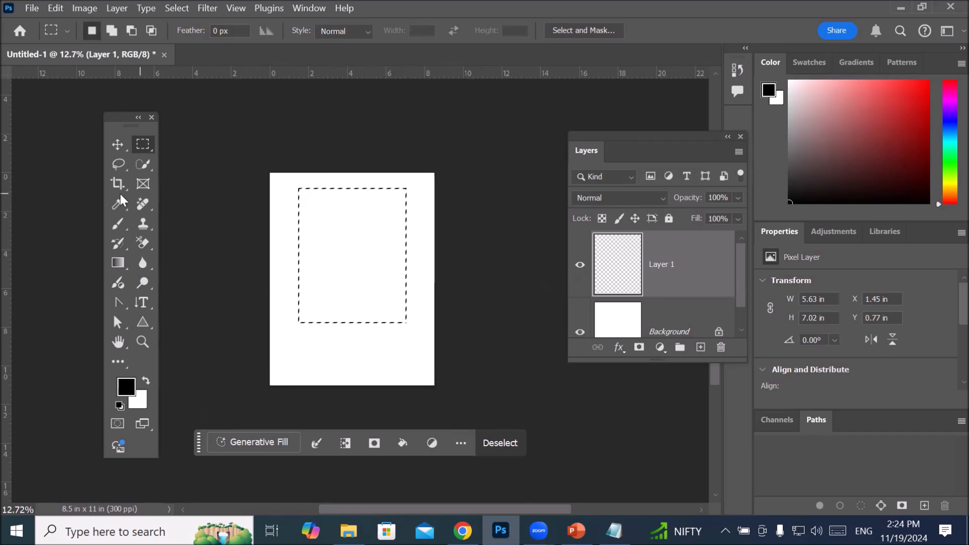
Step: Paint black strokes along the edges of the rectangular selection on Layer 1 with the 300 px soft brush
click(118, 224)
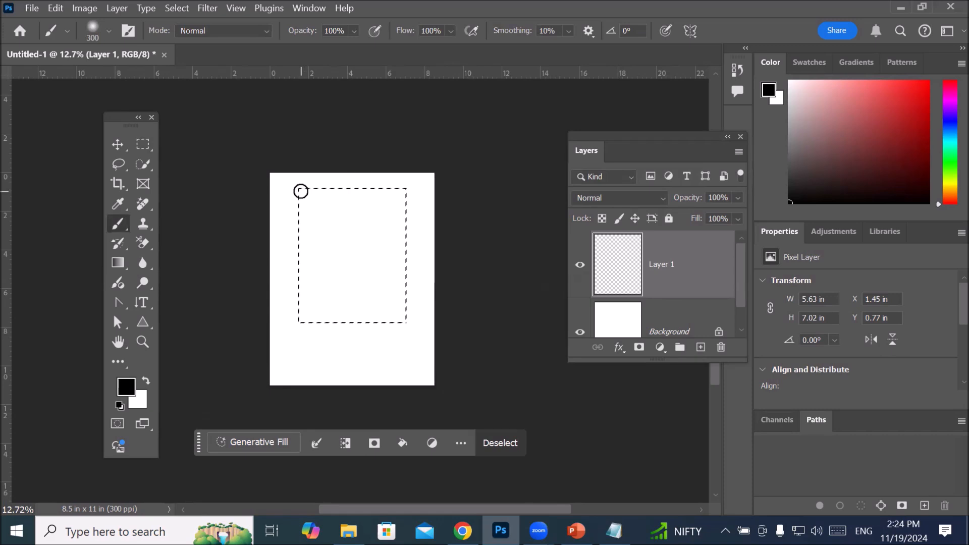
drag(300, 194, 297, 245)
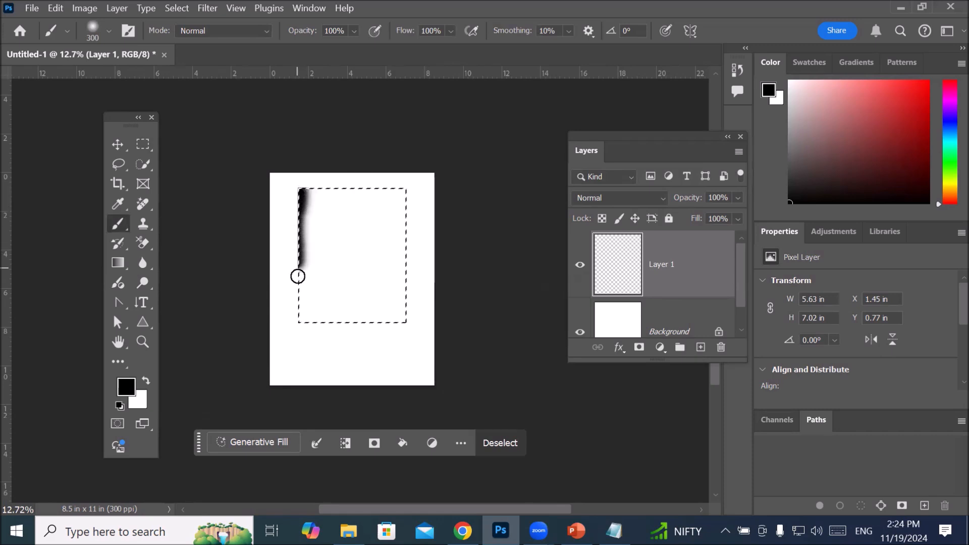
drag(338, 329, 377, 326)
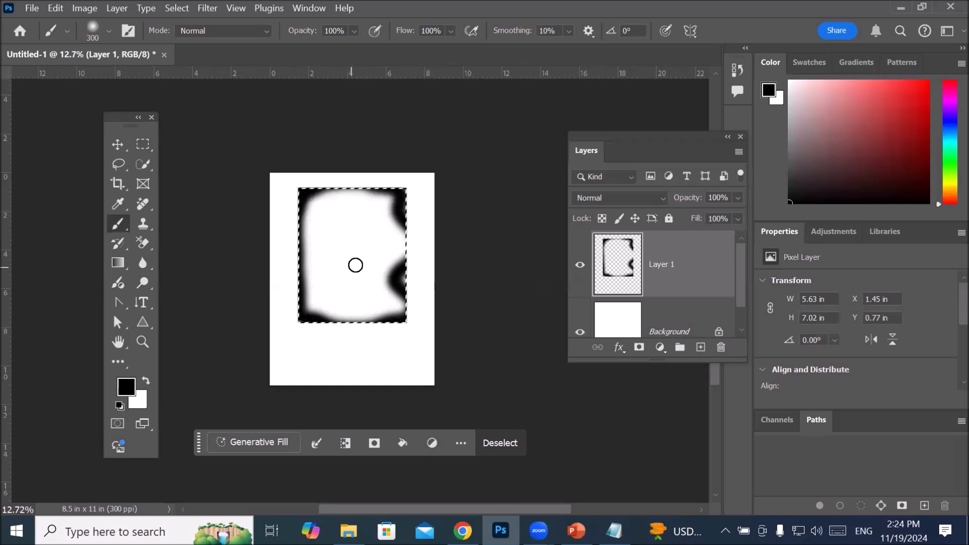
drag(396, 273, 405, 277)
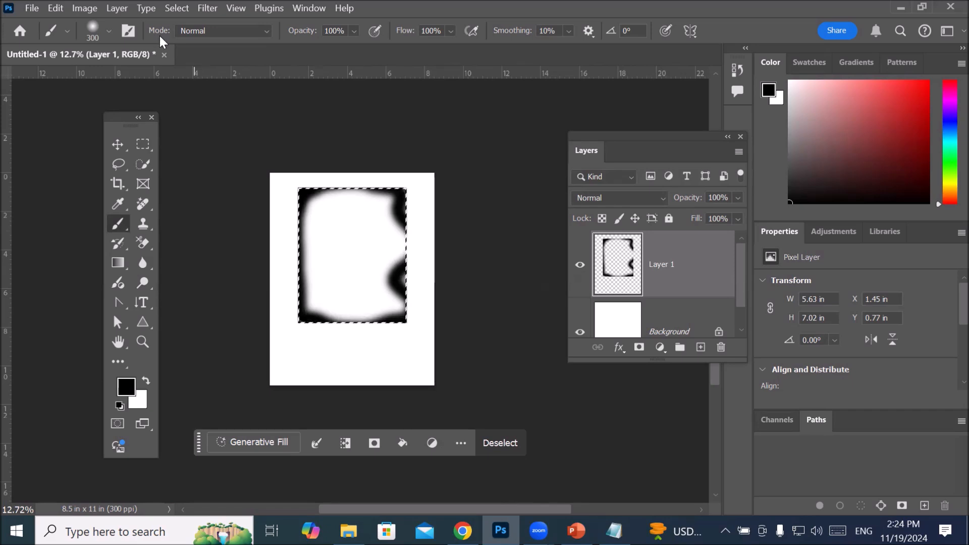
Step: Look up the Deselect command among the selection commands and clear the rectangular selection around the painted frame
click(180, 8)
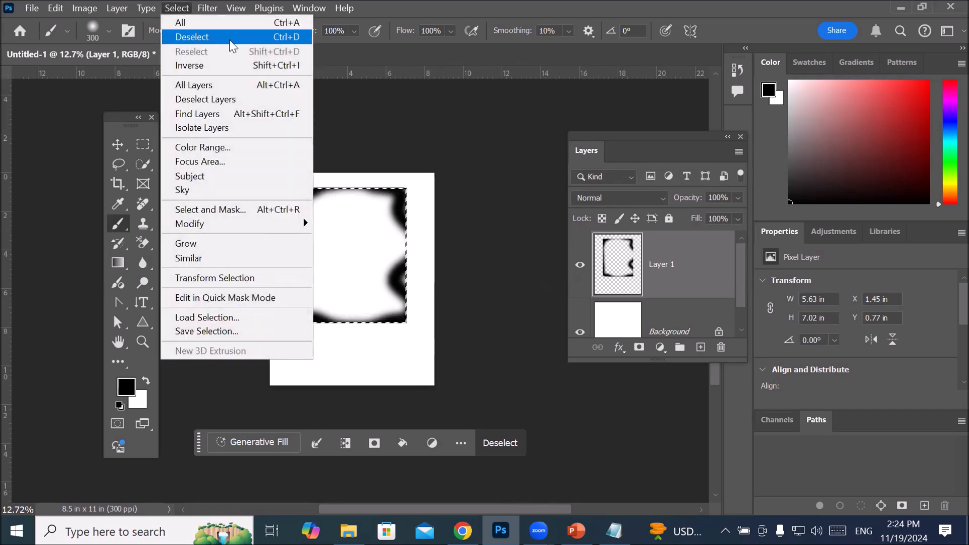
click(538, 190)
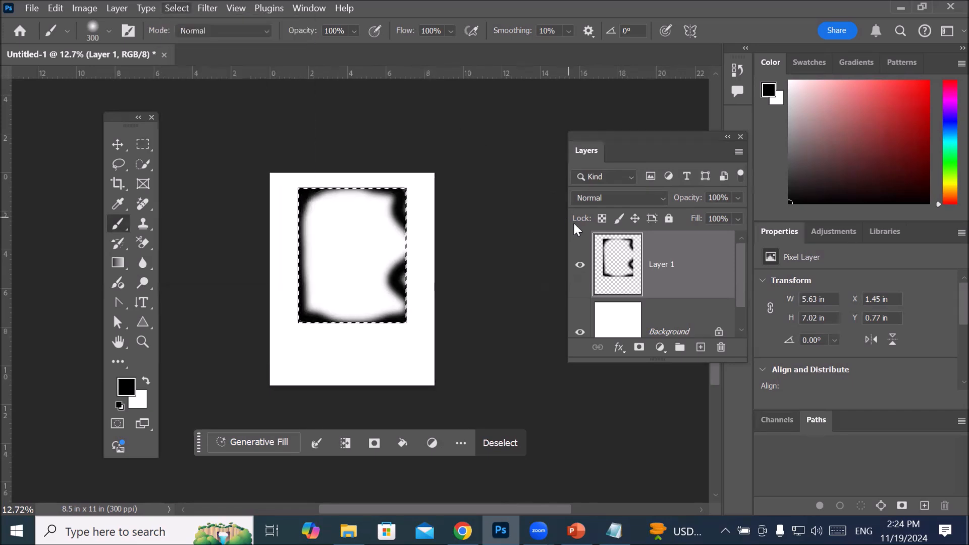
key(ctrl+d)
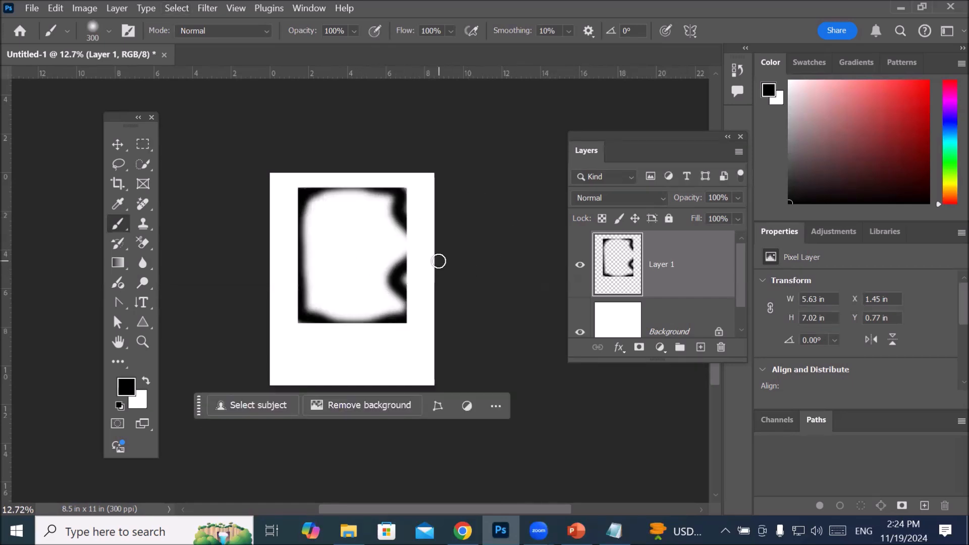
Step: Paint black strokes outside the former selection, along the page's lower edge and across both upper corners
drag(280, 372, 425, 364)
drag(291, 174, 272, 197)
drag(419, 161, 454, 234)
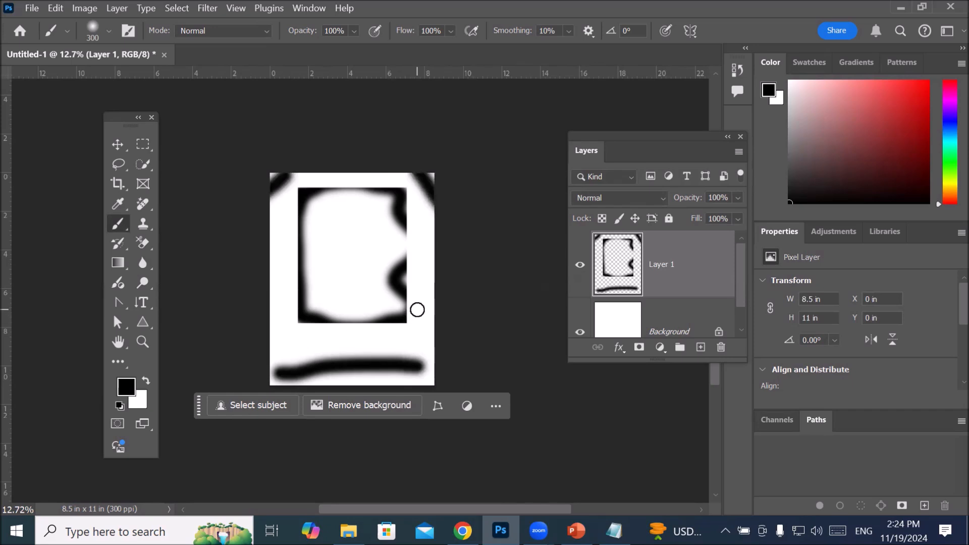
Step: Undo all the brush strokes on Layer 1 and clear the restored rectangular selection
key(ctrl+z)
key(ctrl+z)
key(ctrl+z)
key(ctrl+z)
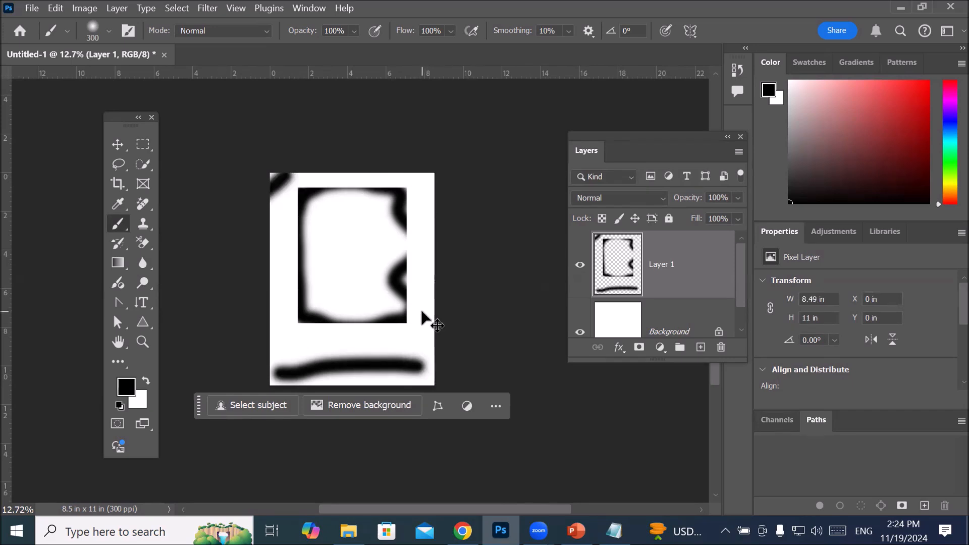
key(ctrl+z)
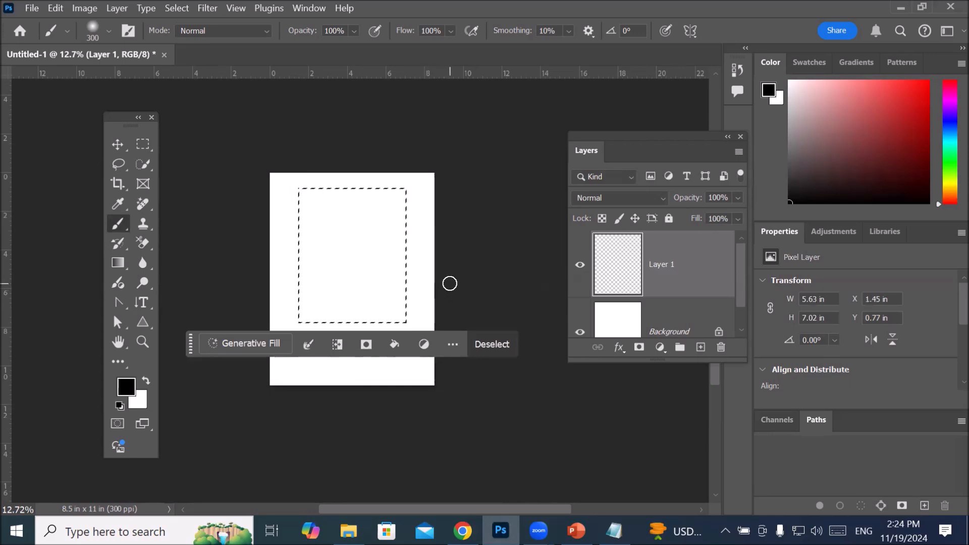
key(ctrl+d)
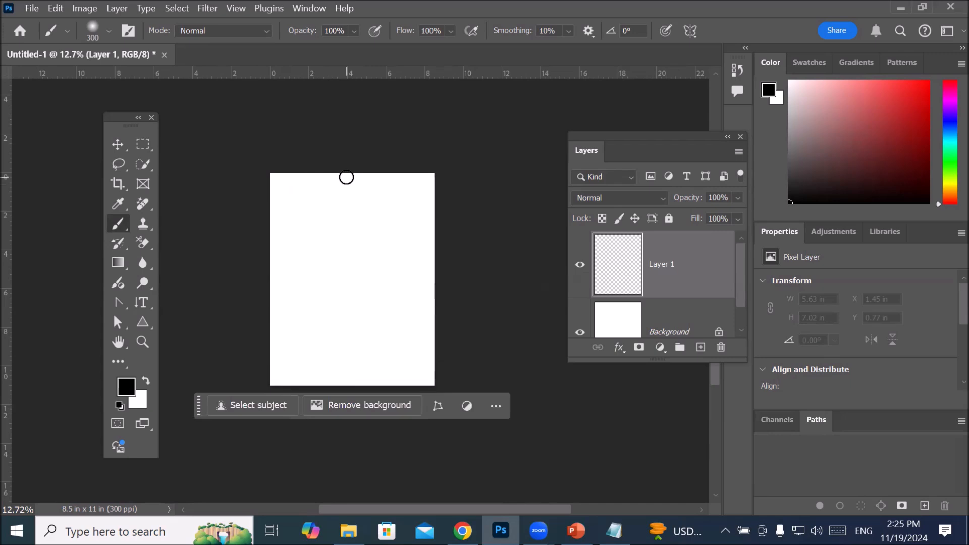
Step: Move the contextual task bar farther below the page and activate the Rectangular Marquee tool
scroll(322, 160, down, 2)
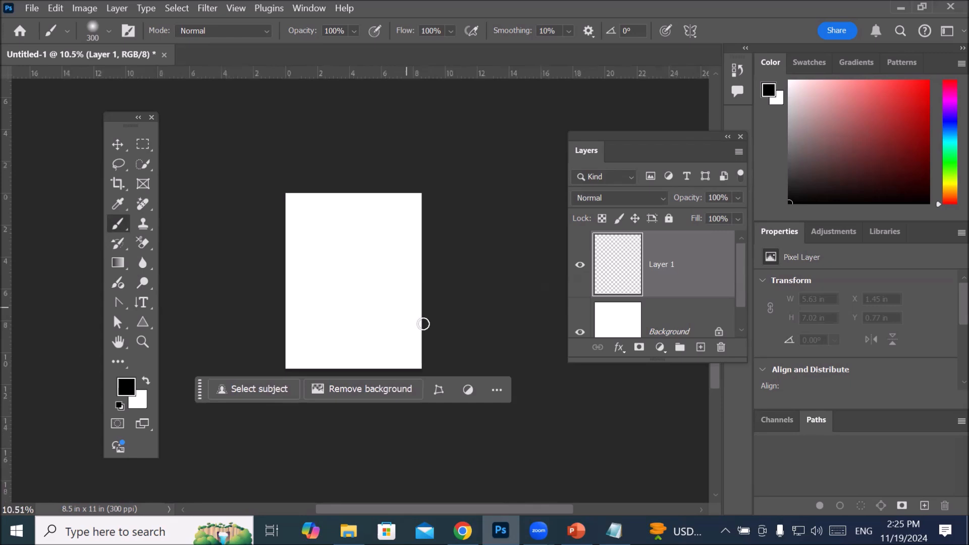
drag(201, 389, 219, 424)
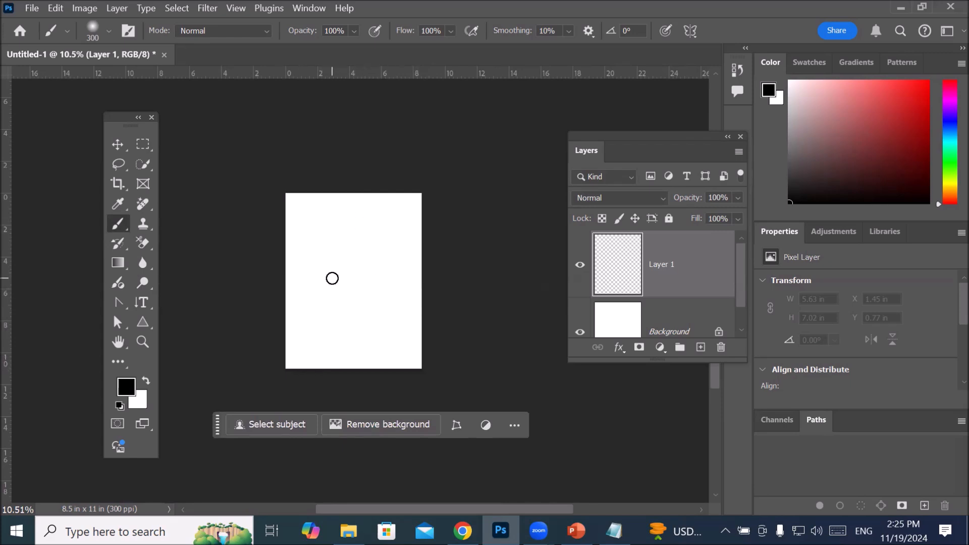
click(143, 145)
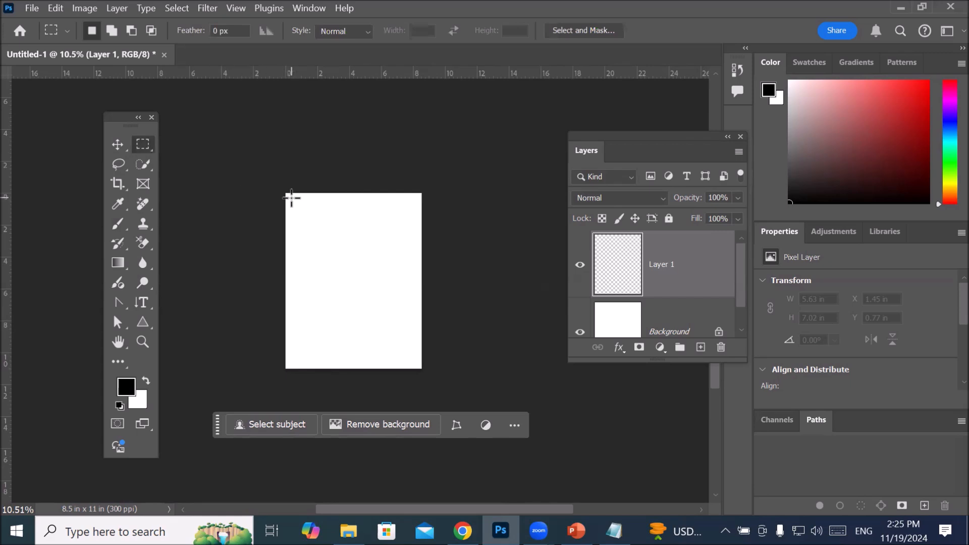
drag(317, 220, 361, 266)
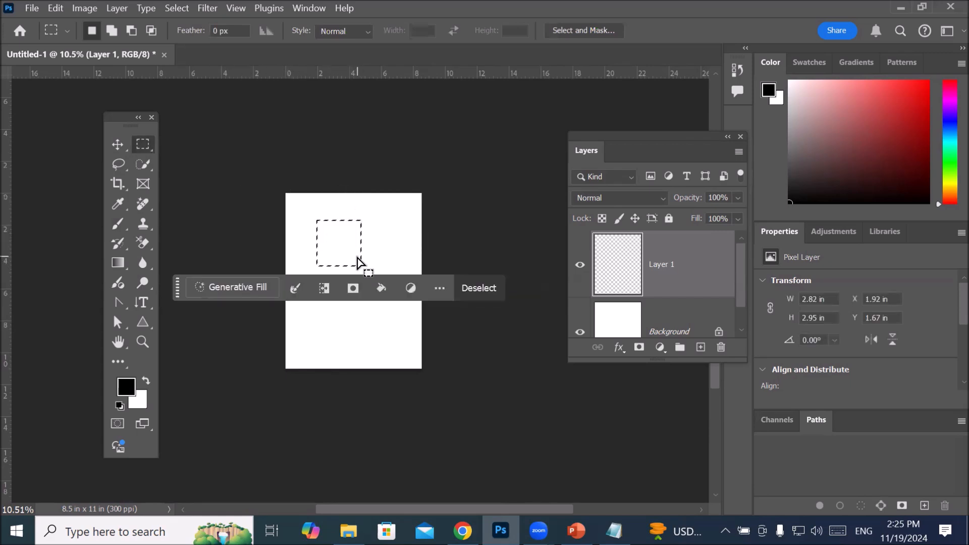
click(362, 259)
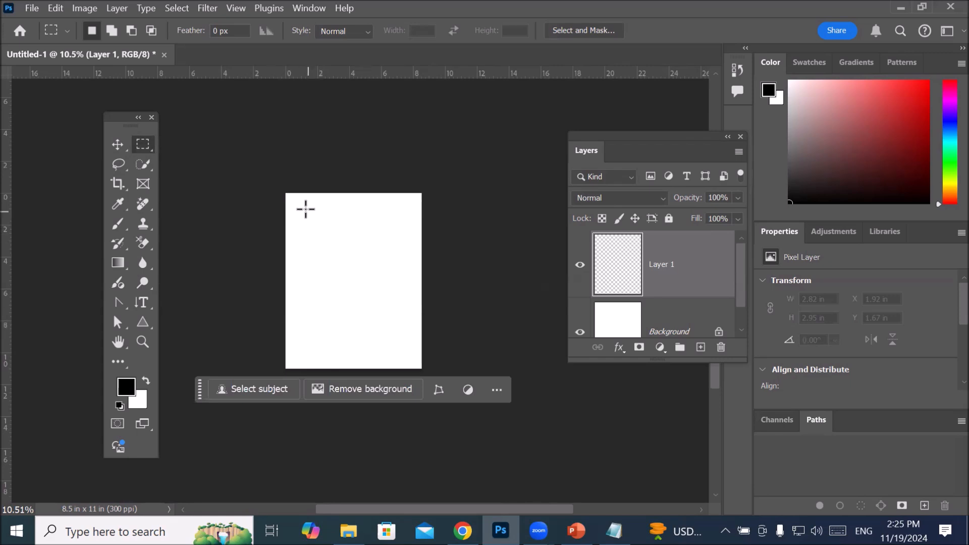
drag(294, 202, 416, 361)
click(417, 360)
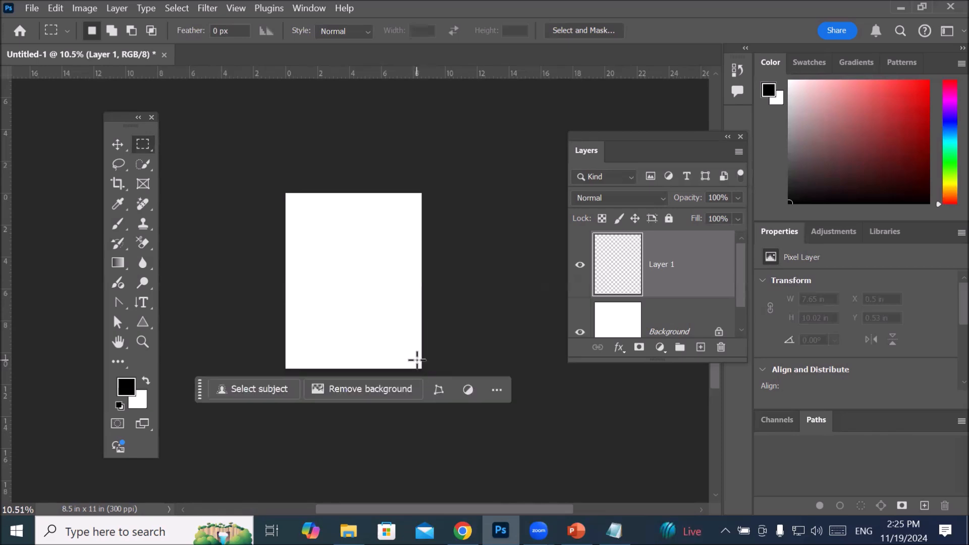
scroll(349, 261, up, 1)
scroll(349, 261, down, 1)
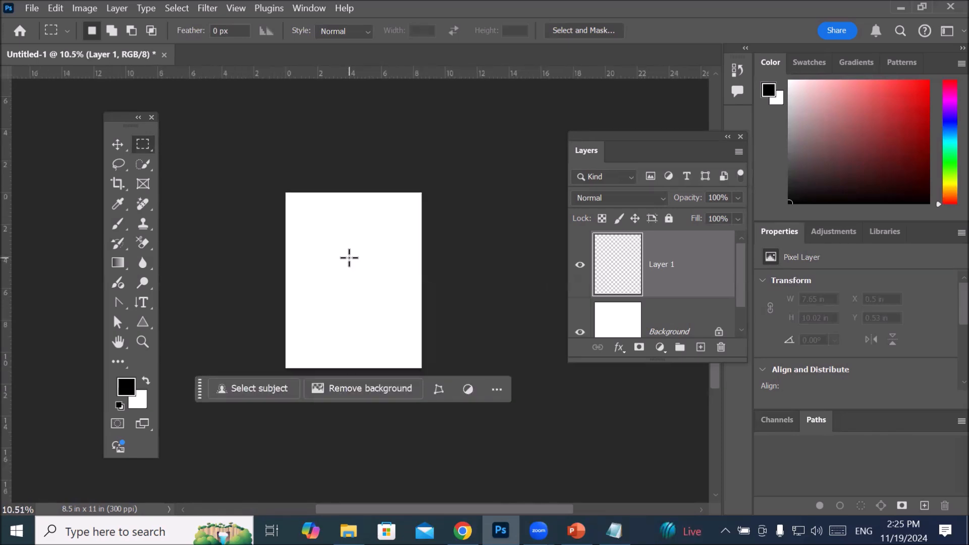
Step: Draw a rectangular selection about 7.65 by 10.15 in just inside the page edges and move the contextual task bar clear below the page
drag(292, 201, 415, 362)
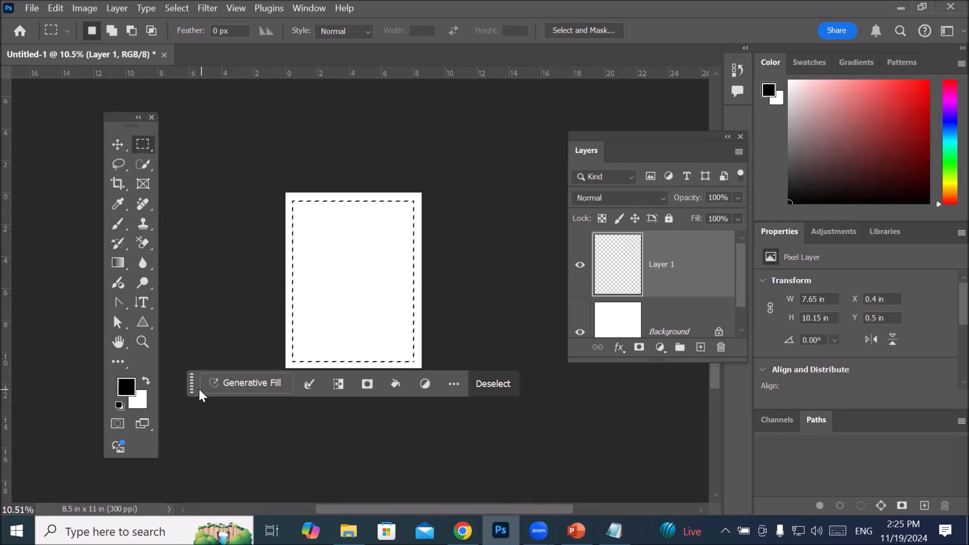
drag(191, 390, 200, 434)
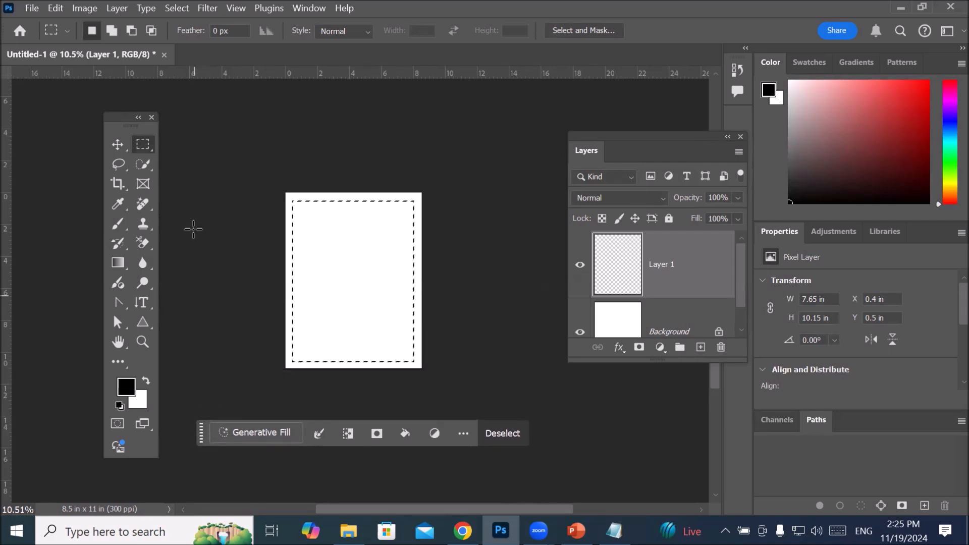
Step: Paint black brush strokes across the inside of the selection on Layer 1, reaching its corners, and undo them all
click(115, 223)
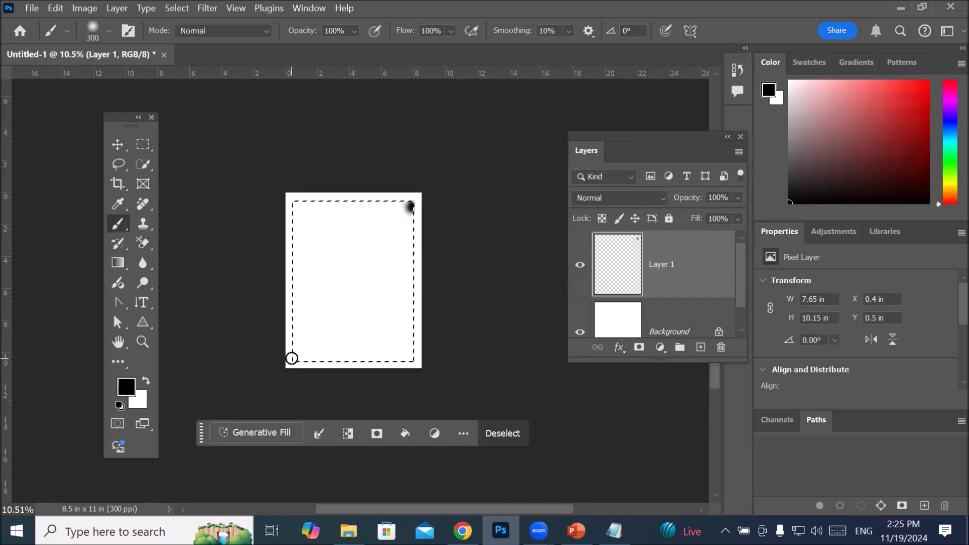
shift+click(291, 358)
mouse_move(402, 357)
mouse_down()
mouse_move(404, 325)
mouse_move(419, 288)
mouse_move(404, 235)
mouse_move(371, 204)
mouse_move(298, 207)
mouse_up()
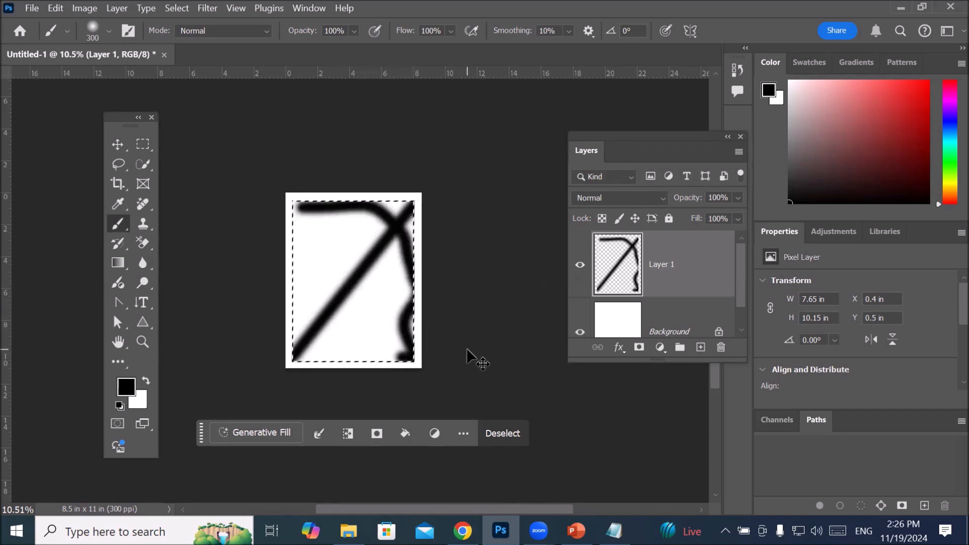
key(ctrl+z)
key(ctrl+z)
key(ctrl+z)
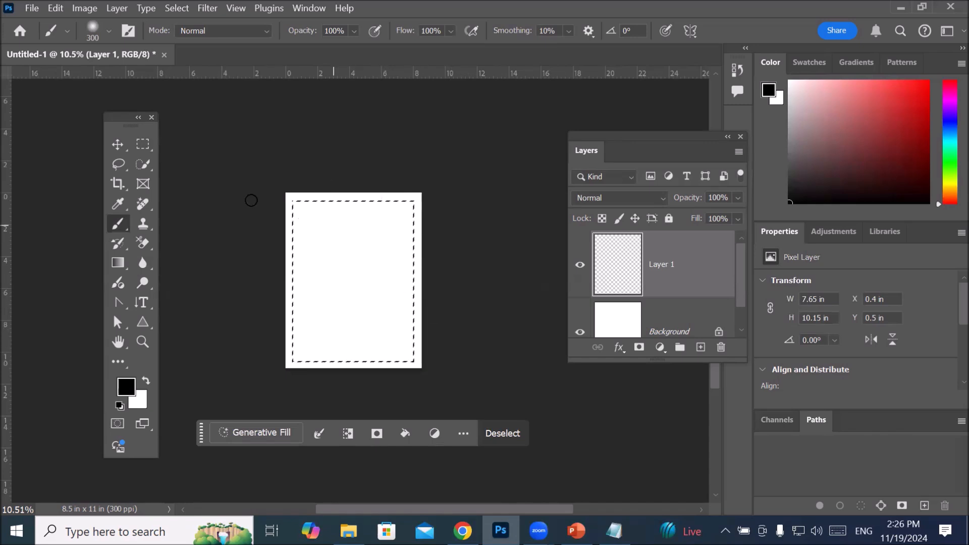
Step: Look up the Select Inverse command for the marquee selection and invert it to select the border around the page
click(141, 145)
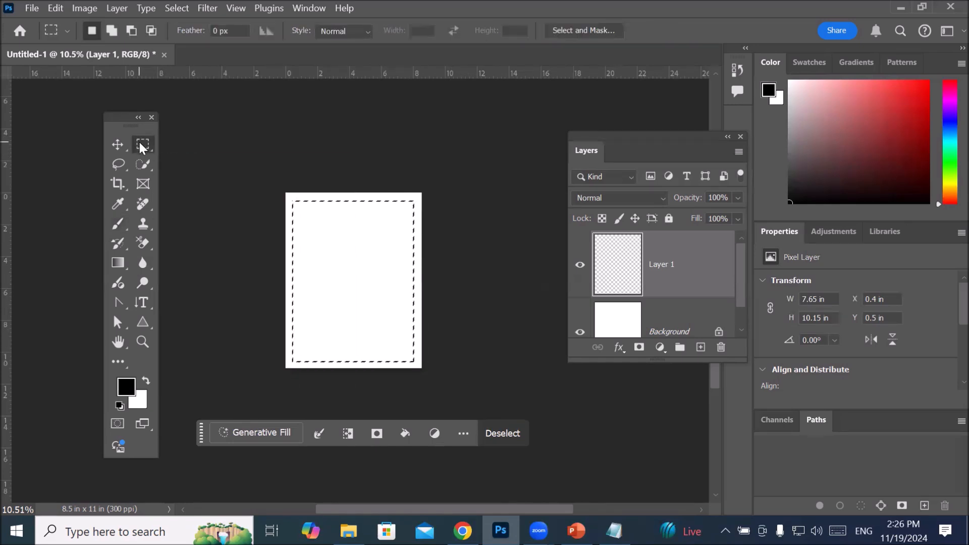
right_click(342, 245)
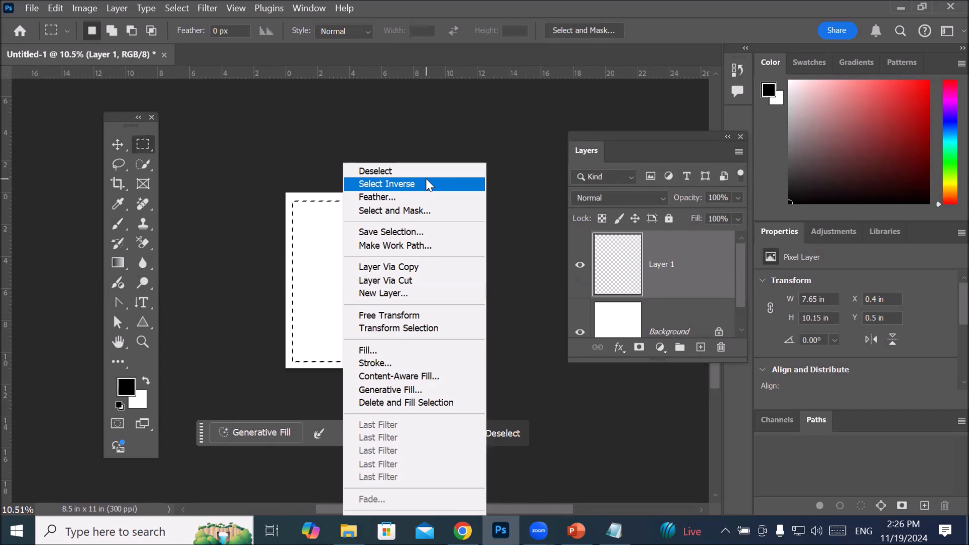
click(181, 12)
click(180, 10)
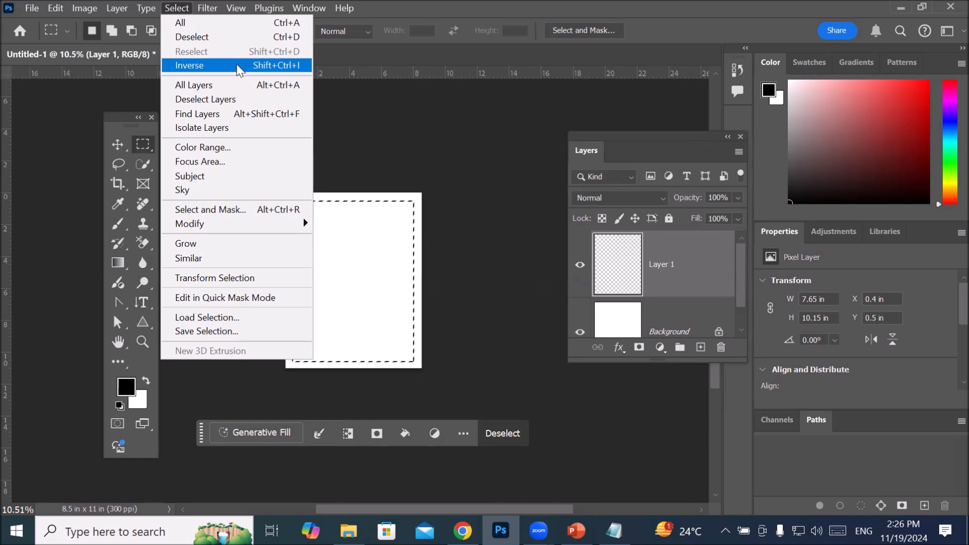
click(237, 67)
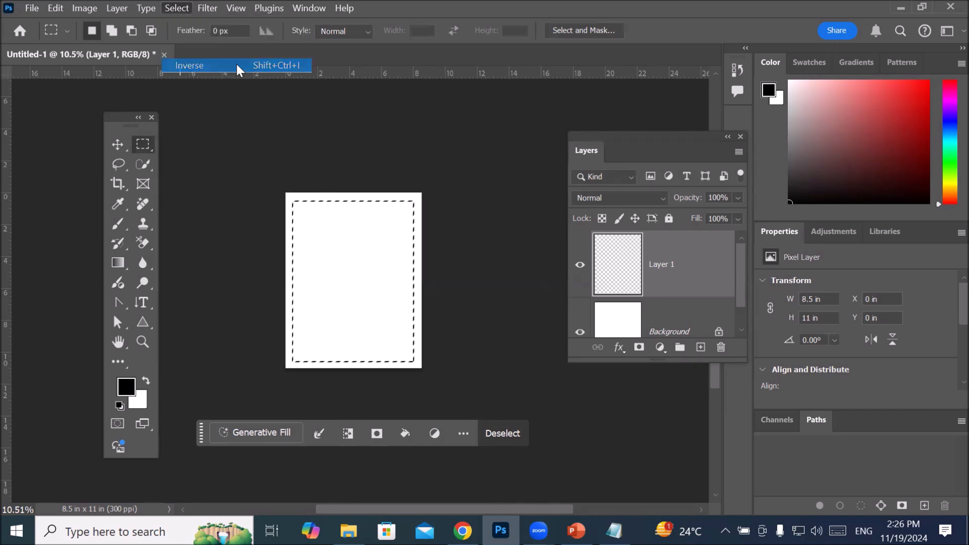
scroll(409, 309, up, 2)
scroll(417, 304, up, 3)
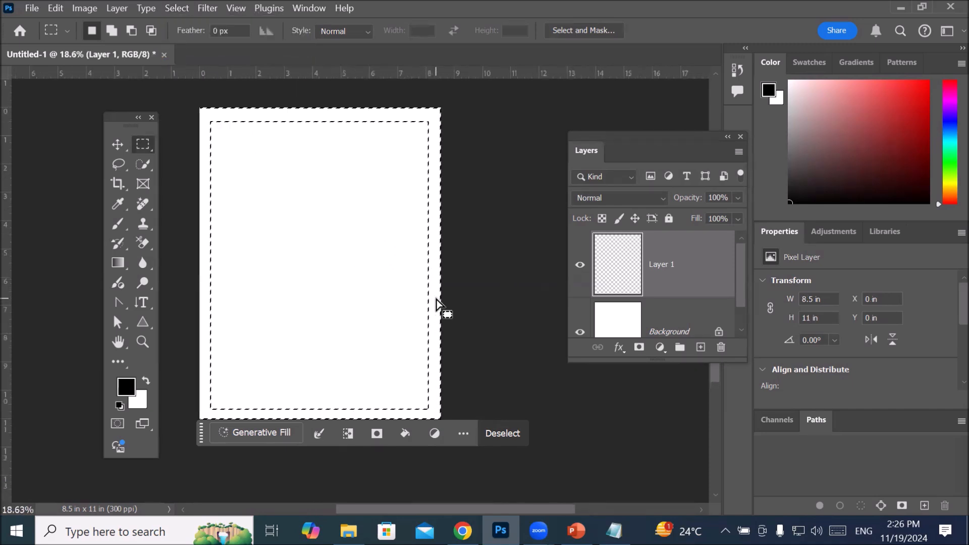
scroll(450, 276, down, 3)
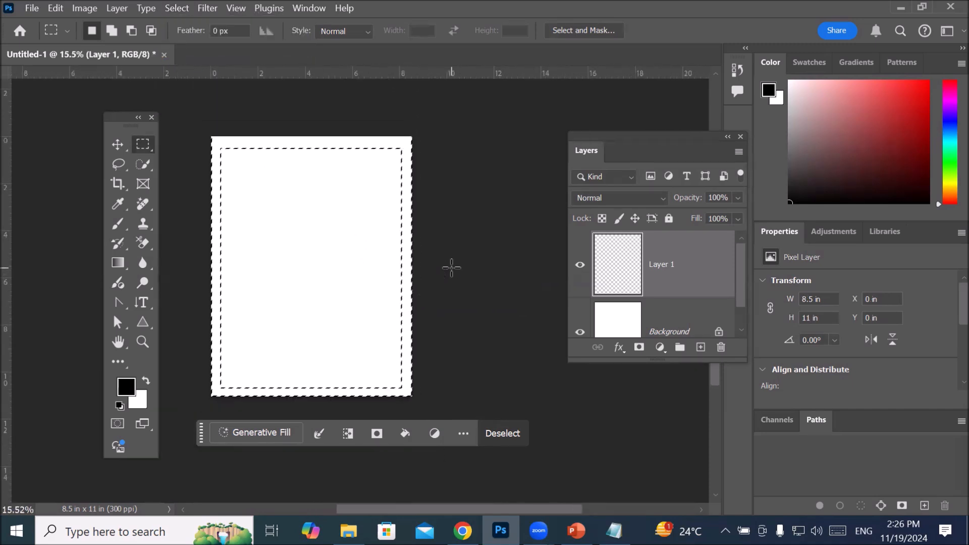
Step: Paint the selected border on Layer 1 black with the Brush along the page's upper, right and lower edges
click(117, 222)
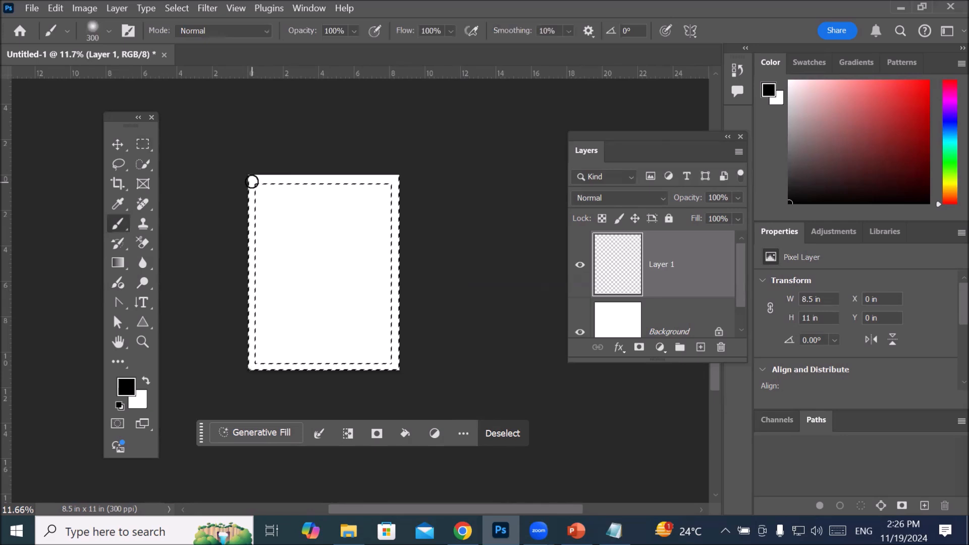
mouse_move(253, 180)
mouse_down()
mouse_move(402, 177)
mouse_move(390, 194)
mouse_move(396, 295)
mouse_move(400, 221)
mouse_move(387, 231)
mouse_move(403, 366)
mouse_move(400, 332)
mouse_move(400, 367)
mouse_move(360, 367)
mouse_move(406, 362)
mouse_move(255, 350)
mouse_up()
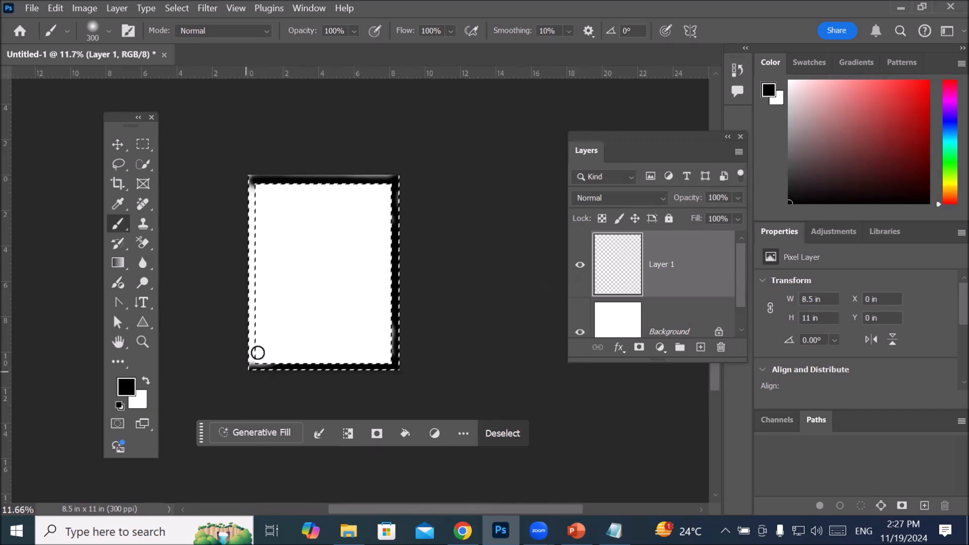
Step: Set the foreground color to red f91111 and paint the border along the page's left and lower edges
click(127, 386)
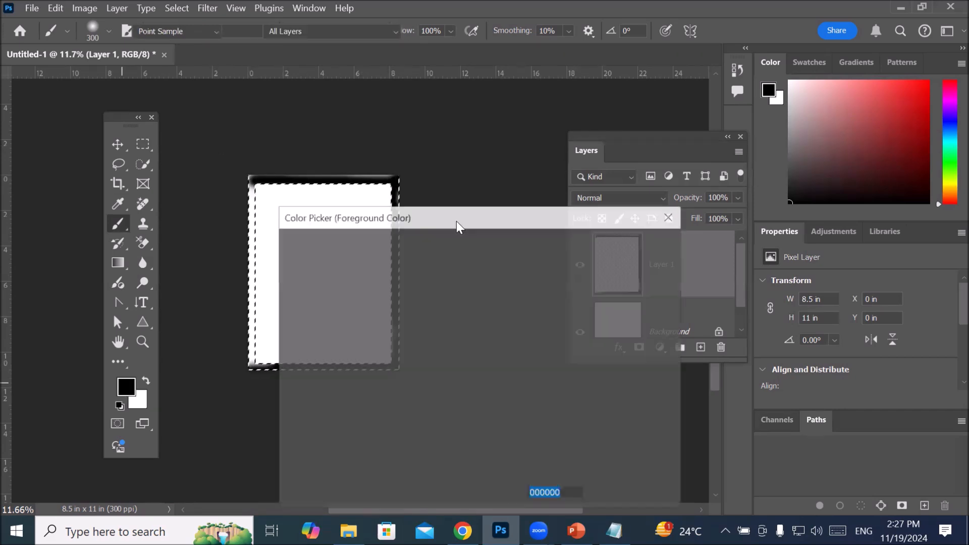
click(465, 256)
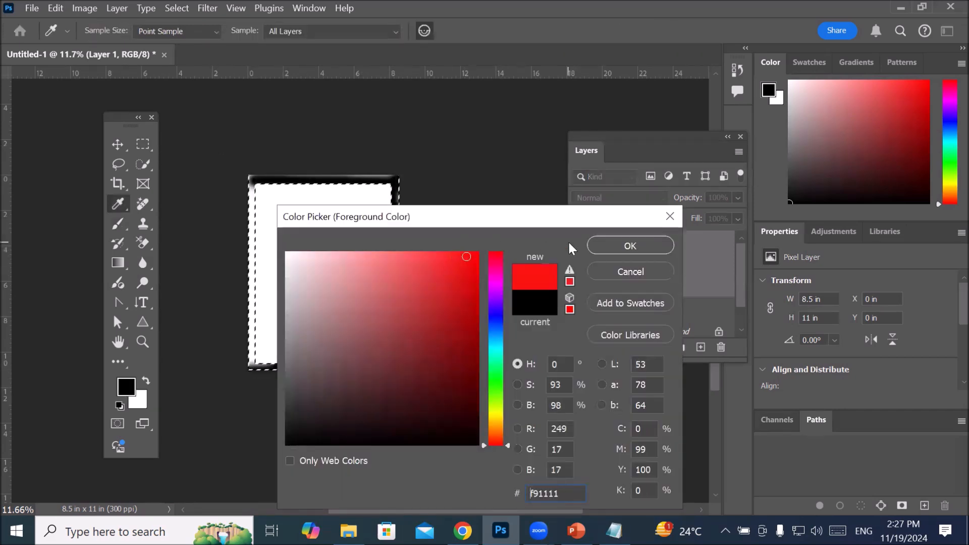
click(613, 246)
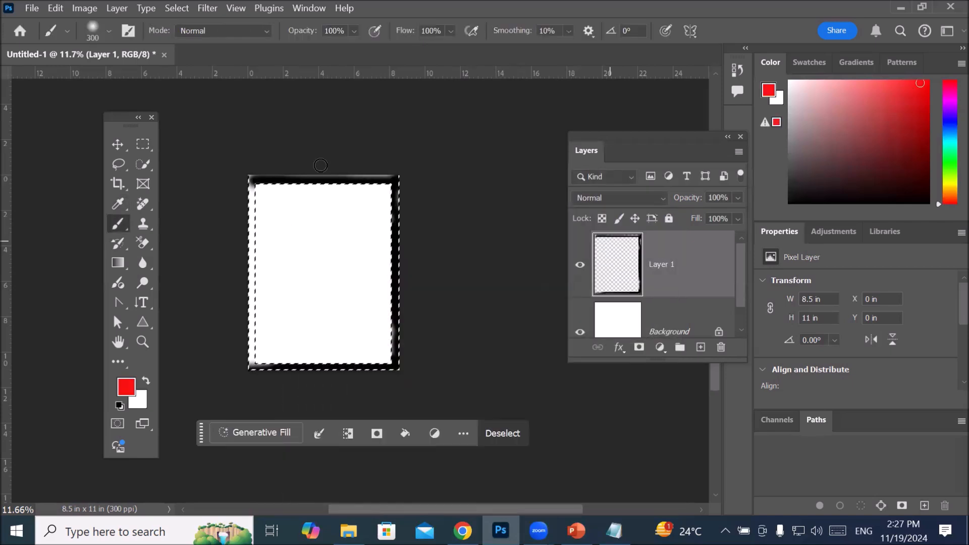
drag(251, 184, 259, 356)
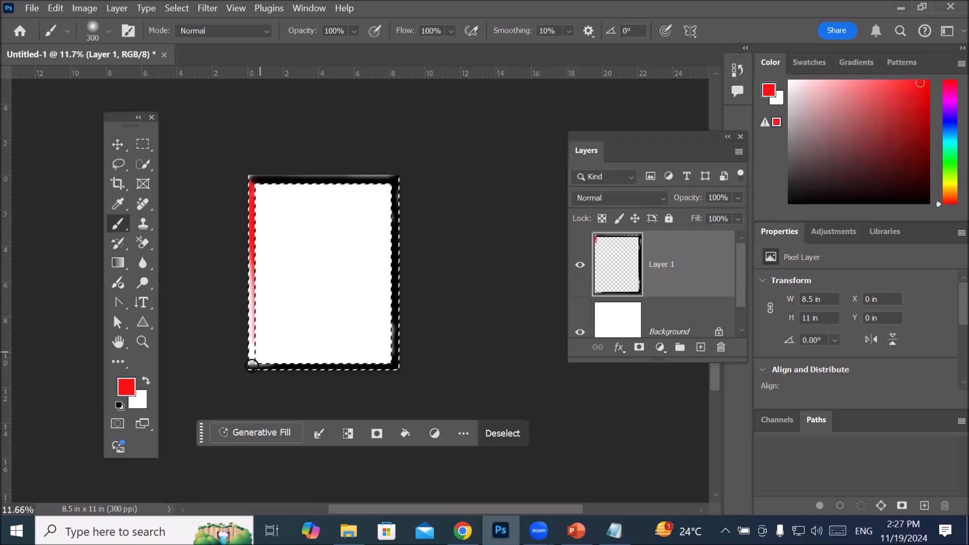
drag(251, 348, 251, 372)
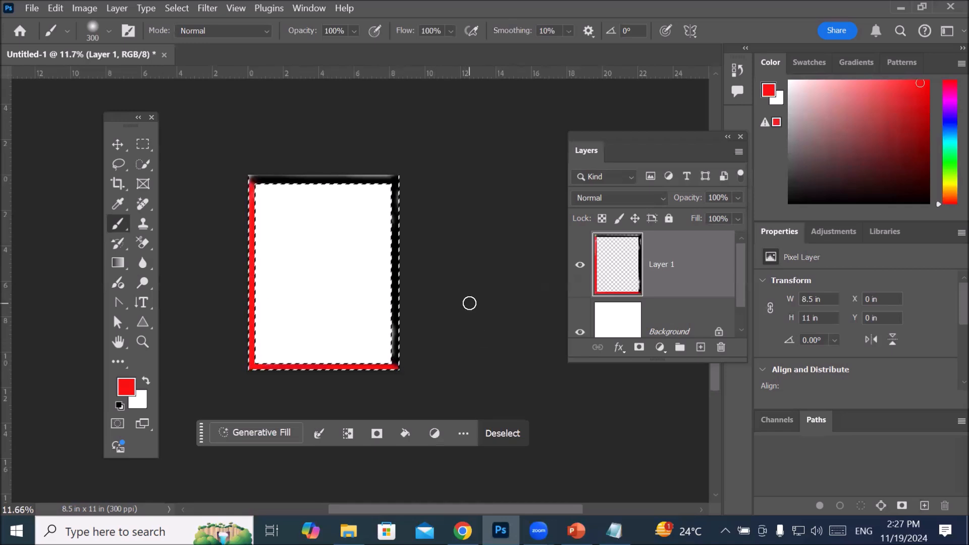
scroll(374, 397, up, 2)
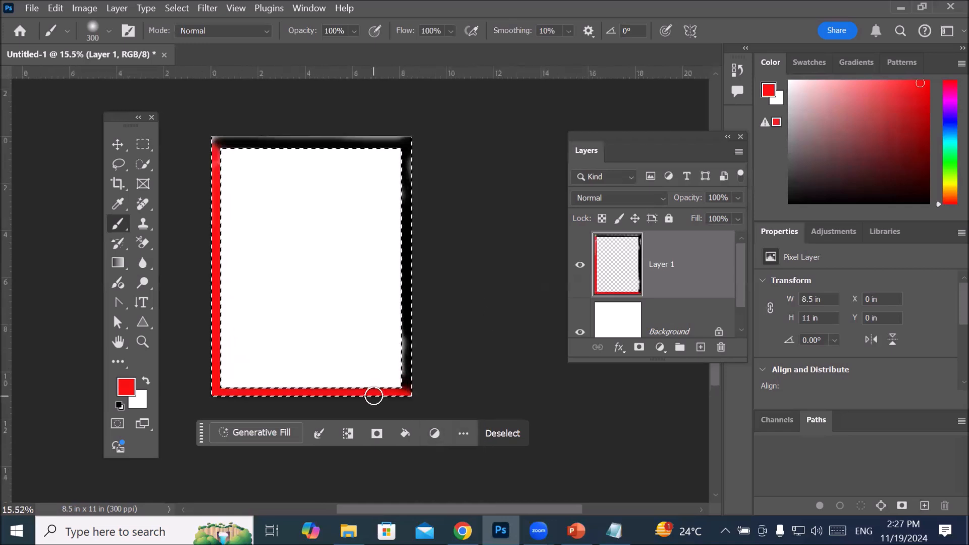
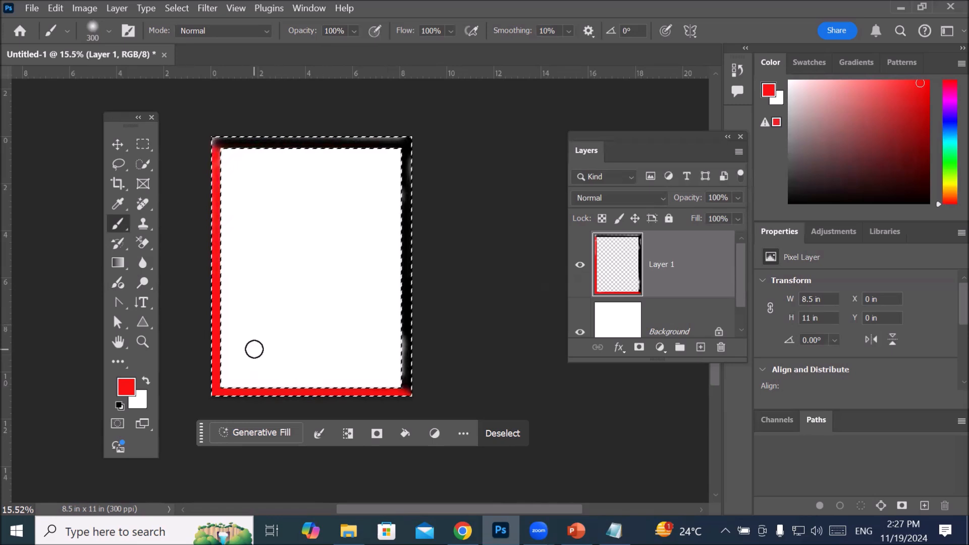
Step: Deselect the border and draw a circular Elliptical Marquee selection about 5.69 in wide, partly off the page's upper-left corner
key(ctrl+d)
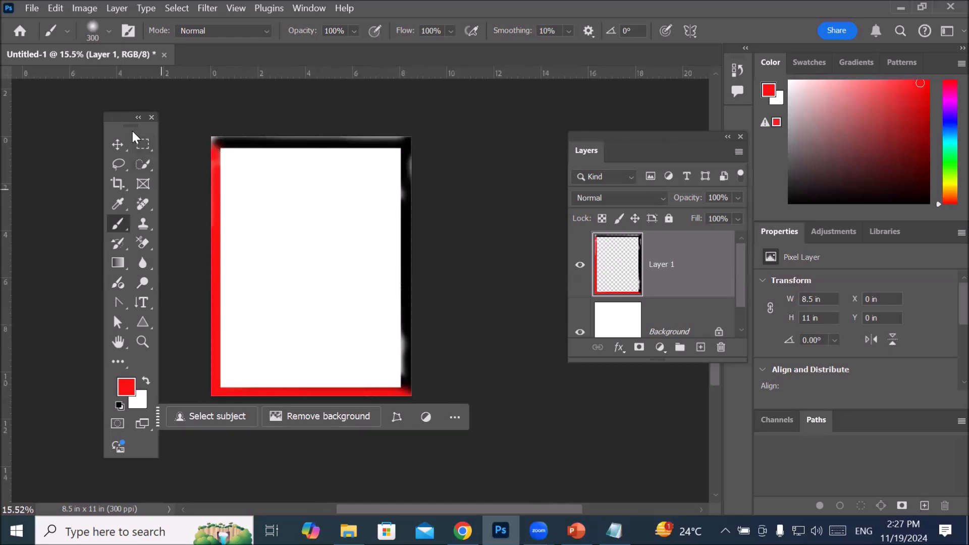
click(141, 144)
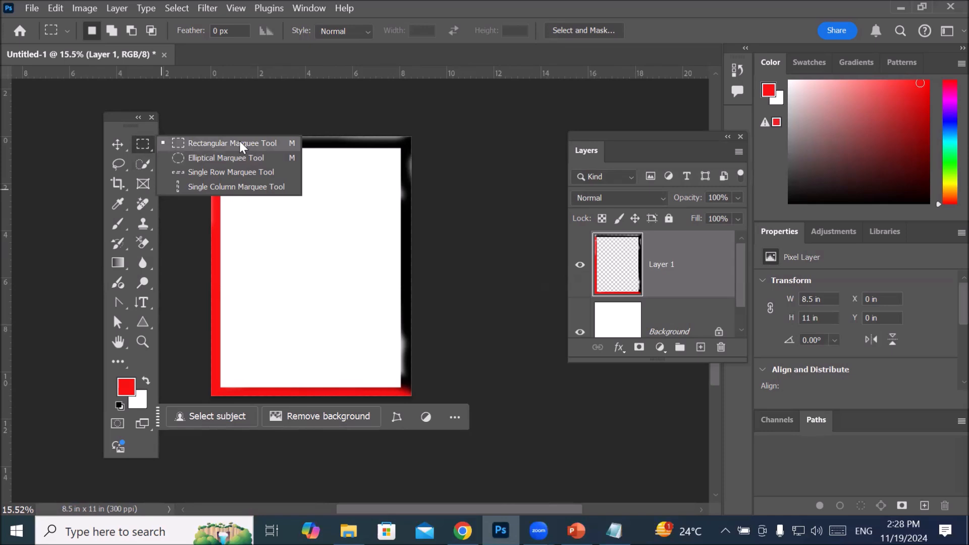
click(236, 158)
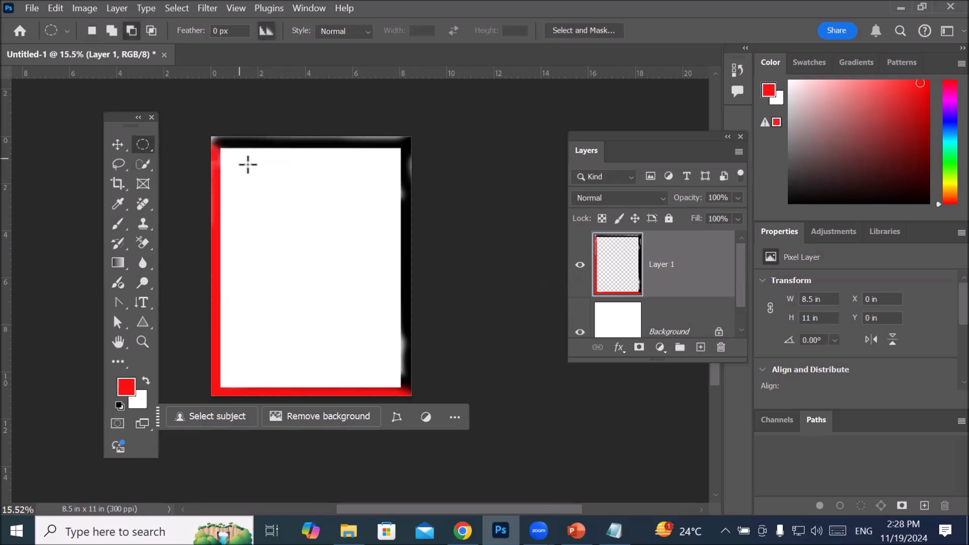
drag(259, 219, 385, 349)
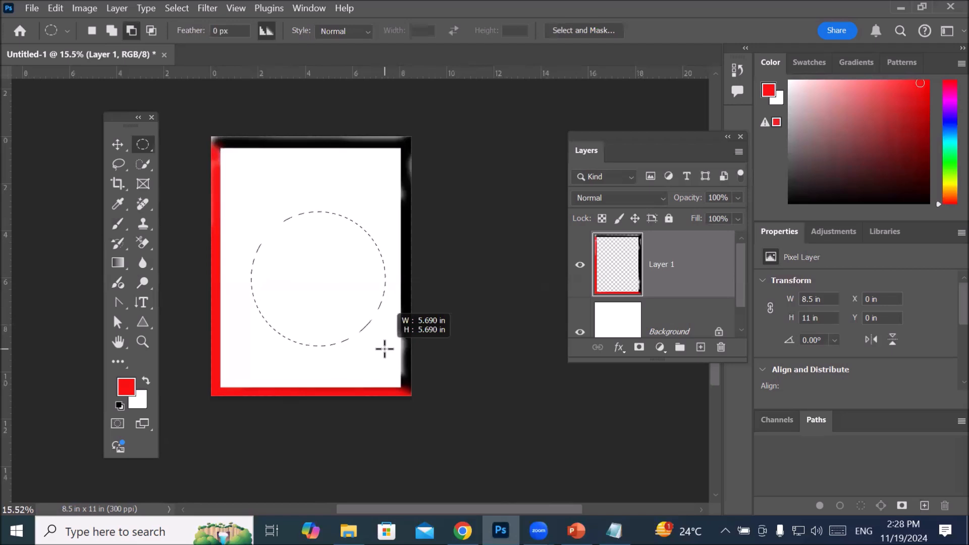
drag(384, 349, 380, 292)
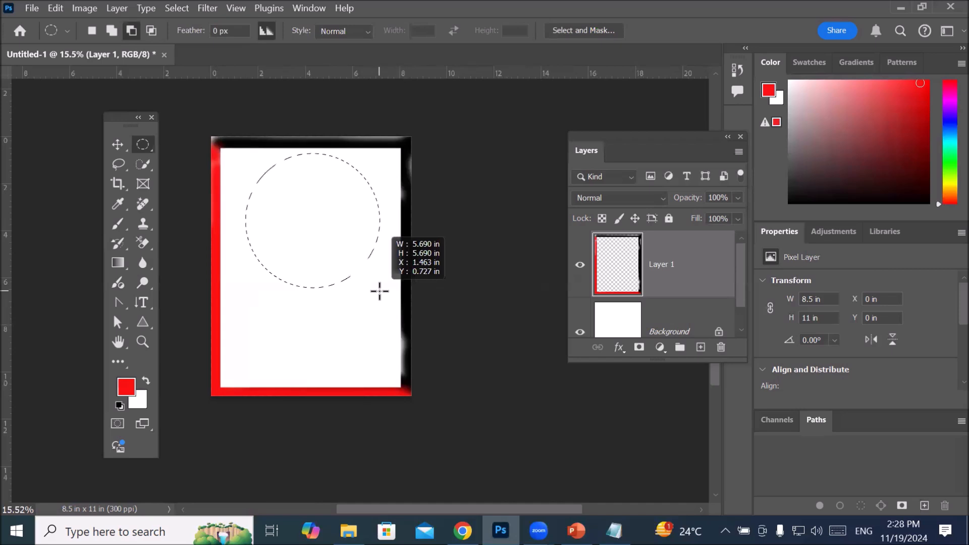
drag(380, 292, 298, 237)
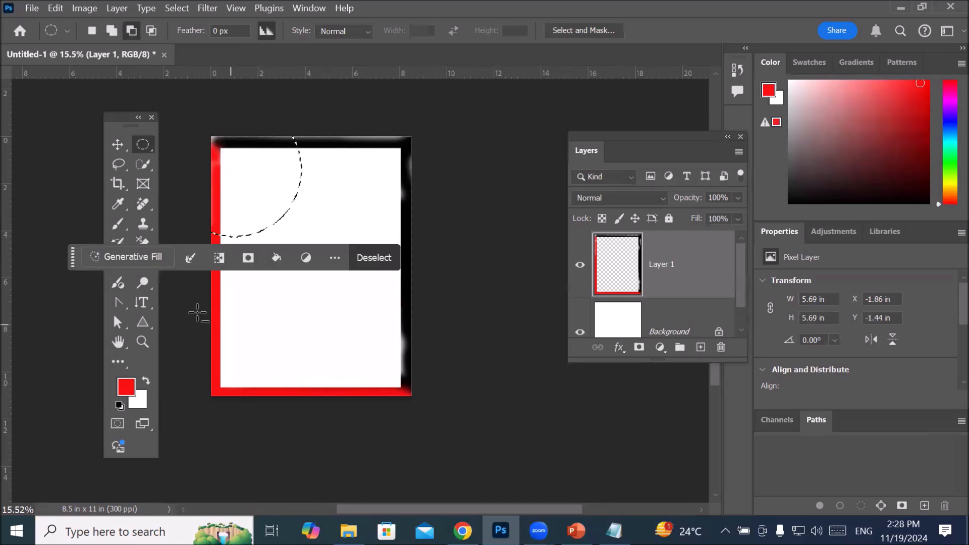
drag(71, 256, 177, 375)
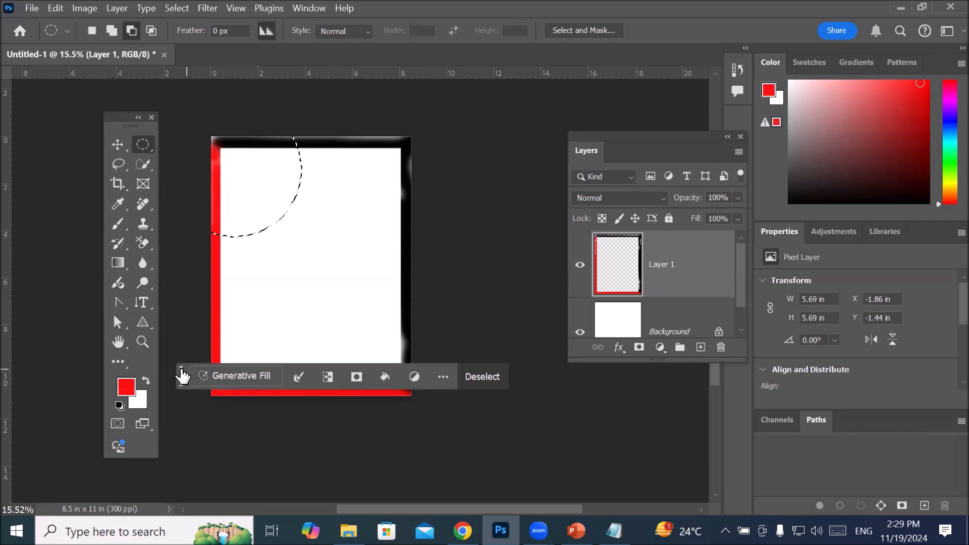
Step: Activate the Brush and set the foreground color to a saturated blue
click(117, 223)
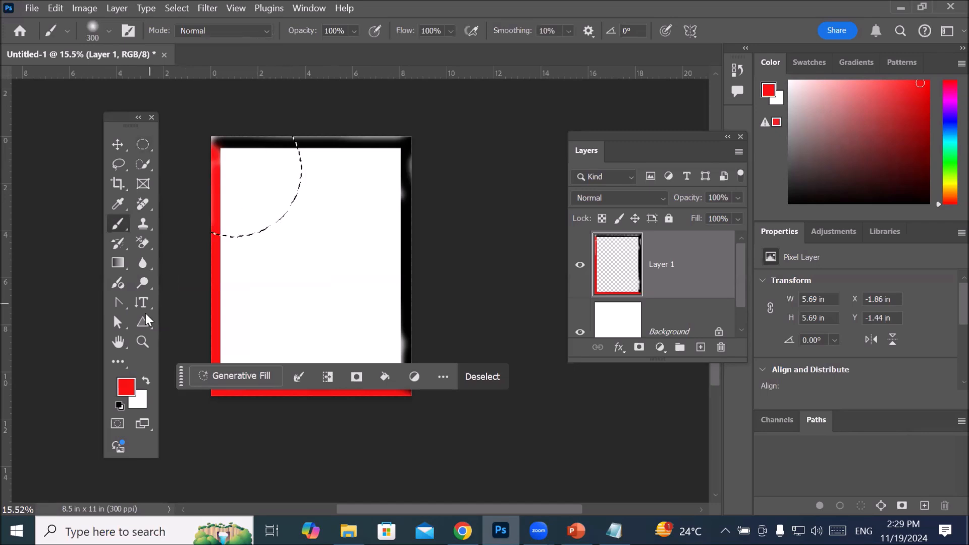
click(126, 387)
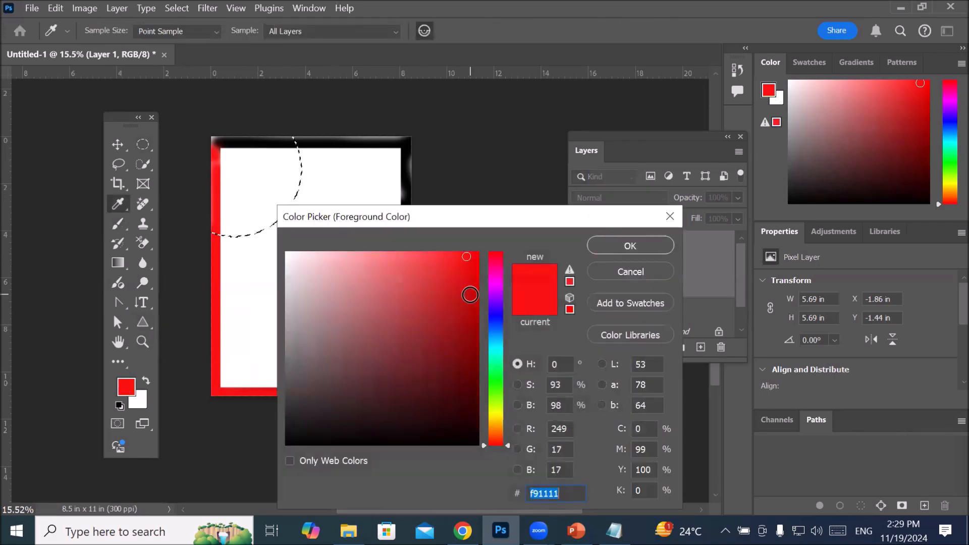
click(496, 319)
click(631, 245)
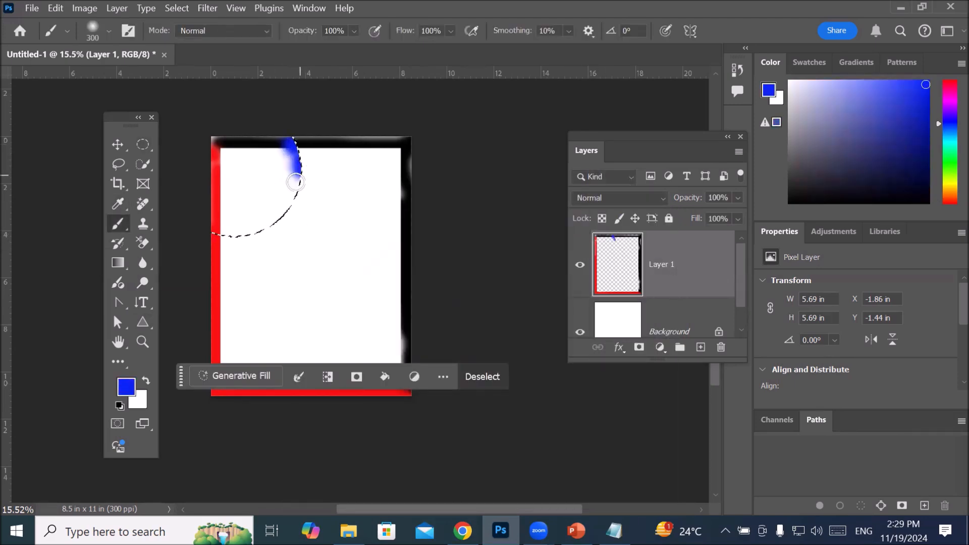
Step: Paint the circular selection at the page's upper-left corner solid blue on Layer 1 and deselect it
mouse_move(229, 239)
mouse_down()
mouse_move(203, 236)
mouse_move(212, 235)
mouse_up()
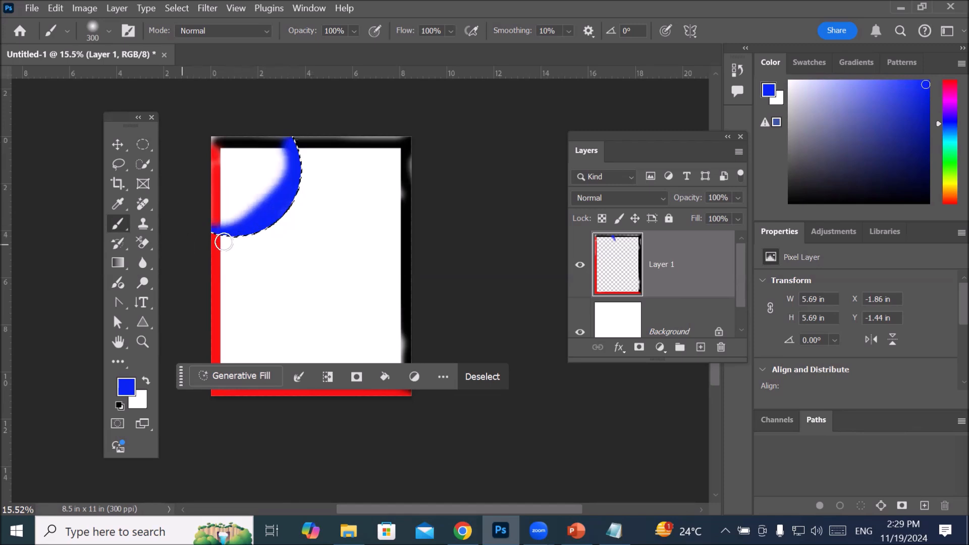
drag(255, 198, 212, 228)
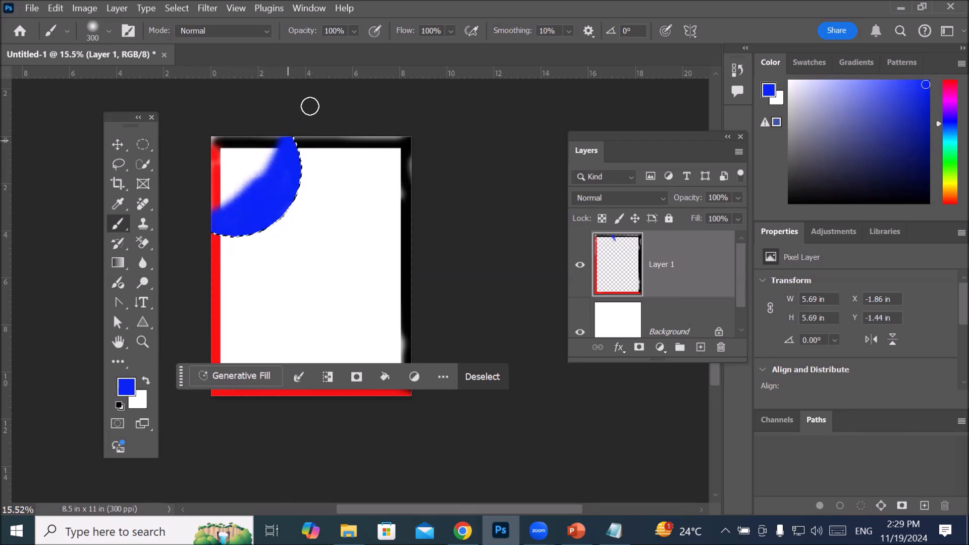
mouse_move(310, 106)
mouse_down()
mouse_move(190, 225)
mouse_move(145, 243)
mouse_move(306, 110)
mouse_move(284, 102)
mouse_move(232, 113)
mouse_move(257, 149)
mouse_move(263, 240)
mouse_up()
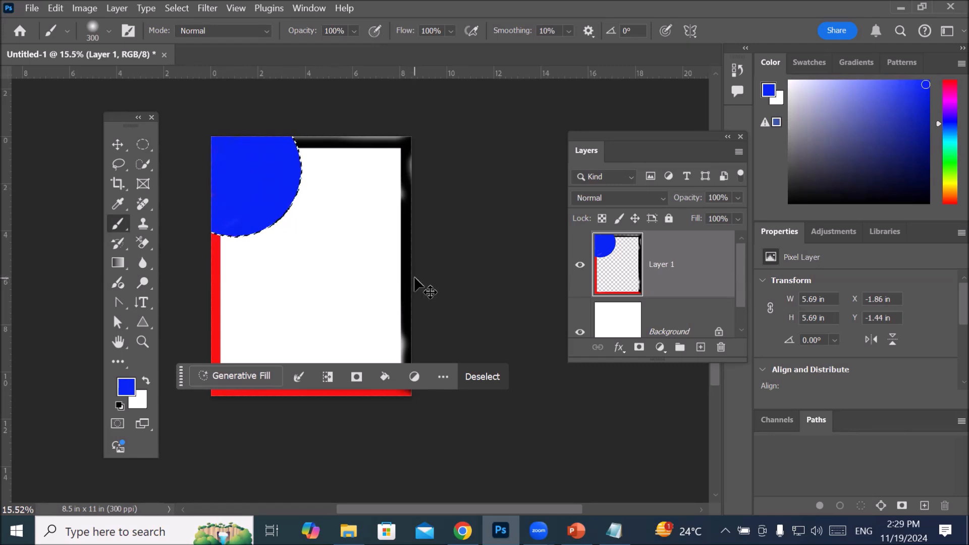
key(ctrl+d)
scroll(379, 242, down, 2)
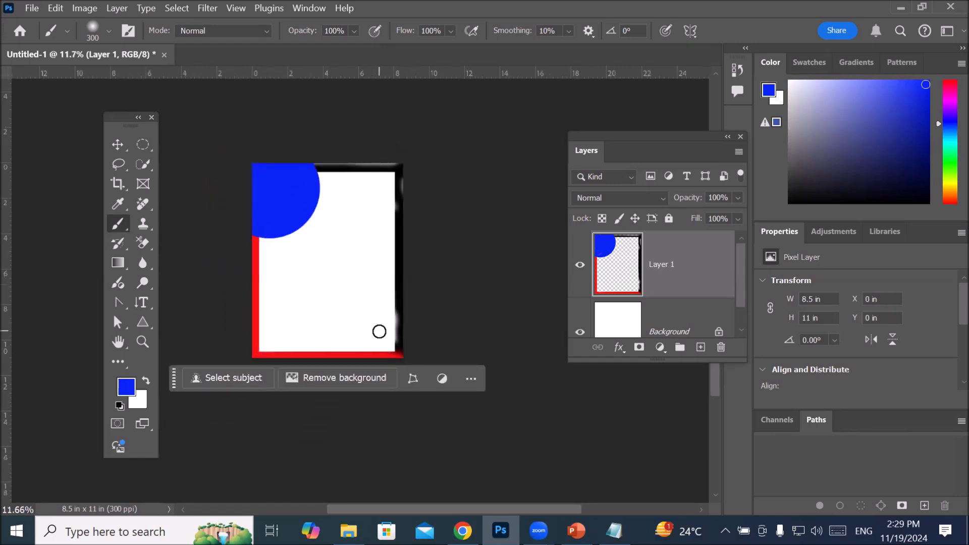
drag(174, 384, 205, 426)
scroll(415, 275, up, 2)
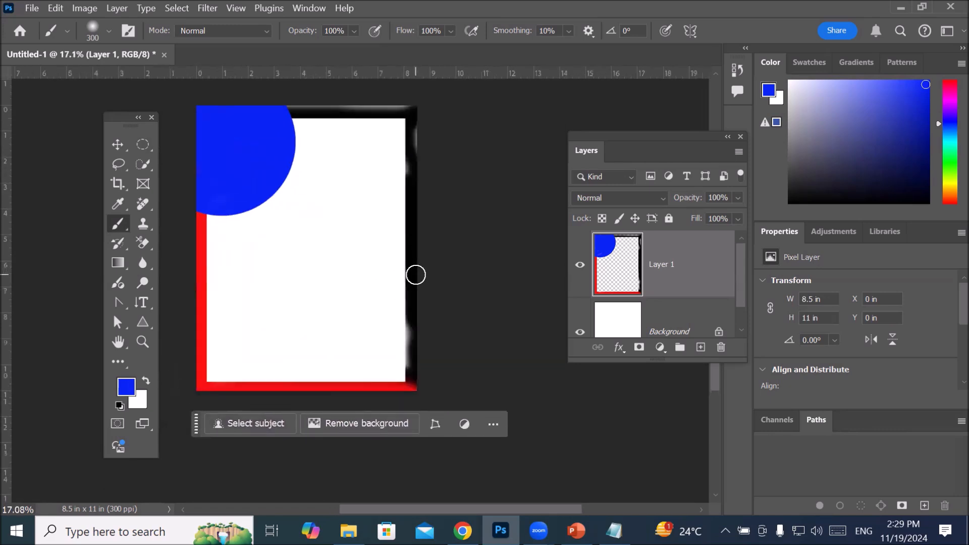
Step: Draw a flat elliptical marquee selection about 5.39 by 0.82 in near the page's lower edge
click(145, 144)
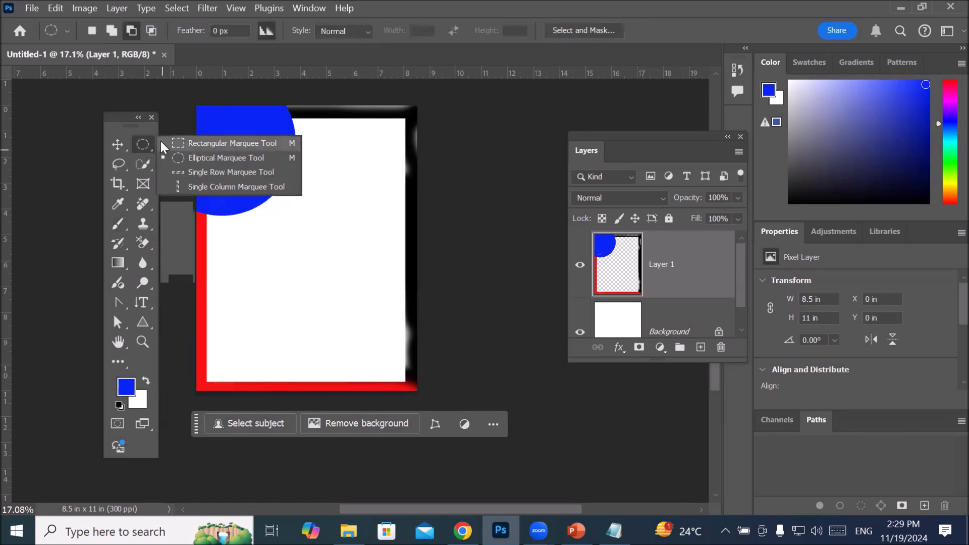
click(186, 156)
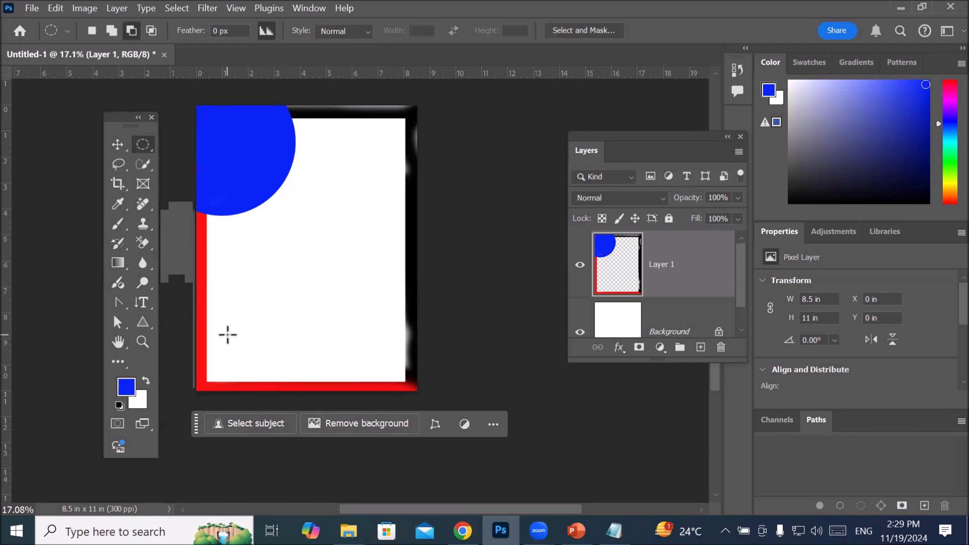
drag(236, 351, 379, 372)
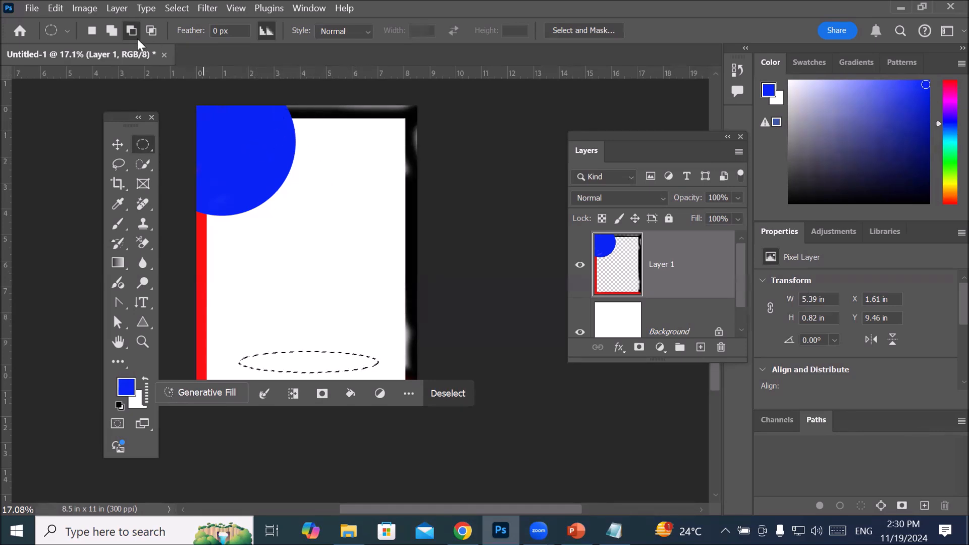
Step: Compare the marquee's add and subtract modes, then use Add to Selection to draw three similar flat ellipses stacked above the first
click(111, 30)
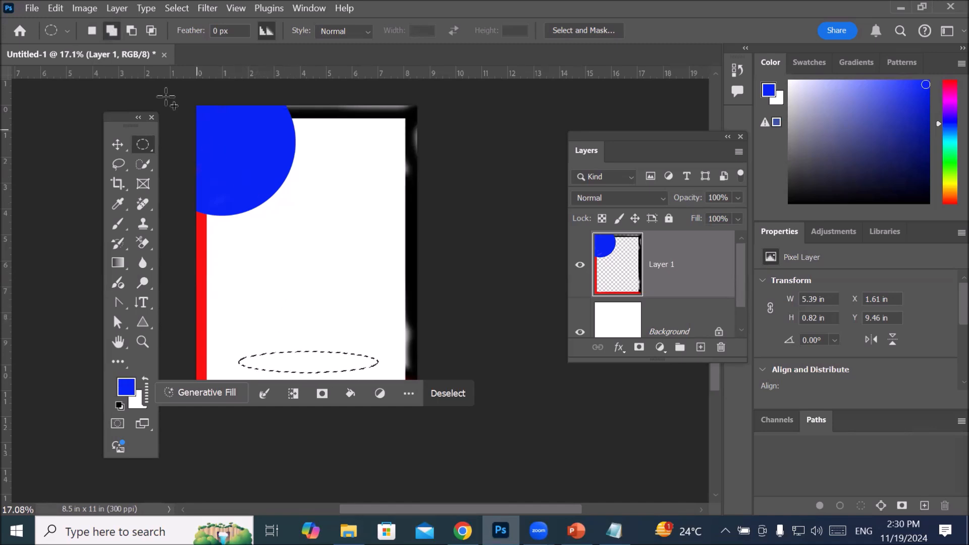
click(133, 32)
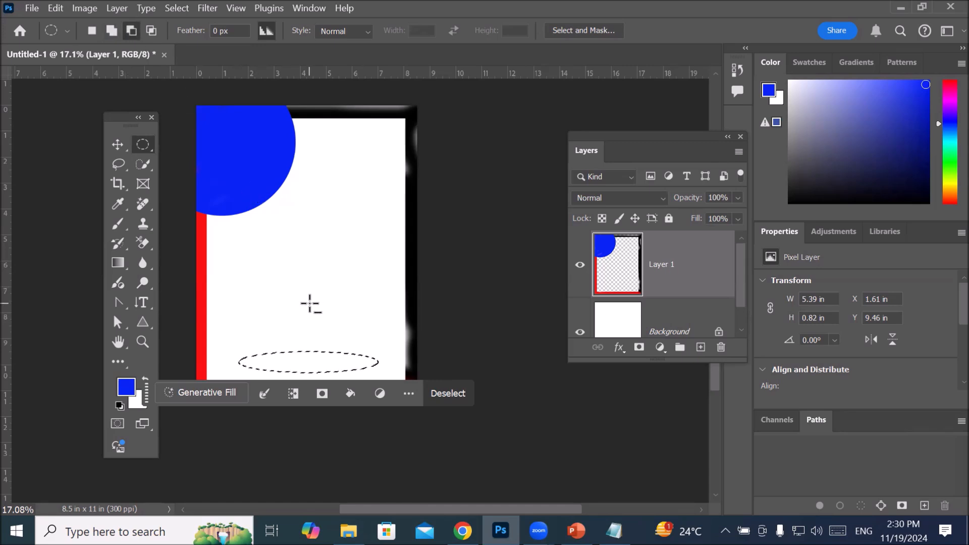
click(112, 31)
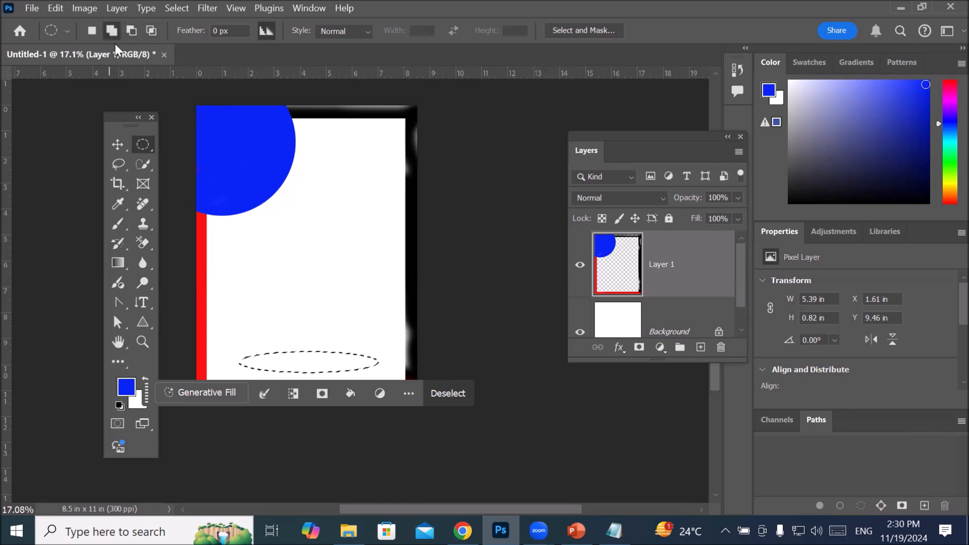
click(131, 31)
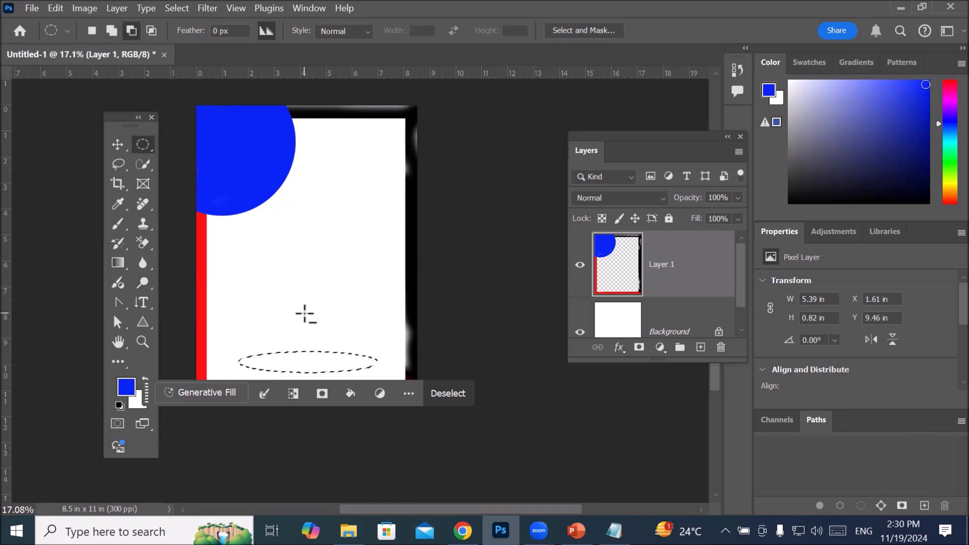
click(110, 30)
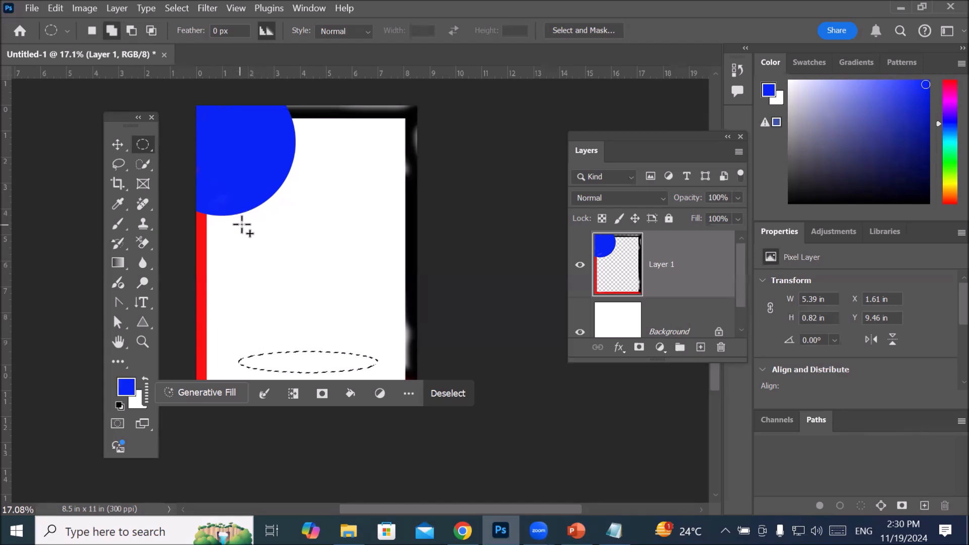
drag(243, 222, 385, 245)
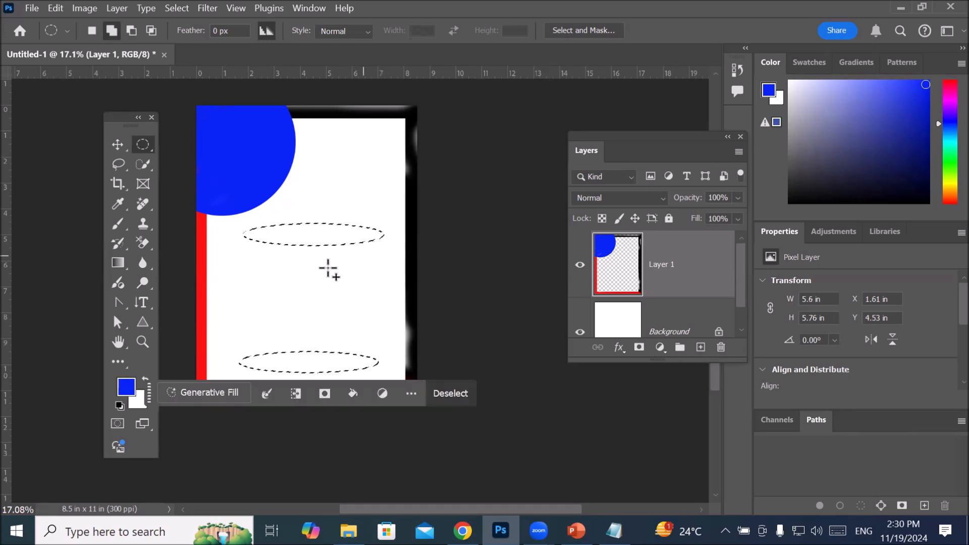
drag(248, 268, 382, 287)
drag(247, 312, 379, 328)
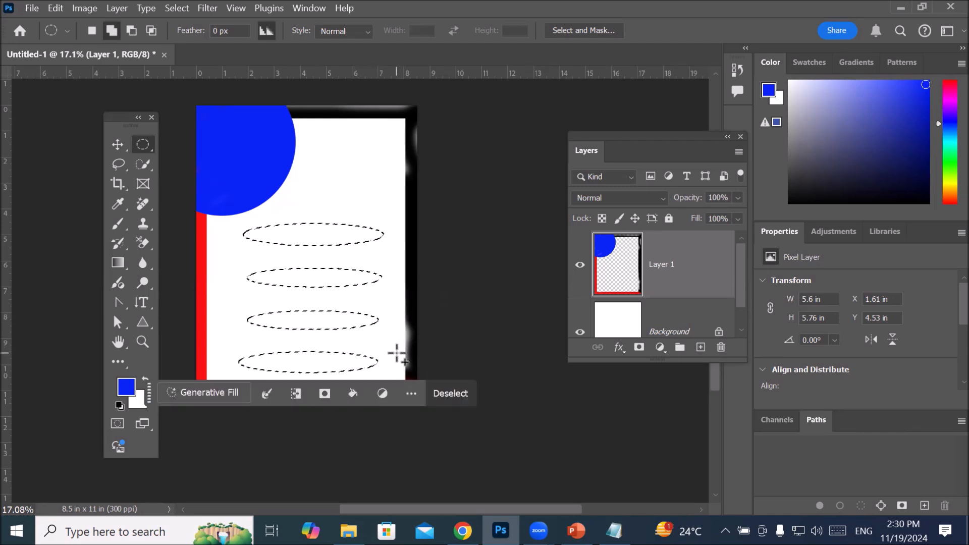
Step: Enlarge the Brush to 1700 px and paint all four selected ellipses solid blue on Layer 1
click(114, 224)
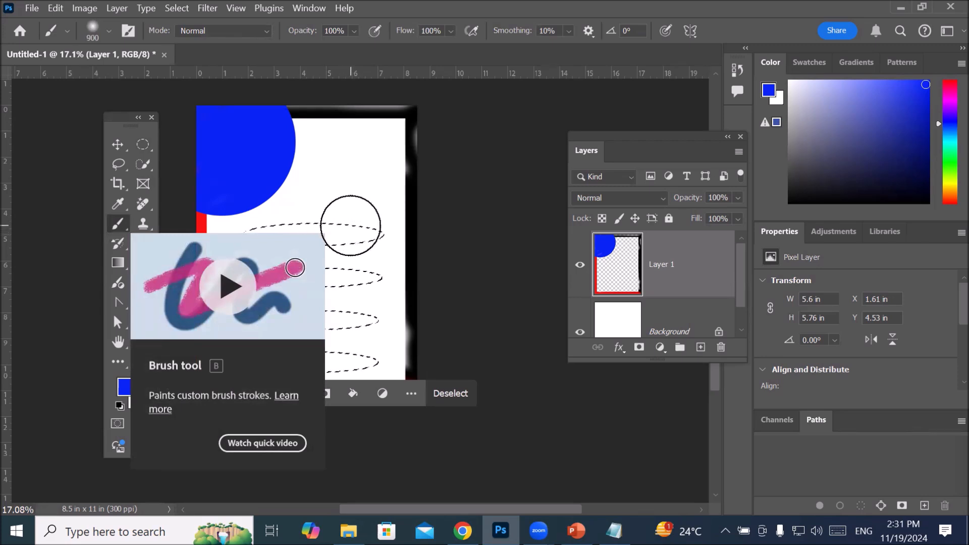
key(bracketright)
key(bracketright)
key(bracketright)
key(bracketright)
key(bracketright)
key(bracketright)
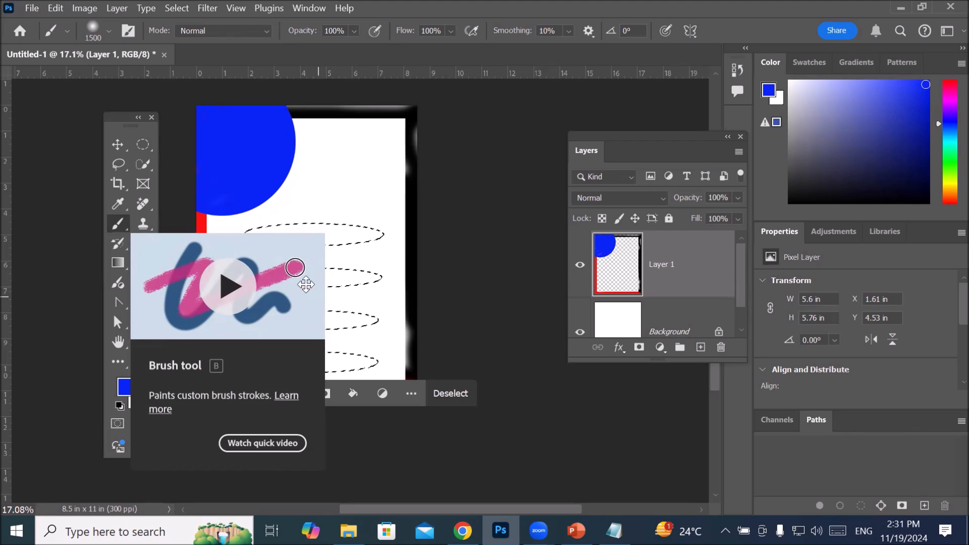
key(bracketright)
key(bracketright)
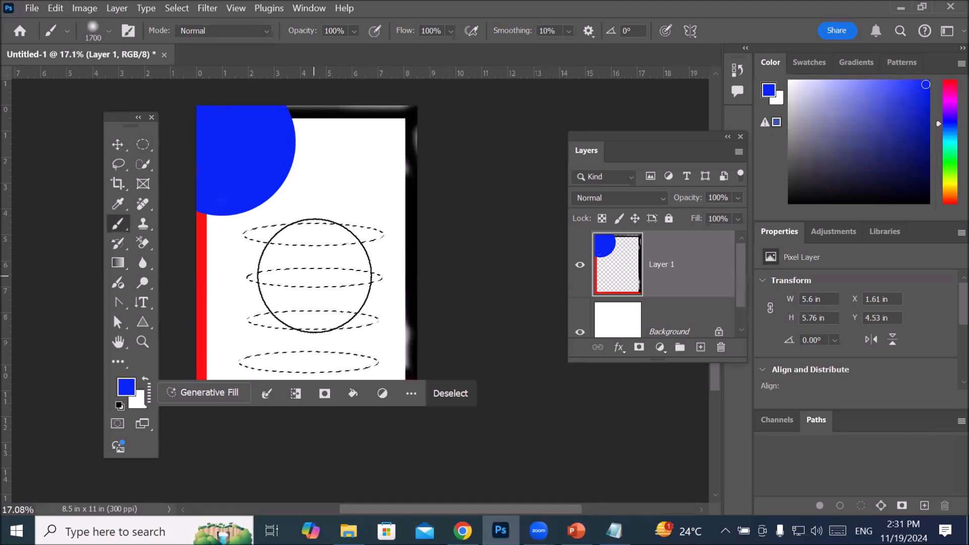
click(314, 276)
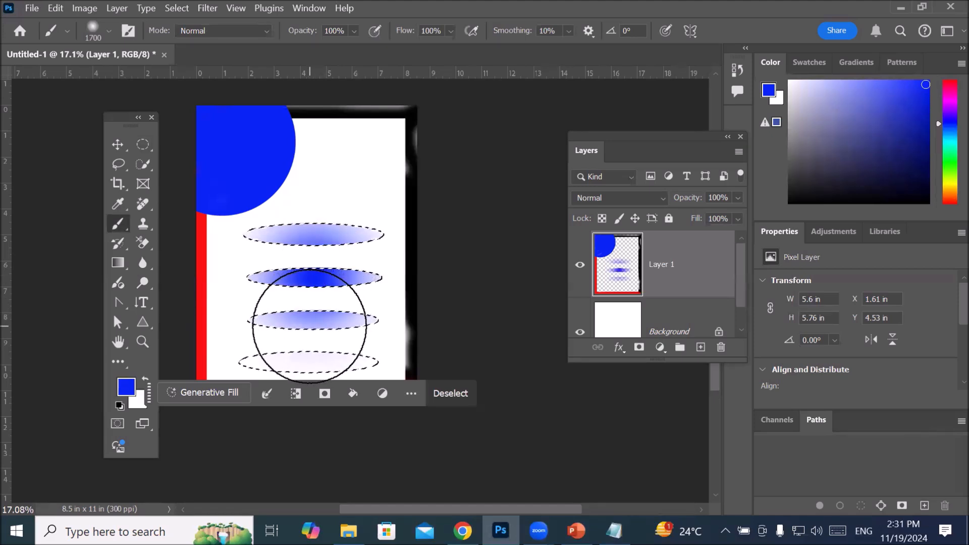
click(309, 323)
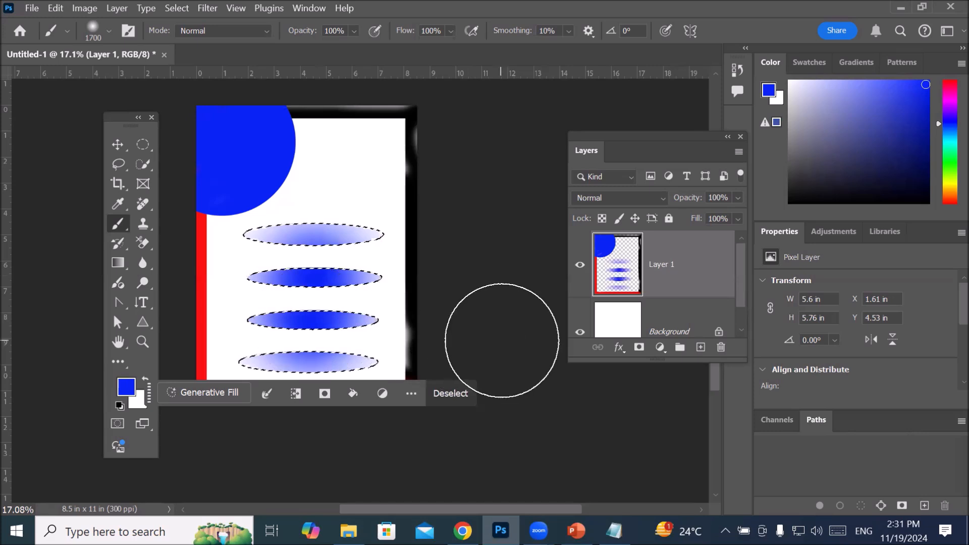
mouse_move(368, 266)
mouse_down()
mouse_move(335, 279)
mouse_move(275, 389)
mouse_move(433, 392)
mouse_move(375, 242)
mouse_up()
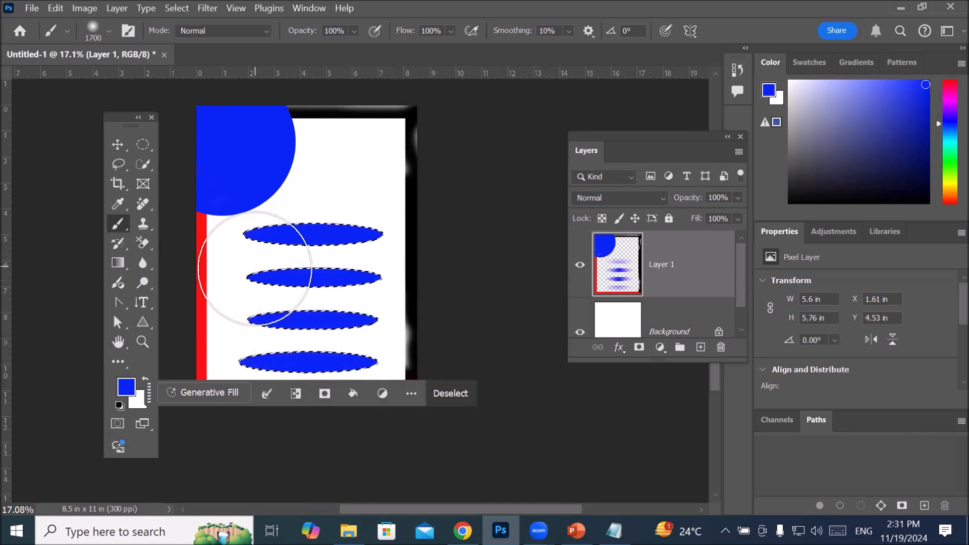
Step: Set the foreground color to bright green, reduce the Brush to 500 px and paint green patches at the ellipses' centers and ends
click(126, 387)
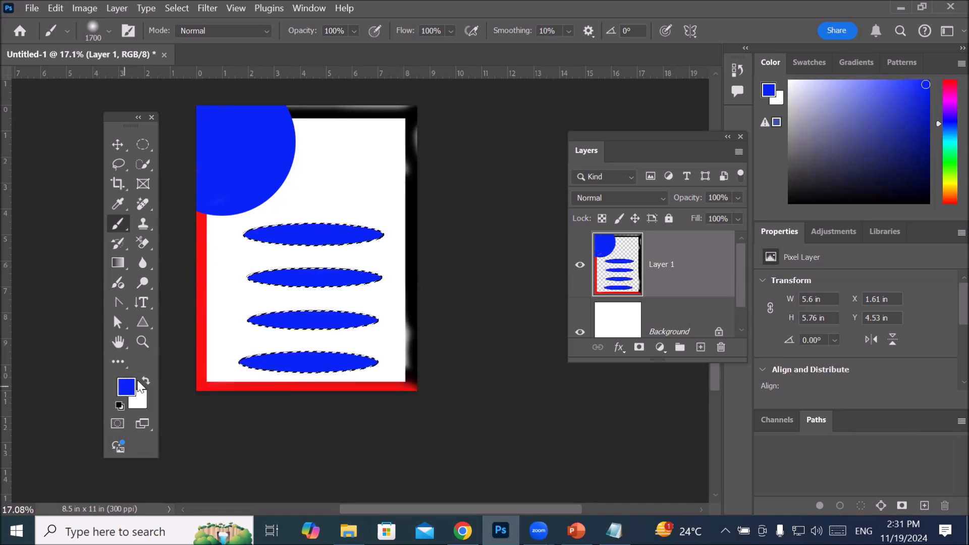
click(498, 380)
drag(454, 259, 474, 251)
click(629, 245)
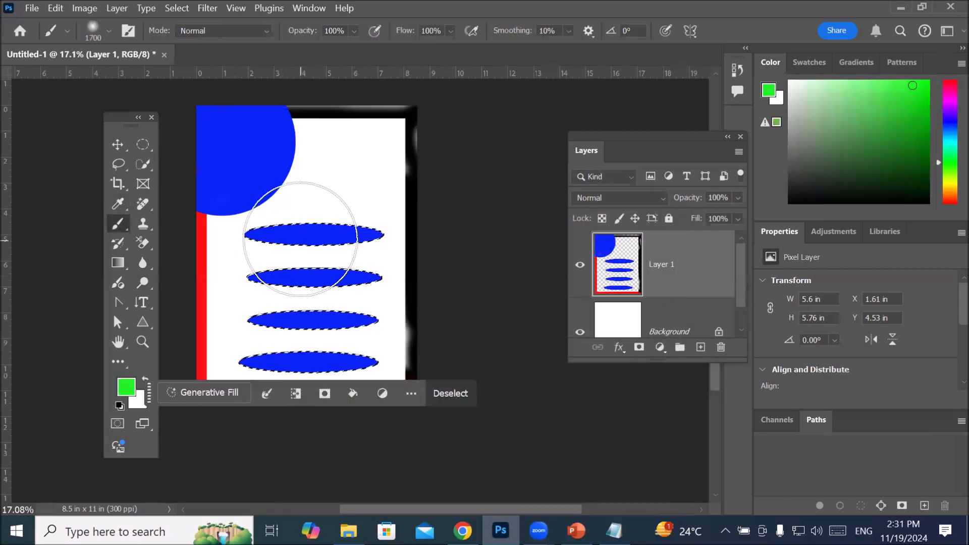
key(bracketleft)
key(bracketleft)
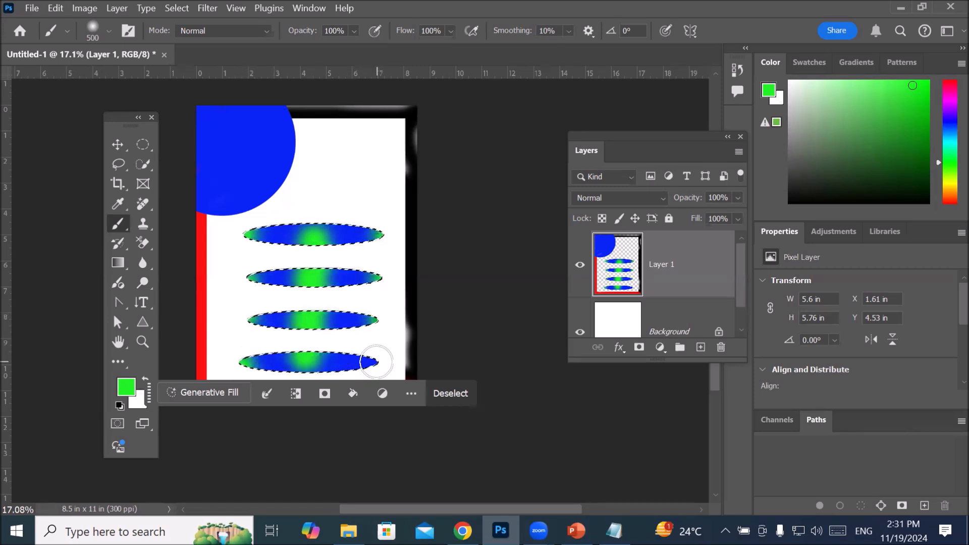
scroll(440, 152, down, 4)
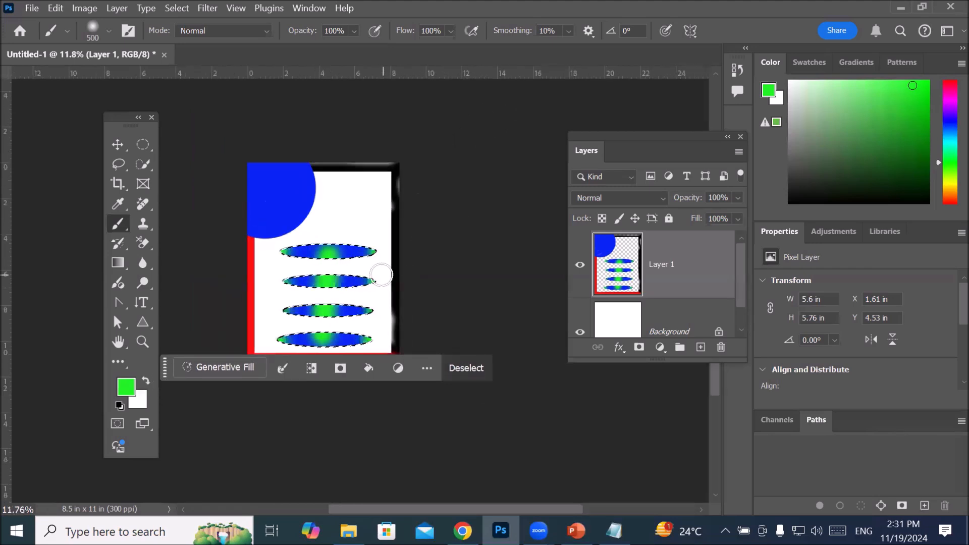
Step: Delete the painted Layer 1, clear the four-ellipse selection and add a new empty layer above the Background
scroll(384, 274, up, 4)
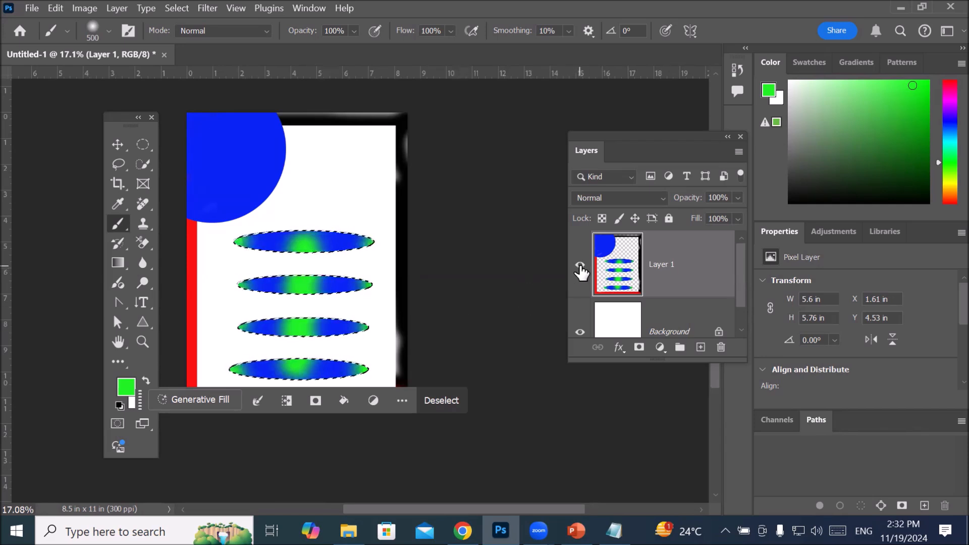
drag(619, 268, 721, 347)
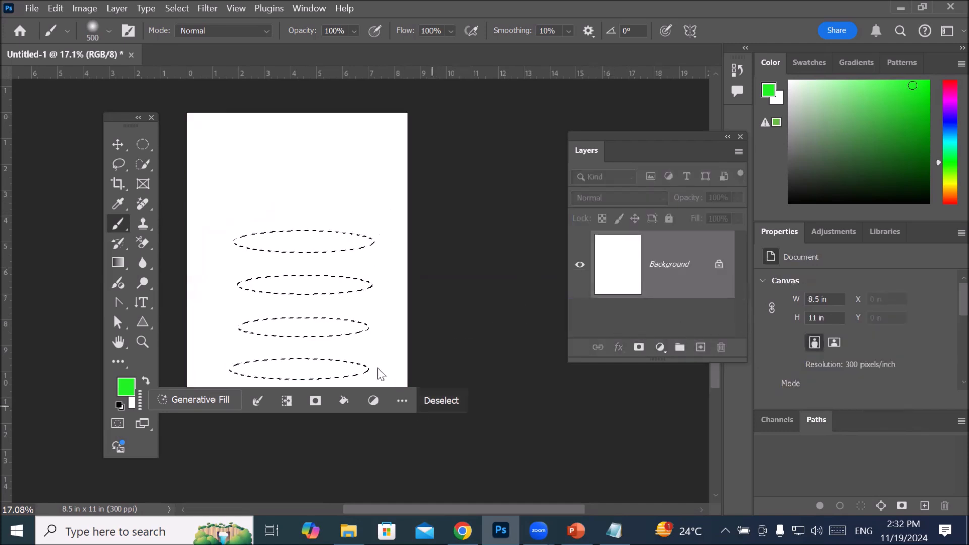
key(ctrl+d)
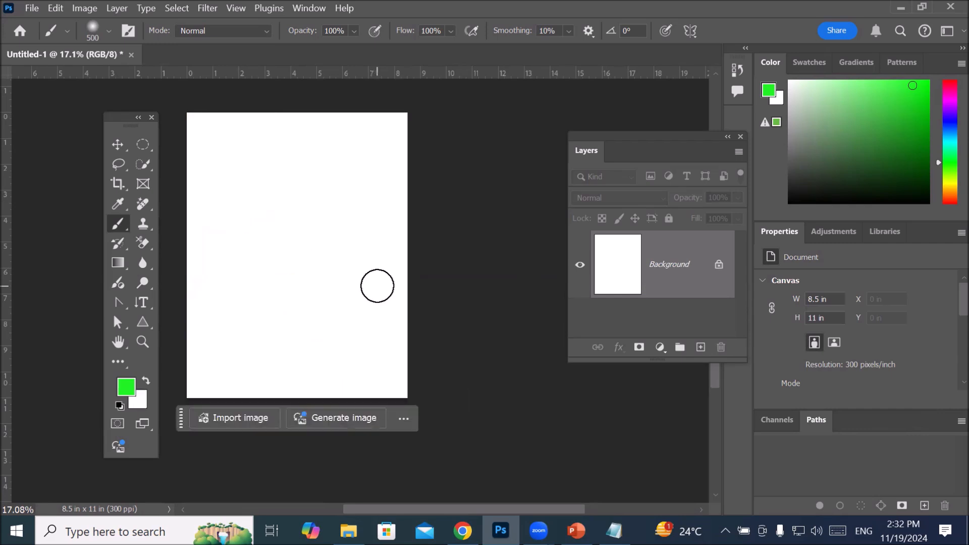
click(701, 348)
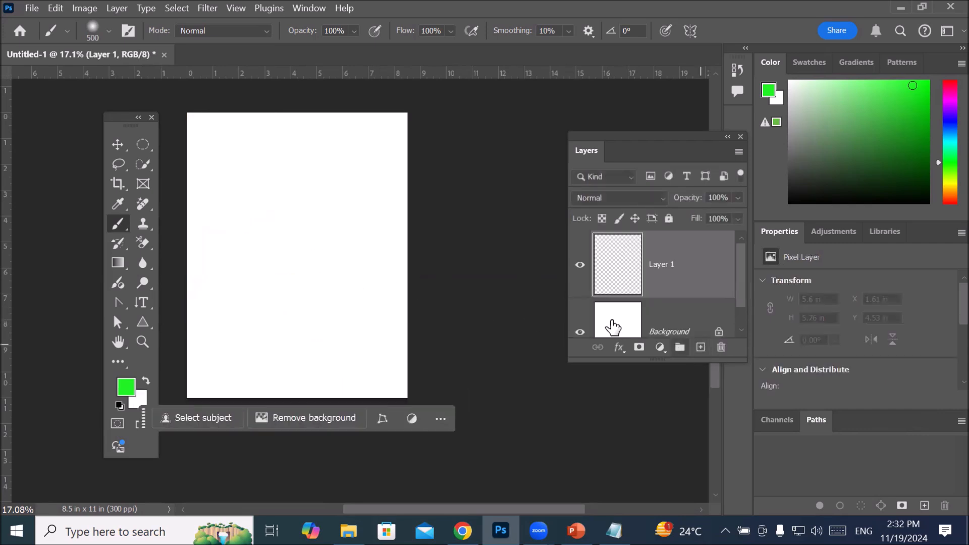
Step: Draw a tall Rectangular Marquee selection about 1.75 by 8.41 in along the page's left edge
click(140, 146)
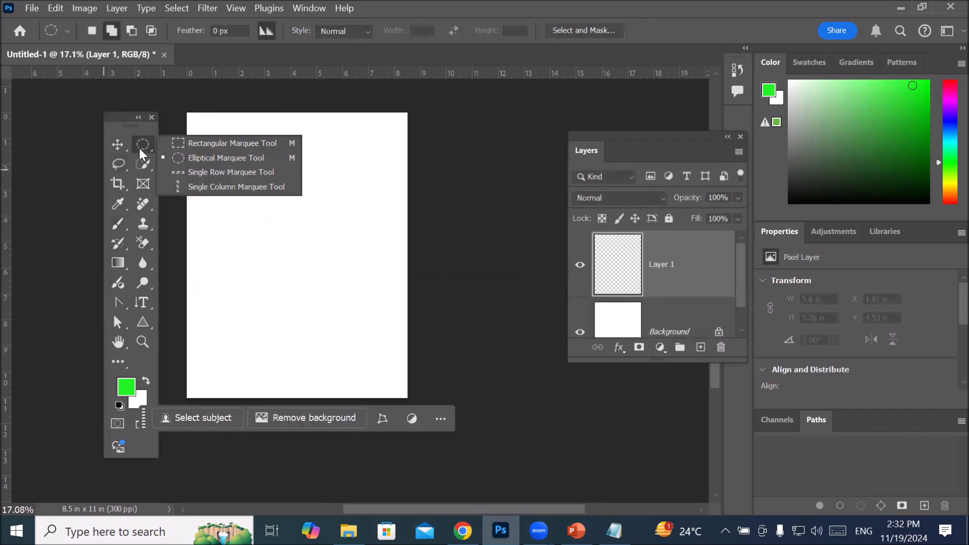
click(210, 144)
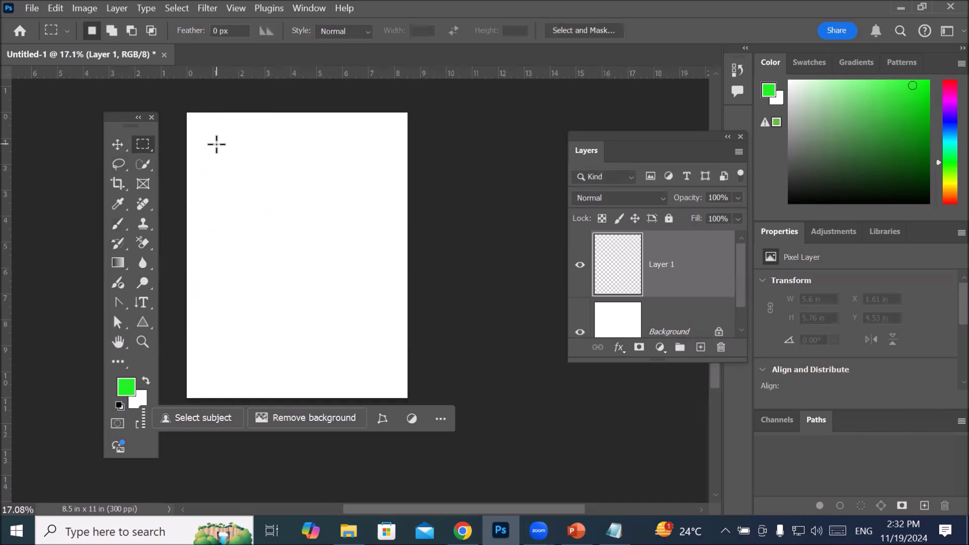
drag(230, 207, 232, 372)
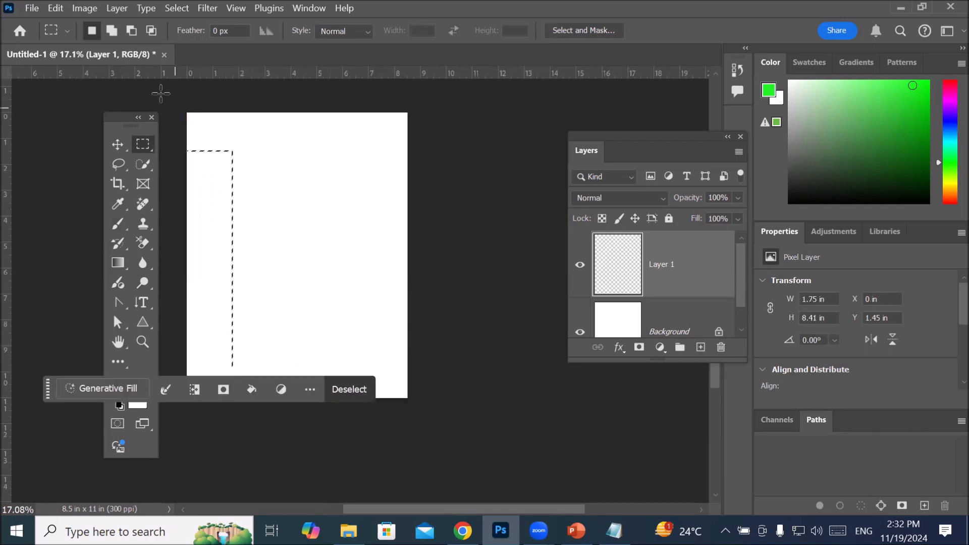
Step: Use Add to Selection to append five overlapping, progressively shorter rectangles rightward, forming a stepped selection about 8.16 by 8.41 in overall
click(112, 30)
drag(217, 168, 291, 354)
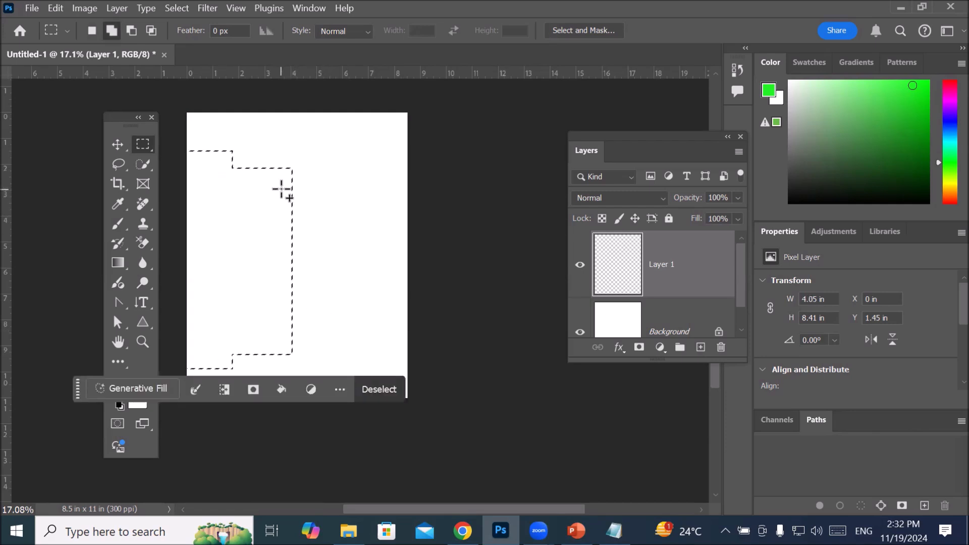
drag(283, 187, 337, 341)
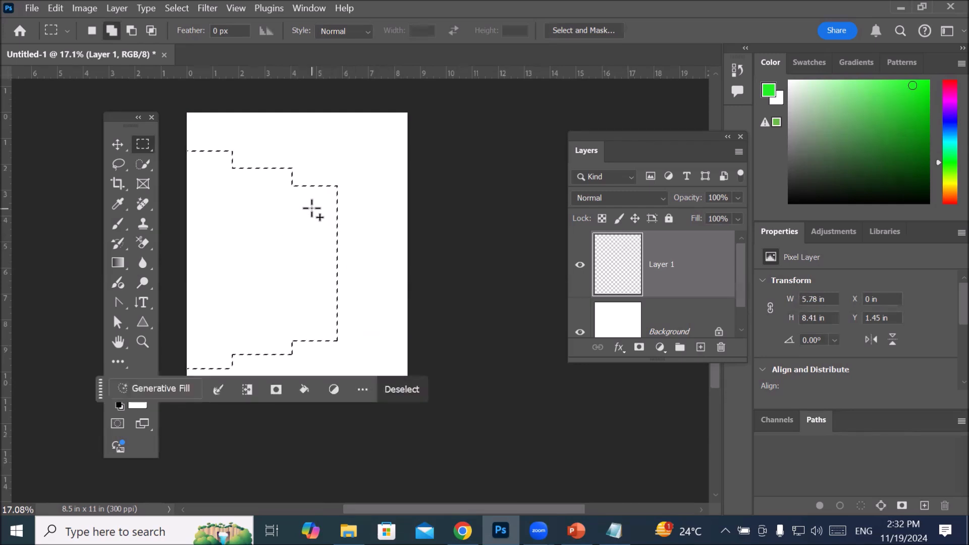
drag(333, 200, 362, 327)
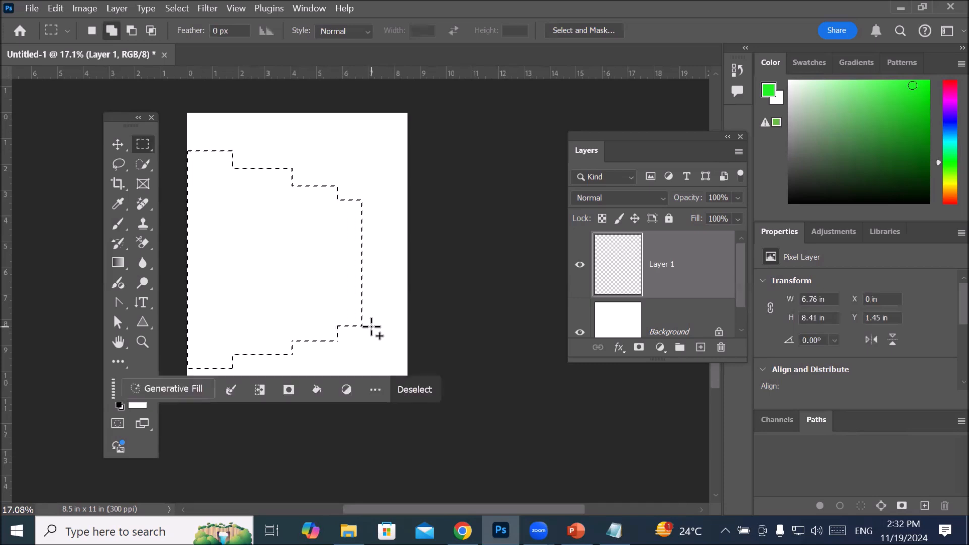
drag(358, 218, 388, 316)
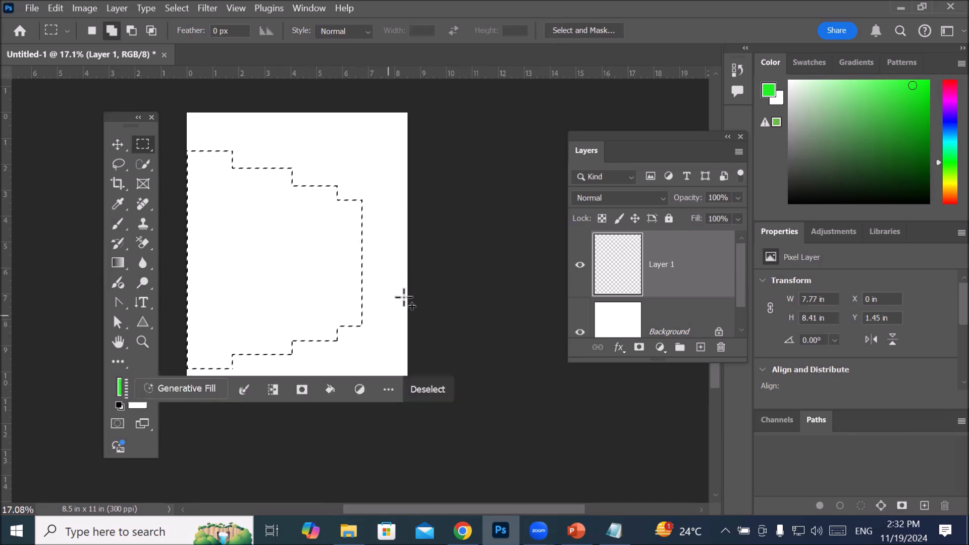
drag(385, 233, 399, 298)
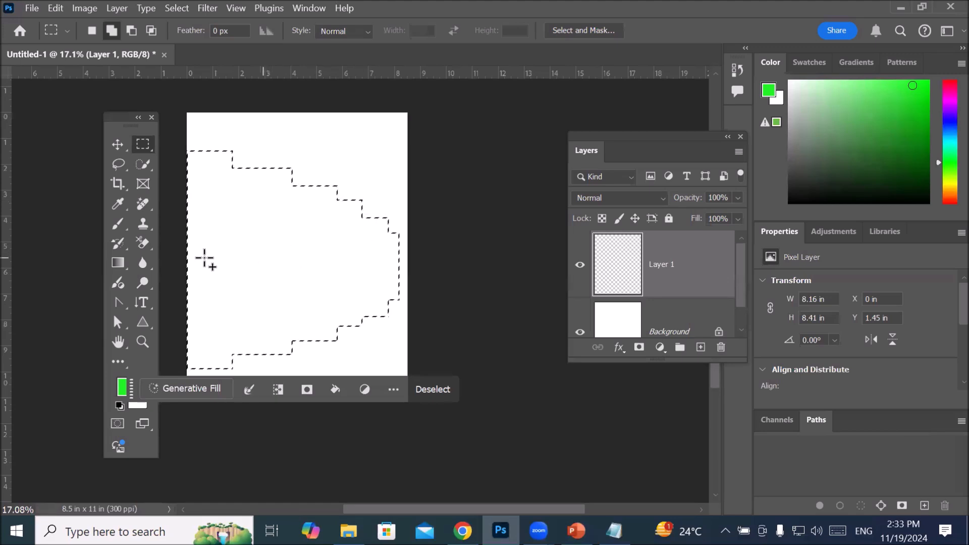
Step: Paint a green band along the inside of the stepped selection's edge on Layer 1 with the 500 px Brush
click(118, 223)
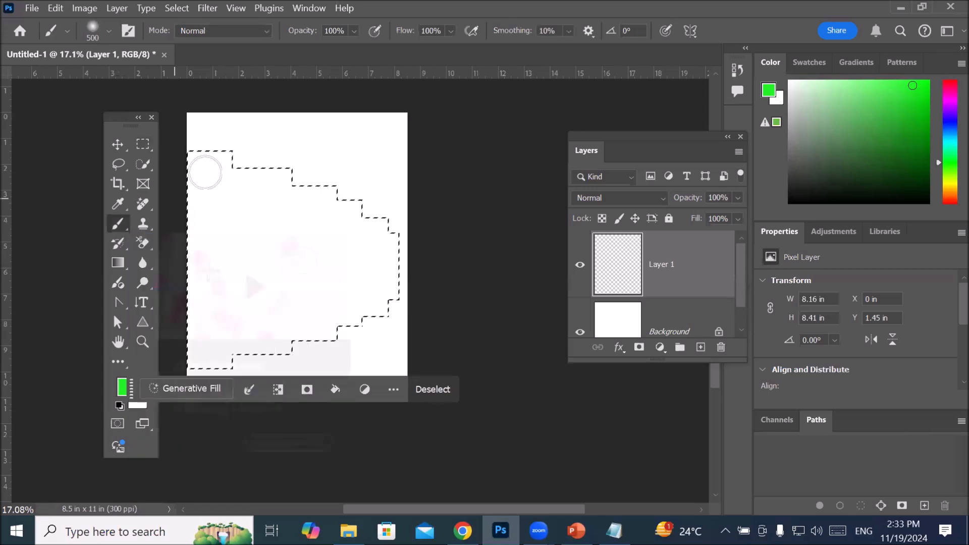
mouse_move(198, 159)
mouse_down()
mouse_move(296, 173)
mouse_move(354, 195)
mouse_move(367, 211)
mouse_up()
mouse_move(378, 323)
mouse_down()
mouse_move(301, 364)
mouse_move(192, 380)
mouse_move(355, 314)
mouse_move(385, 291)
mouse_move(395, 262)
mouse_move(381, 230)
mouse_move(286, 180)
mouse_move(191, 162)
mouse_up()
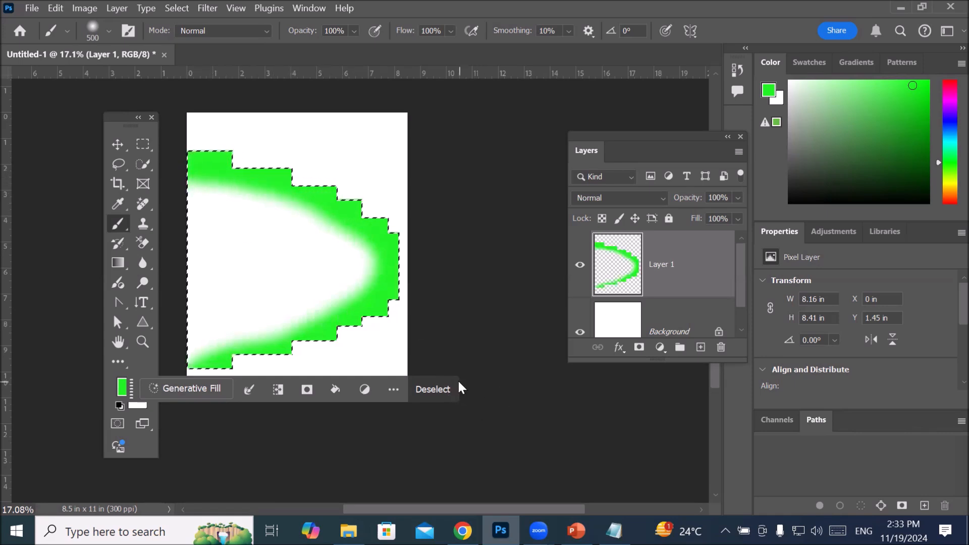
scroll(354, 371, down, 2)
scroll(328, 380, up, 4)
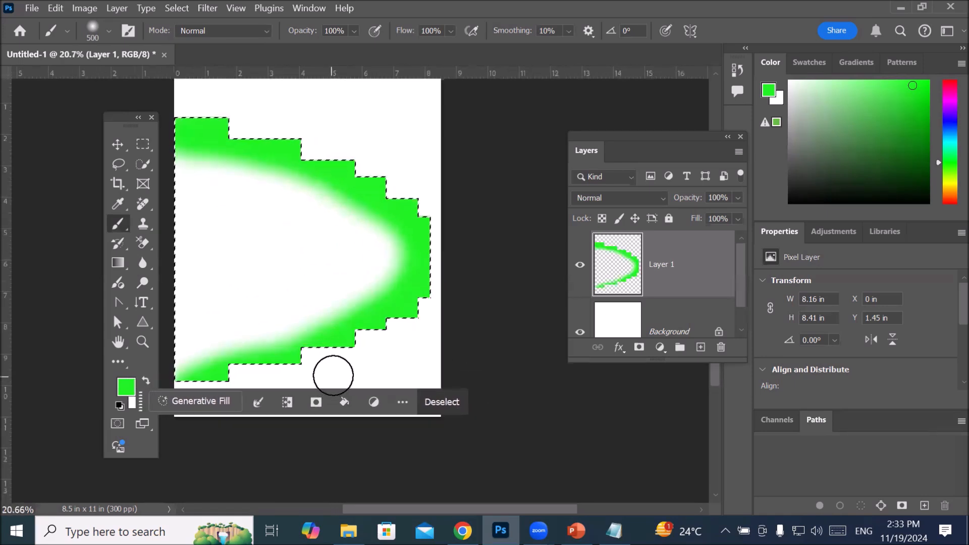
Step: Dab four green dots inside the stepped shape, three in a column near the page's left edge and one at the center, and deselect
click(221, 247)
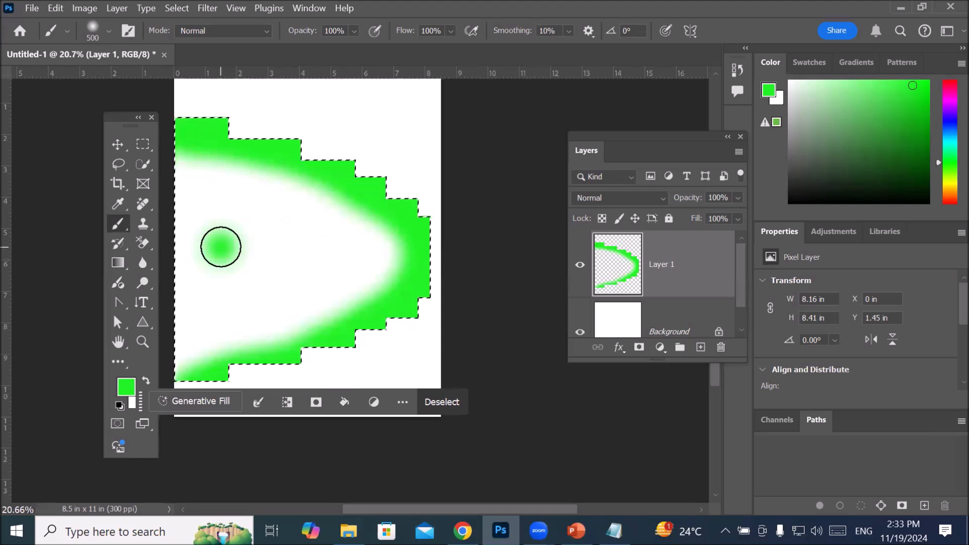
click(317, 247)
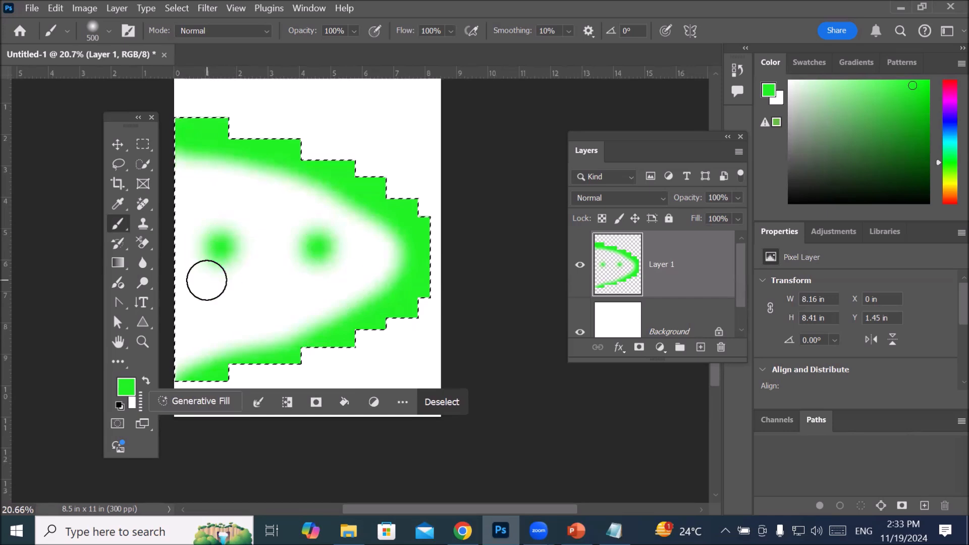
click(218, 300)
click(223, 186)
scroll(313, 278, down, 2)
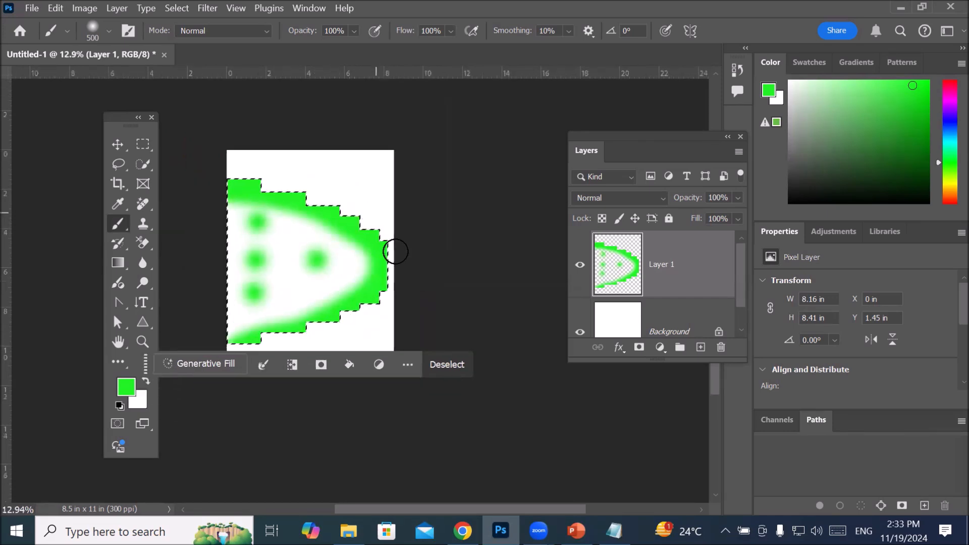
key(ctrl+d)
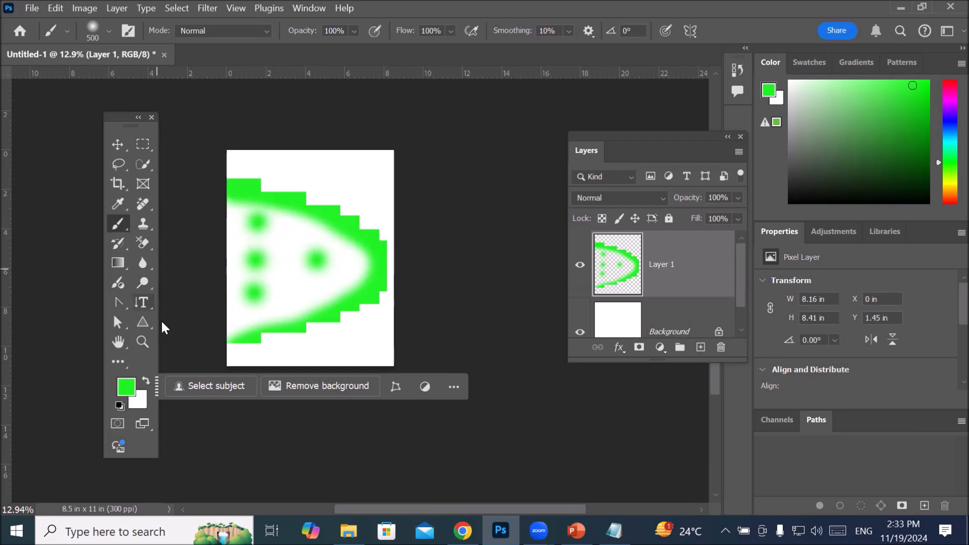
Step: Switch back to the Rectangular Marquee, delete the green painted layer and add a new empty layer
click(140, 144)
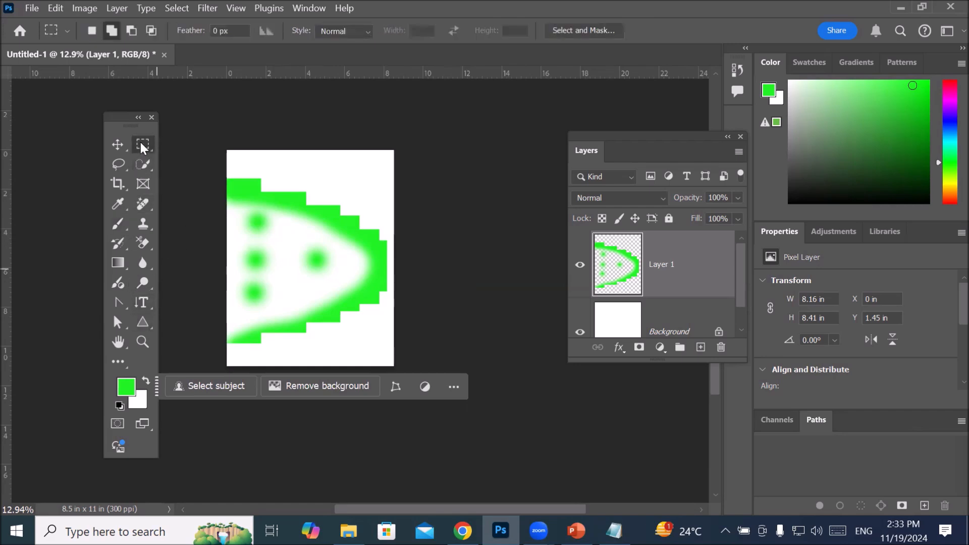
right_click(141, 145)
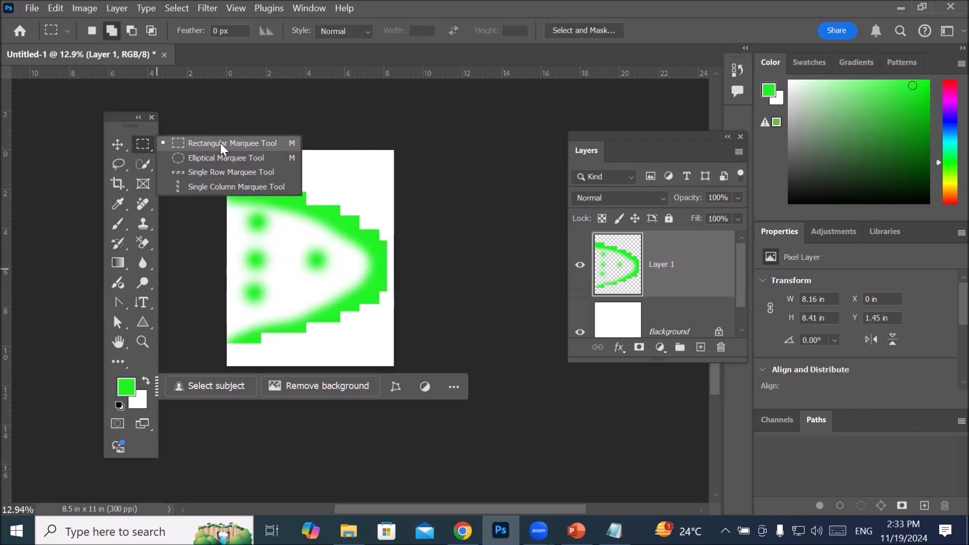
click(608, 260)
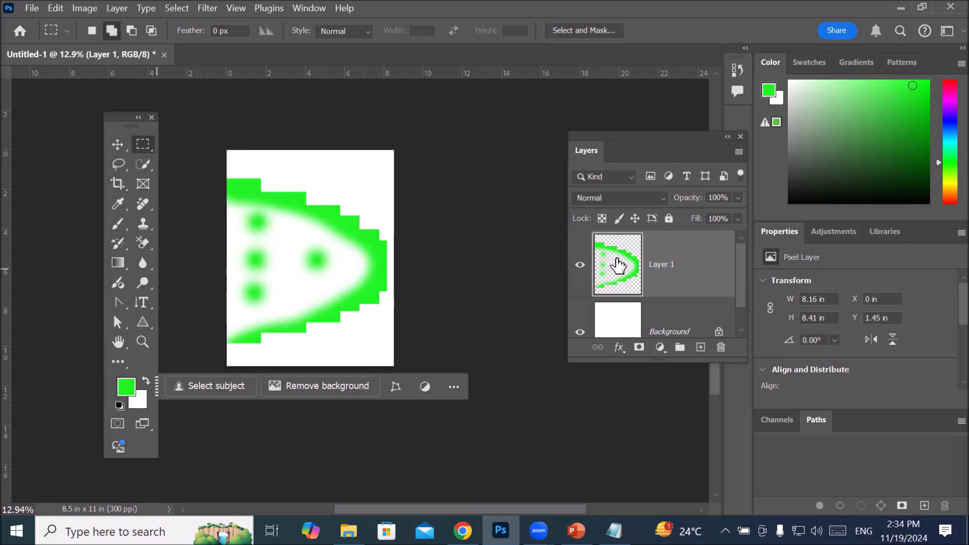
double_click(629, 270)
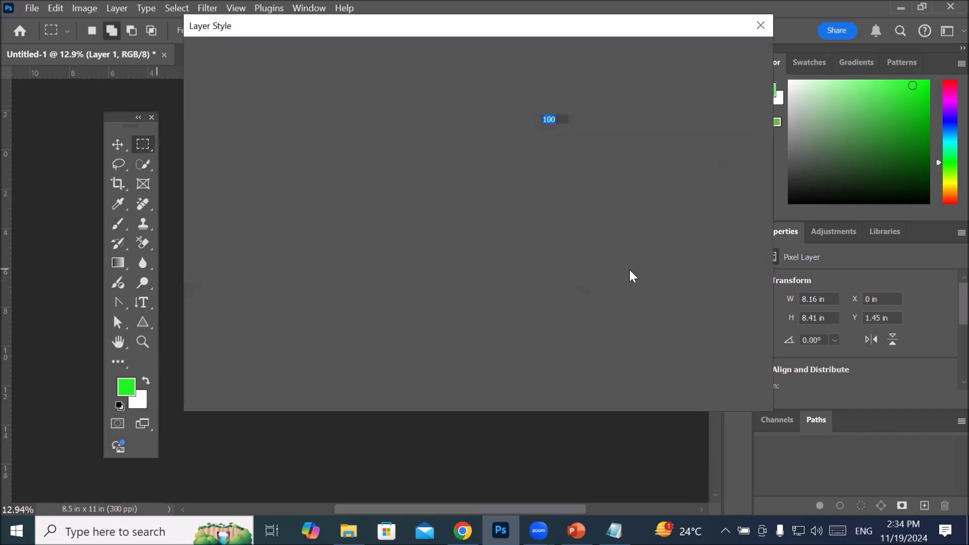
click(761, 26)
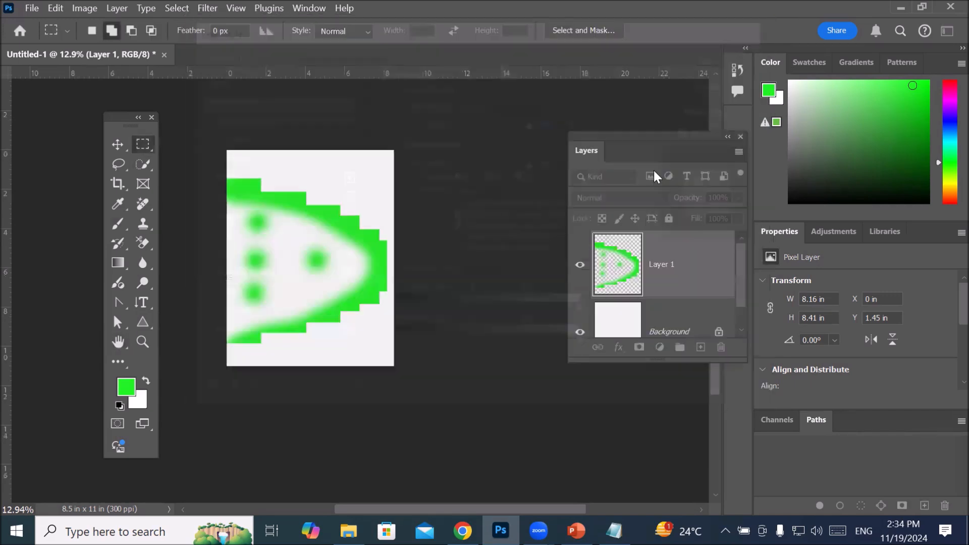
click(721, 349)
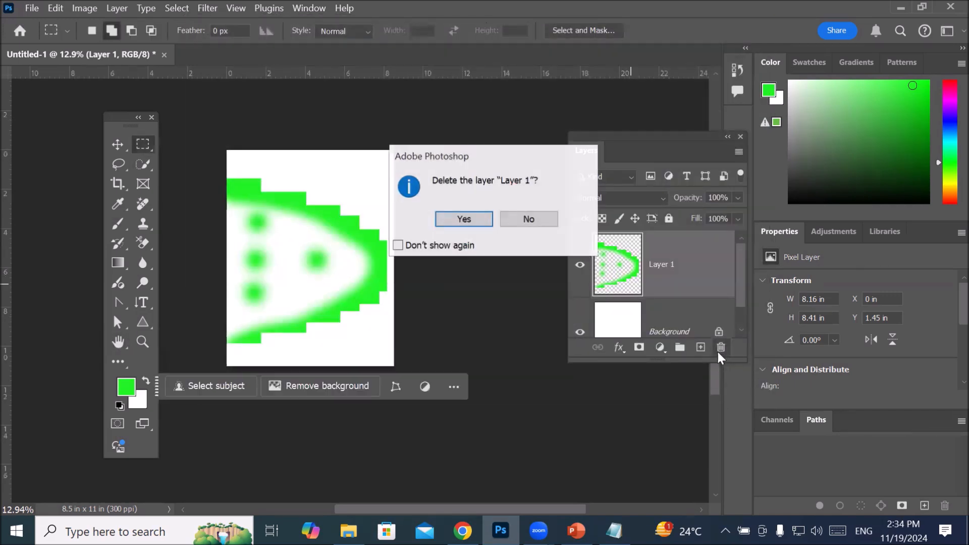
click(463, 219)
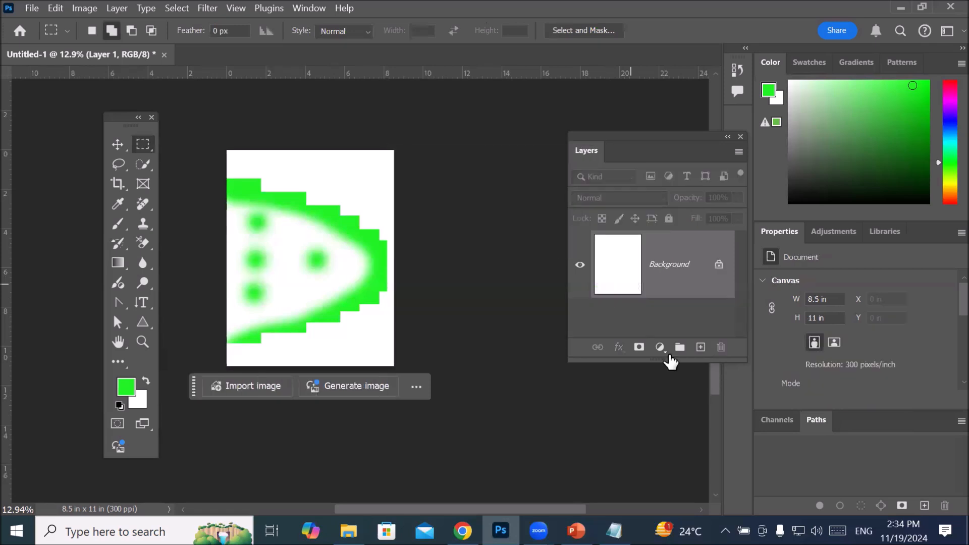
click(701, 347)
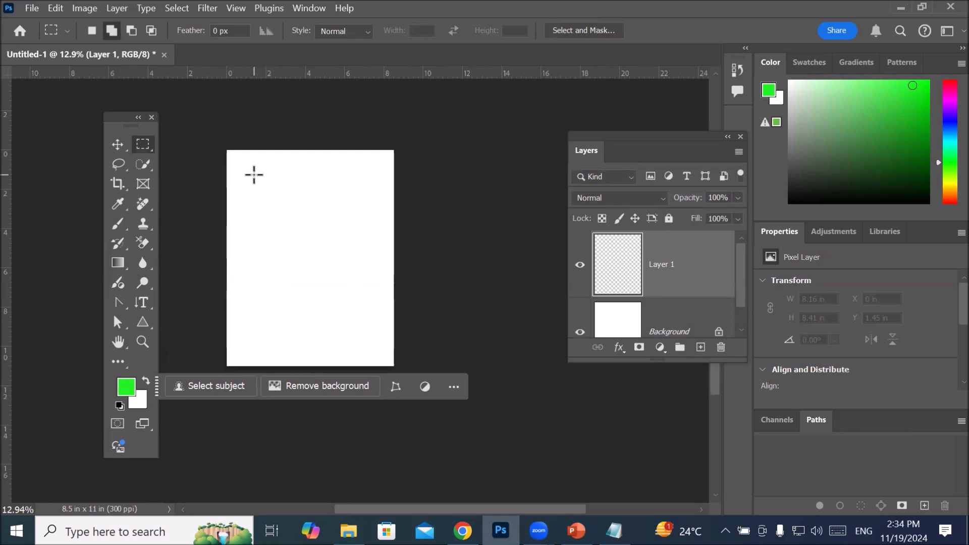
Step: Select four small squares near the page's corners, the first about 1.96 by 1.96 in, plus a larger square at the page's center
mouse_move(141, 149)
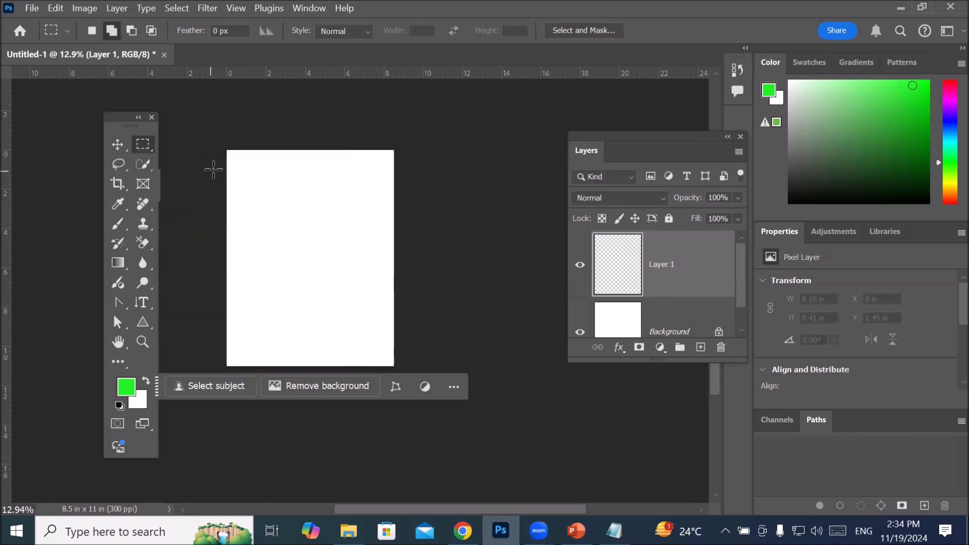
drag(238, 161, 277, 203)
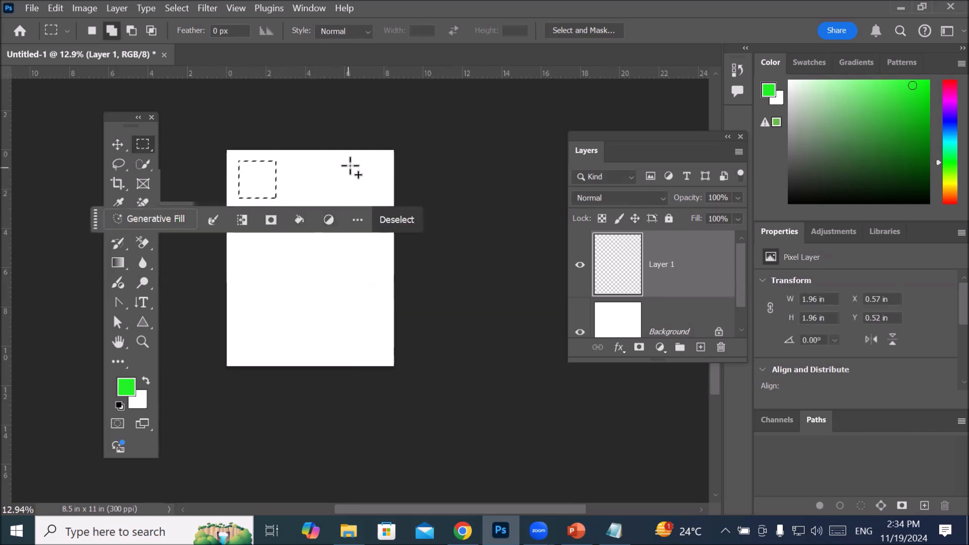
drag(351, 161, 388, 203)
drag(241, 328, 277, 361)
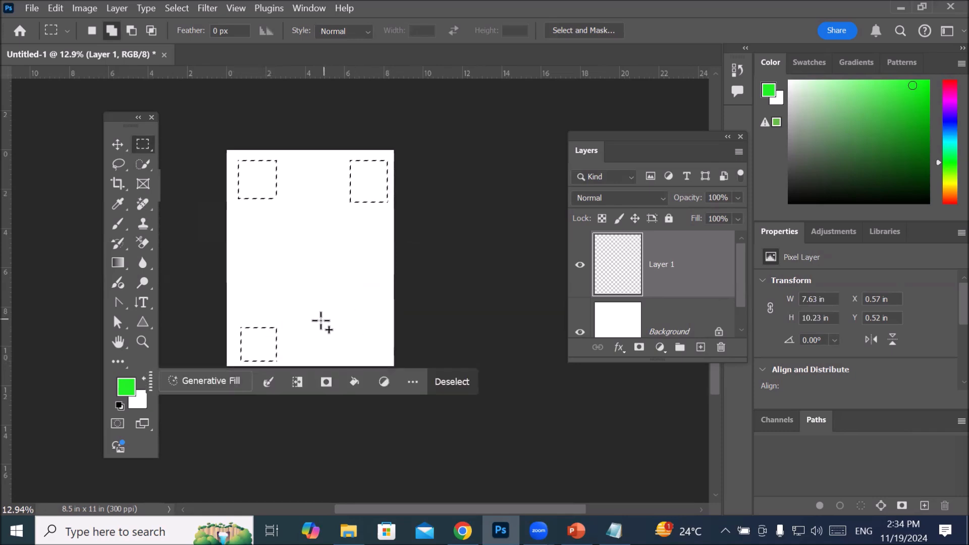
drag(333, 329, 368, 362)
drag(276, 239, 351, 302)
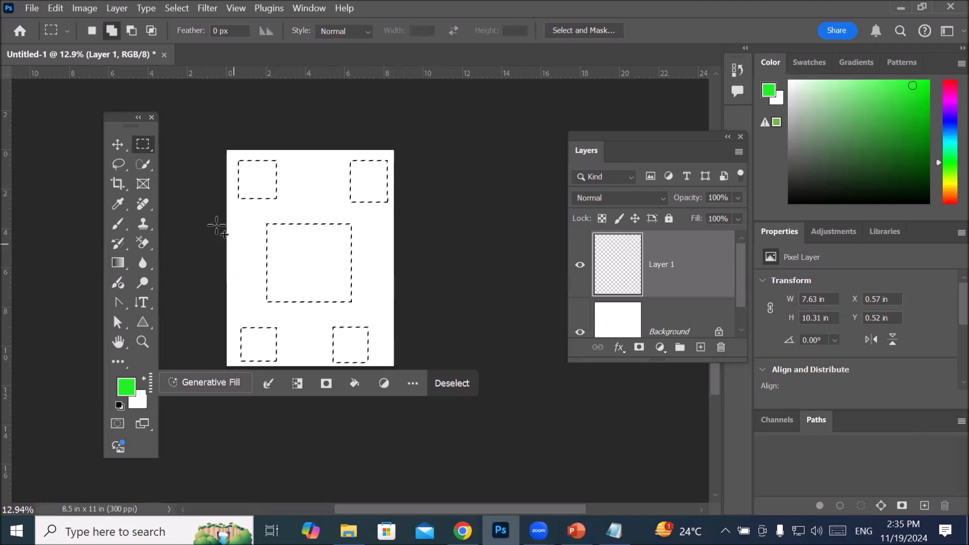
Step: Invert the five-square selection and feather it with a radius of 100 pixels
right_click(294, 258)
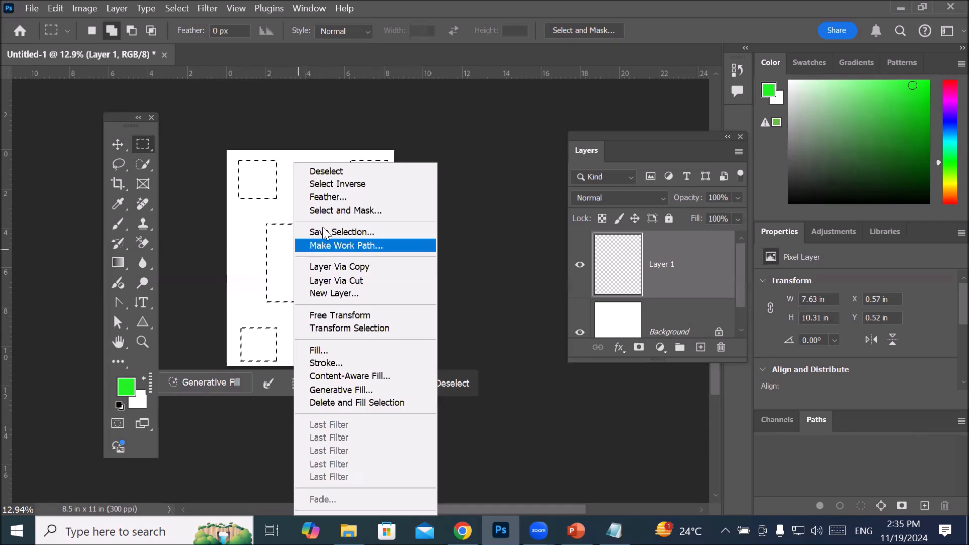
click(373, 188)
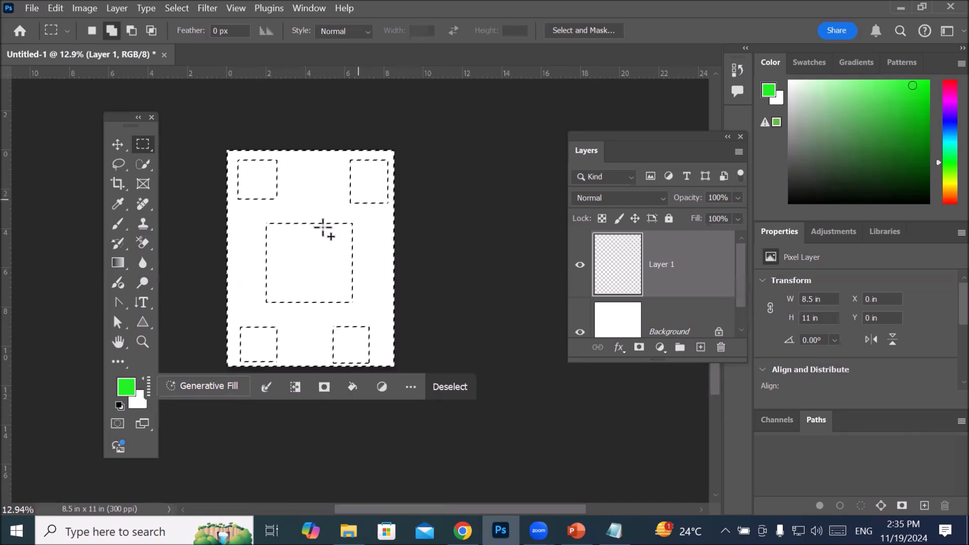
right_click(248, 238)
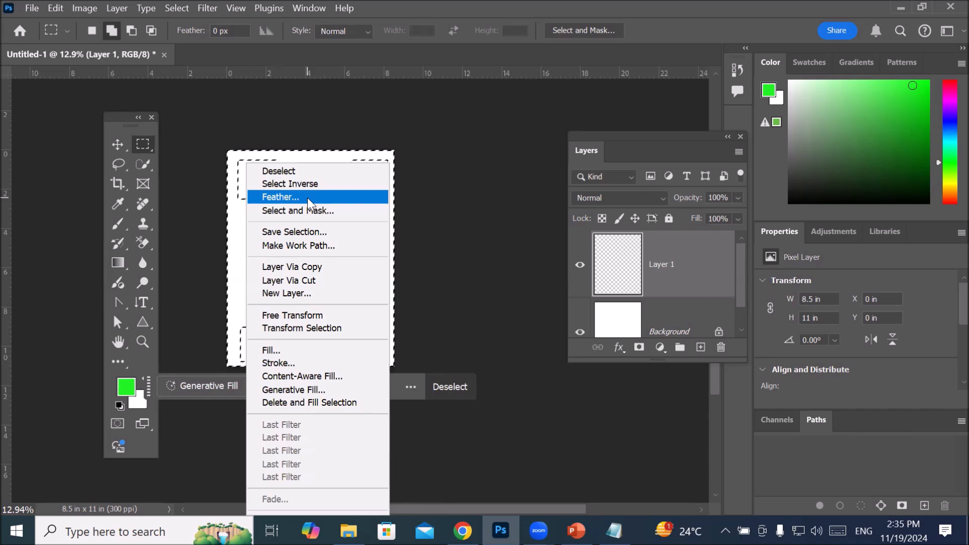
click(308, 198)
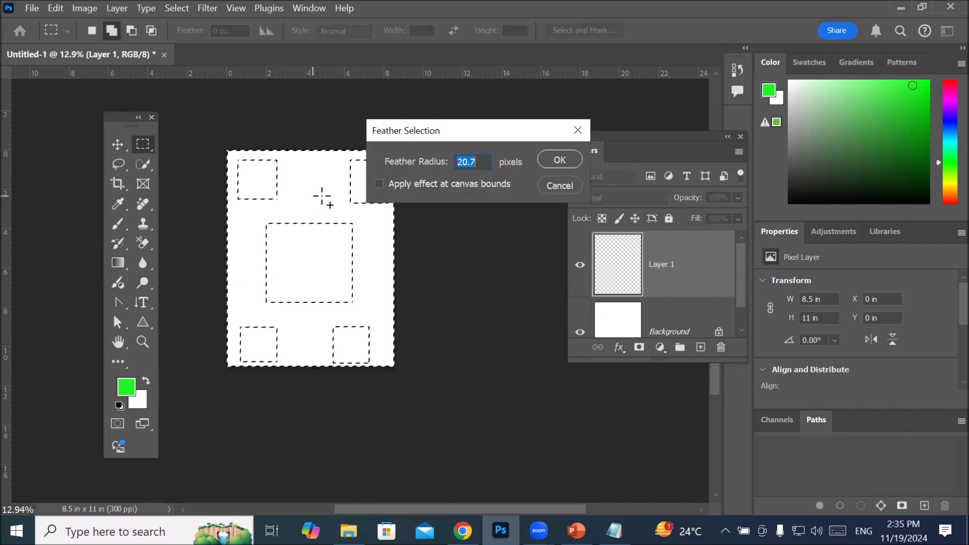
click(484, 165)
scroll(483, 162, up, 20)
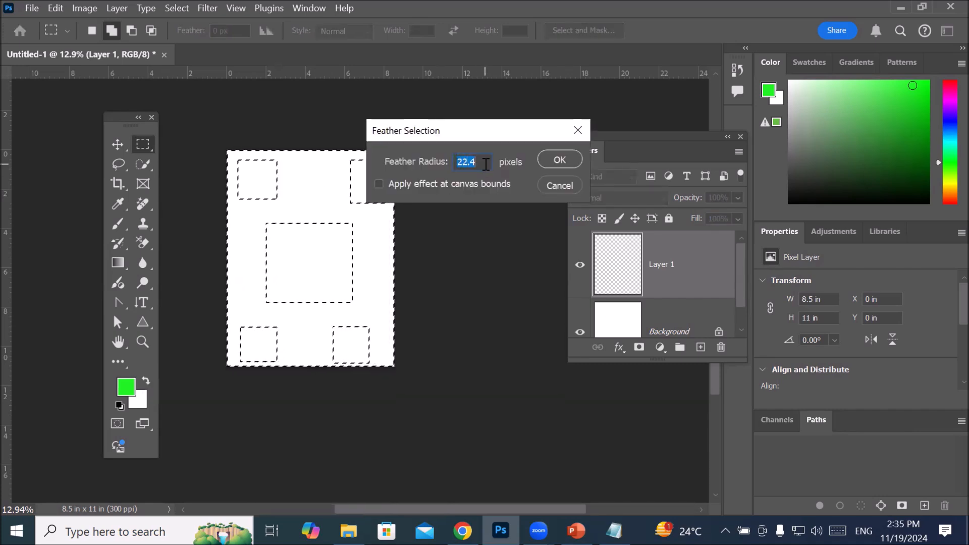
scroll(483, 161, up, 9)
text(100)
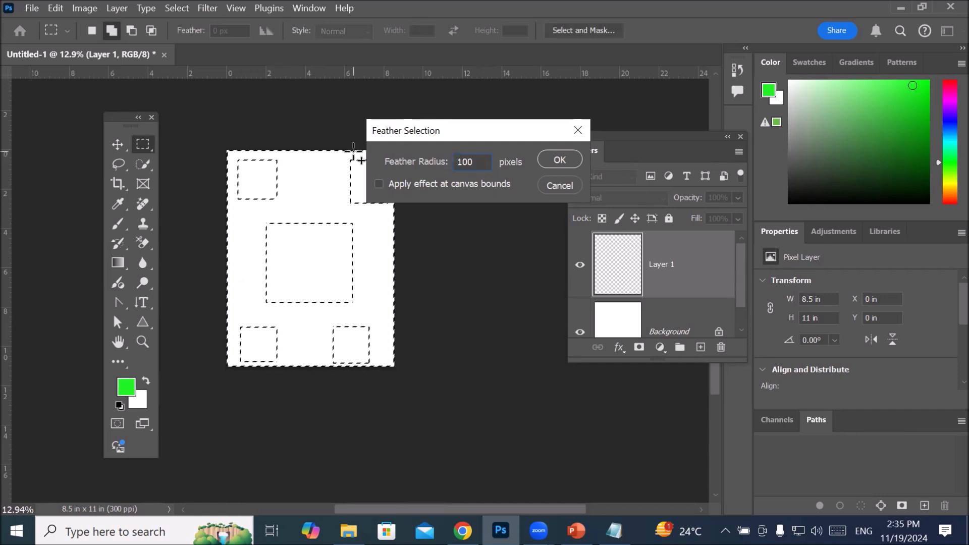
key(Return)
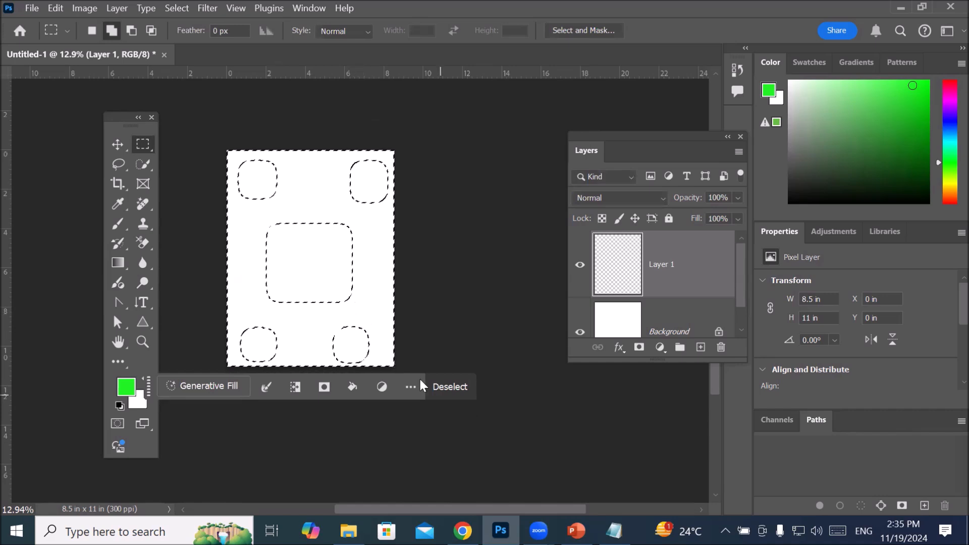
Step: Set the foreground color to red (#f8082f) and paint the whole inverted selection on Layer 1 with the 2200 px Brush
drag(150, 385, 202, 448)
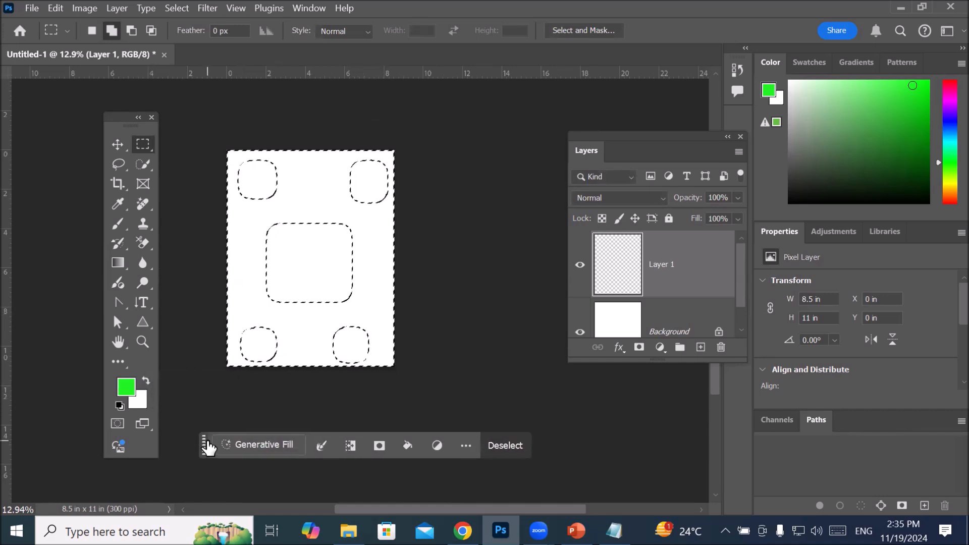
scroll(356, 340, up, 5)
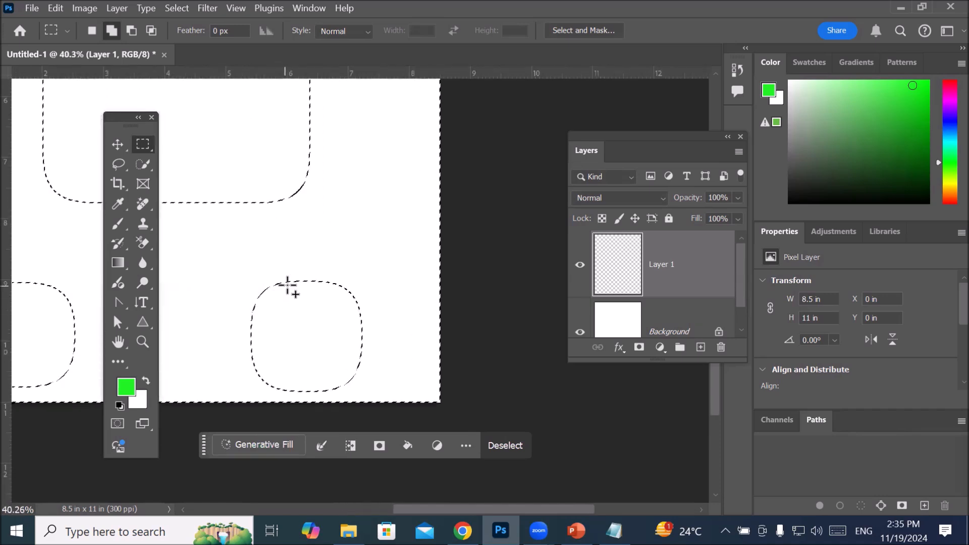
scroll(341, 310, down, 4)
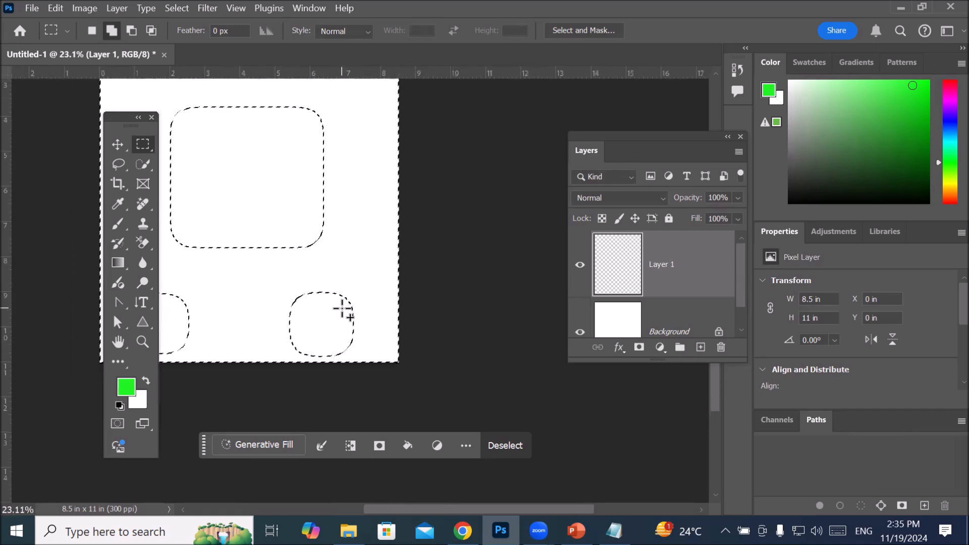
scroll(315, 255, up, 3)
scroll(316, 256, down, 5)
scroll(316, 256, down, 2)
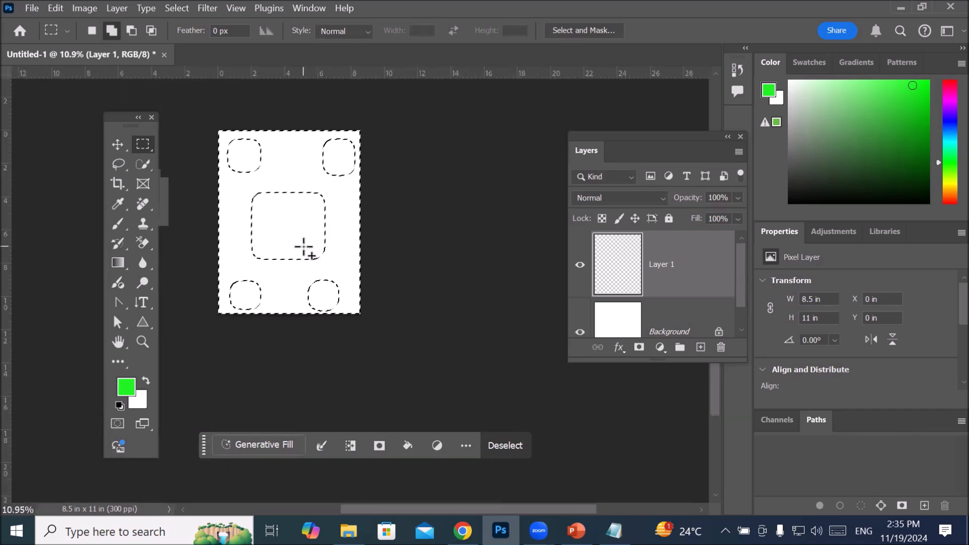
click(116, 224)
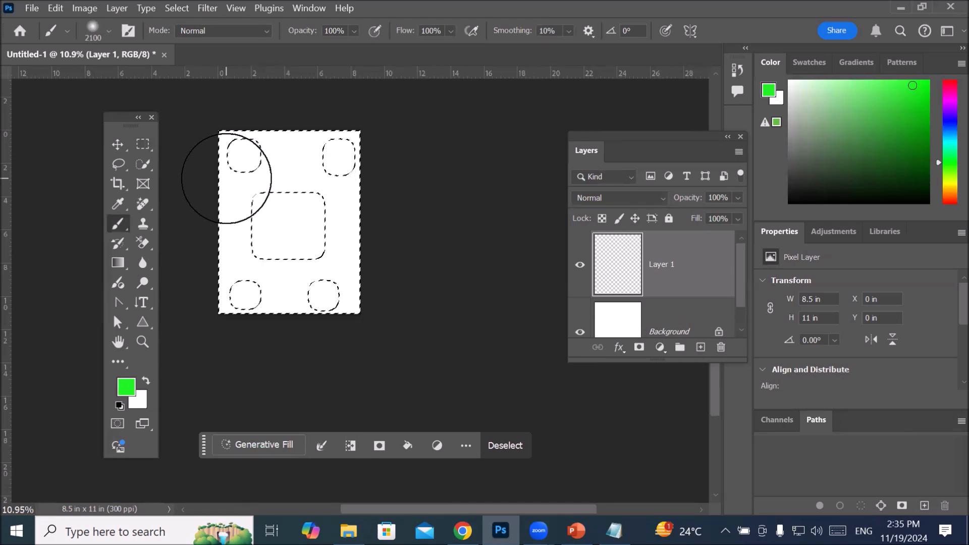
click(126, 387)
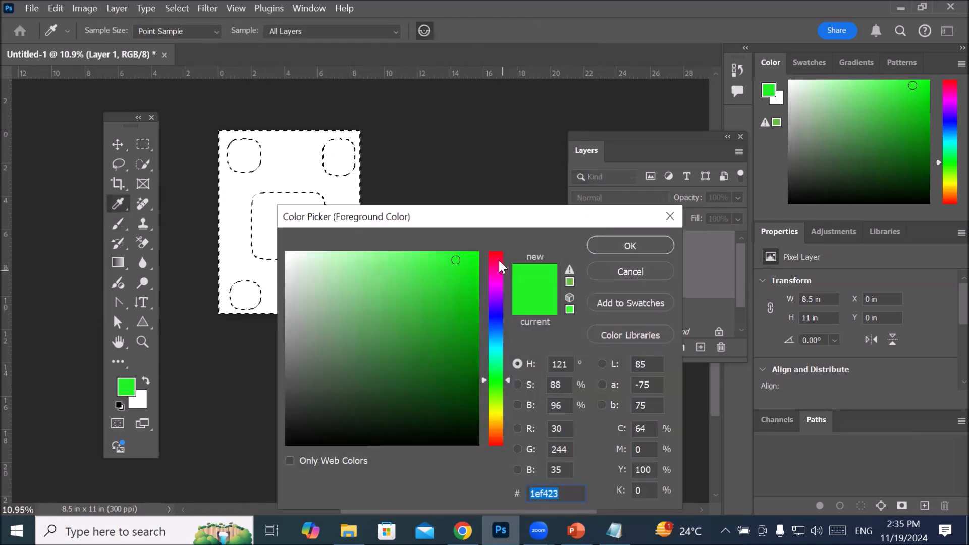
click(499, 260)
click(477, 254)
click(629, 243)
mouse_move(217, 183)
mouse_down()
mouse_move(296, 134)
mouse_move(363, 245)
mouse_move(254, 289)
mouse_move(269, 176)
mouse_move(311, 246)
mouse_move(186, 313)
mouse_move(301, 271)
mouse_move(253, 184)
mouse_move(204, 296)
mouse_move(348, 197)
mouse_move(239, 158)
mouse_move(230, 289)
mouse_move(350, 346)
mouse_move(378, 329)
mouse_up()
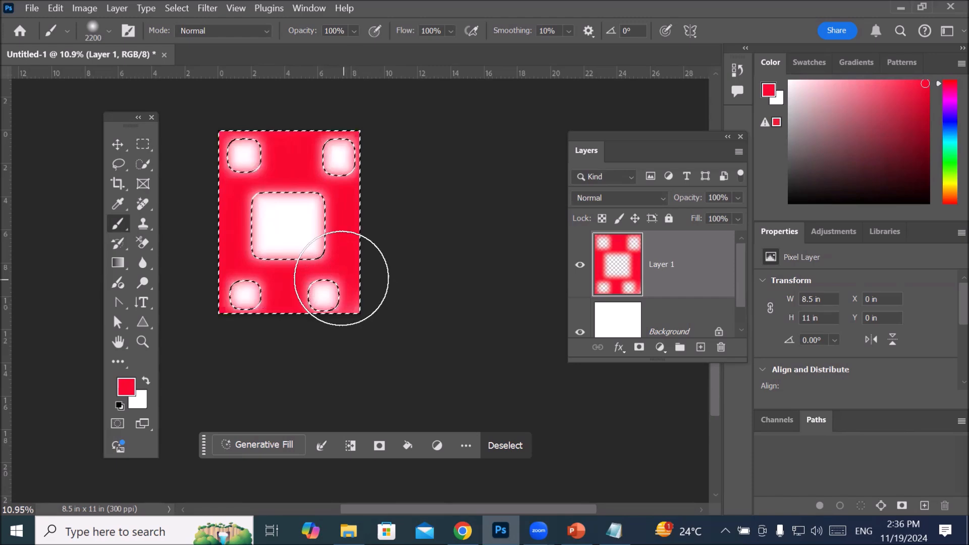
Step: Switch to the Rectangular Marquee and invert the selection so only the five feathered squares are selected
scroll(336, 249, up, 5)
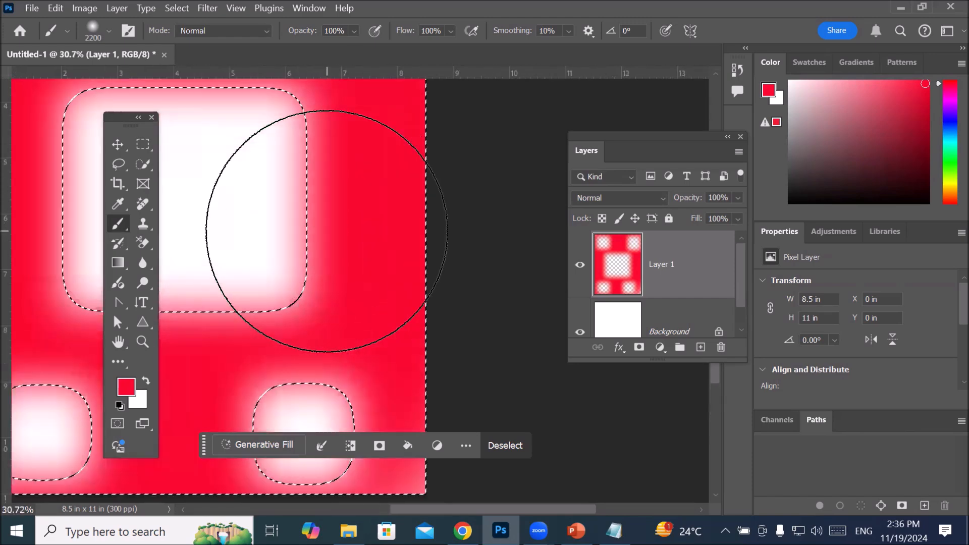
scroll(327, 230, up, 2)
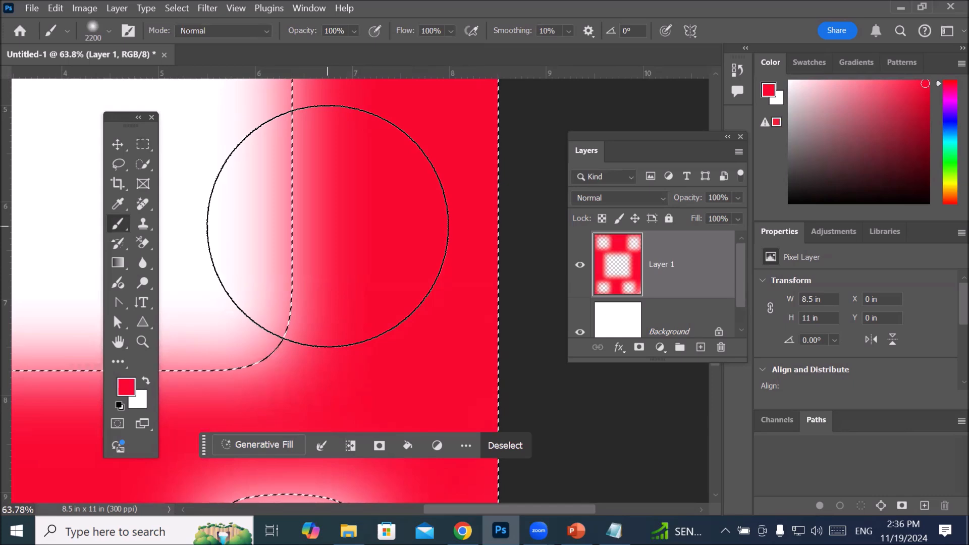
scroll(328, 226, up, 1)
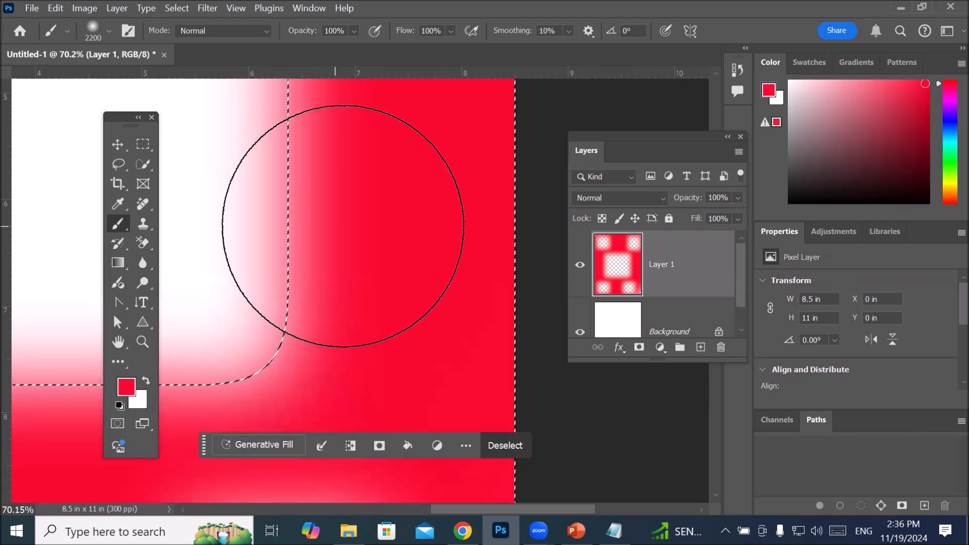
scroll(327, 226, down, 5)
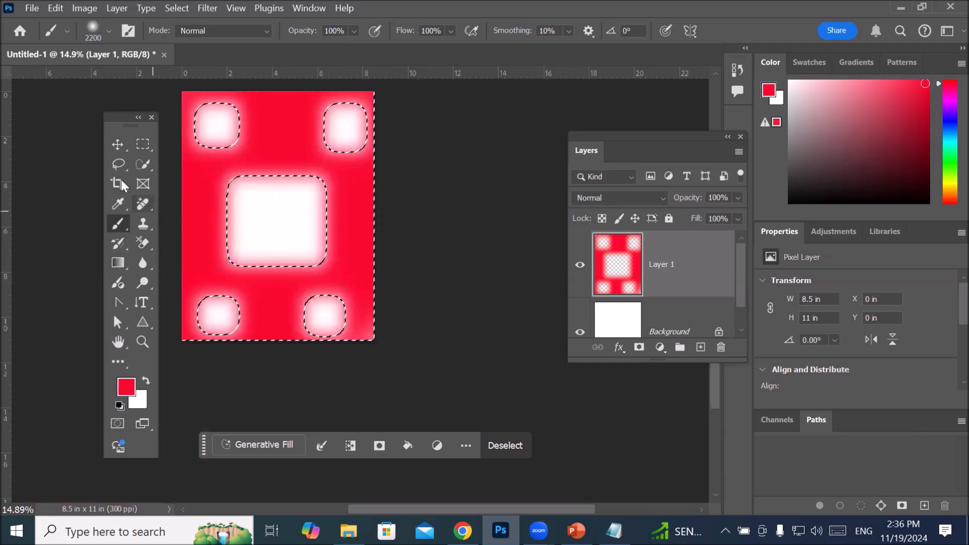
click(142, 141)
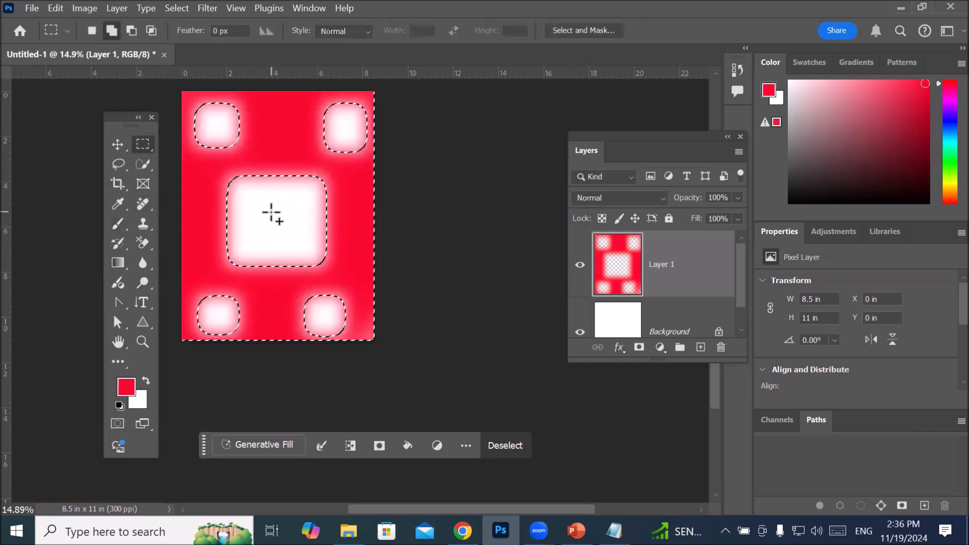
right_click(271, 214)
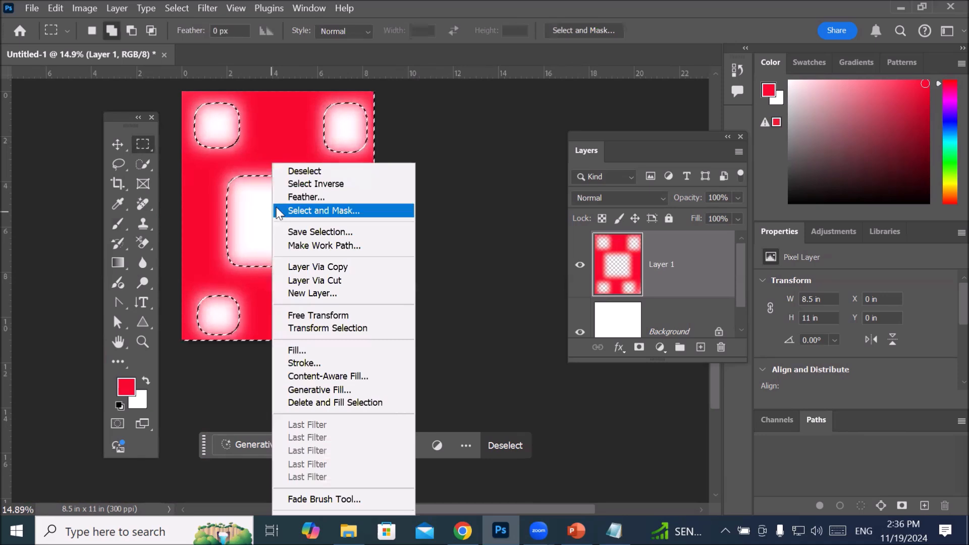
click(305, 184)
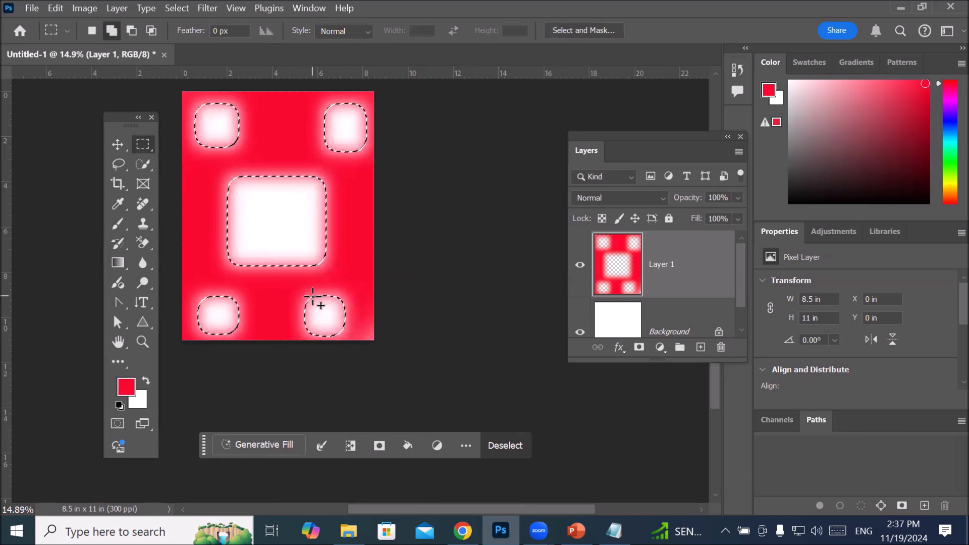
Step: Set the foreground color to blue and paint all five feathered squares on Layer 1 with the 2200 px Brush
click(126, 387)
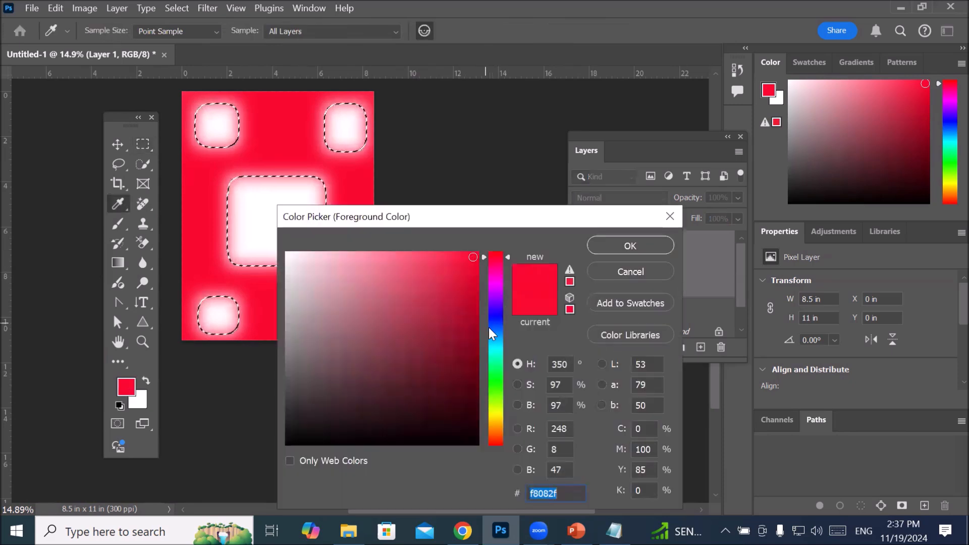
click(495, 320)
click(459, 270)
click(629, 247)
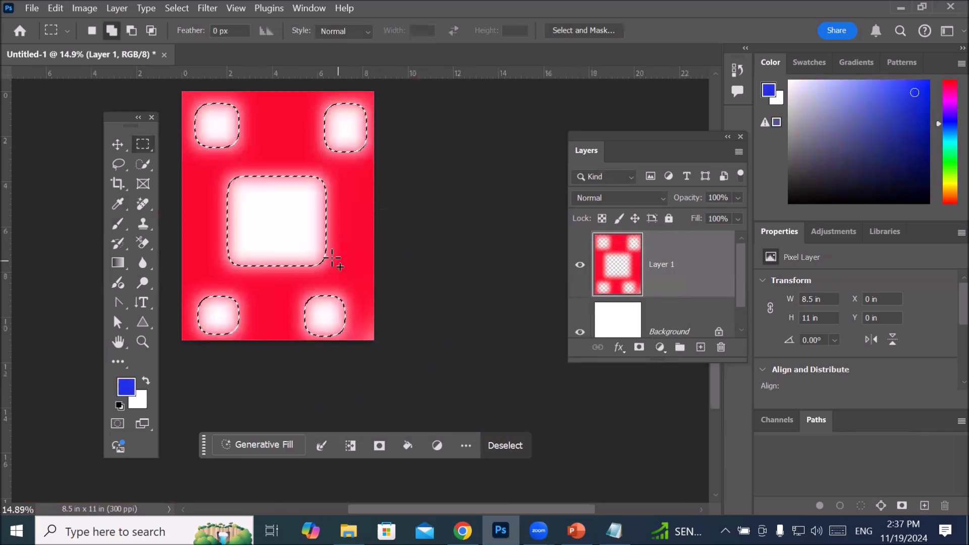
click(117, 222)
mouse_move(248, 239)
mouse_down()
mouse_move(218, 120)
mouse_move(314, 168)
mouse_move(234, 247)
mouse_move(280, 140)
mouse_move(338, 217)
mouse_move(174, 321)
mouse_move(215, 291)
mouse_move(355, 297)
mouse_move(336, 245)
mouse_move(335, 111)
mouse_move(209, 146)
mouse_move(281, 265)
mouse_move(346, 303)
mouse_move(188, 195)
mouse_move(383, 182)
mouse_move(276, 314)
mouse_move(287, 133)
mouse_move(394, 251)
mouse_up()
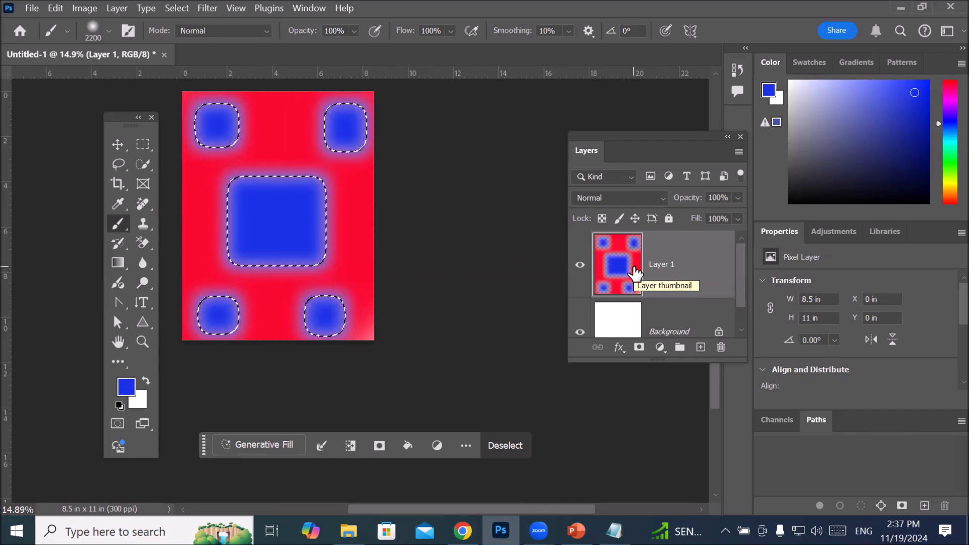
Step: Delete the red and blue painted Layer 1 and clear the selection
click(171, 9)
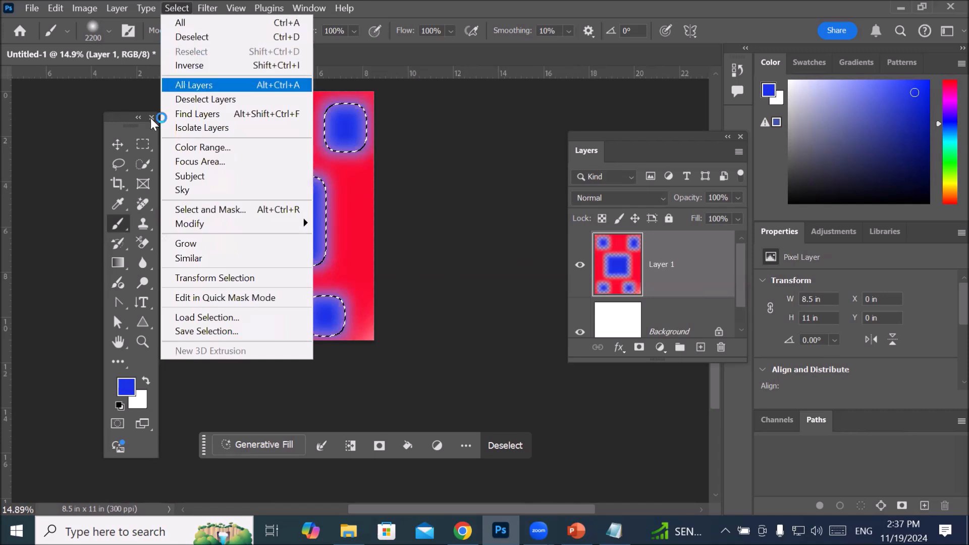
click(115, 229)
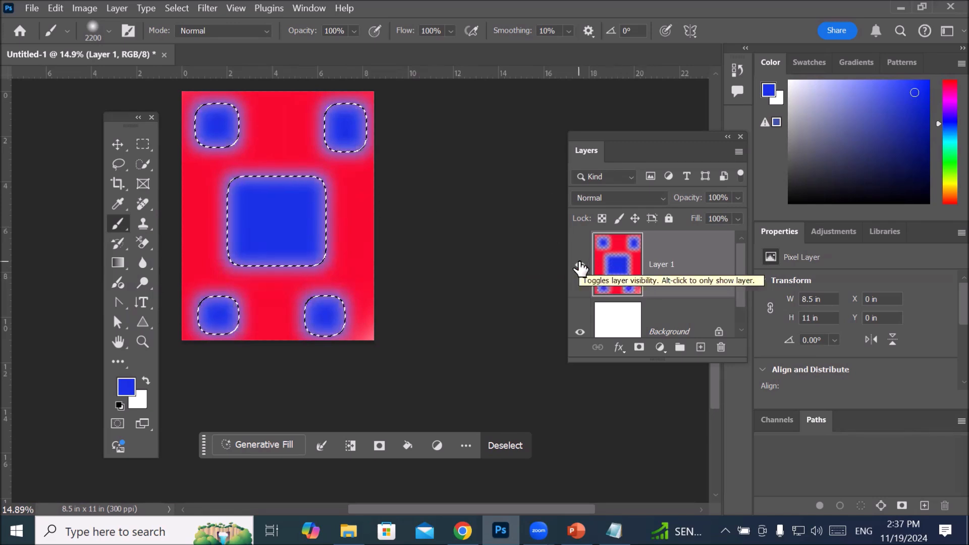
click(721, 348)
click(456, 218)
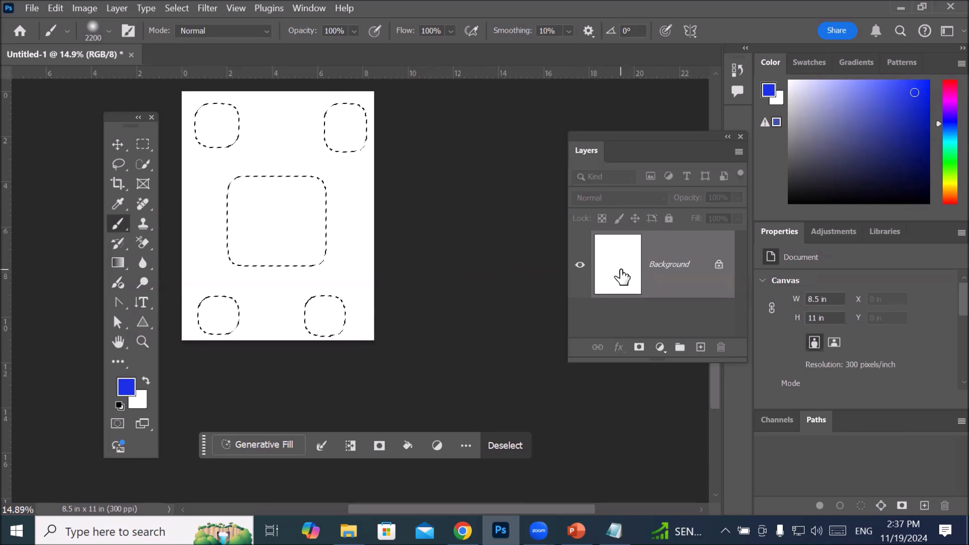
key(ctrl+d)
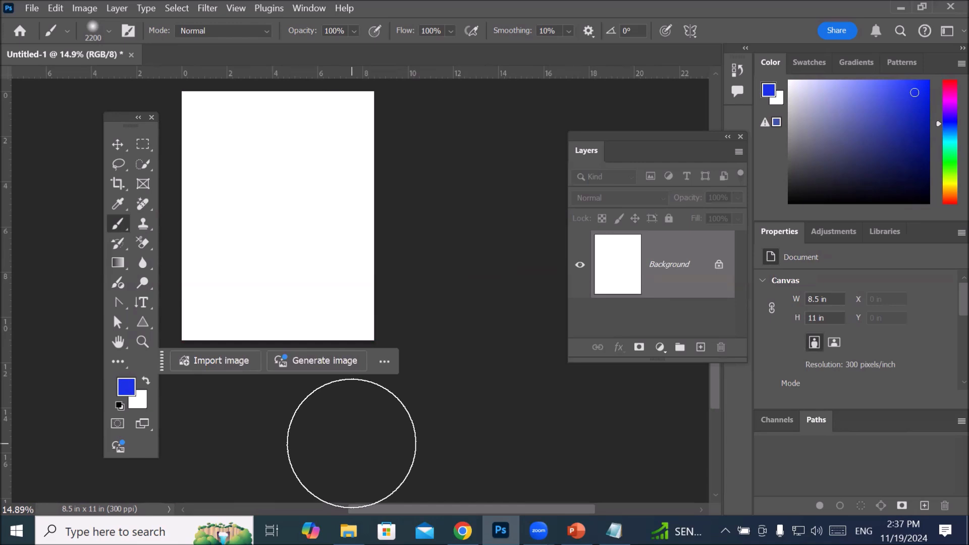
Step: Fill the Background layer with the blue foreground color, reset to the default colors and refill it with black
key(alt+BackSpace)
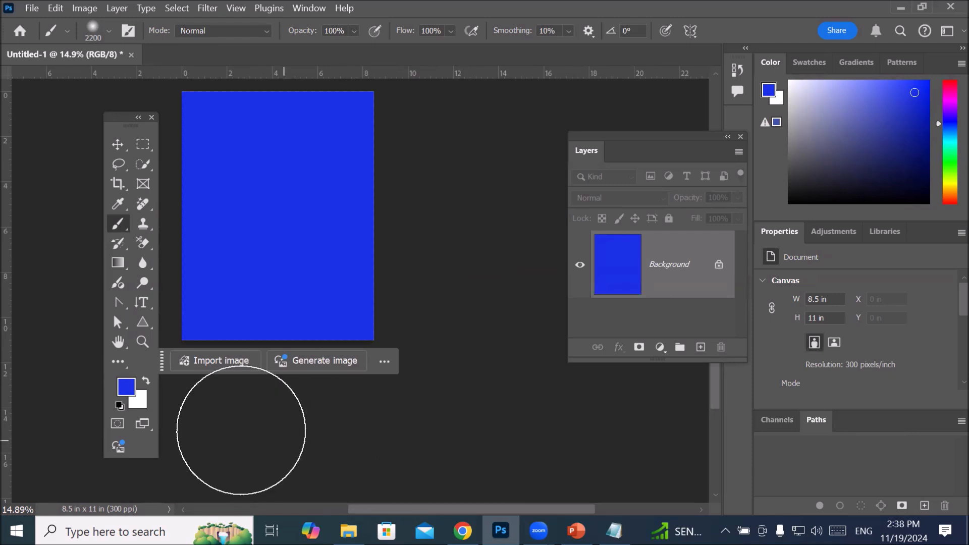
click(119, 406)
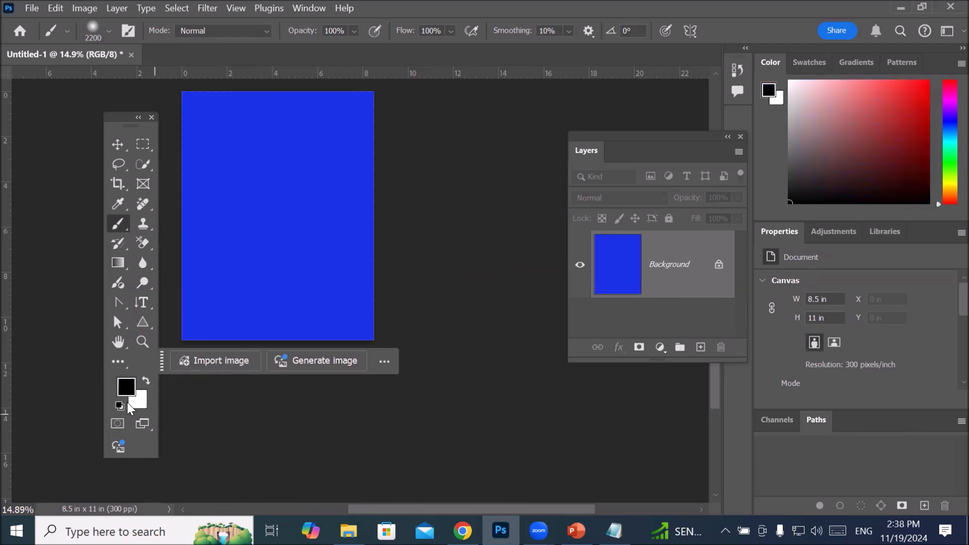
key(alt+BackSpace)
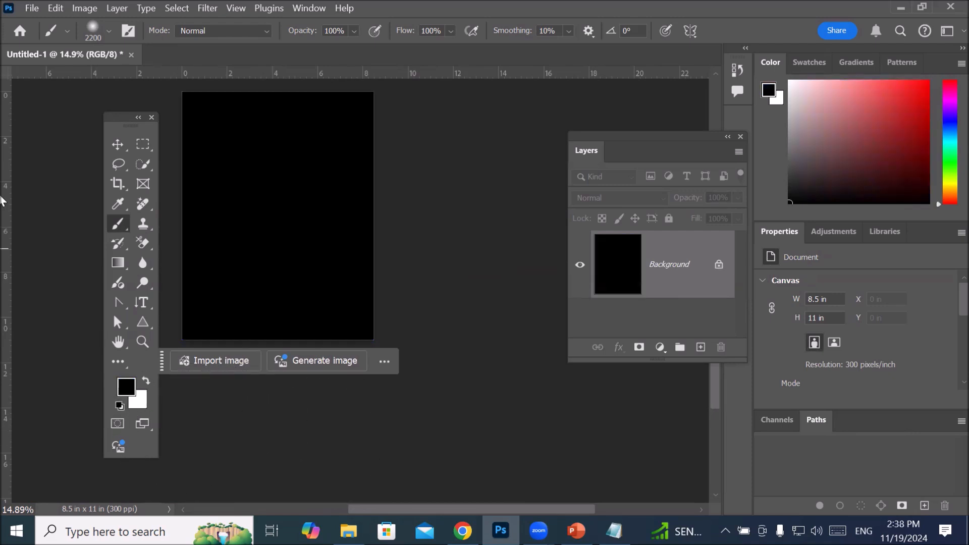
Step: Switch to the Elliptical Marquee Tool for selecting on the black page
scroll(95, 97, up, 4)
scroll(111, 95, down, 3)
scroll(117, 101, up, 4)
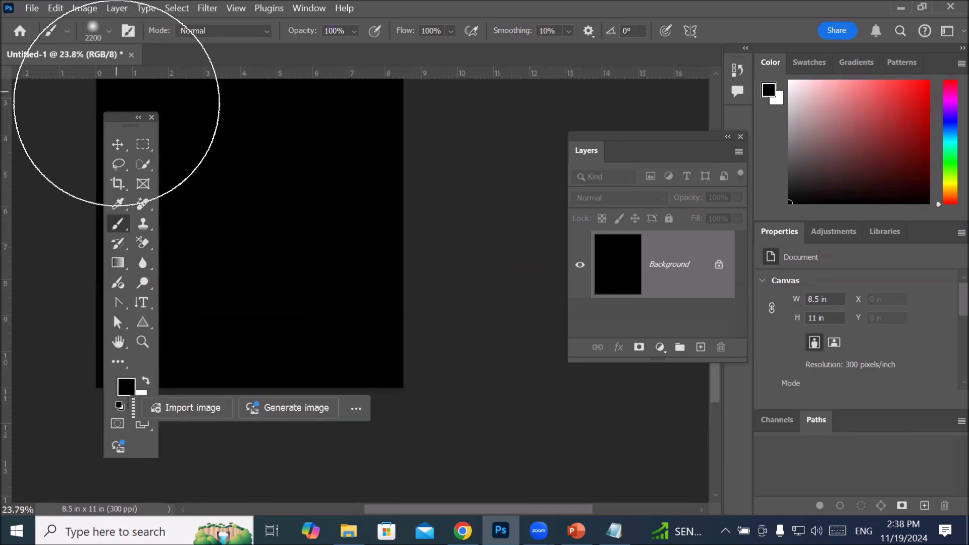
scroll(116, 103, up, 2)
drag(215, 169, 314, 335)
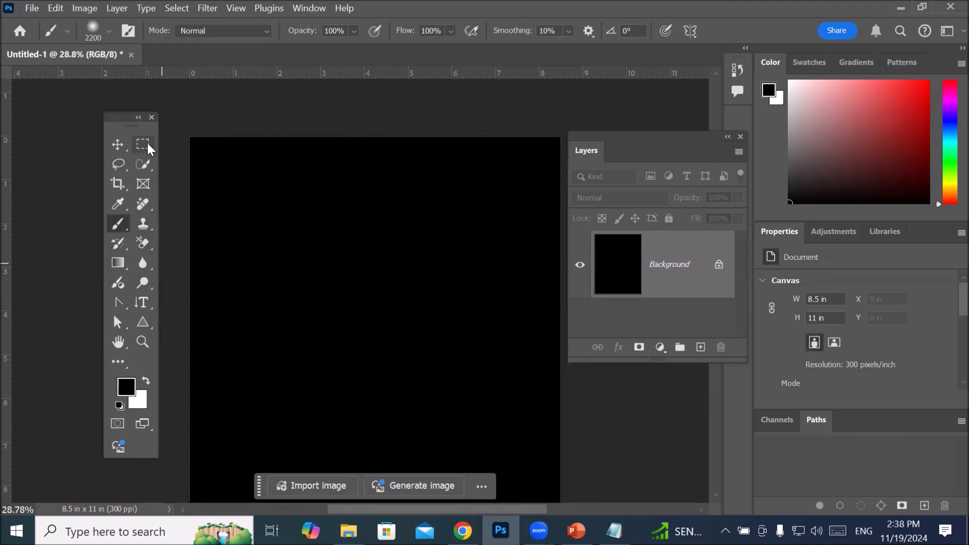
click(147, 144)
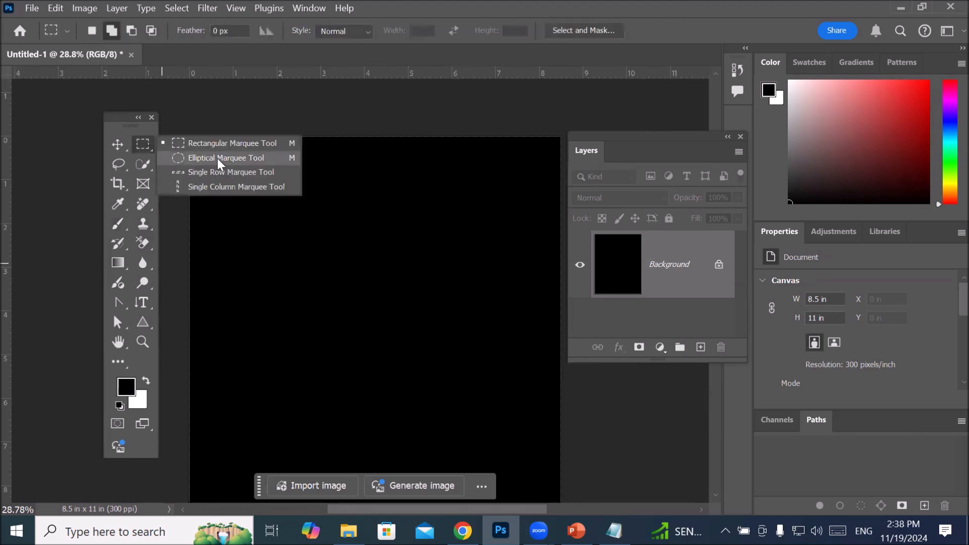
click(217, 158)
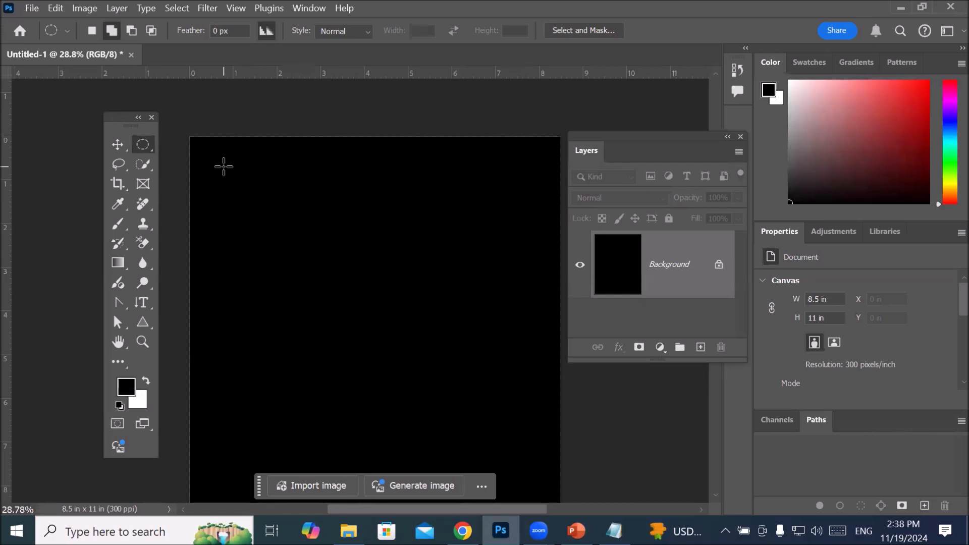
Step: Draw a circular selection about 2.5 in across near the black page's upper-left corner and feather it by 100 pixels
drag(223, 167, 381, 273)
key(shift)
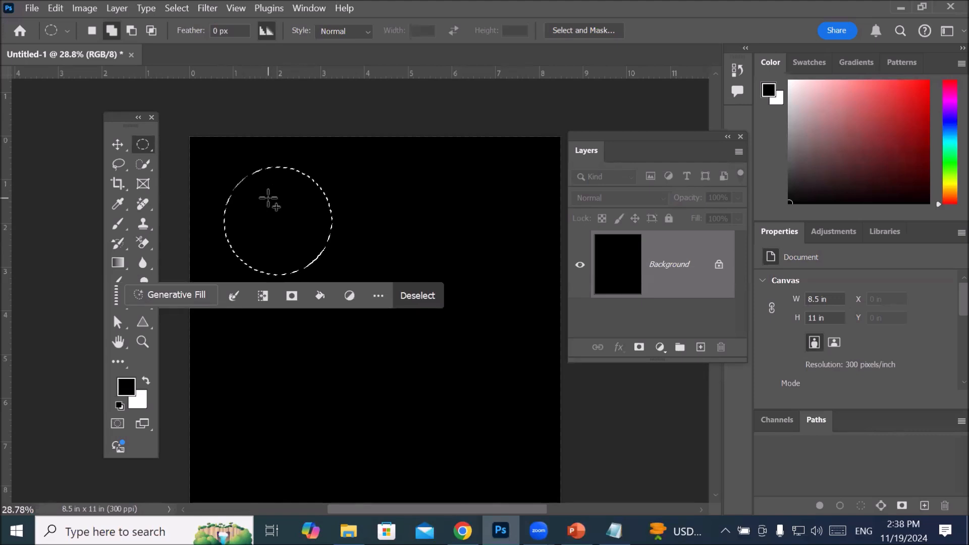
right_click(271, 213)
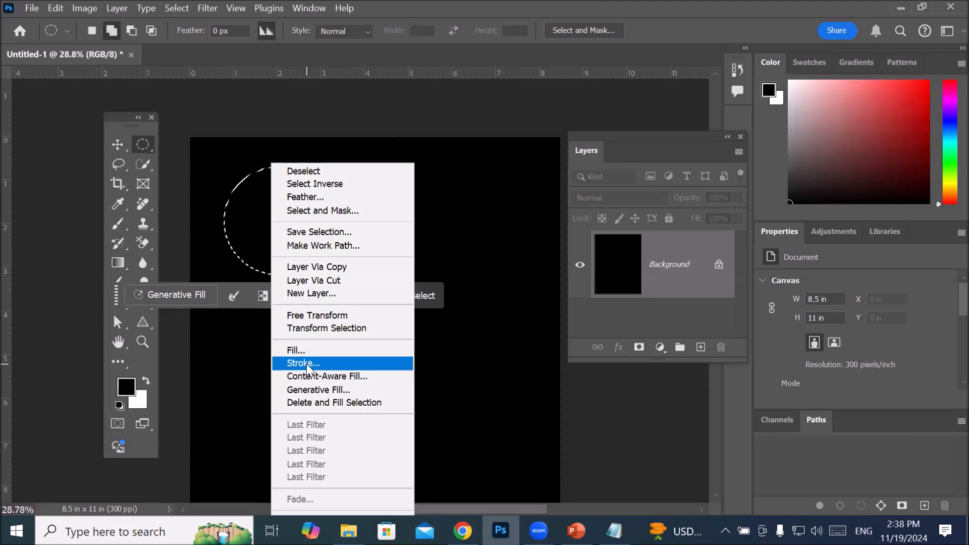
click(341, 200)
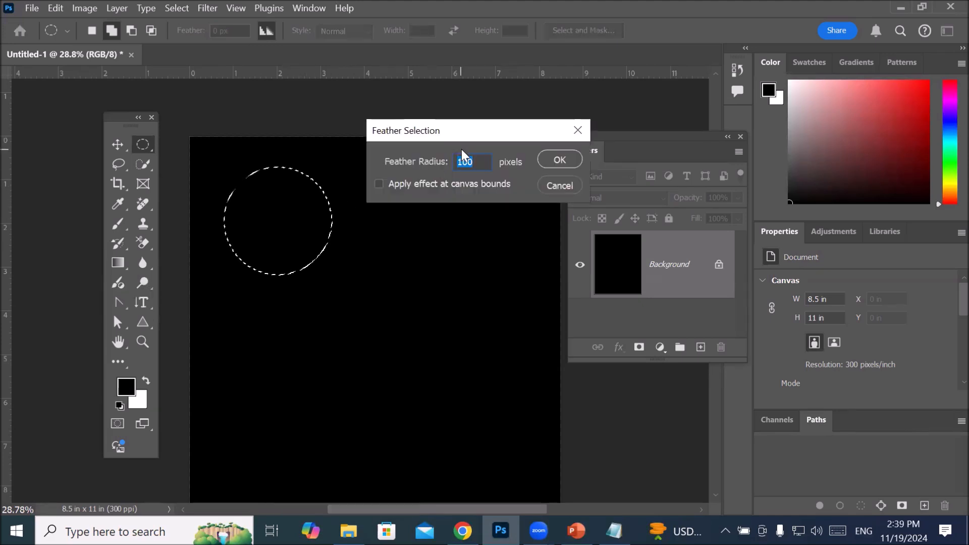
click(558, 156)
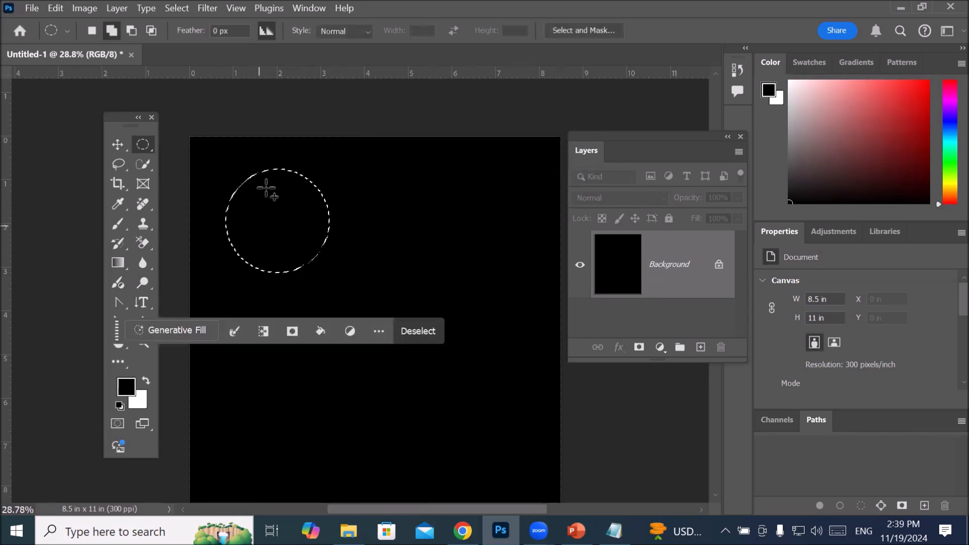
Step: Fill the feathered circle on the Background layer with the near-white color fbfbf7 at 100% opacity in Normal mode
right_click(268, 219)
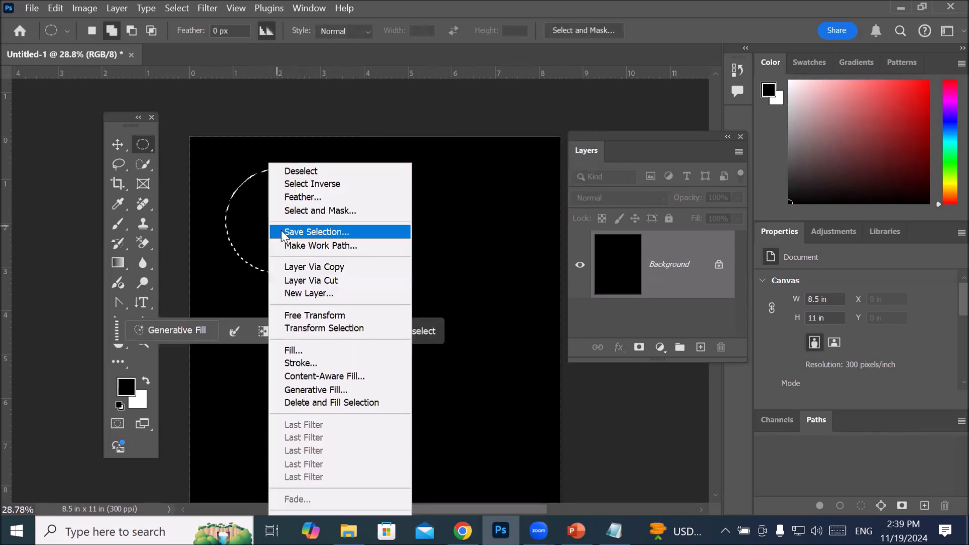
click(324, 351)
drag(289, 118, 427, 133)
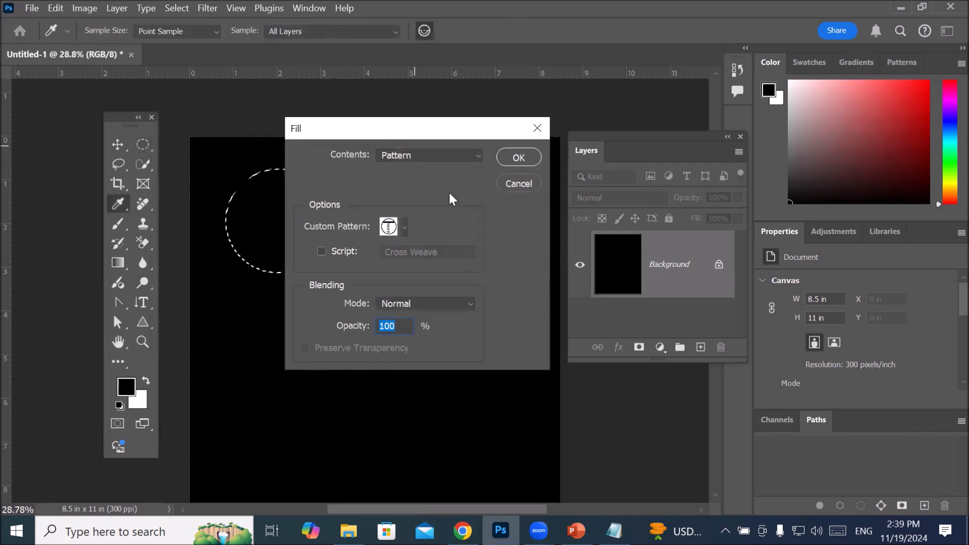
click(470, 161)
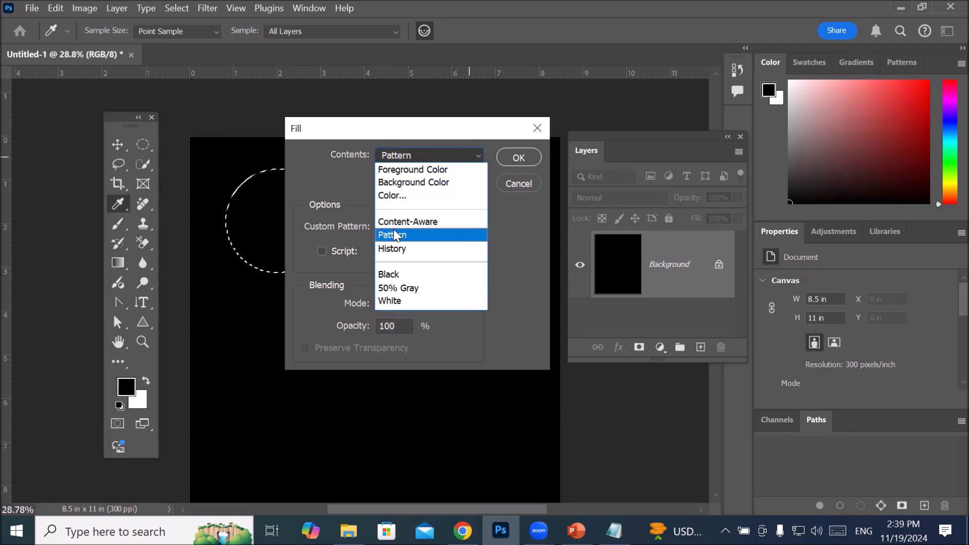
click(399, 194)
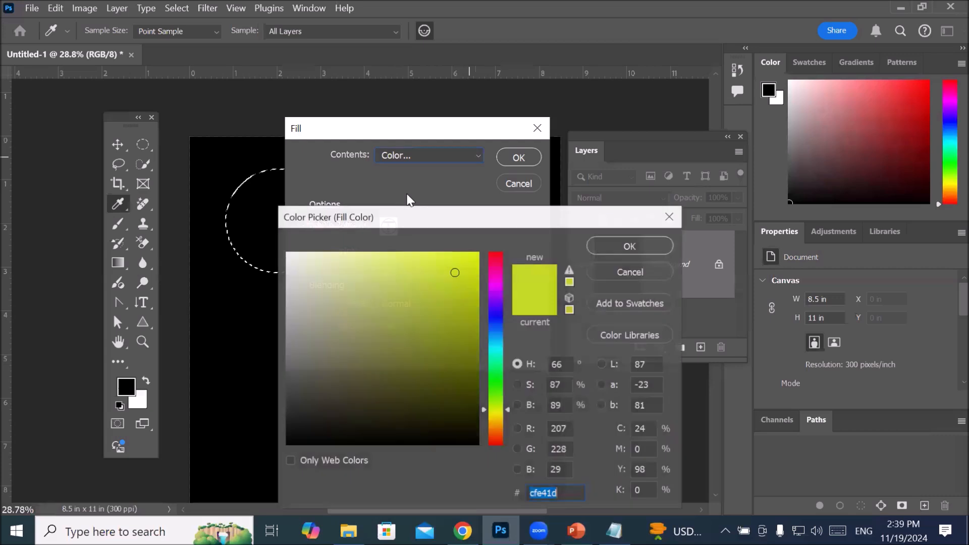
click(289, 255)
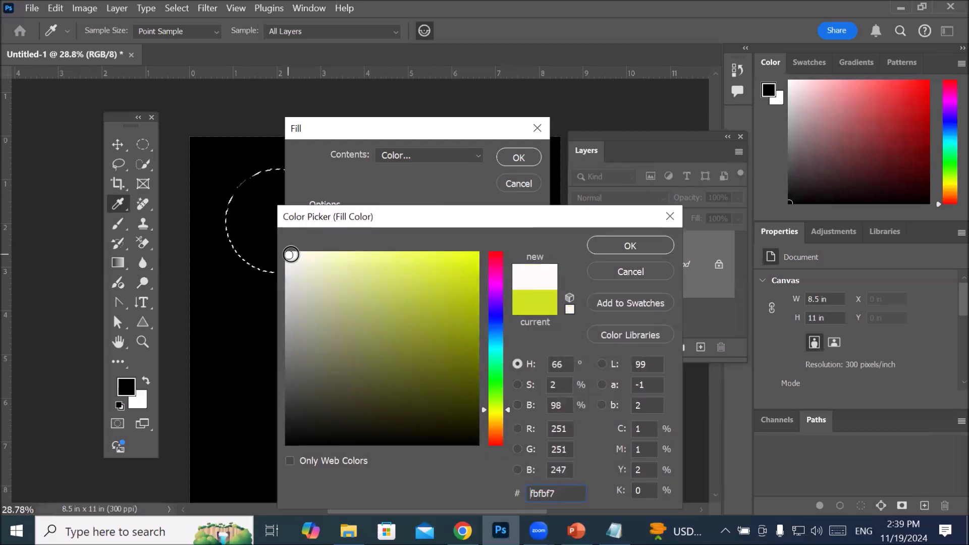
click(611, 244)
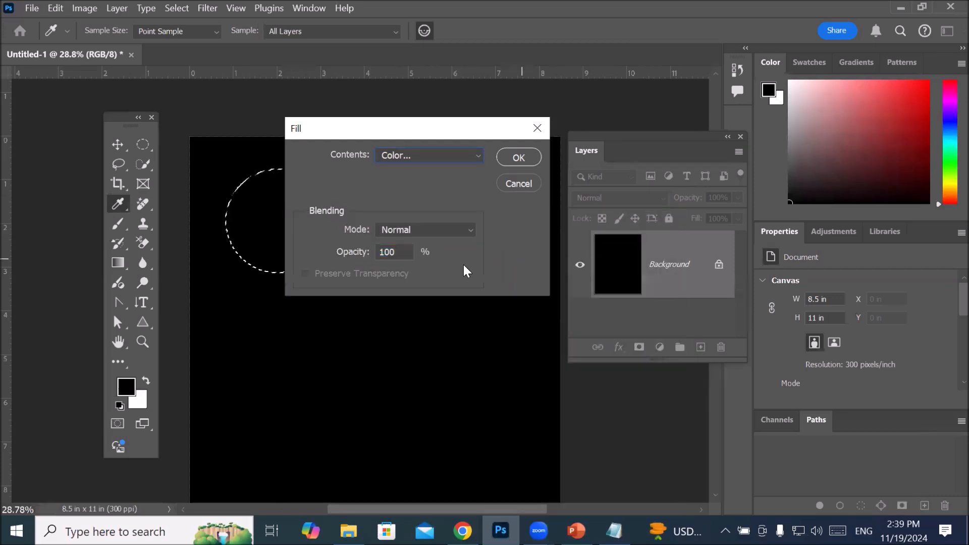
click(521, 155)
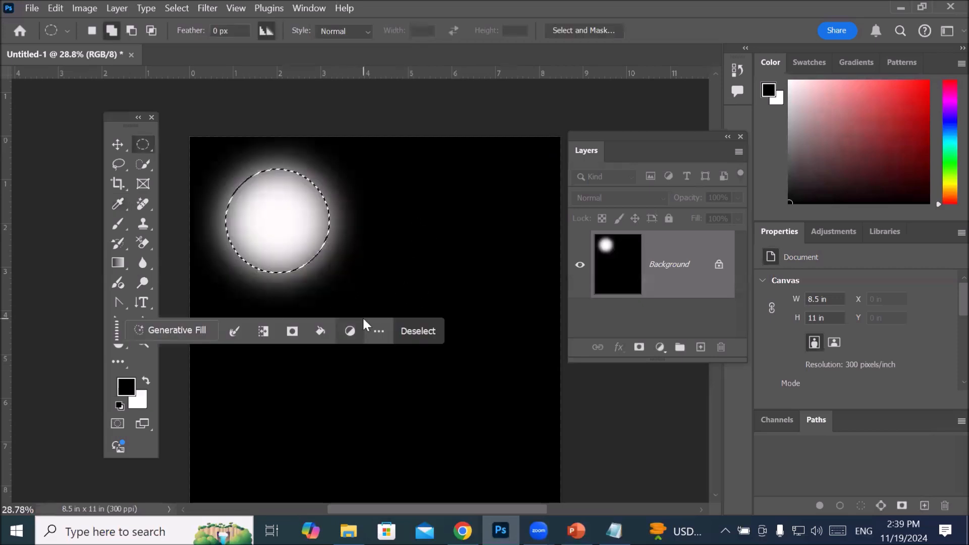
Step: Start a Stroke on the feathered circle selection and set its color to yellow f5d627
scroll(346, 210, up, 5)
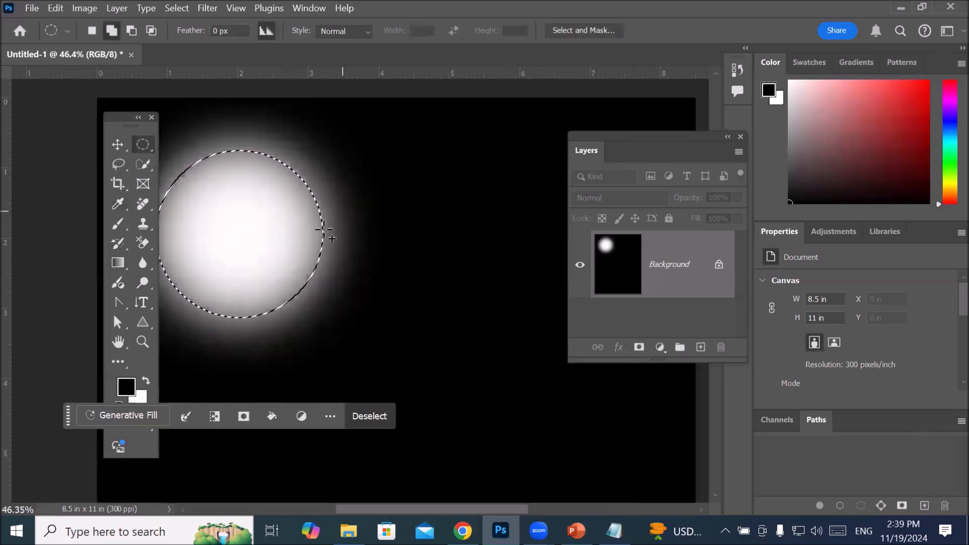
scroll(313, 246, up, 3)
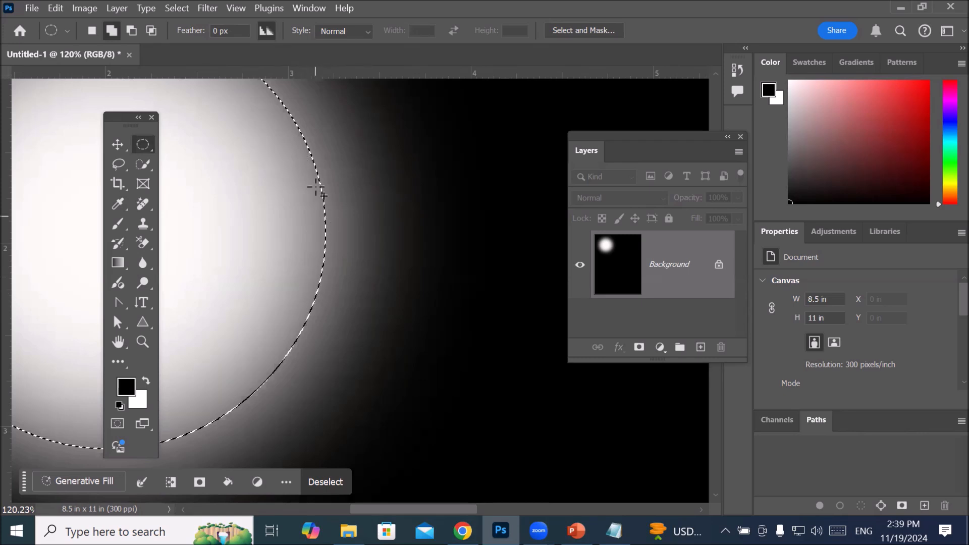
scroll(316, 254, down, 5)
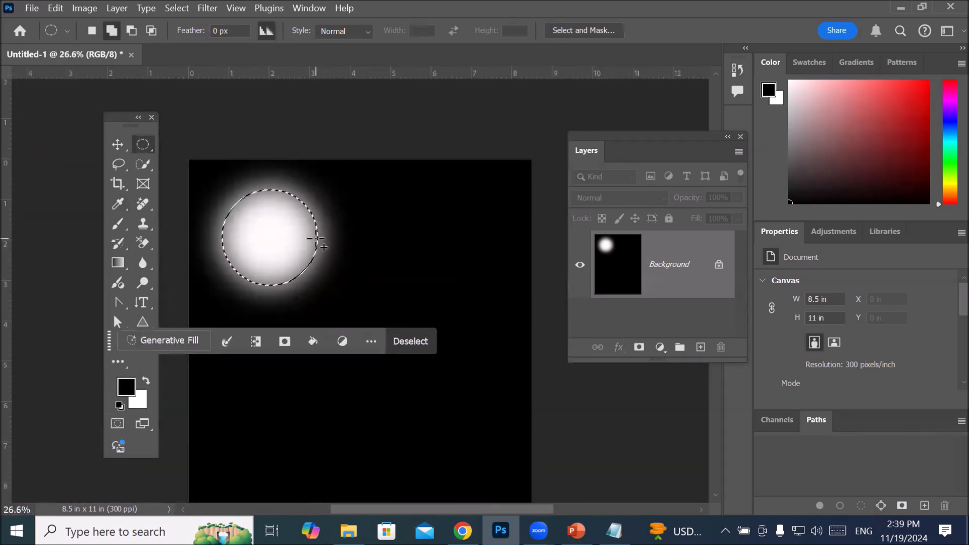
right_click(278, 232)
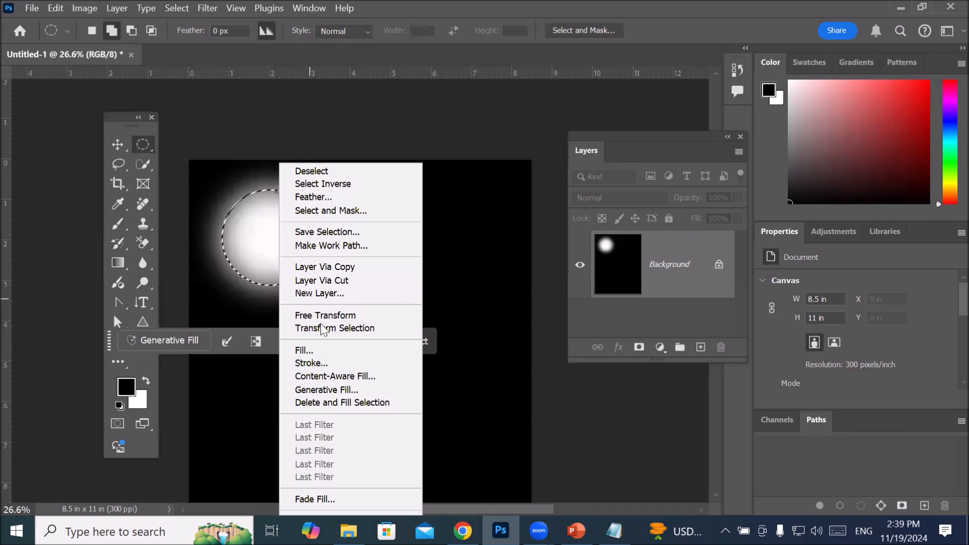
click(338, 359)
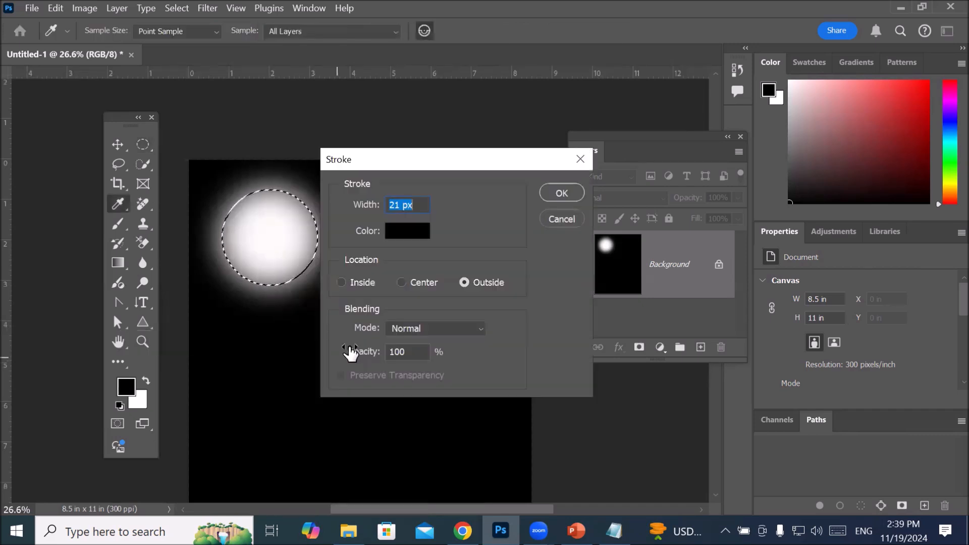
click(415, 233)
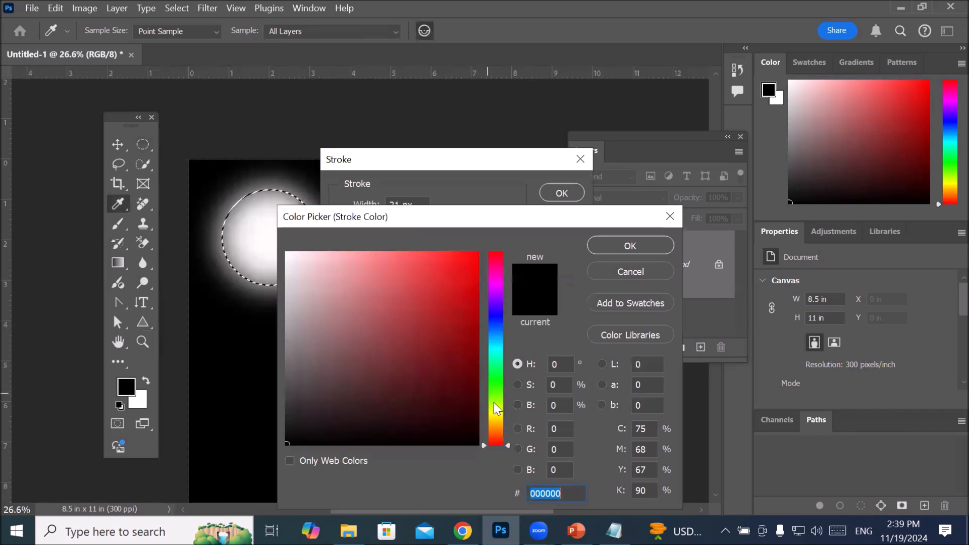
click(495, 418)
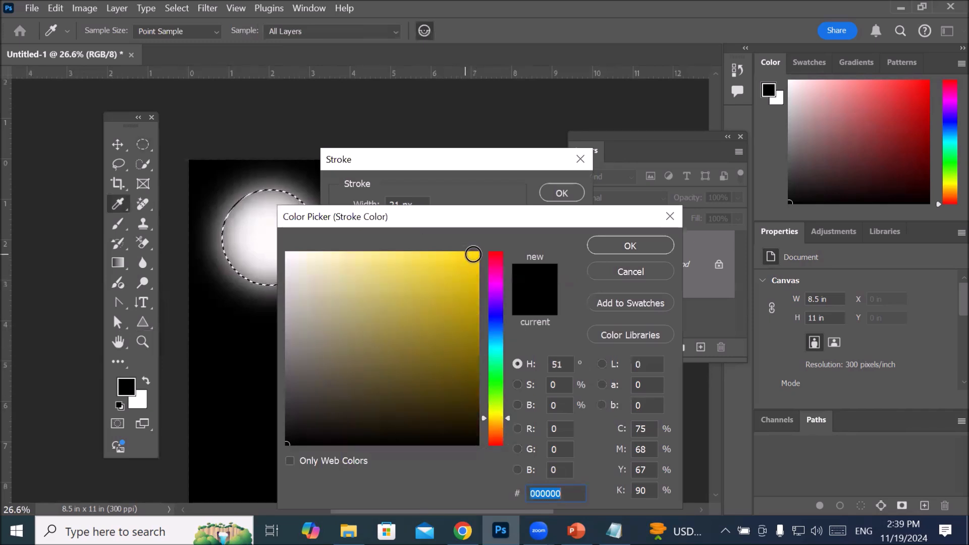
click(448, 260)
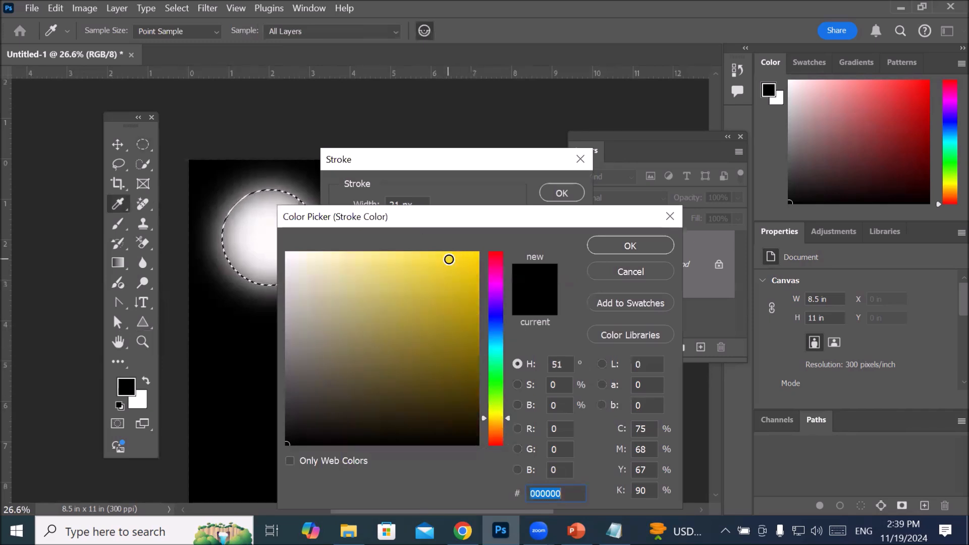
click(605, 244)
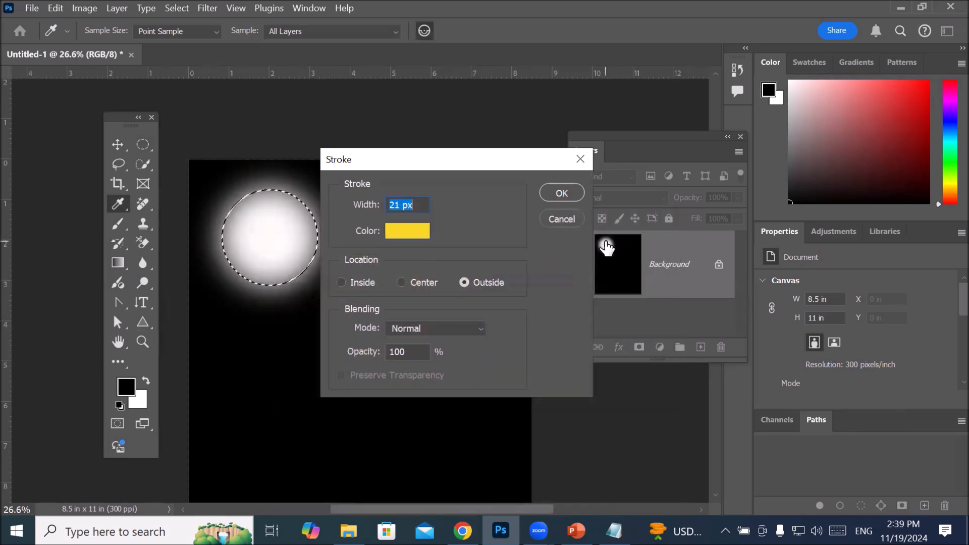
Step: Set the stroke width to 25 px and its location to Outside, and apply the stroke to the glowing circle
click(417, 210)
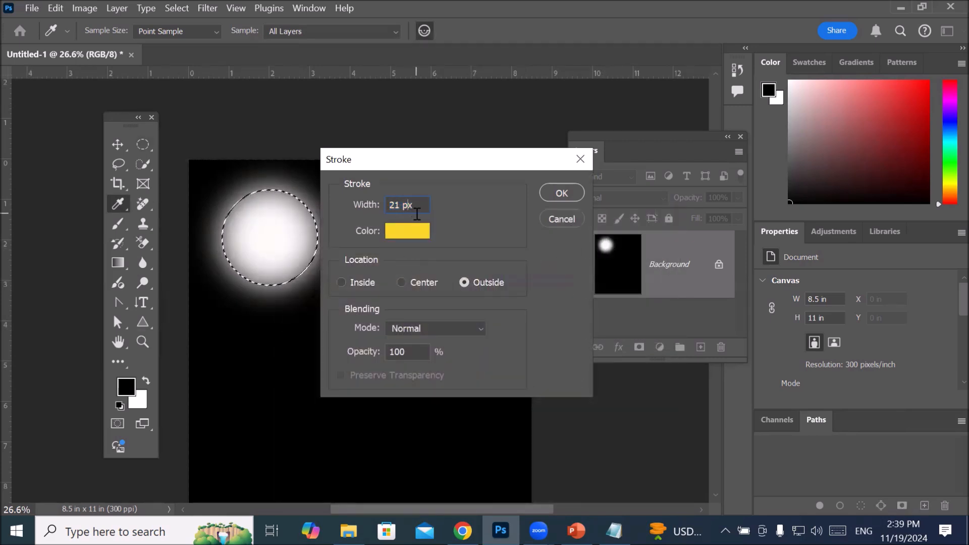
key(Up)
key(Up)
key(Up)
key(Up)
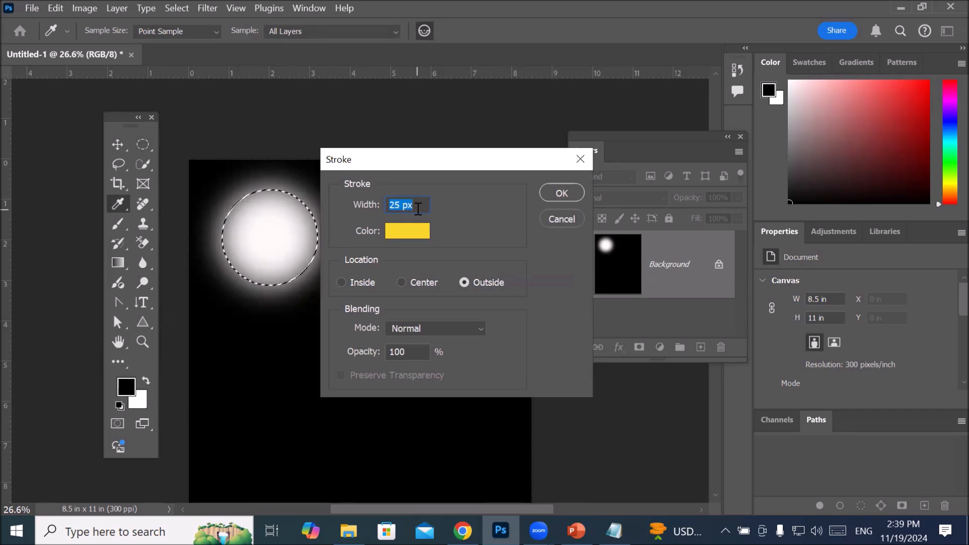
click(359, 282)
click(404, 283)
click(486, 281)
click(554, 195)
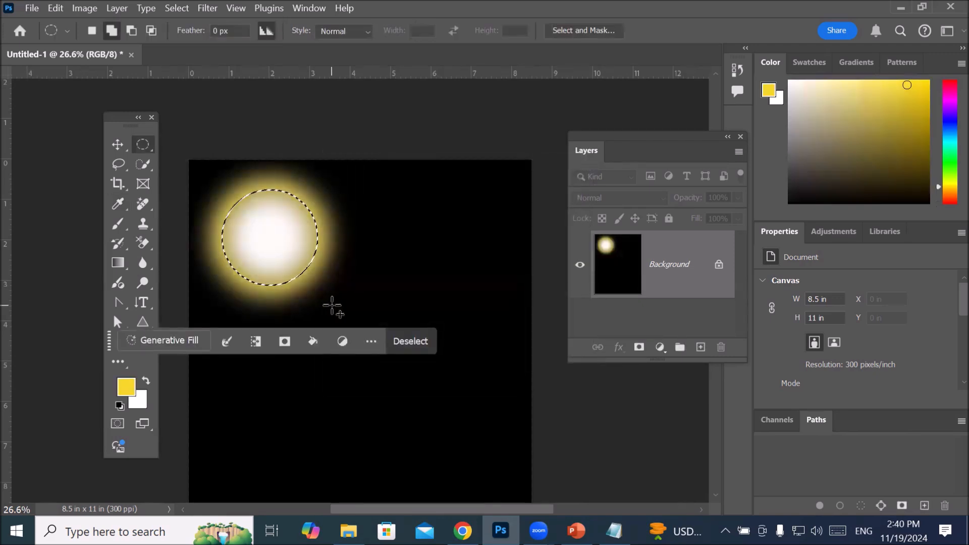
Step: Move the contextual task bar off the artwork to below the page and clear the circular selection
scroll(290, 275, up, 5)
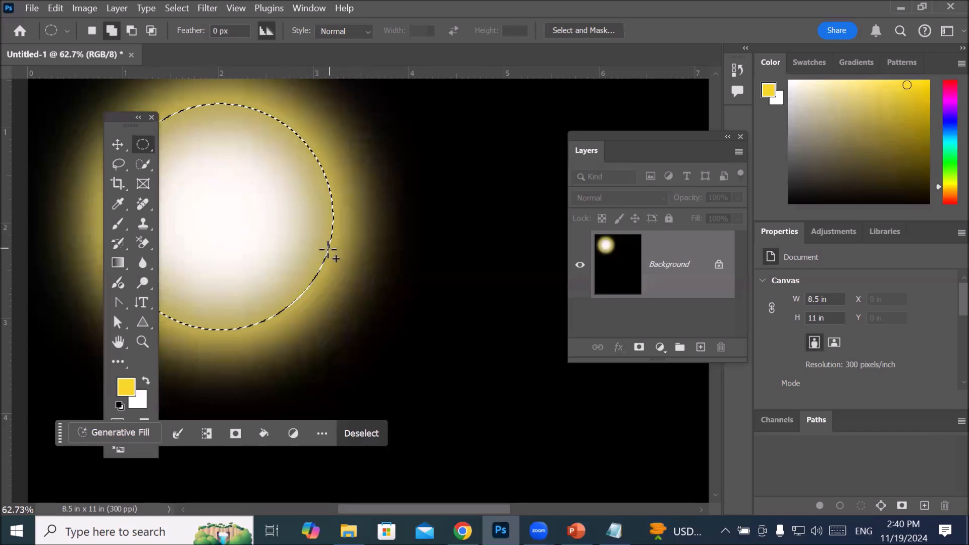
scroll(313, 255, up, 3)
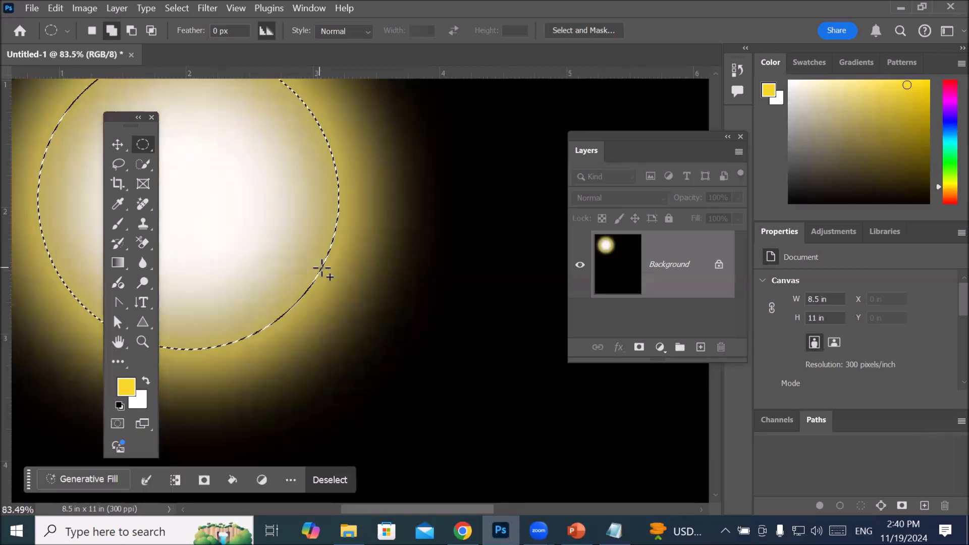
scroll(322, 269, up, 1)
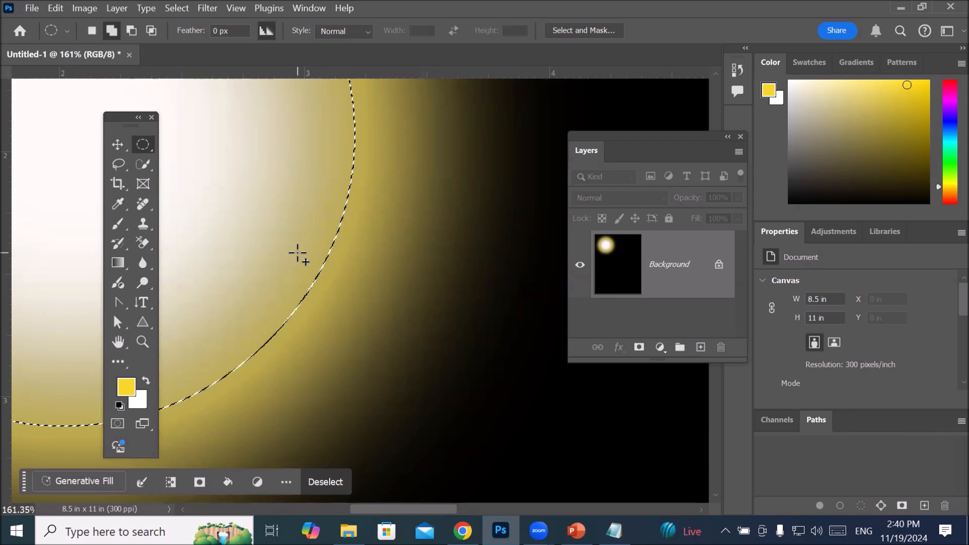
scroll(297, 254, down, 5)
scroll(293, 255, down, 6)
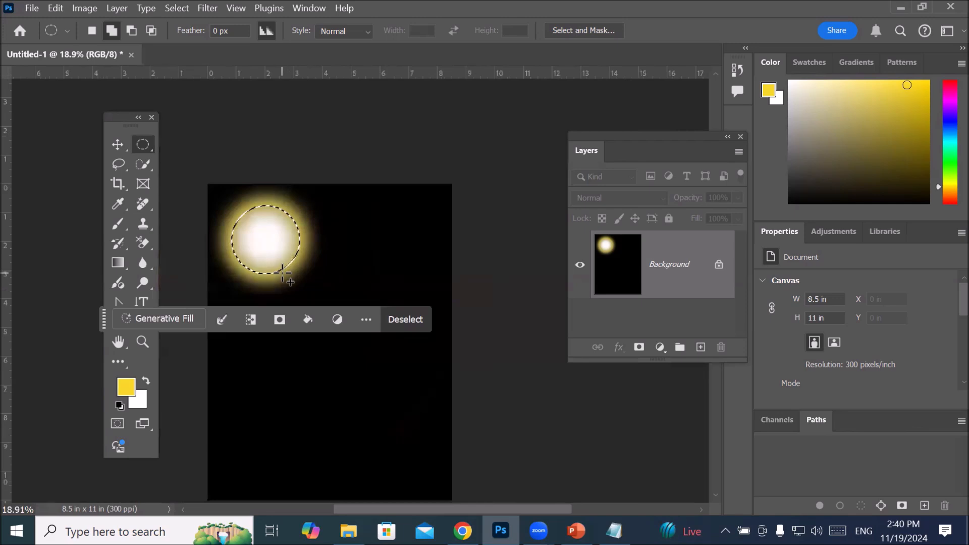
scroll(275, 251, down, 2)
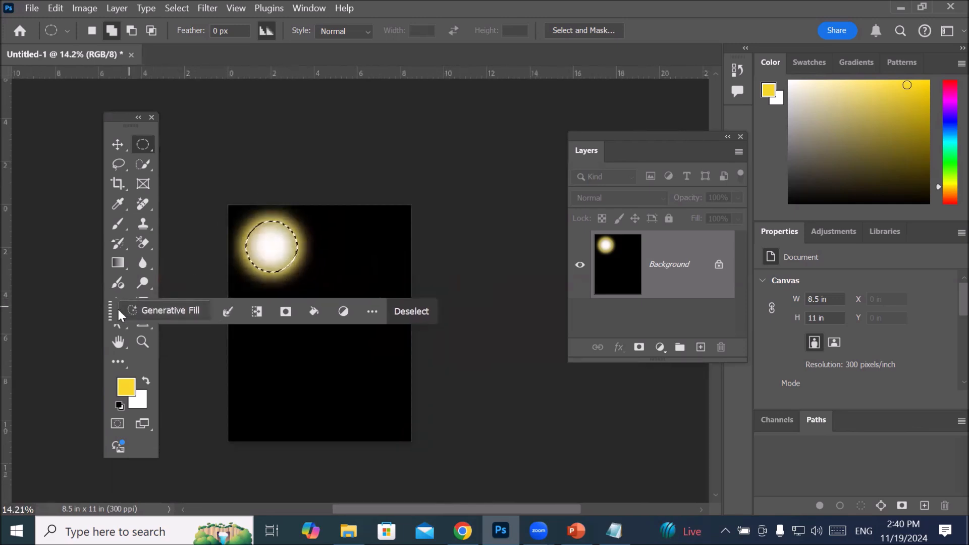
drag(110, 313, 235, 468)
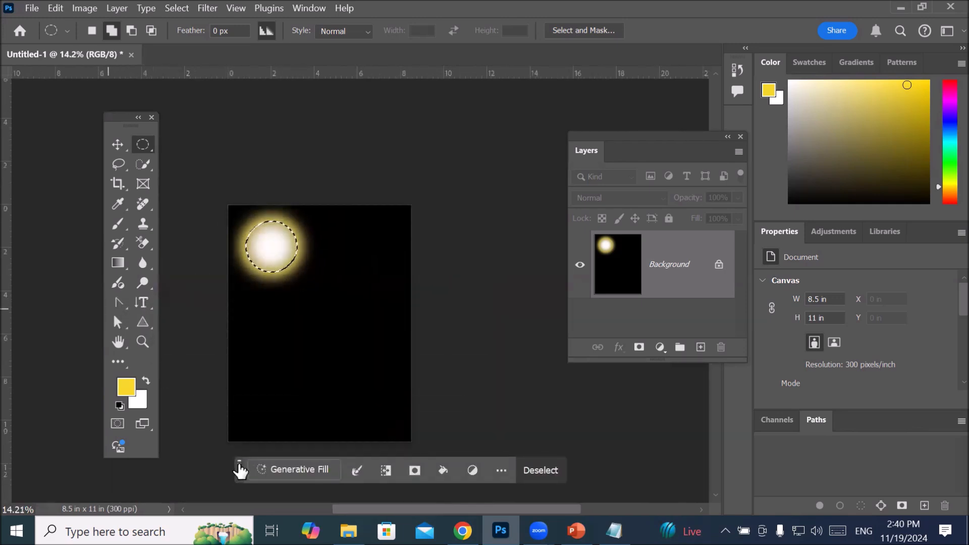
drag(316, 325, 346, 255)
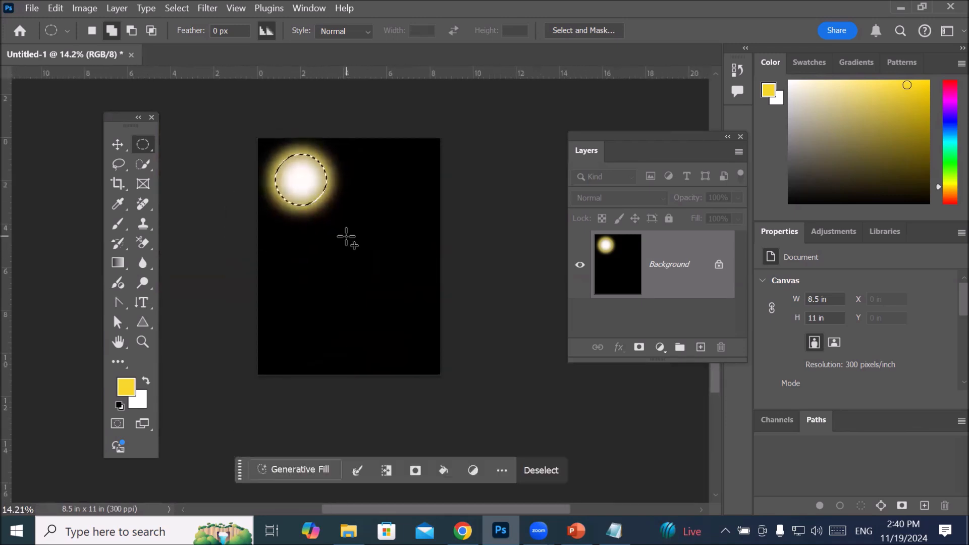
click(346, 236)
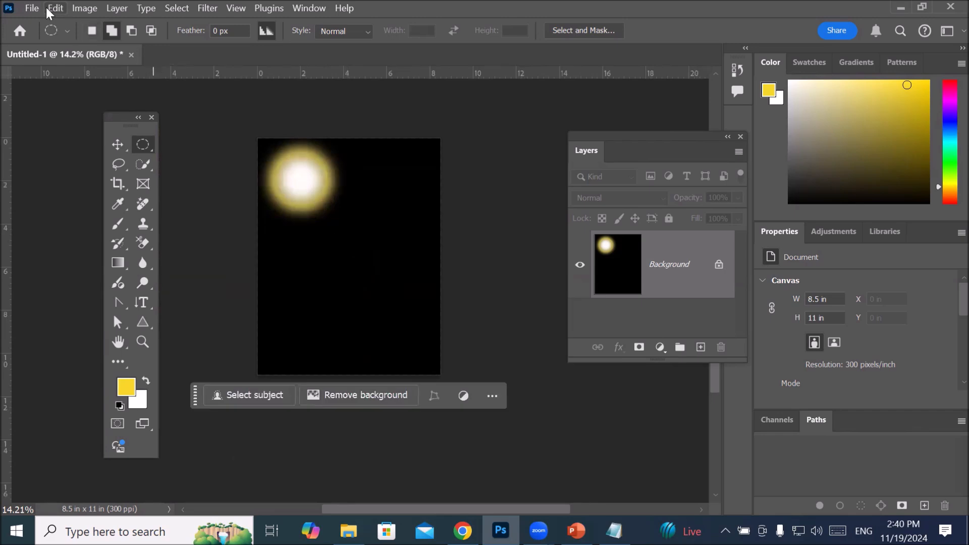
Step: Place the caroon1 image from the Transparent PNG folder as an embedded object in the document
click(32, 8)
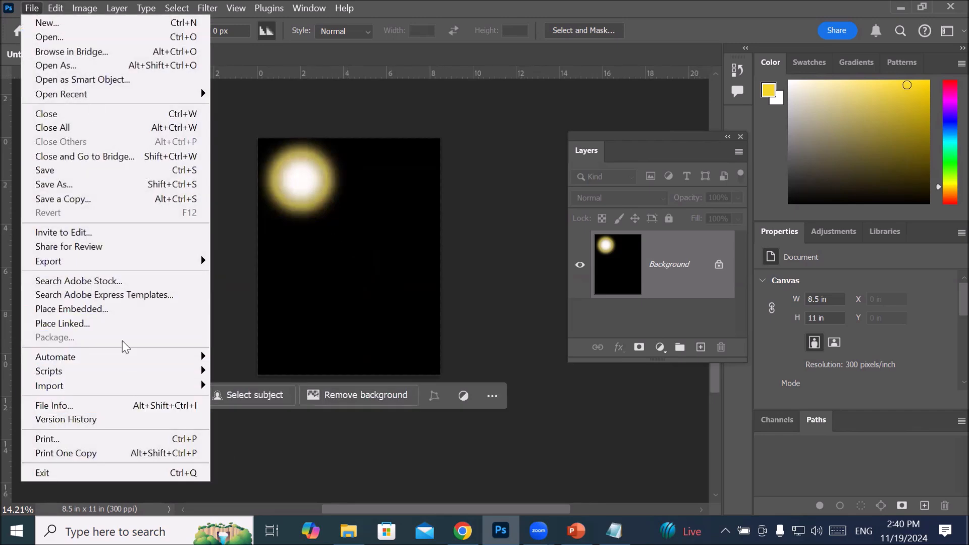
click(135, 308)
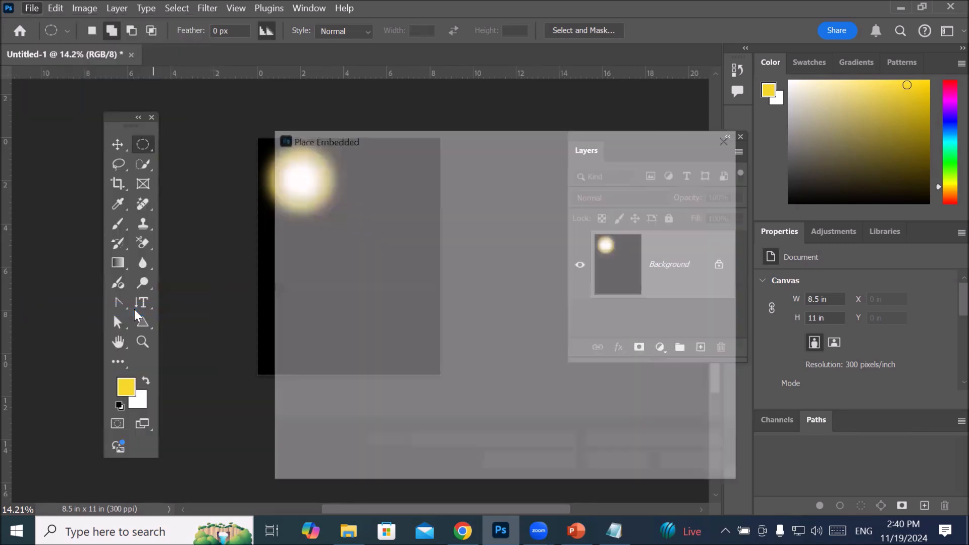
scroll(519, 277, down, 5)
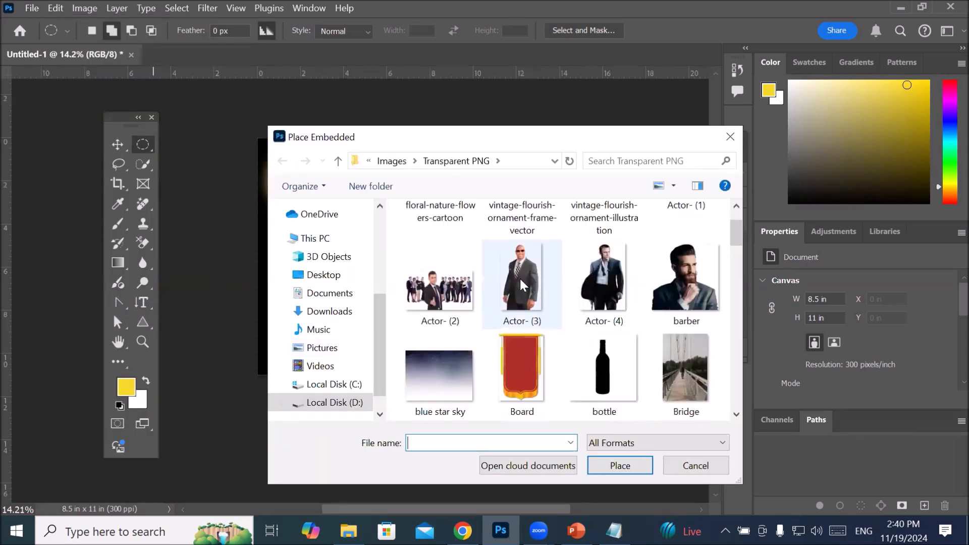
click(595, 277)
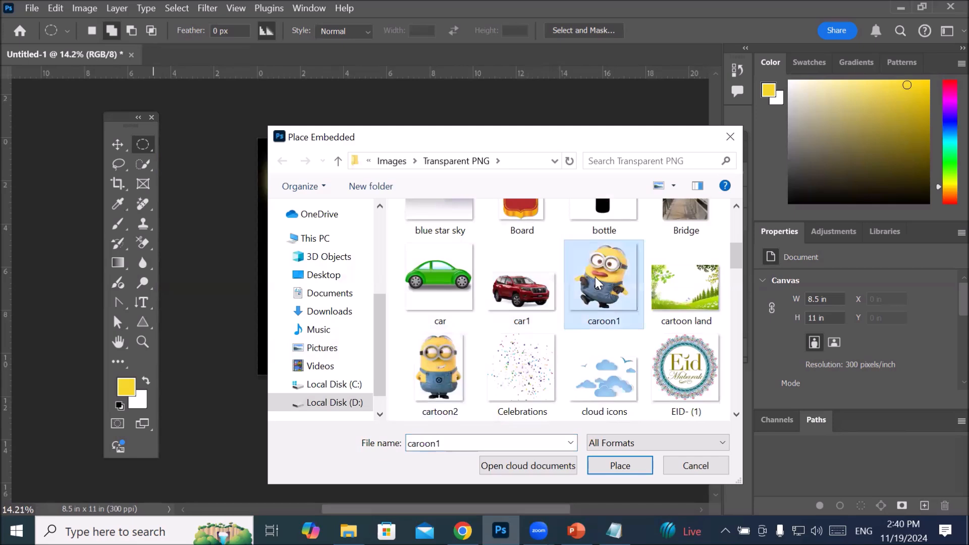
click(625, 465)
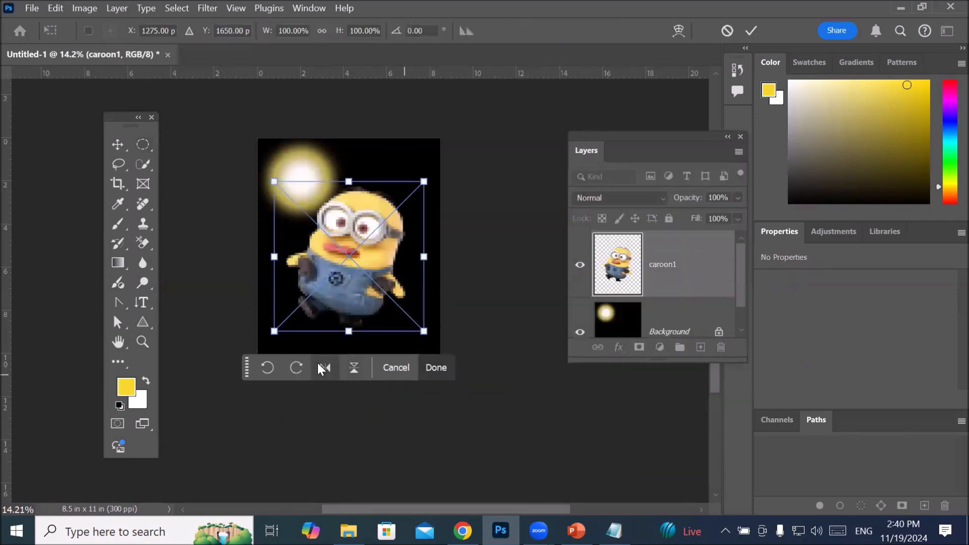
Step: Scale the placed caroon1 image to about 51% width and 57% height, position it in the page's lower-right area, and commit the transform
drag(246, 369, 240, 443)
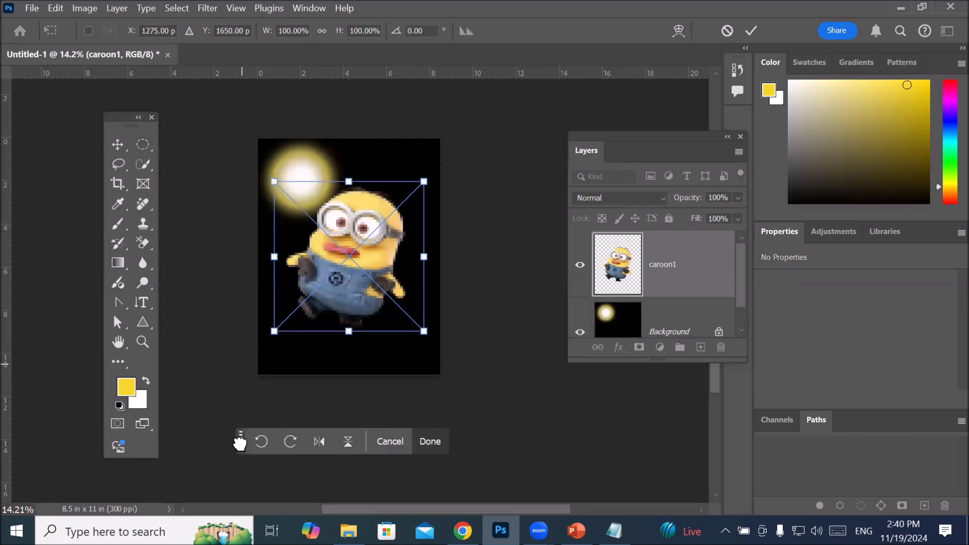
drag(376, 303, 382, 336)
drag(431, 218, 357, 284)
drag(328, 336, 398, 323)
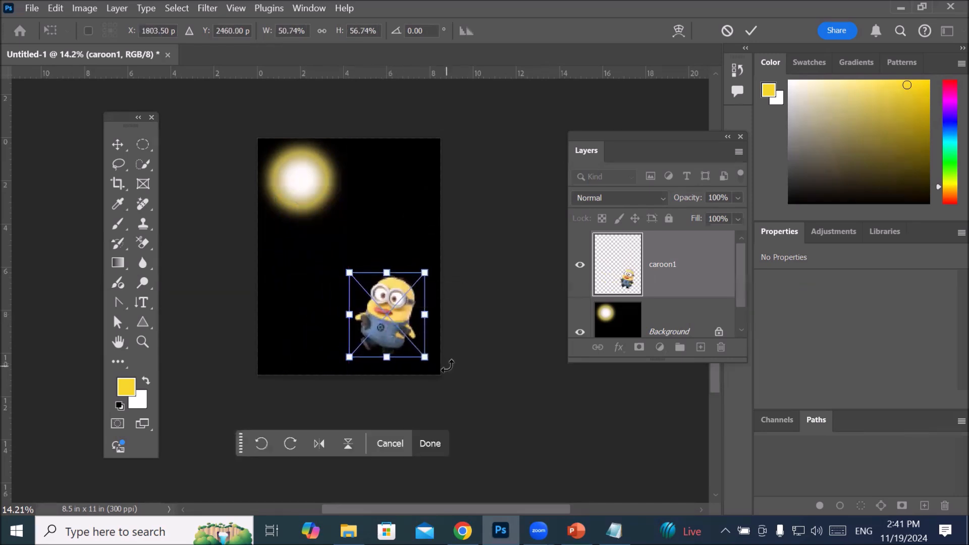
click(747, 31)
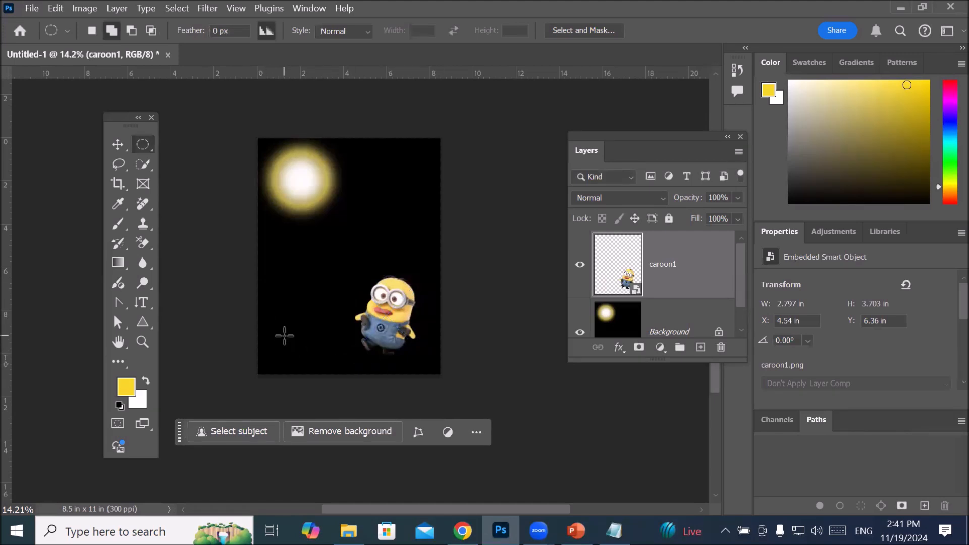
Step: Place the cartoon land image from the Transparent PNG folder as an embedded object
click(32, 8)
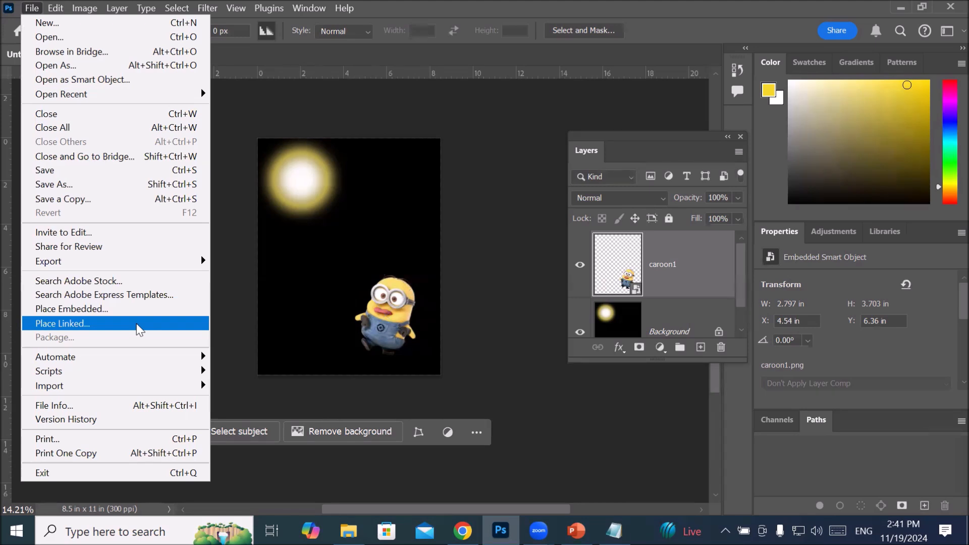
click(69, 309)
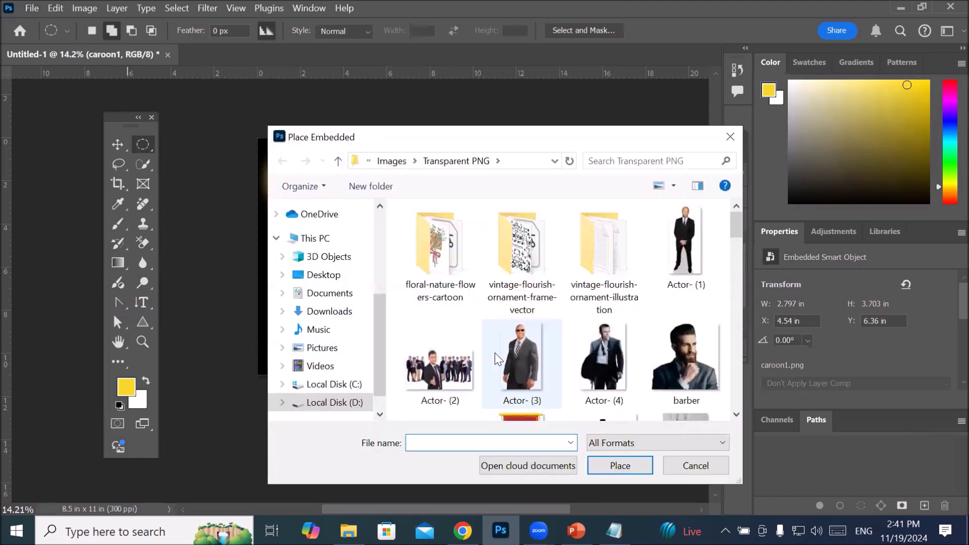
scroll(495, 353, down, 5)
scroll(496, 353, down, 5)
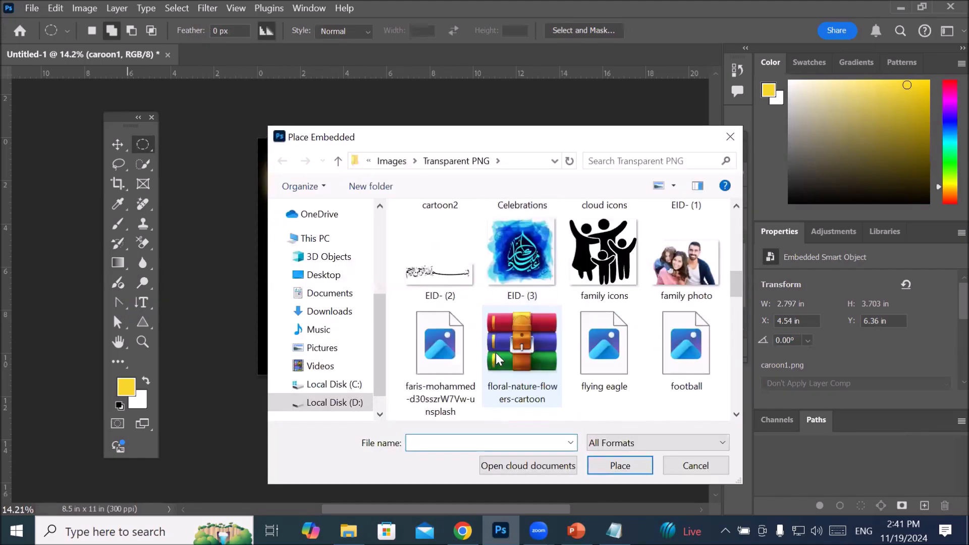
scroll(497, 359, down, 5)
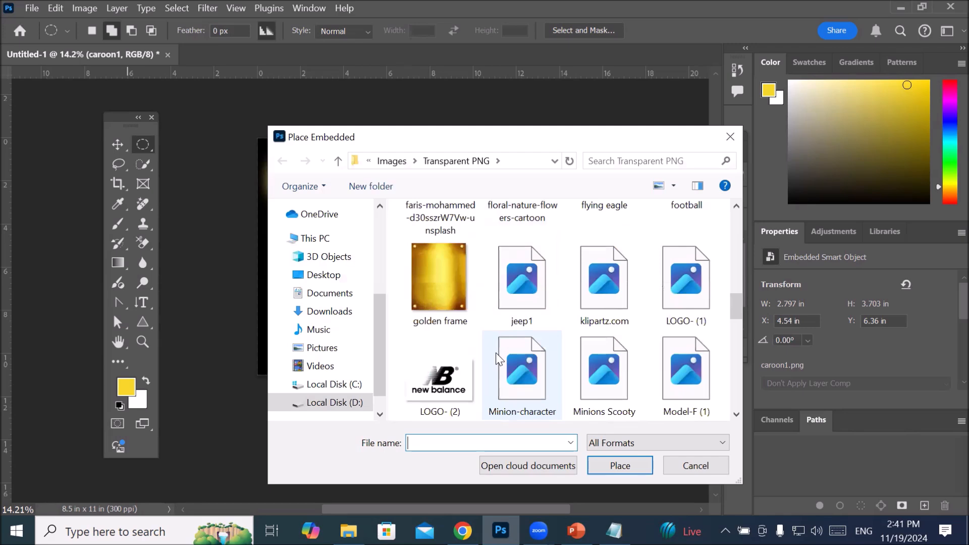
scroll(496, 353, down, 5)
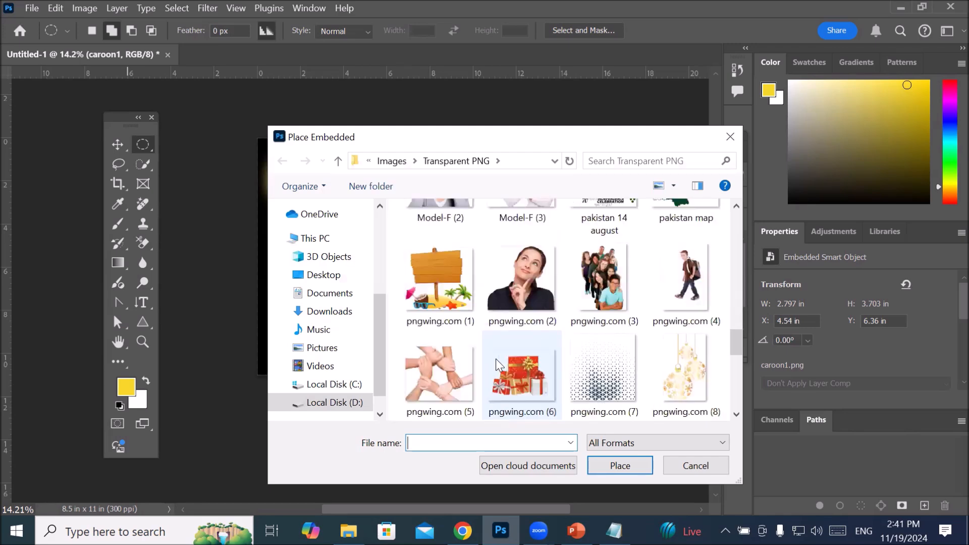
scroll(521, 374, up, 3)
scroll(528, 373, up, 2)
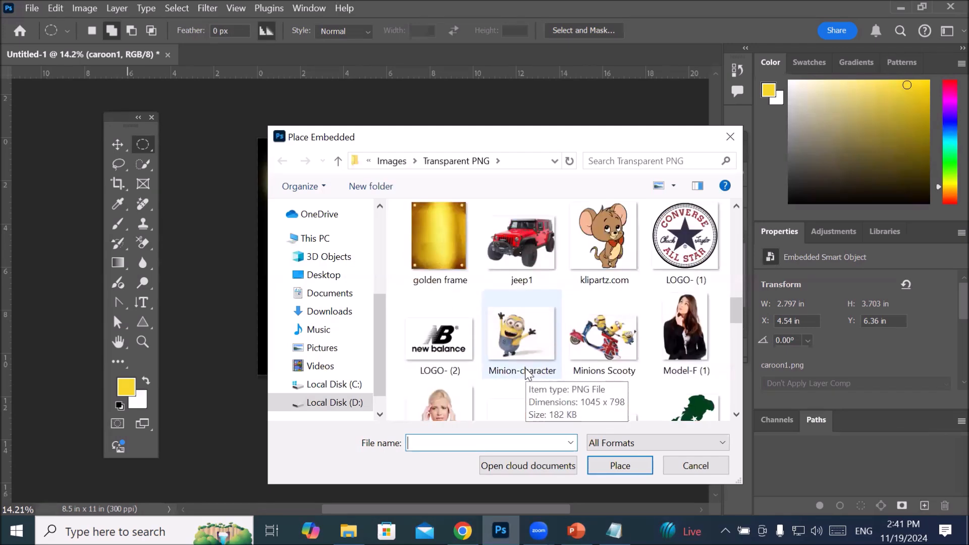
scroll(528, 374, up, 2)
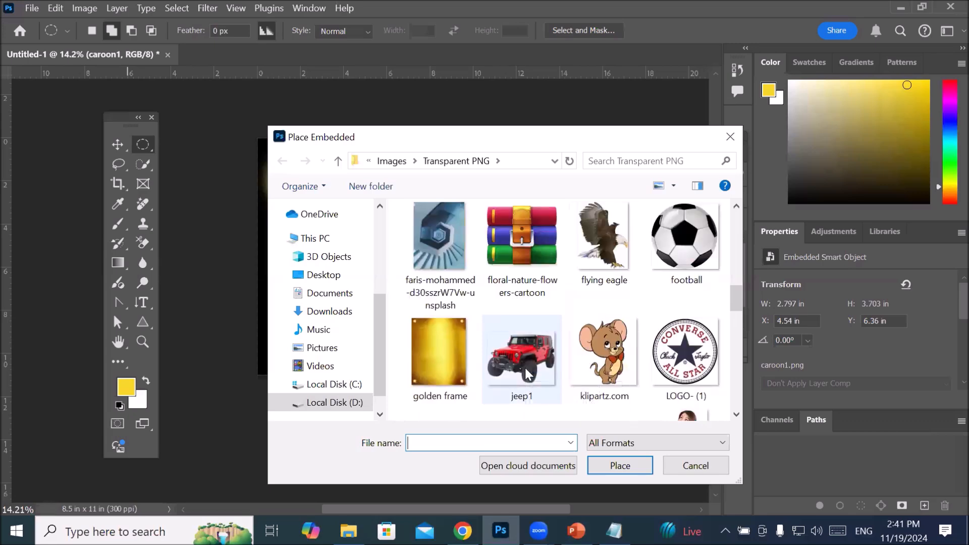
scroll(527, 375, up, 6)
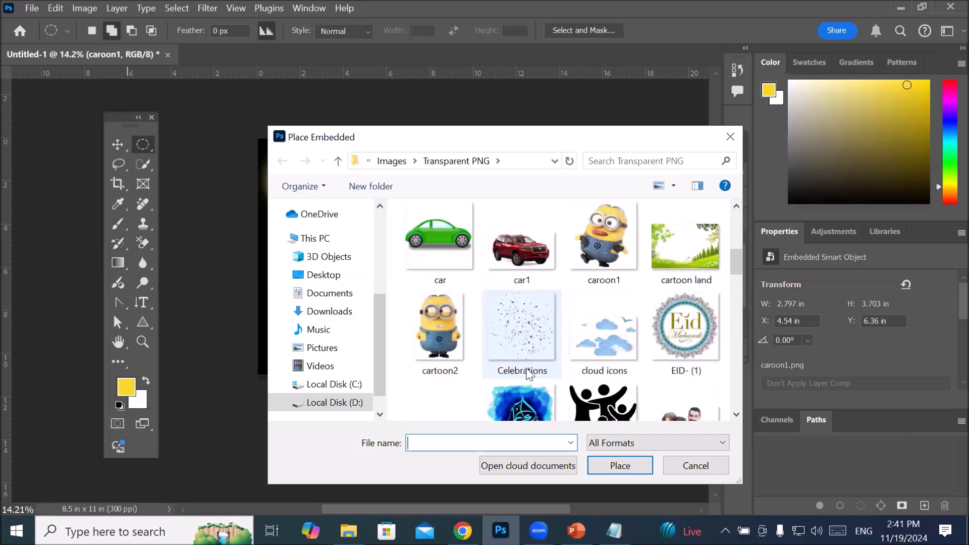
drag(704, 265, 686, 243)
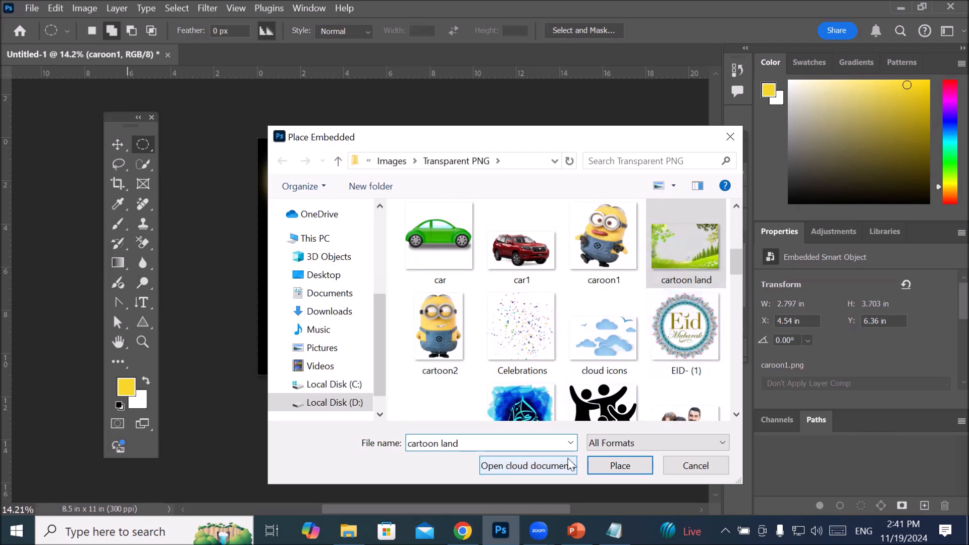
click(617, 464)
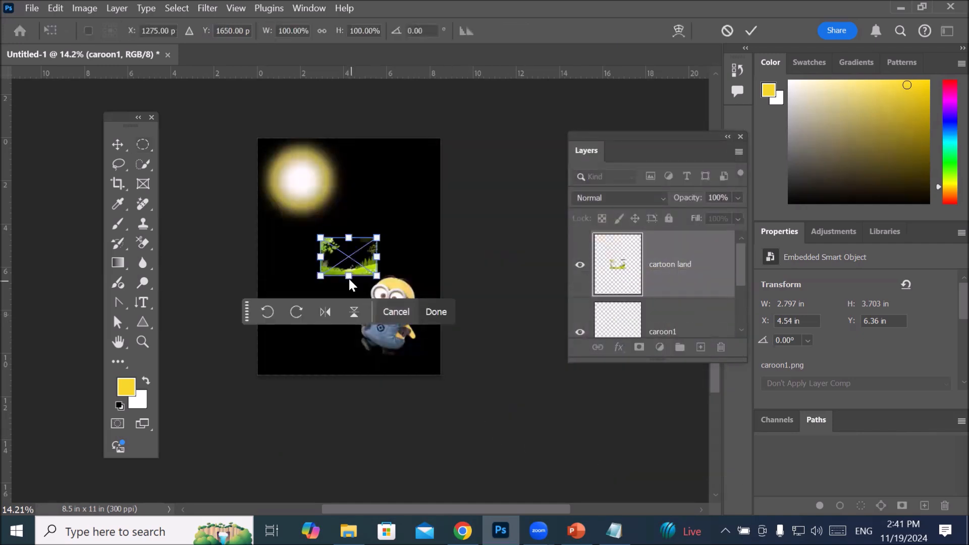
Step: Stretch cartoon land across the bottom of the page at about 346% width and 219% height, and move its layer below caroon1
drag(377, 257, 458, 268)
drag(321, 258, 257, 267)
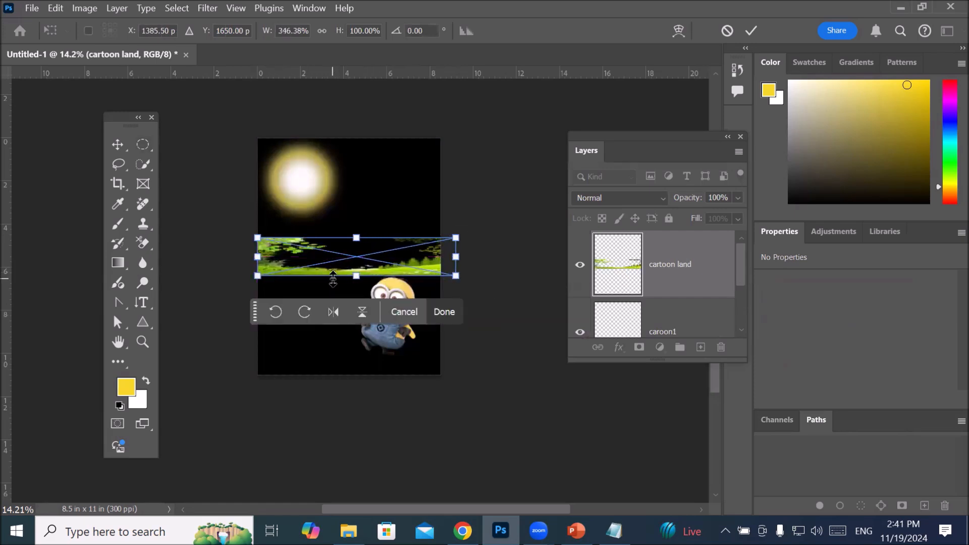
drag(332, 278, 325, 368)
scroll(333, 303, up, 1)
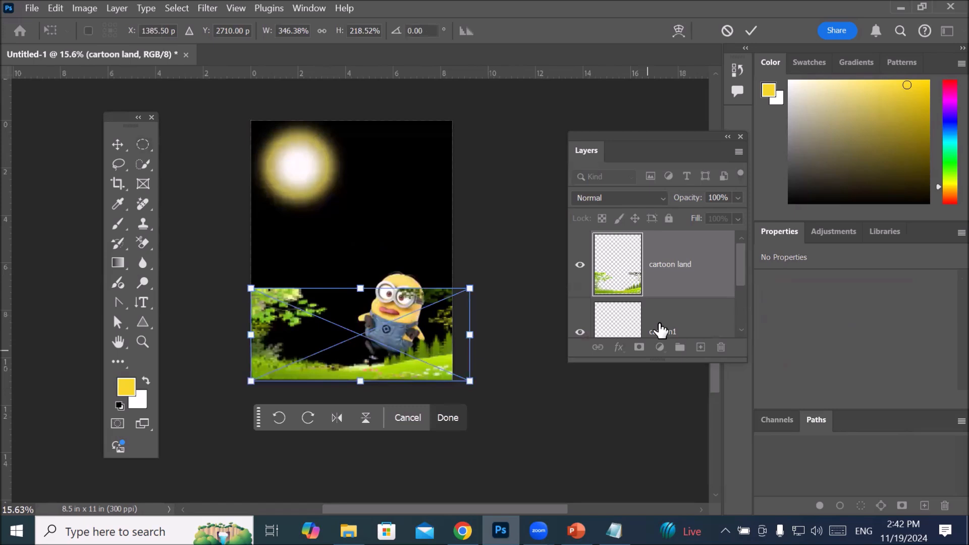
drag(645, 361, 641, 459)
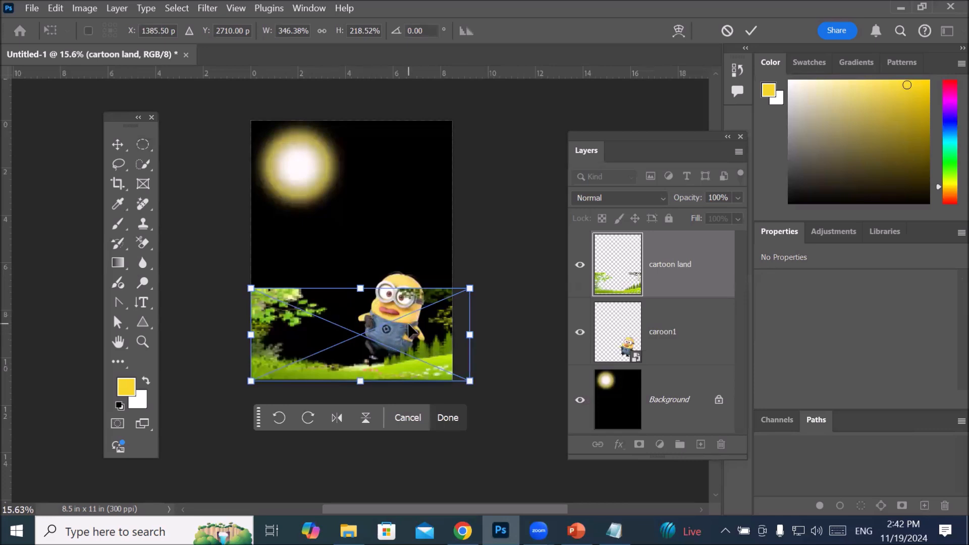
drag(618, 296, 628, 358)
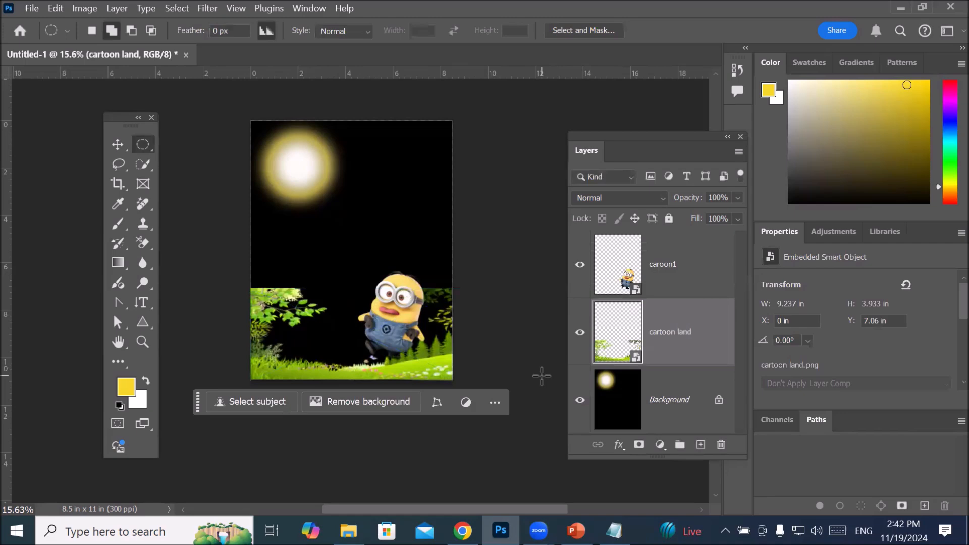
Step: Enlarge the caroon1 character to about 59% width and 69% height with the Move tool, commit the transform and deselect the layer
click(626, 270)
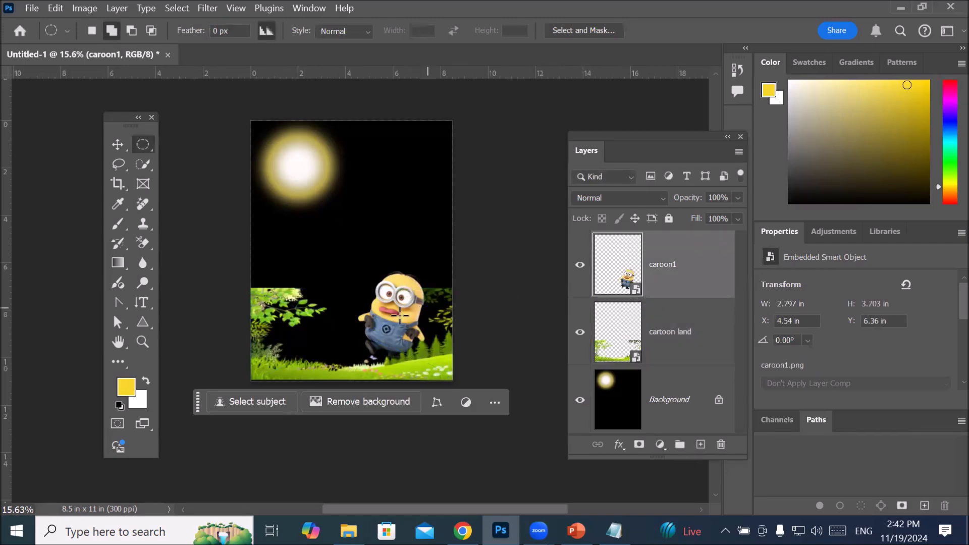
click(117, 144)
drag(359, 358, 341, 374)
click(754, 34)
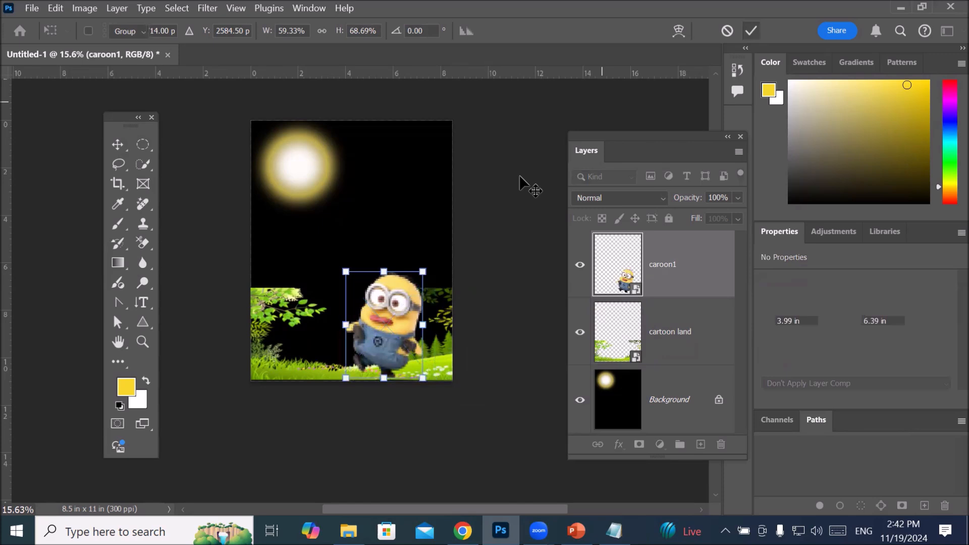
click(508, 184)
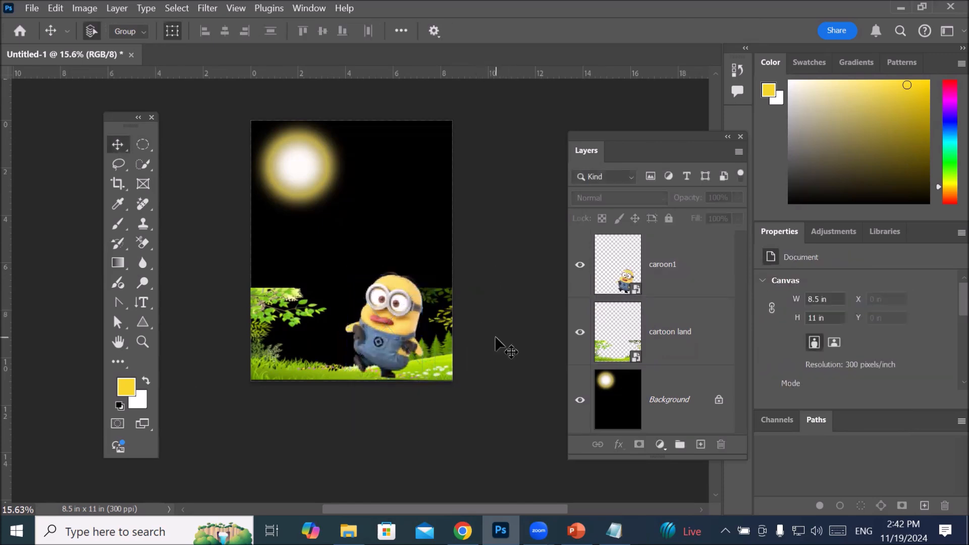
Step: Place the cloud icons image from the Transparent PNG folder as an embedded object above the caroon1 layer
click(626, 266)
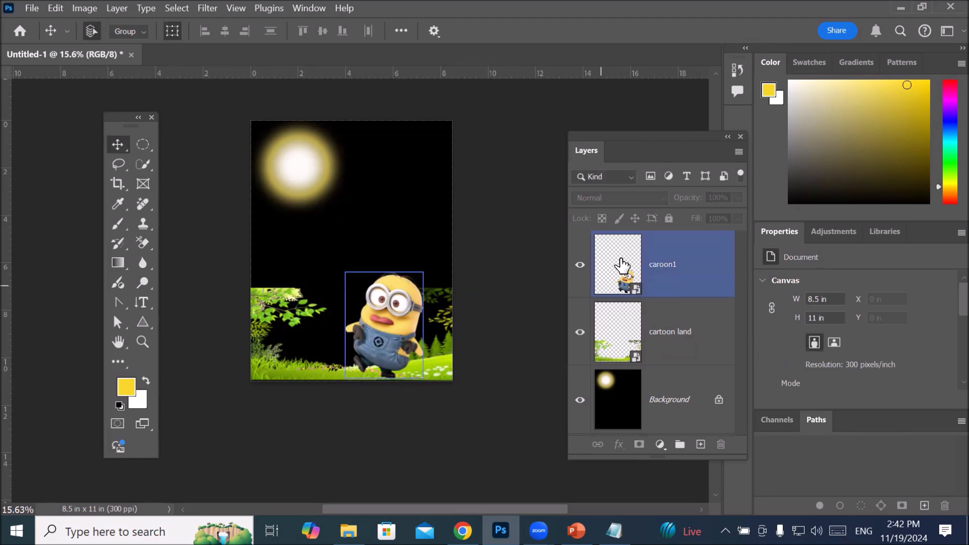
click(30, 9)
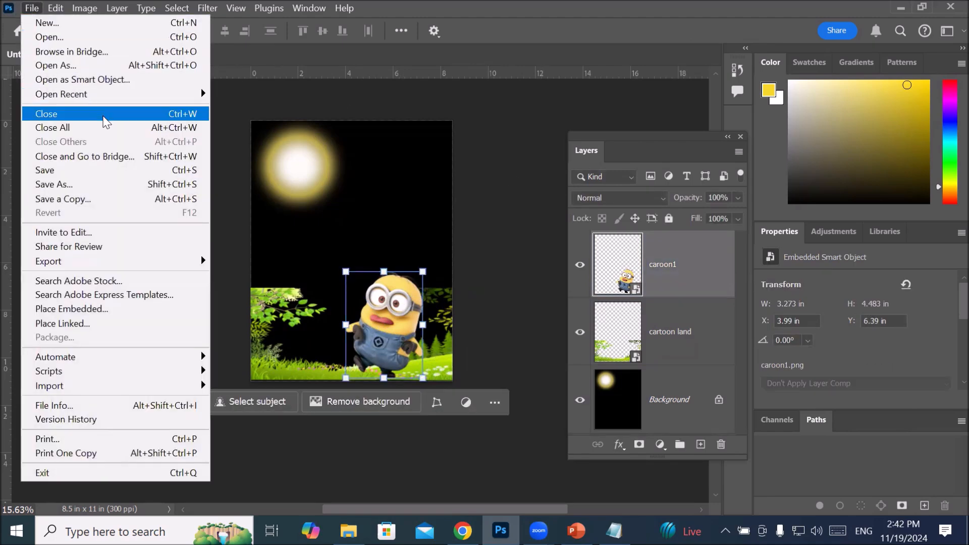
mouse_move(144, 259)
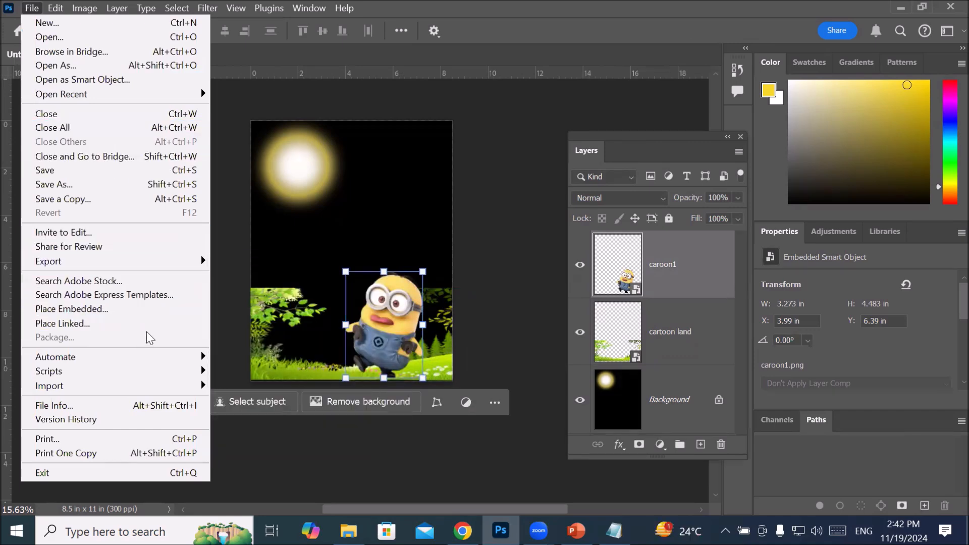
click(154, 309)
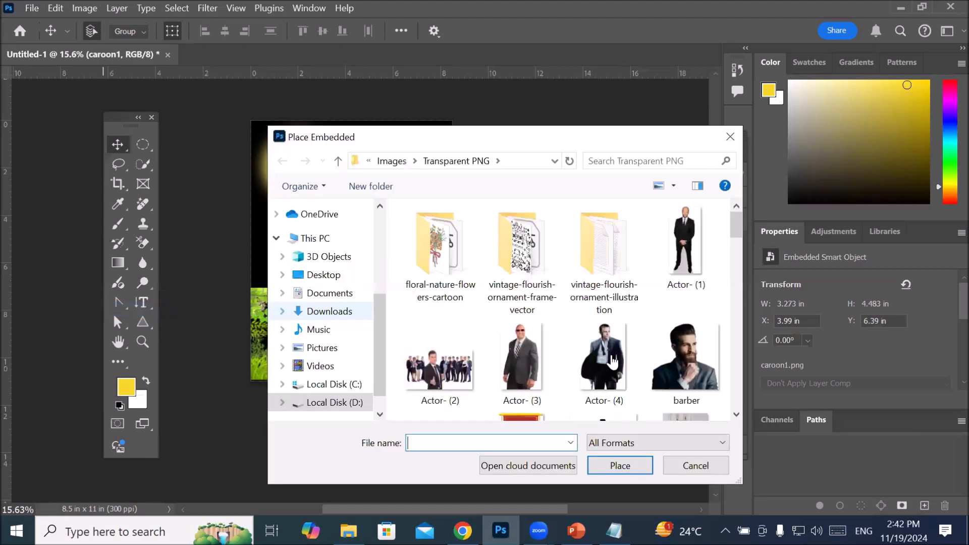
scroll(599, 316, down, 3)
scroll(600, 314, up, 1)
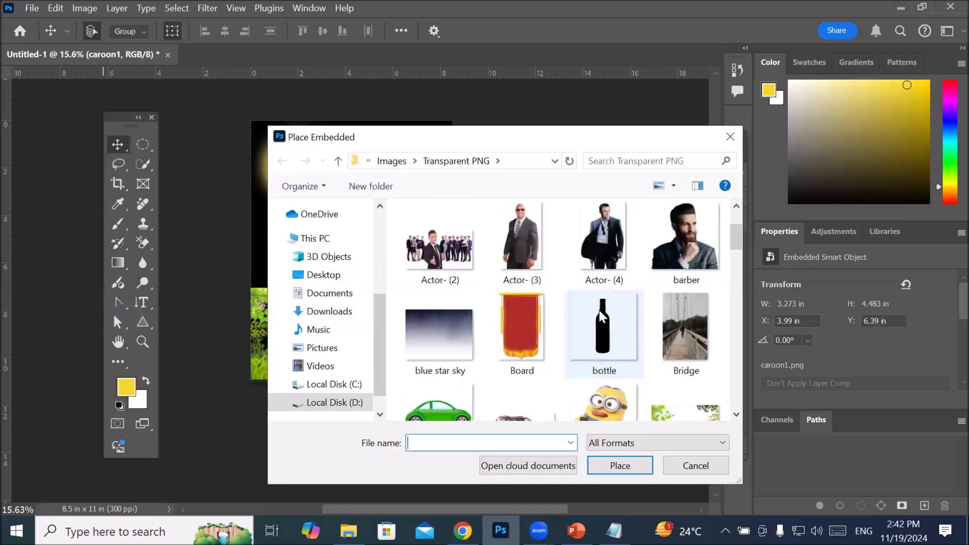
scroll(599, 310, down, 2)
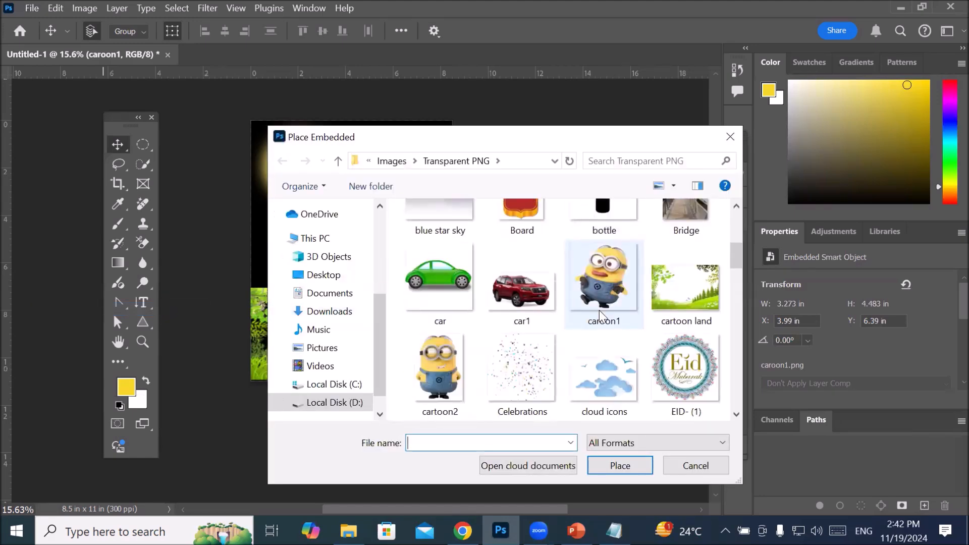
click(602, 377)
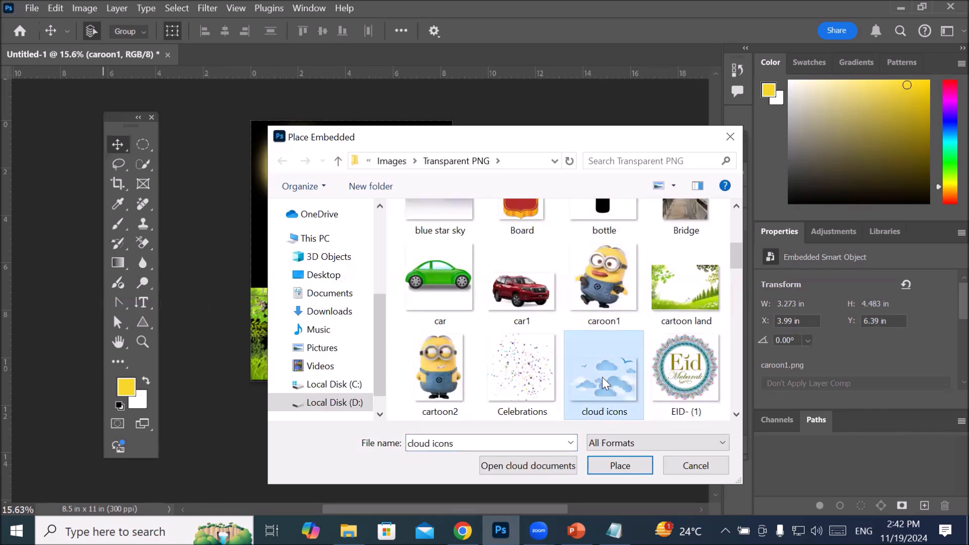
click(629, 466)
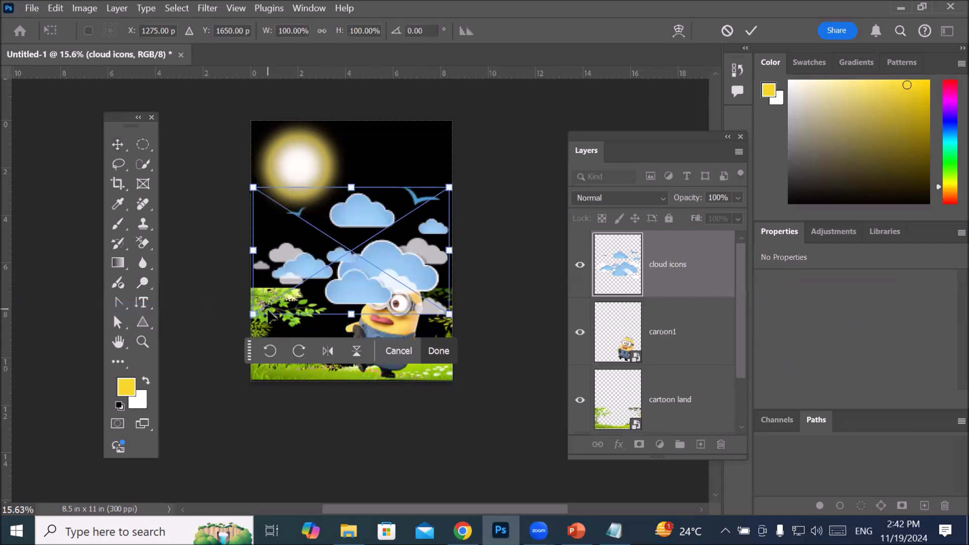
Step: Scale the cloud icons to about 71% width and 67% height, move them beside the glowing circle in the sky, and commit the transform
drag(254, 314, 310, 278)
drag(374, 261, 367, 204)
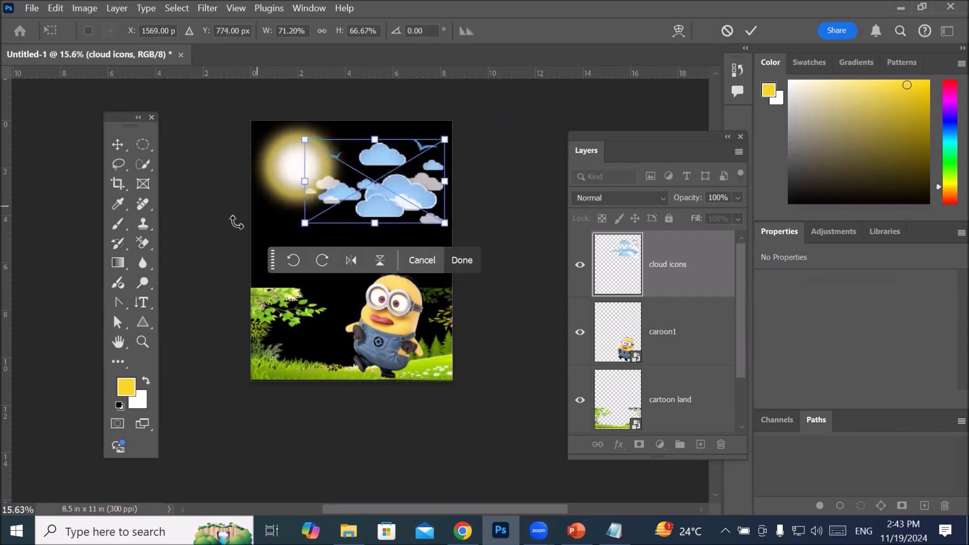
click(753, 30)
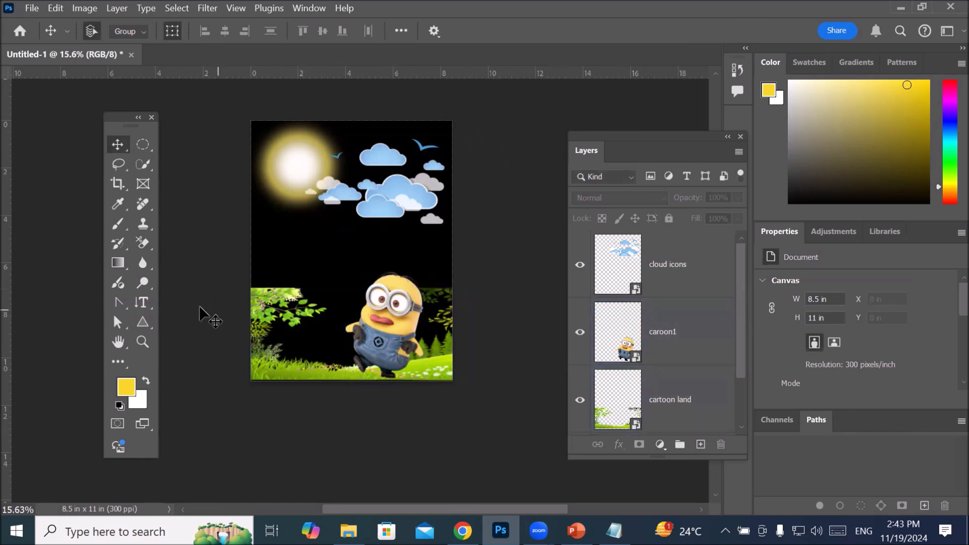
Step: Add the horizontal text Banner in yellow 77.04 pt Algerian in the black area below the glowing circle
click(141, 302)
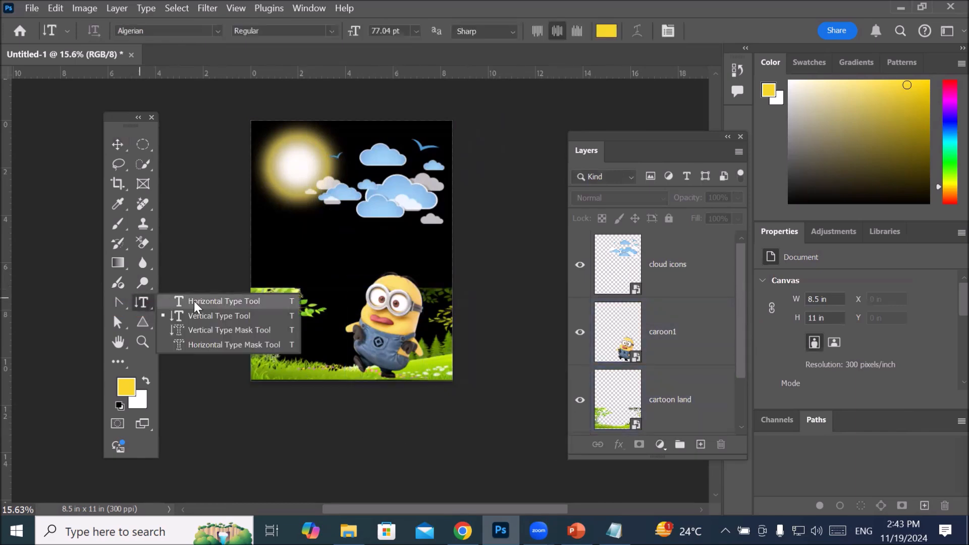
click(196, 300)
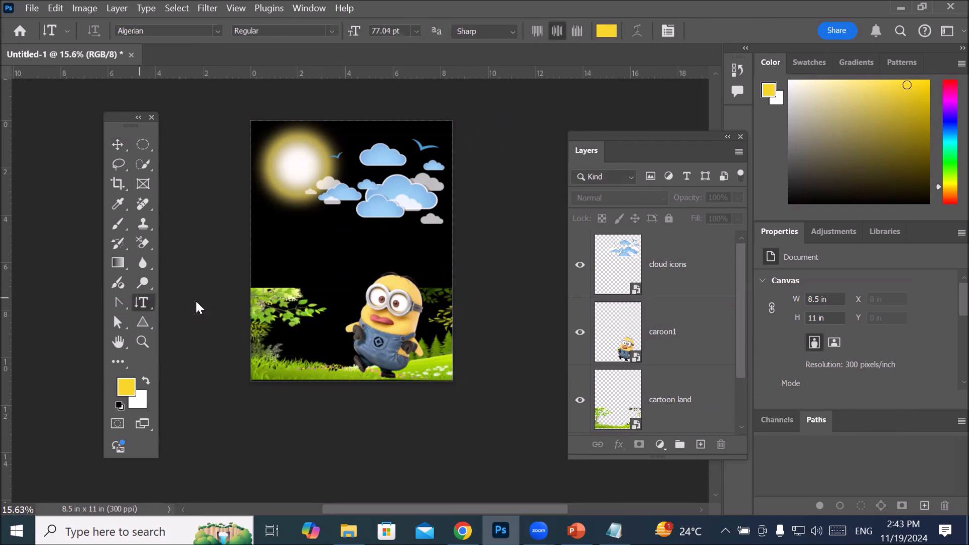
click(275, 251)
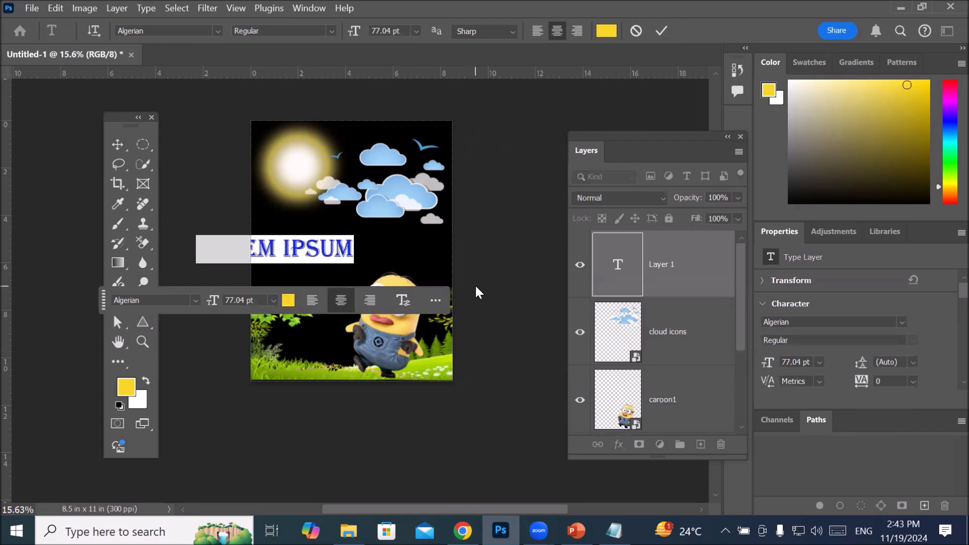
text(BANNER)
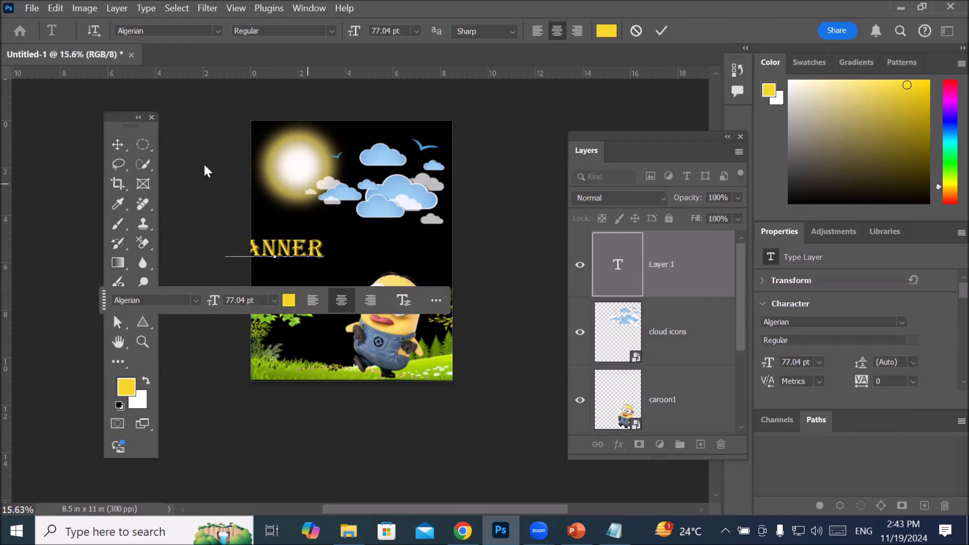
Step: Move the Banner text to the middle of the page below the clouds with the Move tool and deselect all layers
click(117, 144)
drag(299, 252, 367, 251)
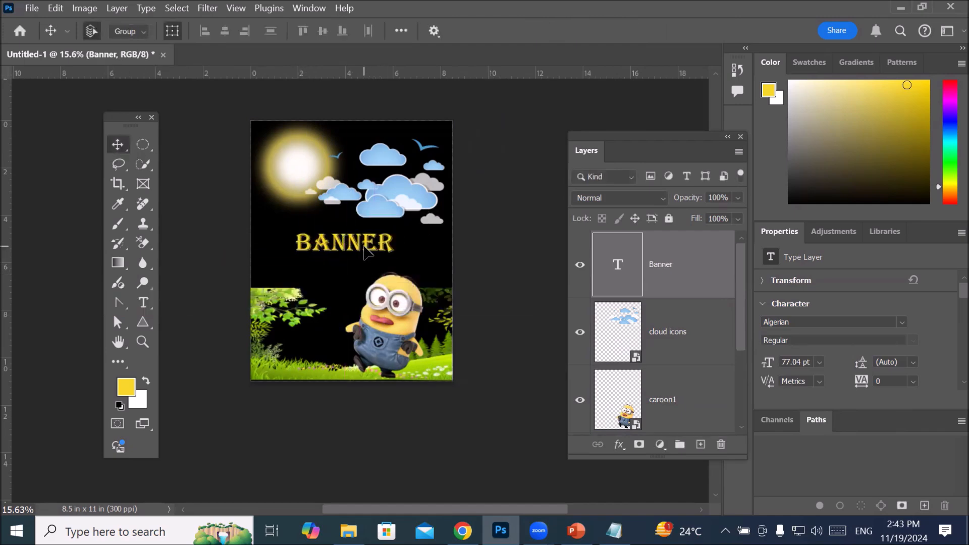
double_click(364, 247)
click(616, 338)
click(622, 429)
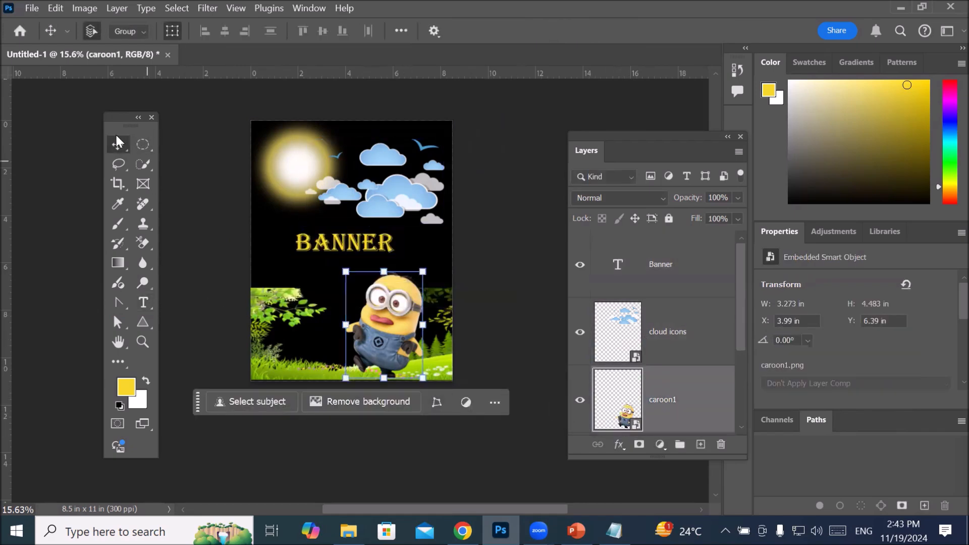
click(203, 187)
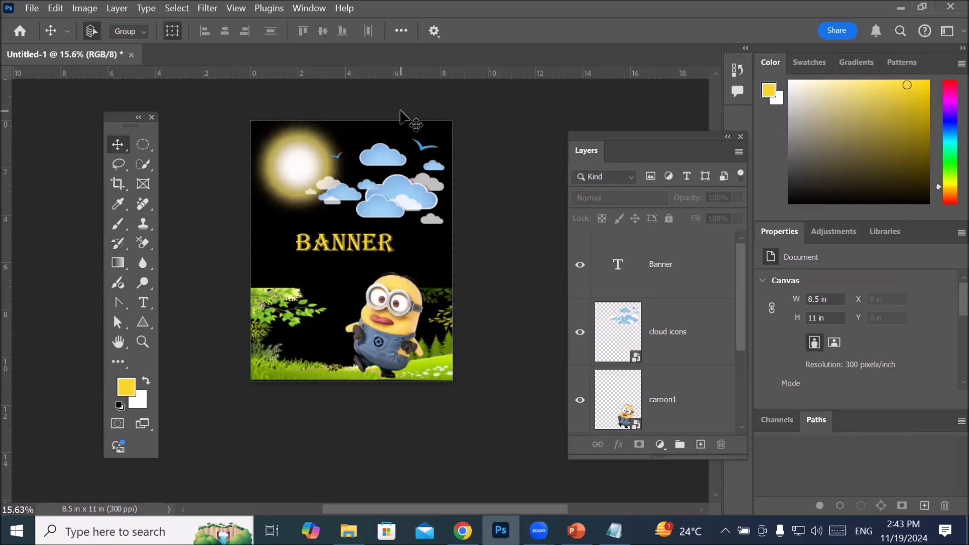
Step: Set the type size to 9 pt and draw a placeholder paragraph text box about 3.02 by 1.81 in below the Banner title
click(149, 305)
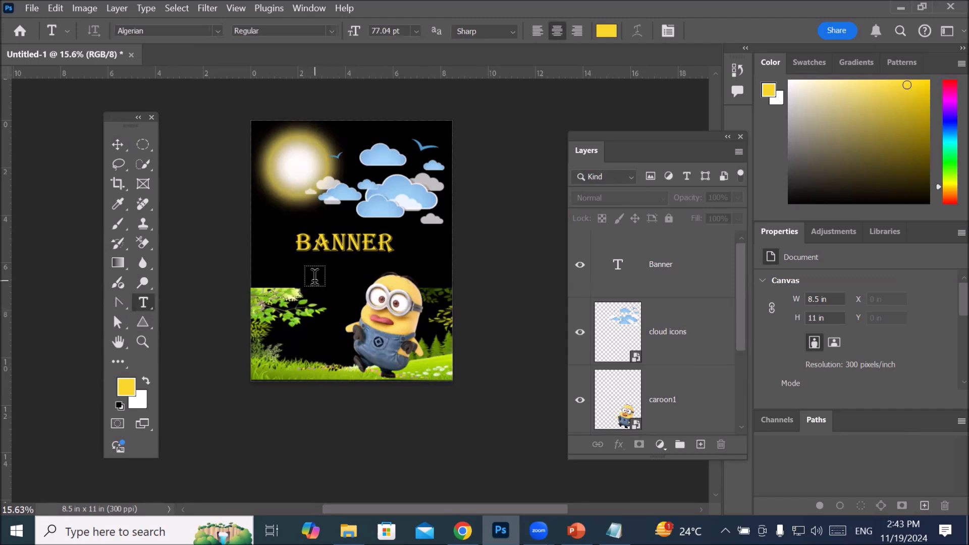
click(416, 32)
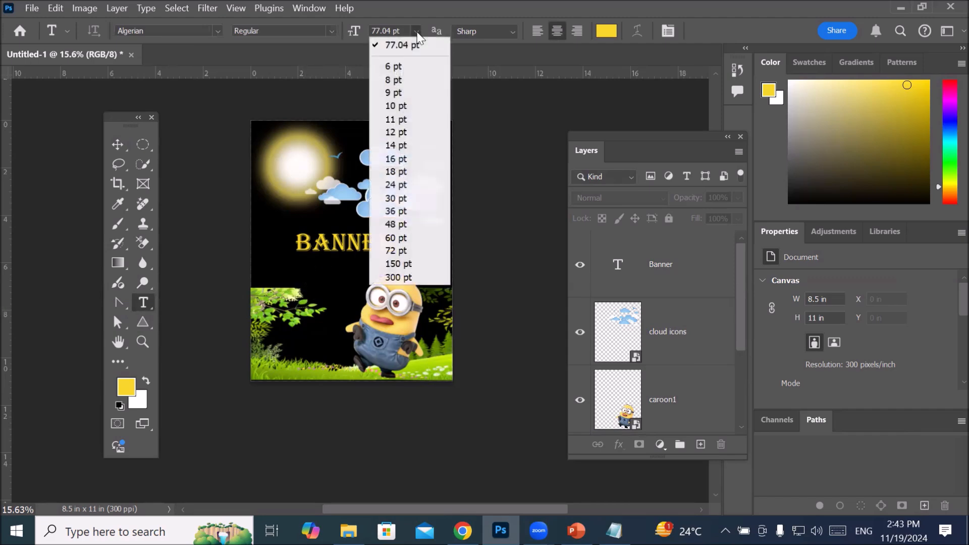
click(397, 93)
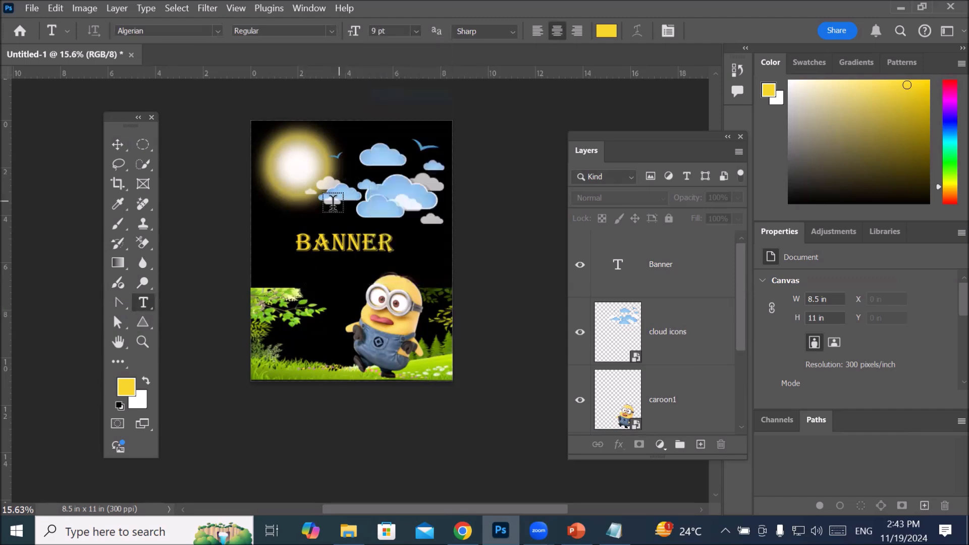
drag(288, 272, 360, 315)
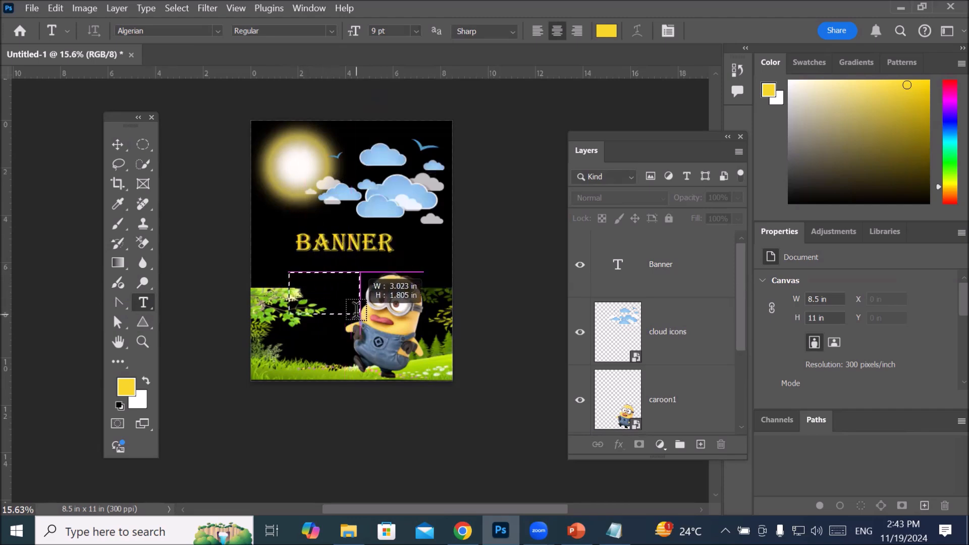
scroll(311, 284, up, 5)
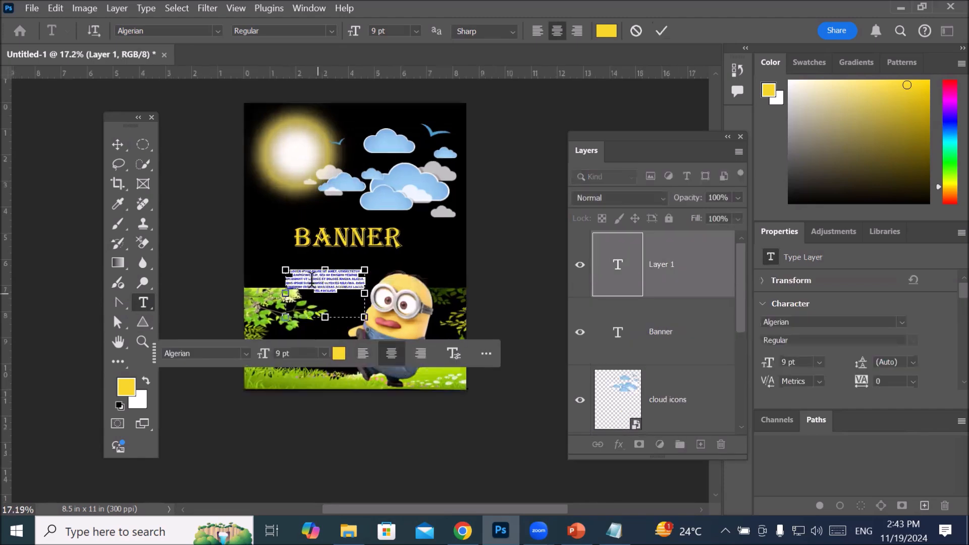
scroll(298, 258, up, 5)
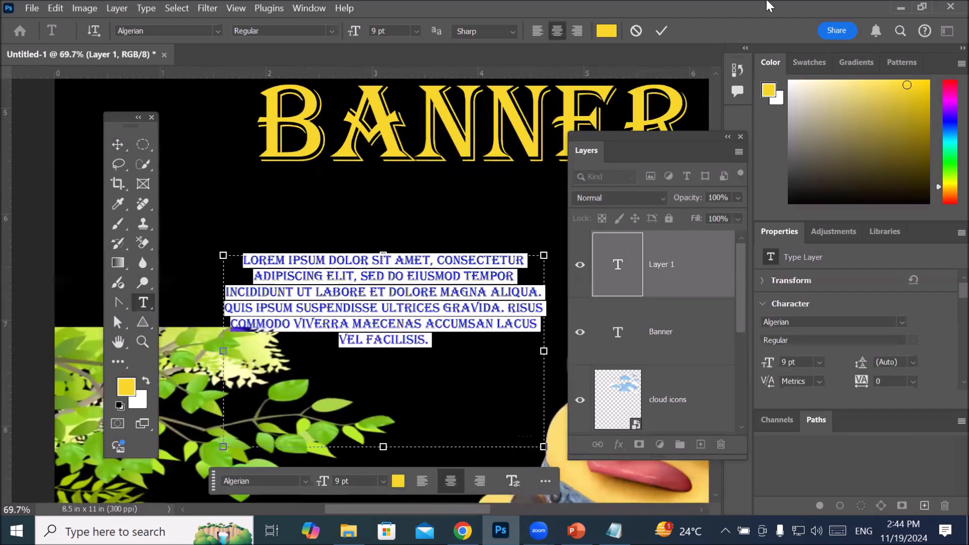
Step: Recolor the placeholder paragraph text white and commit the text edit
click(607, 31)
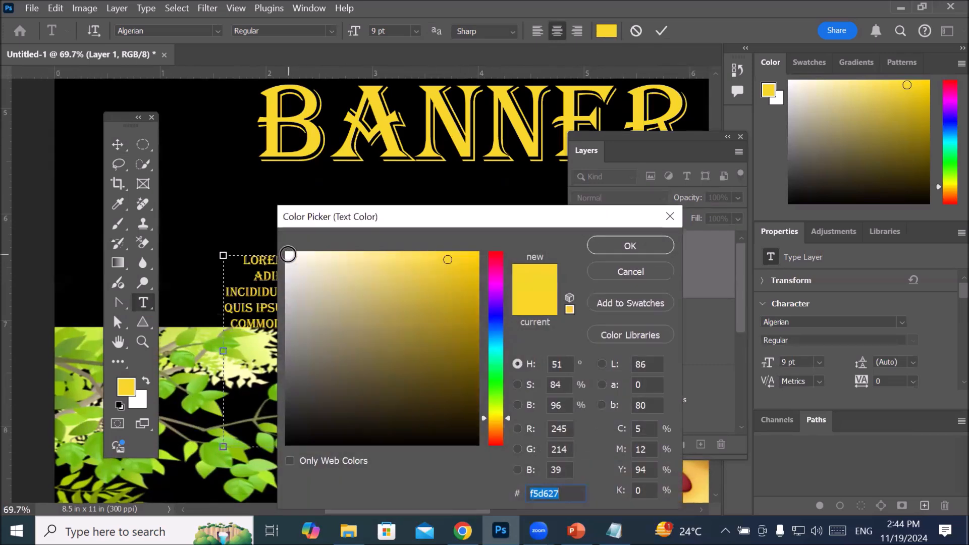
click(289, 255)
click(618, 241)
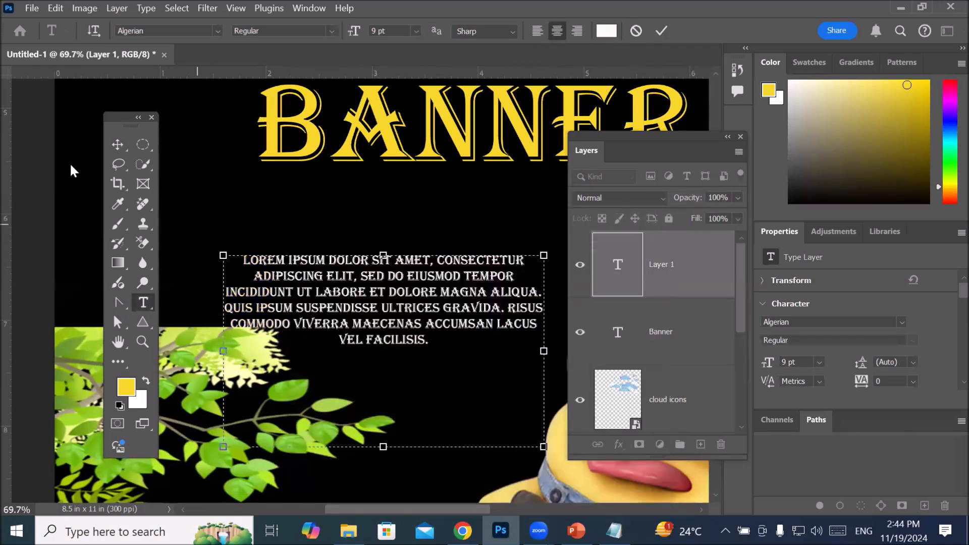
click(118, 144)
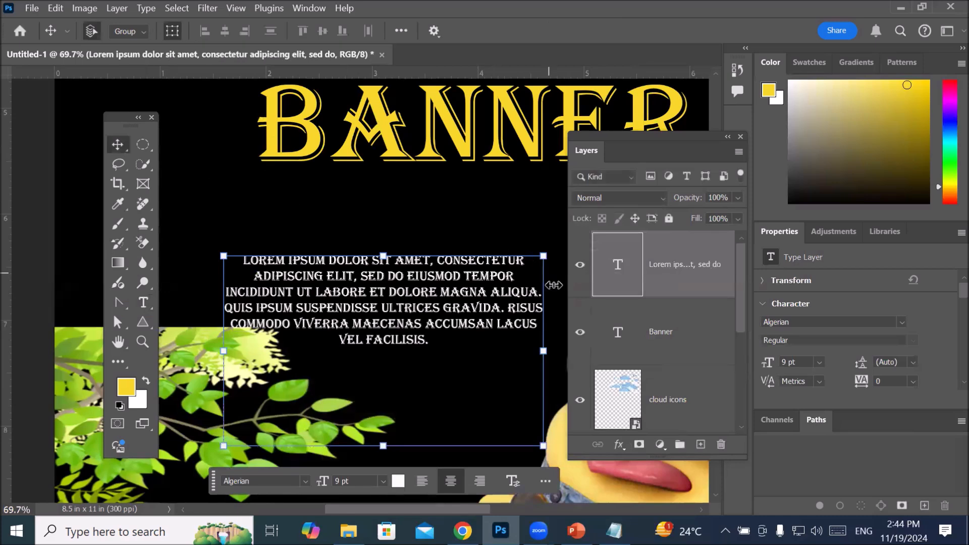
click(660, 421)
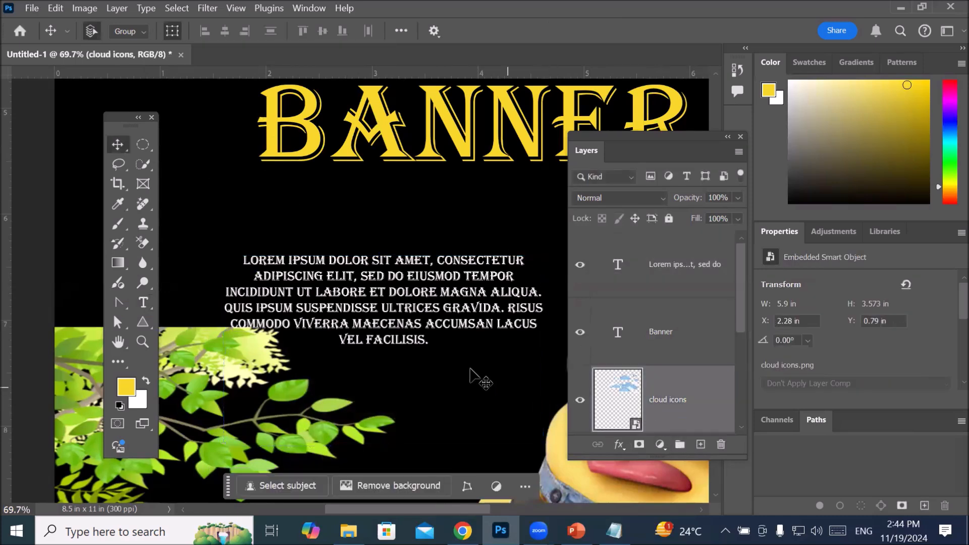
Step: Move the placeholder paragraph over the land beside the character, widen it to about 106%, and commit the transform
scroll(472, 359, down, 3)
scroll(472, 356, down, 8)
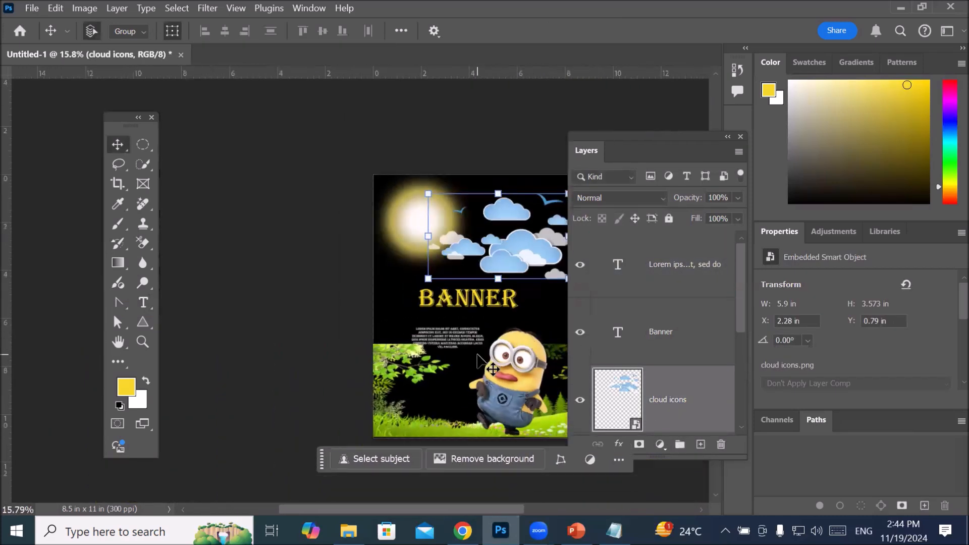
drag(482, 351, 468, 377)
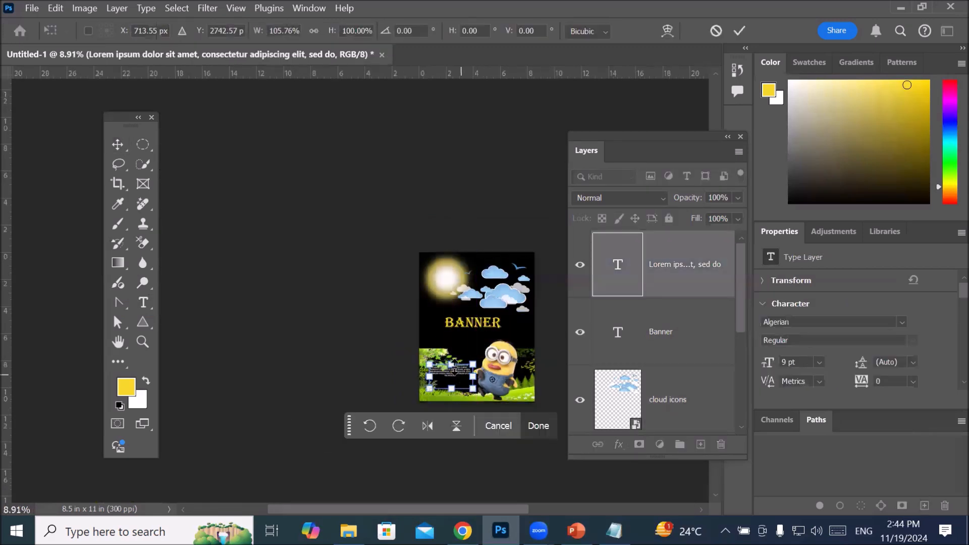
double_click(448, 378)
drag(447, 379, 457, 391)
Step: Select only the Lorem ipsum layer, move the paragraph down into the dark area below the leaves, and deselect it
scroll(461, 393, up, 5)
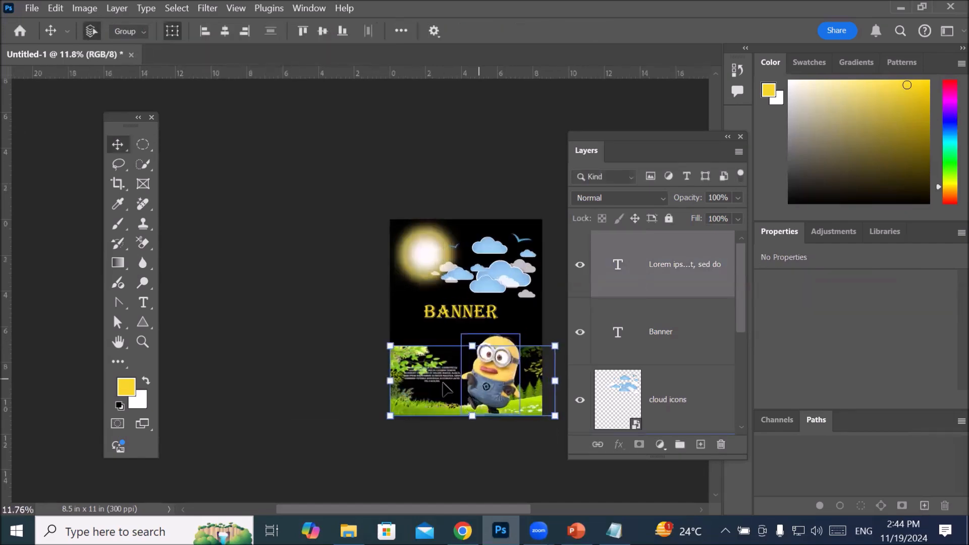
scroll(441, 389, up, 2)
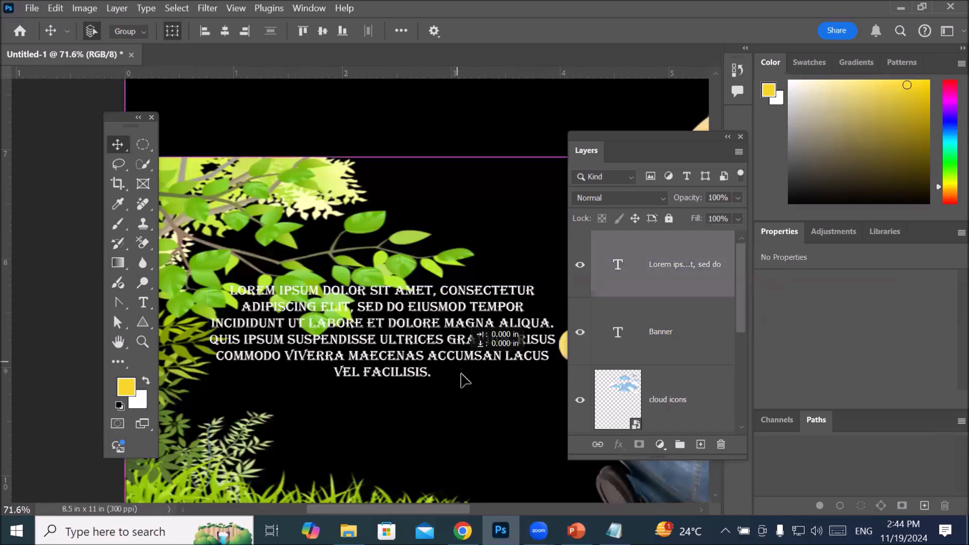
scroll(458, 379, up, 2)
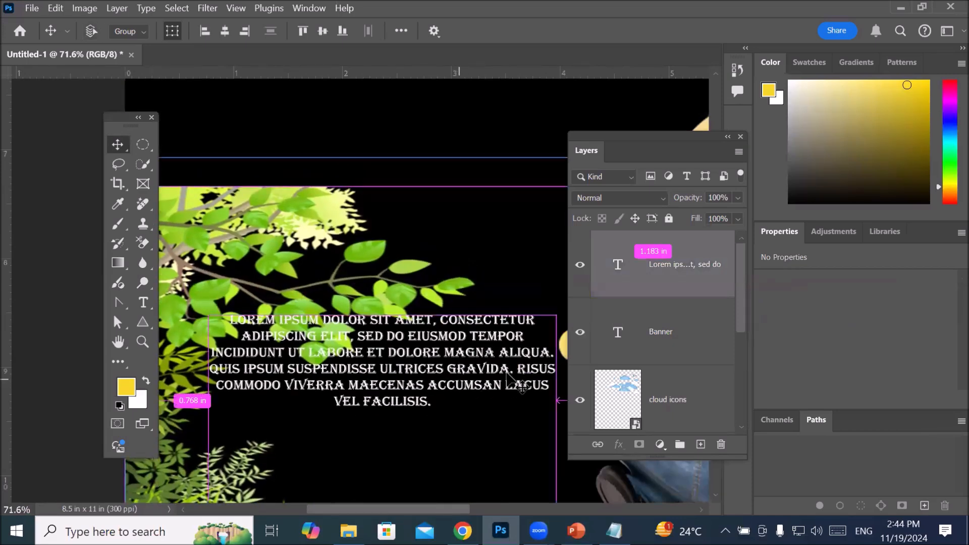
scroll(522, 388, down, 2)
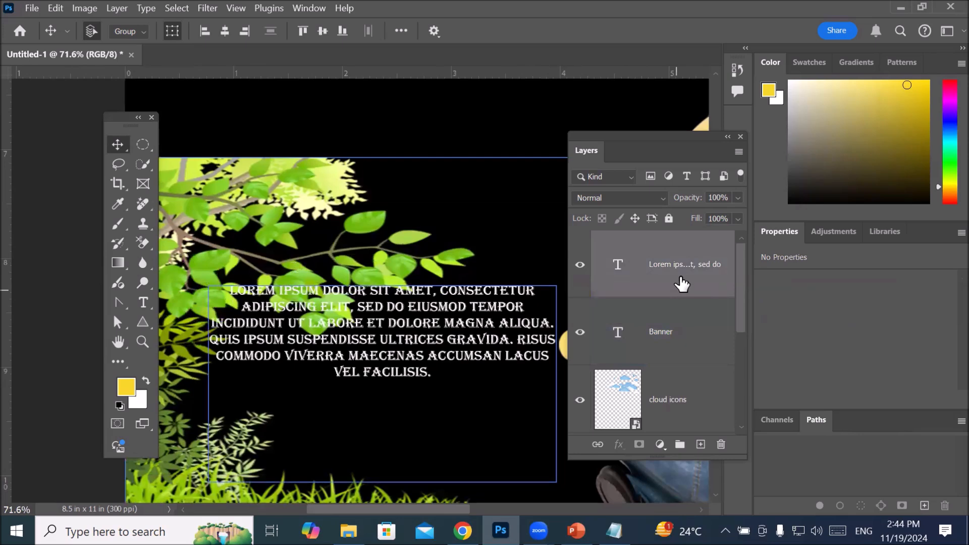
click(682, 284)
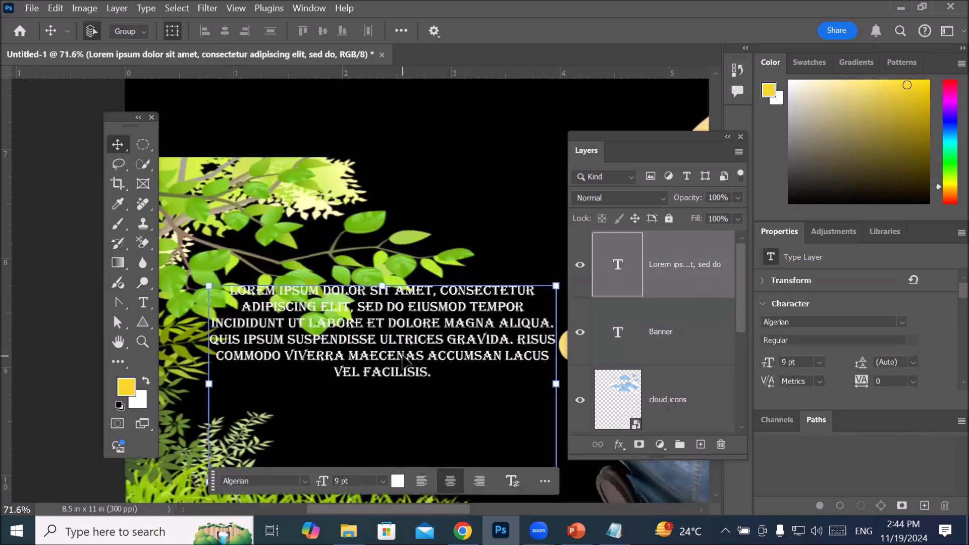
drag(367, 363, 367, 411)
click(621, 413)
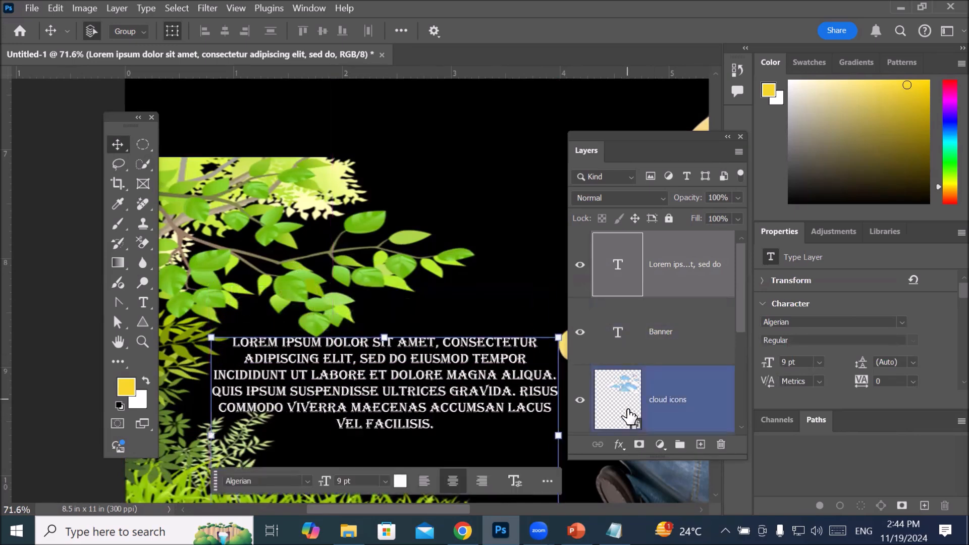
scroll(509, 306, down, 6)
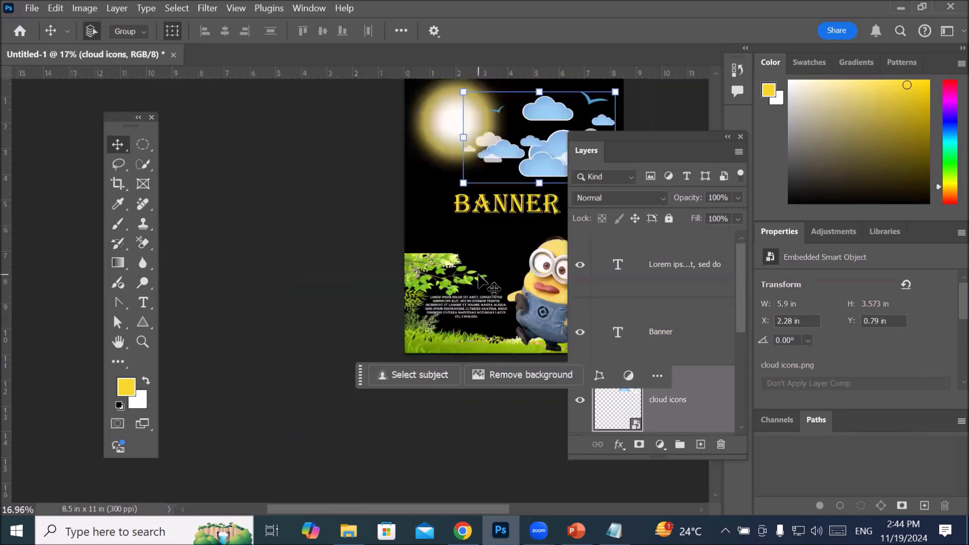
scroll(480, 281, up, 2)
drag(493, 267, 354, 287)
click(509, 201)
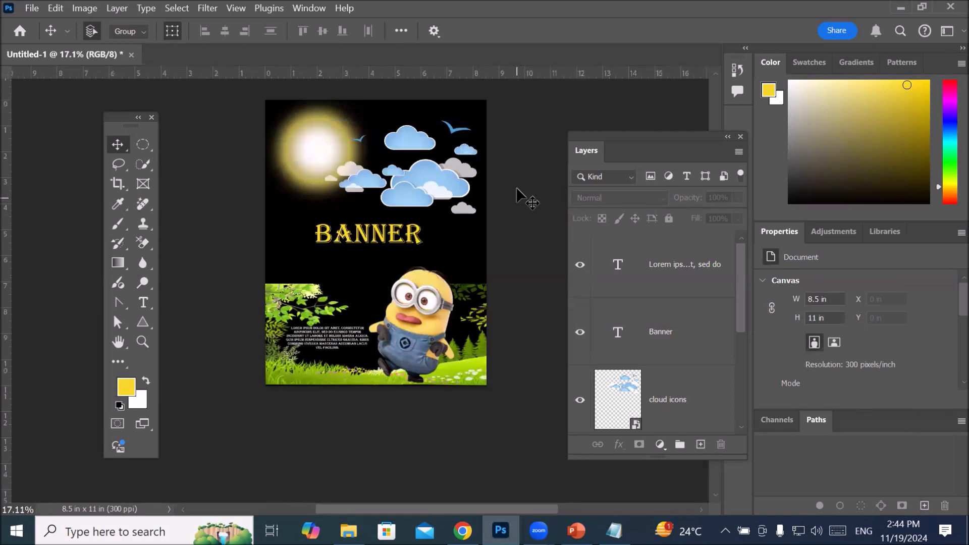
Step: Print the finished banner to a PDF file using the Adobe PDF printer
click(32, 8)
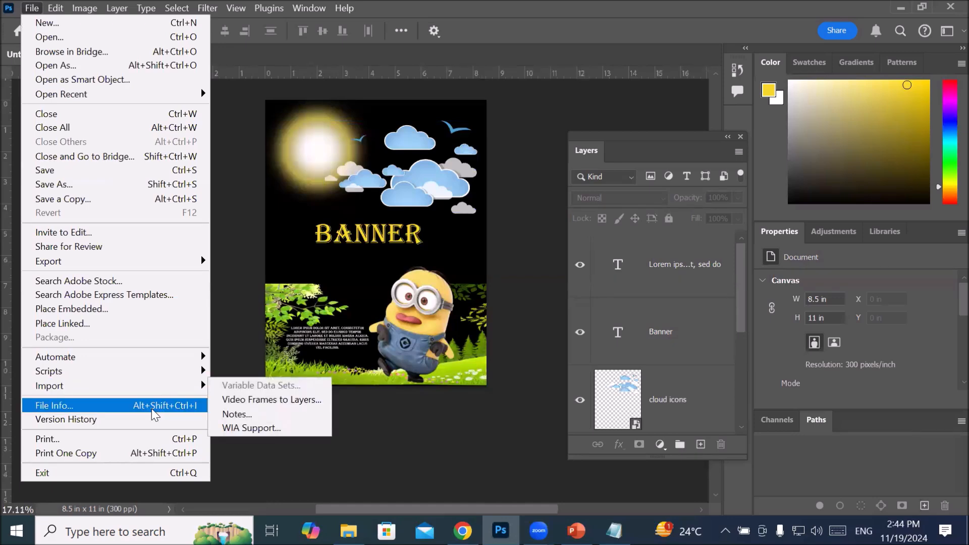
click(129, 441)
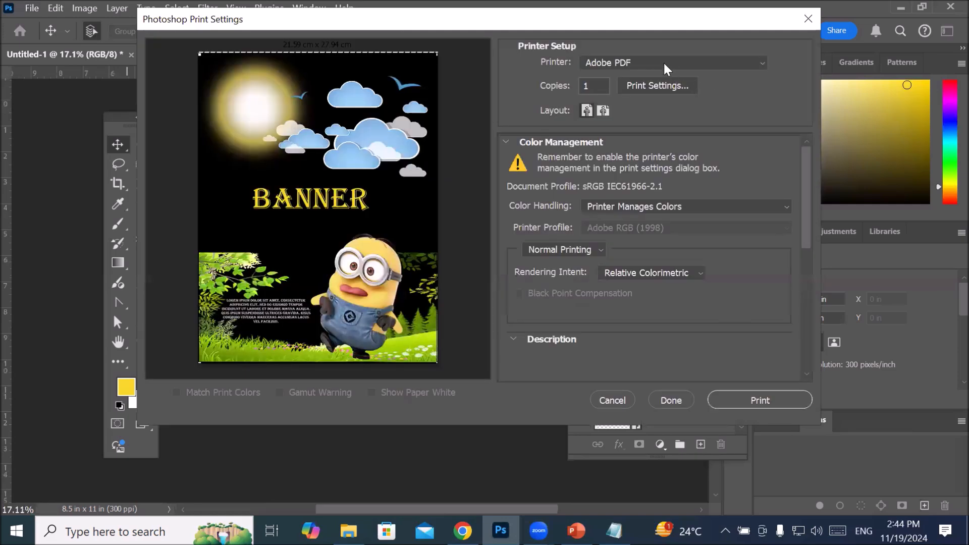
click(663, 62)
click(659, 59)
click(738, 399)
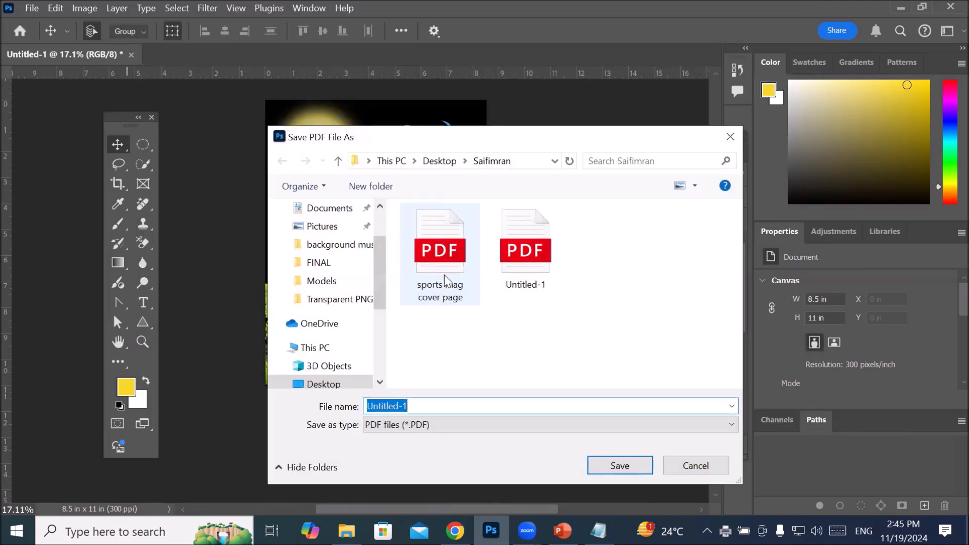
Step: Save the PDF as banner for client in the current Desktop subfolder
text(banner)
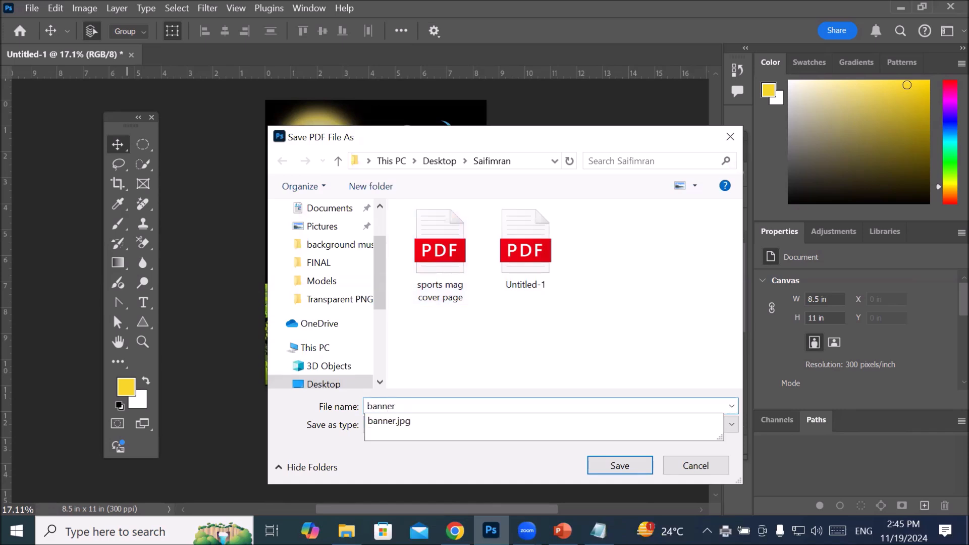
text( for client)
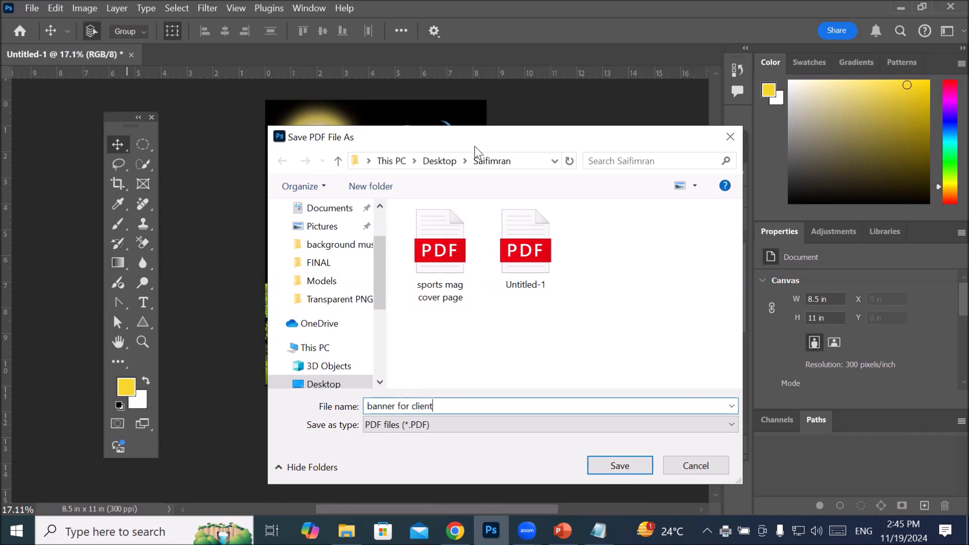
click(489, 164)
click(611, 467)
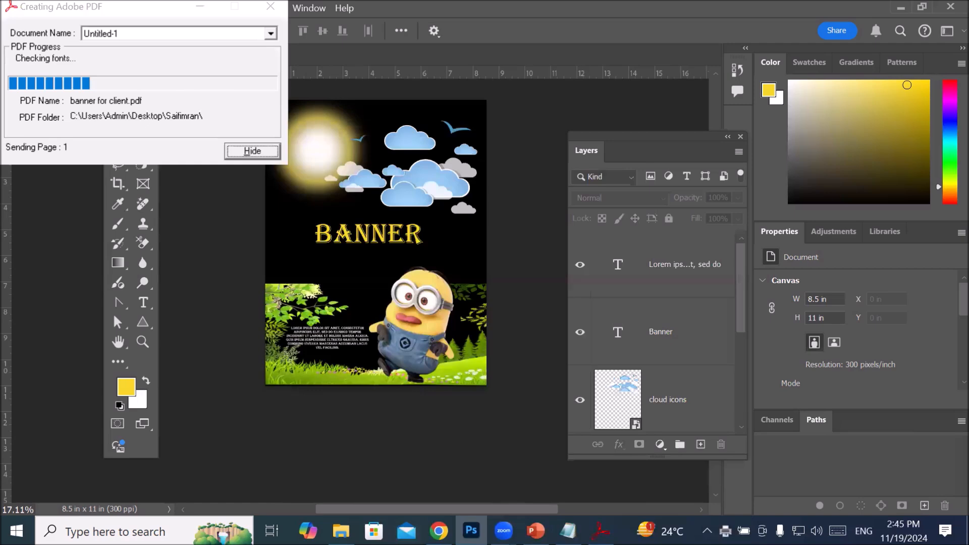
Step: Switch to File Explorer and open banner for client from the Desktop subfolder where the PDF was saved
click(341, 530)
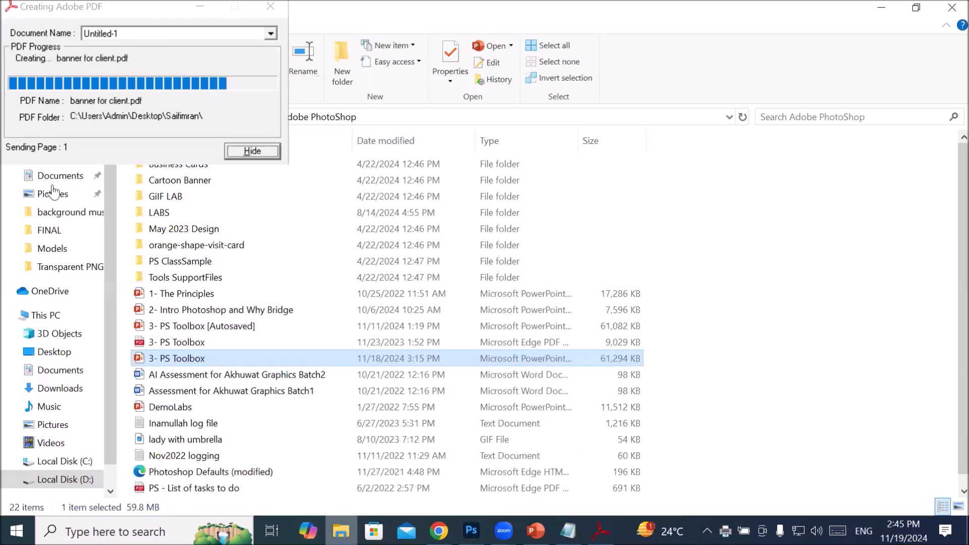
click(53, 316)
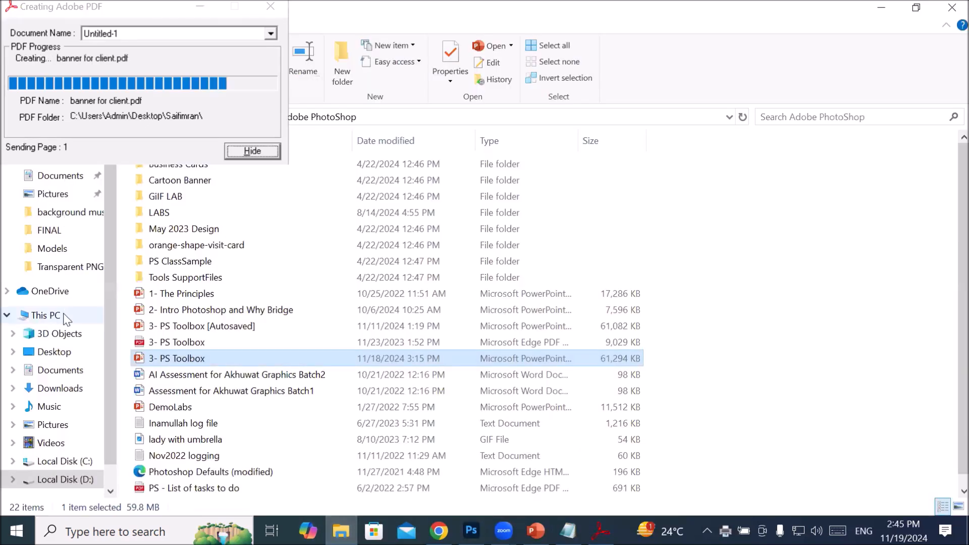
click(71, 351)
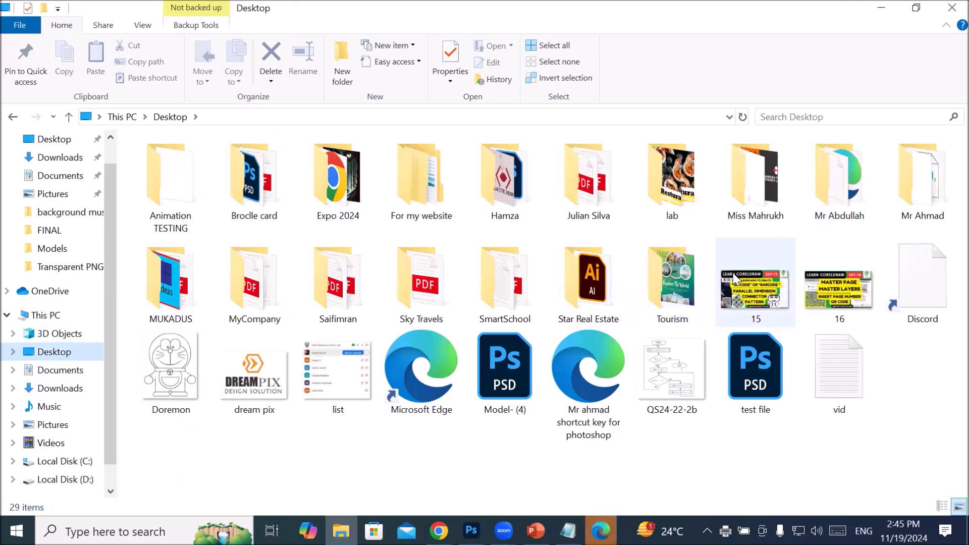
double_click(346, 309)
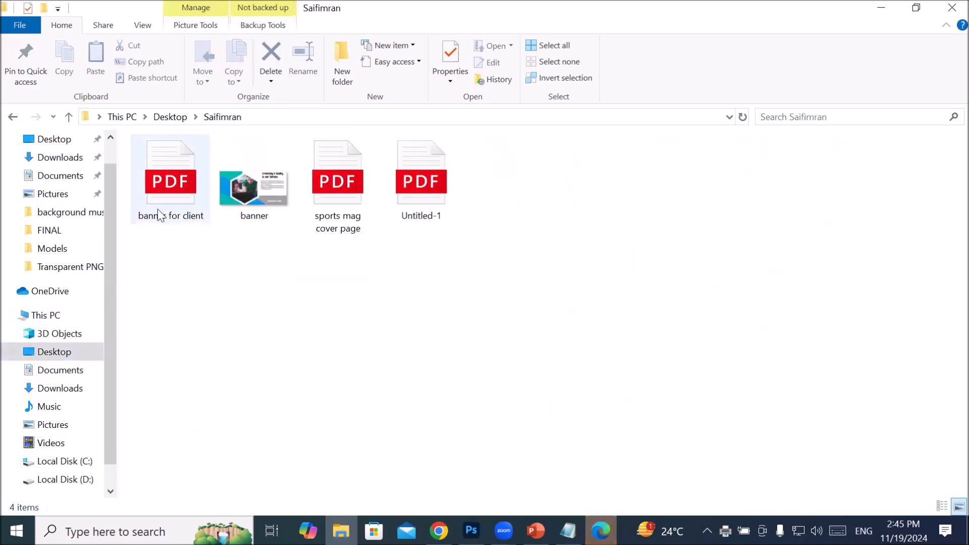
double_click(168, 190)
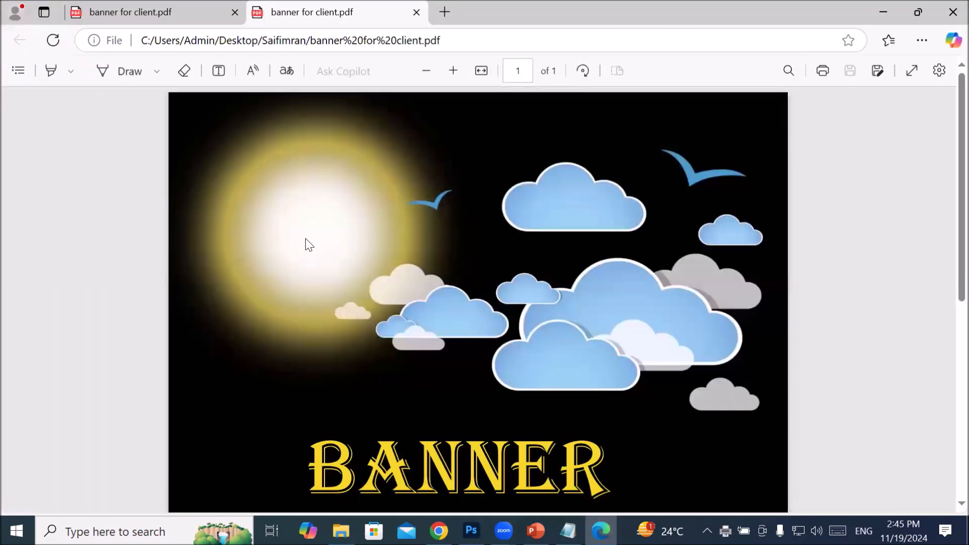
Step: Examine the exported banner PDF from the clouds down to the grass at a zoom that fits the whole page
scroll(626, 306, down, 6)
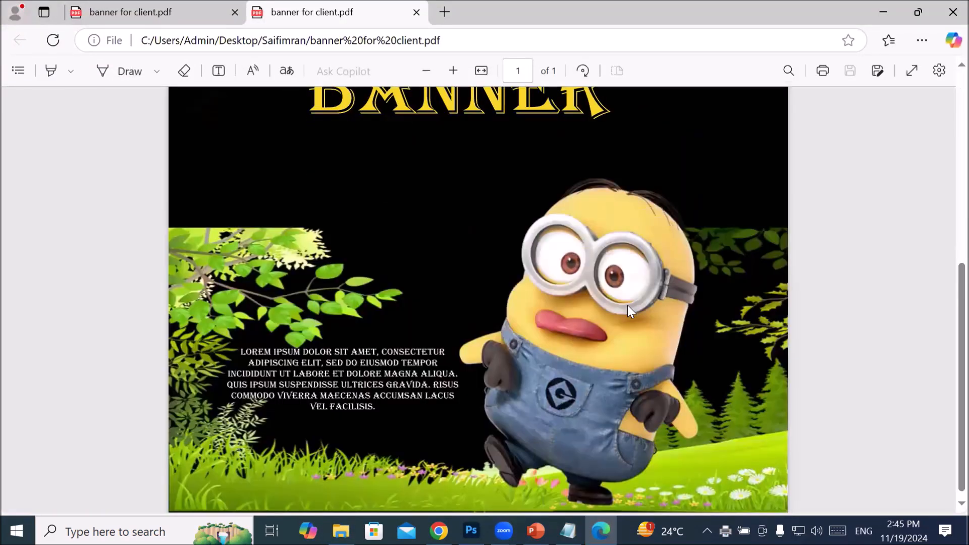
click(428, 71)
click(428, 71)
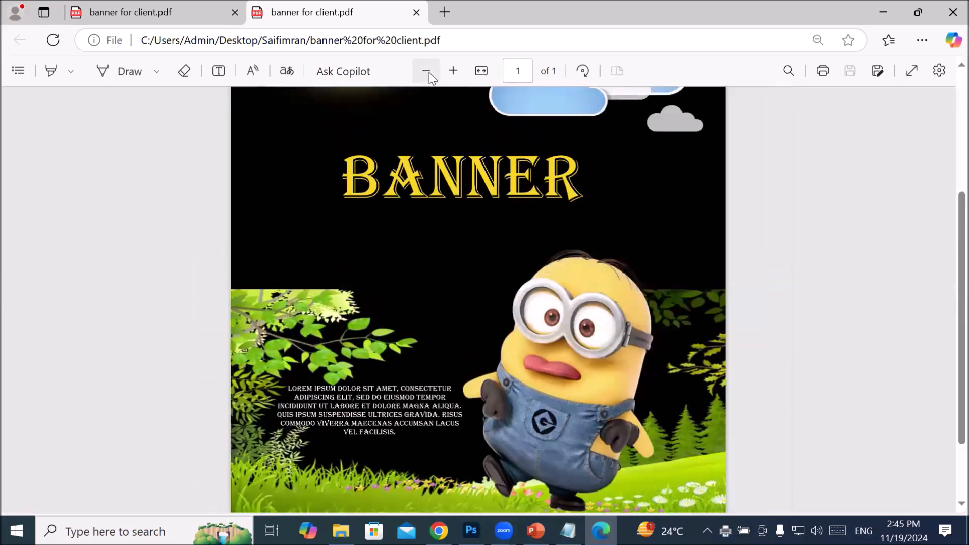
click(428, 71)
click(428, 72)
click(428, 71)
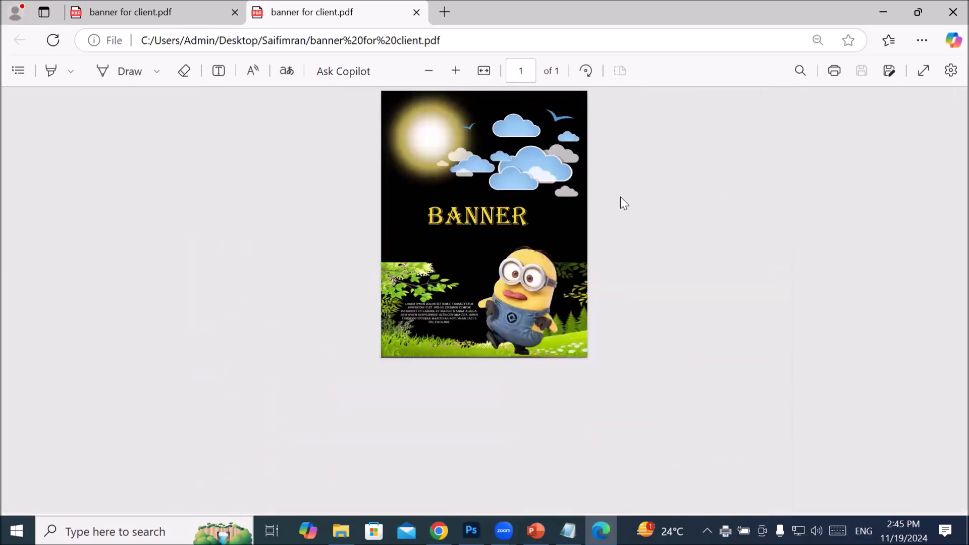
click(455, 71)
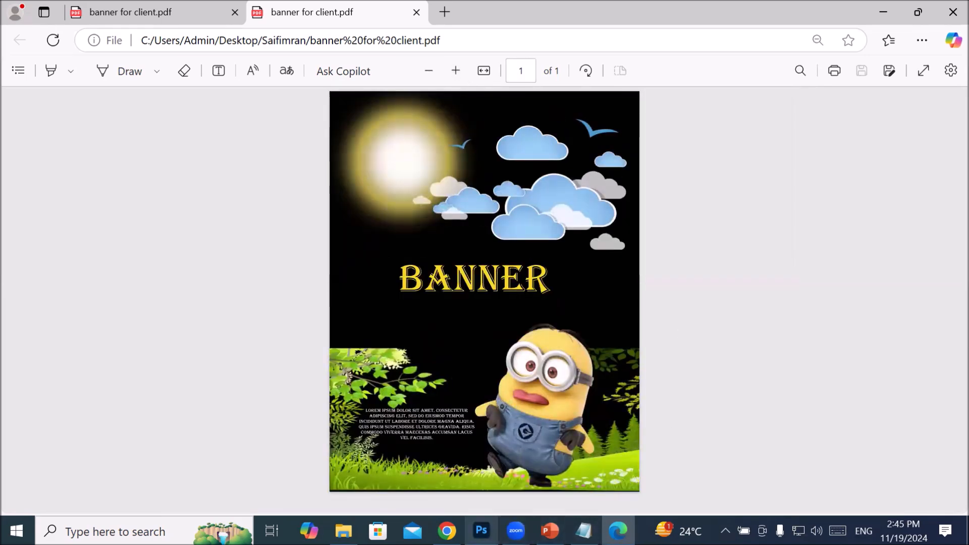
Step: Switch back to Photoshop, look through the banner's layers, and close the document without saving changes
click(481, 531)
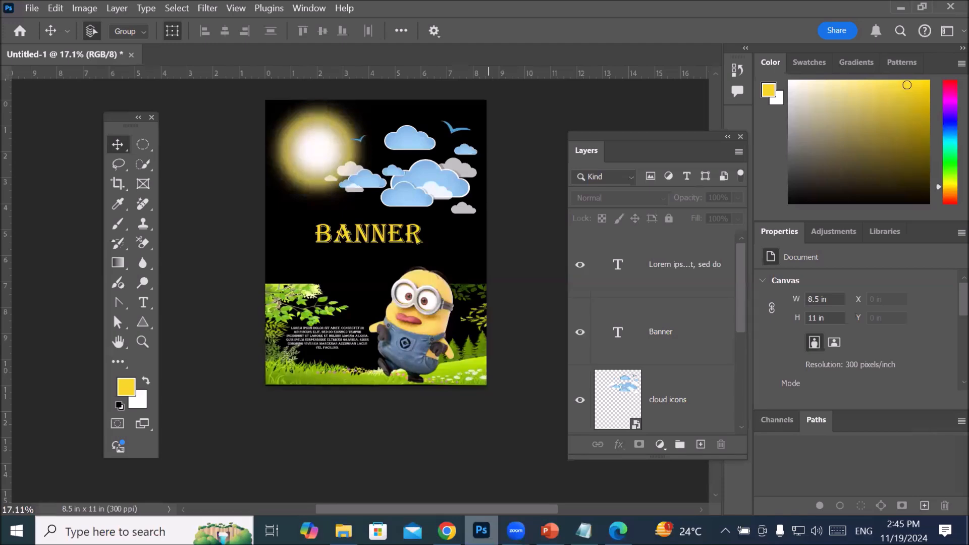
click(731, 313)
click(735, 291)
click(691, 271)
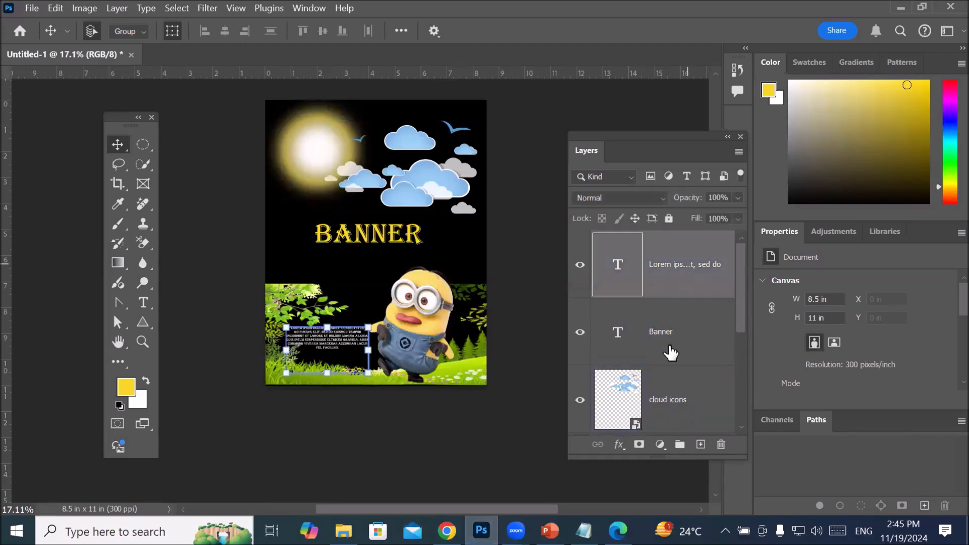
drag(743, 308, 739, 428)
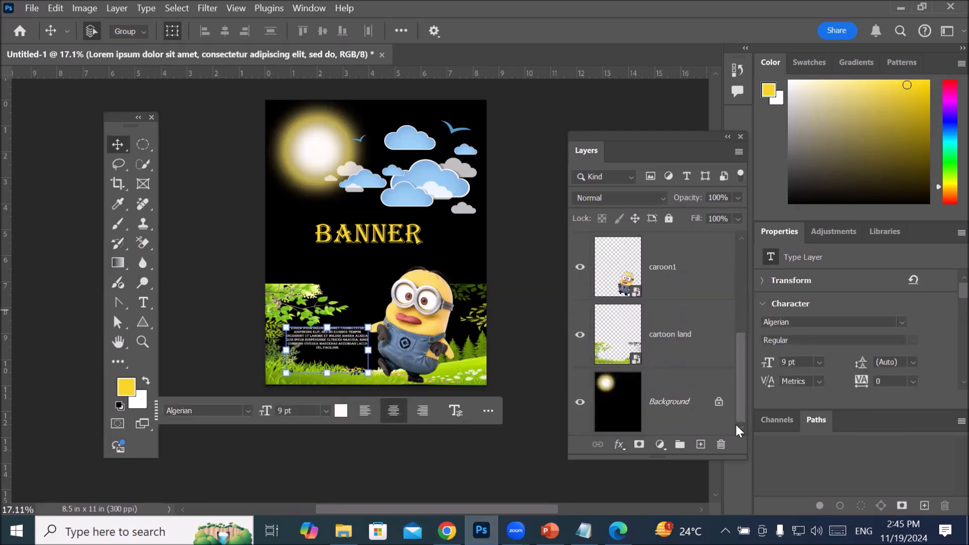
click(380, 55)
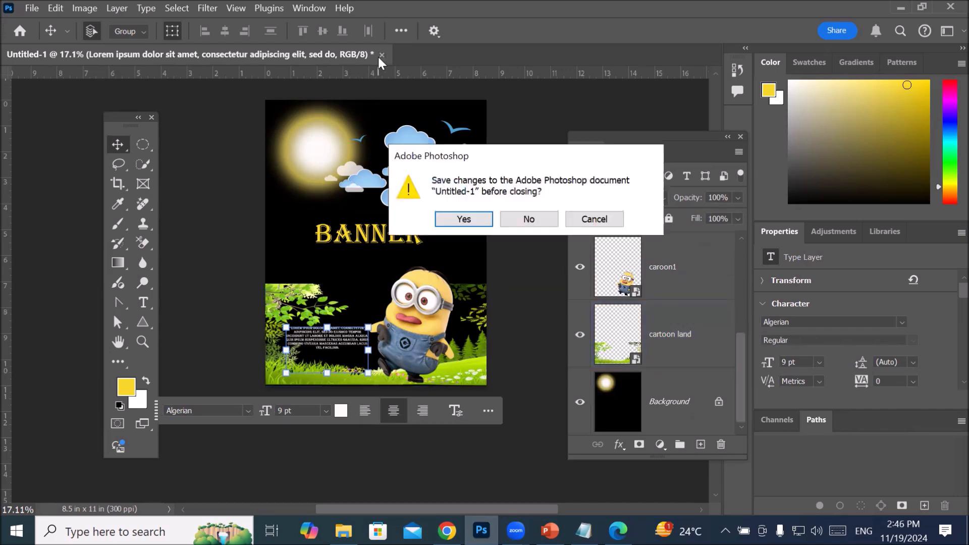
click(529, 219)
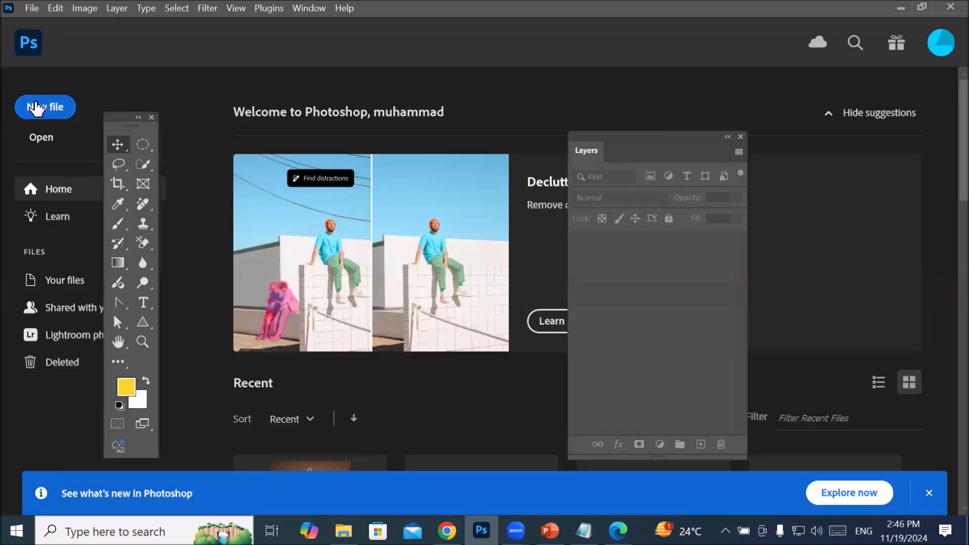
Step: Create a new Letter document, 8.5 x 11 in at 300 ppi, from the recent items
click(43, 106)
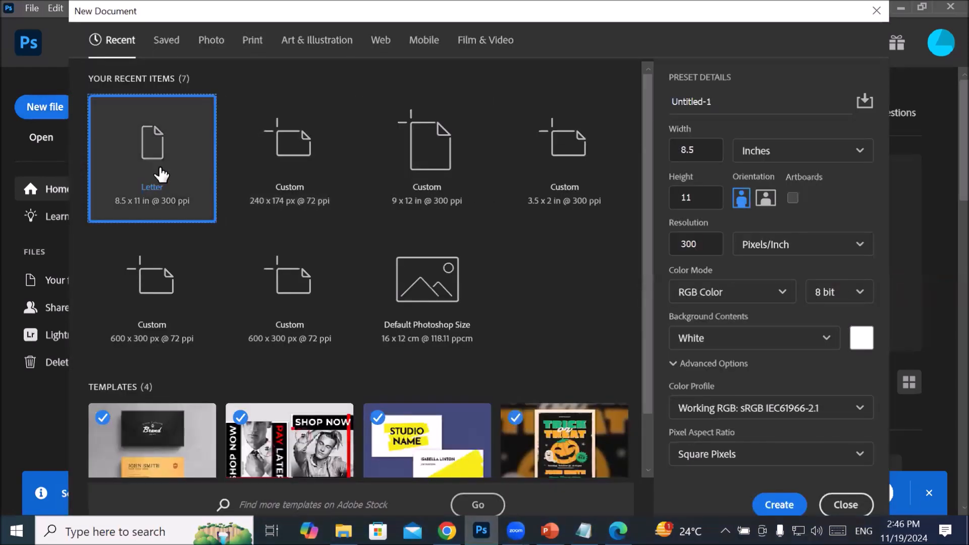
double_click(161, 174)
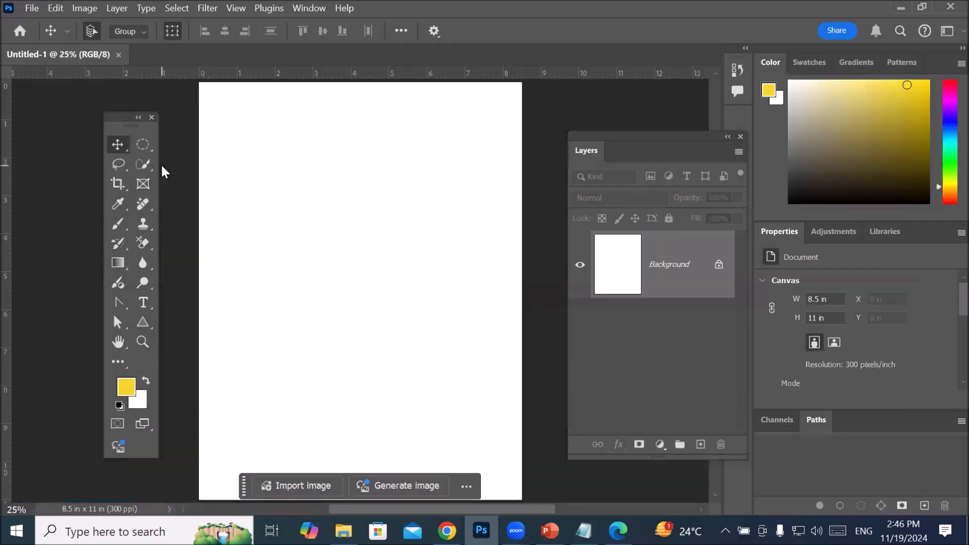
scroll(270, 211, down, 2)
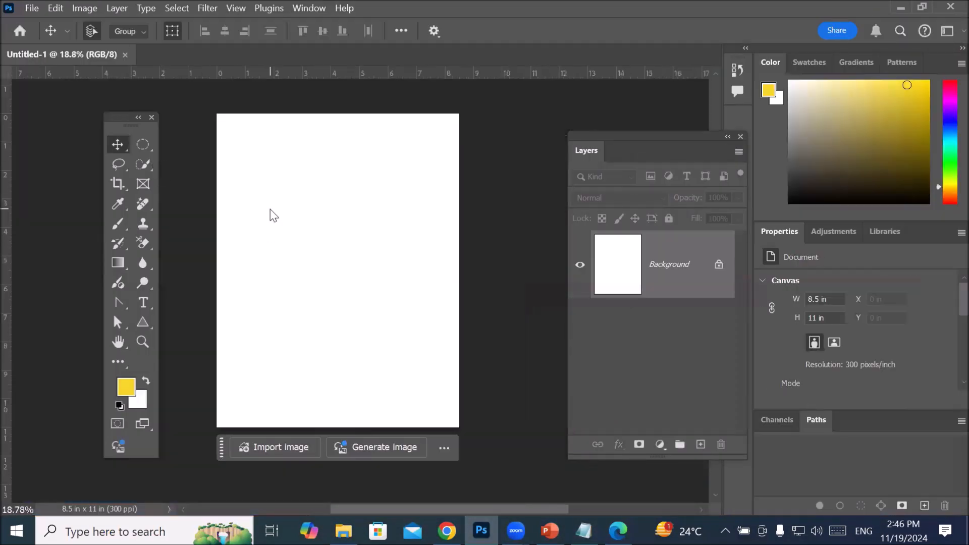
Step: Examine the available marquee tools, and switch to the PowerPoint toolbox slides to view the selection tools example on slide 49
click(140, 148)
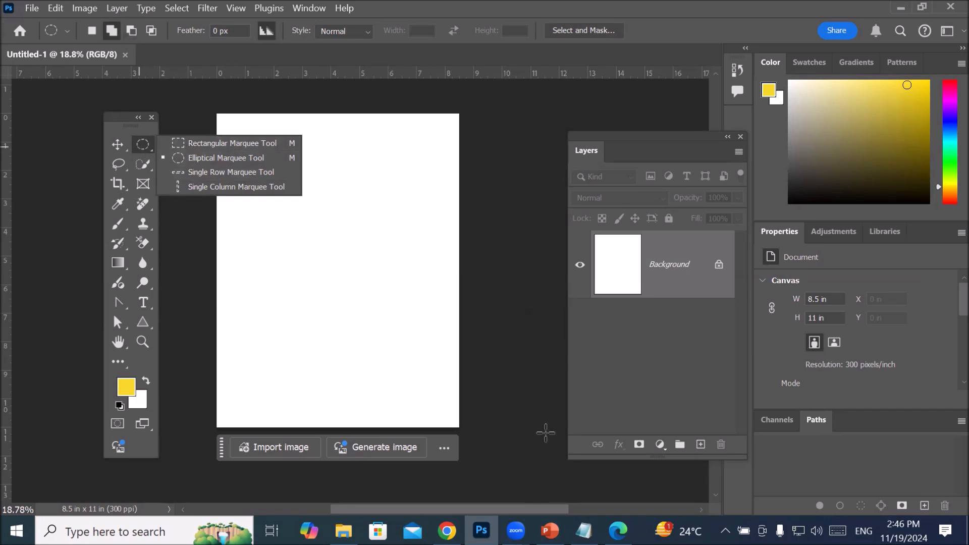
click(550, 531)
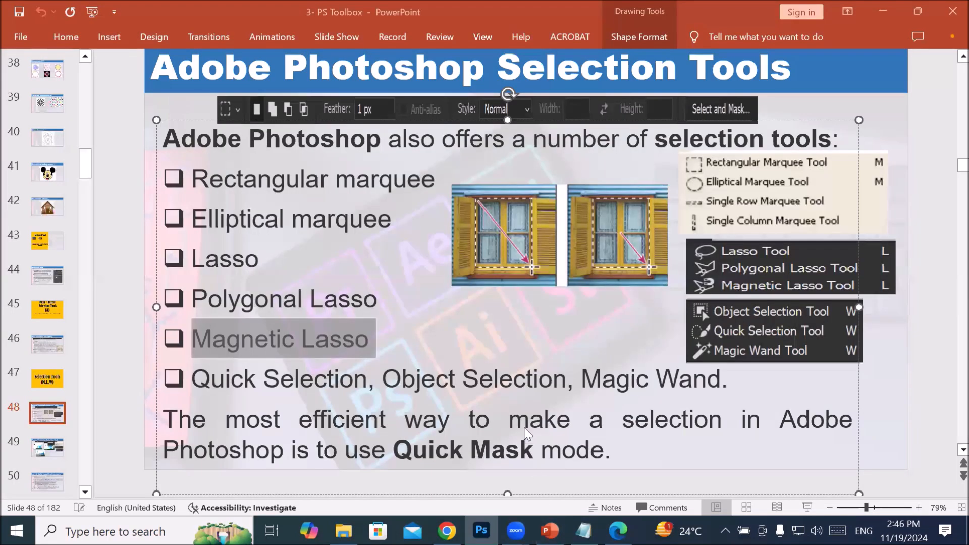
scroll(777, 434, down, 1)
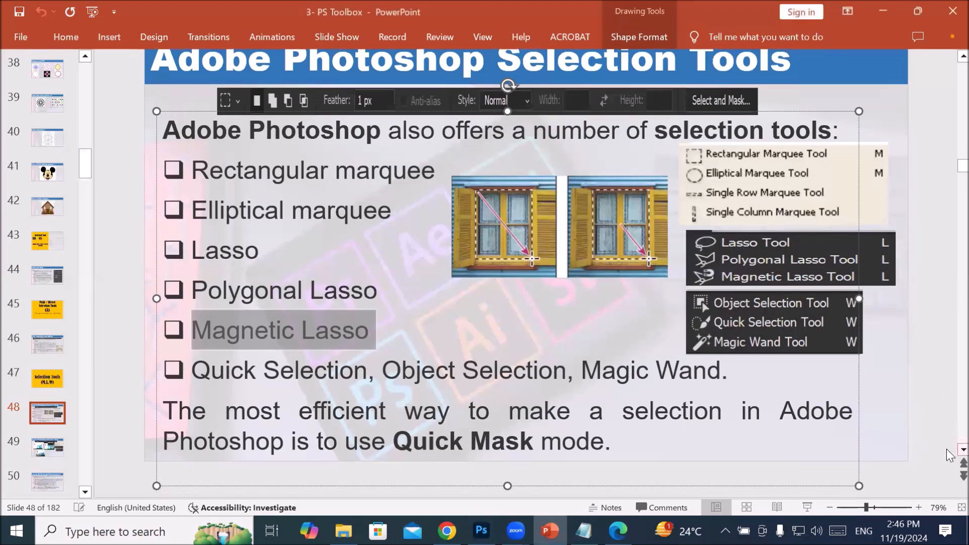
scroll(950, 452, down, 2)
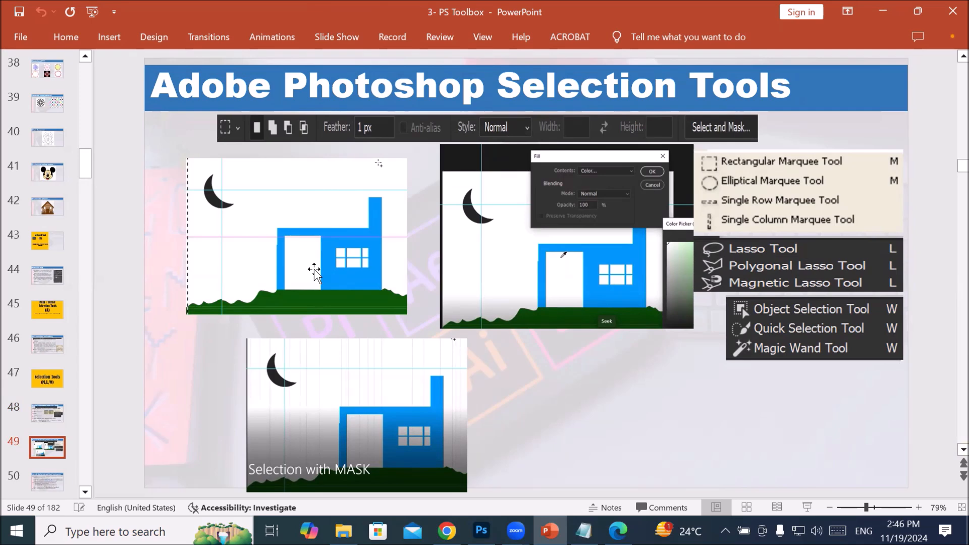
Step: Return to Photoshop, try two separate elliptical selections near the page's upper-left corner, and clear them
click(482, 530)
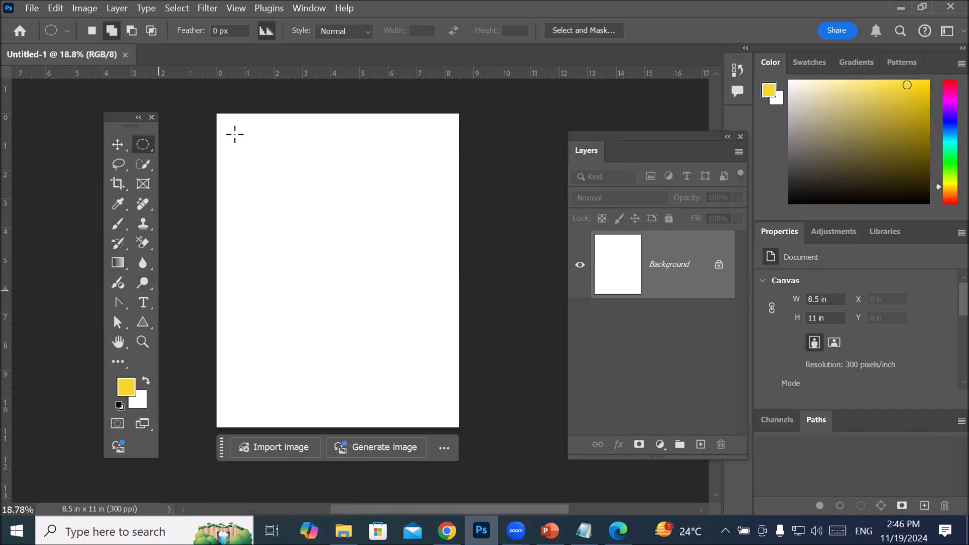
drag(239, 137, 303, 190)
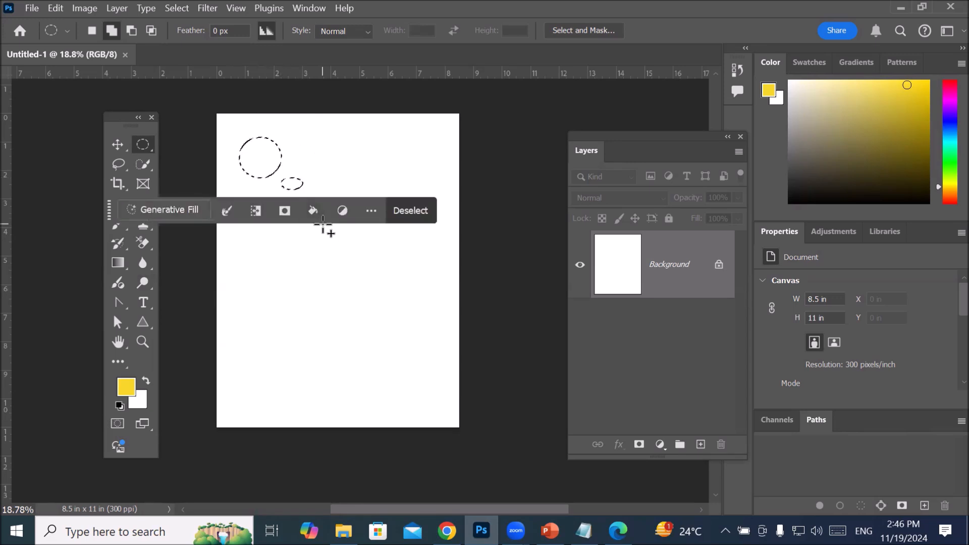
click(277, 199)
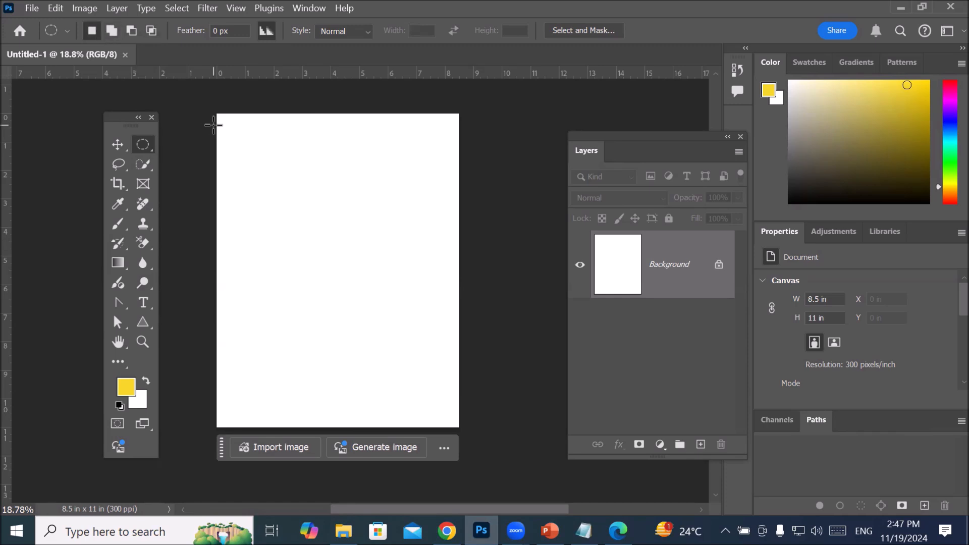
Step: Draw a circular selection about 2.5 in wide near the page's upper-left corner and move the contextual task bar away from it
drag(238, 132, 324, 202)
drag(109, 222, 204, 373)
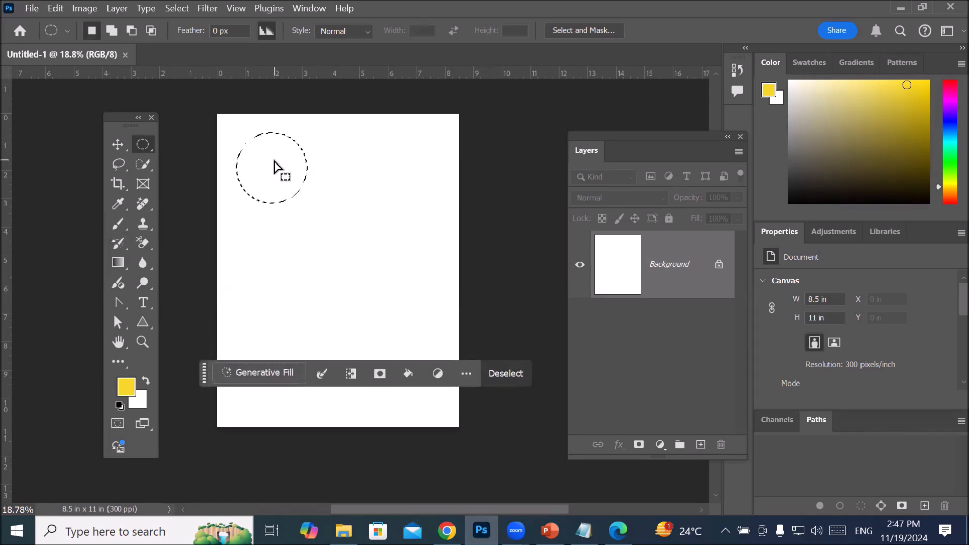
Step: Add a horizontal and a vertical rectangular marquee bar across the circle, extending past its edges, to form one combined selection
click(111, 31)
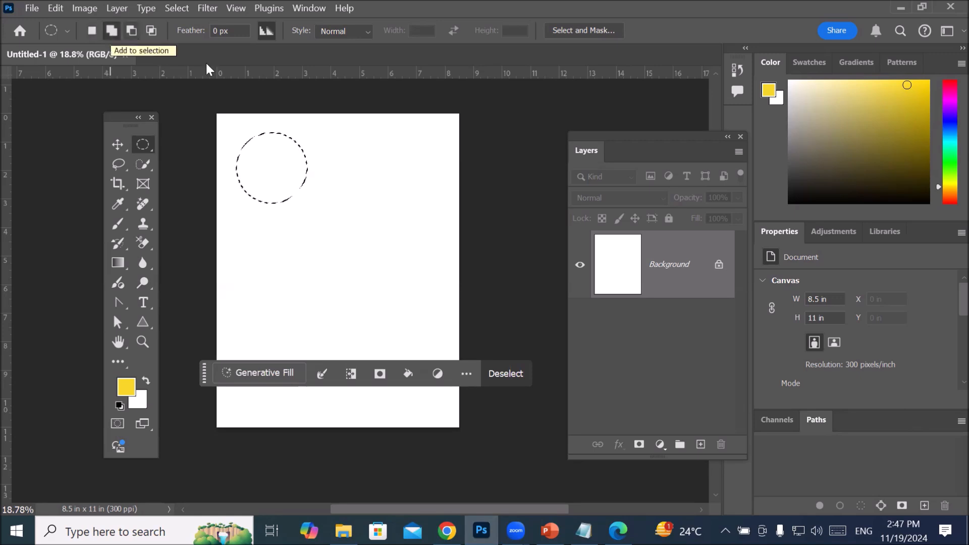
right_click(143, 144)
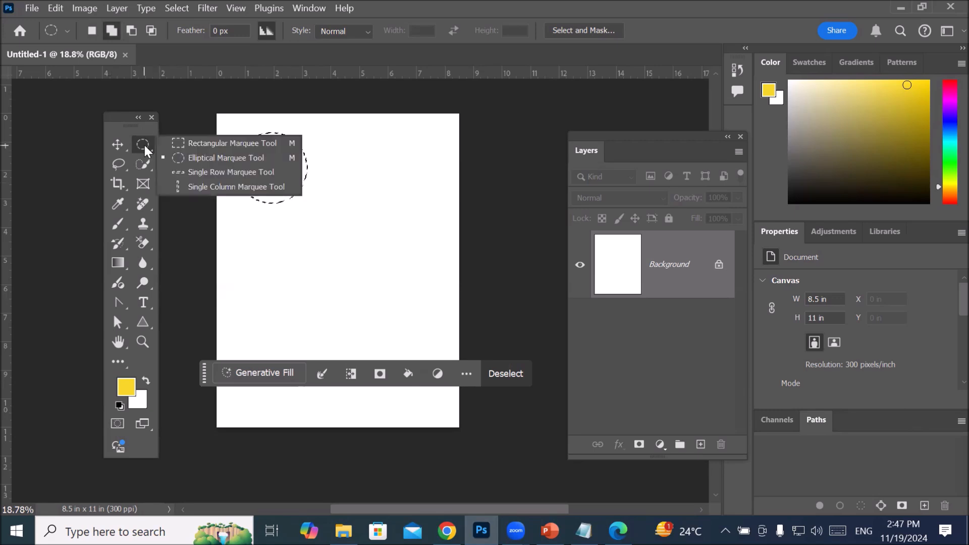
click(229, 143)
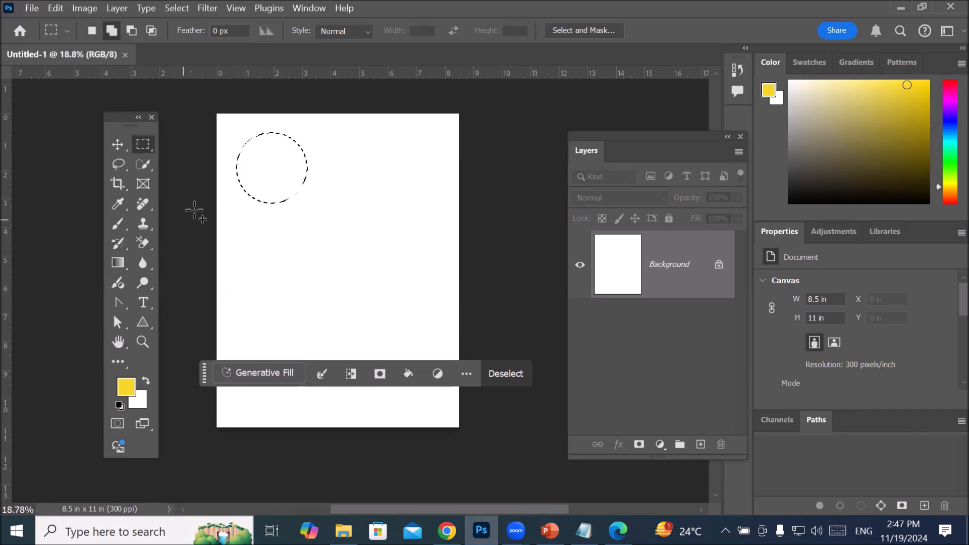
click(110, 31)
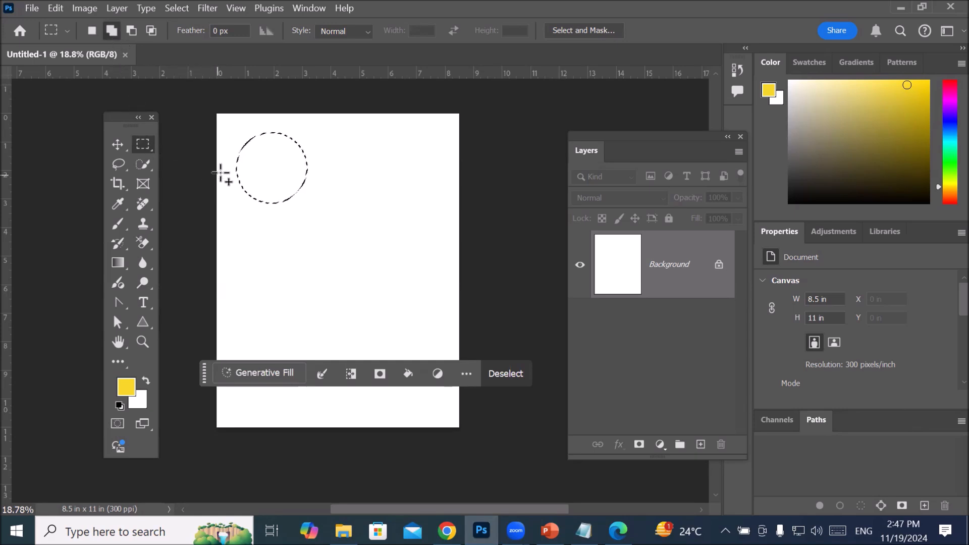
drag(222, 146, 324, 162)
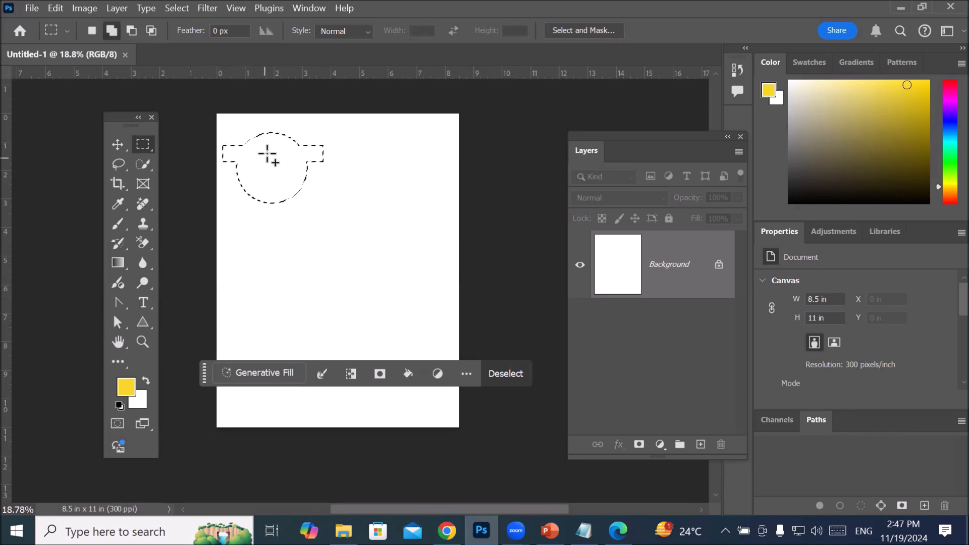
drag(270, 118, 277, 226)
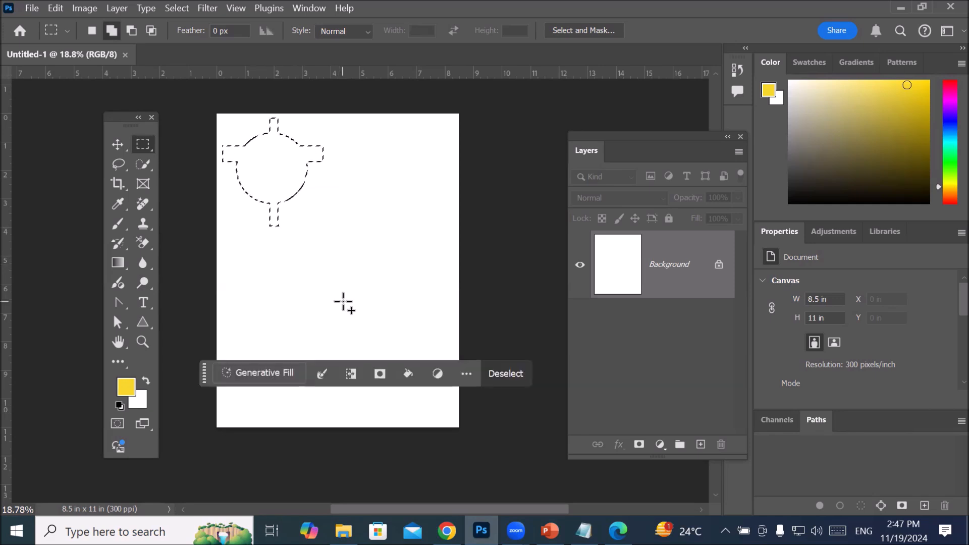
Step: Paint the combined selection yellow with the Brush tool and undo the paint
click(119, 223)
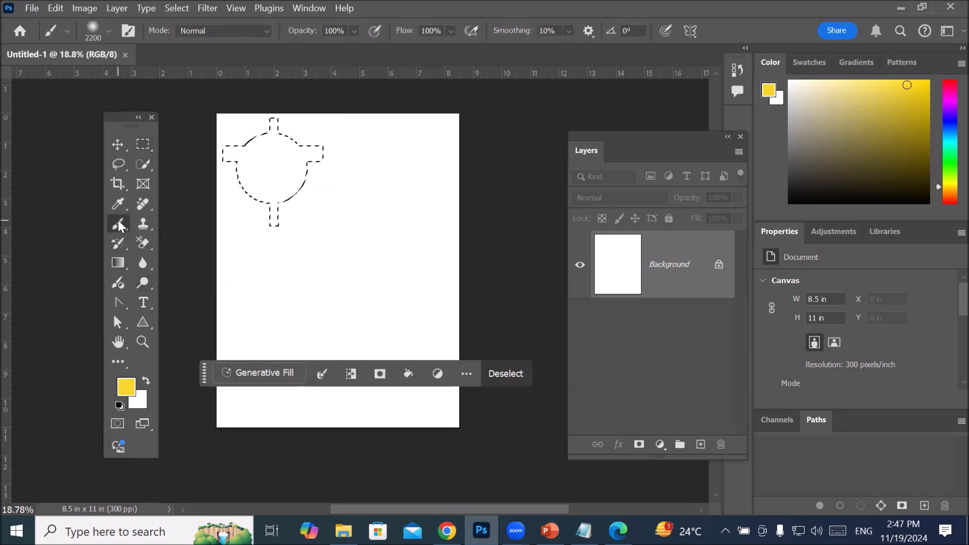
drag(238, 202, 197, 170)
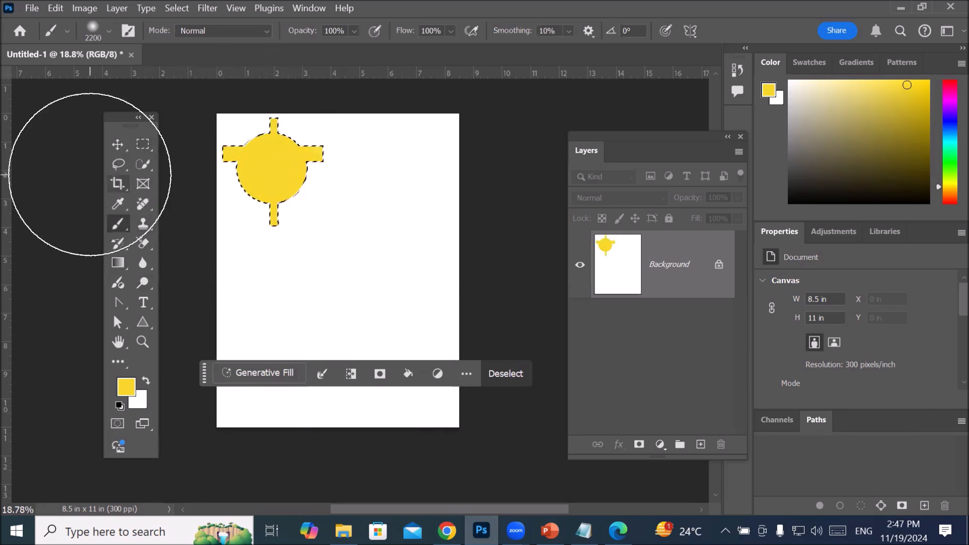
key(v)
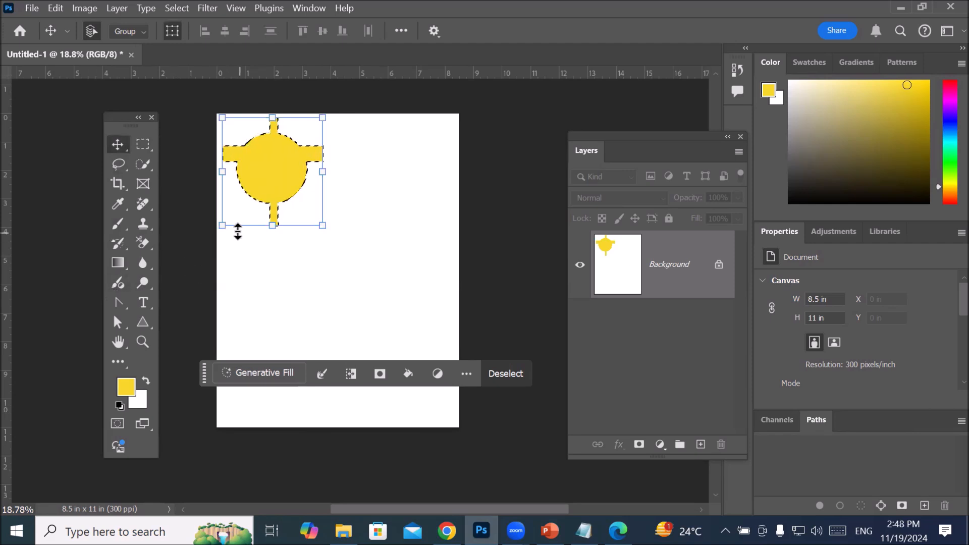
key(ctrl+z)
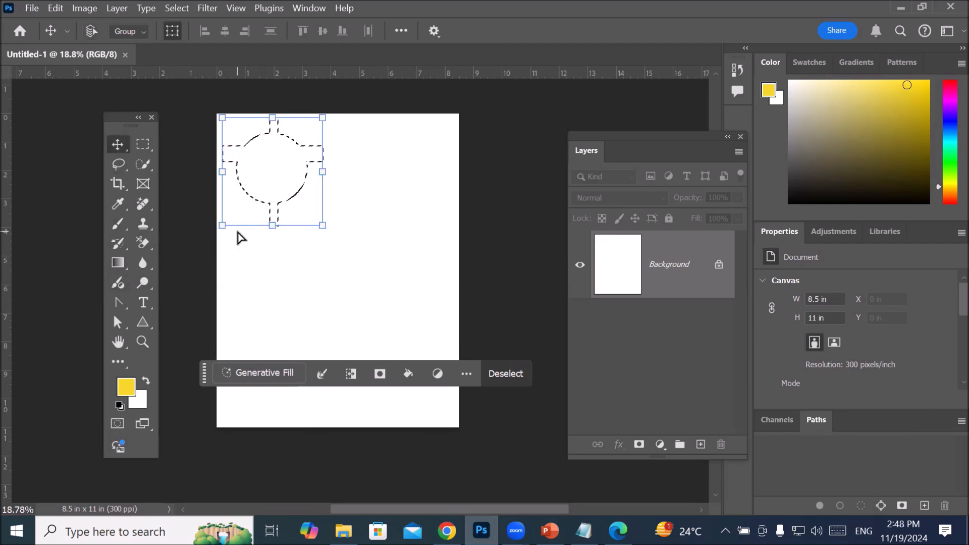
Step: Undo the two rectangular bars added to the circular selection, and set the Rectangular Marquee tool to subtract from the selection
key(ctrl+z)
key(ctrl+z)
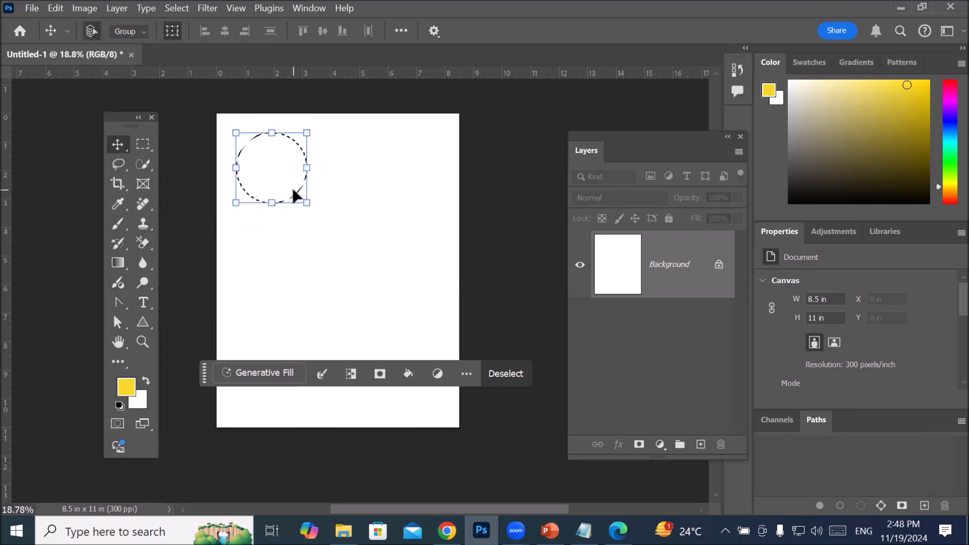
click(140, 147)
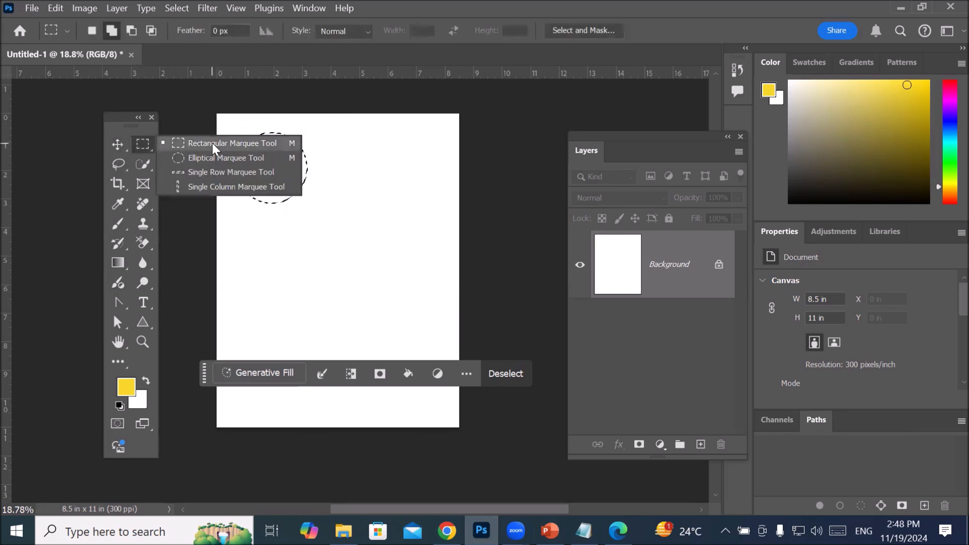
click(141, 145)
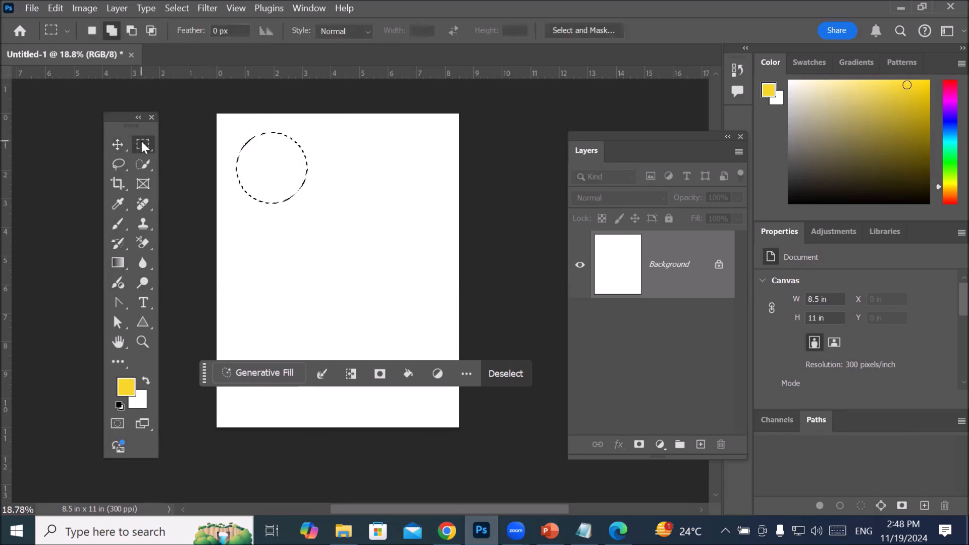
click(133, 28)
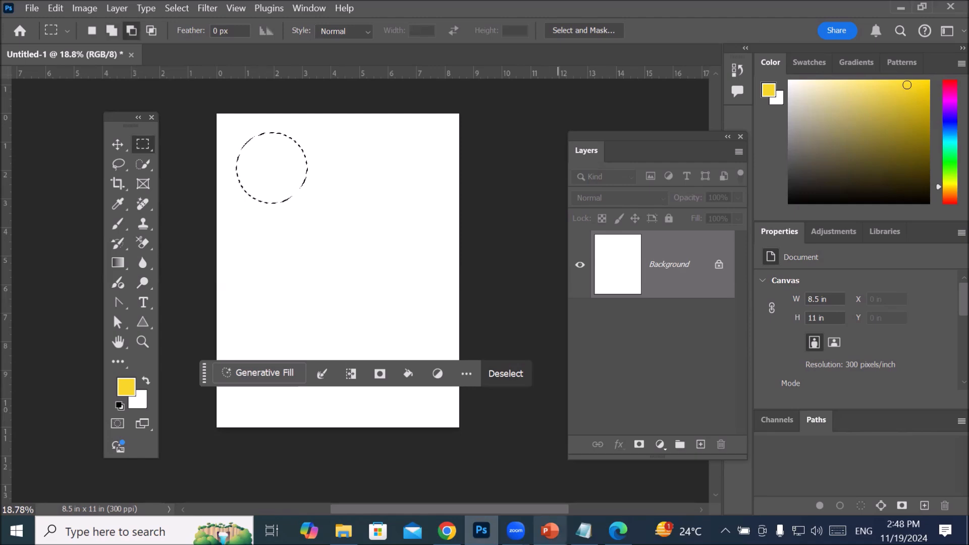
Step: Check the Selection Tools slide in PowerPoint, return to Photoshop, and try a rectangular marquee beside the circle before undoing it
click(549, 530)
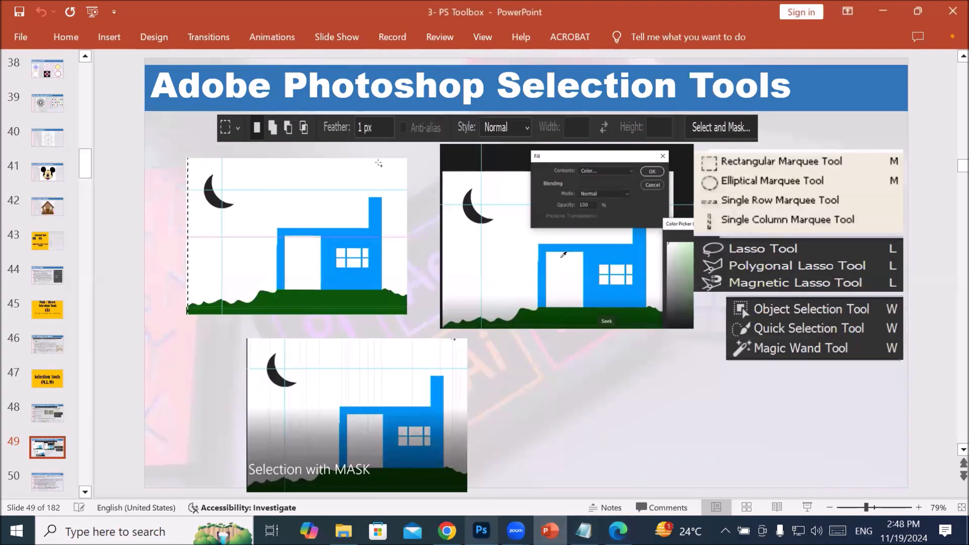
click(481, 530)
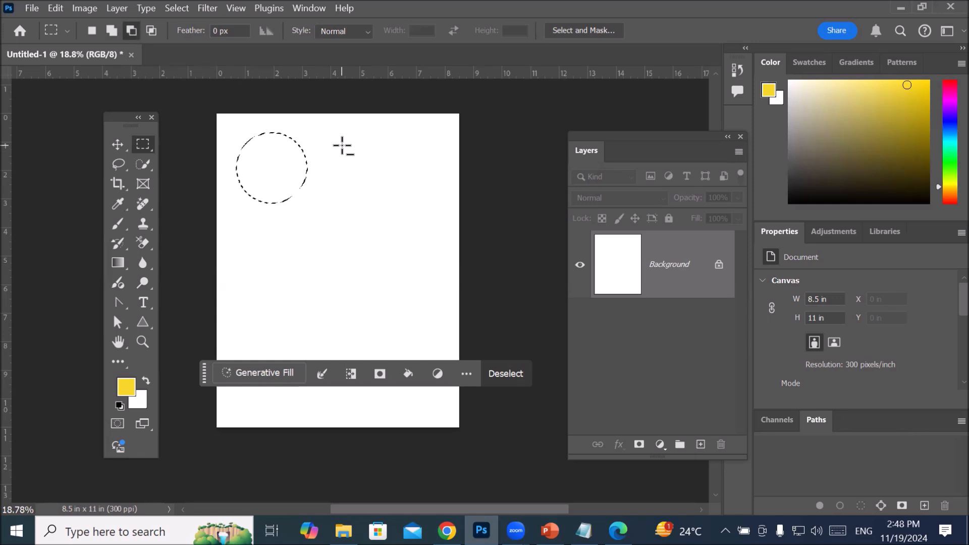
drag(341, 146, 392, 190)
key(ctrl+z)
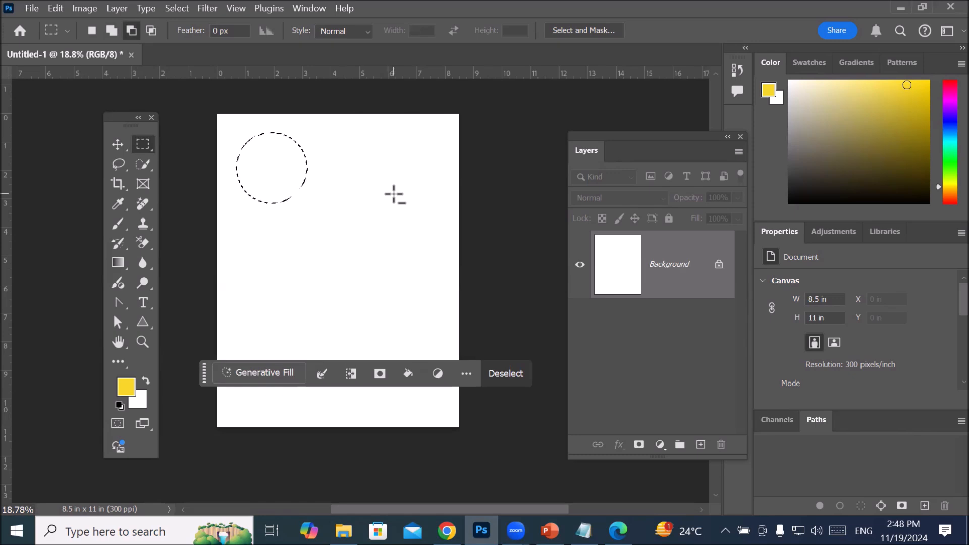
Step: Switch to the Elliptical Marquee tool, try adding a second circle overlapping the lower part of the existing one, and undo it
right_click(144, 140)
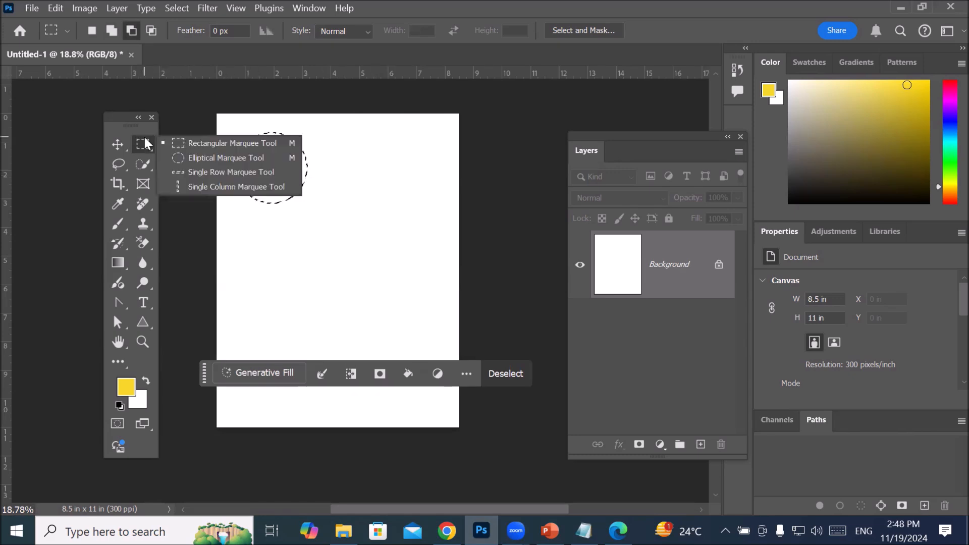
click(207, 157)
mouse_move(325, 145)
mouse_down()
mouse_move(414, 231)
mouse_move(356, 226)
mouse_move(322, 255)
mouse_up()
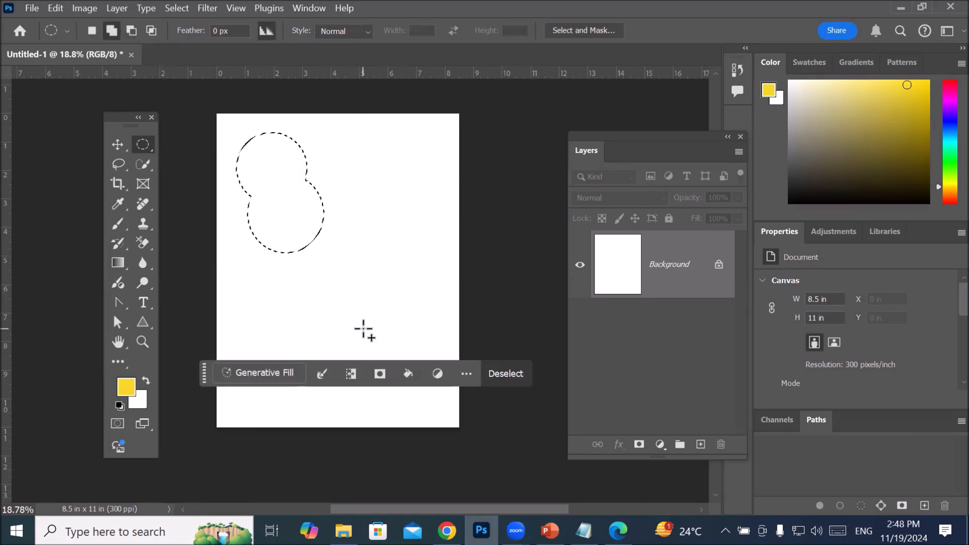
key(ctrl+z)
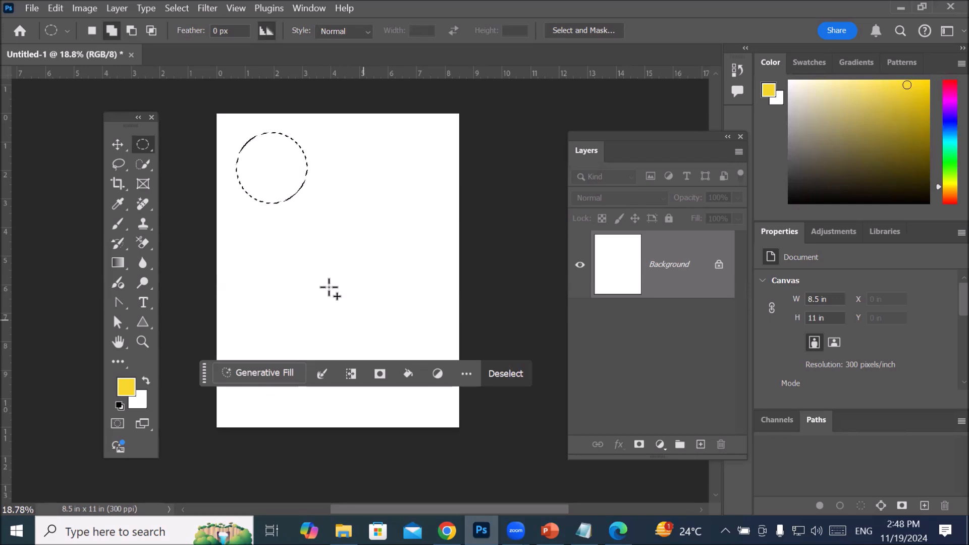
Step: Subtract an ellipse about 2.9 in wide, offset up and to the right, from the circular selection to leave a crescent
click(131, 29)
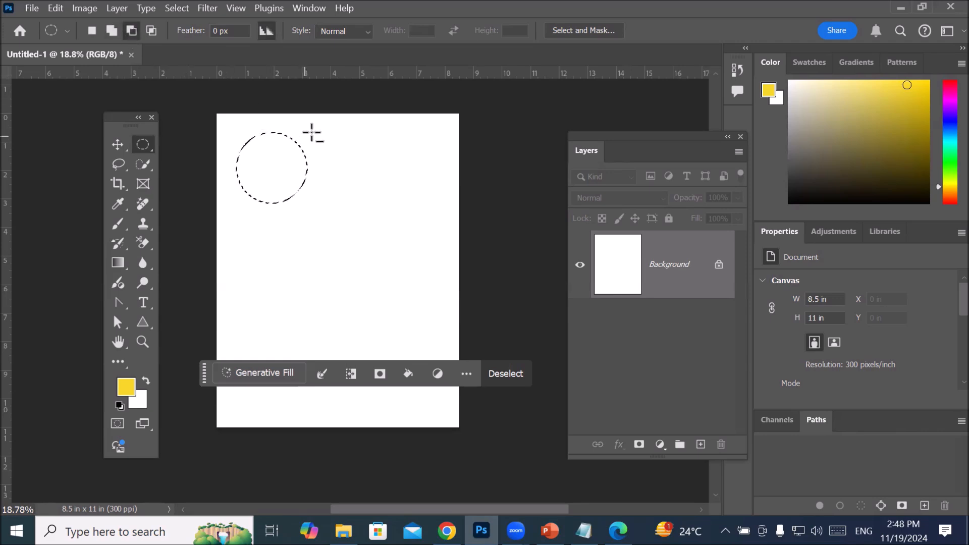
drag(316, 127, 397, 211)
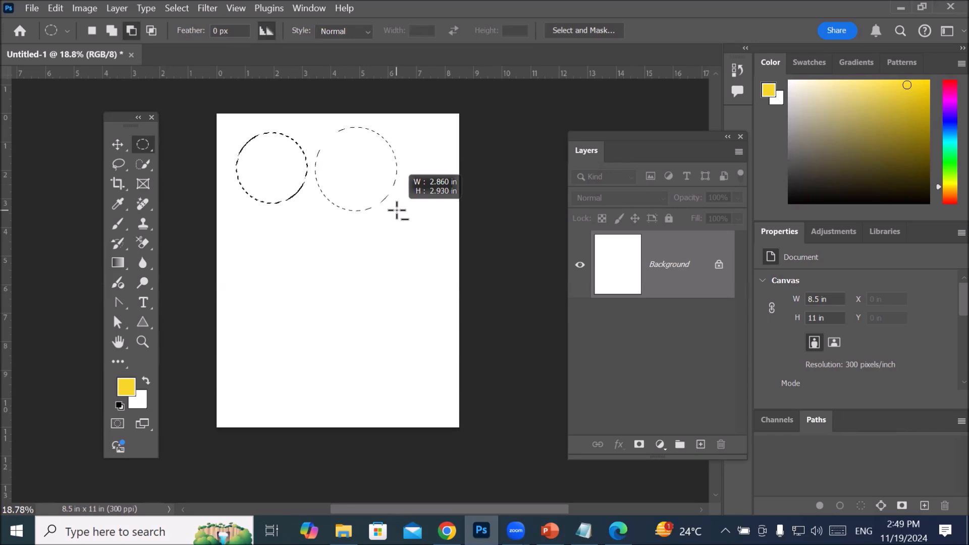
drag(397, 211, 328, 196)
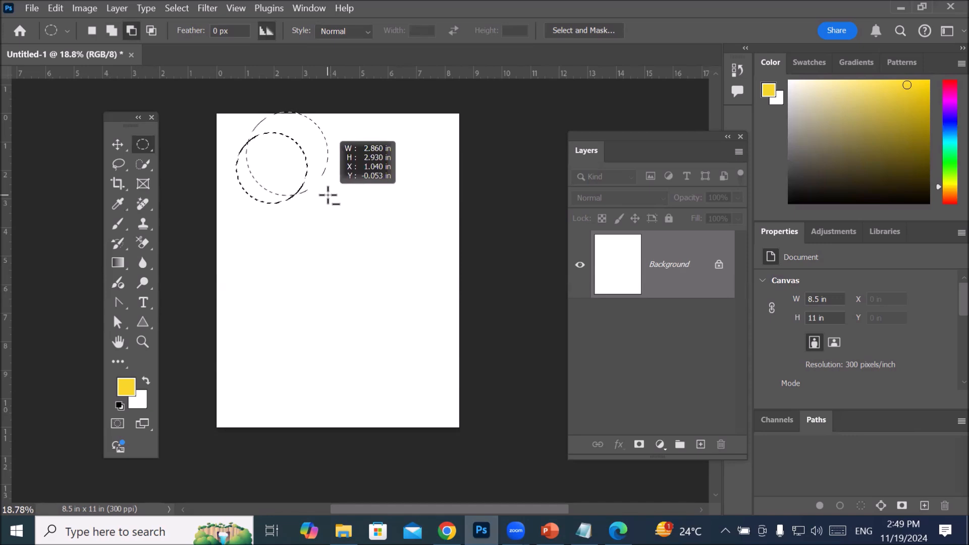
drag(329, 196, 329, 199)
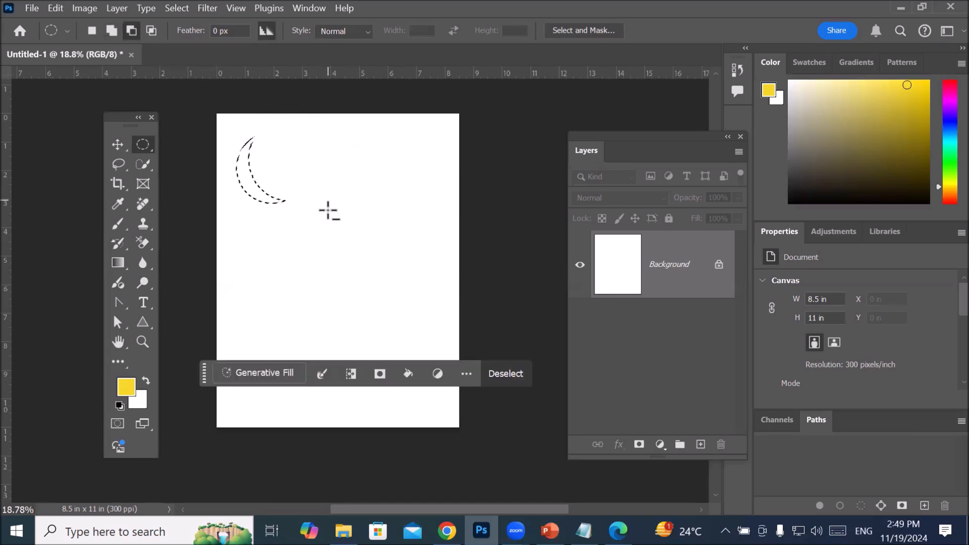
Step: Fill the crescent selection with a custom bright yellow-green color and deselect it
scroll(239, 150, up, 4)
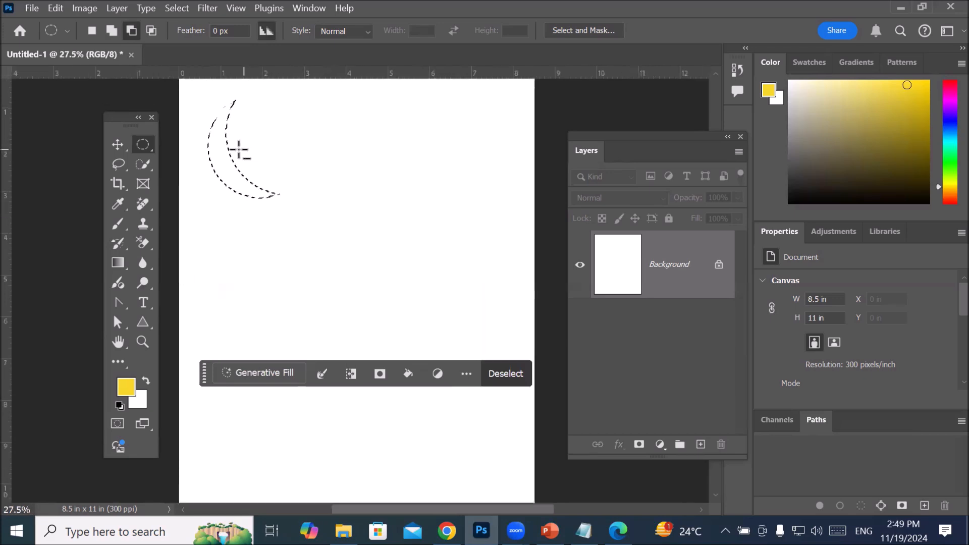
scroll(192, 139, up, 5)
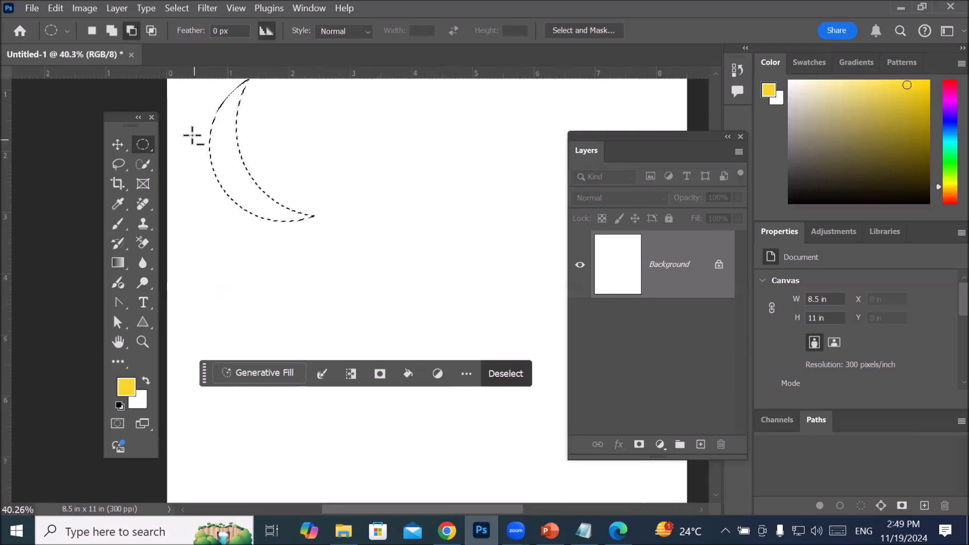
right_click(263, 176)
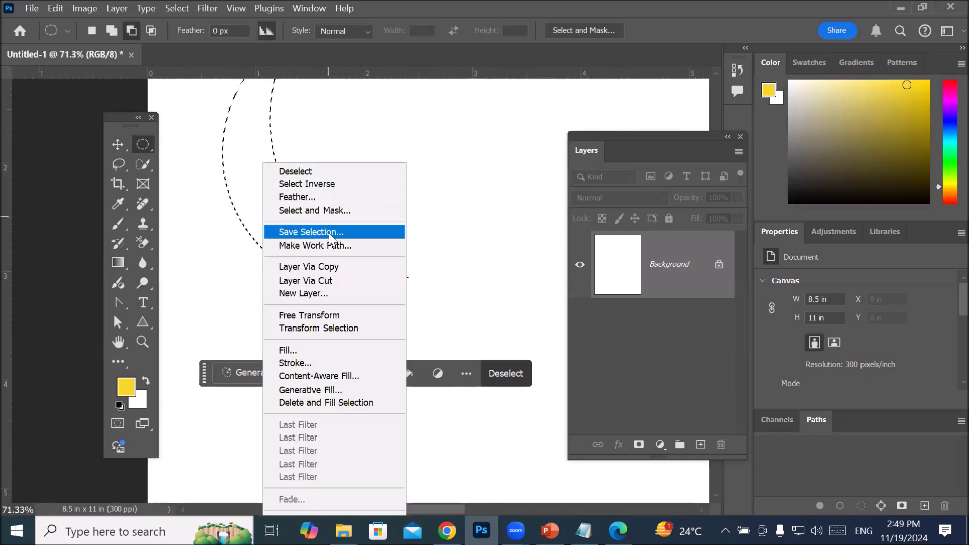
click(295, 350)
click(426, 156)
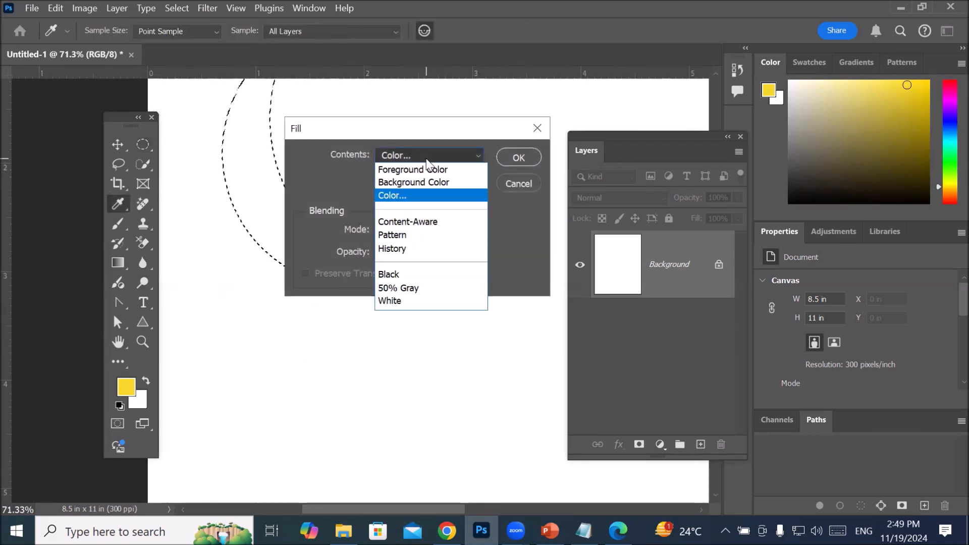
click(406, 195)
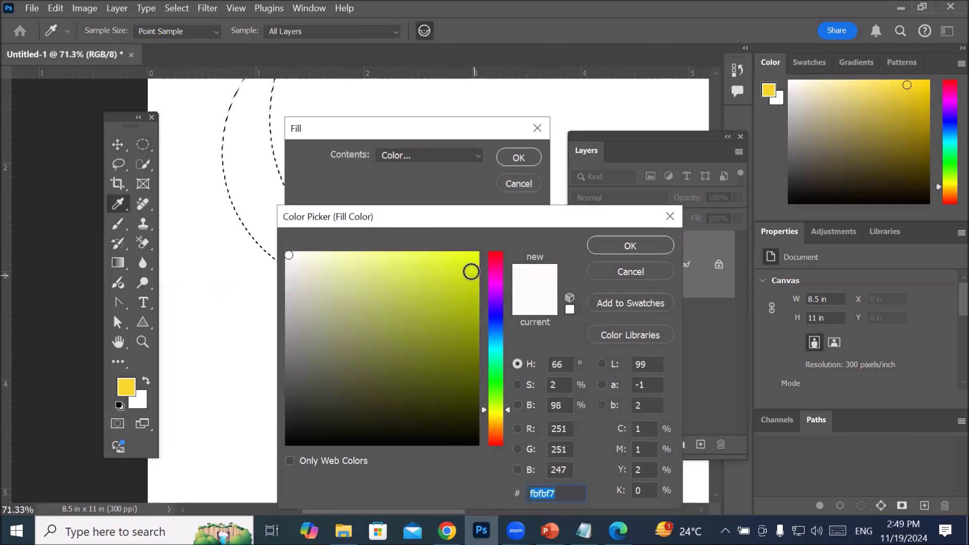
click(471, 272)
click(605, 244)
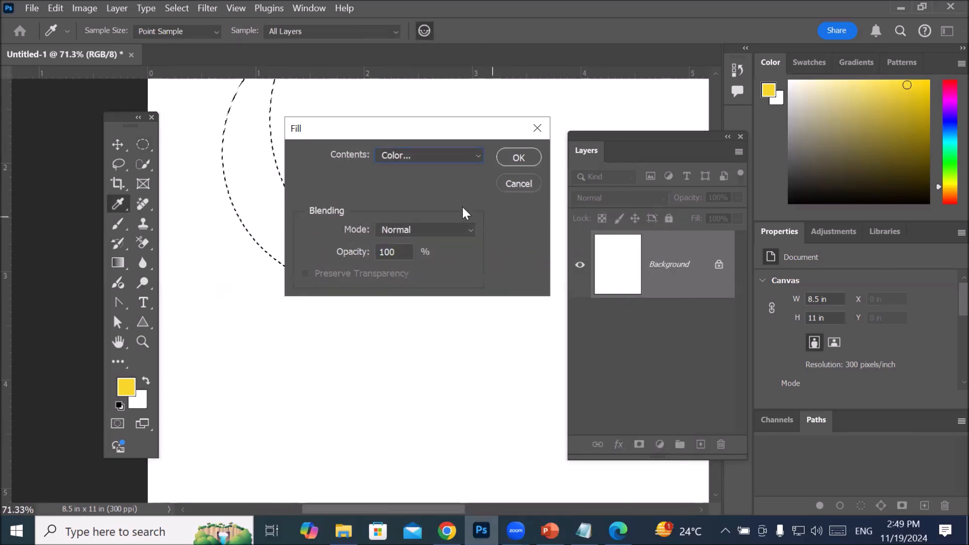
click(512, 166)
scroll(391, 159, down, 3)
scroll(392, 159, down, 4)
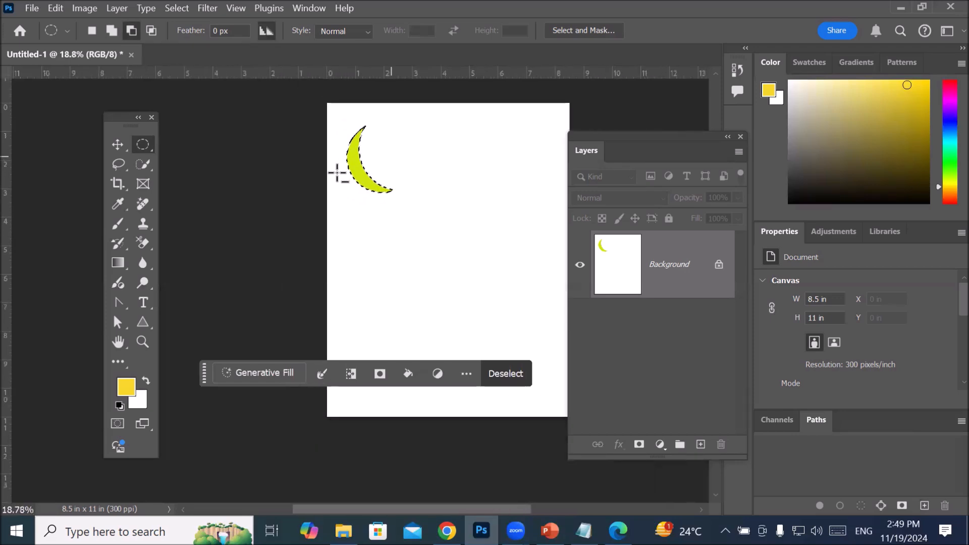
key(ctrl+d)
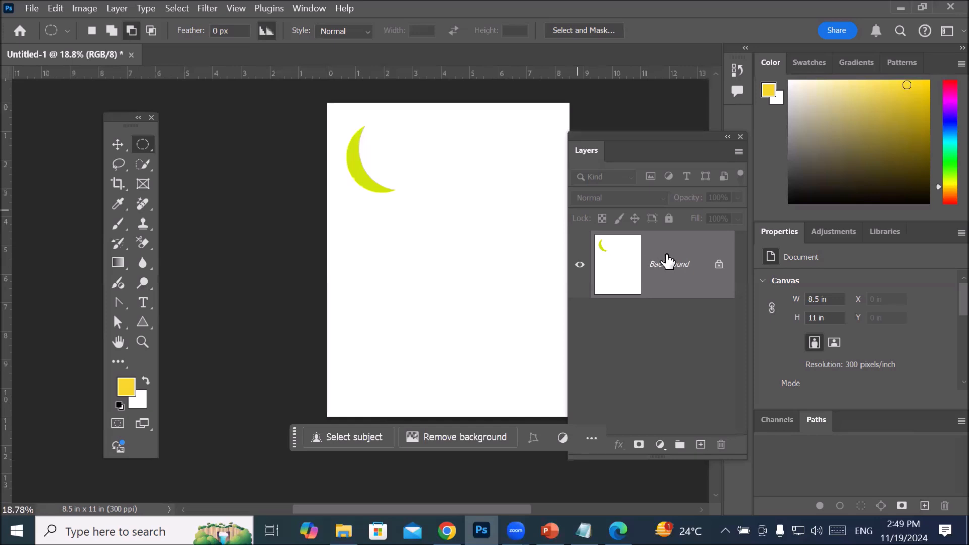
Step: Create a new empty layer above the Background layer
click(701, 445)
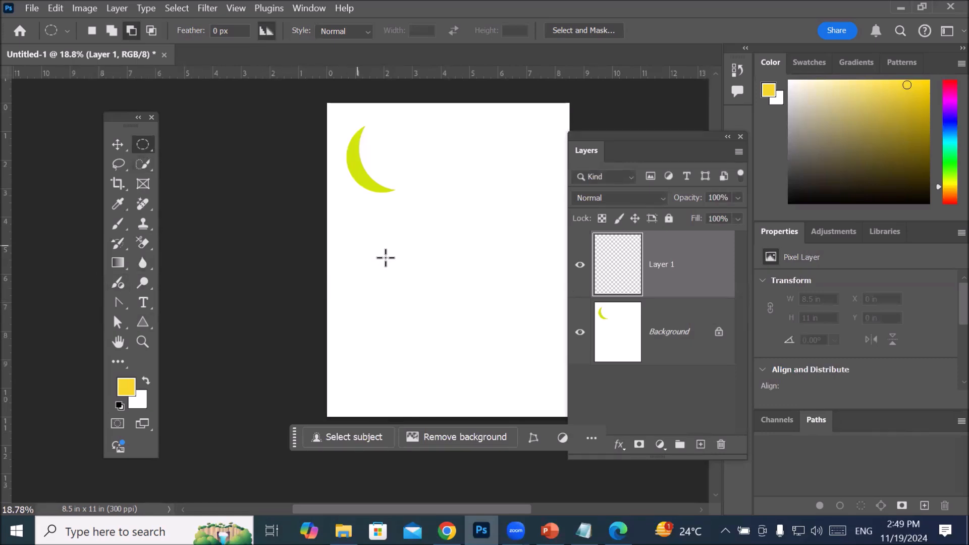
drag(359, 240, 412, 297)
drag(433, 307, 509, 342)
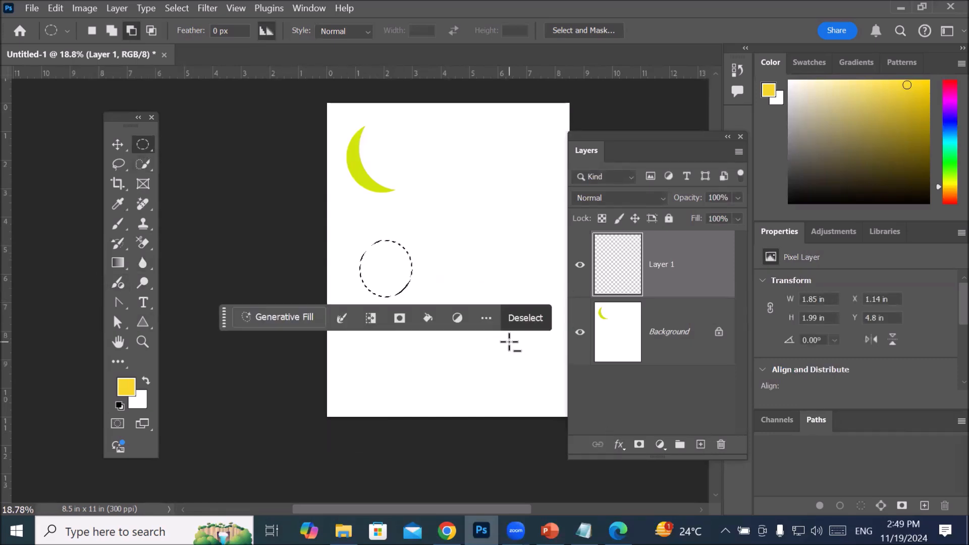
click(508, 340)
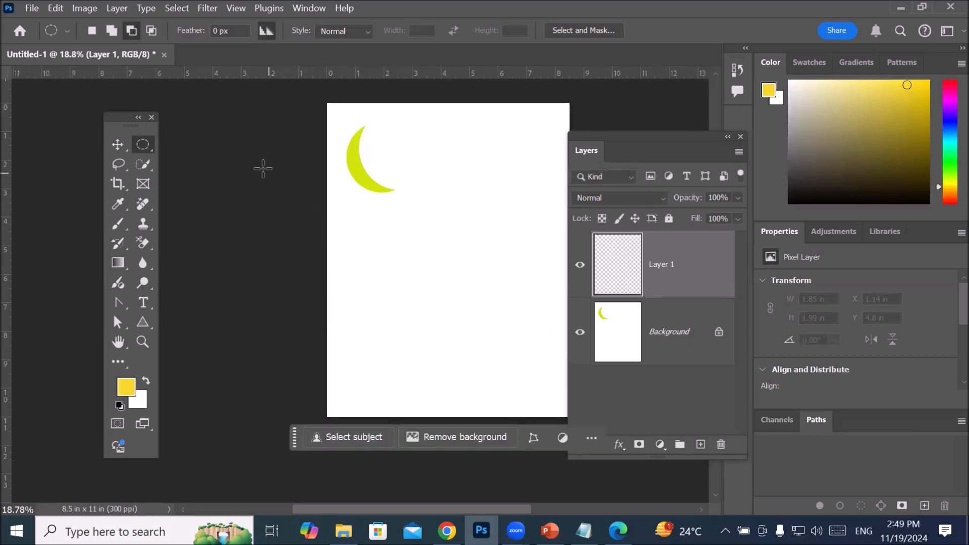
Step: Draw a rectangular selection about 7.3 by 5.3 in below the crescent as the house body
right_click(143, 145)
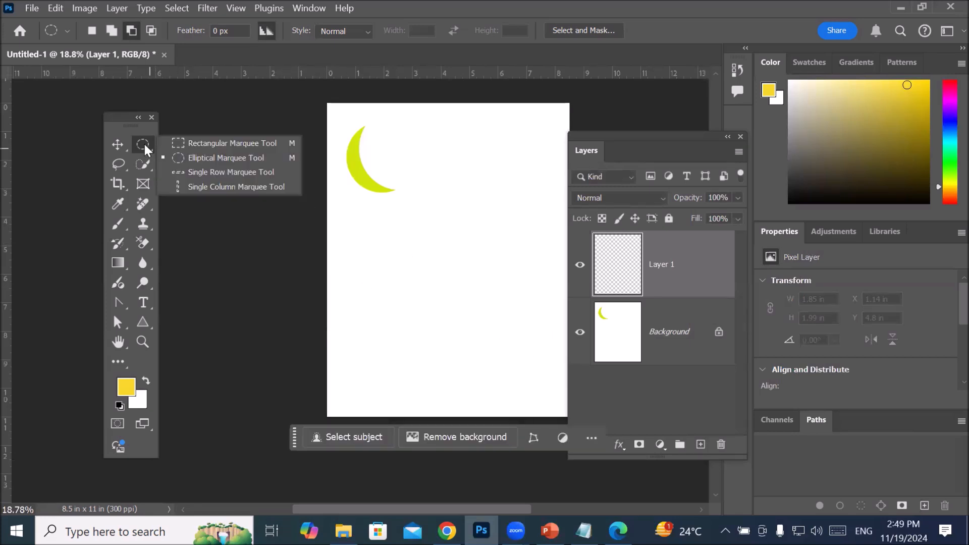
click(212, 142)
drag(341, 232, 549, 383)
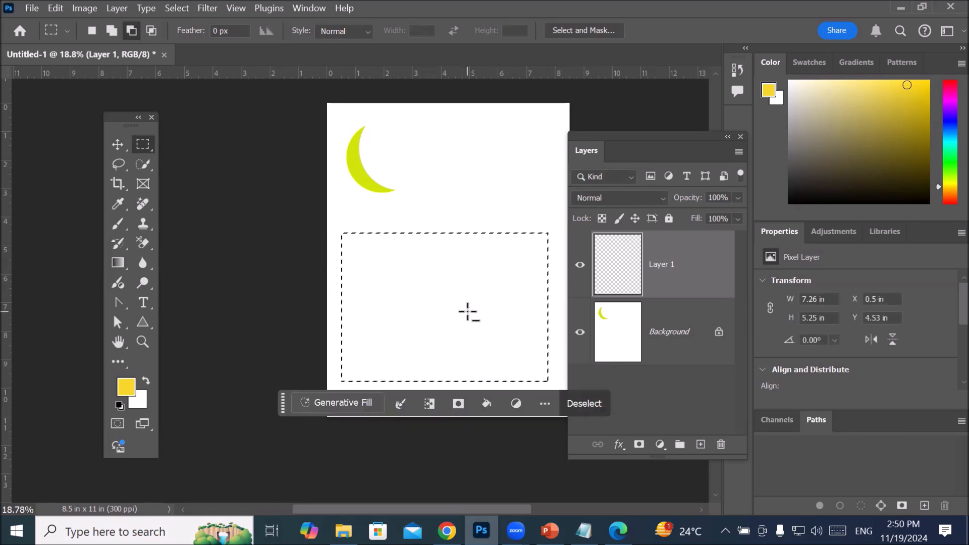
Step: Add a narrow tower with a short crossbar and a small tip to the selection, above the house body's right end
click(111, 32)
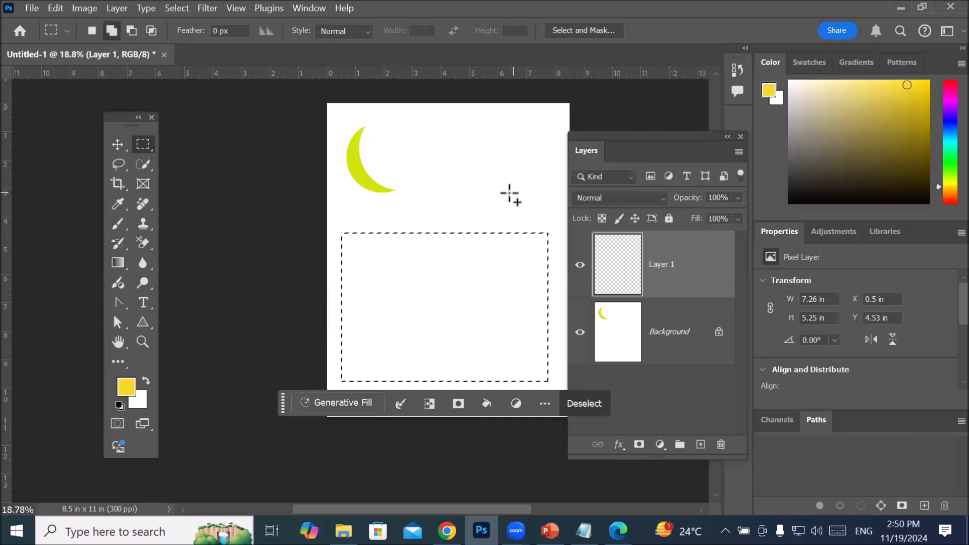
drag(512, 191, 533, 247)
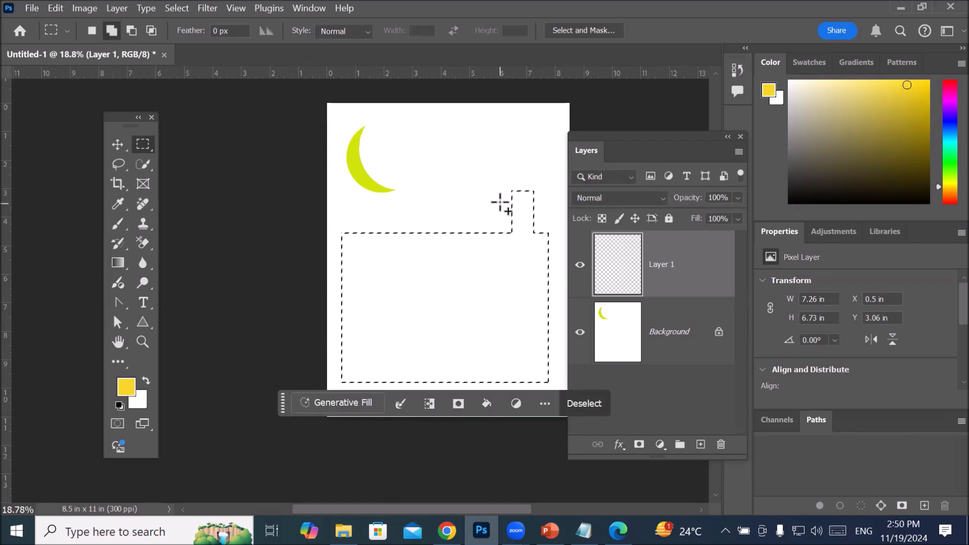
drag(501, 201, 542, 208)
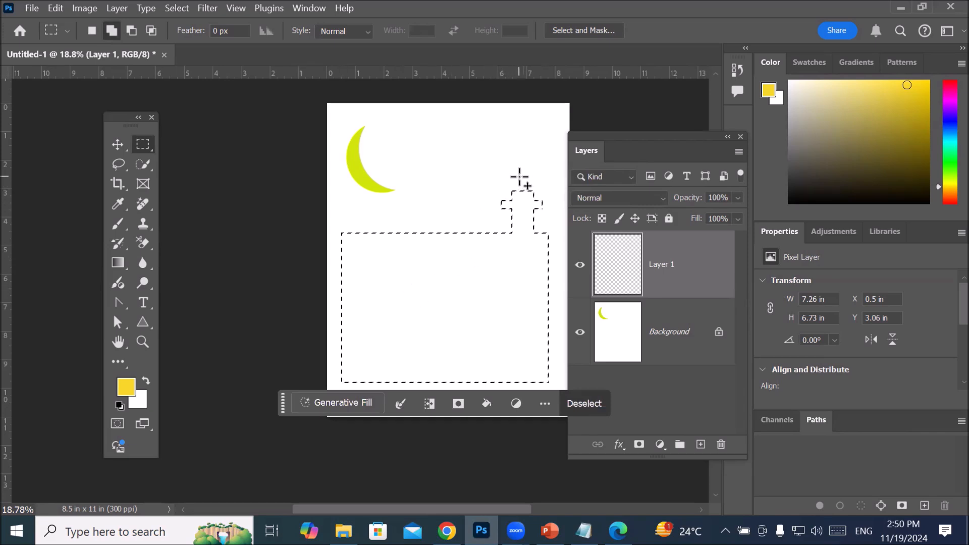
drag(519, 177, 527, 193)
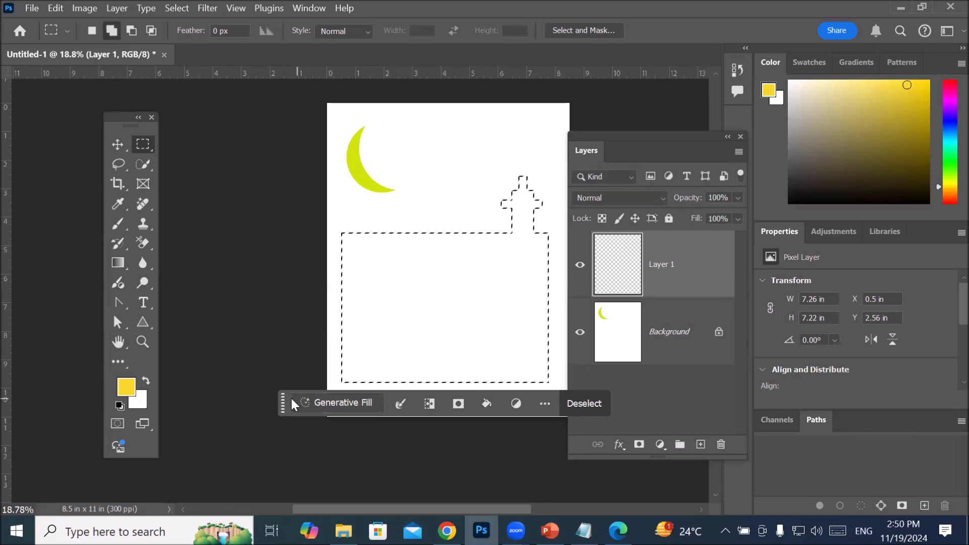
Step: Move the contextual task bar below the page and subtract a tall rectangular door from the lower-left part of the house selection
drag(284, 402, 261, 440)
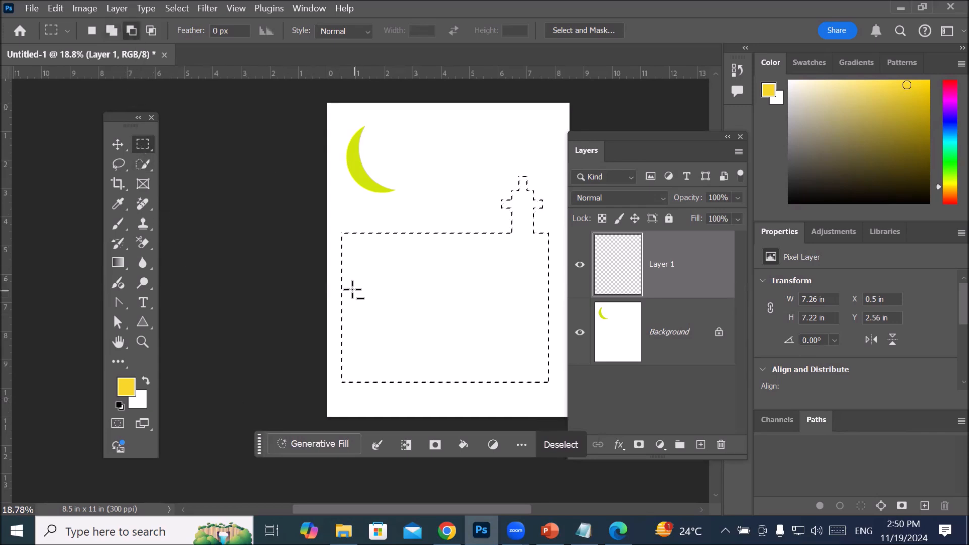
drag(373, 292, 425, 378)
Step: Subtract six window squares about 0.5 in wide, in two rows of three, from the house selection to the right of the door
drag(477, 272, 490, 282)
scroll(509, 279, up, 2)
scroll(509, 278, up, 1)
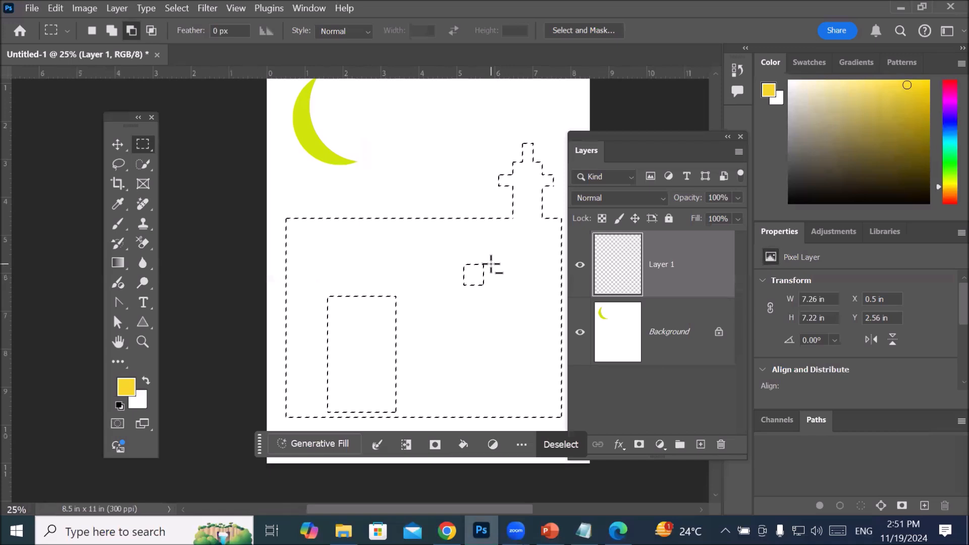
mouse_move(492, 264)
mouse_down()
mouse_move(511, 286)
mouse_move(523, 277)
mouse_move(540, 291)
mouse_up()
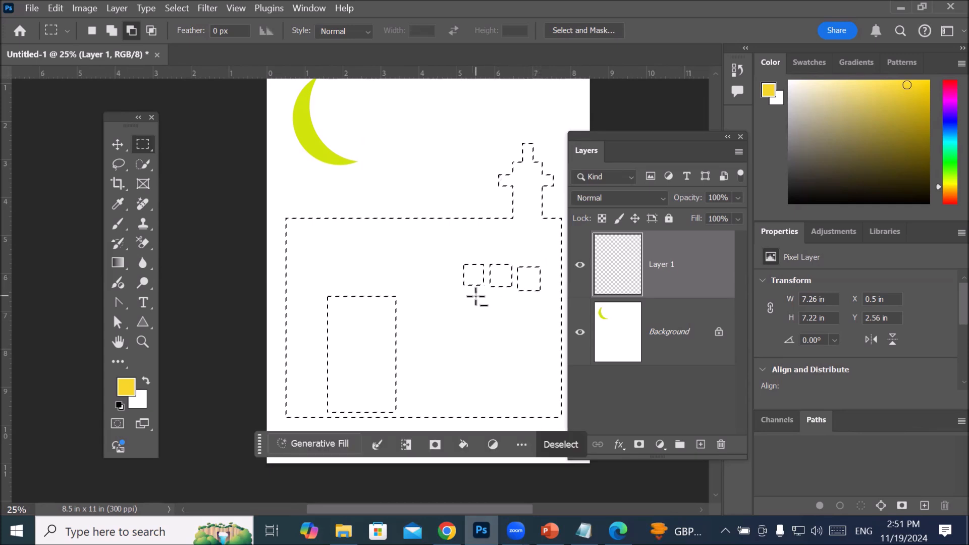
drag(464, 296, 497, 300)
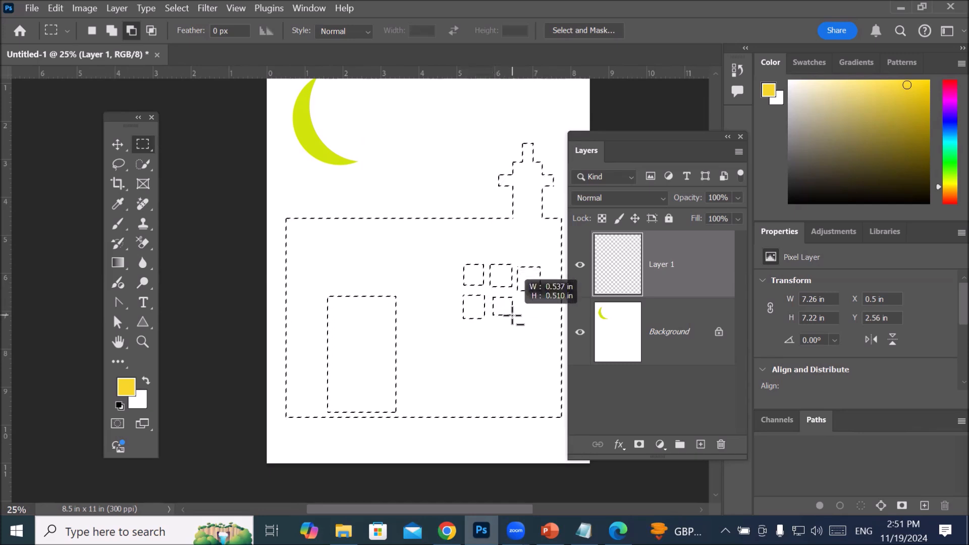
drag(512, 317, 546, 318)
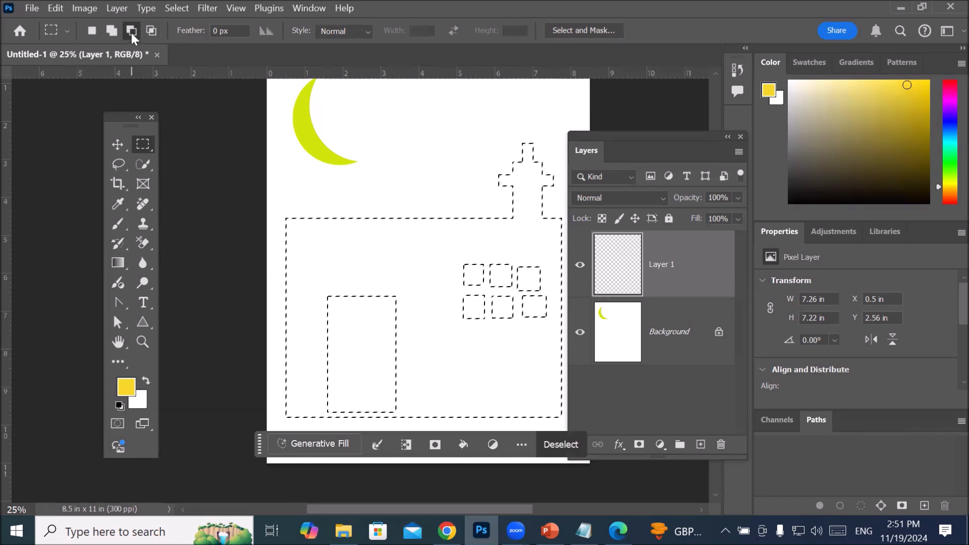
scroll(282, 162, down, 1)
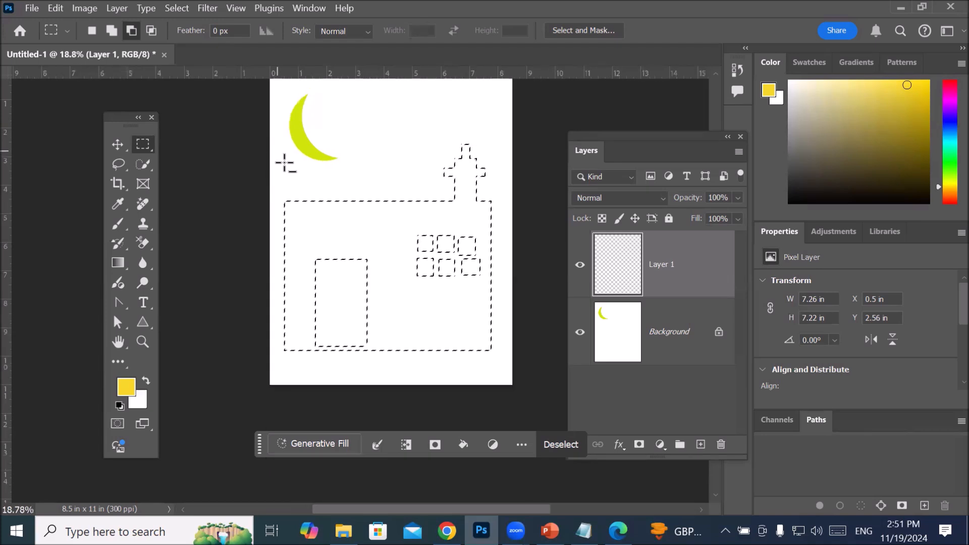
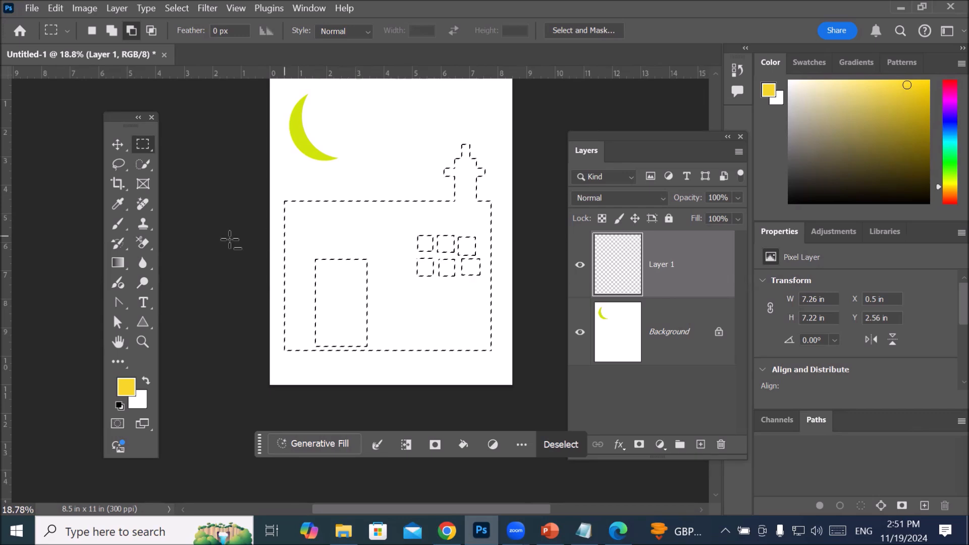
Step: Fill the house-shaped selection on Layer 1 with the pinkish-red color e93660
click(118, 224)
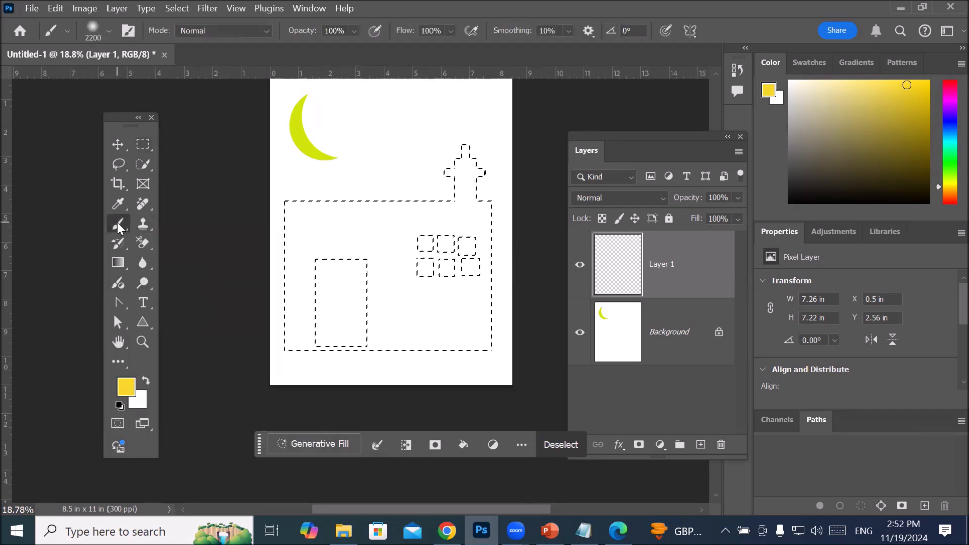
click(142, 144)
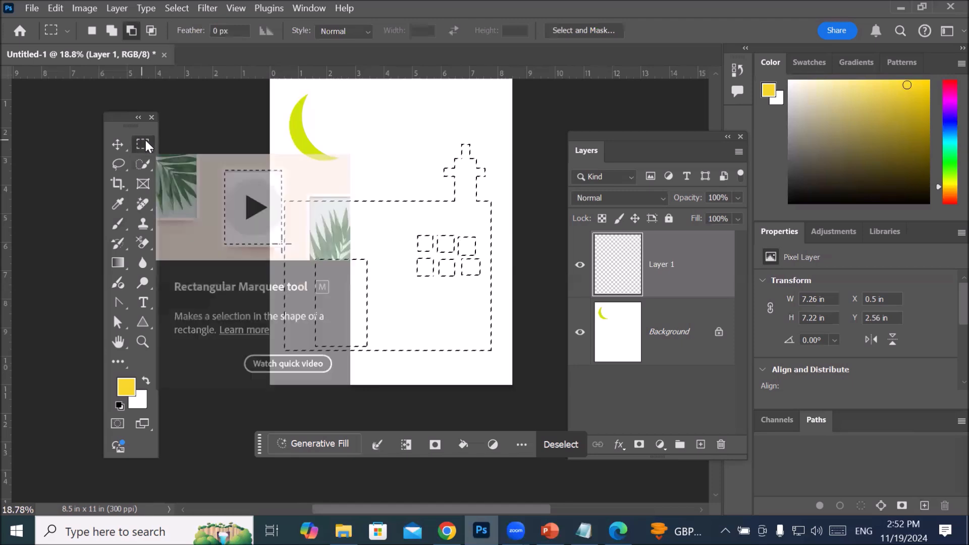
right_click(386, 232)
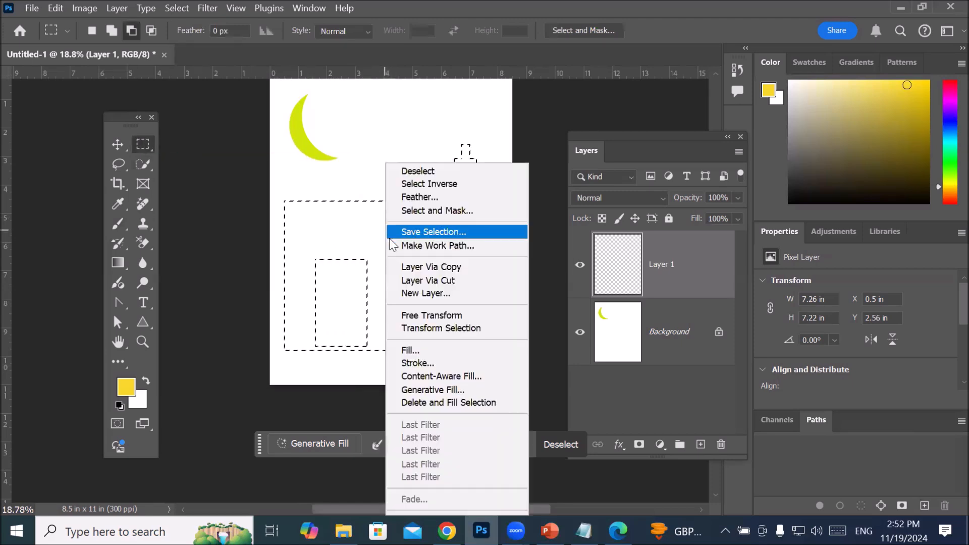
click(432, 350)
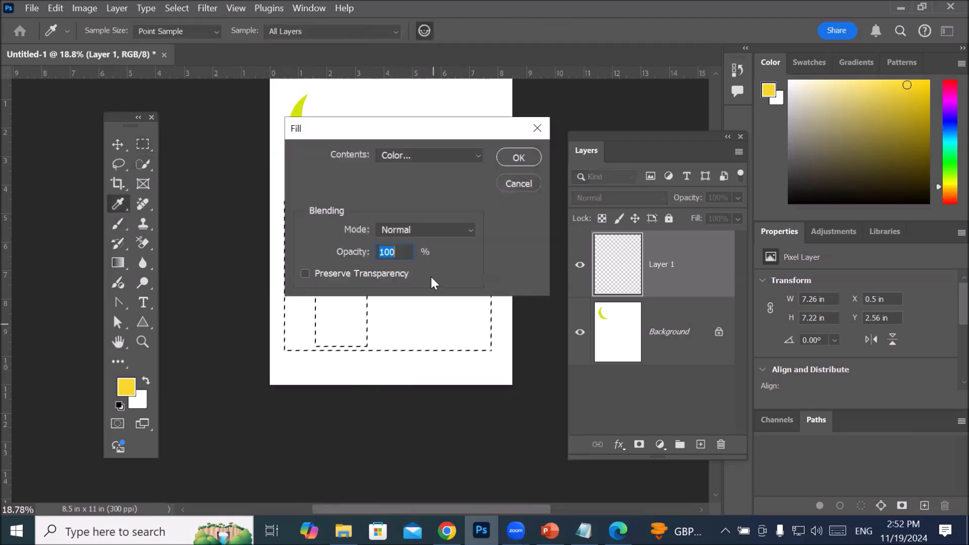
click(445, 159)
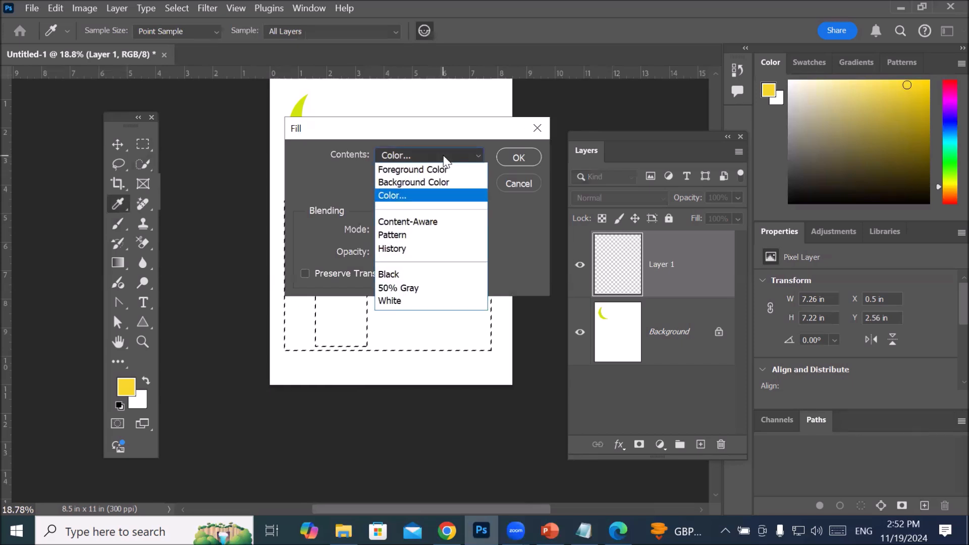
click(421, 195)
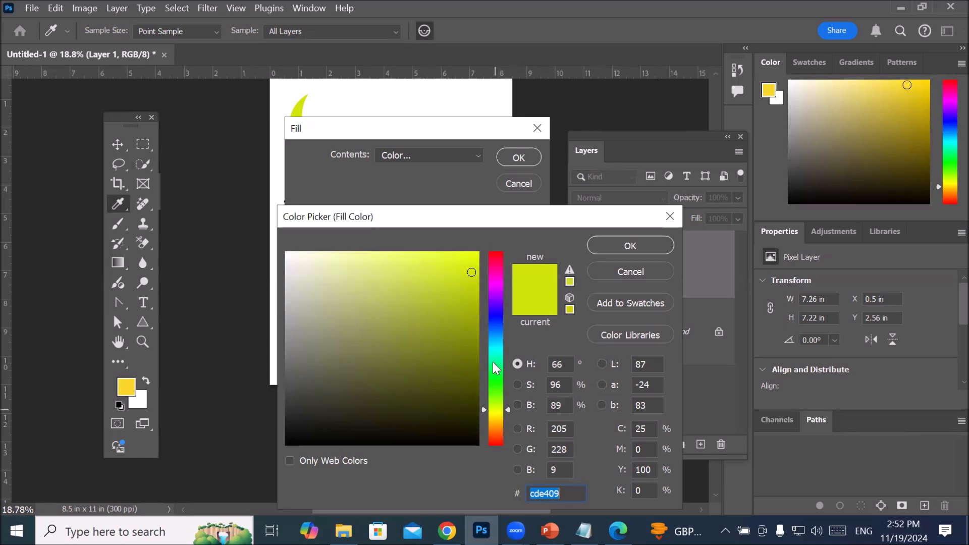
drag(499, 277, 498, 258)
click(435, 269)
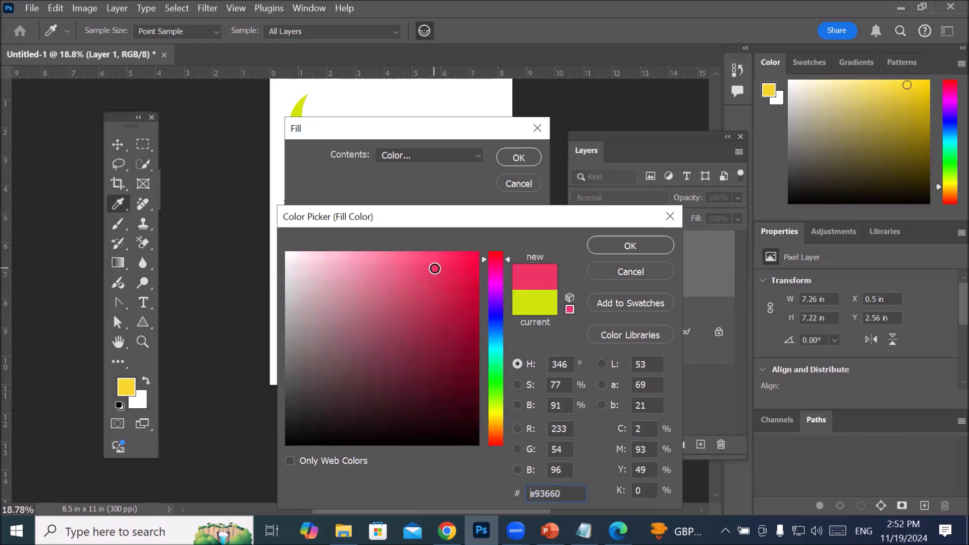
click(630, 248)
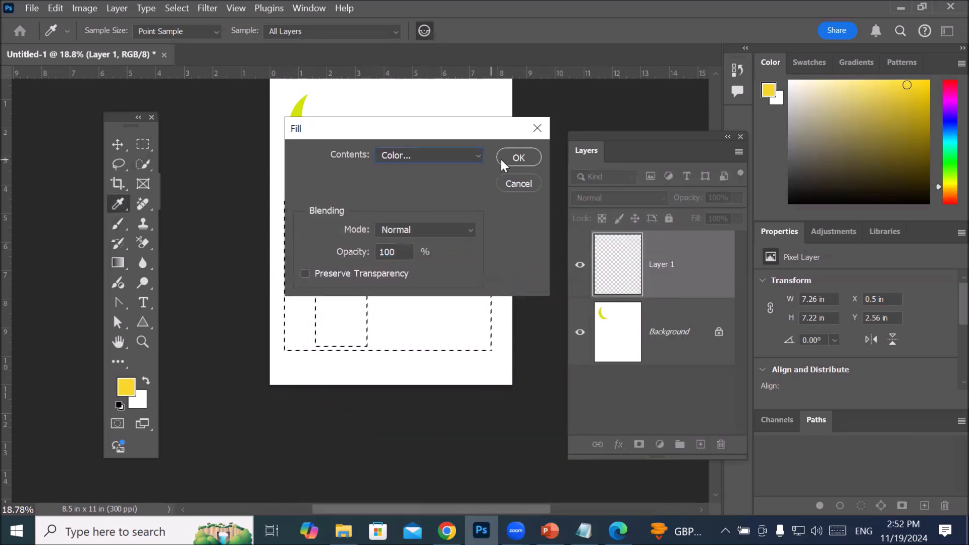
click(505, 162)
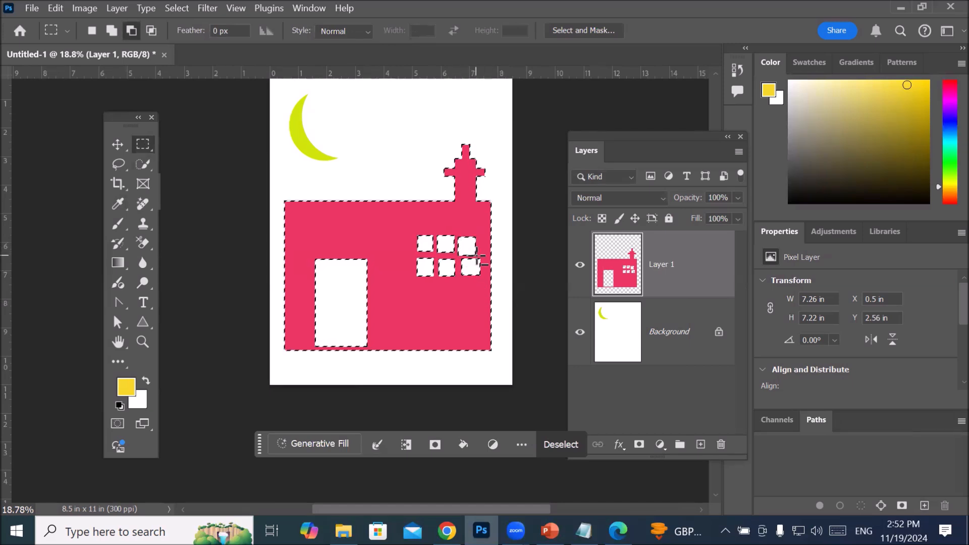
Step: Deselect the filled house and move the contextual task bar clear of the page
scroll(485, 256, up, 3)
scroll(489, 256, up, 2)
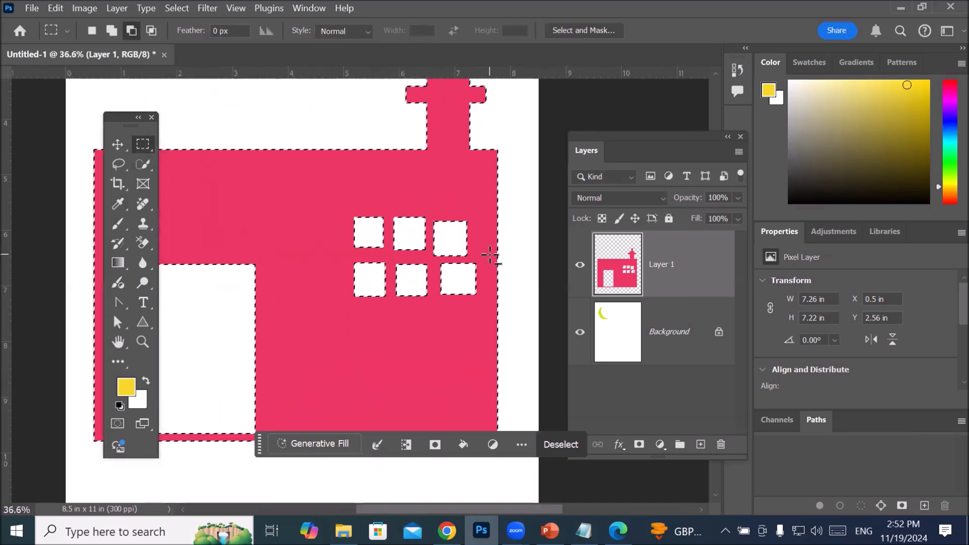
scroll(490, 256, down, 1)
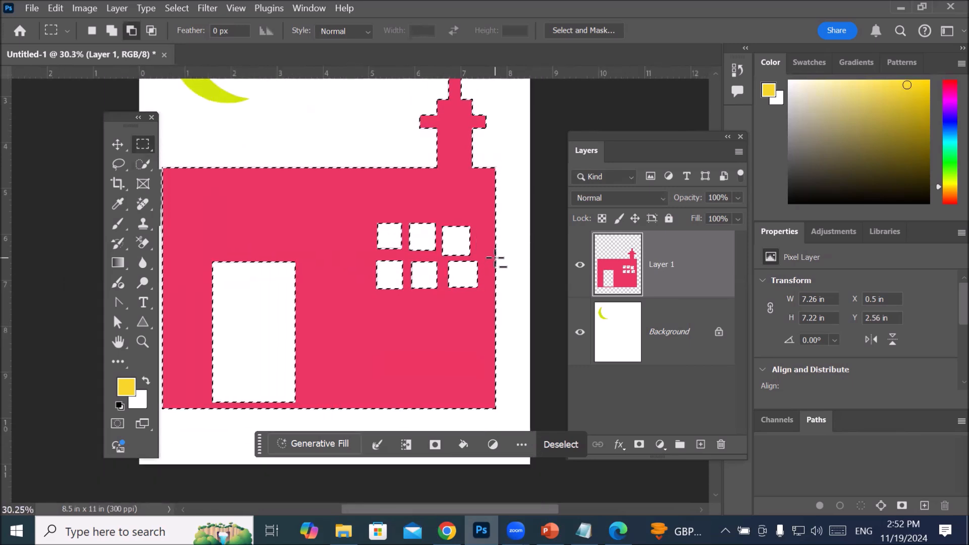
scroll(495, 259, down, 1)
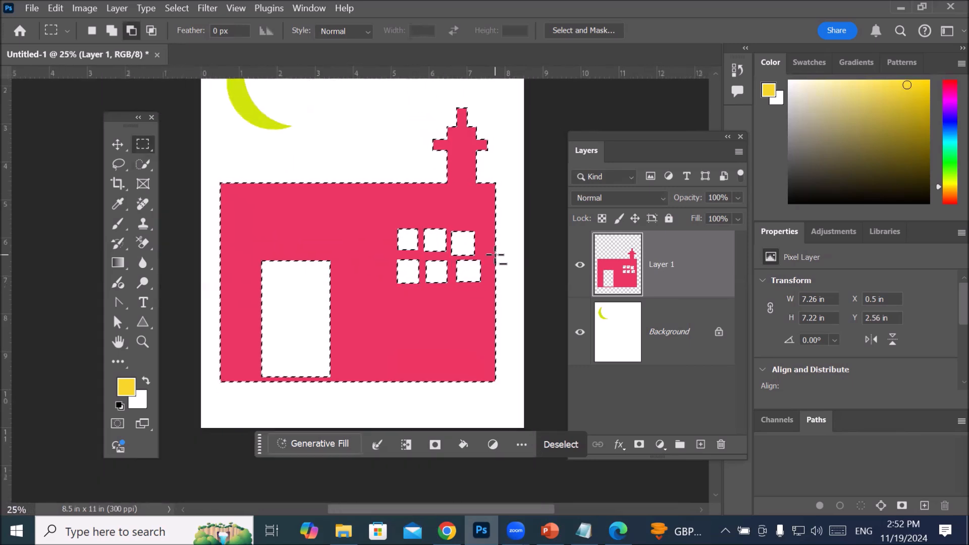
scroll(496, 258, down, 1)
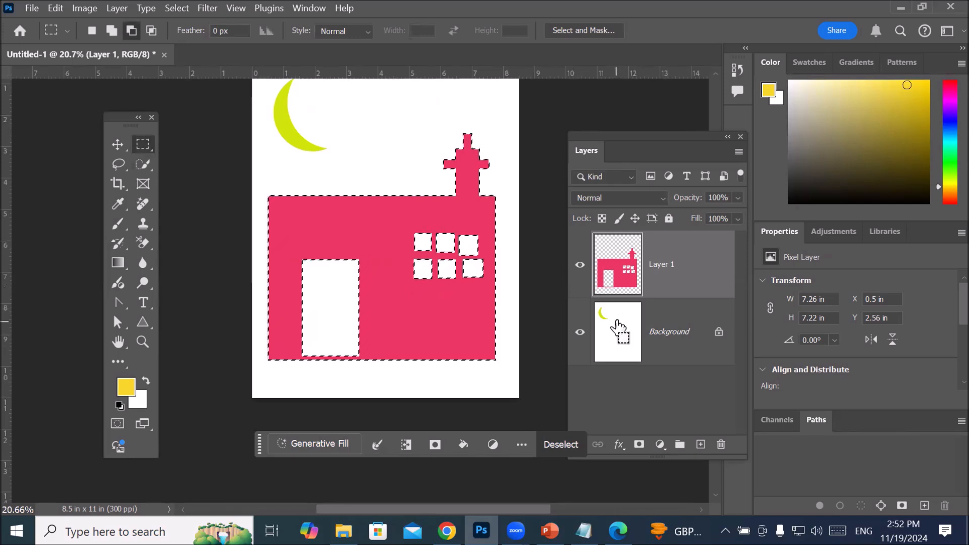
key(ctrl+d)
scroll(509, 328, down, 2)
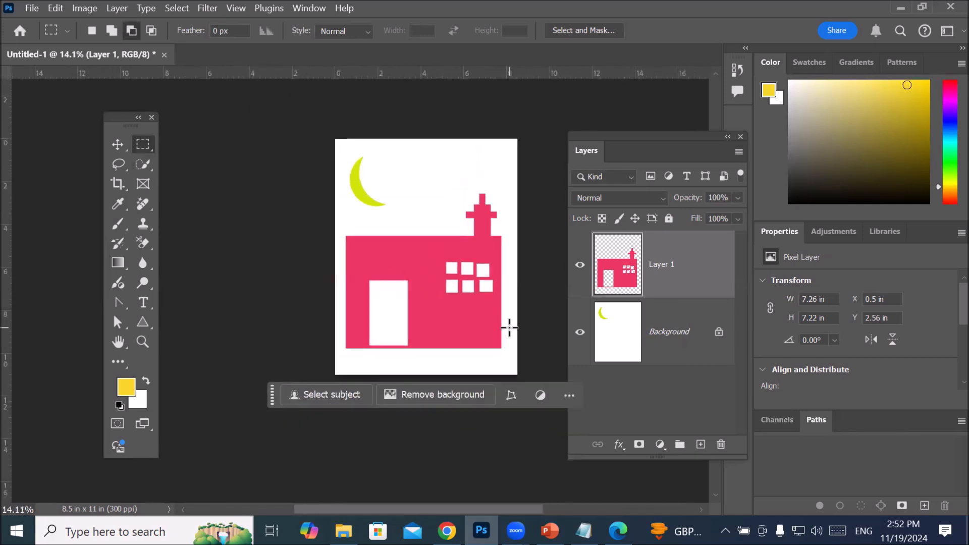
drag(273, 403, 245, 442)
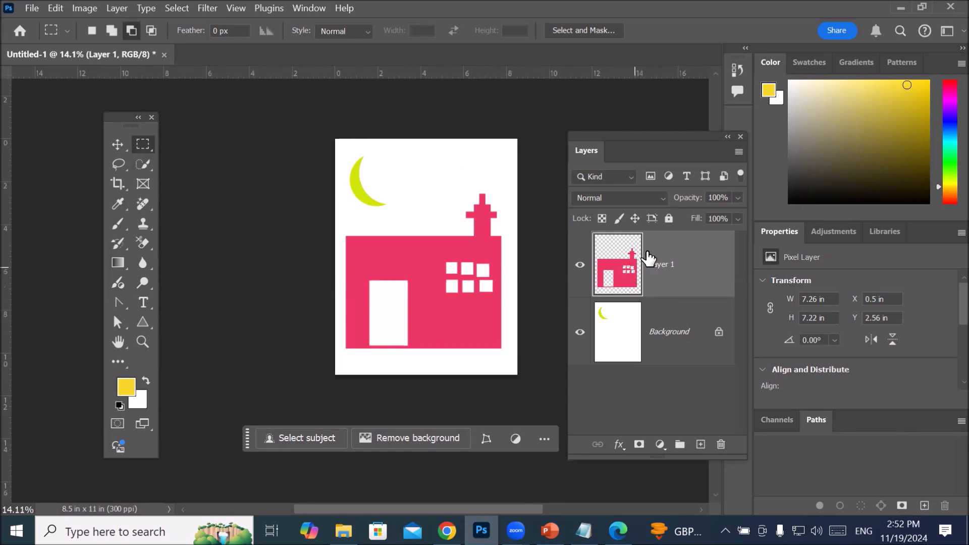
Step: Add a new layer and lasso an uneven ground area about 8.5 in wide and 3.35 in high along the page's lower edge
click(700, 444)
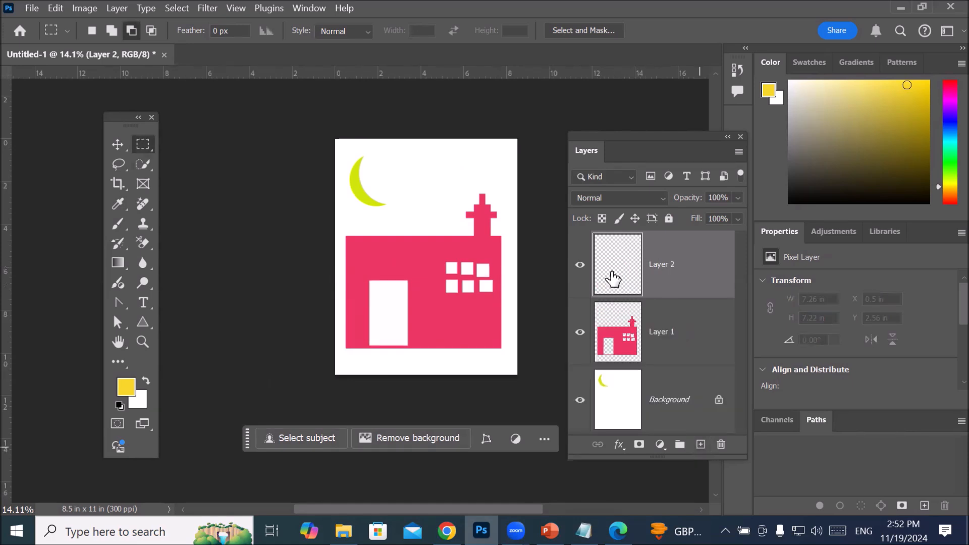
right_click(141, 149)
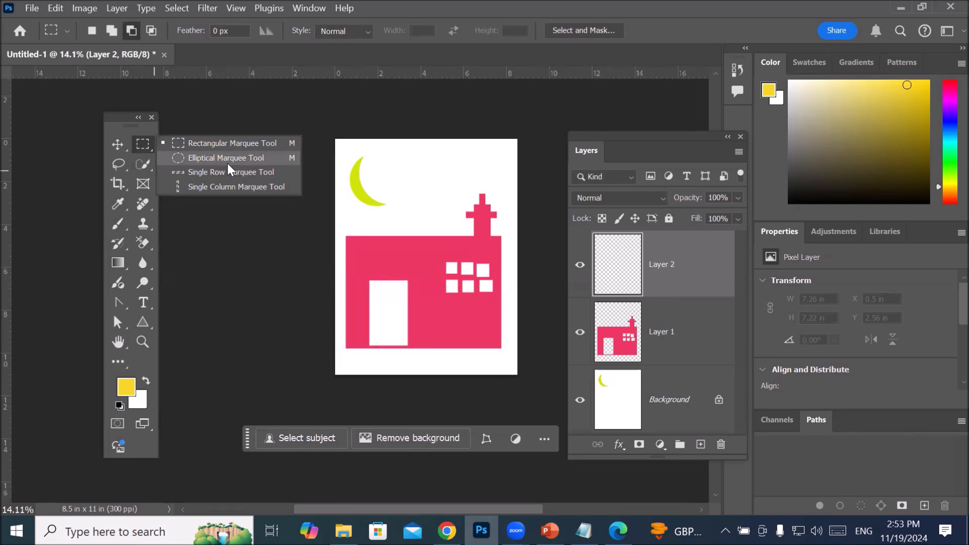
click(117, 162)
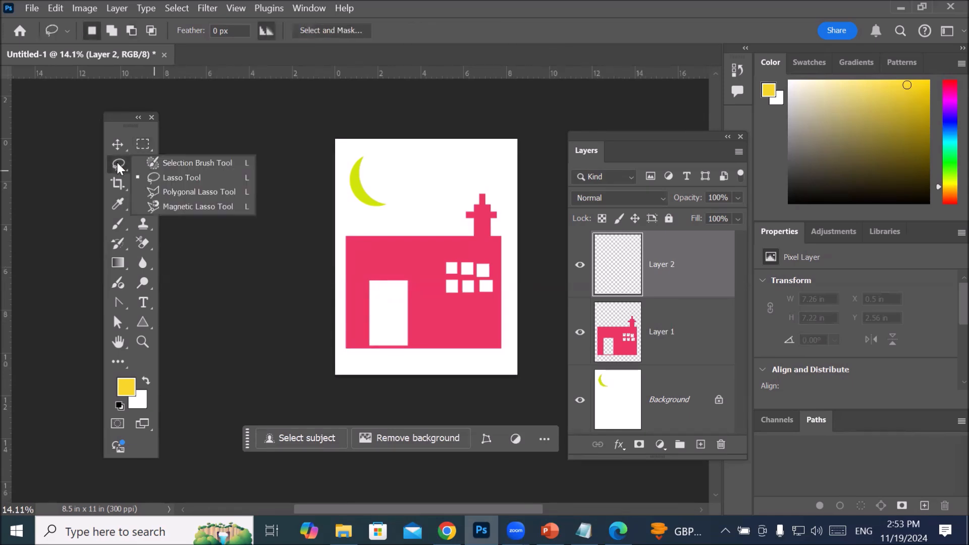
click(178, 179)
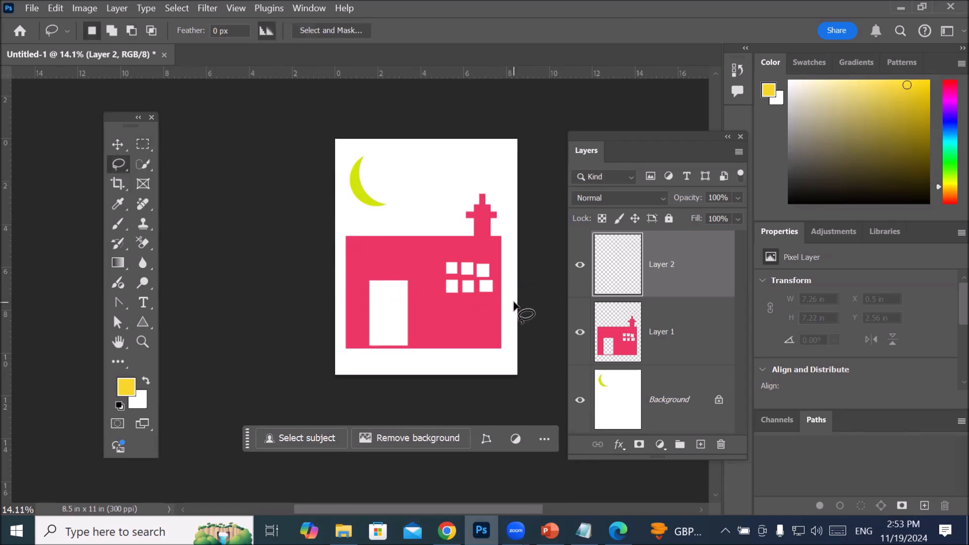
mouse_move(516, 304)
mouse_down()
mouse_move(436, 346)
mouse_move(342, 359)
mouse_move(332, 372)
mouse_move(520, 378)
mouse_move(530, 321)
mouse_up()
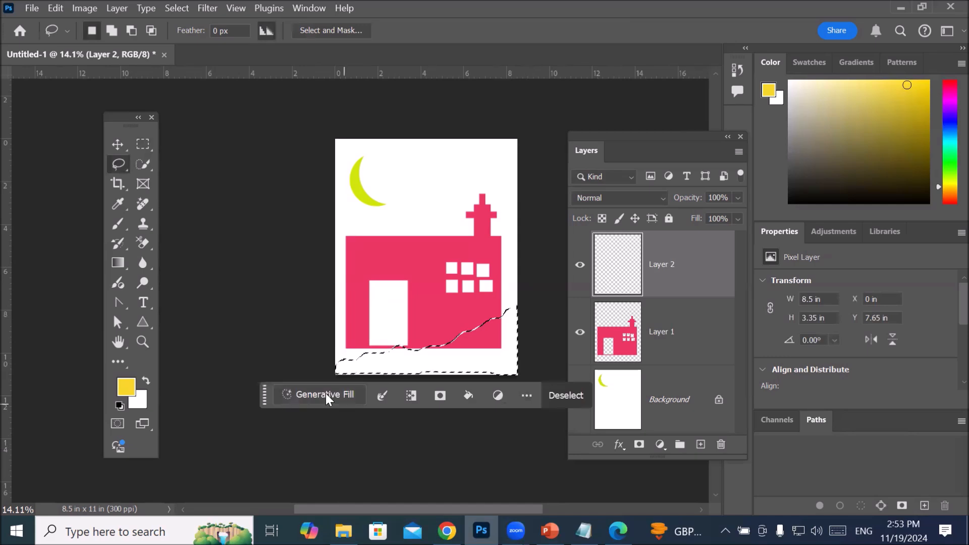
drag(263, 396, 235, 427)
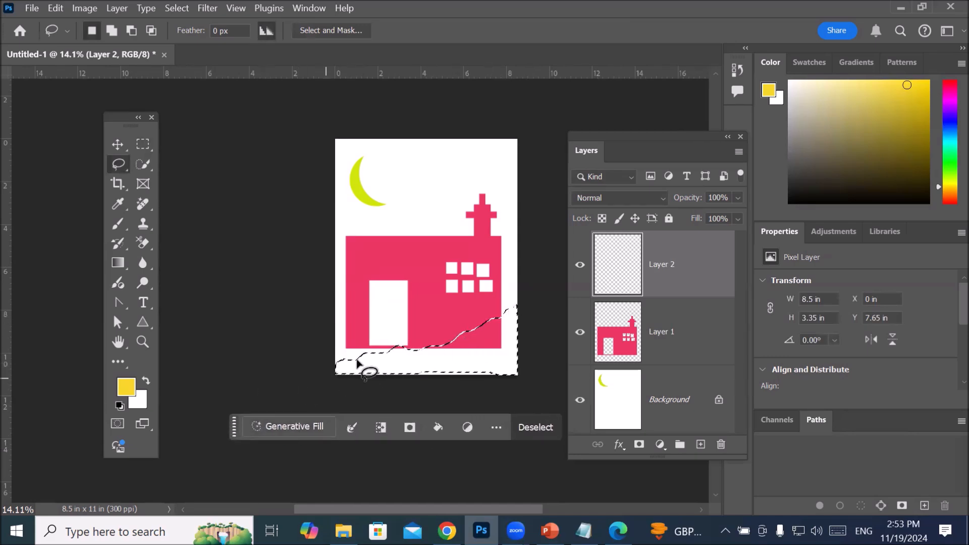
Step: Fill the ground selection with the dark green custom pattern from the Grass group
right_click(440, 367)
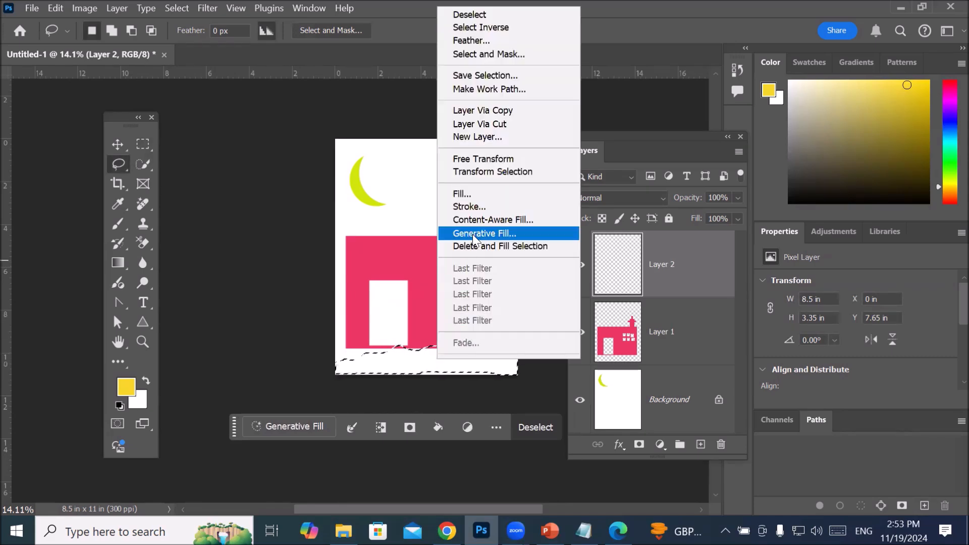
click(474, 194)
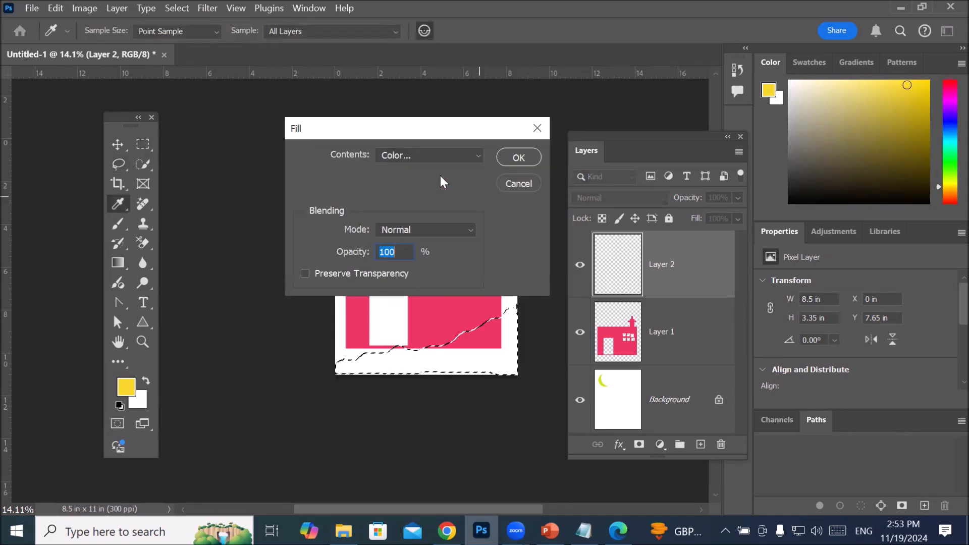
click(399, 156)
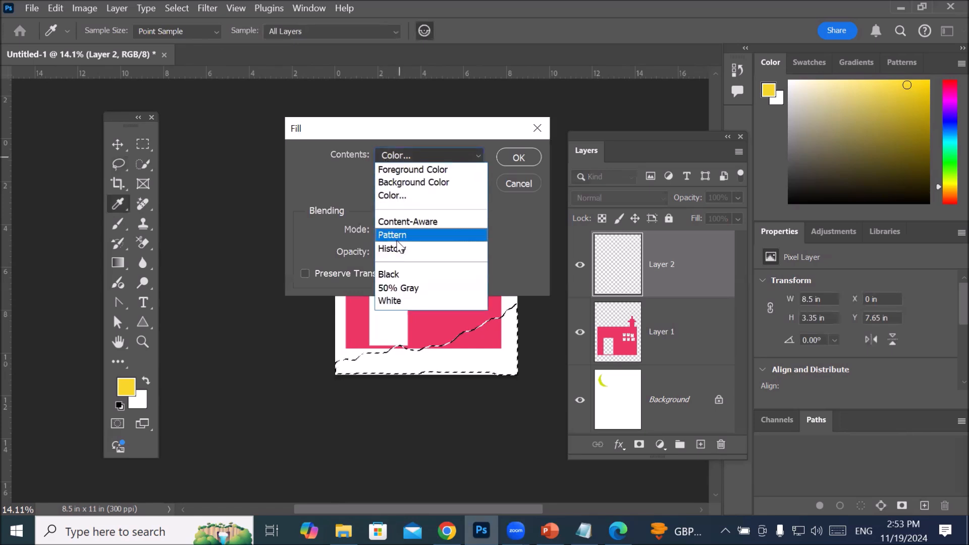
click(396, 235)
click(405, 226)
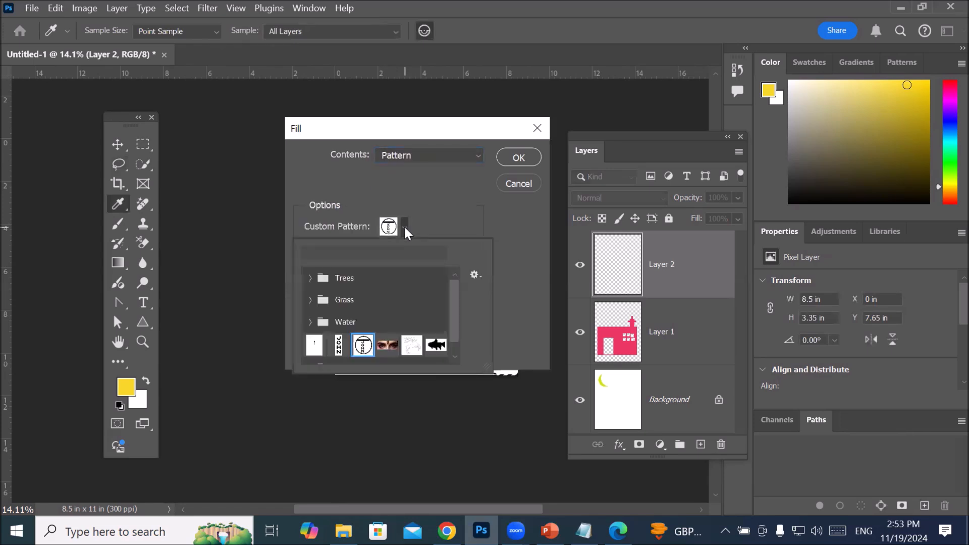
click(310, 300)
click(381, 324)
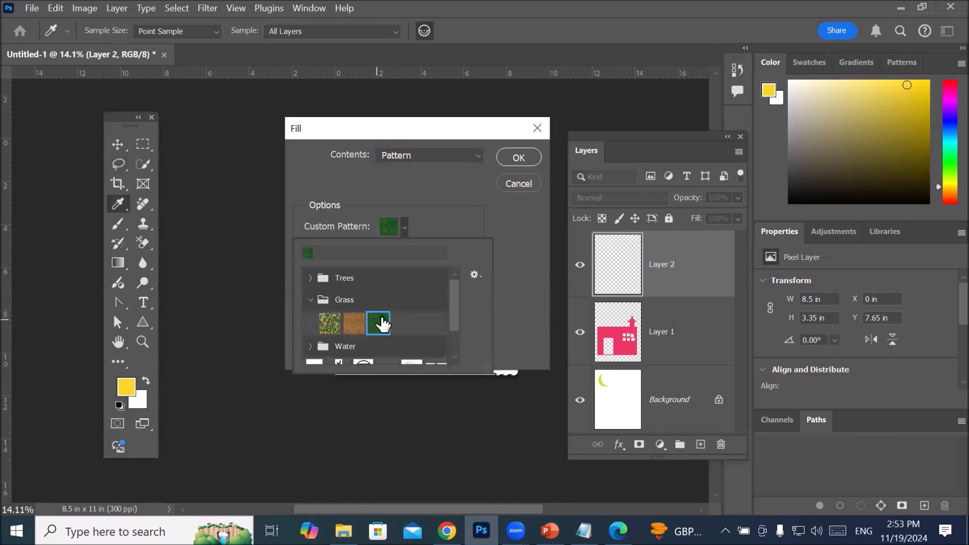
click(518, 158)
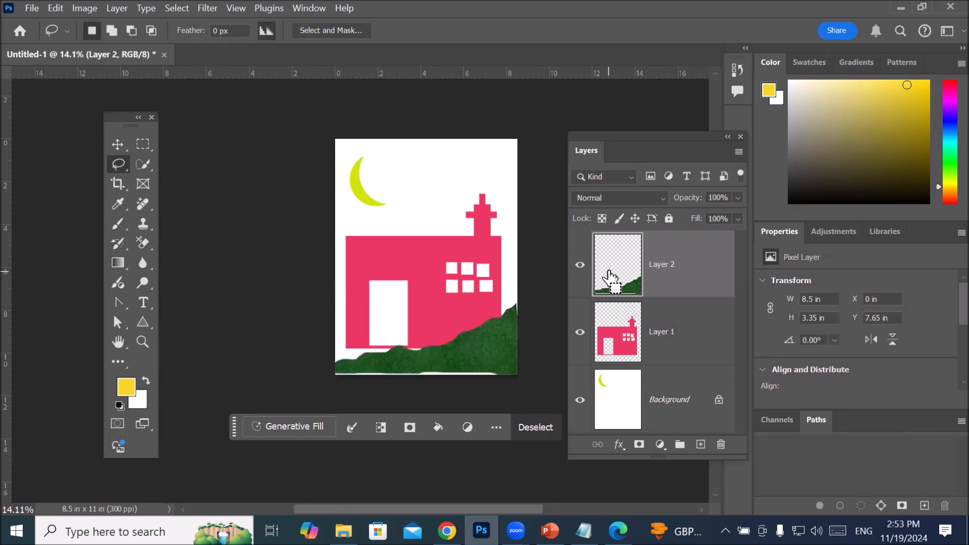
Step: Deselect the ground and place the grass layer beneath the house layer, Layer 1
key(ctrl+d)
drag(620, 276, 615, 351)
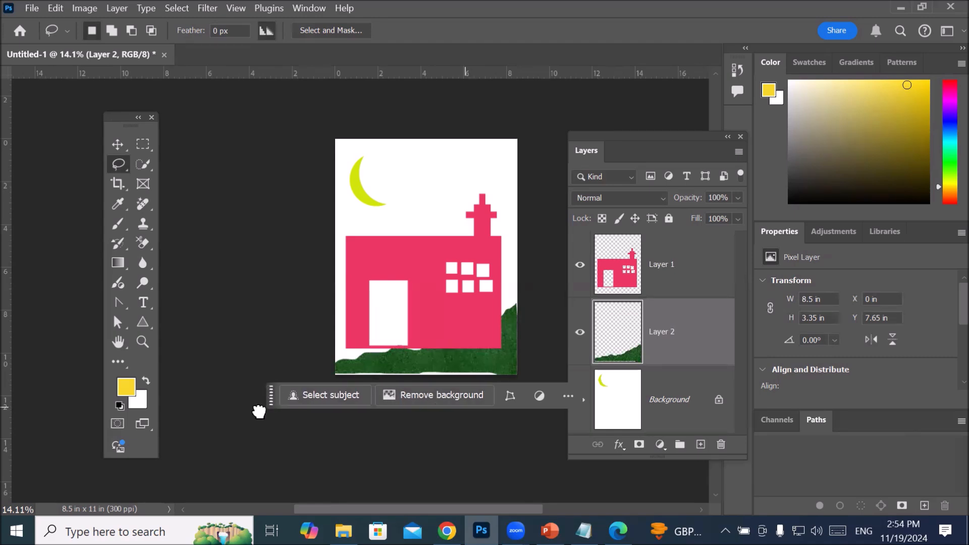
drag(270, 393, 250, 432)
scroll(455, 389, up, 3)
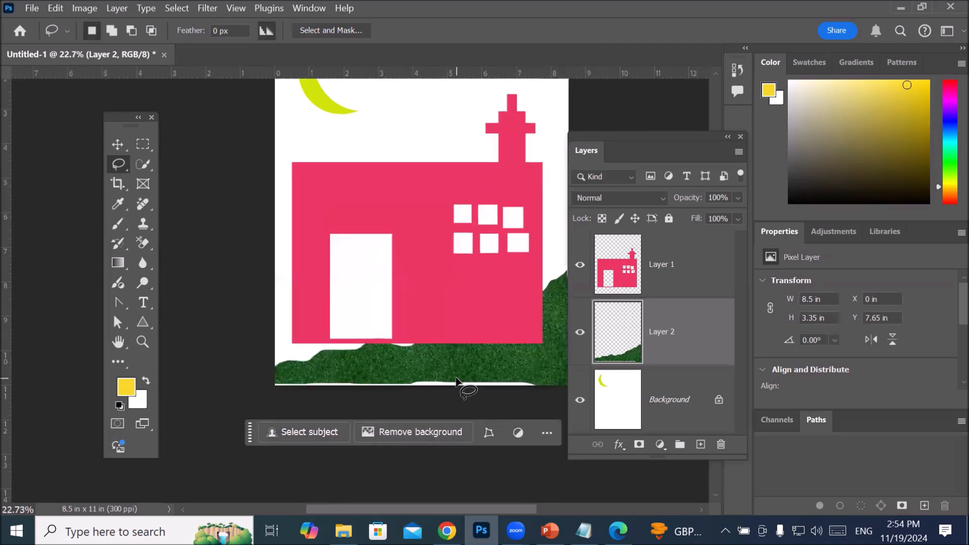
scroll(457, 386, down, 3)
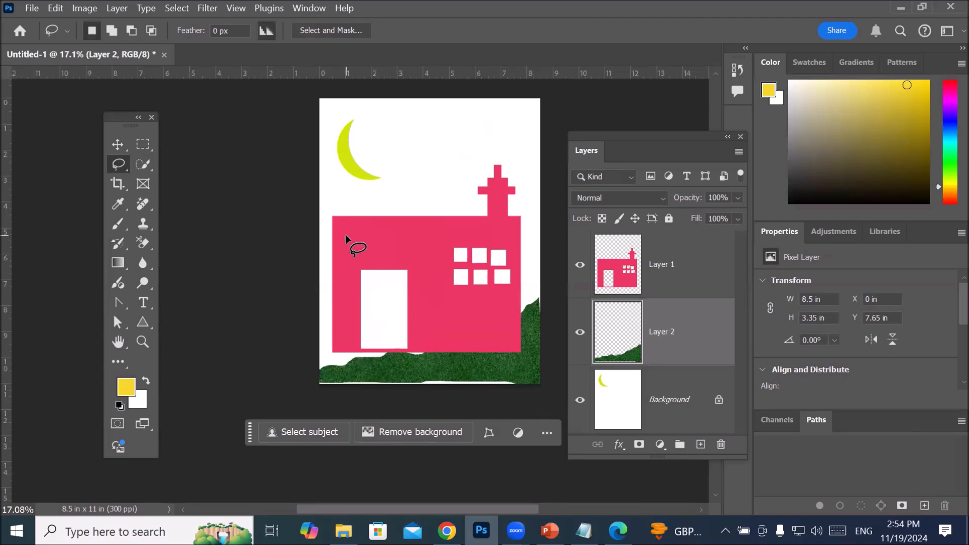
Step: Lasso a small rounded head shape about 0.39 in wide and 0.31 in high in the upper part of the doorway
scroll(427, 313, up, 4)
scroll(376, 318, up, 1)
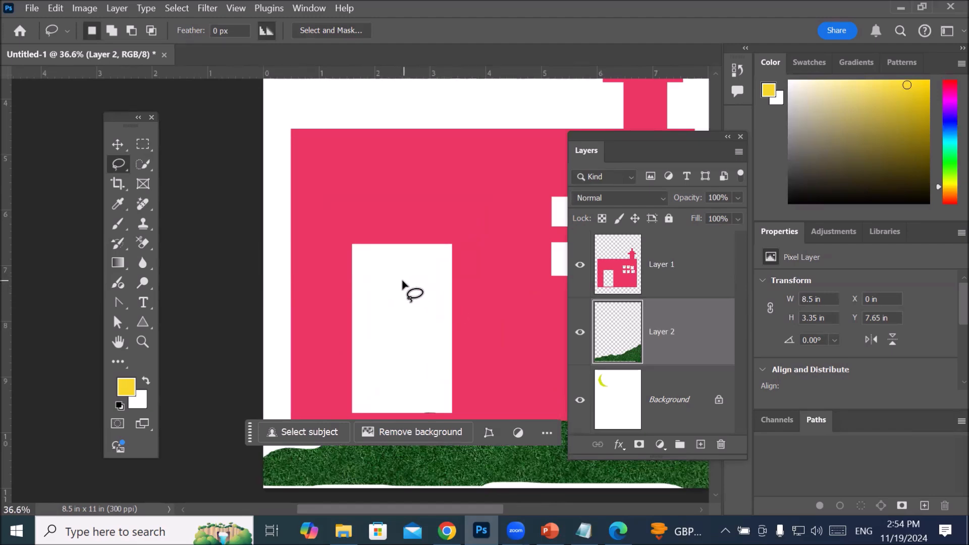
mouse_move(408, 283)
mouse_down()
mouse_move(399, 281)
mouse_move(406, 290)
mouse_up()
drag(243, 316, 231, 442)
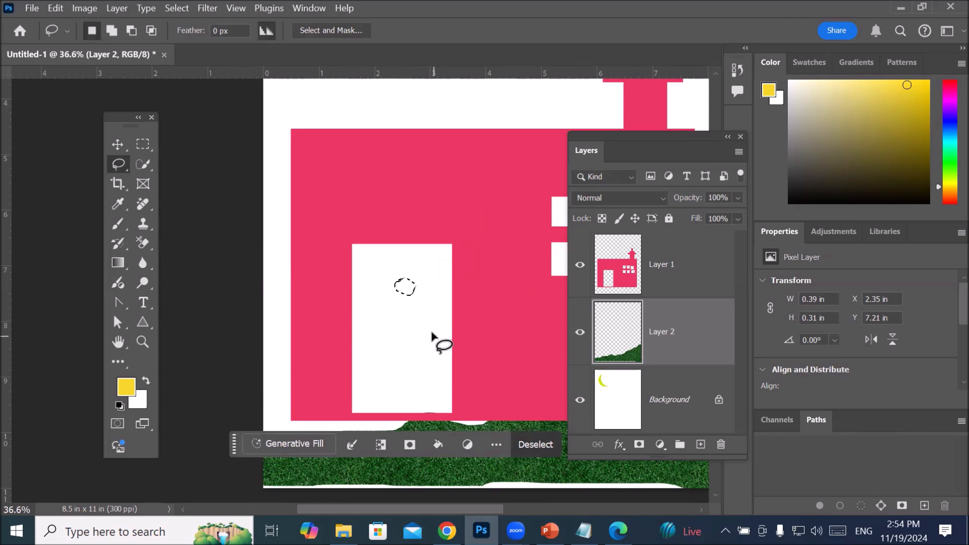
Step: Switch the Lasso to Add to selection and extend the head outline with a narrow neck, about 0.5 in high overall
click(112, 31)
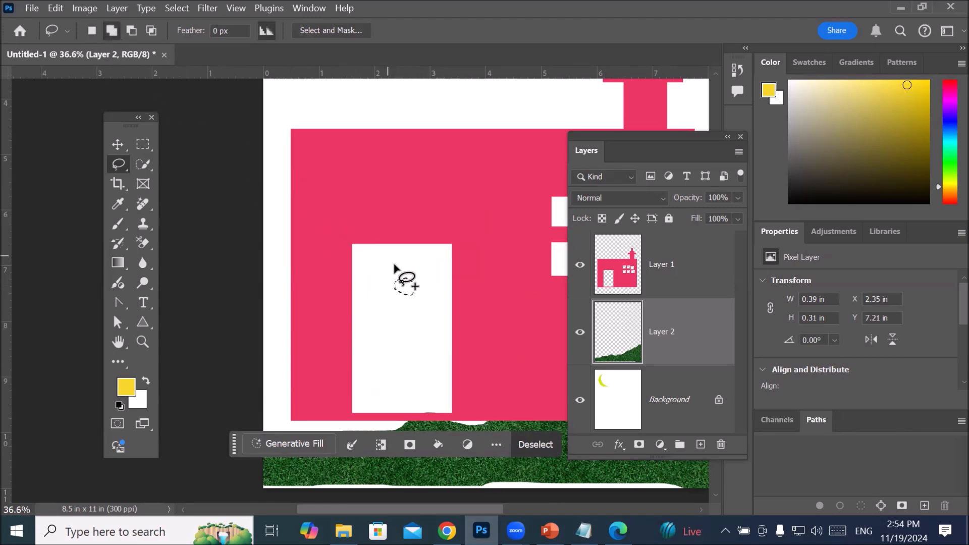
drag(402, 292, 409, 304)
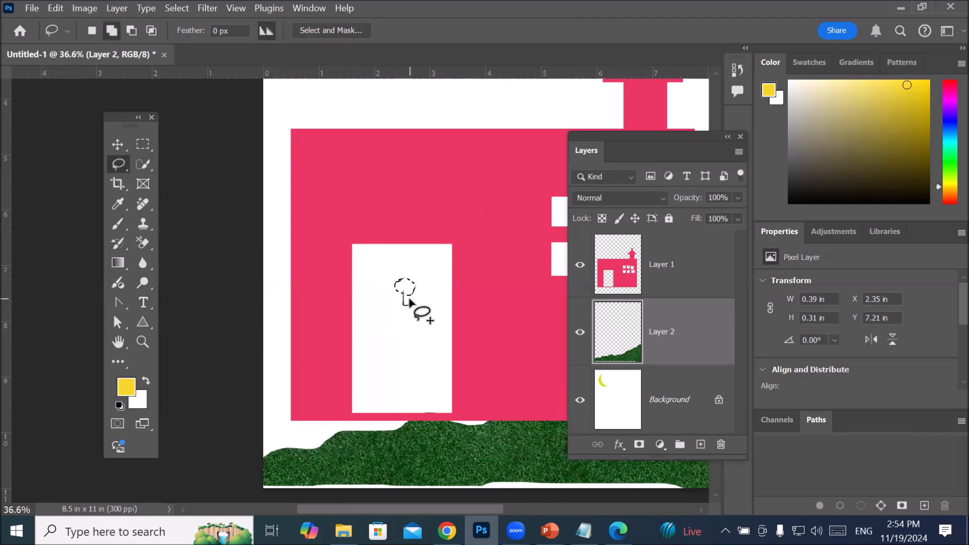
drag(409, 293, 404, 318)
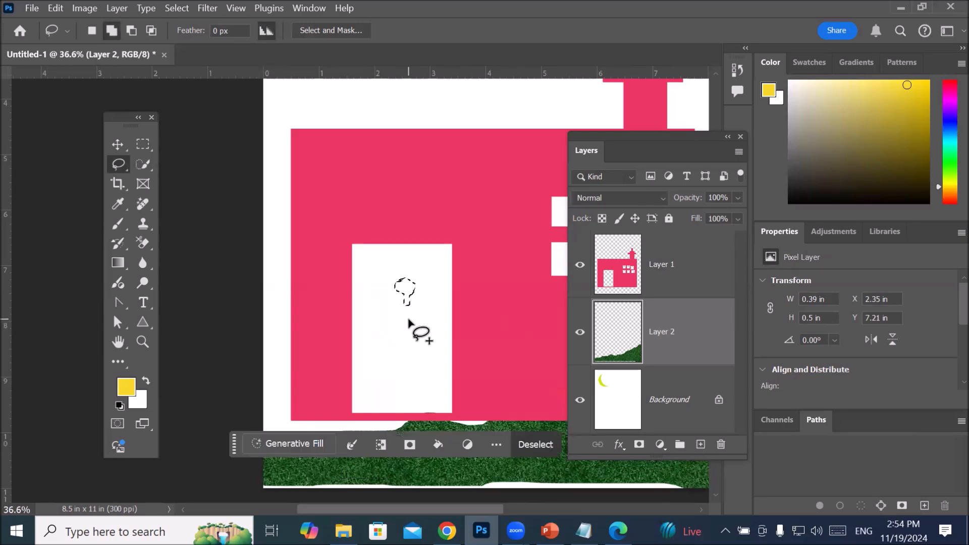
Step: Add a rounded body, two arms and two legs with feet to the head selection, about 1.93 by 2.24 in overall
mouse_move(380, 306)
mouse_down()
mouse_move(417, 299)
mouse_move(431, 308)
mouse_move(434, 347)
mouse_move(389, 360)
mouse_move(371, 338)
mouse_move(380, 305)
mouse_up()
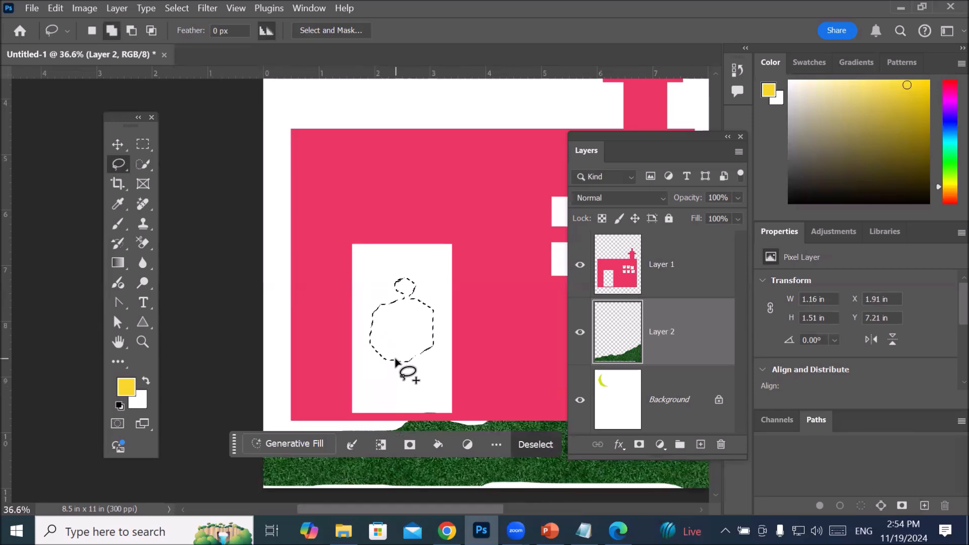
mouse_move(395, 361)
mouse_down()
mouse_move(406, 391)
mouse_move(402, 355)
mouse_move(419, 356)
mouse_move(435, 379)
mouse_move(424, 349)
mouse_move(413, 344)
mouse_move(435, 382)
mouse_move(365, 326)
mouse_move(347, 331)
mouse_move(375, 334)
mouse_up()
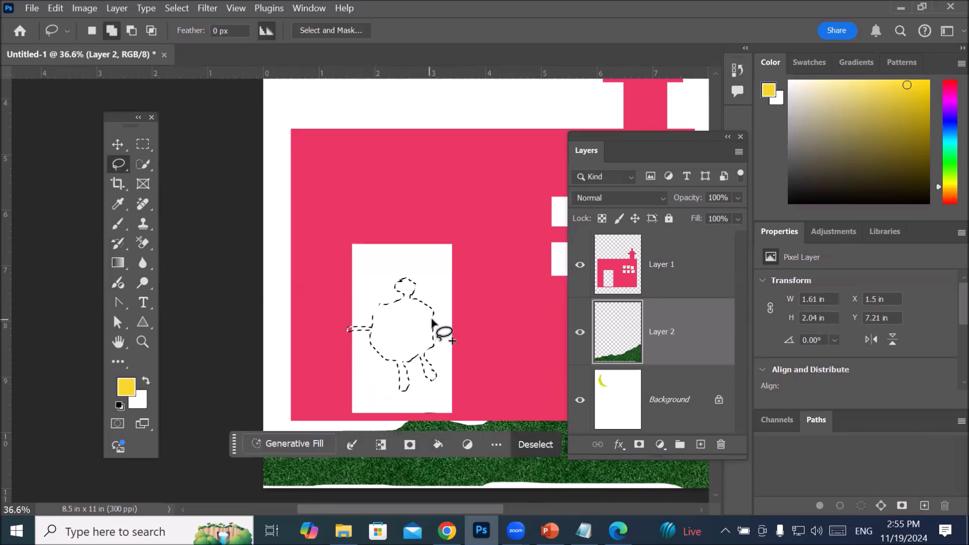
mouse_move(449, 310)
mouse_down()
mouse_move(421, 323)
mouse_move(447, 308)
mouse_up()
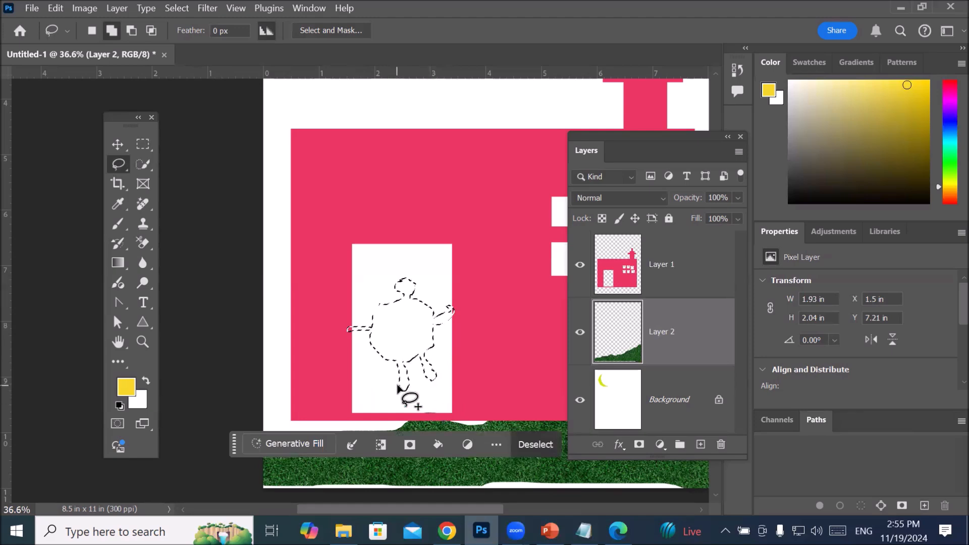
mouse_move(401, 390)
mouse_down()
mouse_move(383, 400)
mouse_move(445, 374)
mouse_move(435, 386)
mouse_up()
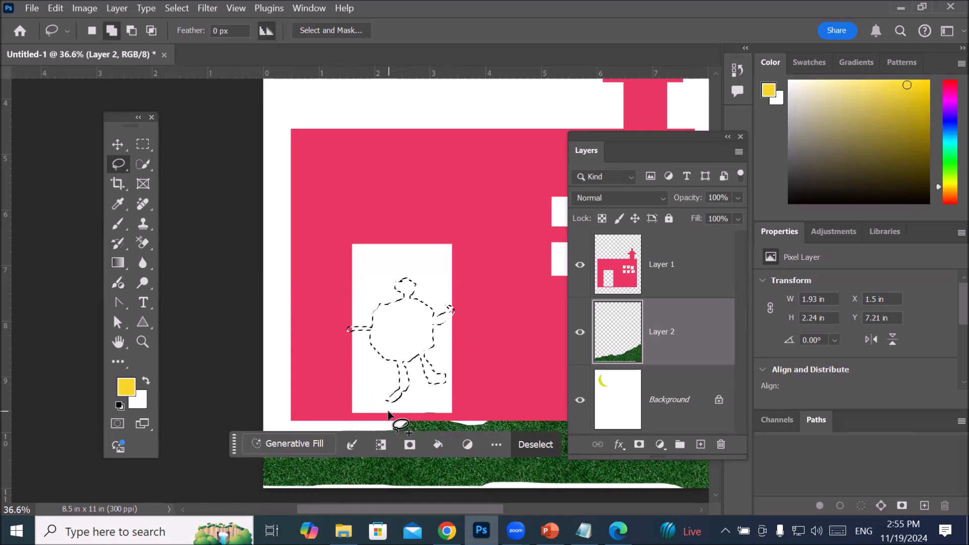
Step: Subtract the figure's left side and arm from the selection and add a new short arm, about 1.78 in wide overall
scroll(381, 399, up, 4)
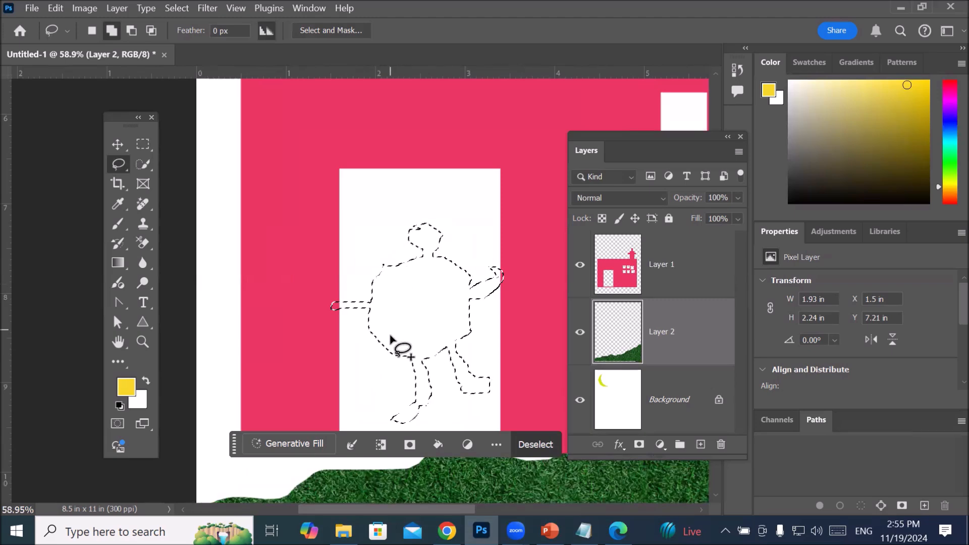
click(129, 30)
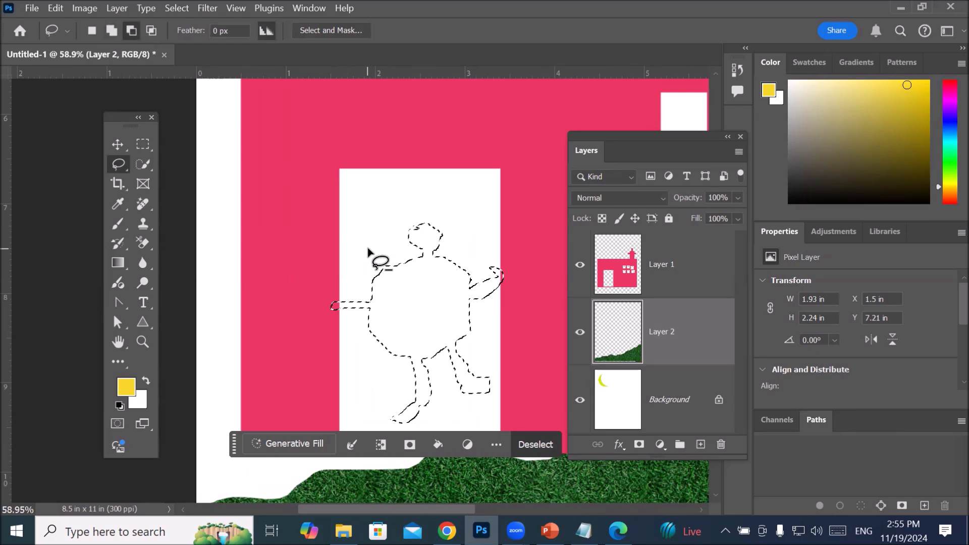
mouse_move(388, 259)
mouse_down()
mouse_move(399, 364)
mouse_move(377, 376)
mouse_move(337, 365)
mouse_up()
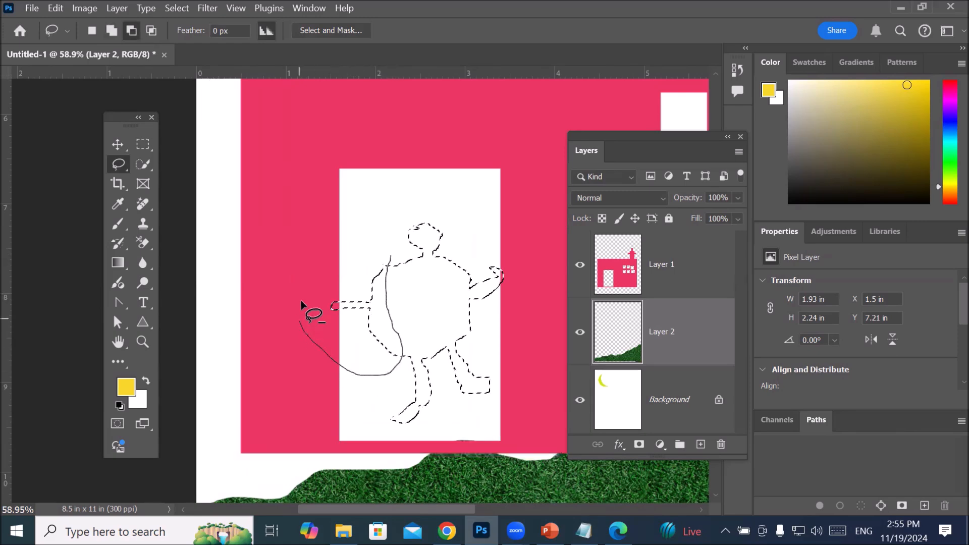
mouse_move(301, 300)
mouse_down()
mouse_move(359, 251)
mouse_move(389, 260)
mouse_up()
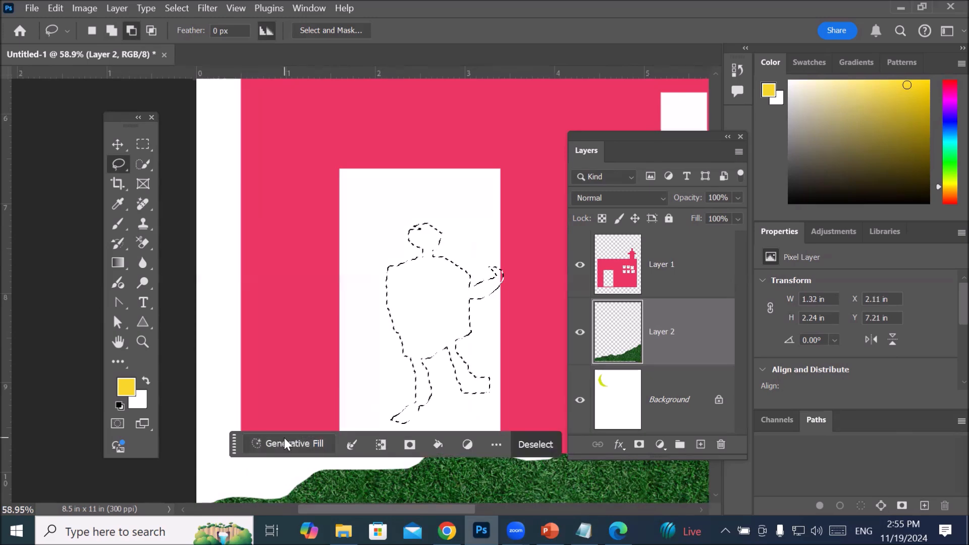
click(110, 31)
mouse_move(389, 289)
mouse_down()
mouse_move(355, 288)
mouse_move(344, 306)
mouse_move(393, 300)
mouse_up()
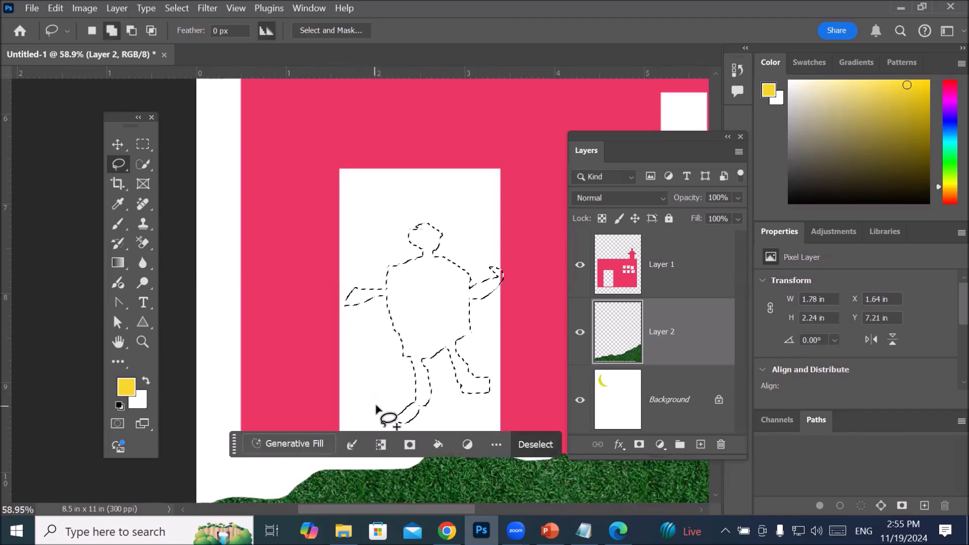
Step: Fill the figure selection on Layer 2 with the solid dark red colour #792a3d
scroll(443, 389, down, 1)
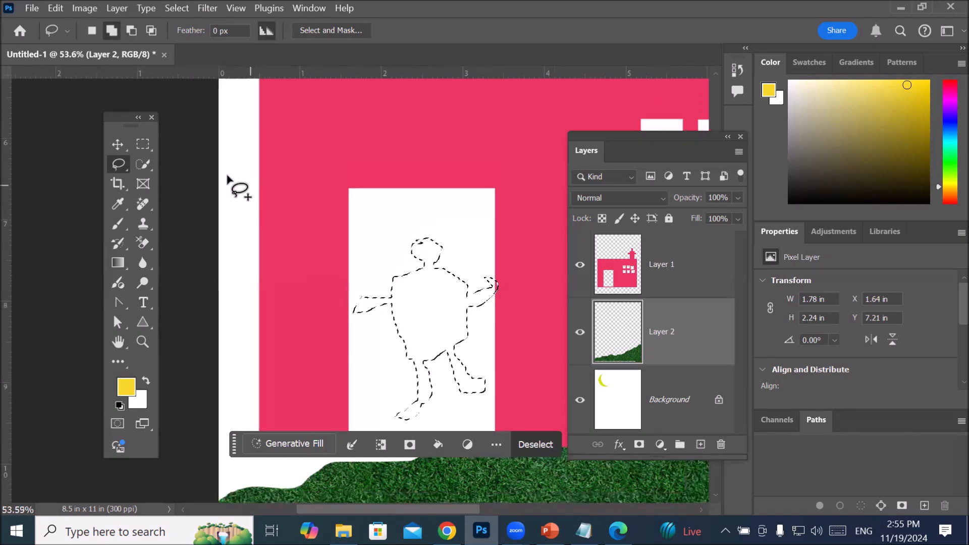
right_click(415, 302)
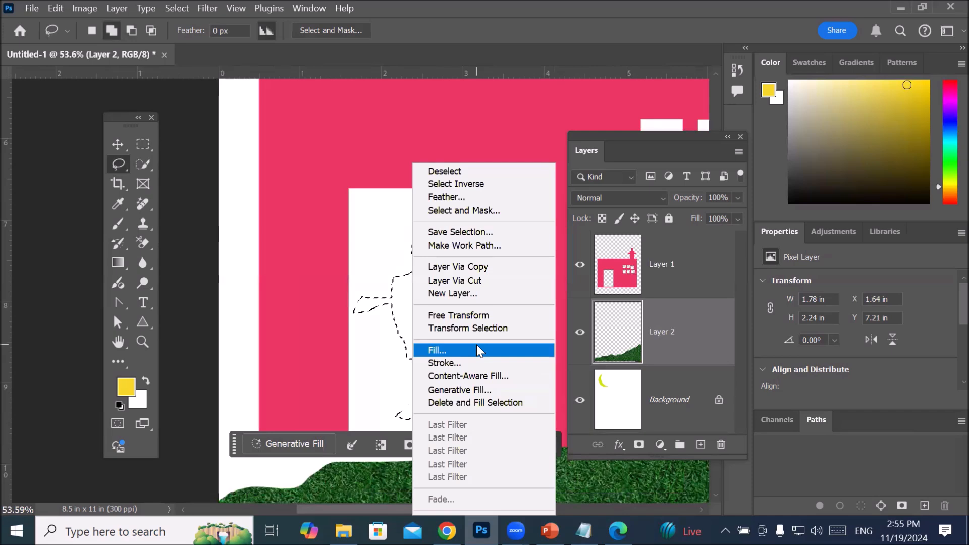
click(477, 349)
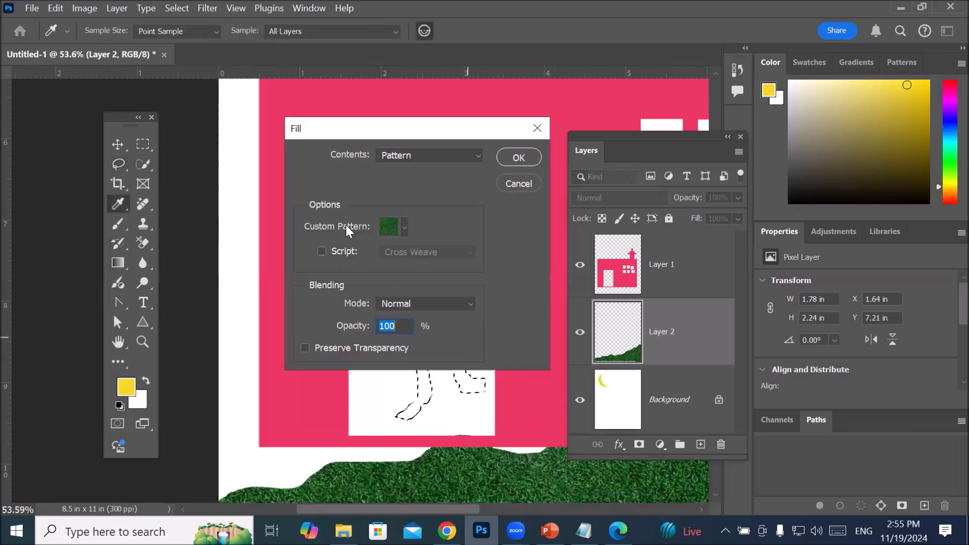
click(404, 227)
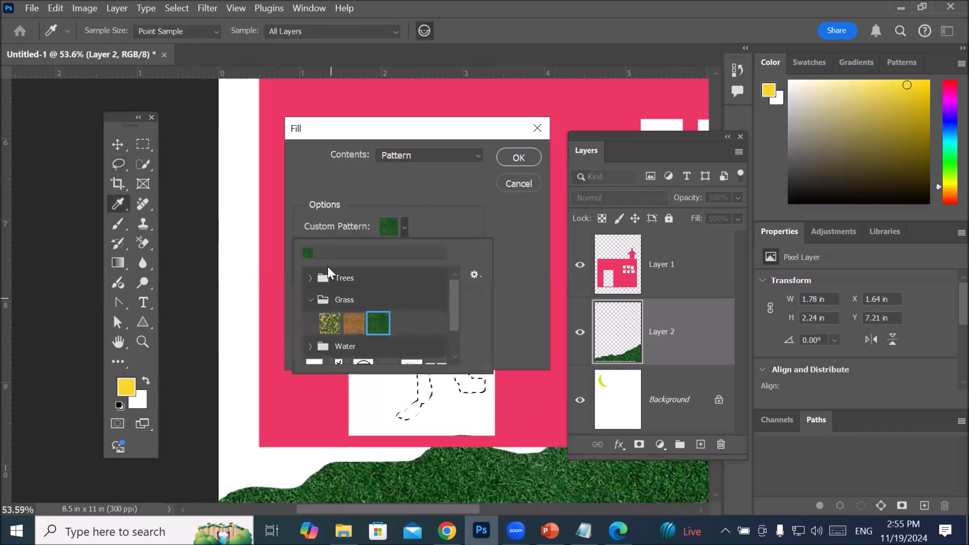
click(398, 168)
click(477, 155)
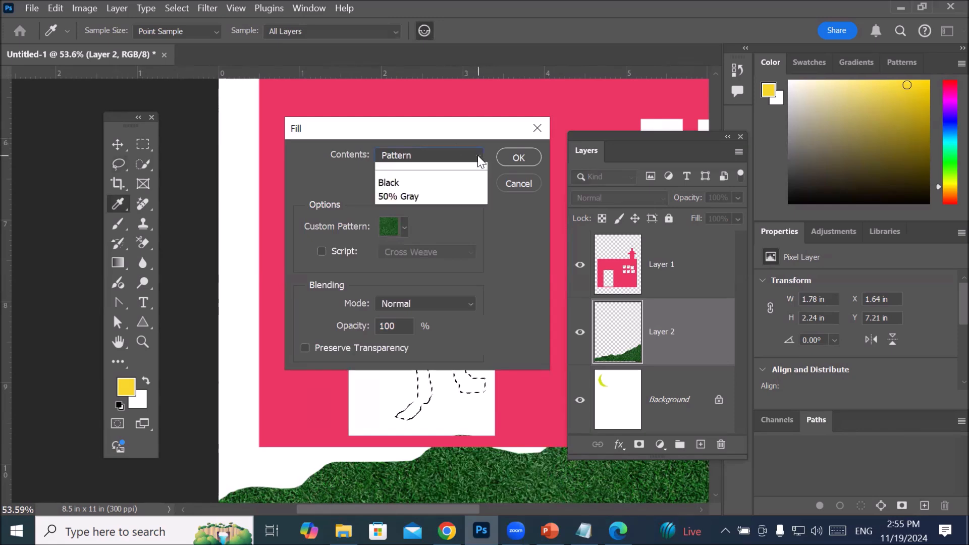
click(419, 198)
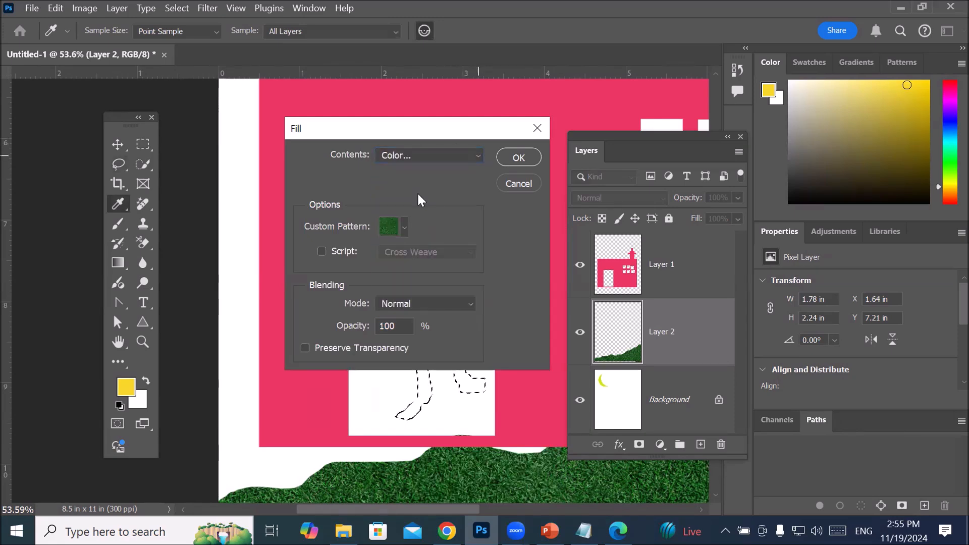
click(411, 353)
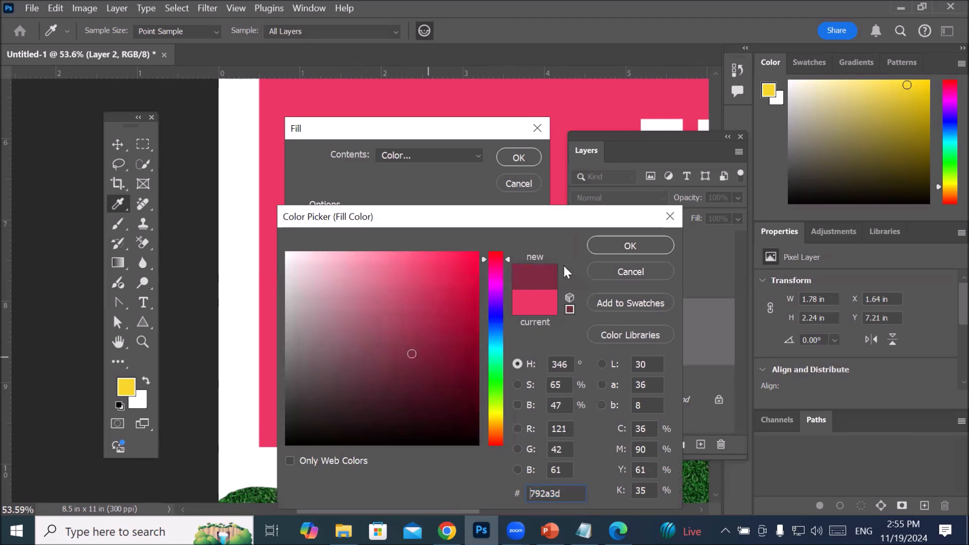
click(616, 247)
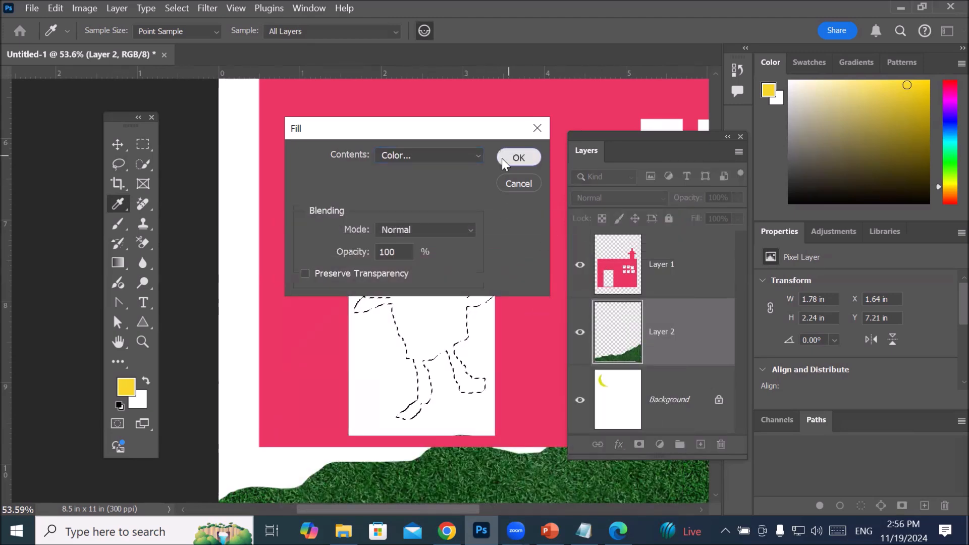
click(502, 158)
scroll(435, 316, down, 5)
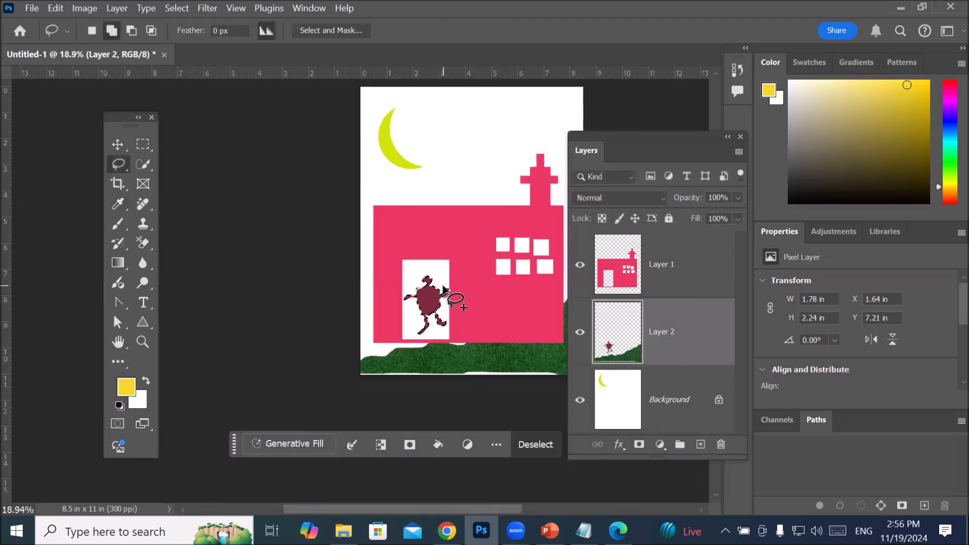
scroll(549, 271, up, 1)
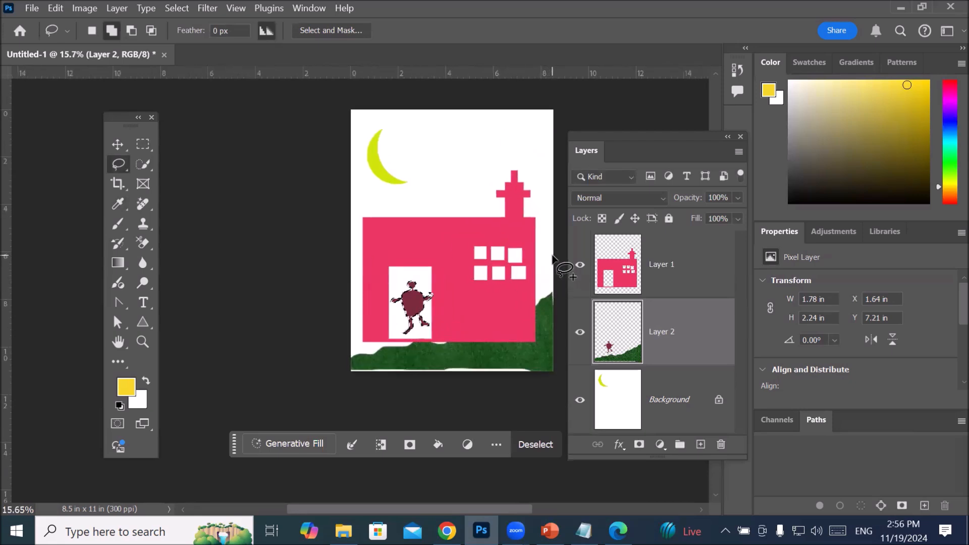
right_click(121, 159)
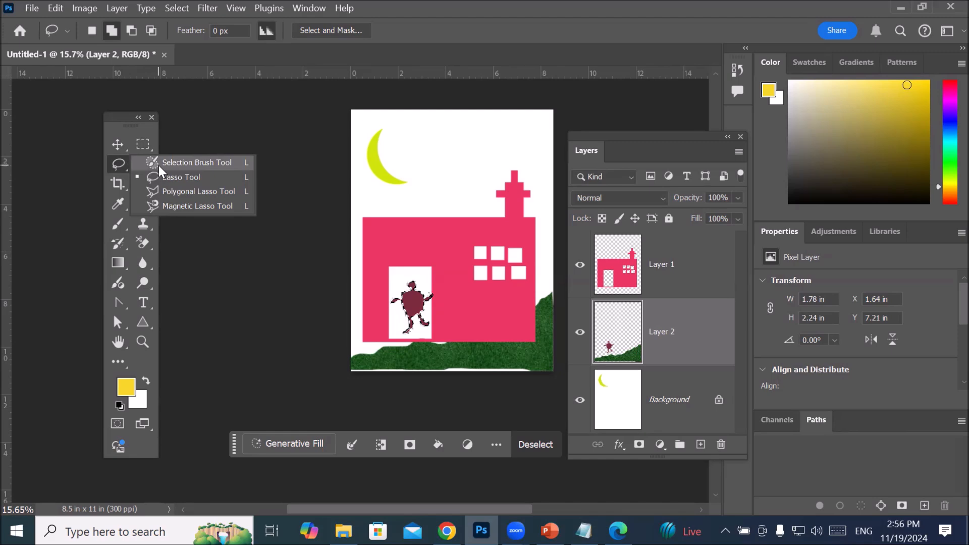
click(114, 165)
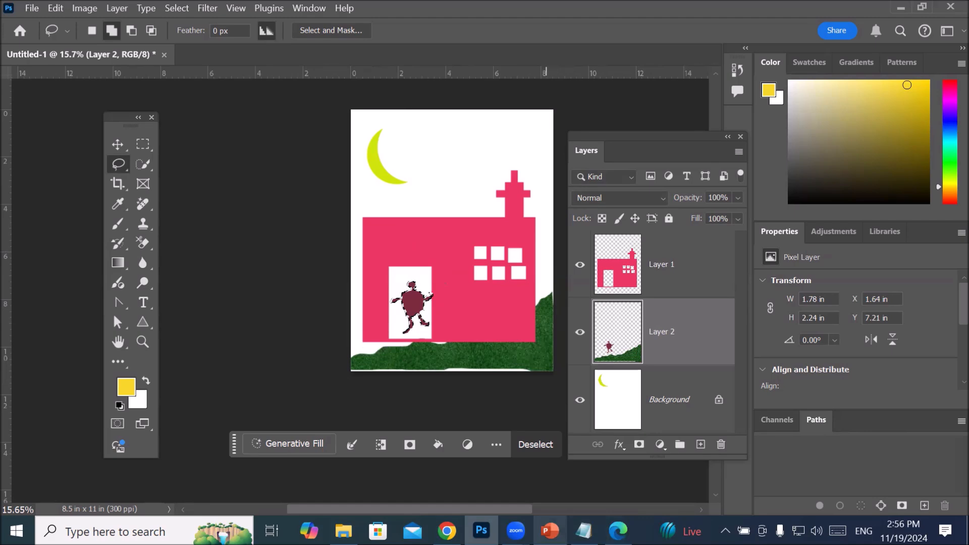
Step: Switch to PowerPoint and review slides 49 and 50 and the Selection Tools title slide 47
click(549, 531)
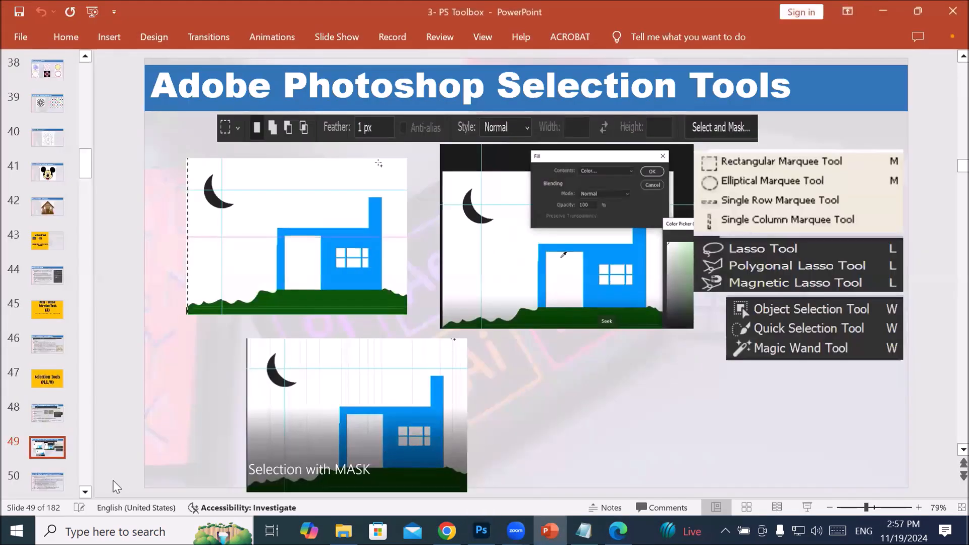
click(47, 482)
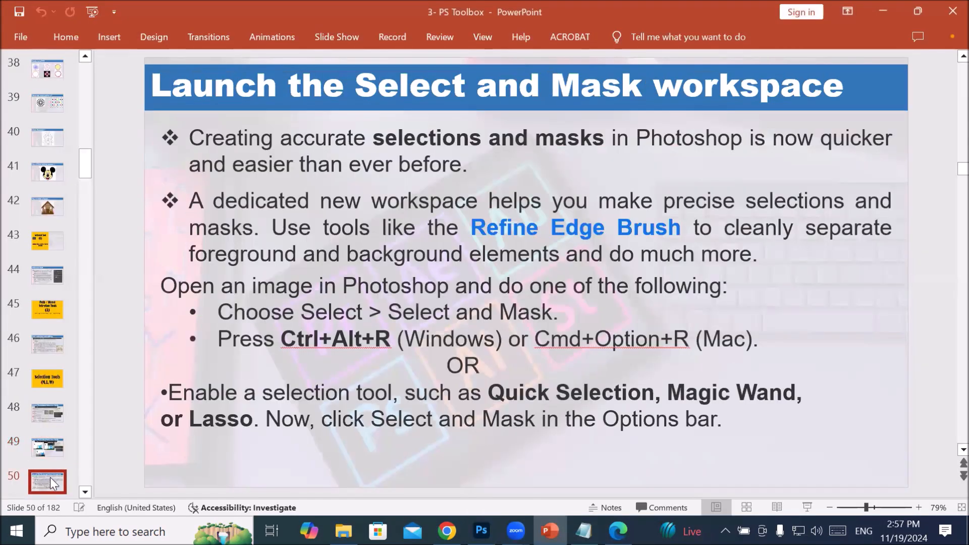
scroll(50, 477, down, 2)
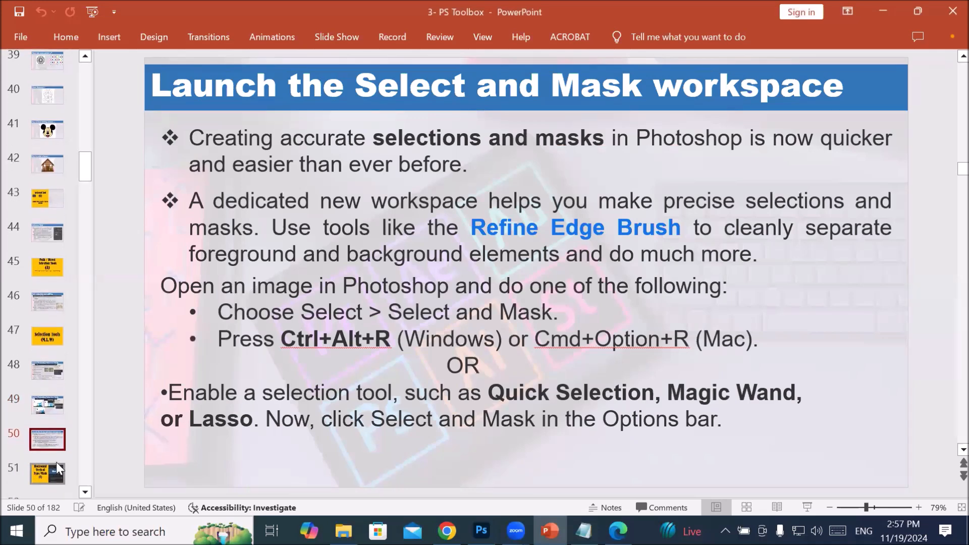
click(45, 336)
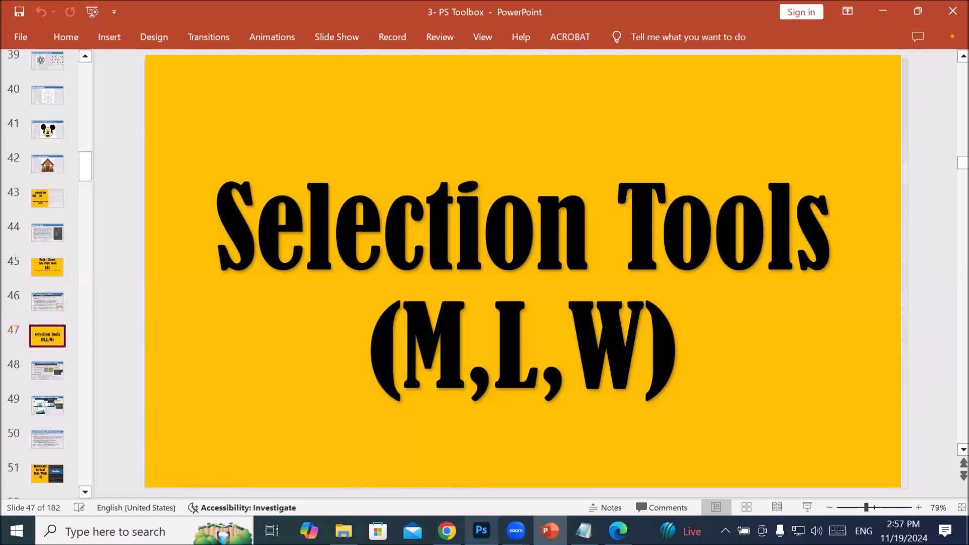
Step: Return to Photoshop, deselect the figure and close the scene document without saving it
click(481, 530)
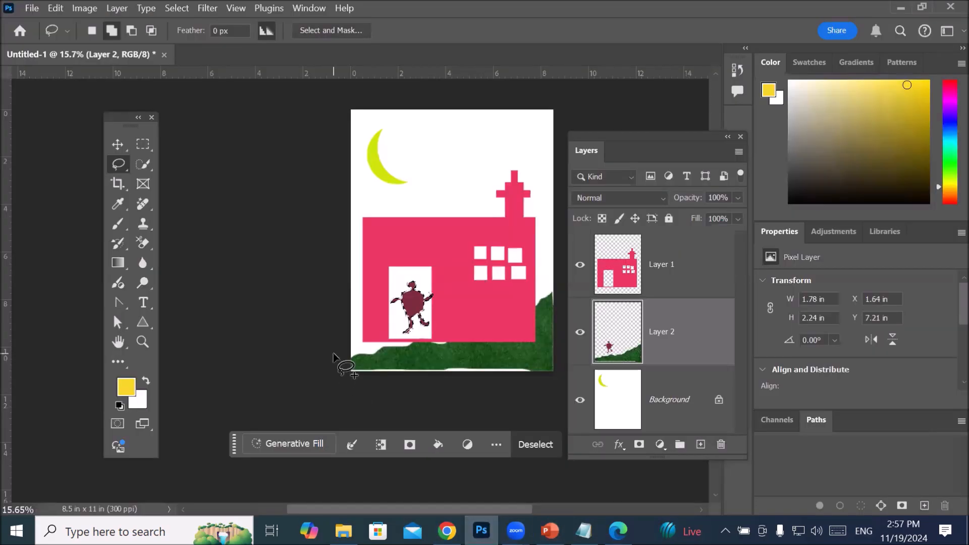
click(417, 306)
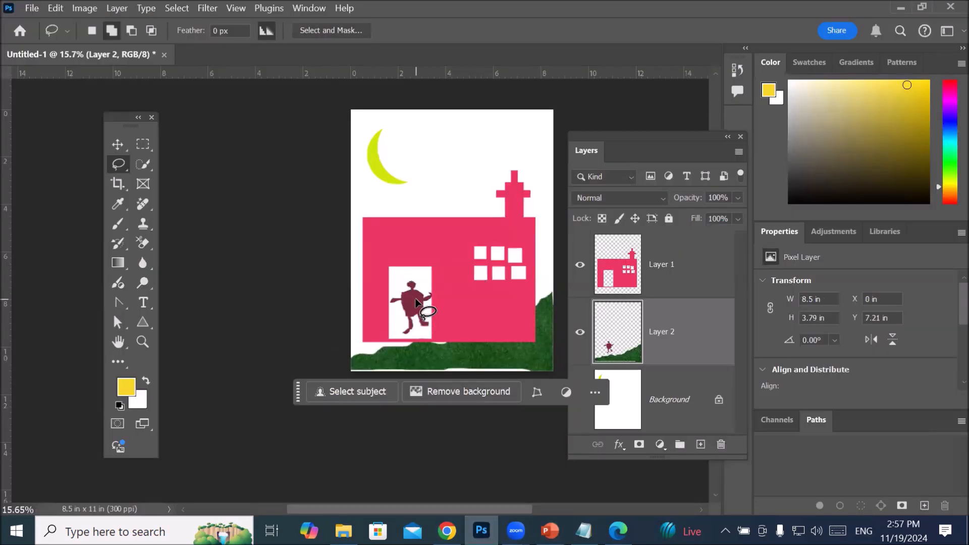
click(163, 55)
click(512, 220)
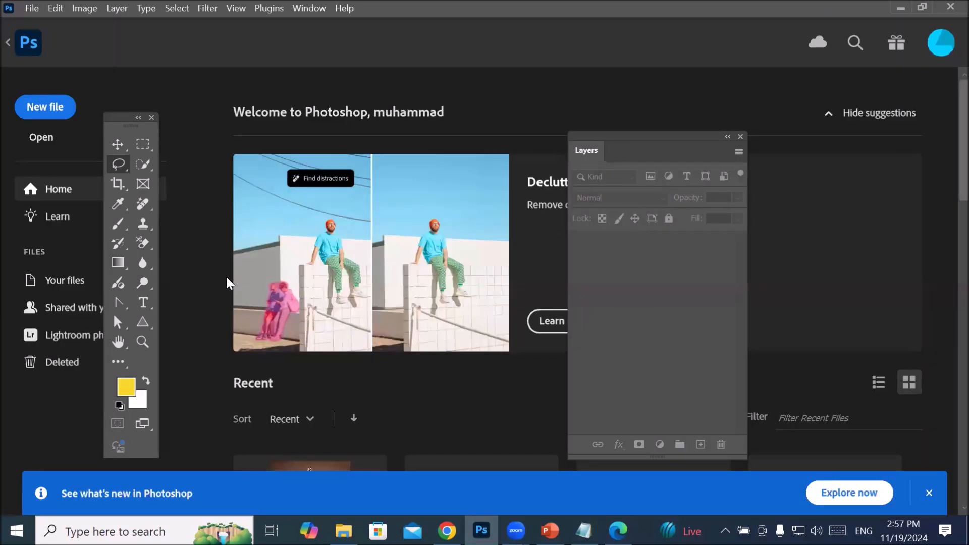
Step: Create a new document from the recent Letter preset, 8.5 x 11 in at 300 ppi
click(29, 6)
click(44, 22)
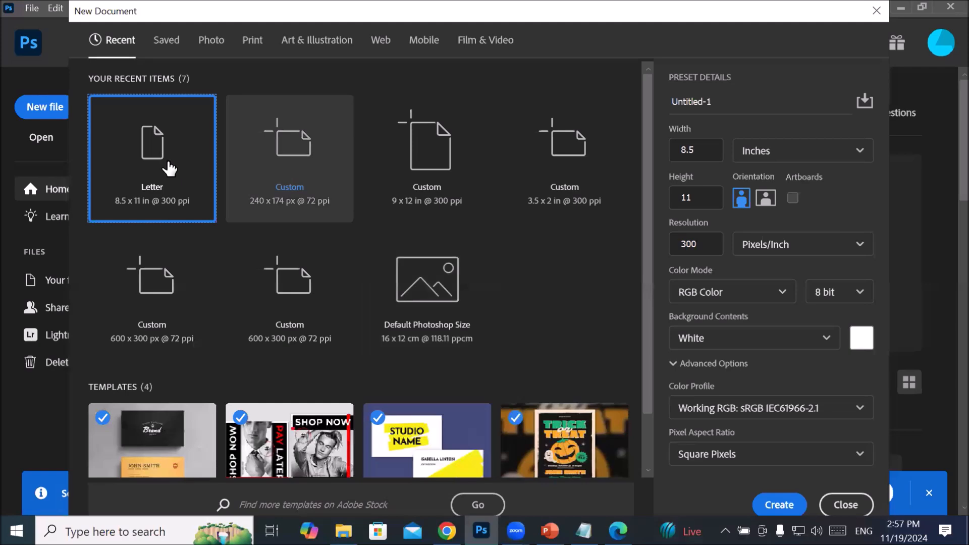
double_click(165, 168)
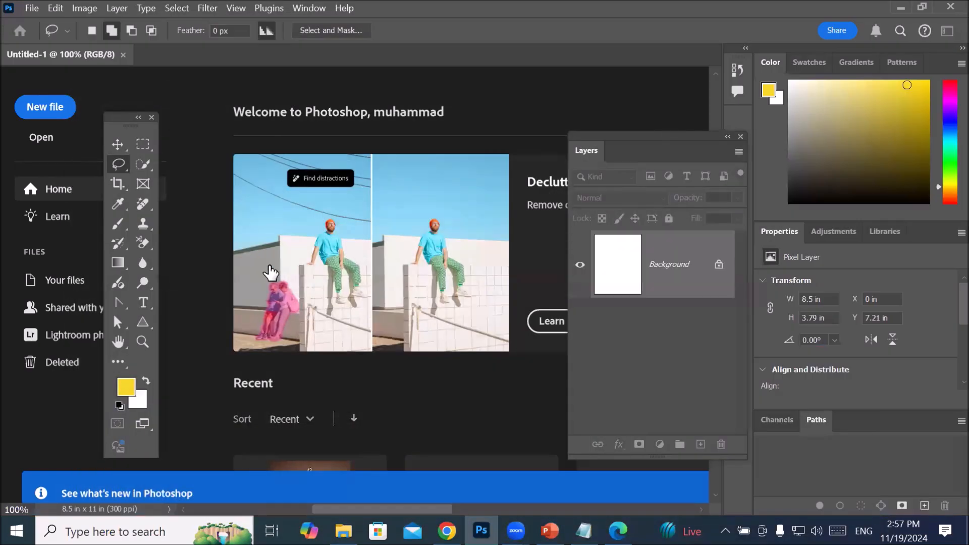
scroll(395, 299, down, 3)
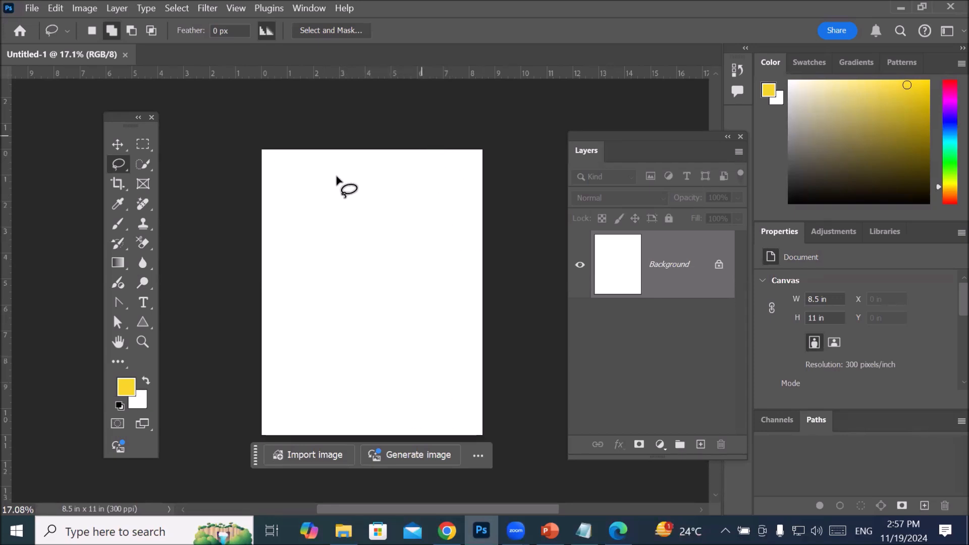
Step: Place the SmokeMan1 image from the Images > Banat Practice Images folder as an embedded file in the blank Letter document
click(142, 142)
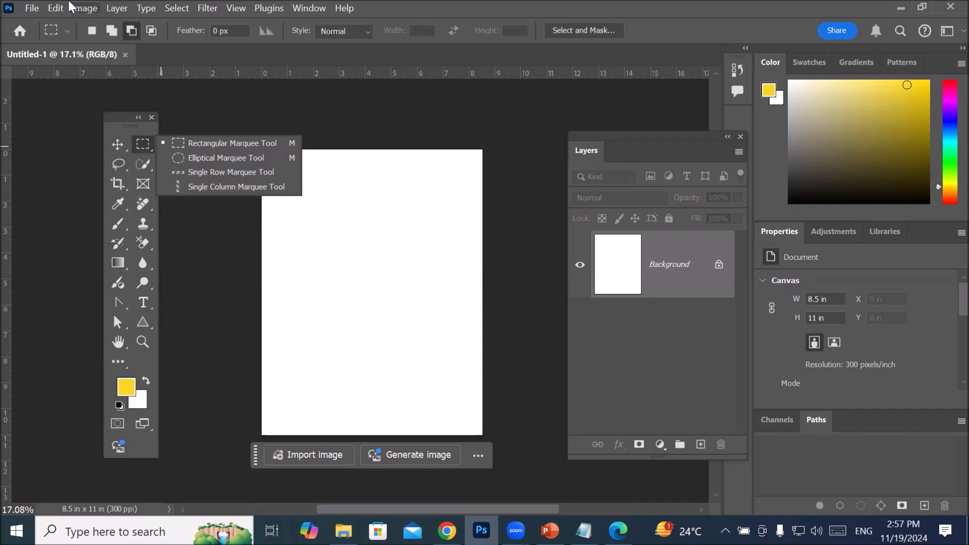
click(32, 11)
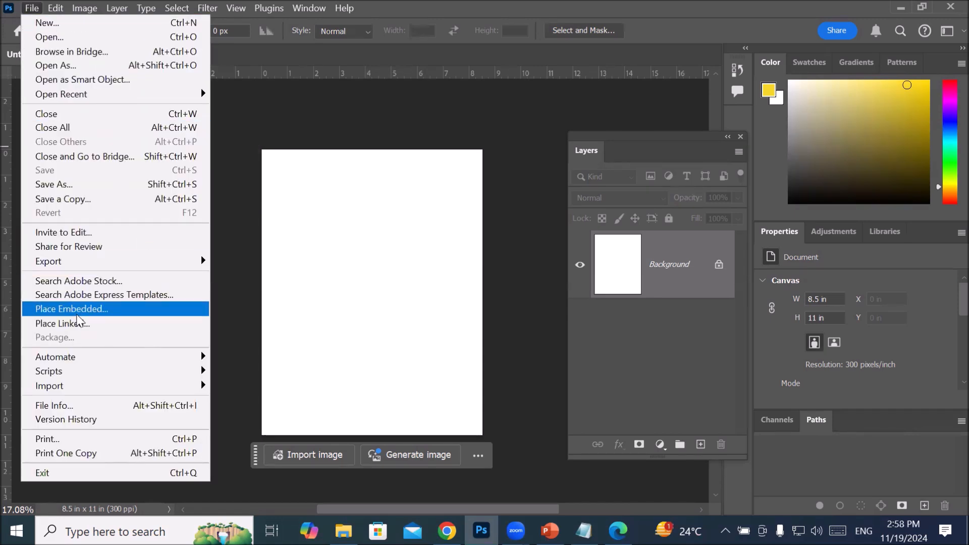
click(75, 310)
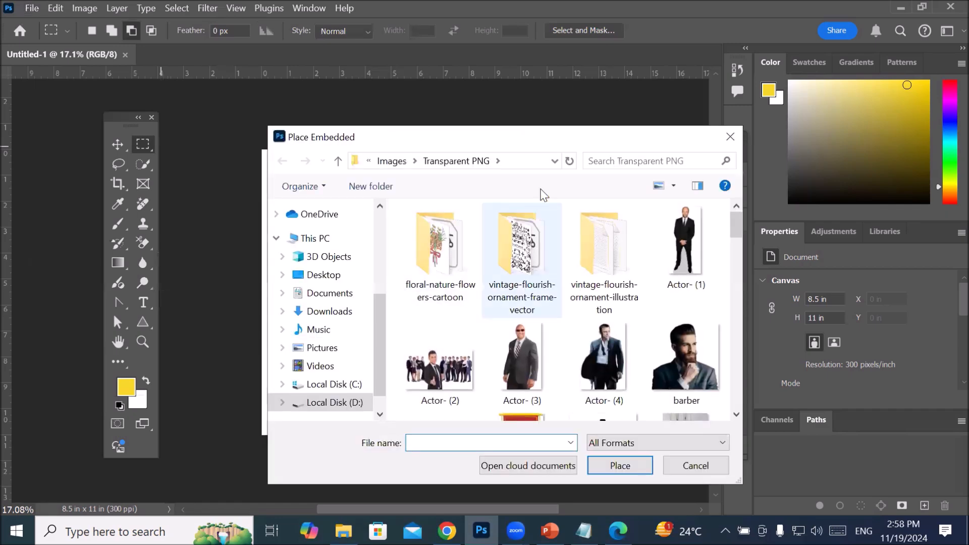
click(392, 162)
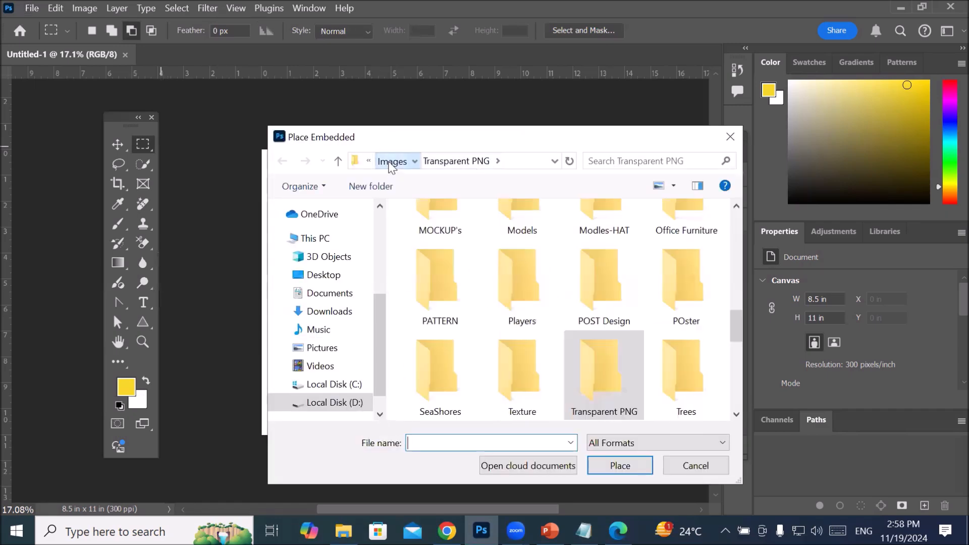
scroll(591, 245, up, 10)
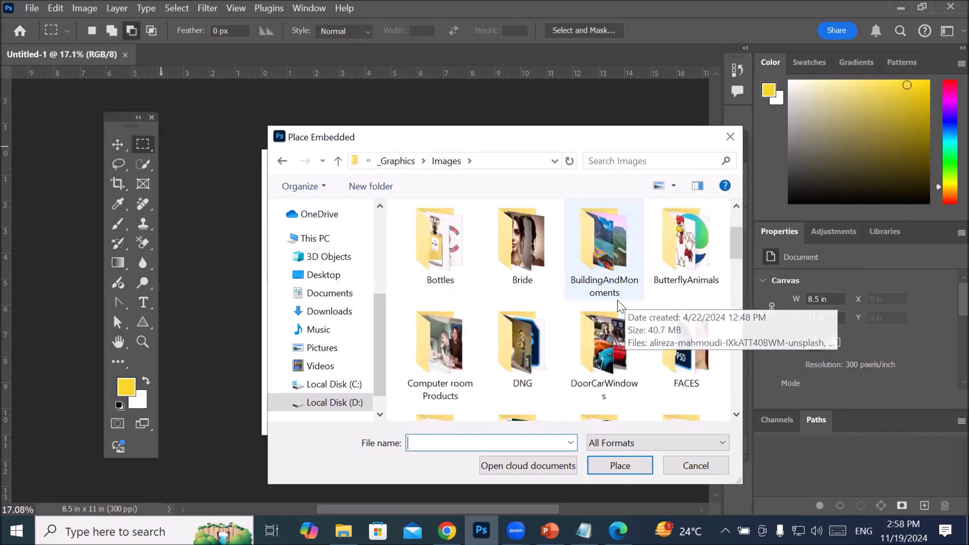
scroll(601, 302, up, 2)
click(432, 351)
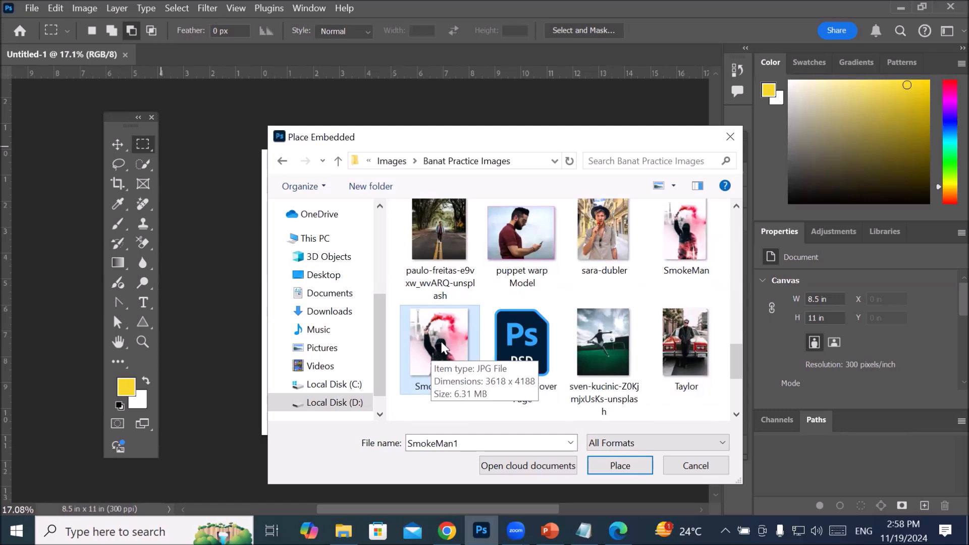
click(623, 465)
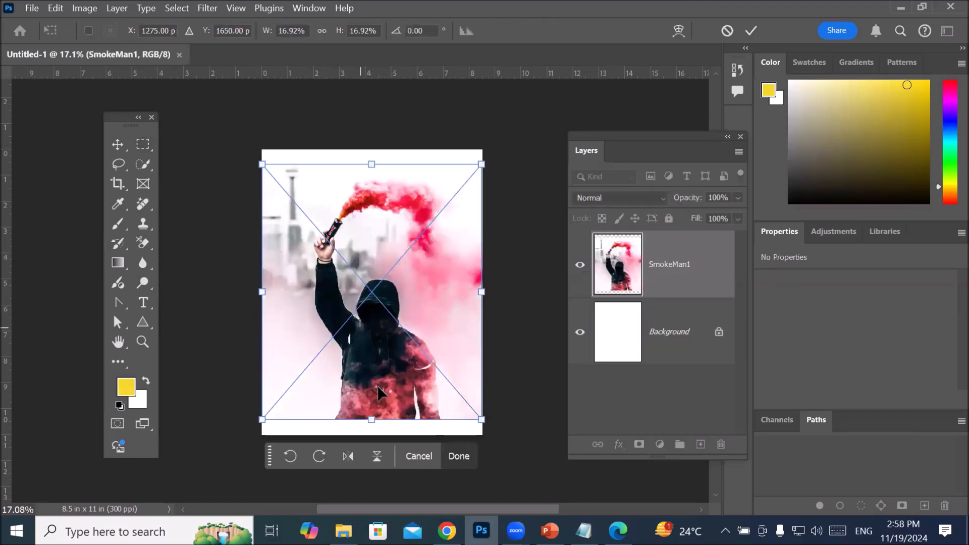
Step: Stretch the placed image vertically to the upper and lower page edges and commit the placement
drag(371, 420, 374, 434)
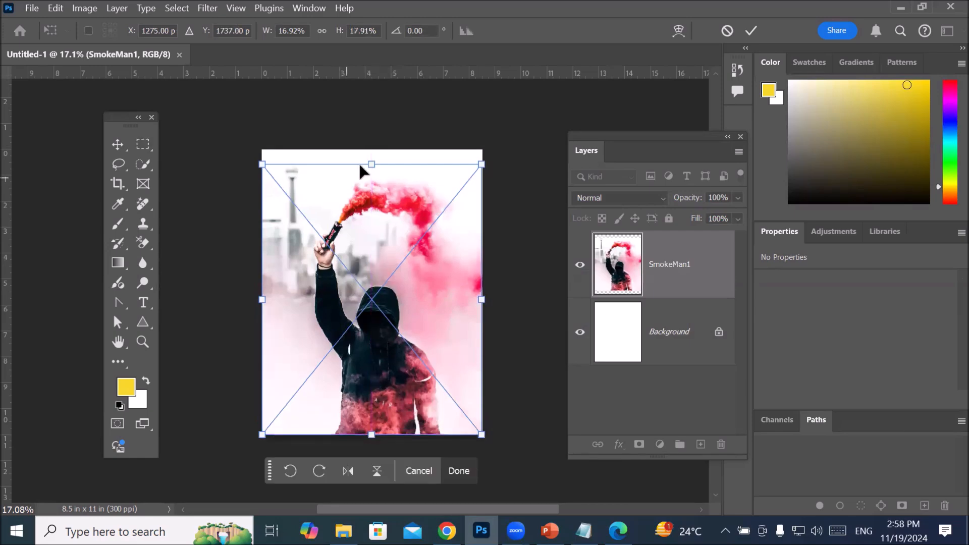
drag(372, 165, 372, 150)
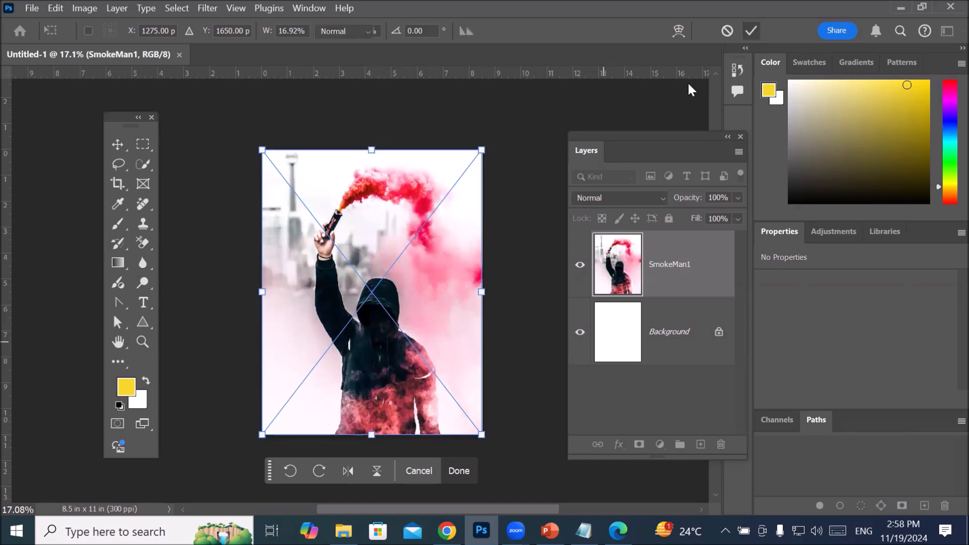
key(Return)
Step: Draw a tall selection around the hooded man and the red smoke with the Elliptical Marquee tool
scroll(405, 425, up, 3)
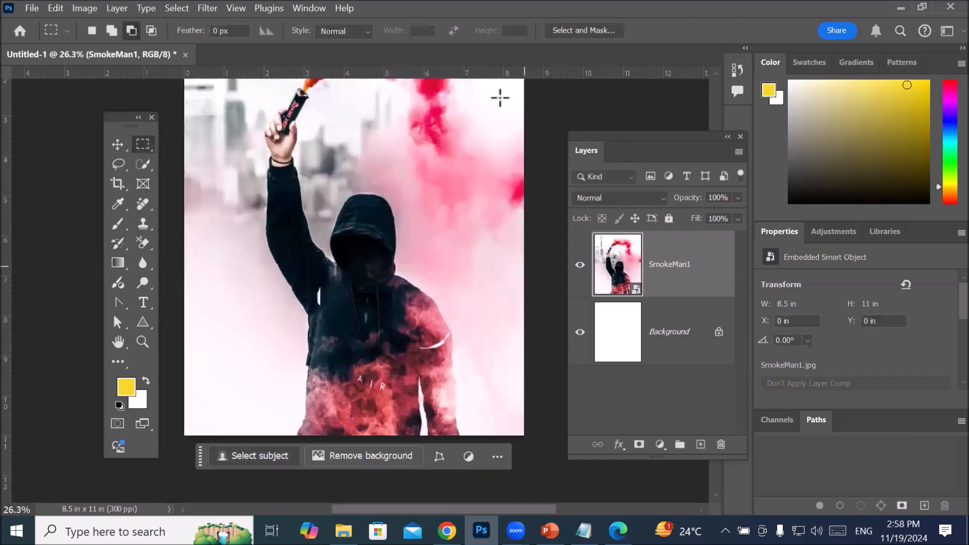
scroll(411, 294, down, 2)
scroll(410, 294, down, 2)
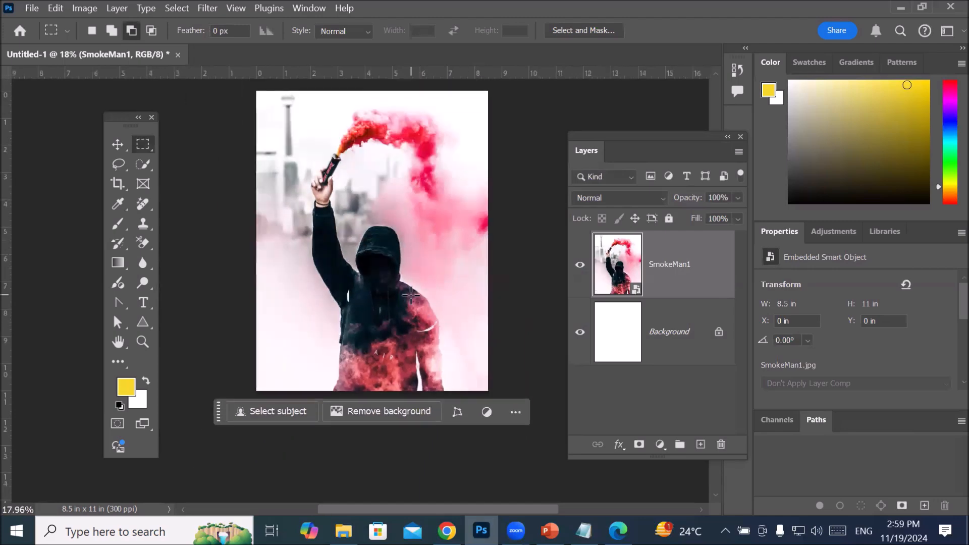
click(146, 145)
click(202, 157)
drag(286, 105, 468, 389)
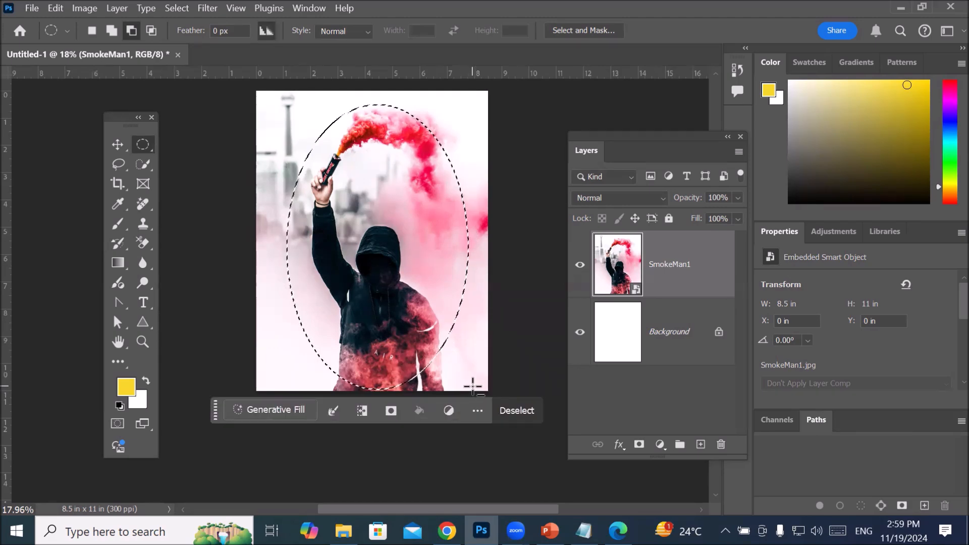
Step: Feather the elliptical selection by 100 pixels and invert it to select the area outside the oval
right_click(420, 204)
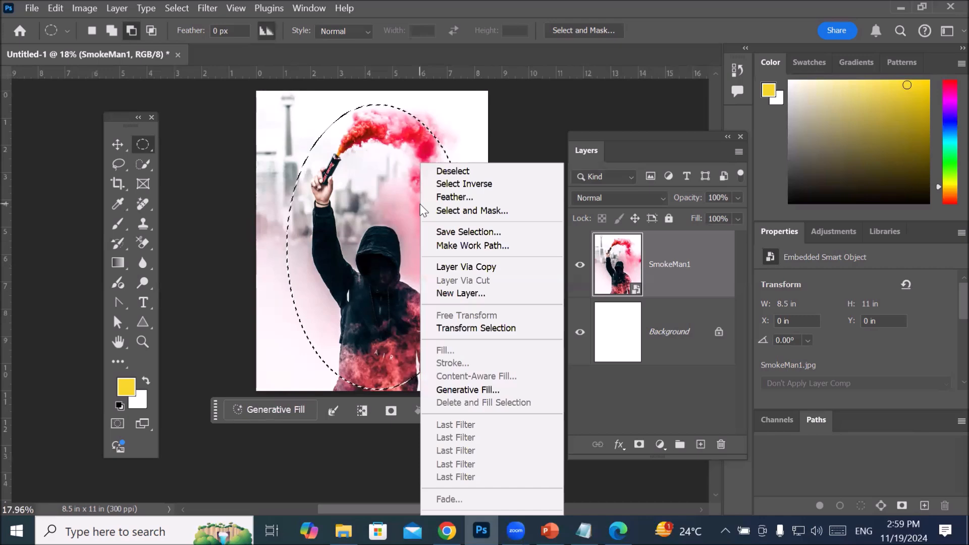
click(460, 197)
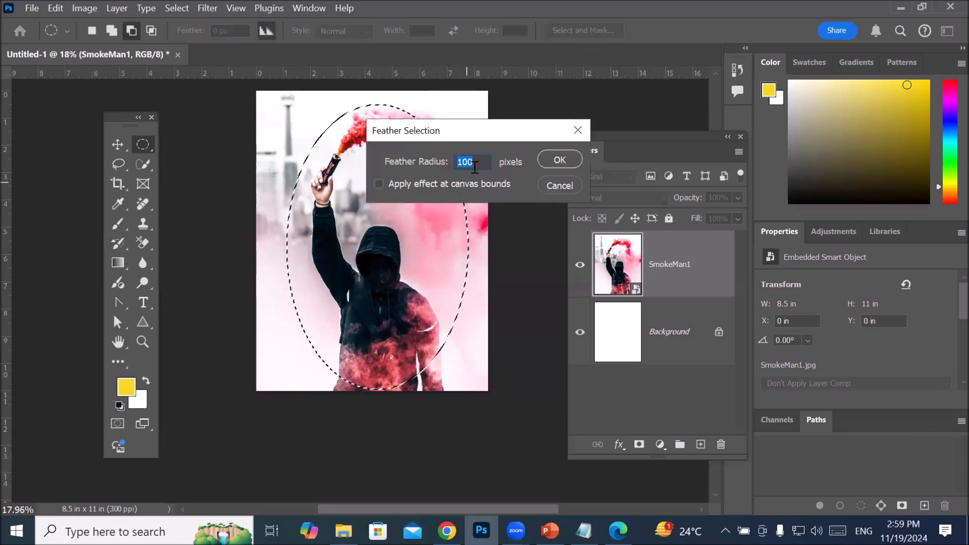
click(481, 162)
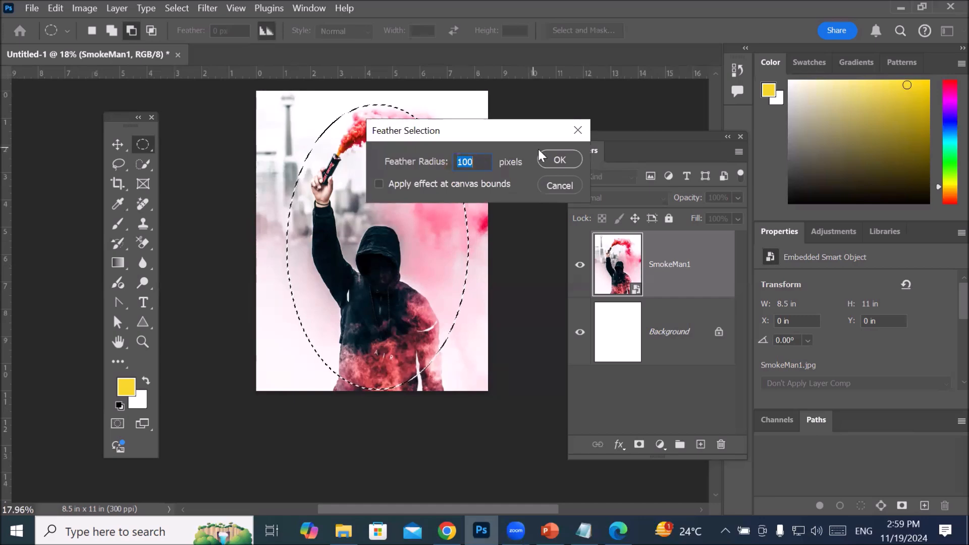
click(550, 159)
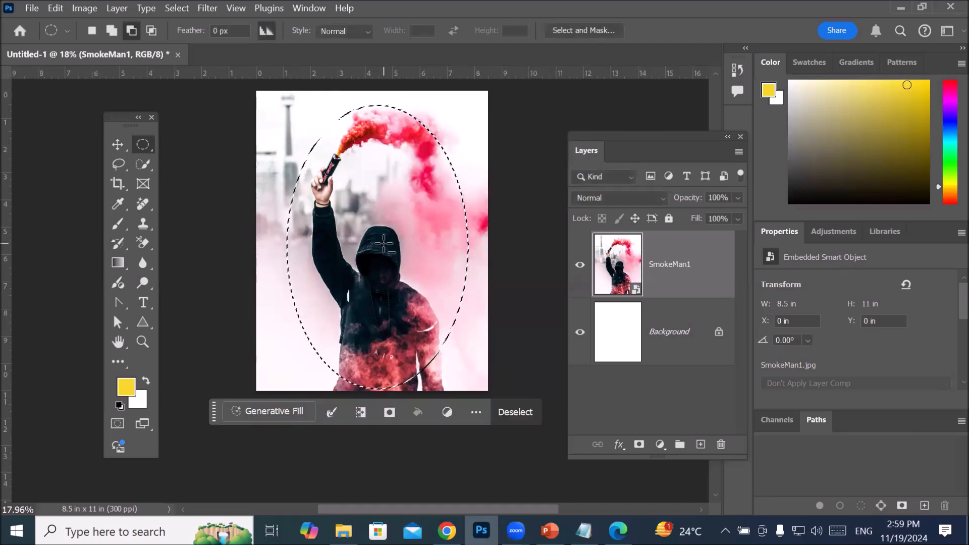
right_click(372, 177)
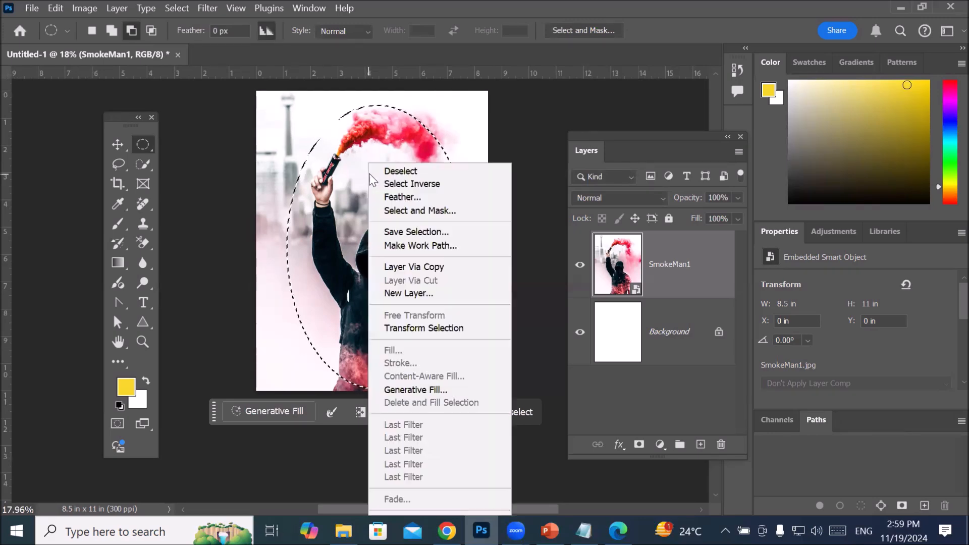
click(413, 185)
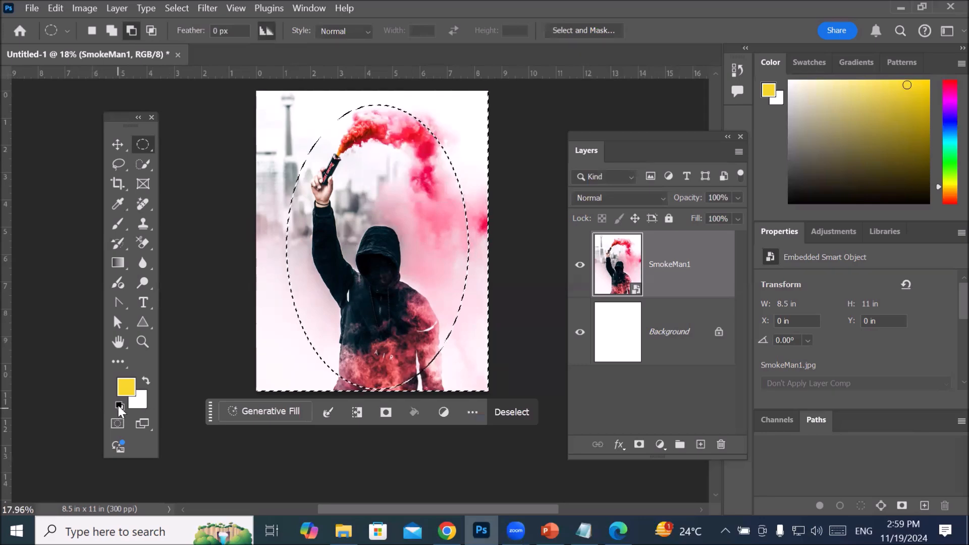
Step: Set the foreground colour to the bright blue #0a1bf2
click(125, 388)
click(487, 319)
click(471, 262)
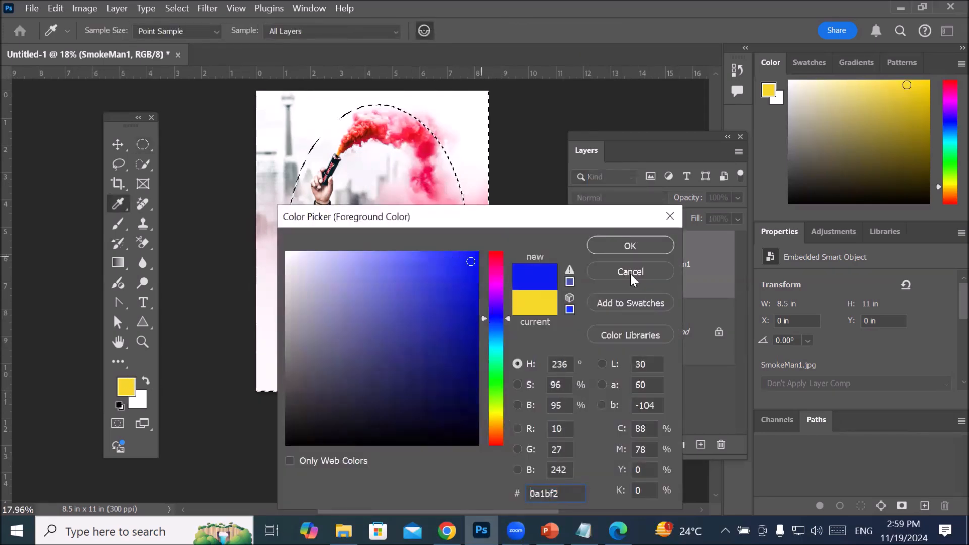
click(631, 246)
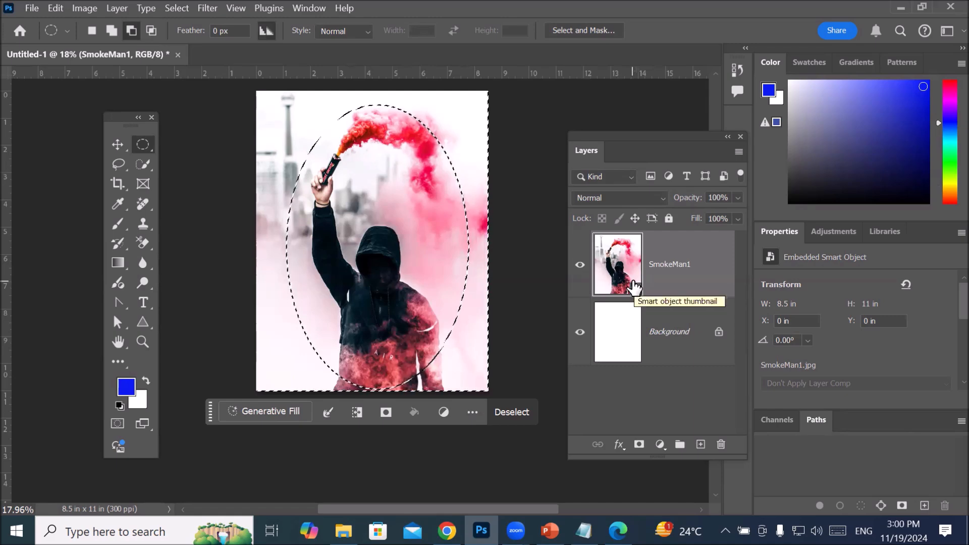
Step: Deselect the current selection and rasterize the SmokeMan1 smart object layer
key(ctrl+d)
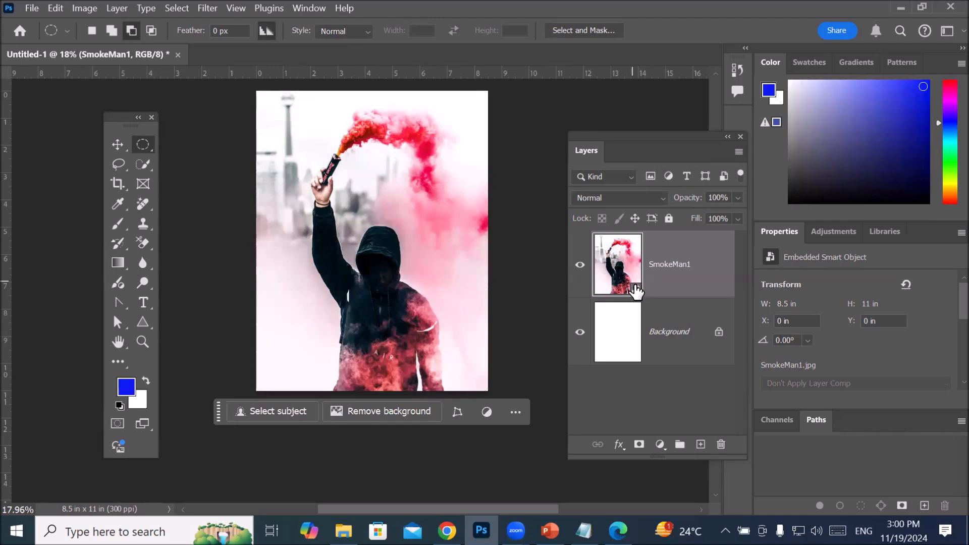
right_click(680, 262)
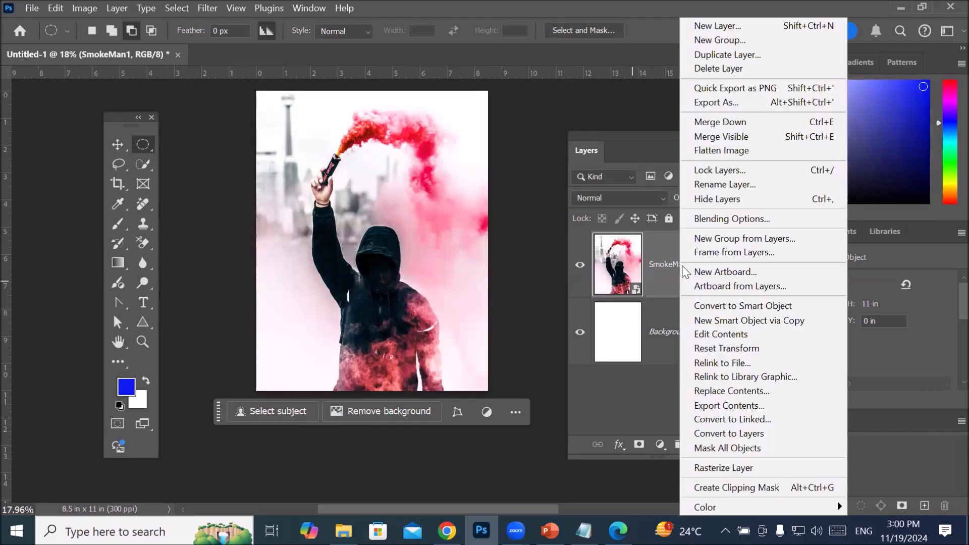
click(752, 470)
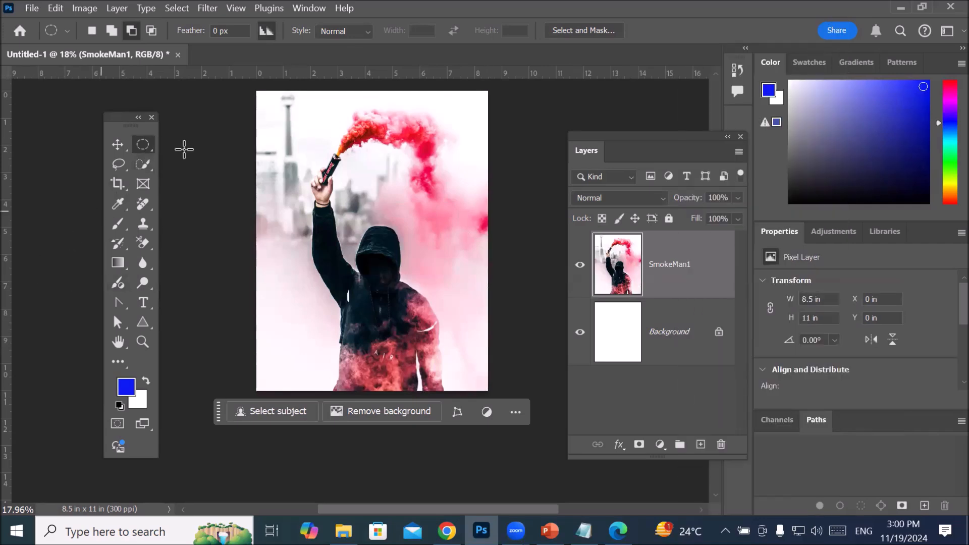
Step: Draw an elliptical selection about 6.13 x 10.06 in around the man and smoke, and feather it by 100 pixels
drag(293, 110, 459, 382)
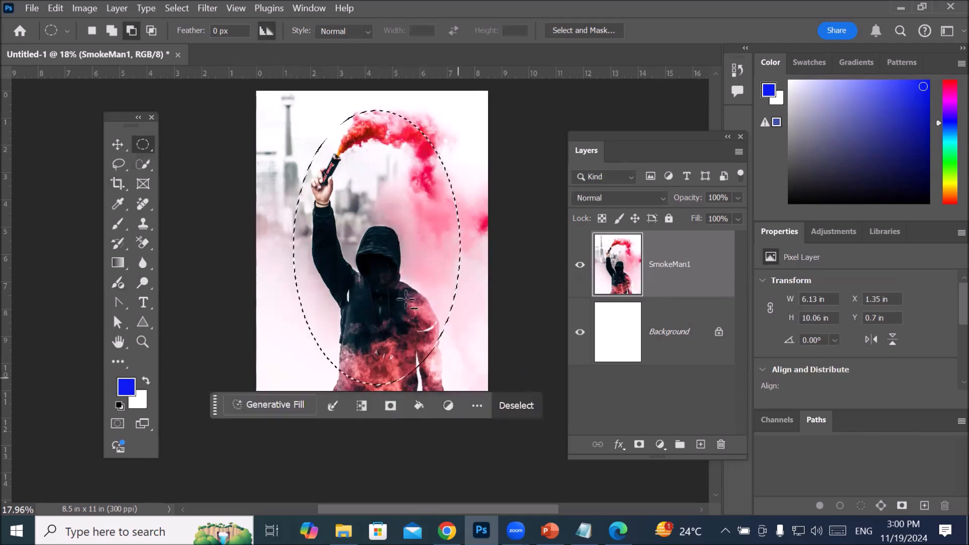
right_click(370, 163)
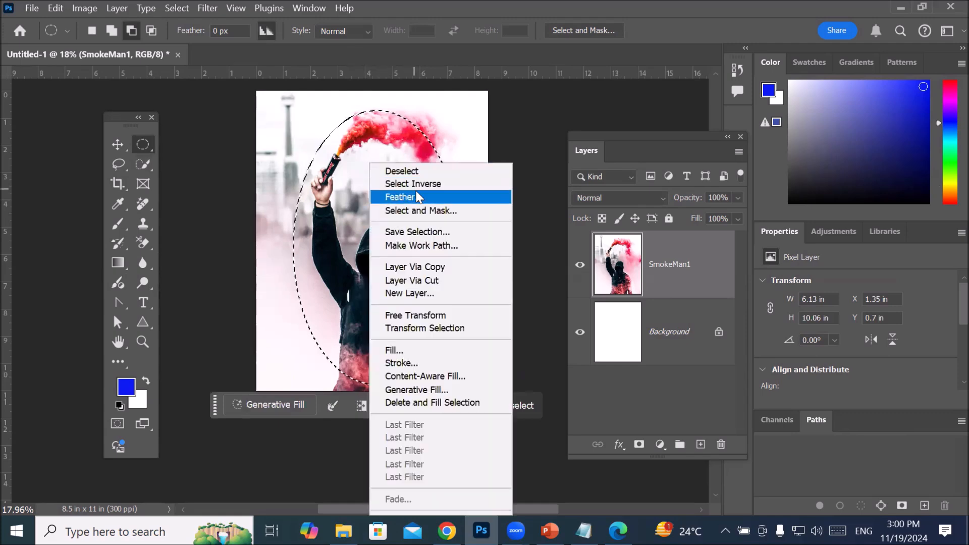
click(417, 197)
click(559, 158)
Step: Invert the feathered selection and fill the area outside the oval with the blue foreground colour
right_click(388, 156)
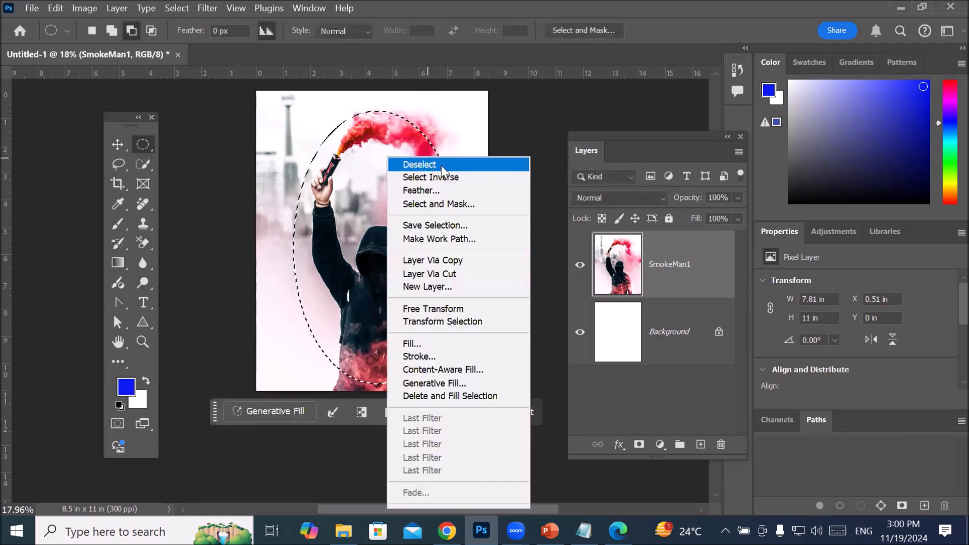
click(451, 176)
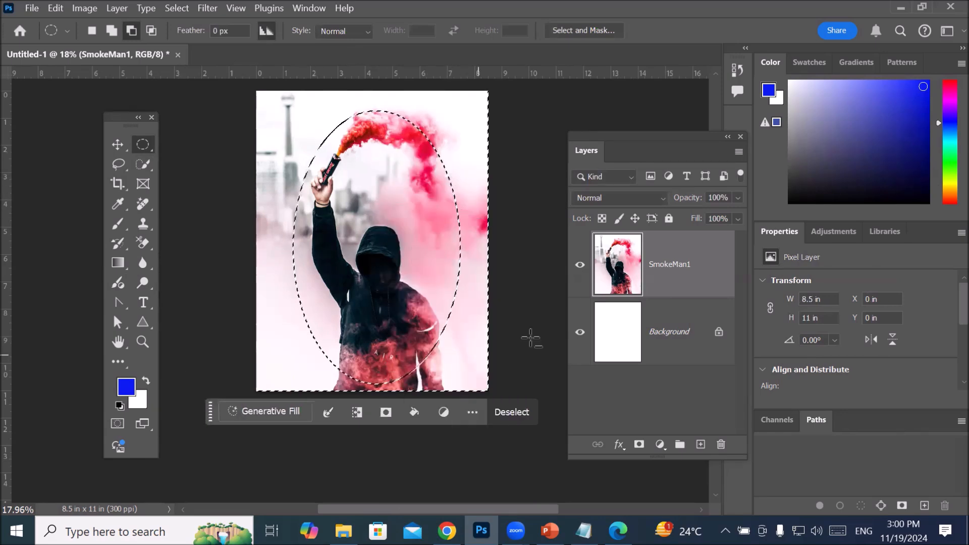
key(alt+BackSpace)
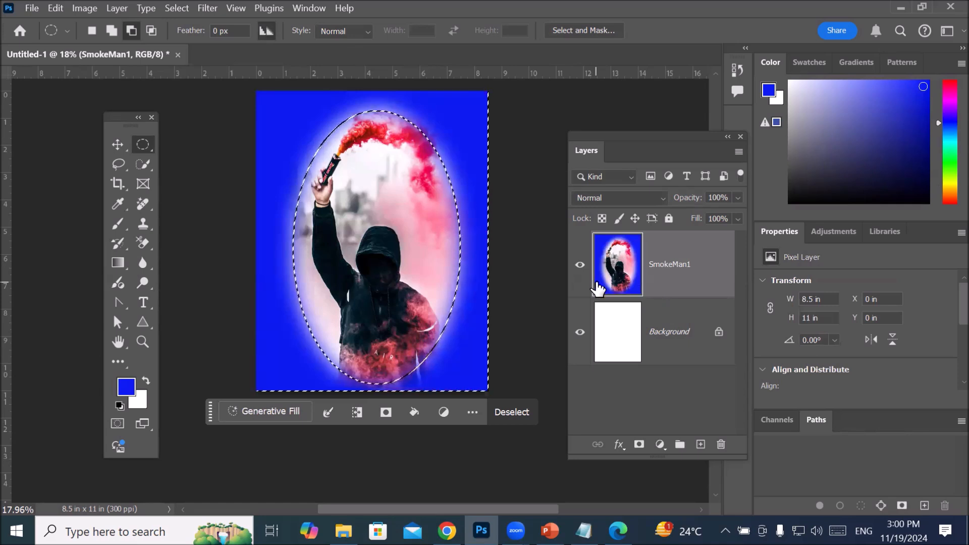
Step: Examine the soft transition between the blue fill and the photo along the feathered oval edge up close
scroll(329, 309, up, 6)
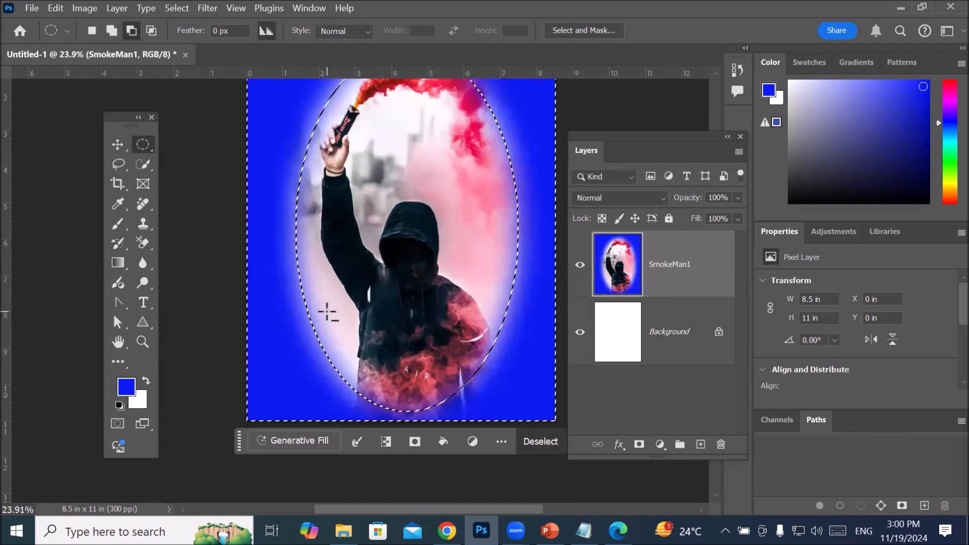
scroll(304, 312, up, 3)
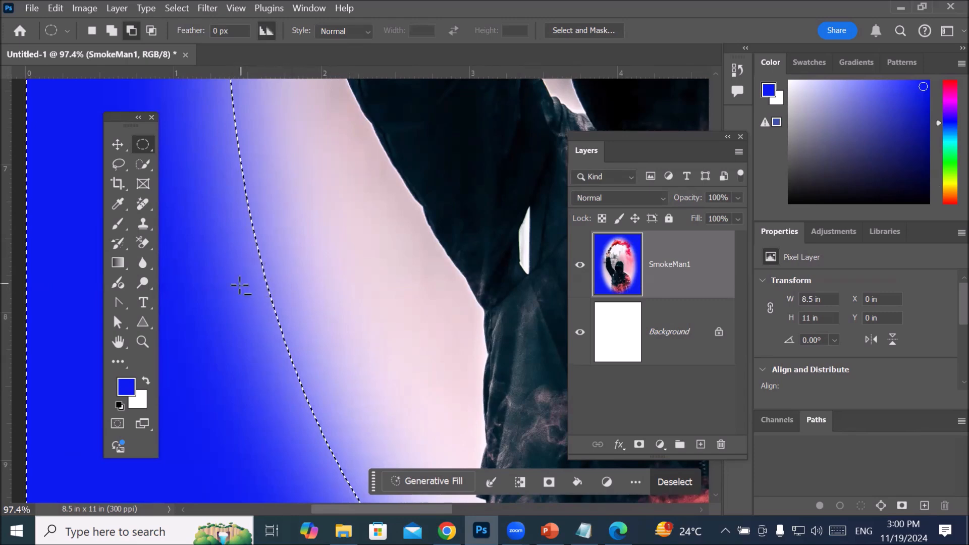
scroll(265, 295, up, 3)
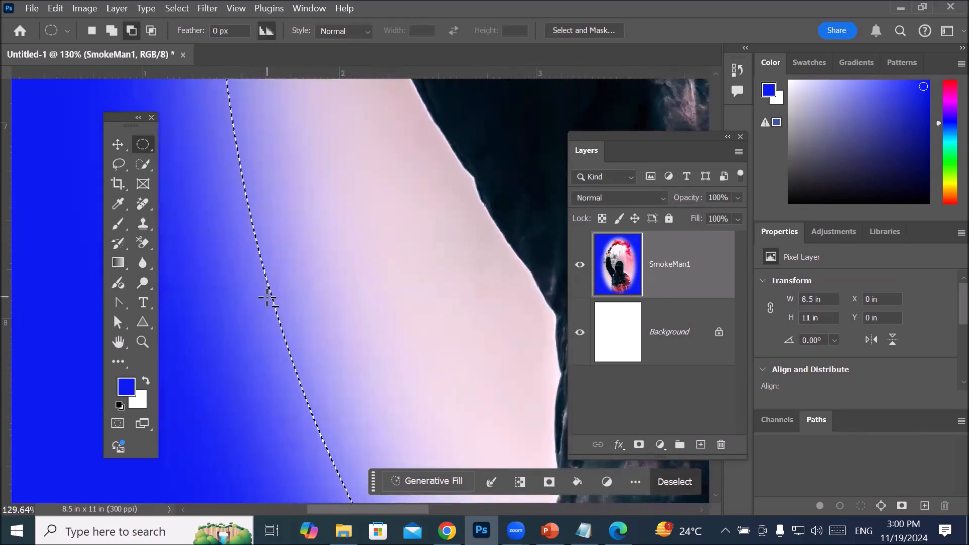
scroll(266, 303, down, 8)
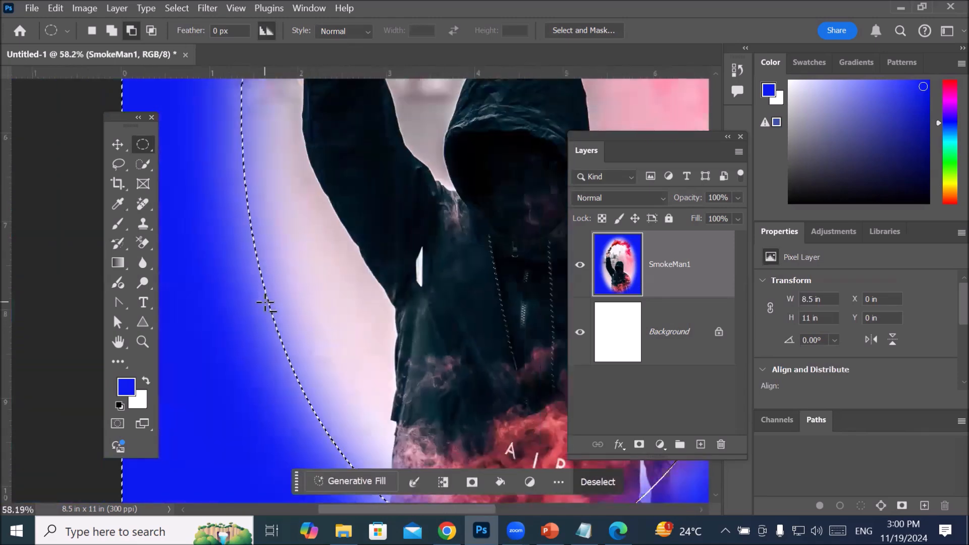
scroll(266, 303, down, 2)
scroll(256, 138, up, 5)
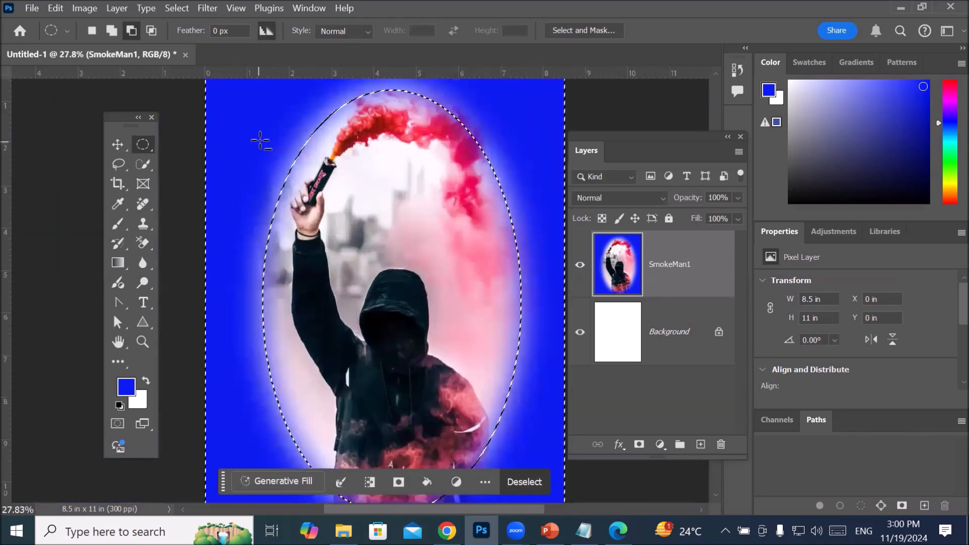
scroll(264, 138, down, 1)
scroll(265, 138, down, 4)
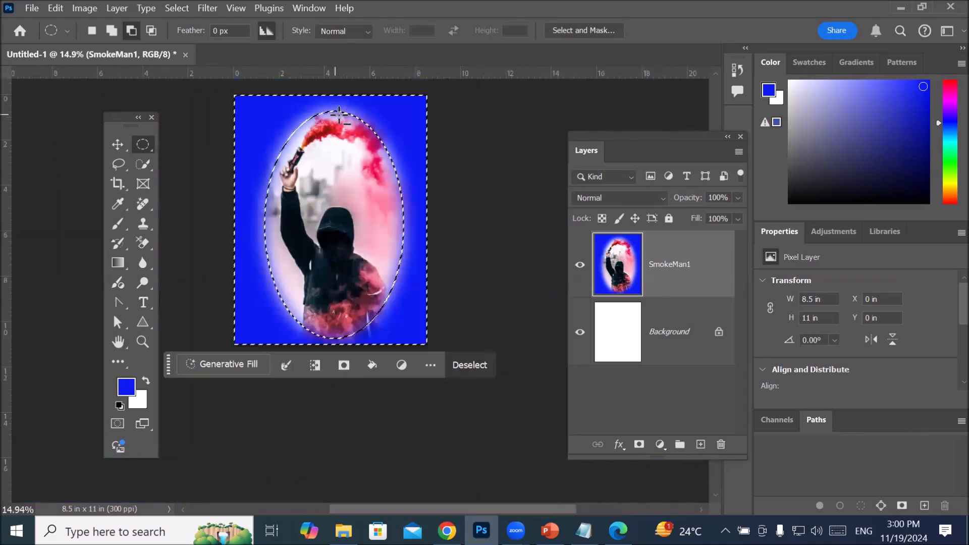
scroll(379, 106, up, 14)
scroll(385, 137, up, 12)
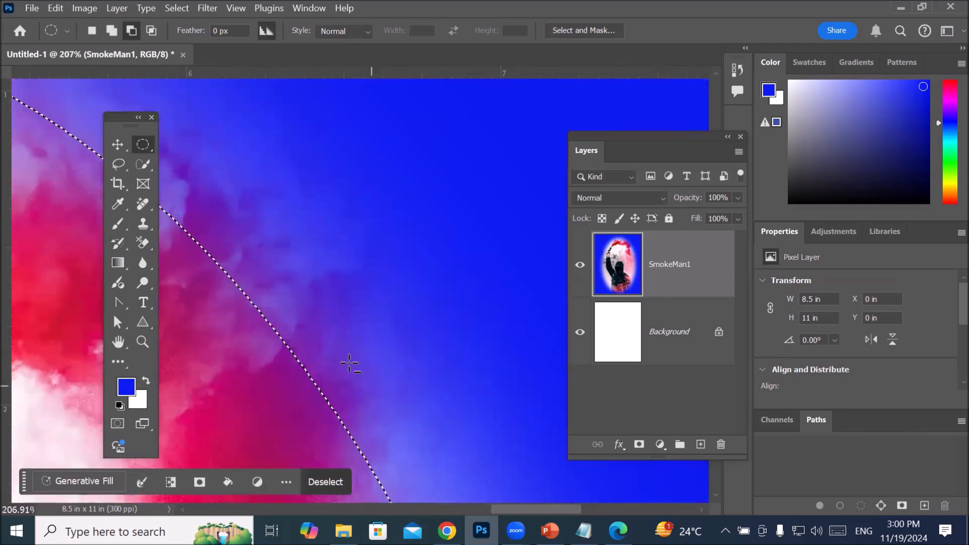
Step: Clear the inverted oval selection around the photo with the whole page in view
scroll(268, 217, down, 12)
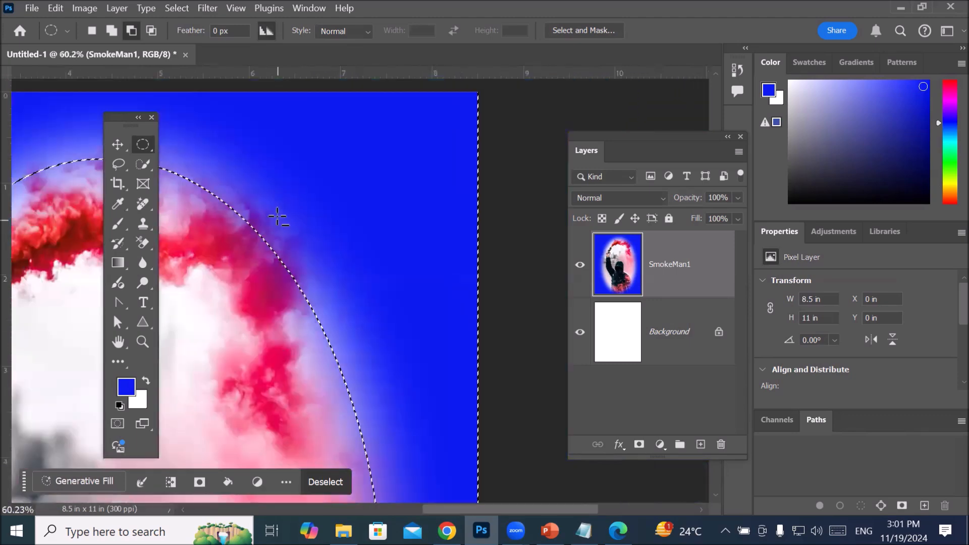
scroll(266, 215, down, 10)
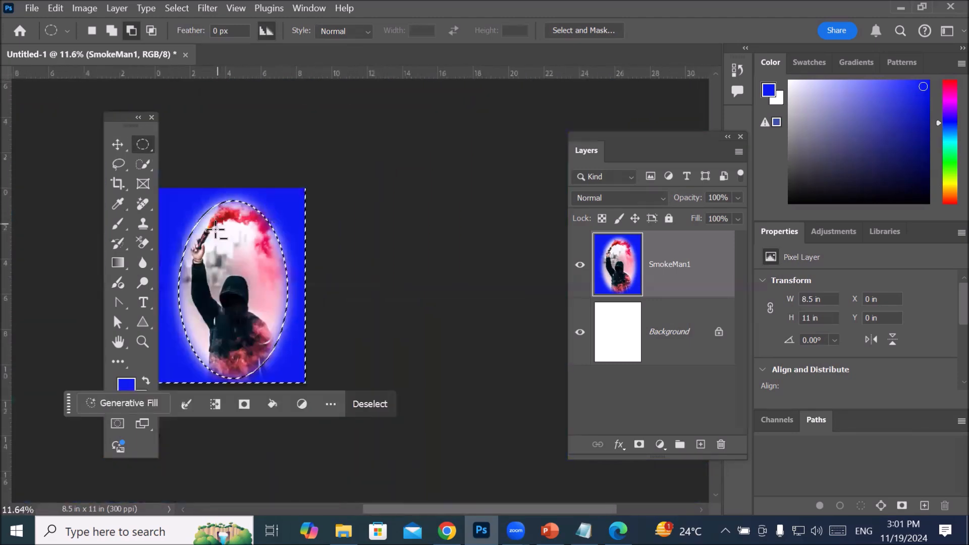
drag(211, 243, 337, 228)
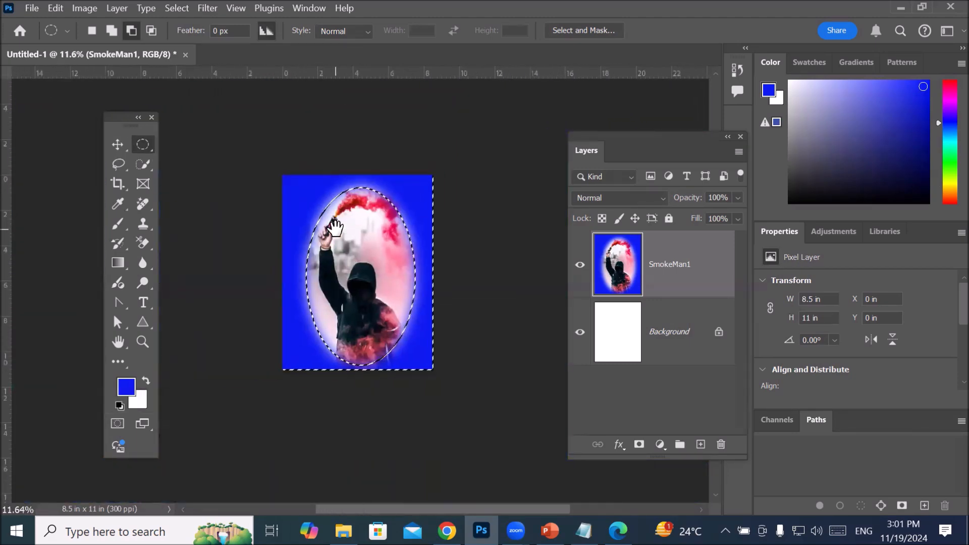
scroll(352, 231, up, 4)
scroll(352, 230, up, 2)
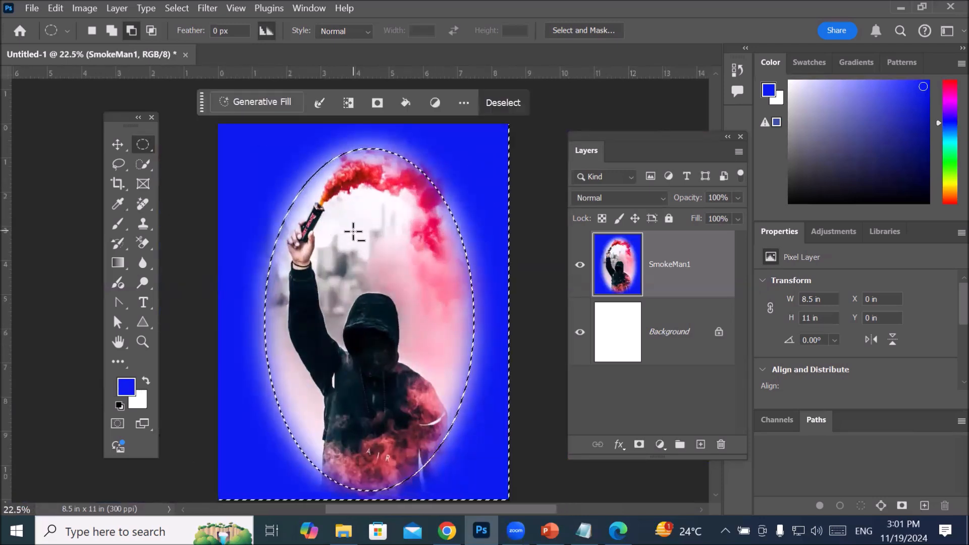
scroll(353, 231, down, 2)
scroll(348, 235, down, 2)
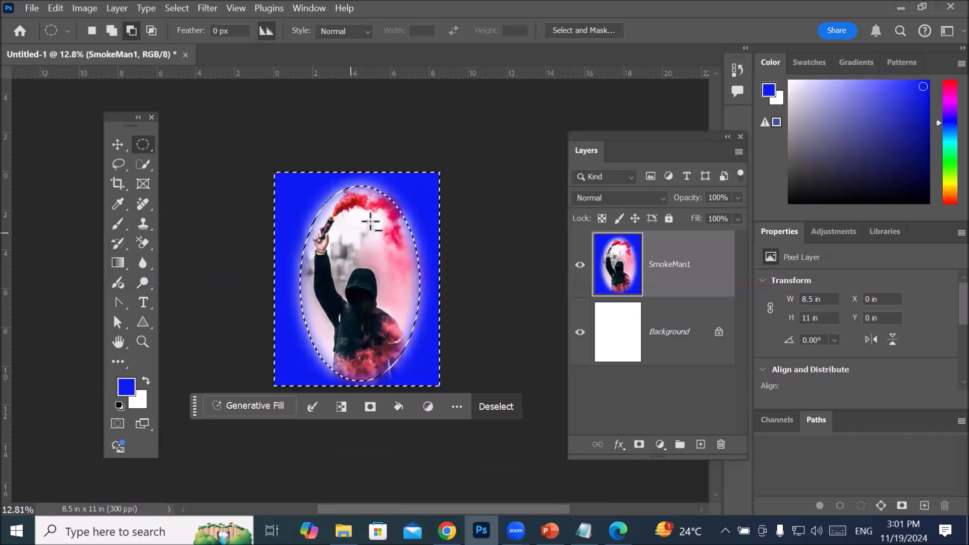
click(440, 241)
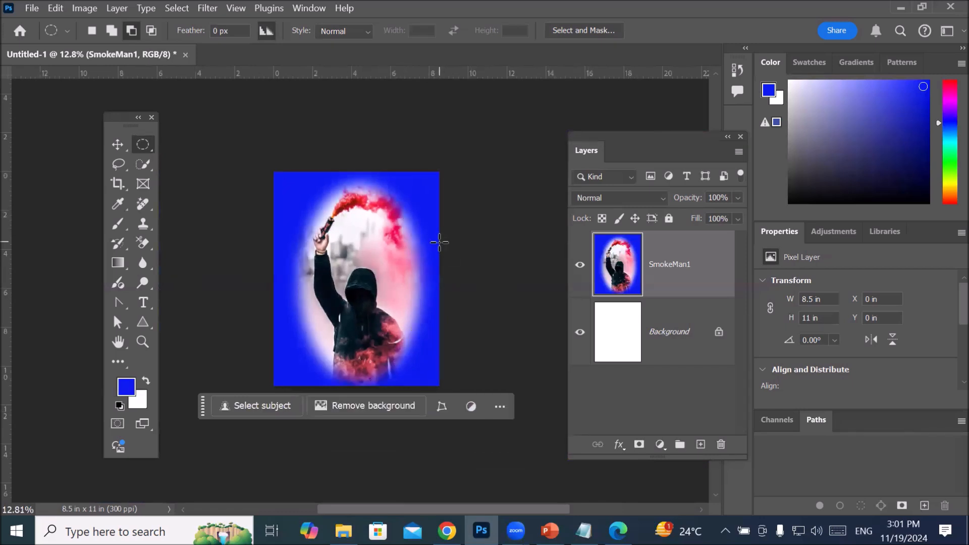
Step: Add a horizontal text line reading "Sport Cover page" near the upper edge of the page
click(143, 302)
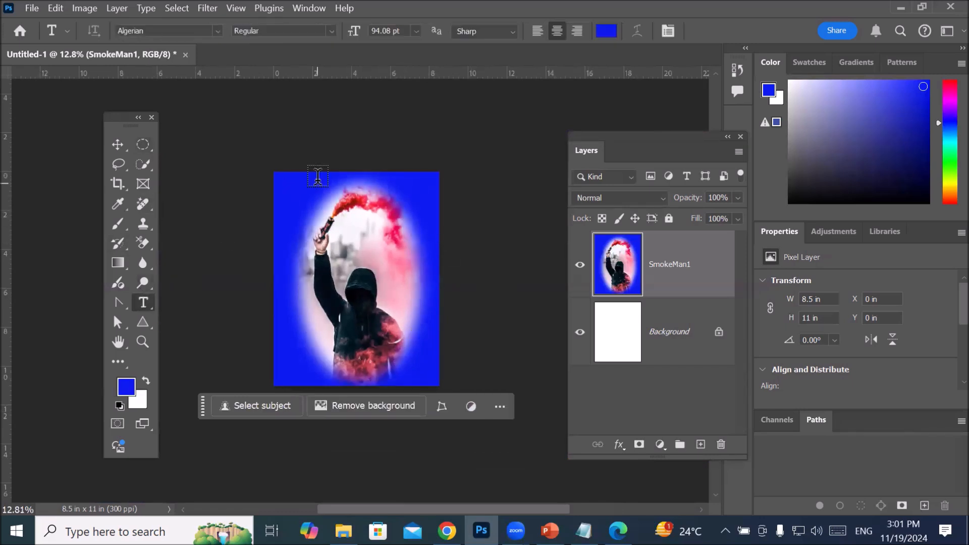
click(301, 200)
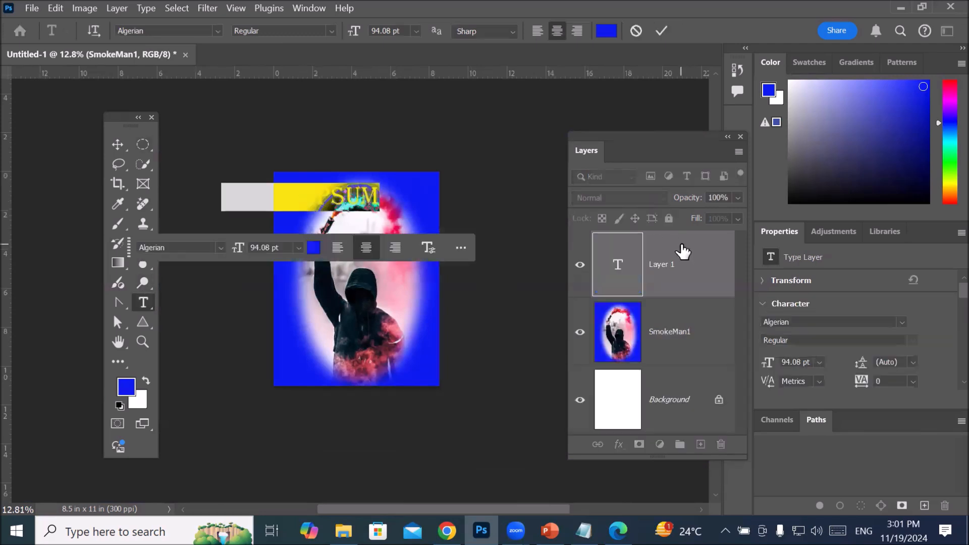
key(BackSpace)
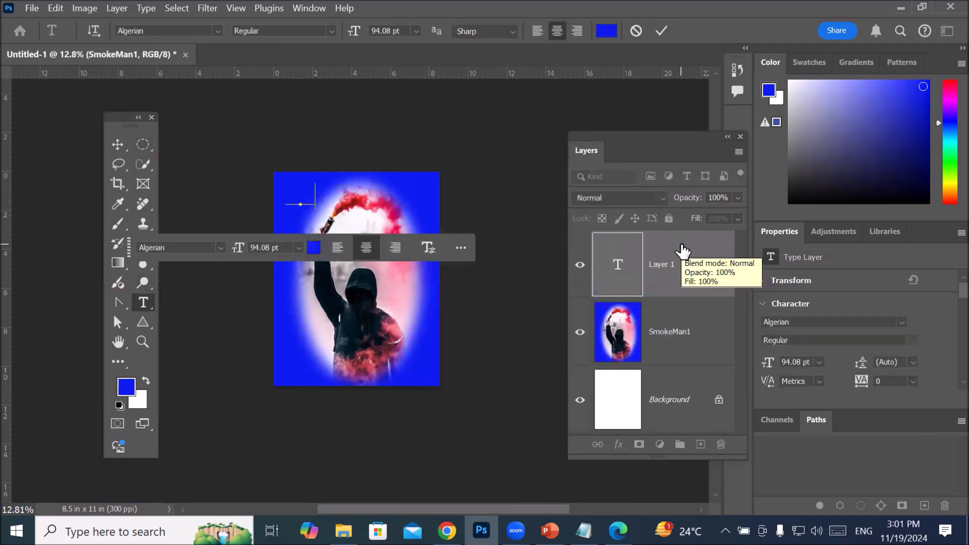
text(COVER )
text(PAG)
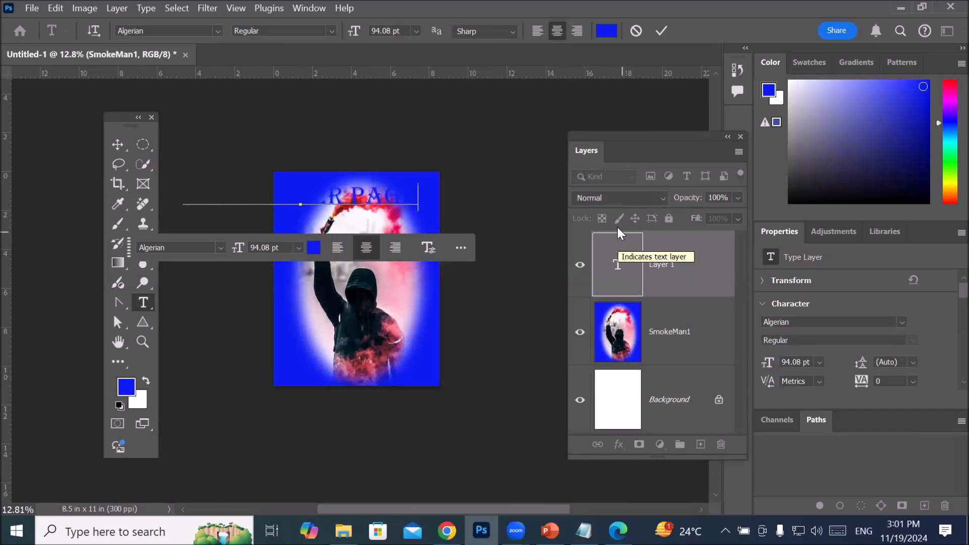
Step: Change the colour of the whole "Sport Cover page" title to white
drag(418, 191, 184, 192)
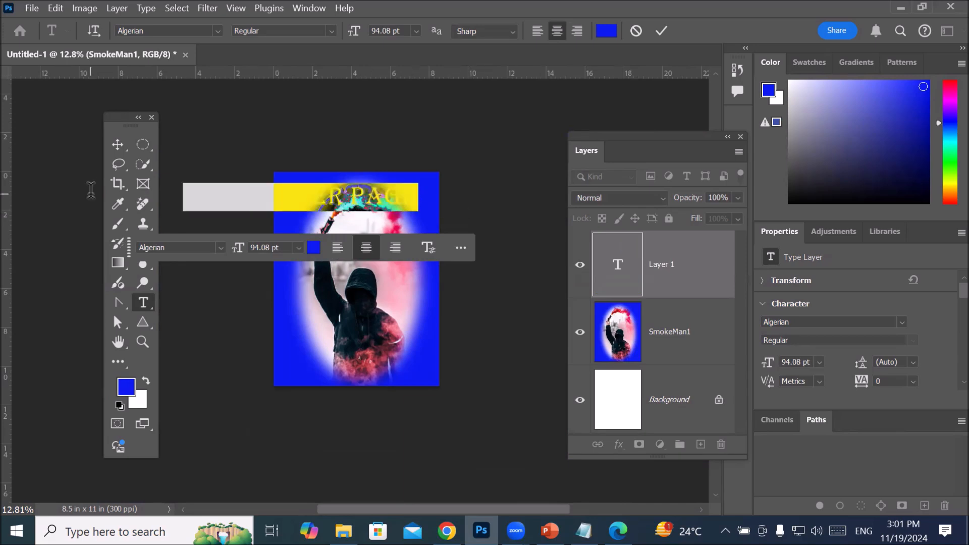
click(607, 31)
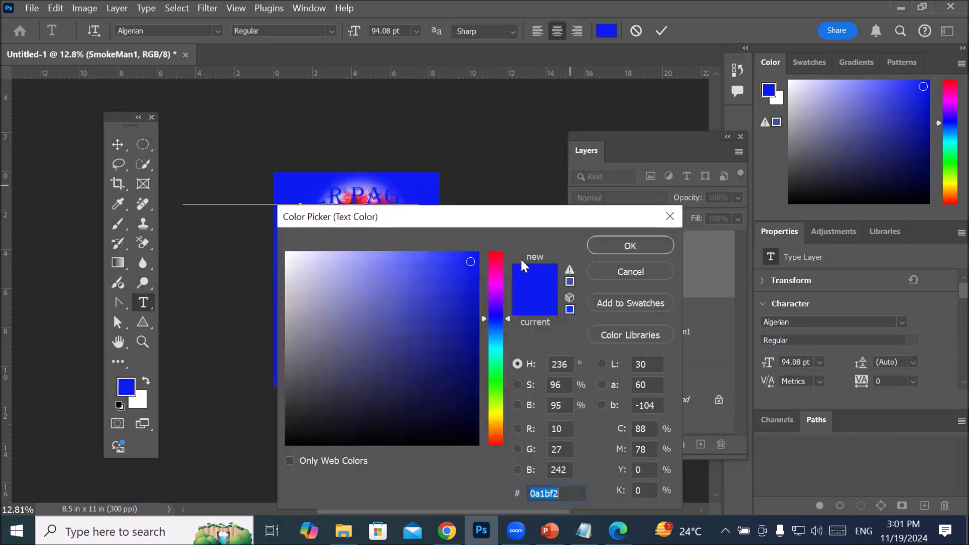
click(291, 259)
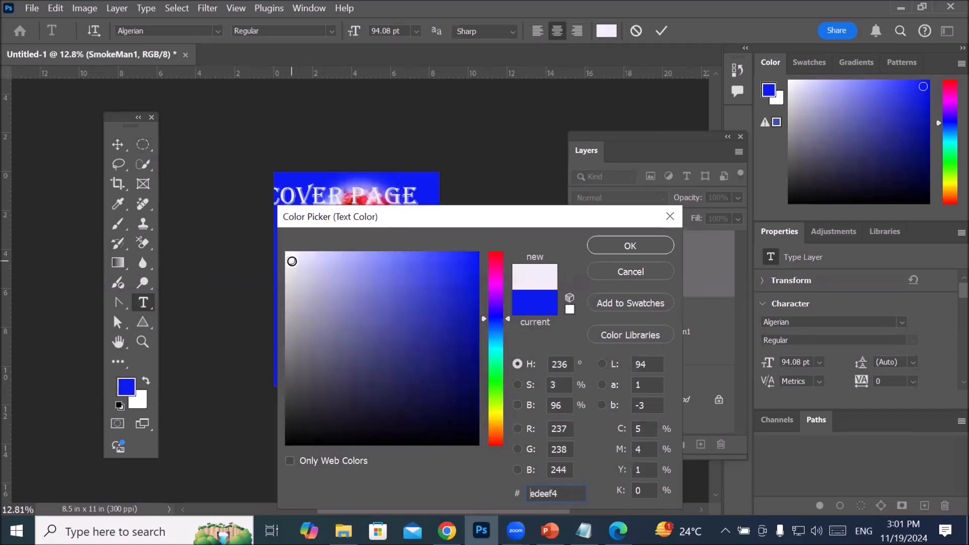
drag(292, 262, 268, 237)
click(641, 244)
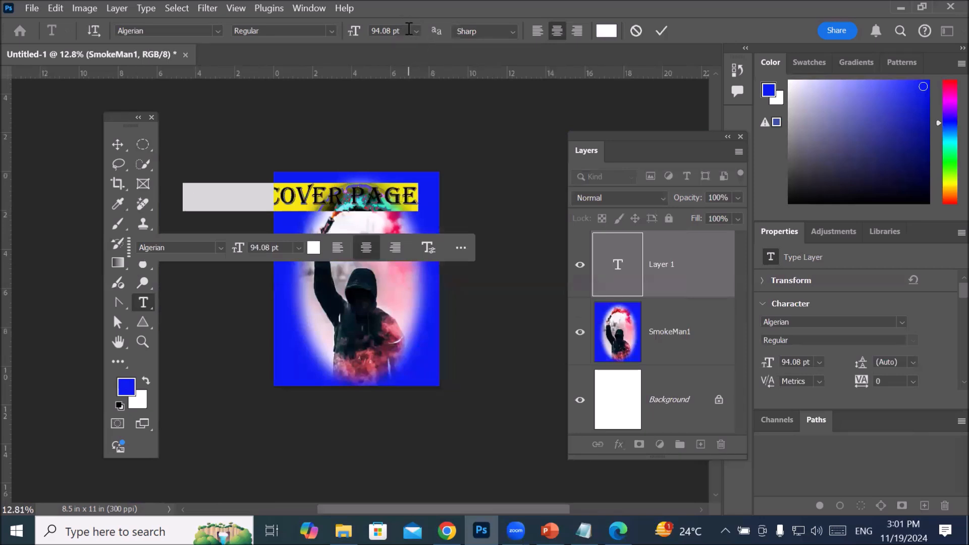
Step: Try several font sizes on the title and set it to 51 pt
text(74)
key(Return)
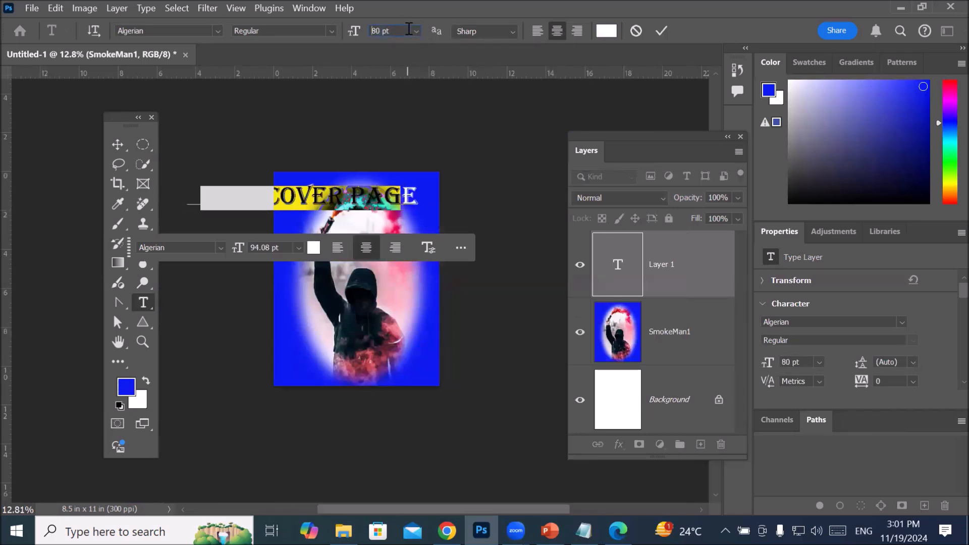
text(51)
key(Return)
text(36)
key(Return)
key(Up)
key(Up)
key(Up)
key(Up)
key(Up)
key(Up)
key(Up)
key(Up)
key(Up)
key(Up)
key(Up)
key(Up)
key(Up)
key(Up)
key(Up)
key(Up)
key(Up)
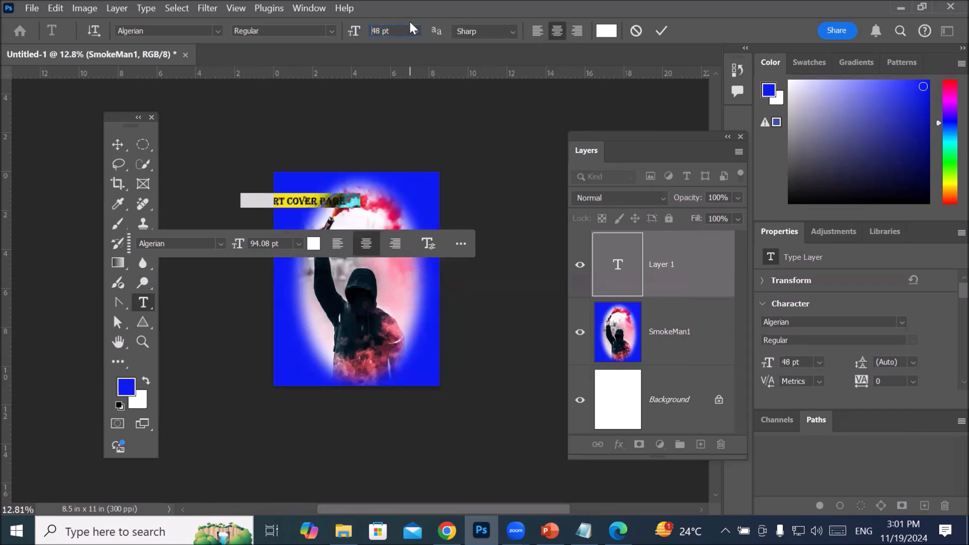
key(Up)
key(Up)
key(Up)
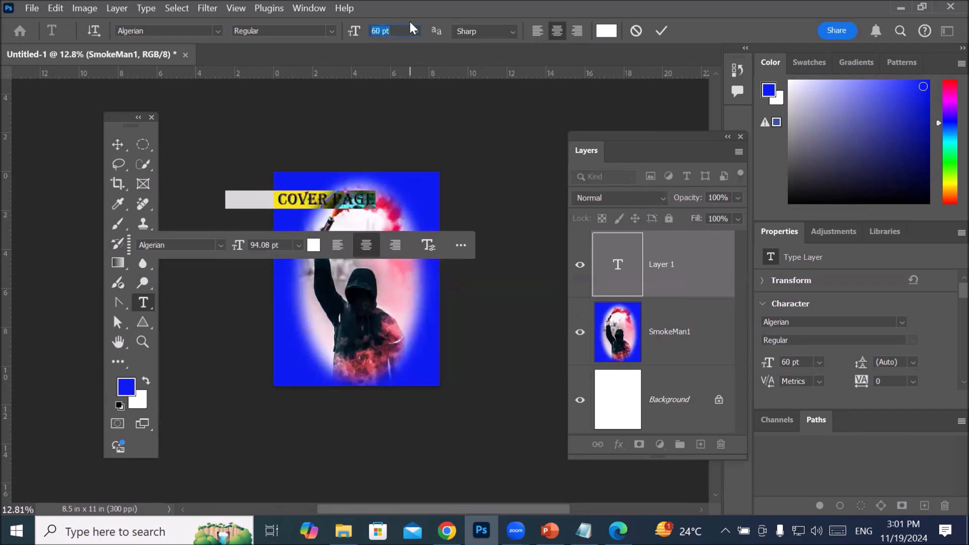
key(Down)
key(Down)
key(Down)
key(Down)
key(Down)
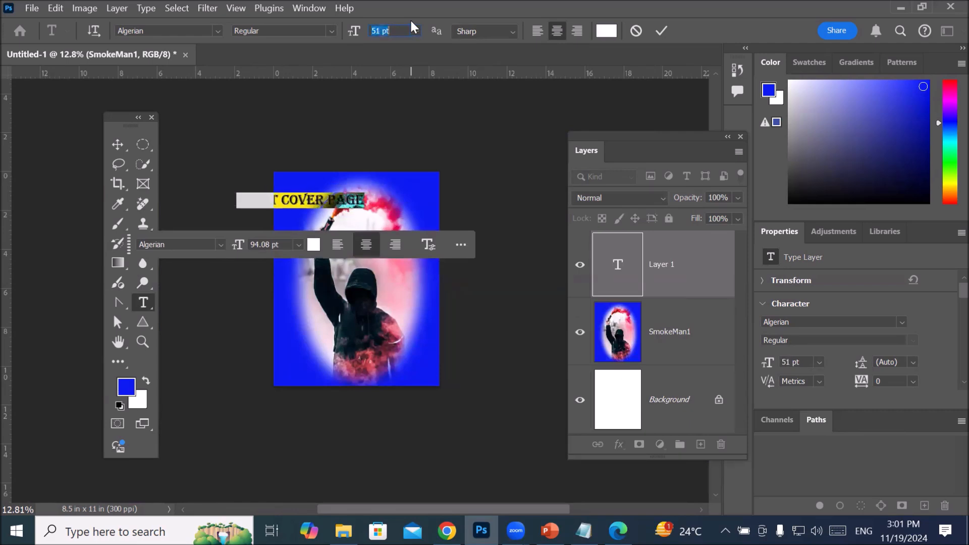
Step: Set the title's font to A GALEGA and move the title up into the blue band above the smoke
click(217, 30)
key(Down)
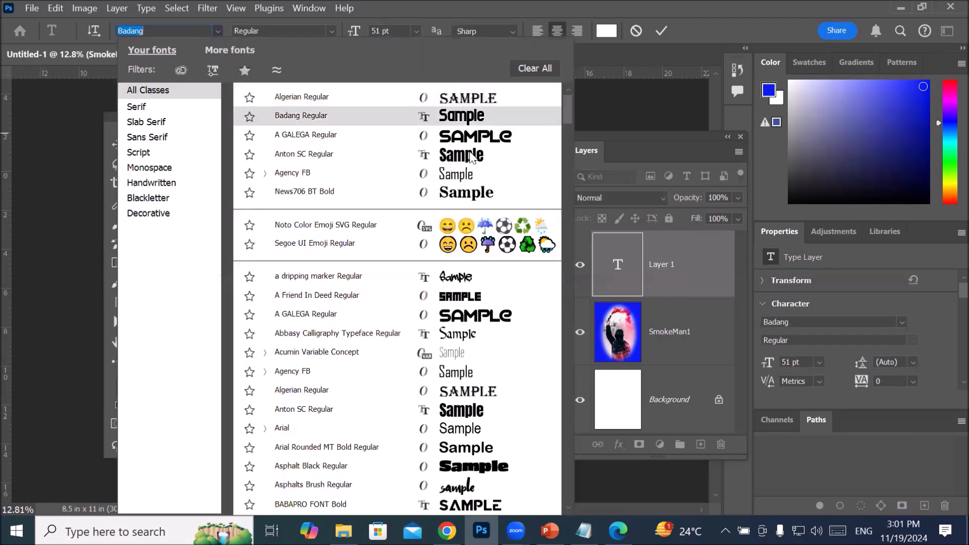
click(476, 134)
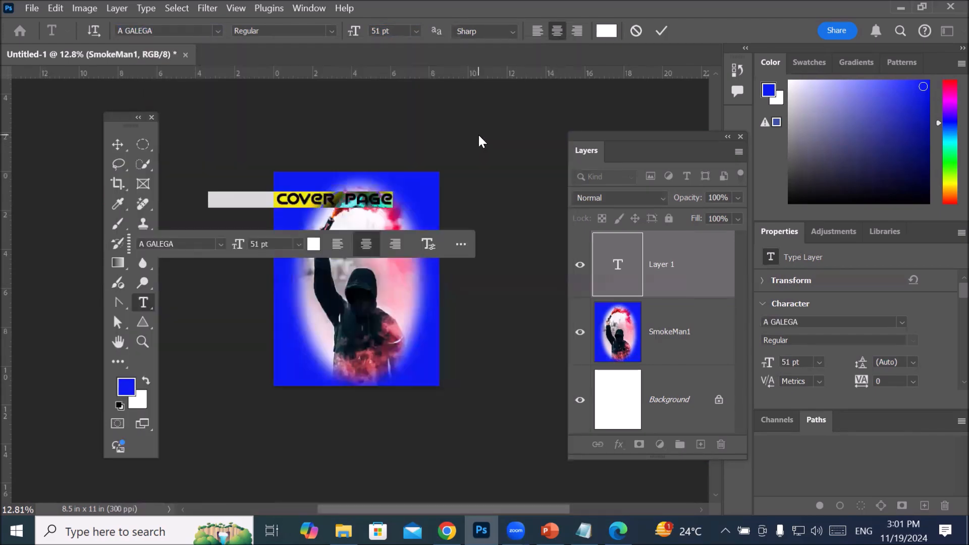
click(119, 145)
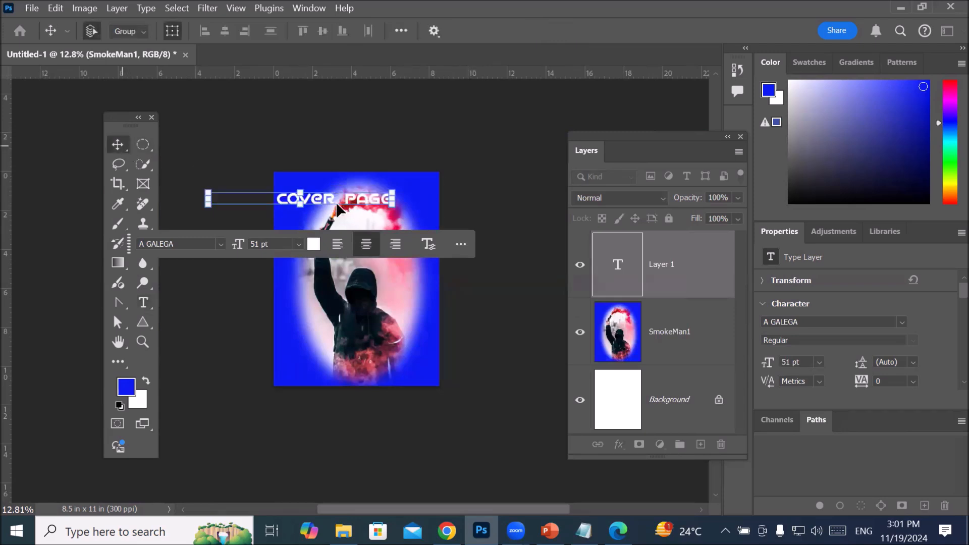
drag(333, 201, 382, 187)
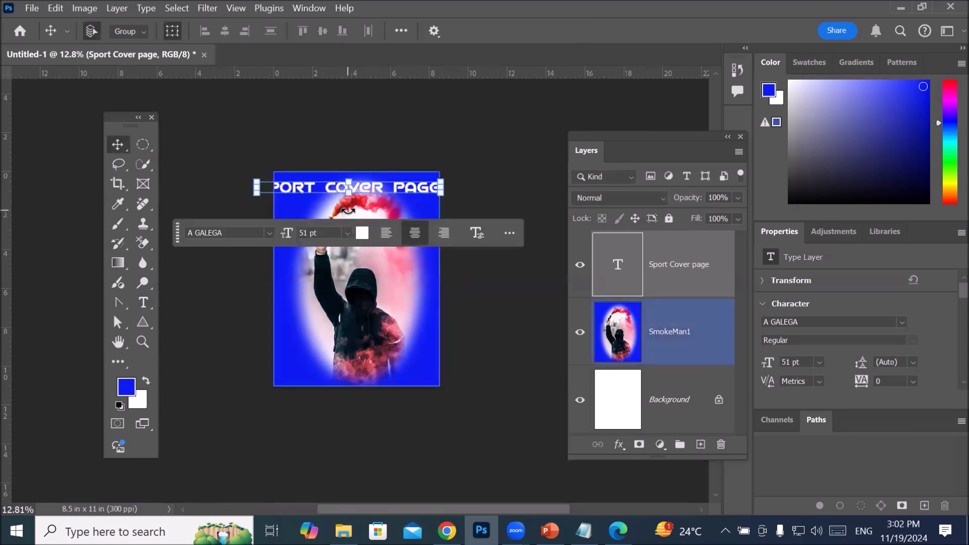
Step: Reduce the font size of the whole "Sport Cover page" title to 39 pt so it fits the page width
click(143, 301)
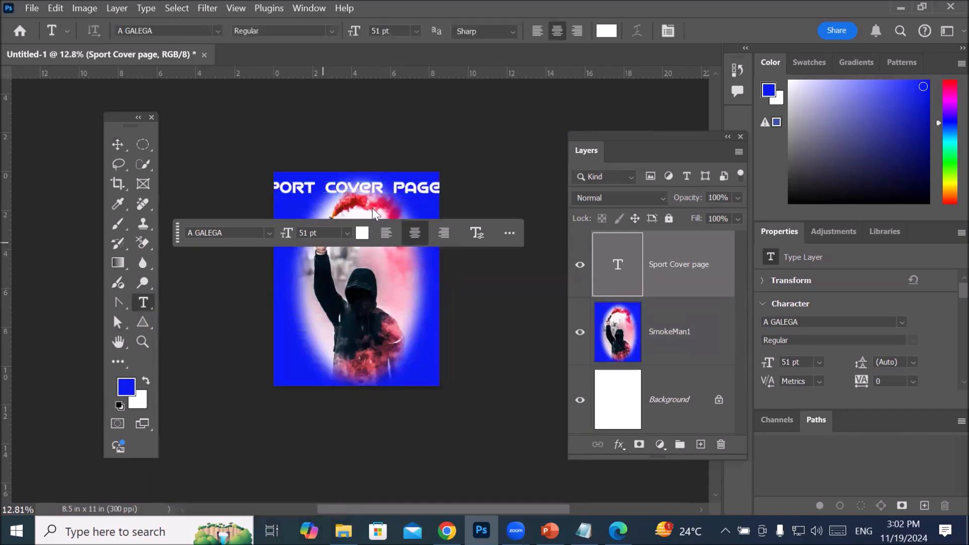
triple_click(375, 185)
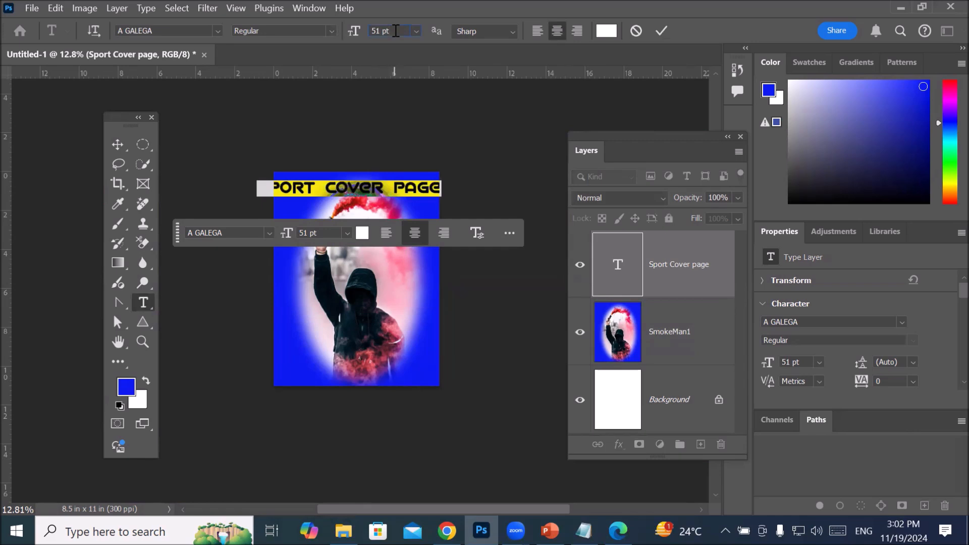
key(Down)
key(Down)
key(Down)
key(Down)
key(Down)
key(Down)
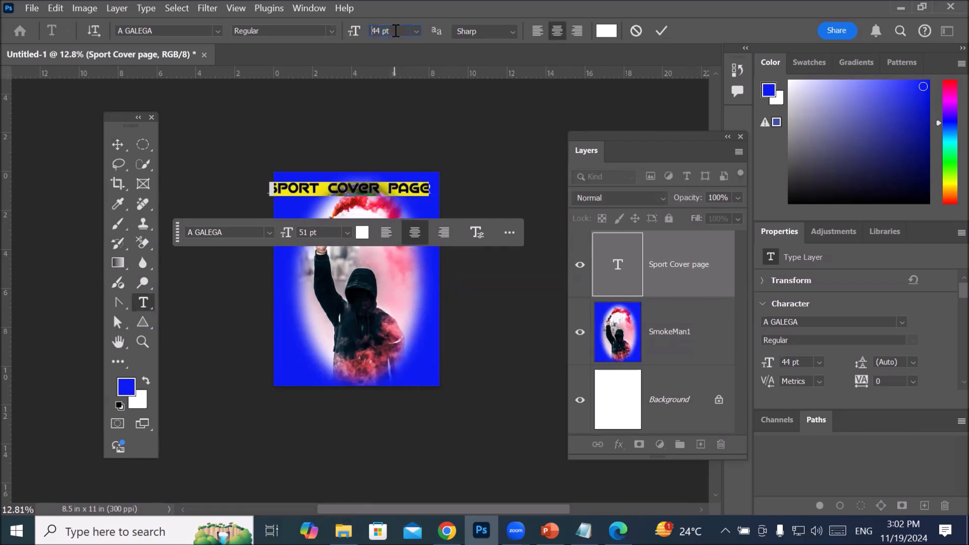
key(Down)
key(Down)
key(Down)
key(Down)
key(Down)
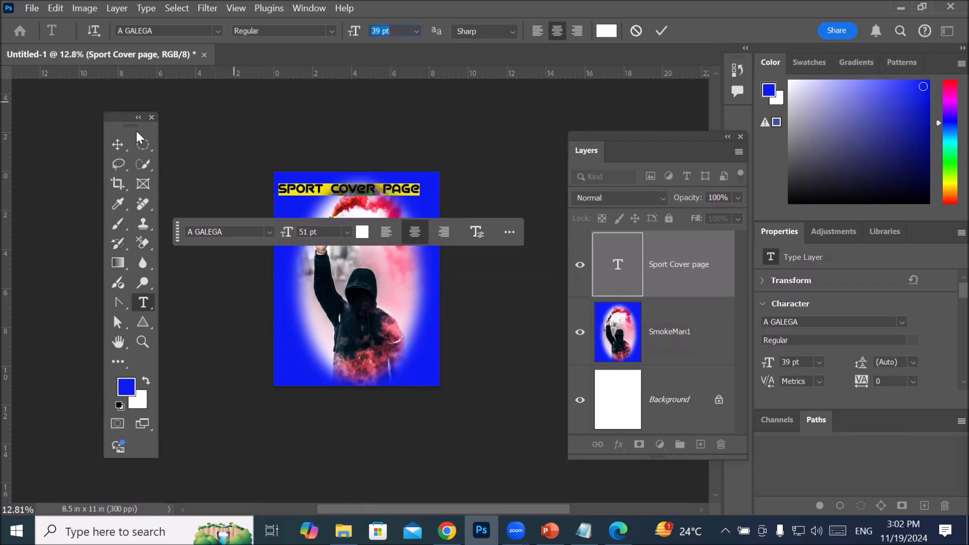
Step: Shift the title right to centre it above the oval, and move the floating text options bar below the page
click(118, 143)
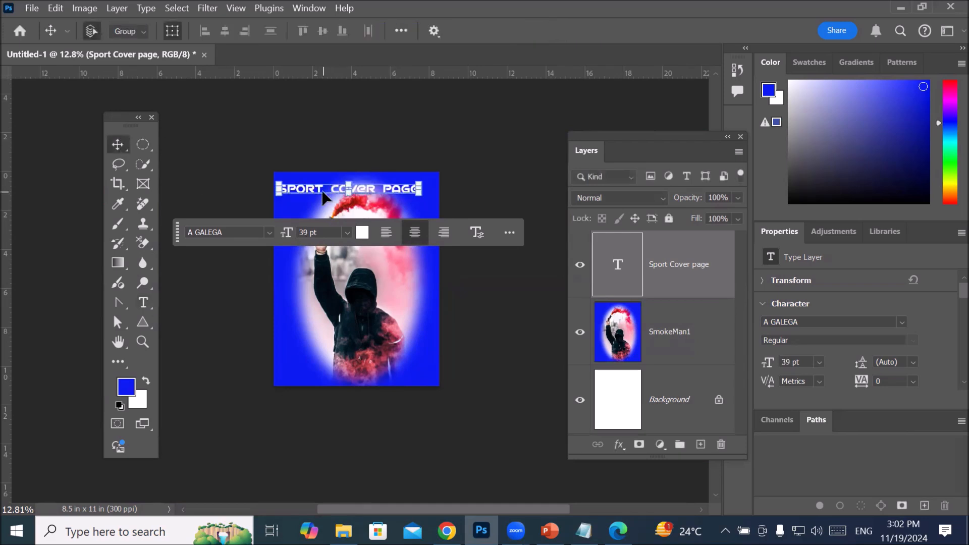
mouse_move(322, 193)
mouse_down()
mouse_move(342, 187)
mouse_move(337, 192)
mouse_up()
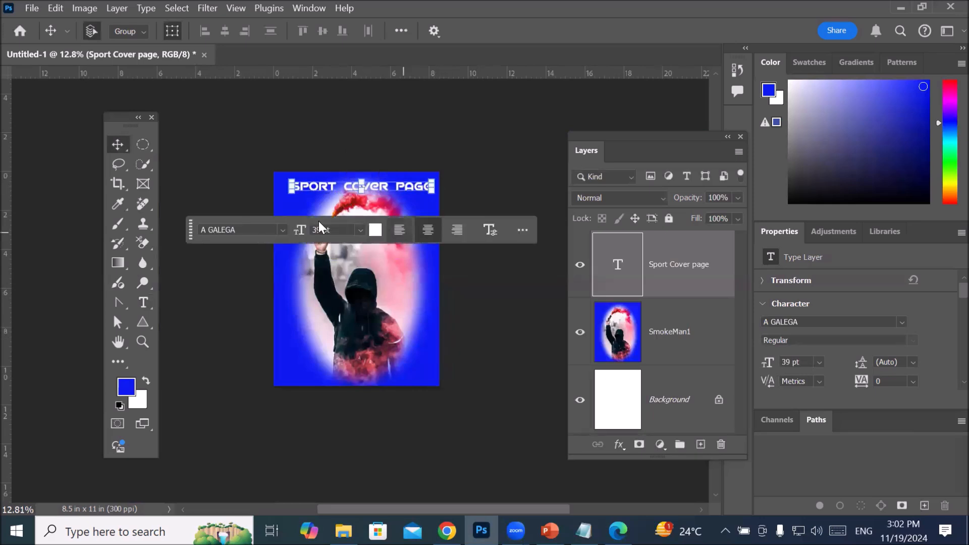
drag(193, 237, 191, 451)
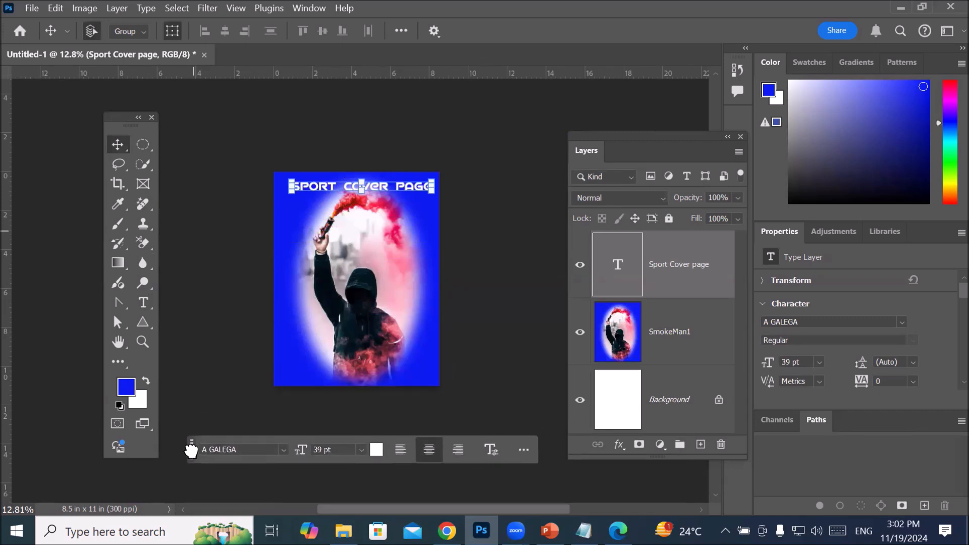
click(266, 346)
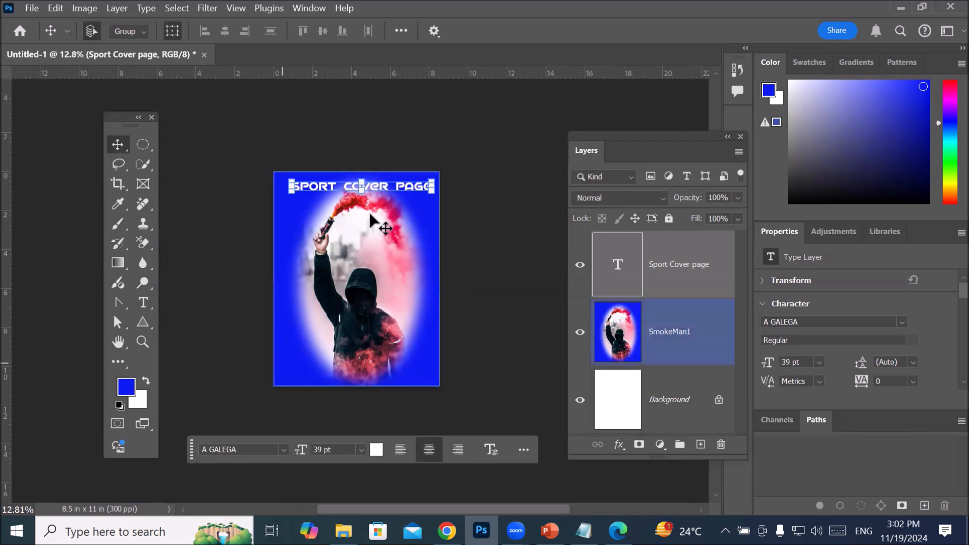
click(143, 301)
key(shift+t)
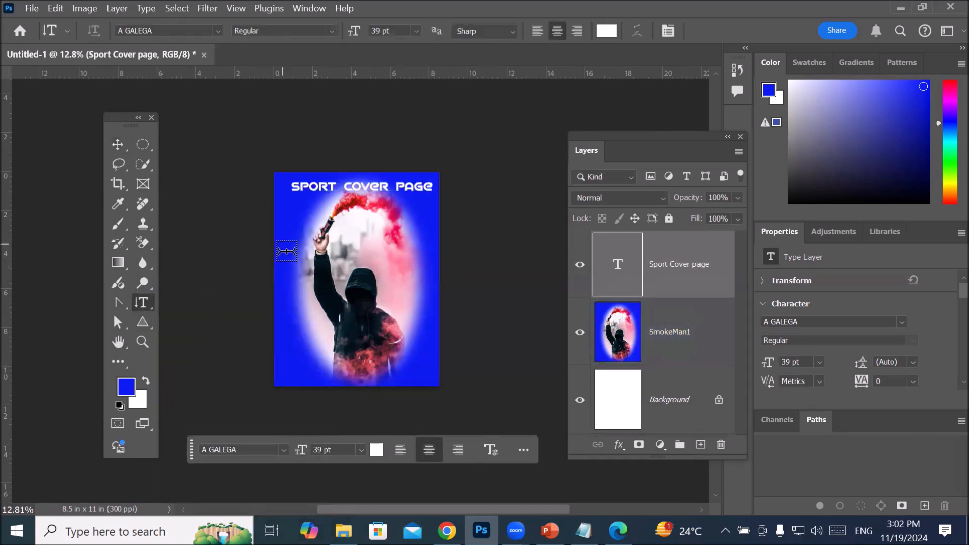
click(291, 289)
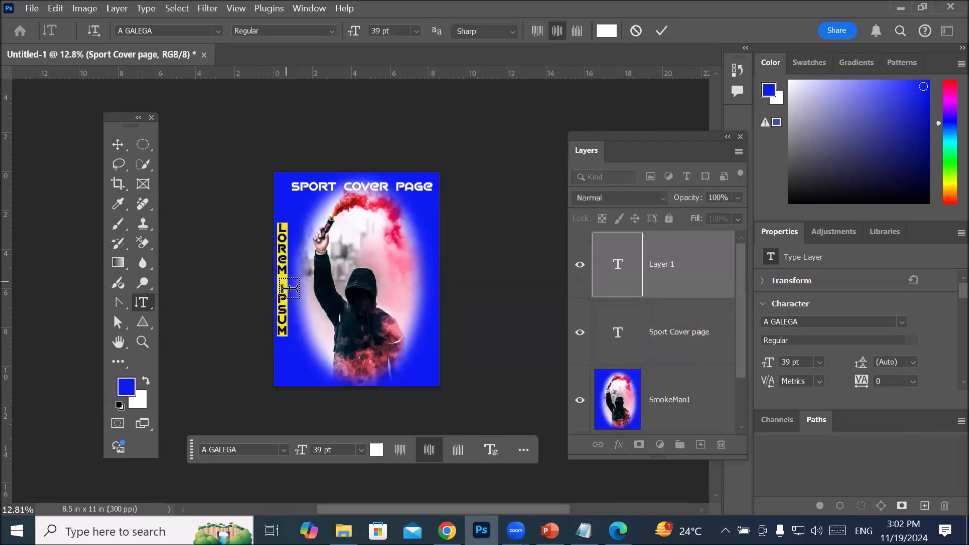
text(www.sport)
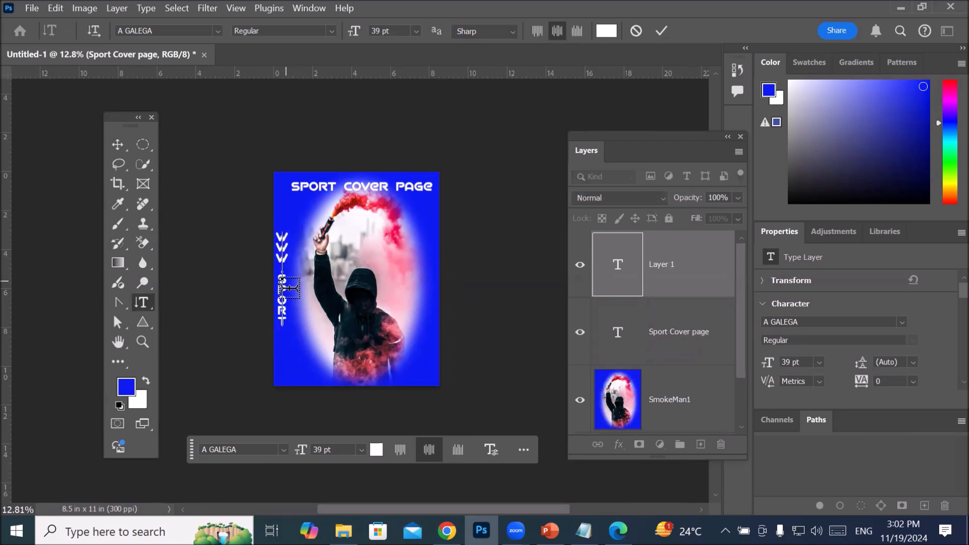
text(s.com)
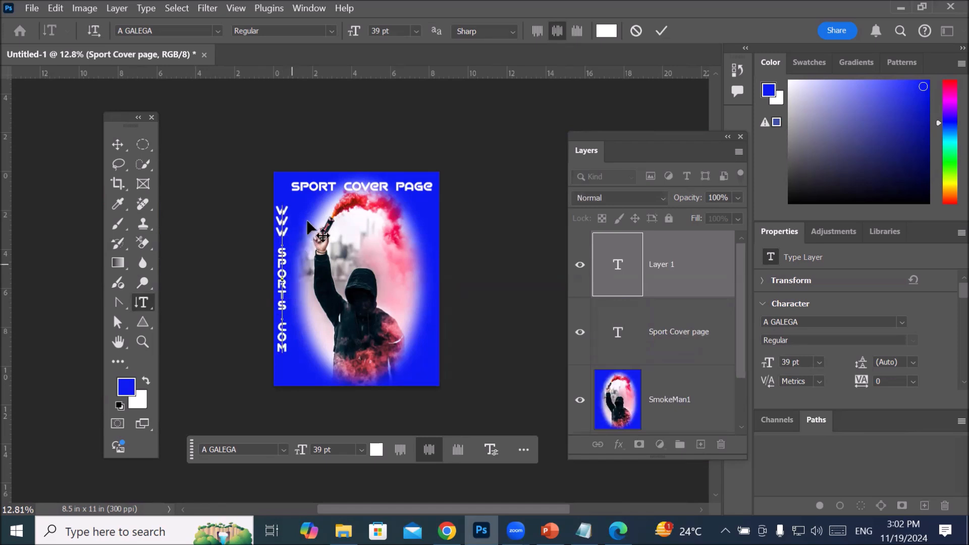
click(118, 144)
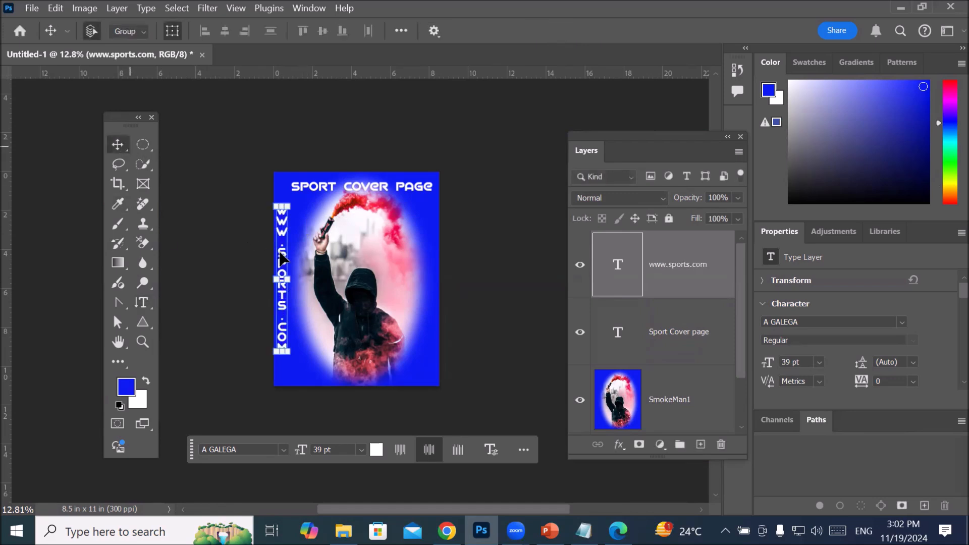
drag(282, 260, 435, 260)
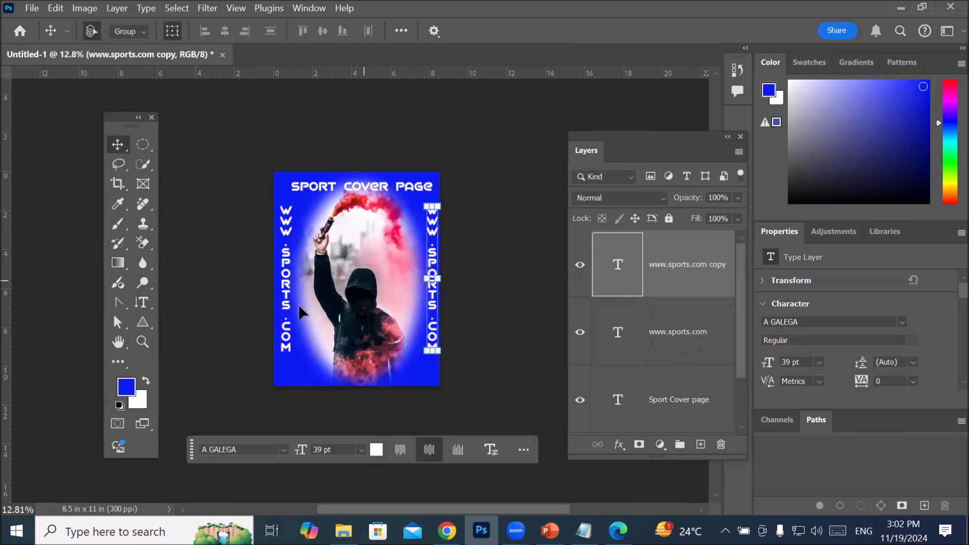
click(140, 301)
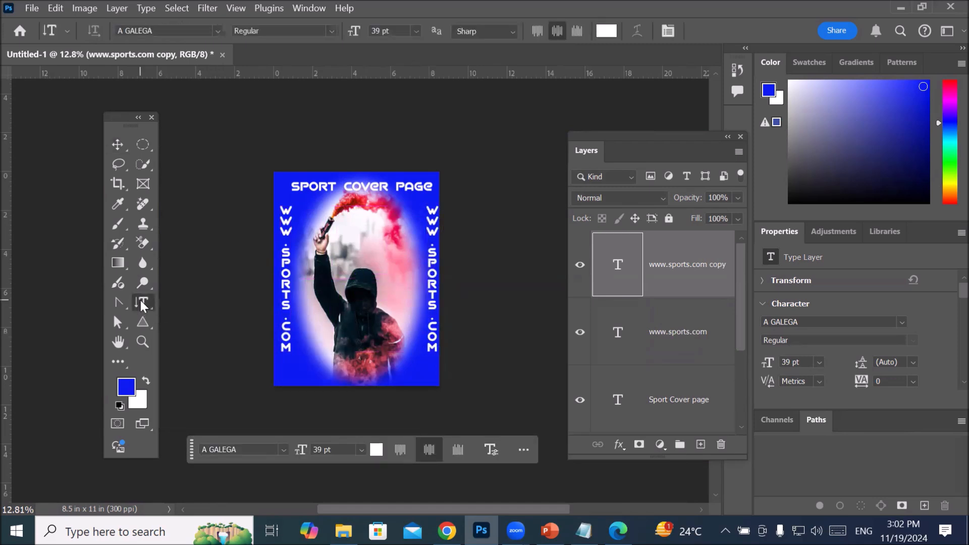
right_click(140, 300)
click(187, 301)
Step: Switch to File Explorer and open the Flaticon folder inside _Graphics > Images on Local Disk (D:)
click(31, 10)
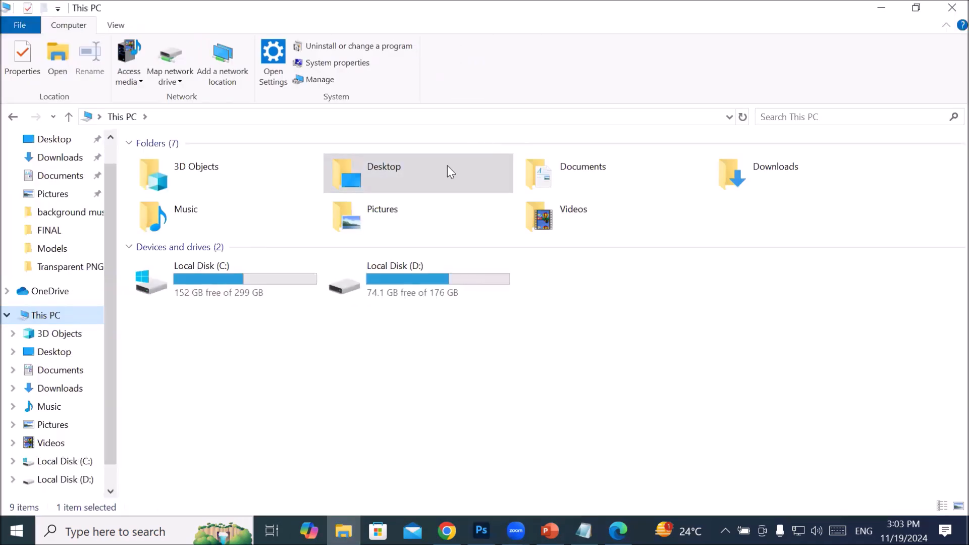
click(450, 273)
double_click(449, 276)
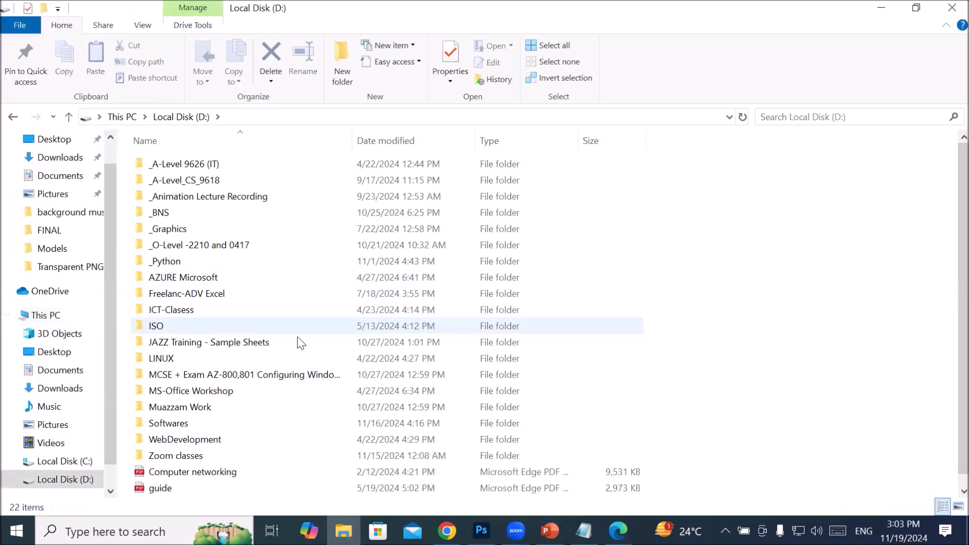
double_click(209, 225)
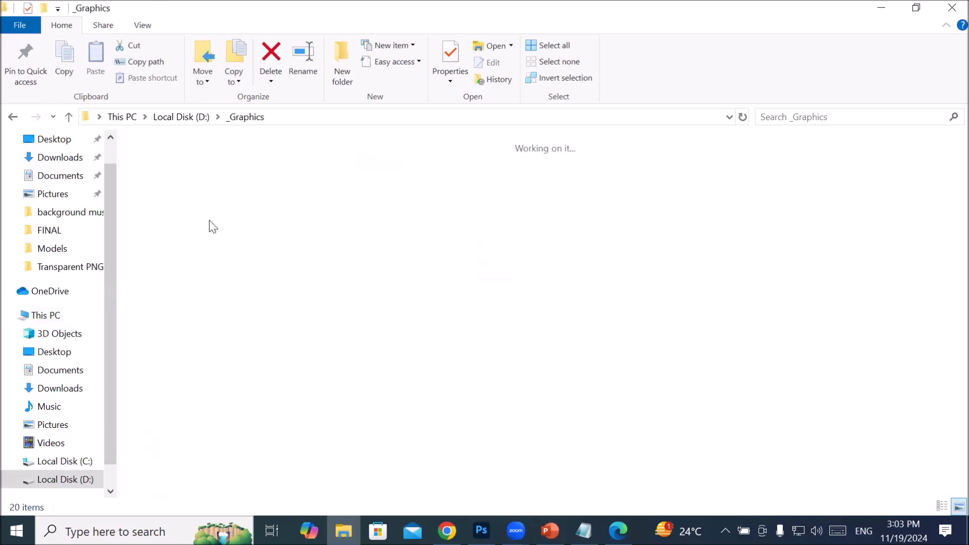
double_click(945, 208)
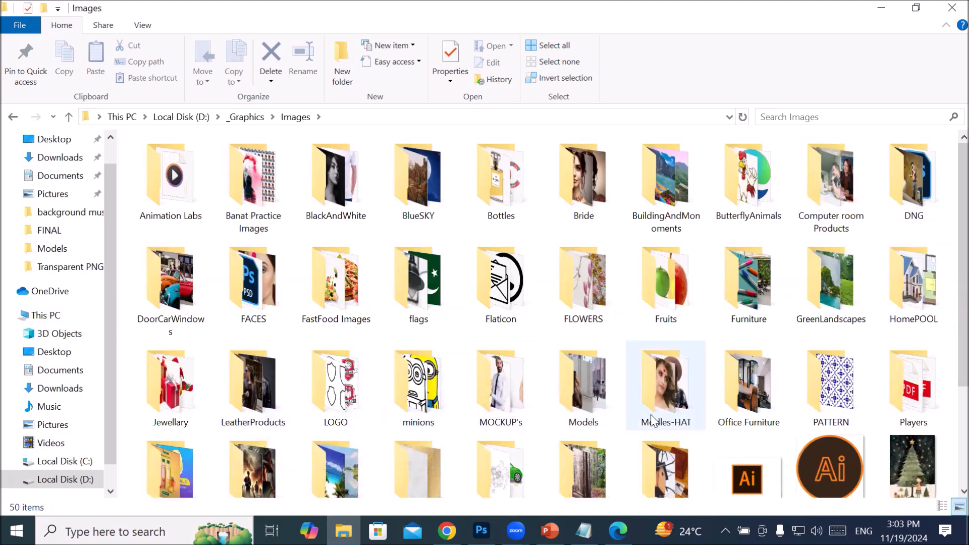
scroll(619, 386, down, 3)
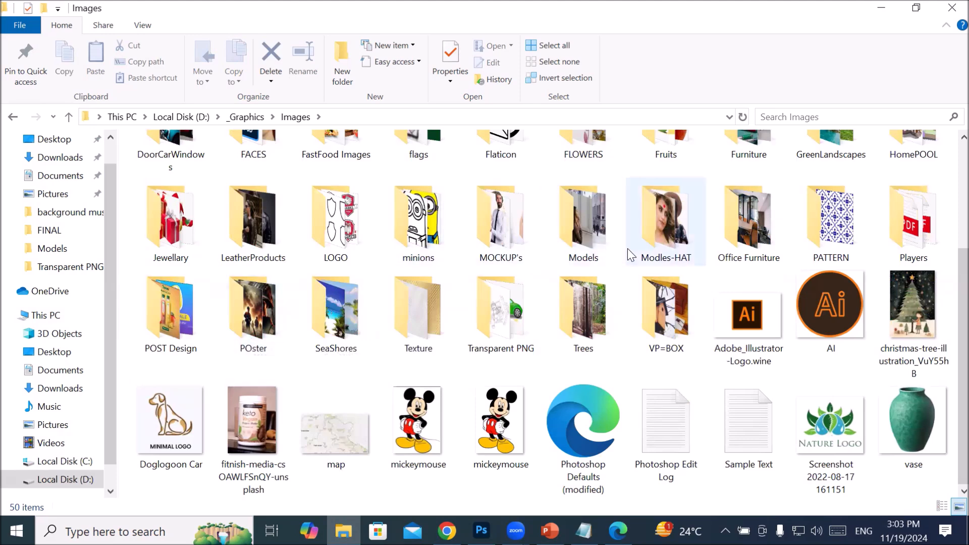
scroll(358, 318, up, 3)
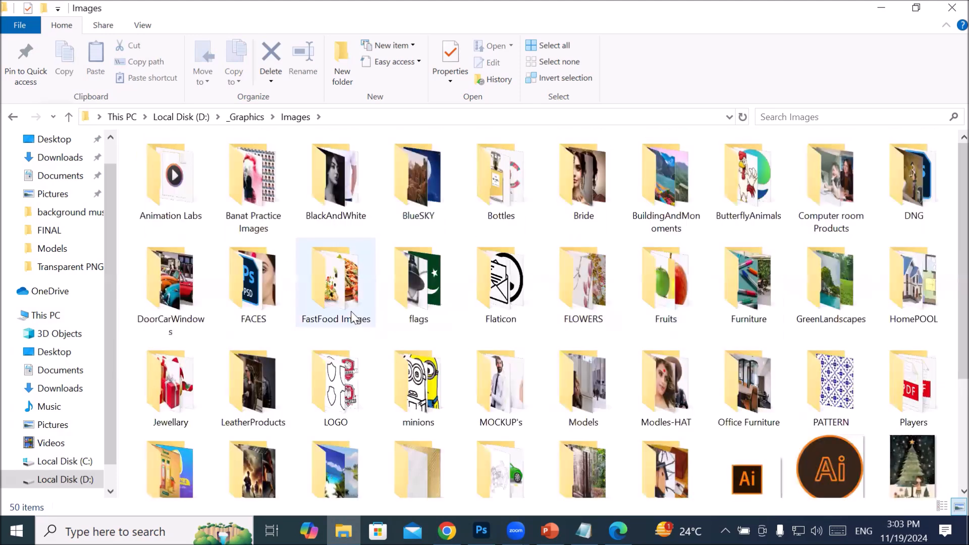
double_click(495, 278)
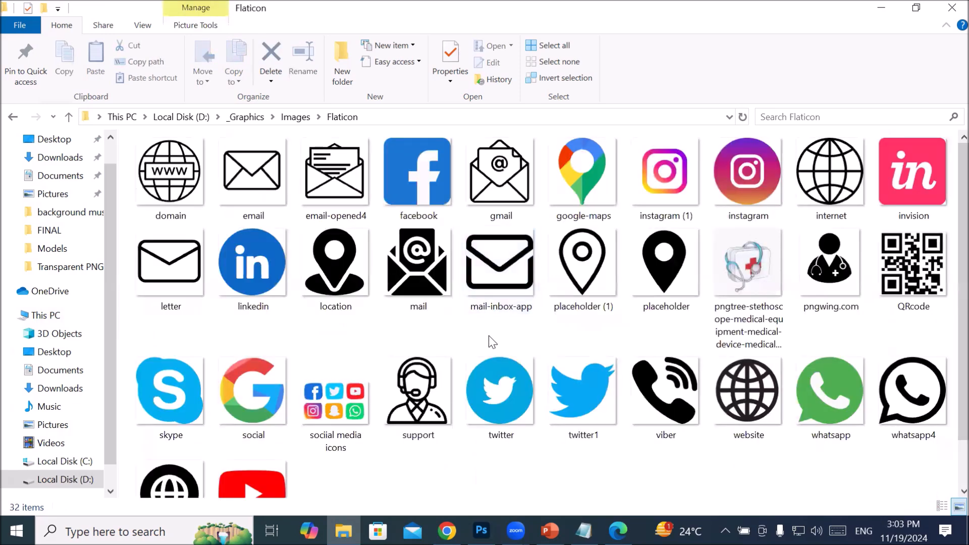
Step: Select the whatsapp and youtube icon files and place both into the cover page document in Photoshop
scroll(489, 340, down, 2)
click(824, 332)
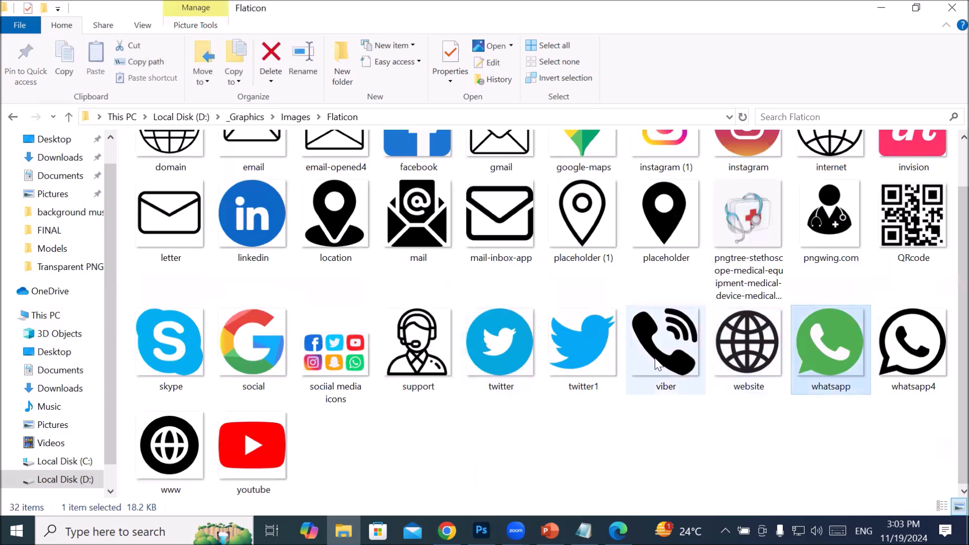
ctrl+click(256, 448)
drag(260, 454, 481, 525)
drag(290, 395, 344, 334)
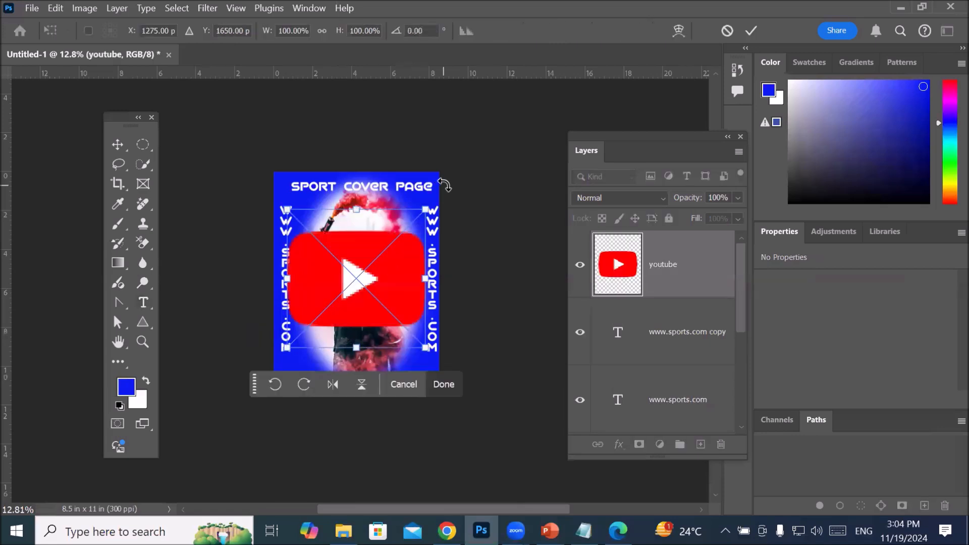
Step: Scale the YouTube icon to about 21.75% at the page's lower left and the WhatsApp icon to about 16.14% at the bottom centre
drag(429, 203, 517, 195)
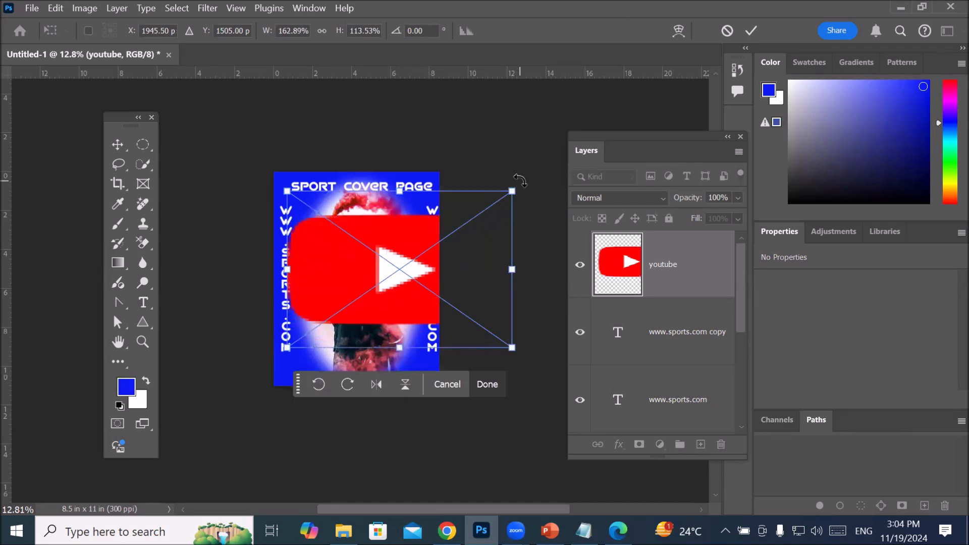
key(ctrl+z)
drag(430, 207, 323, 313)
drag(319, 317, 320, 378)
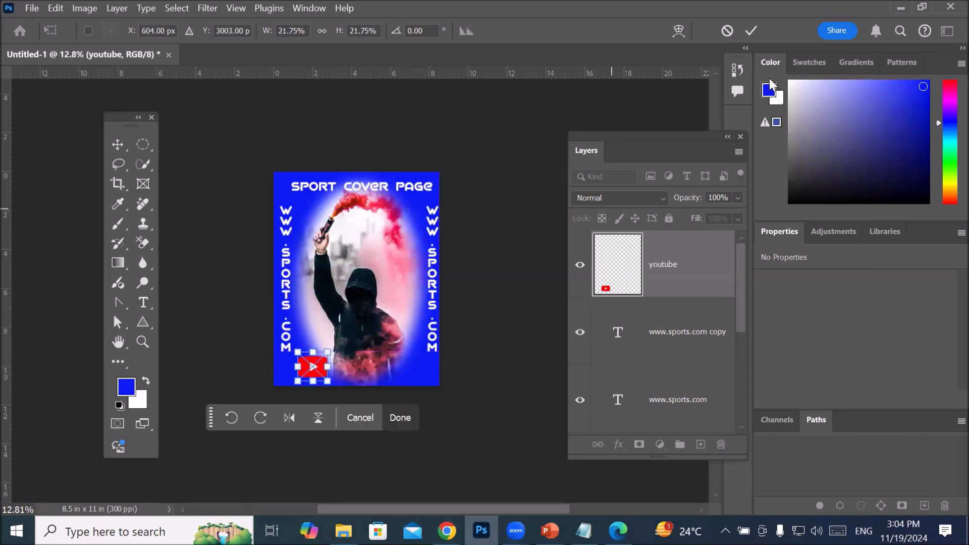
click(752, 31)
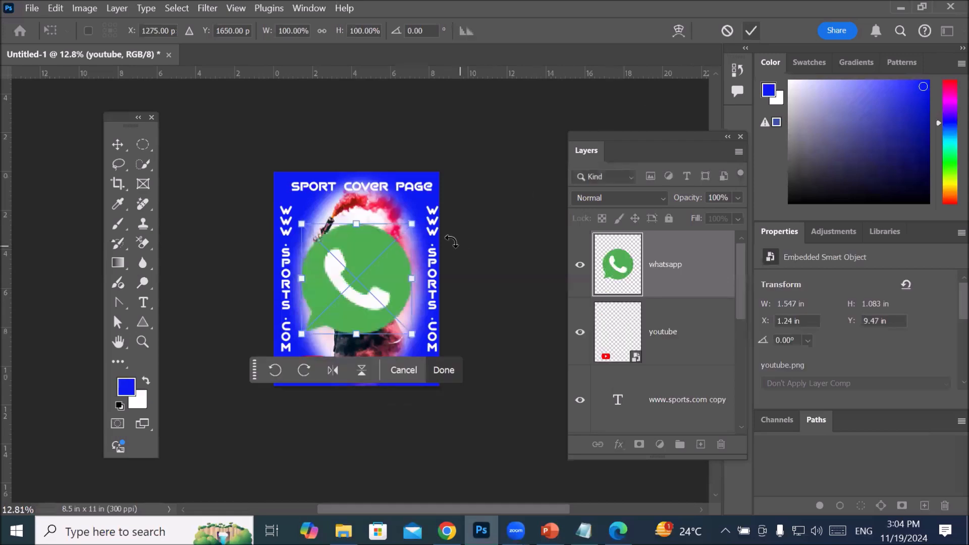
drag(305, 228, 387, 371)
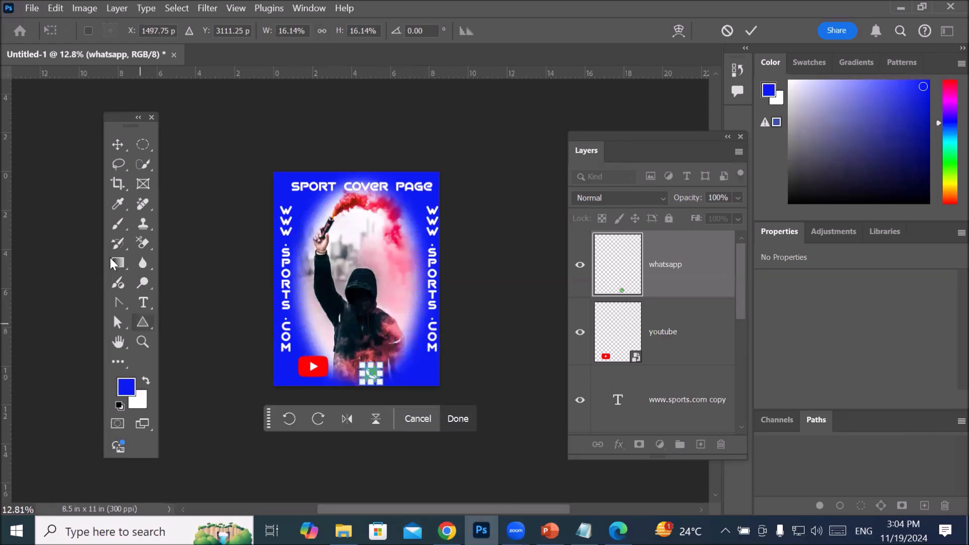
click(116, 151)
Step: Reduce the YouTube icon to about 12.8% and position it in the page's lower-left corner, level with the WhatsApp icon
click(303, 366)
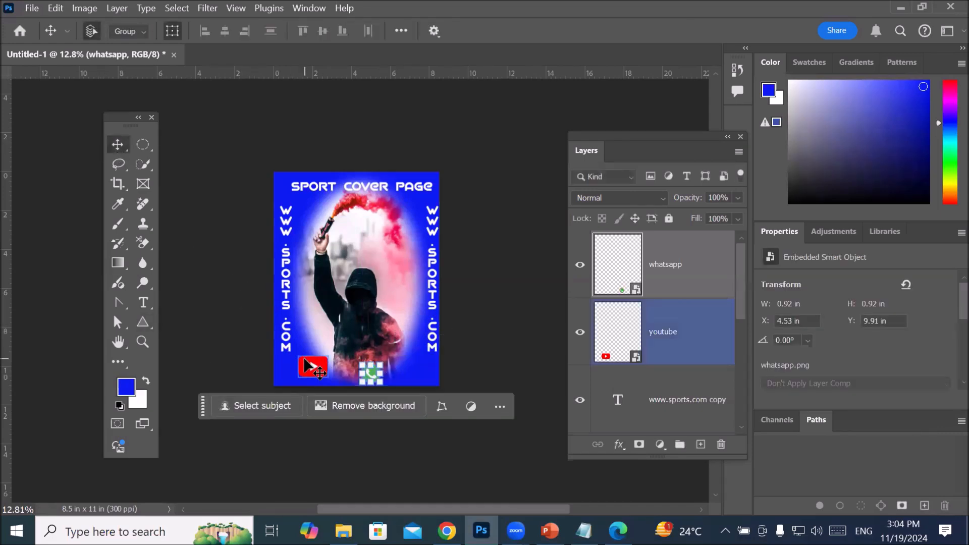
mouse_move(304, 364)
mouse_down()
mouse_move(293, 372)
mouse_move(304, 373)
mouse_up()
scroll(319, 428, up, 7)
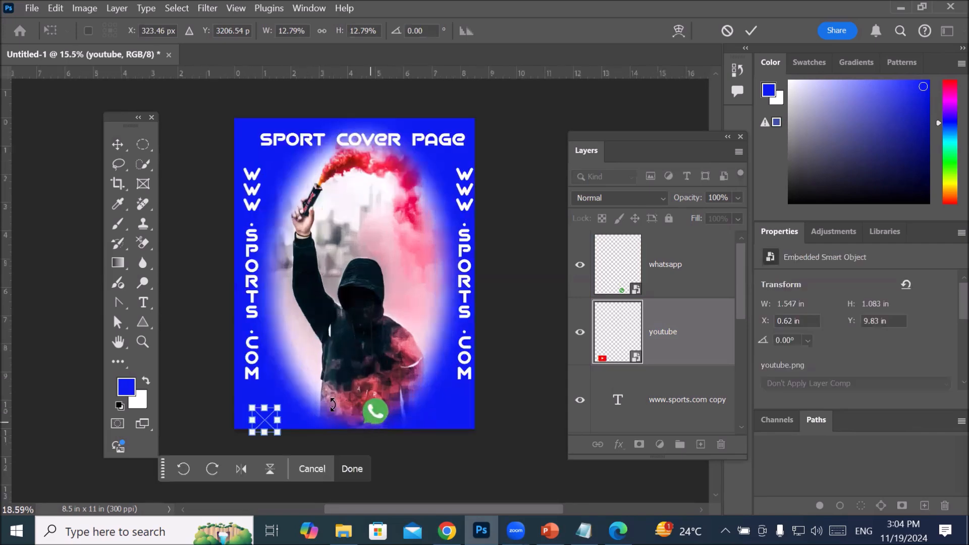
scroll(319, 428, up, 5)
scroll(319, 428, down, 3)
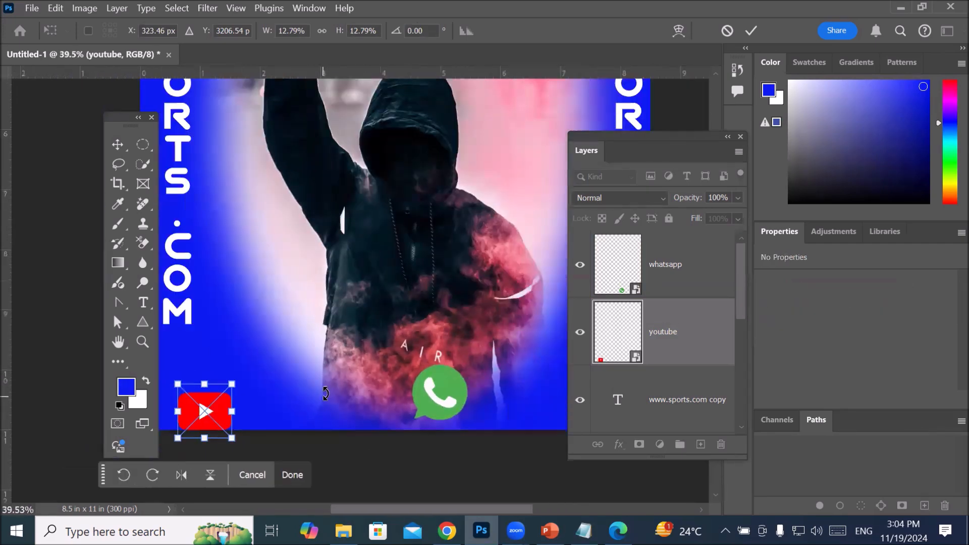
drag(222, 410, 222, 391)
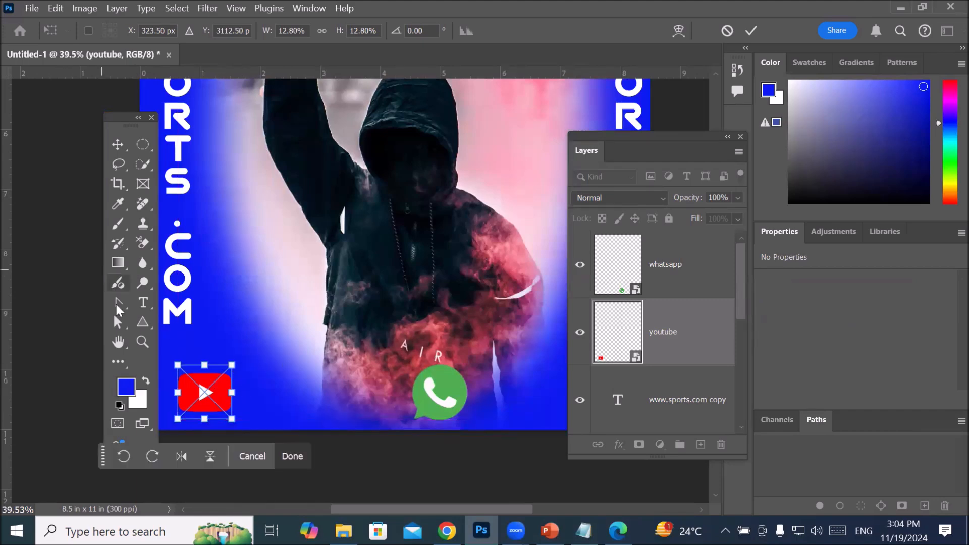
Step: Add the text "sports" in A GALEGA 39 pt and fit it between the YouTube and WhatsApp icons
click(145, 307)
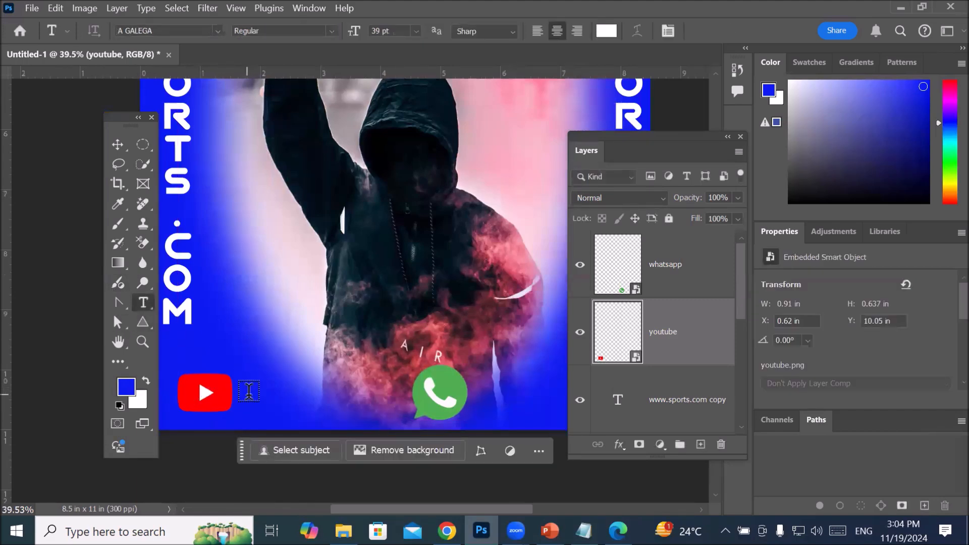
click(248, 393)
click(324, 420)
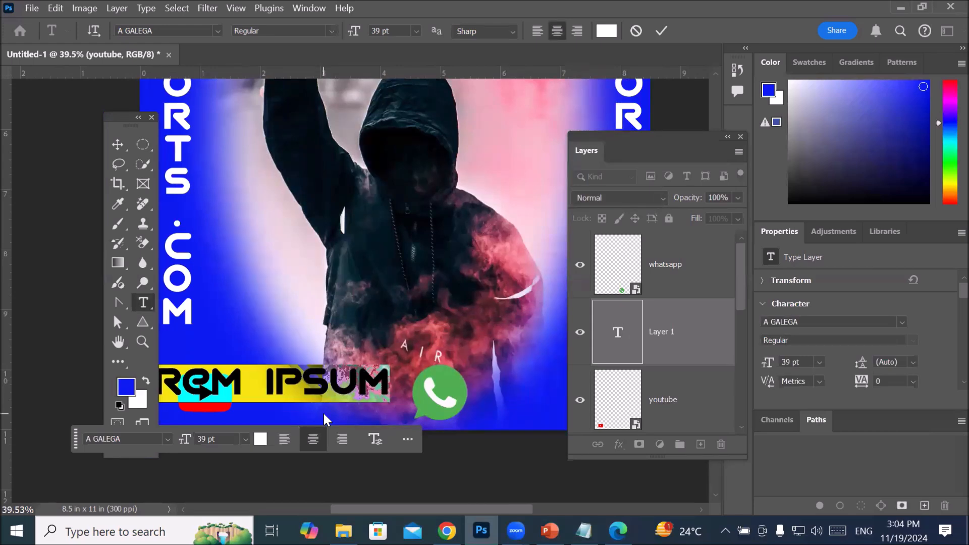
text(S)
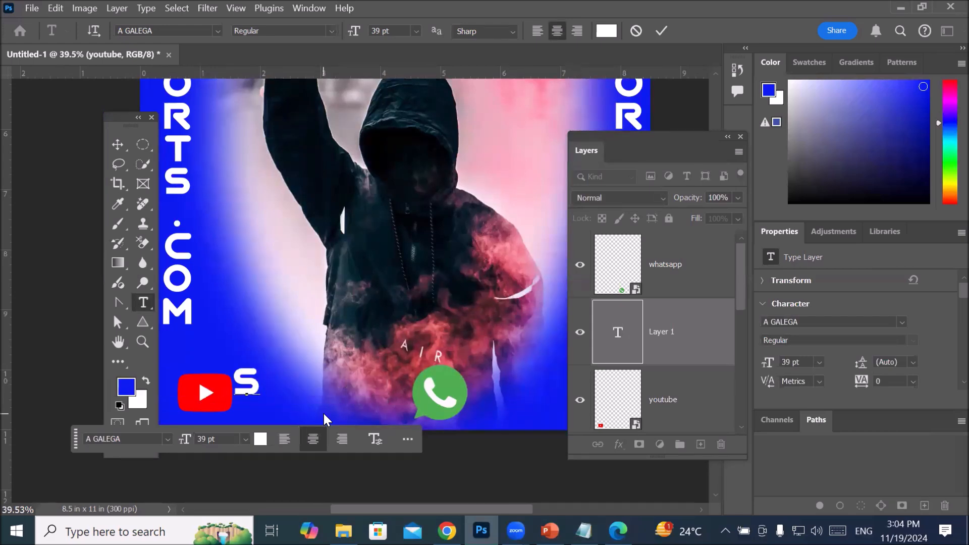
text(POT)
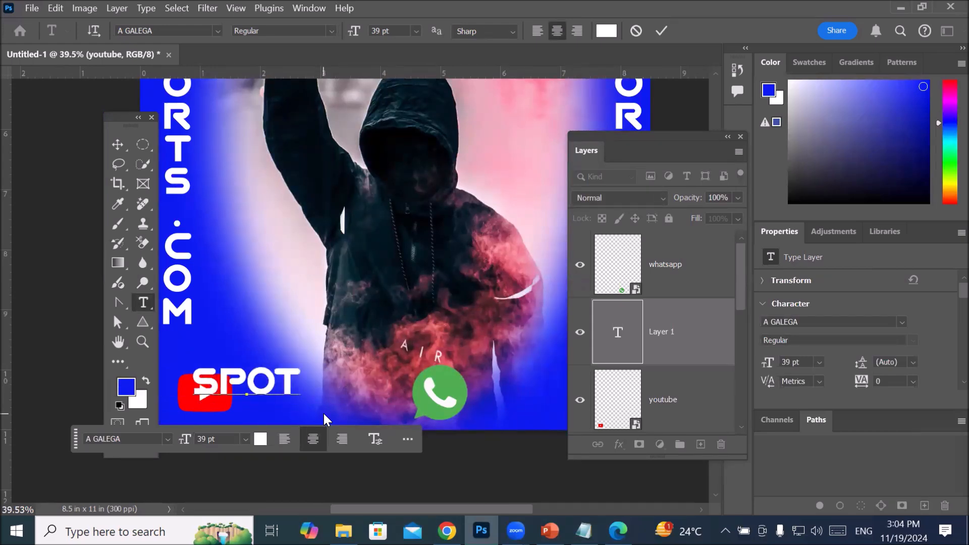
key(BackSpace)
text(RTS)
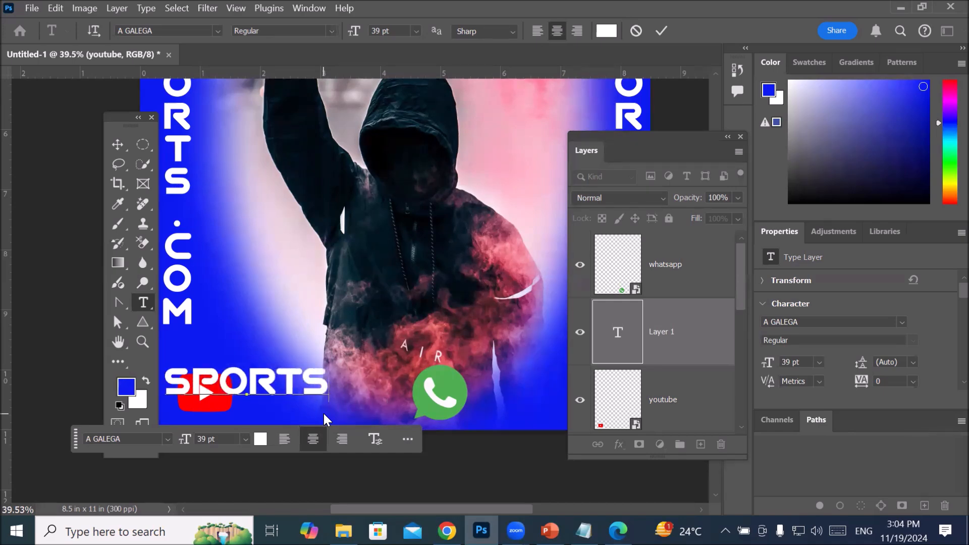
click(118, 145)
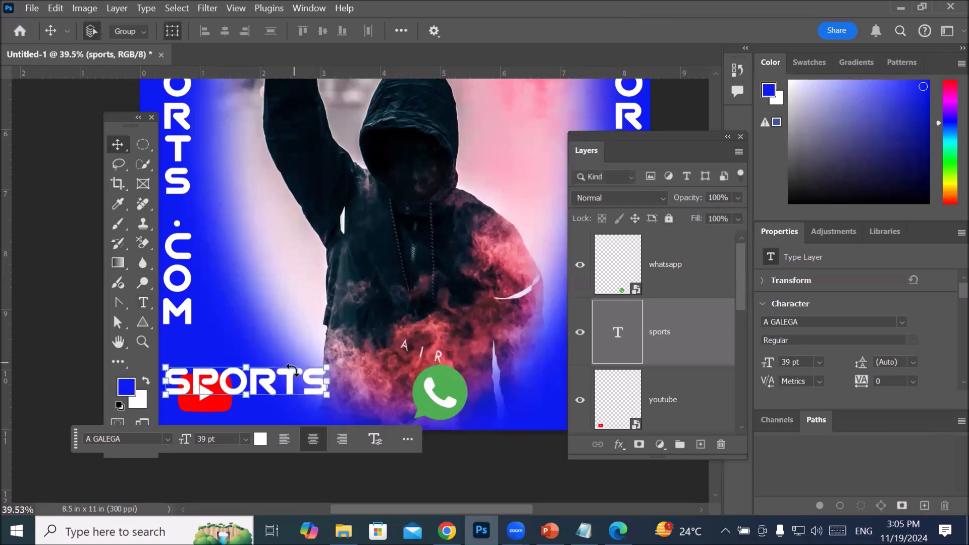
drag(272, 385, 339, 397)
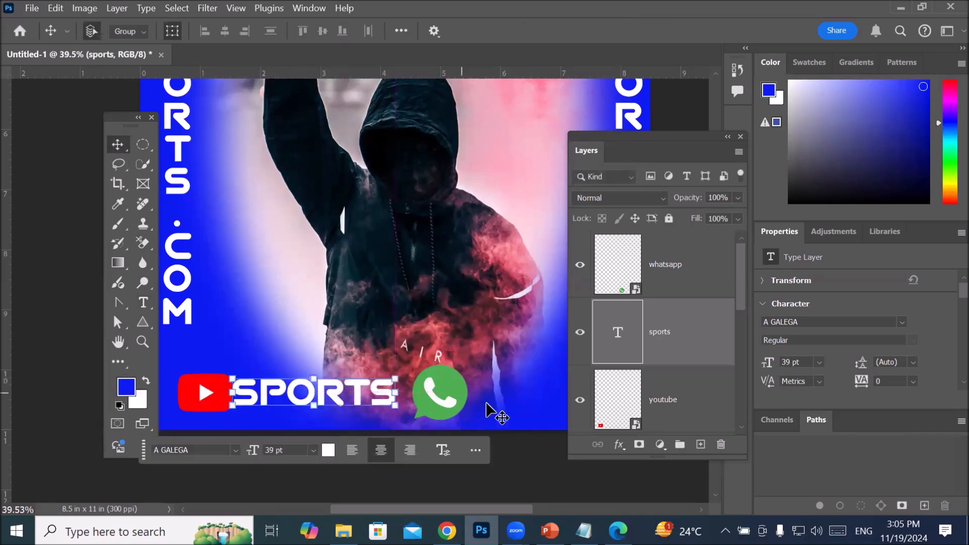
Step: Duplicate the "sports" text and place the copy to the right of the WhatsApp icon
scroll(487, 403, down, 5)
key(space)
drag(487, 384, 352, 368)
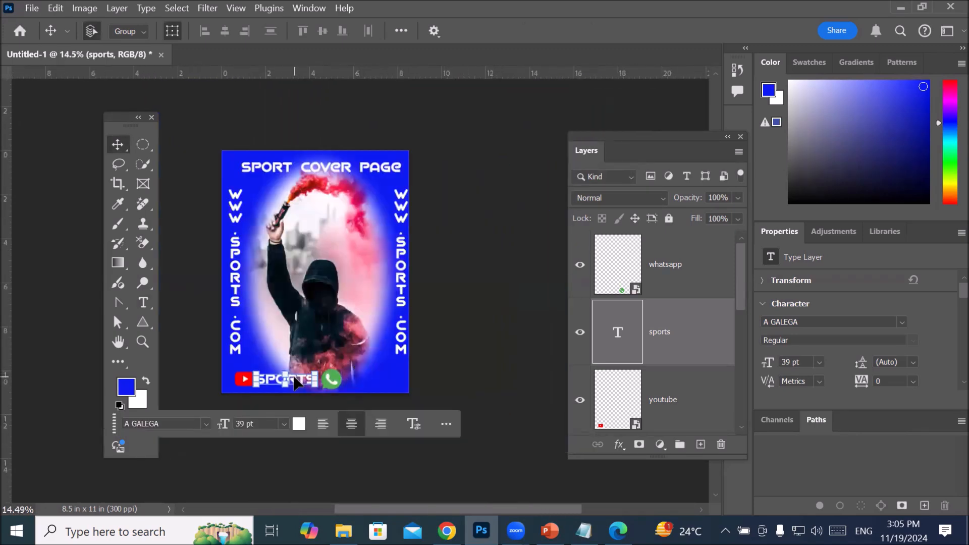
drag(297, 383, 386, 384)
scroll(435, 410, up, 3)
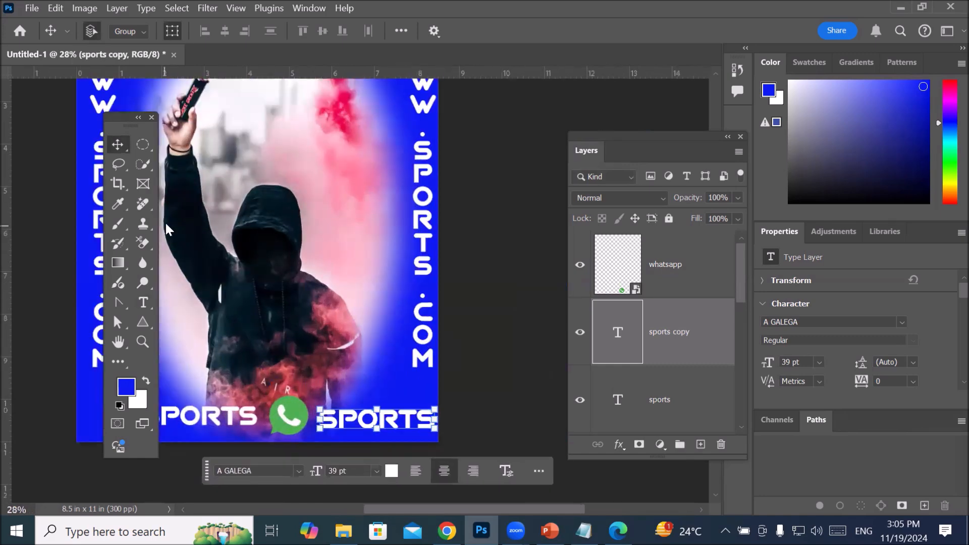
Step: Replace the copied "sports" text beside the WhatsApp icon with the contact phone number
click(143, 303)
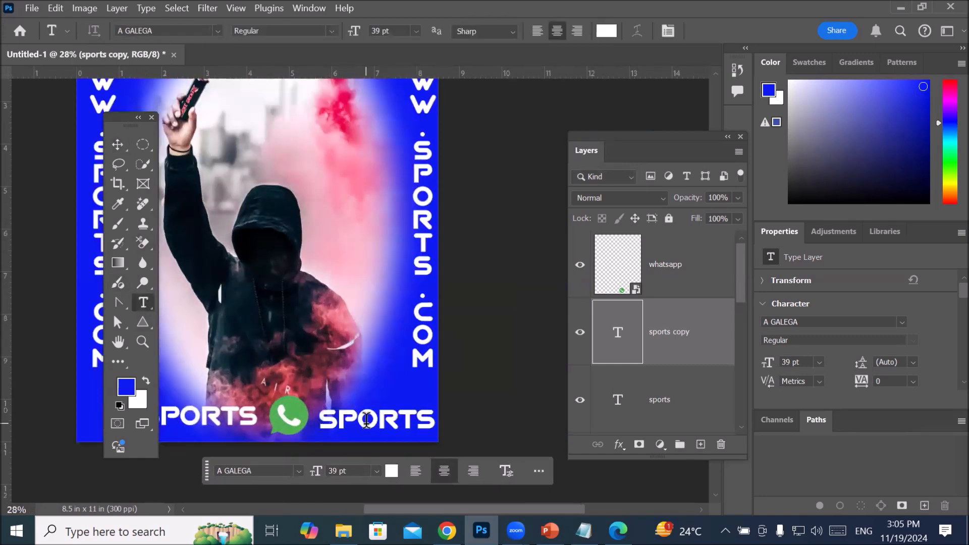
double_click(369, 421)
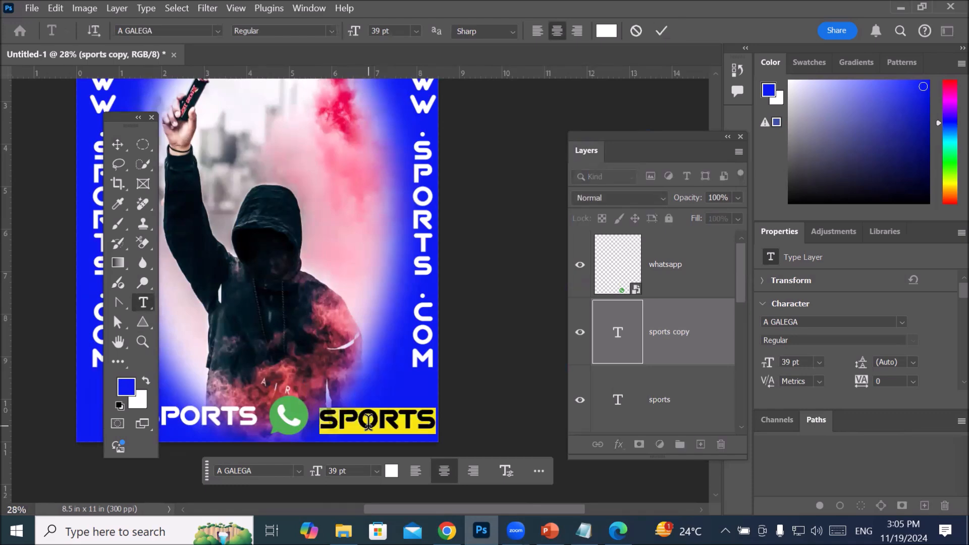
text(33459699)
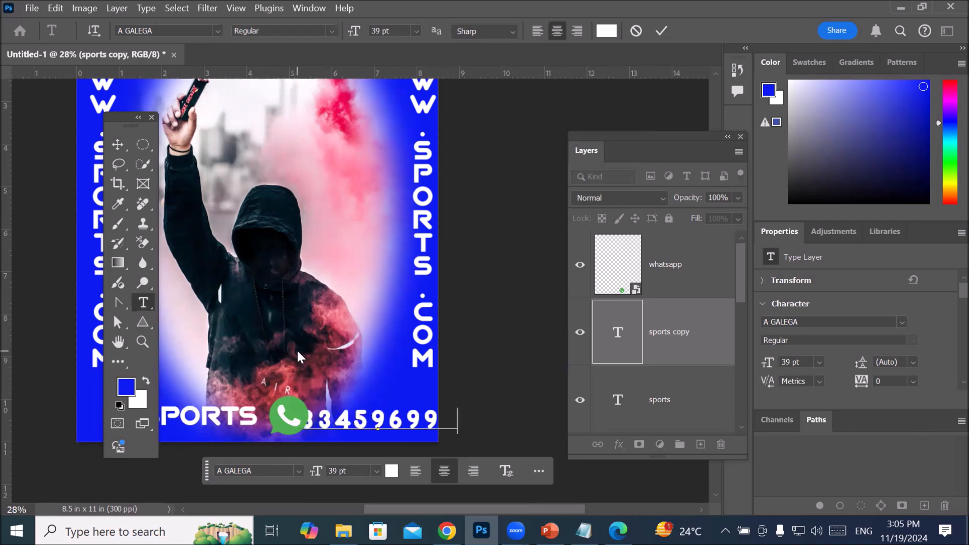
scroll(298, 353, down, 3)
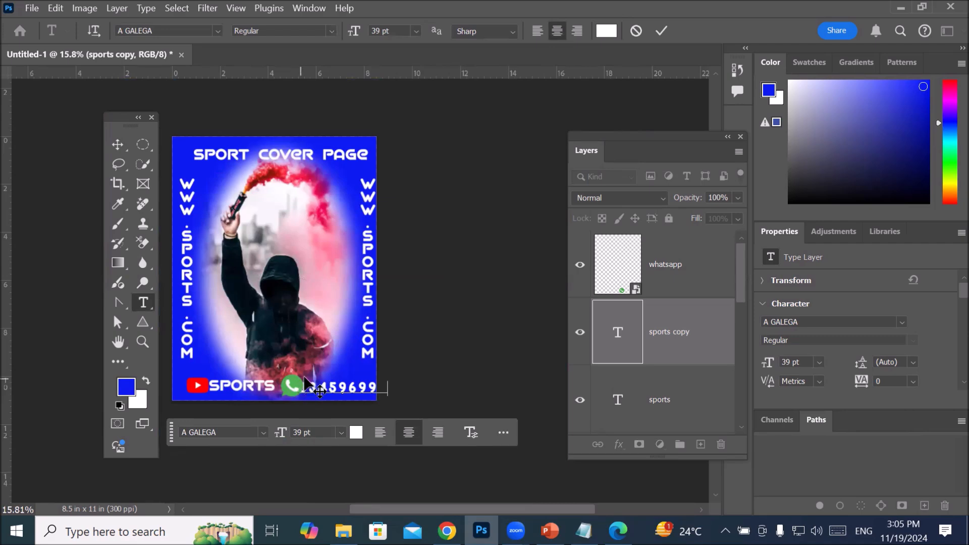
click(118, 145)
Step: Move the WhatsApp icon above the "sports" line and set the phone number text directly beside it
click(285, 387)
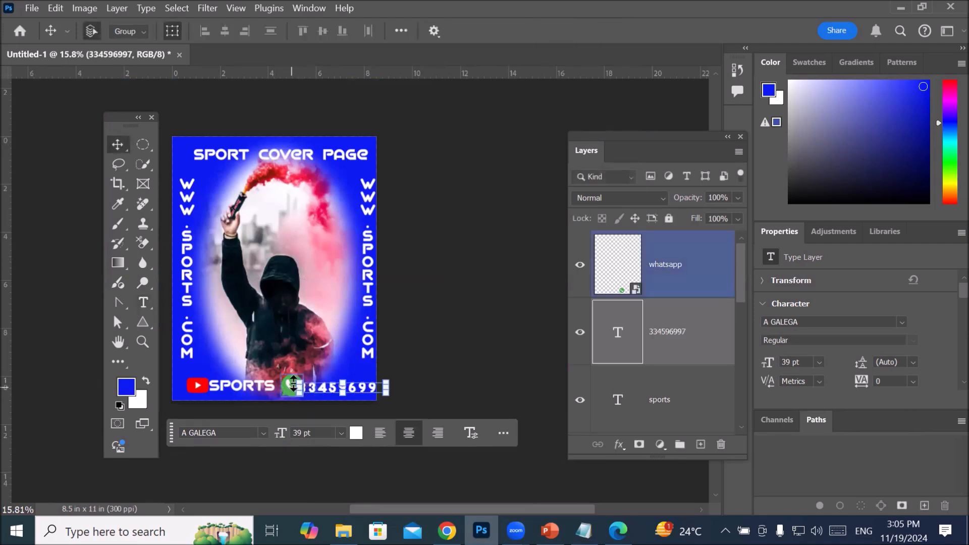
scroll(290, 386, up, 5)
drag(268, 387, 168, 349)
click(339, 391)
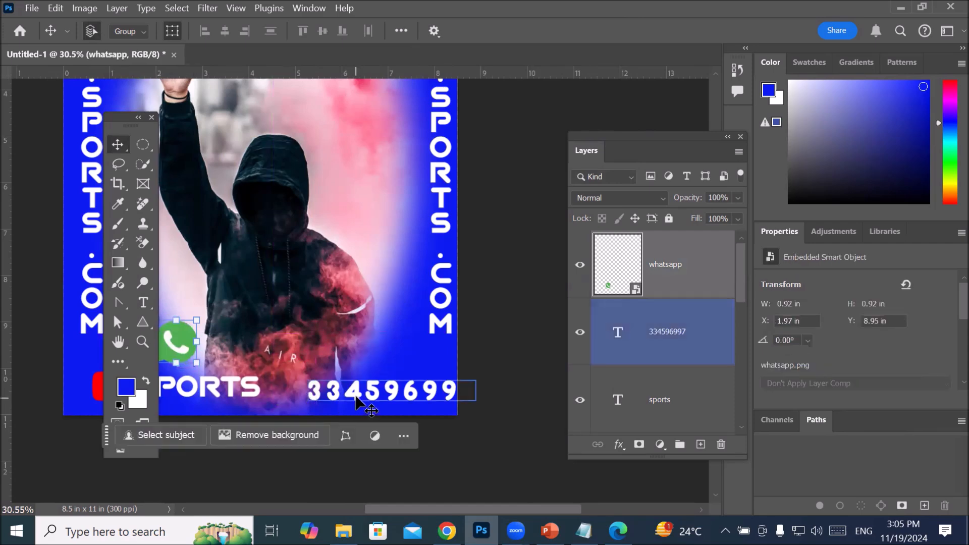
drag(339, 391, 266, 343)
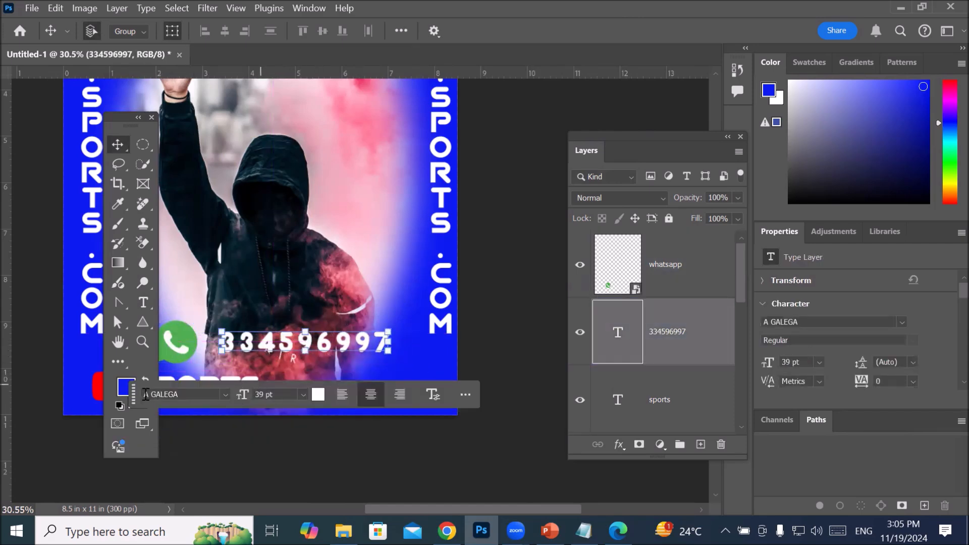
Step: Move the YouTube icon directly under the WhatsApp icon and align the "sports" text beside it, below the phone number
drag(134, 398, 217, 438)
drag(267, 390, 374, 393)
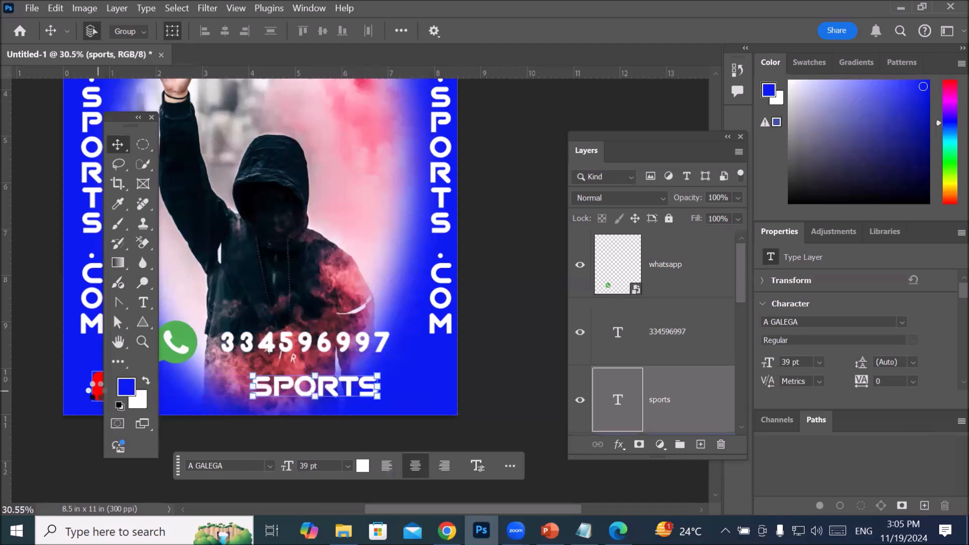
click(96, 389)
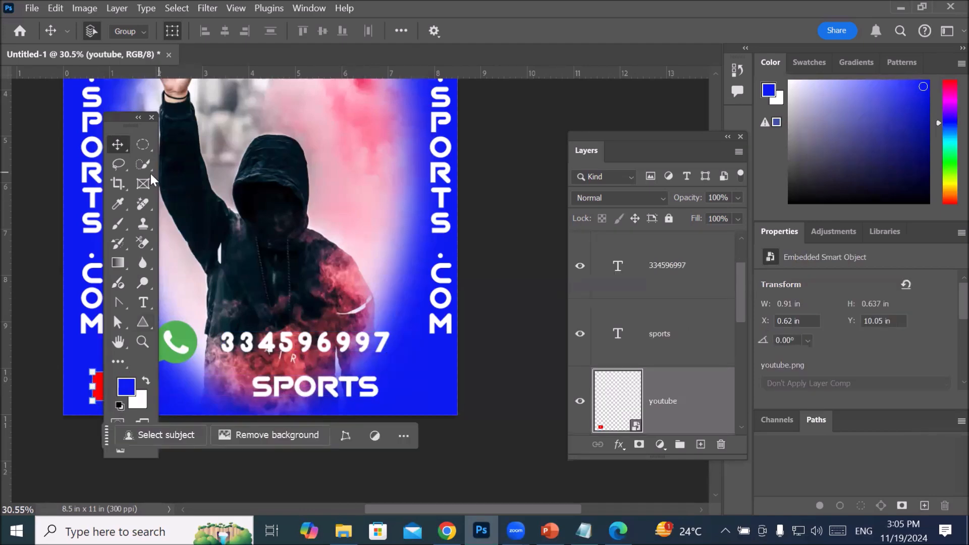
drag(122, 122, 46, 125)
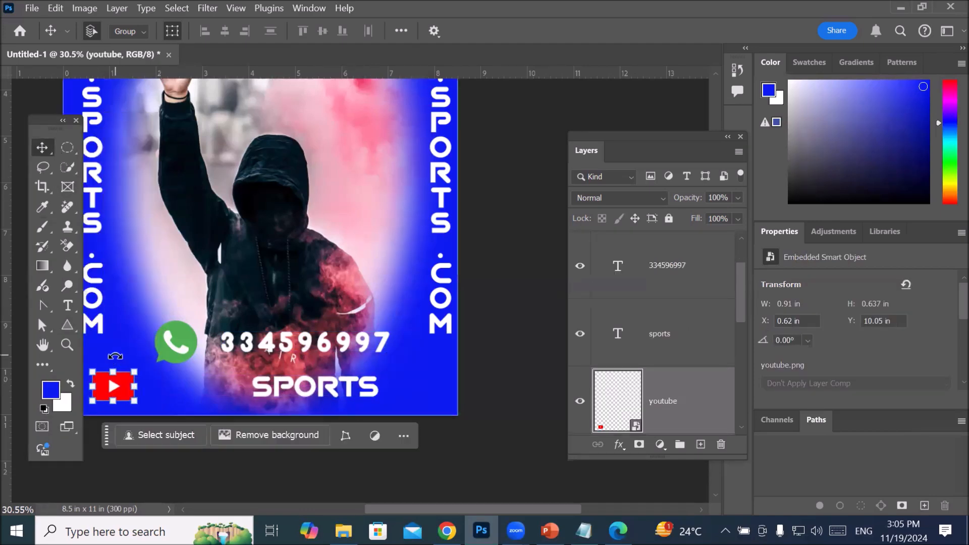
drag(150, 390, 213, 390)
drag(288, 388, 256, 388)
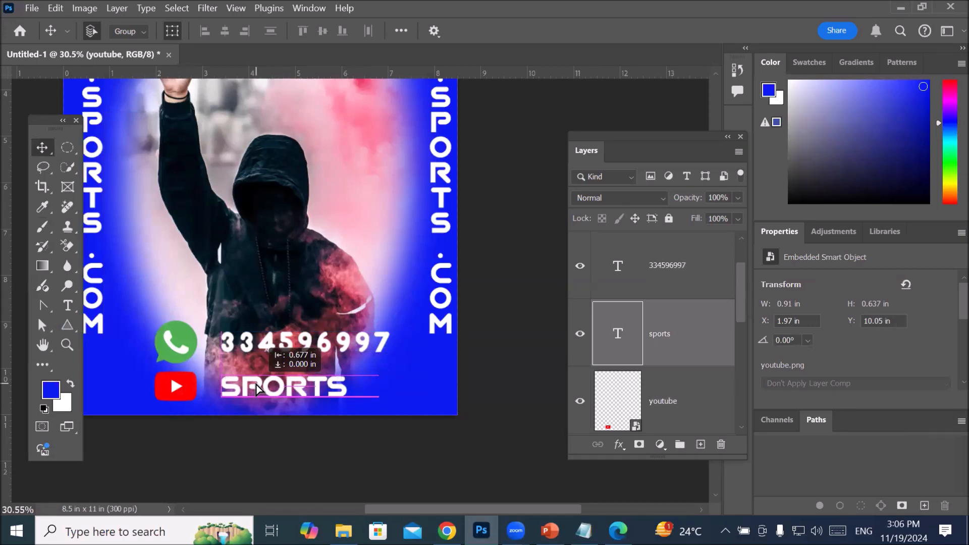
drag(256, 389, 257, 388)
drag(174, 391, 176, 390)
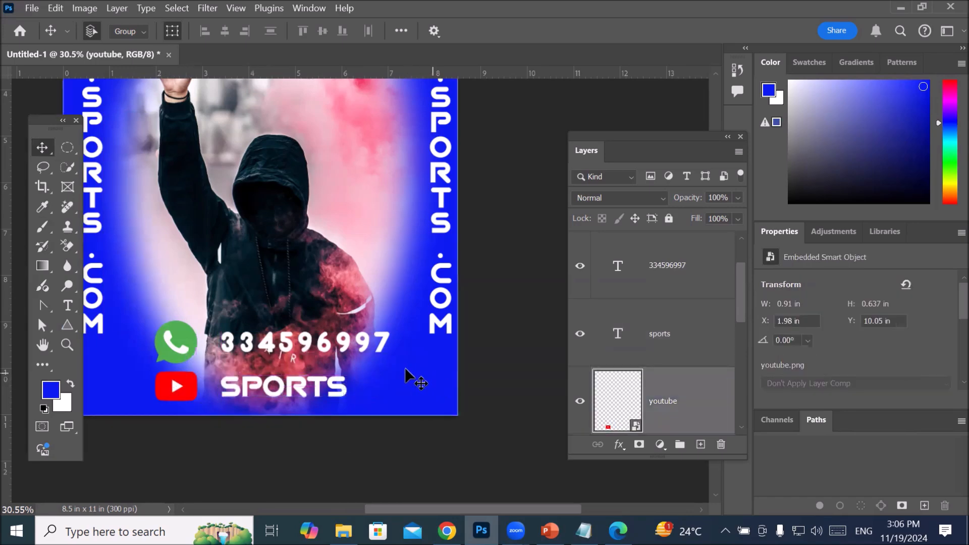
Step: Examine the whole cover page layout and the available marquee tool variants
click(435, 379)
scroll(359, 293, down, 5)
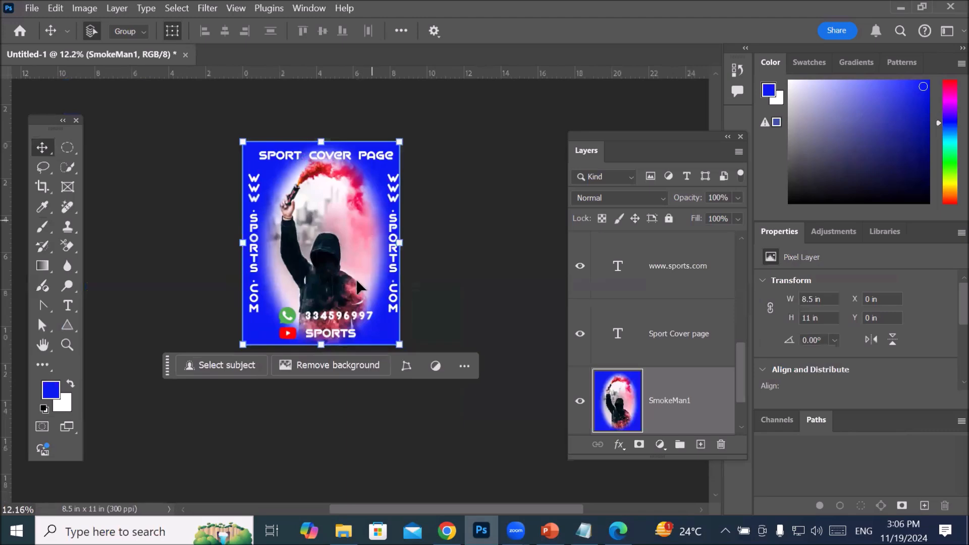
scroll(357, 288, up, 3)
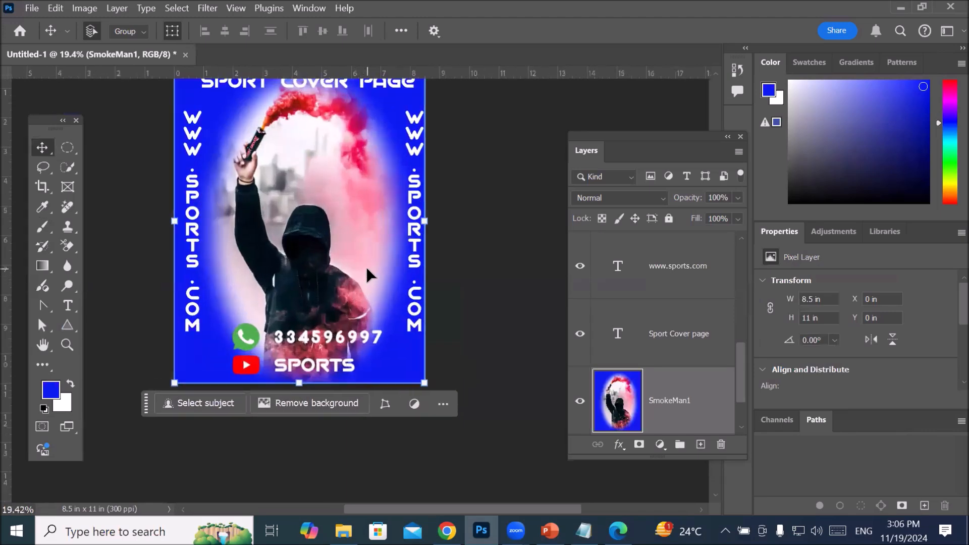
click(70, 150)
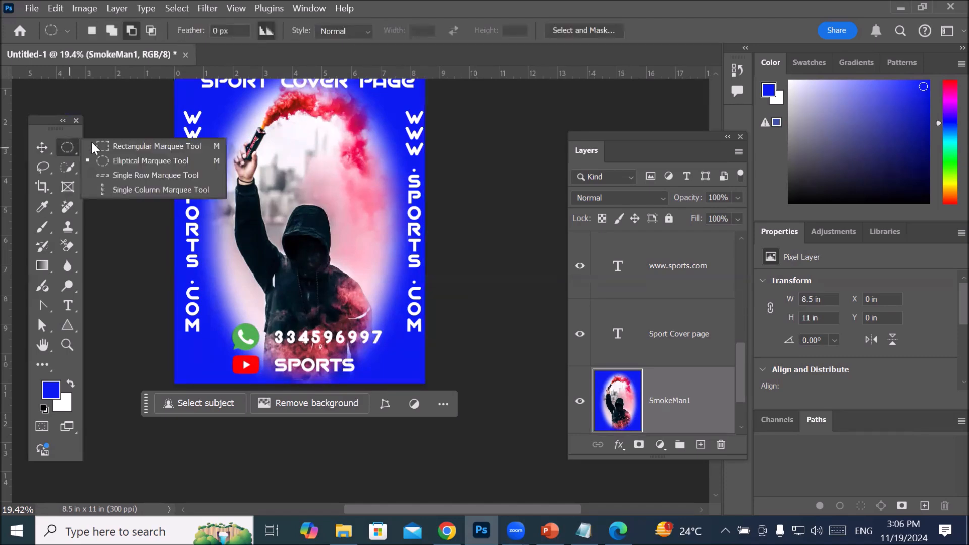
click(44, 167)
right_click(44, 167)
click(69, 149)
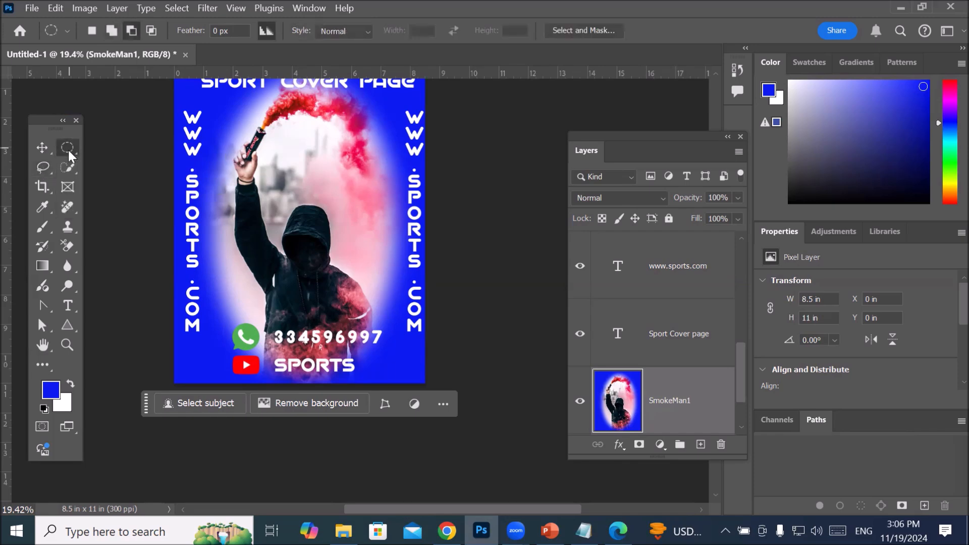
right_click(69, 150)
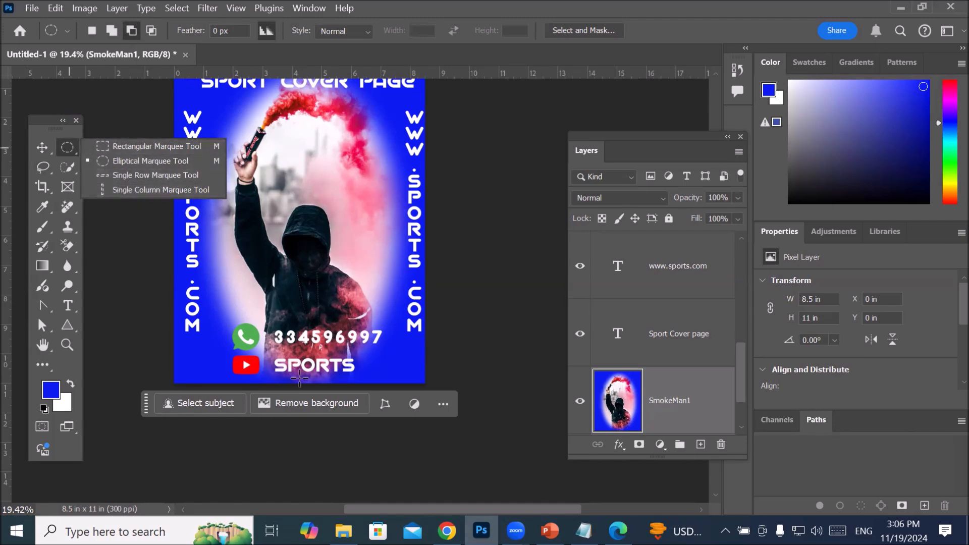
click(345, 492)
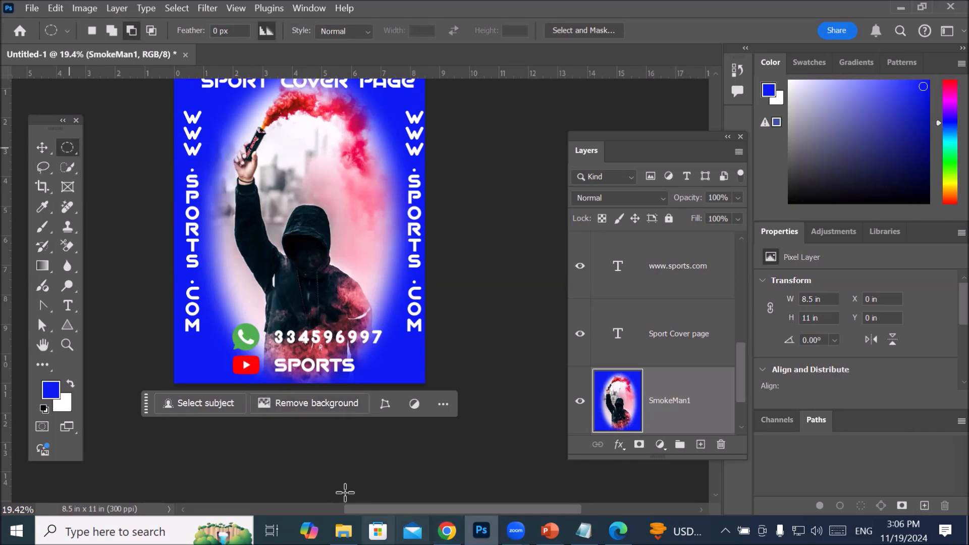
Step: Create a new Letter document, 8.5 x 11 in at 300 ppi, in RGB Color with a white background
click(32, 9)
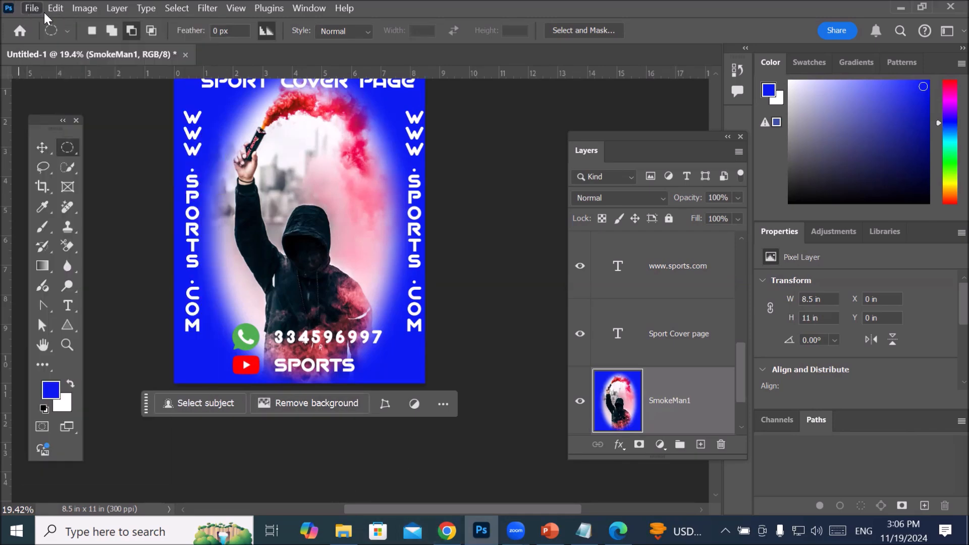
click(40, 22)
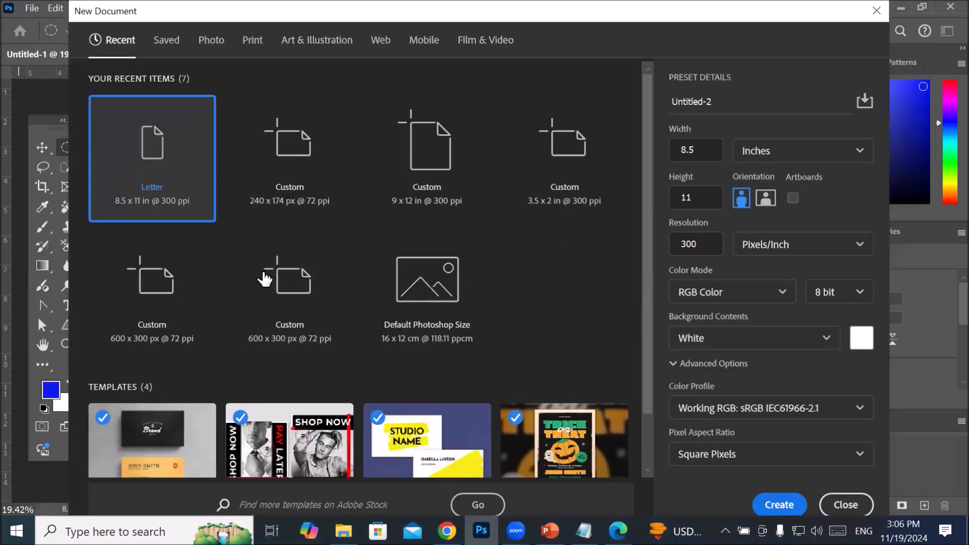
key(Return)
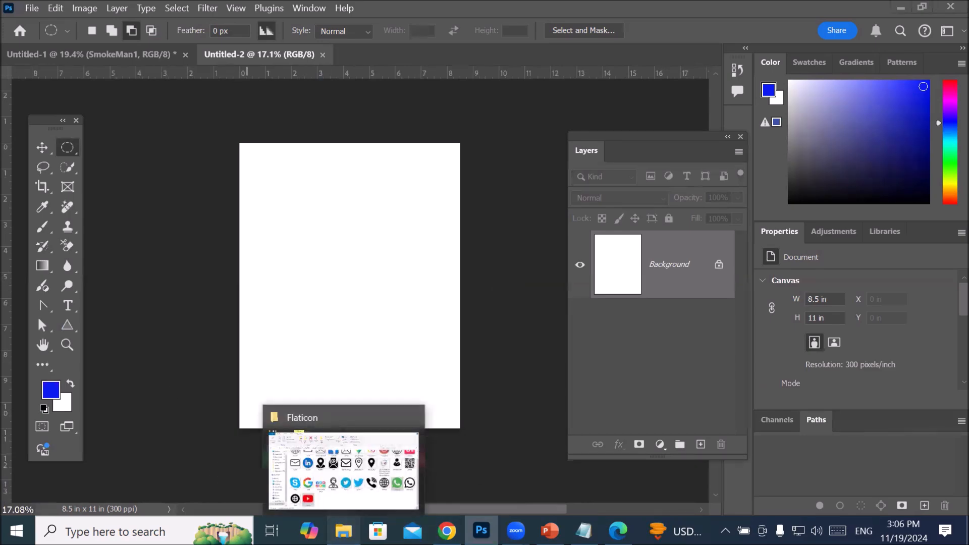
Step: Place the dark portrait image Model- (1) from the _Graphics > Images > Models folder into the new document
click(344, 530)
scroll(352, 242, up, 1)
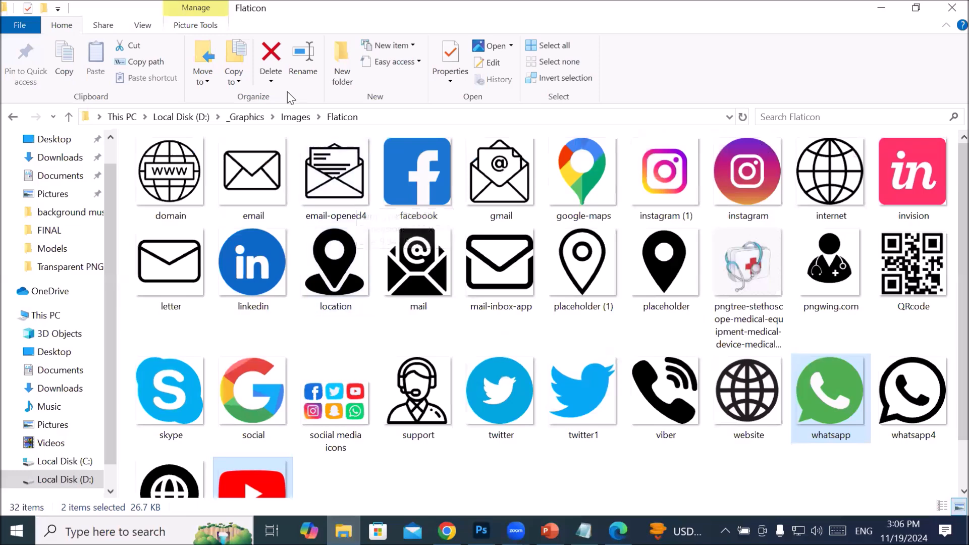
click(250, 118)
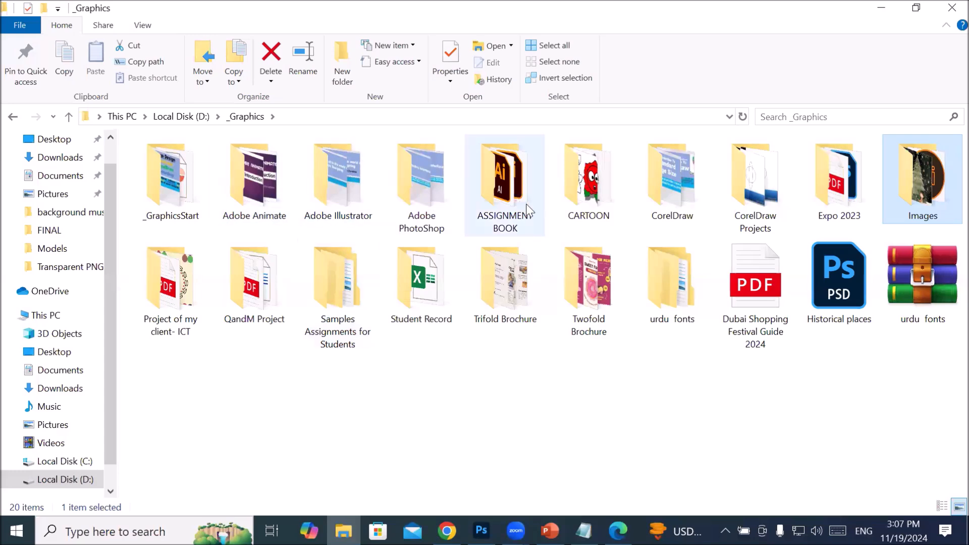
double_click(898, 184)
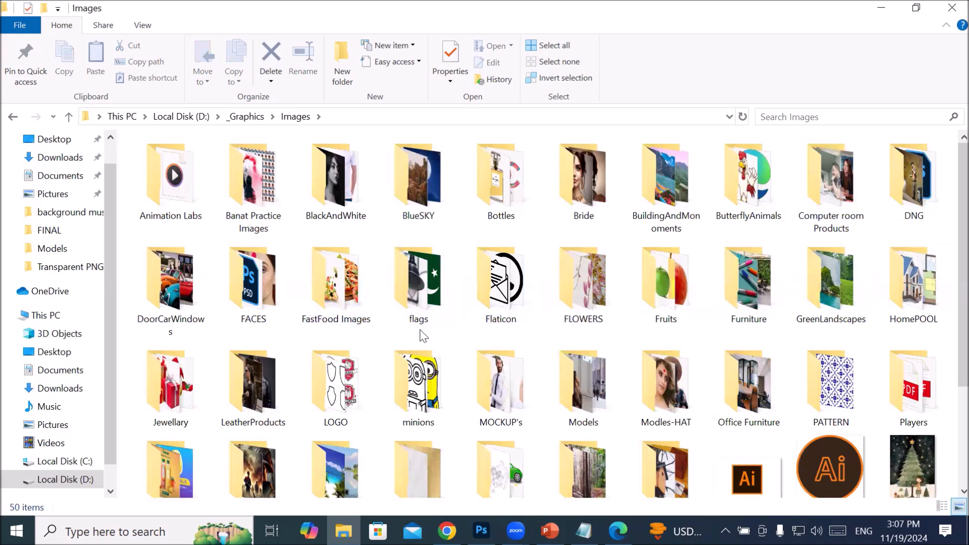
click(605, 395)
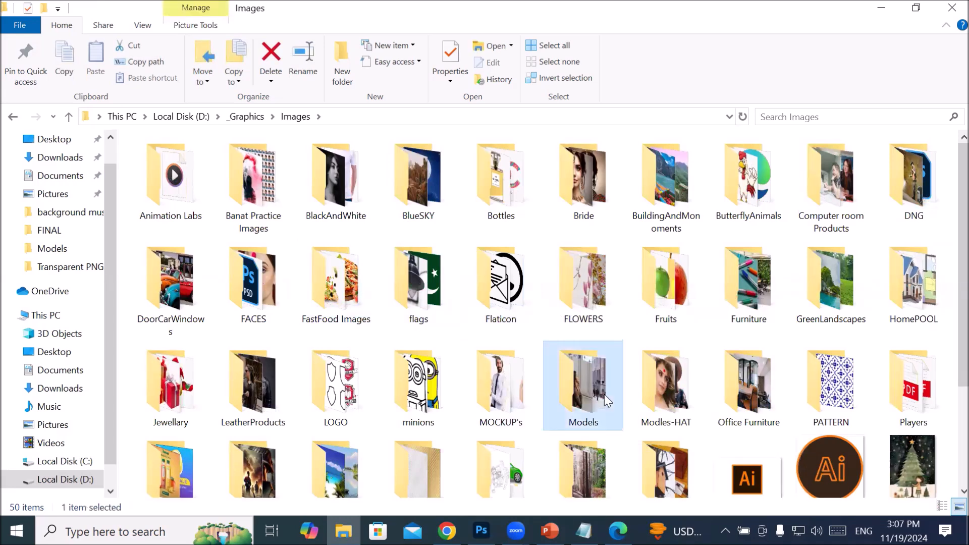
double_click(604, 395)
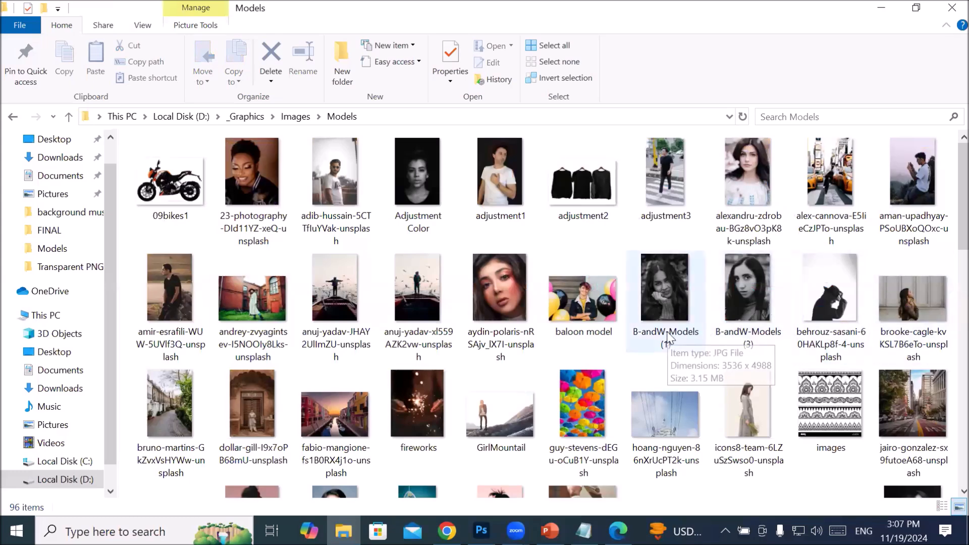
scroll(673, 337, down, 3)
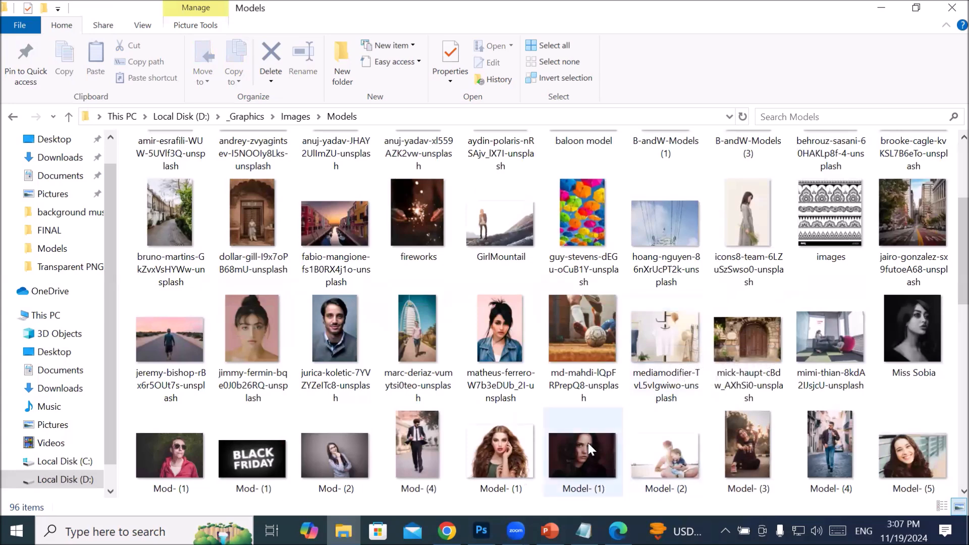
drag(586, 444, 360, 268)
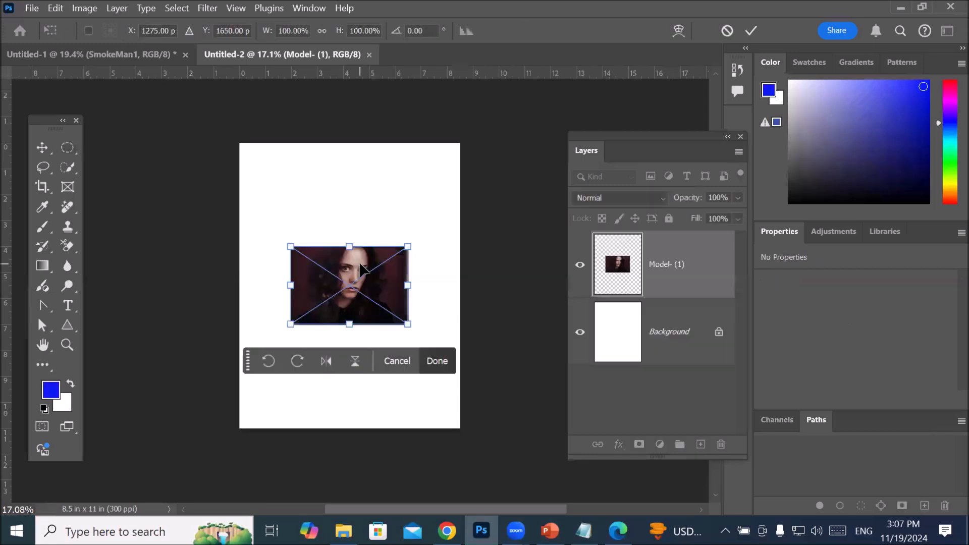
Step: Stretch the placed portrait non-proportionally to fill the whole 8.5 x 11 in page and commit the transform
drag(291, 247, 240, 145)
drag(407, 322, 464, 430)
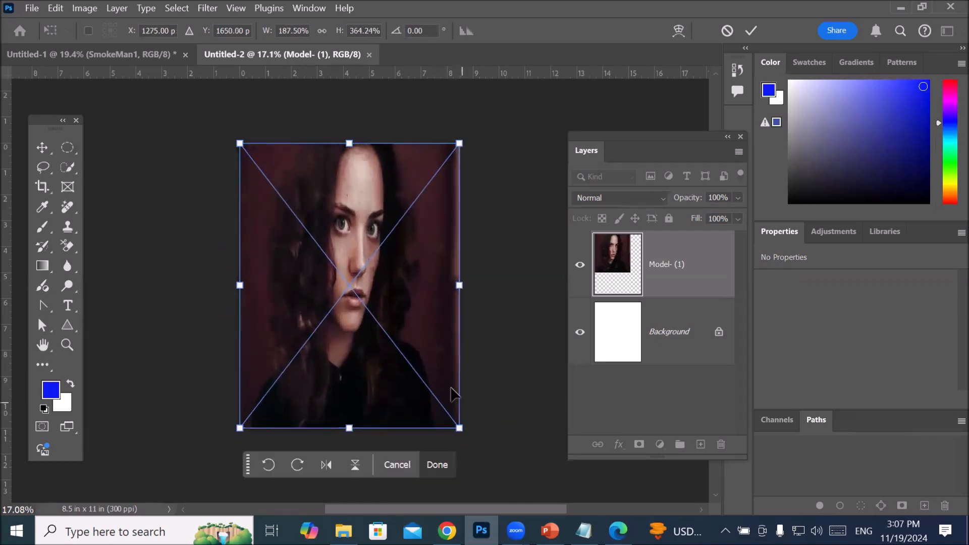
click(751, 31)
scroll(389, 314, down, 2)
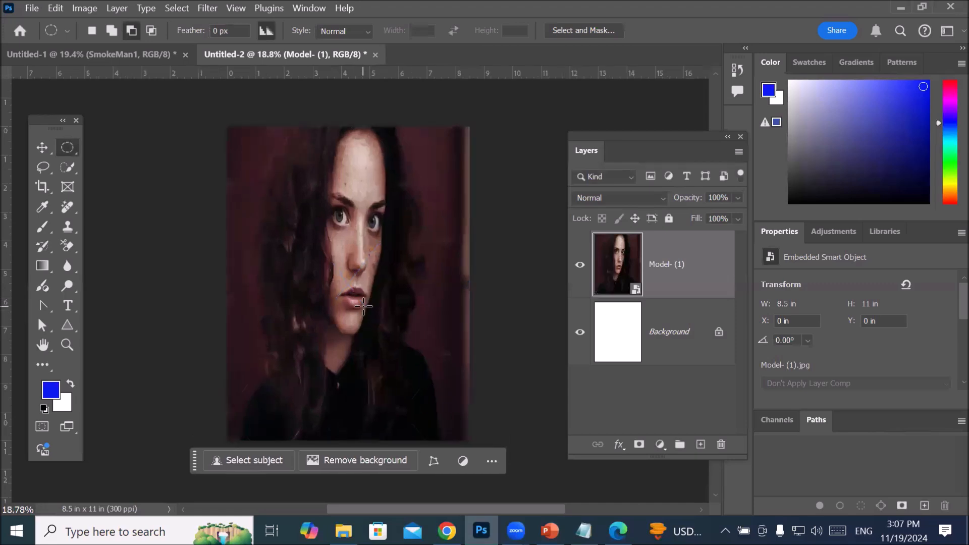
Step: Make a Single Row Marquee selection across the page near the portrait's upper edge and clear the contextual bar from the face
right_click(67, 147)
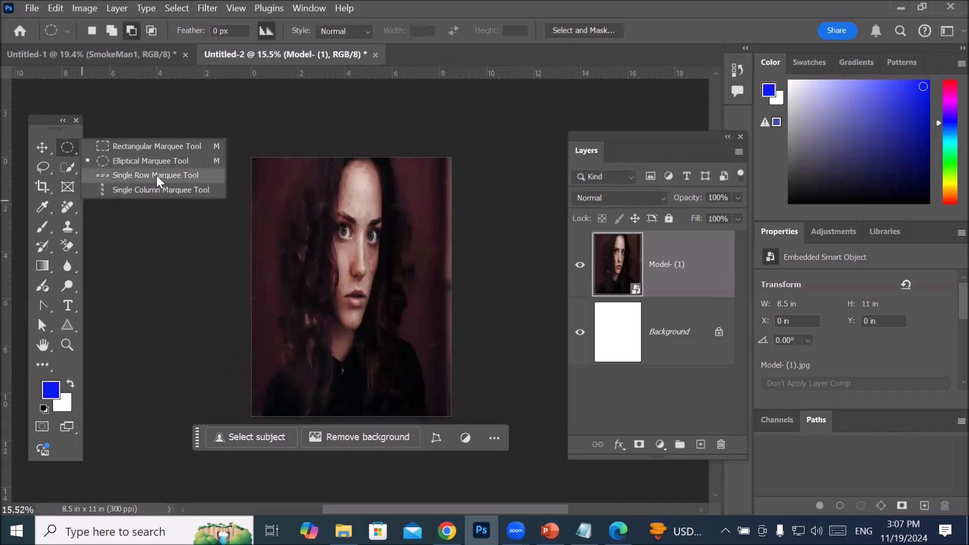
click(192, 174)
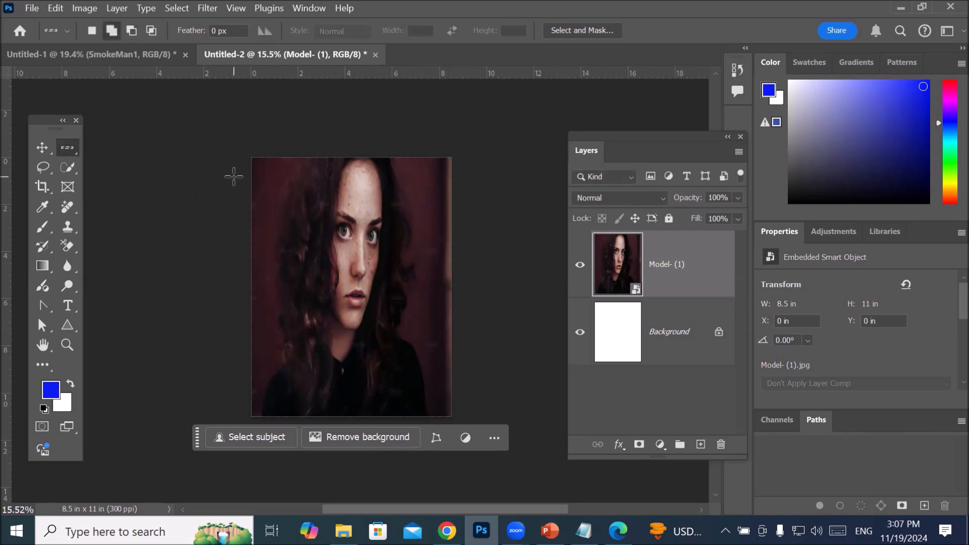
click(237, 167)
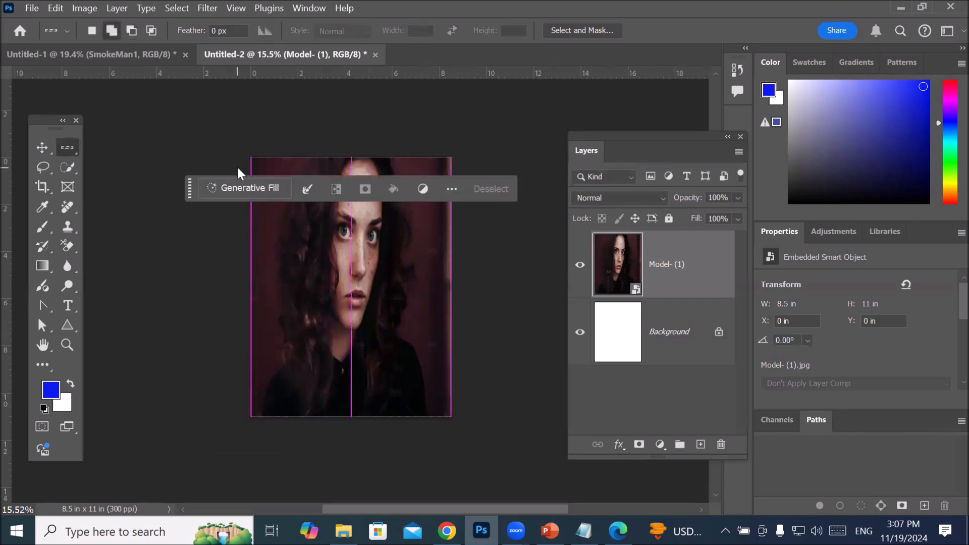
drag(191, 197, 185, 421)
Step: Inspect the thickness of the single-row selection at pixel level
scroll(282, 151, up, 5)
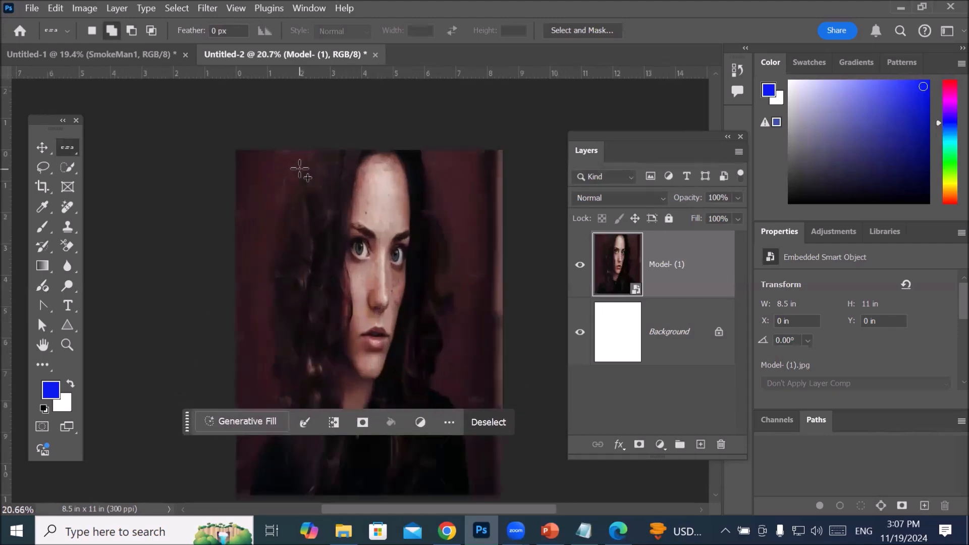
scroll(288, 143, up, 8)
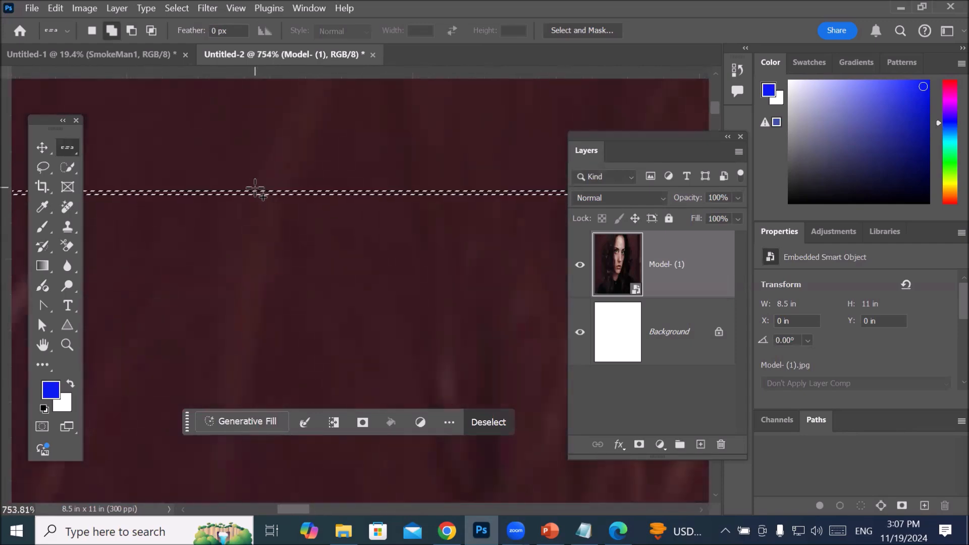
scroll(256, 190, up, 5)
scroll(262, 197, up, 5)
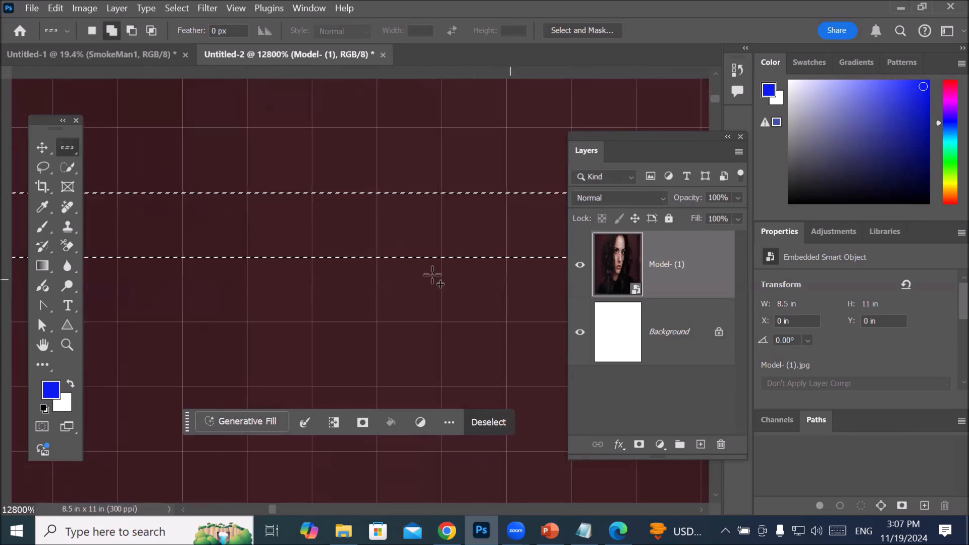
scroll(386, 238, down, 1)
scroll(386, 237, down, 6)
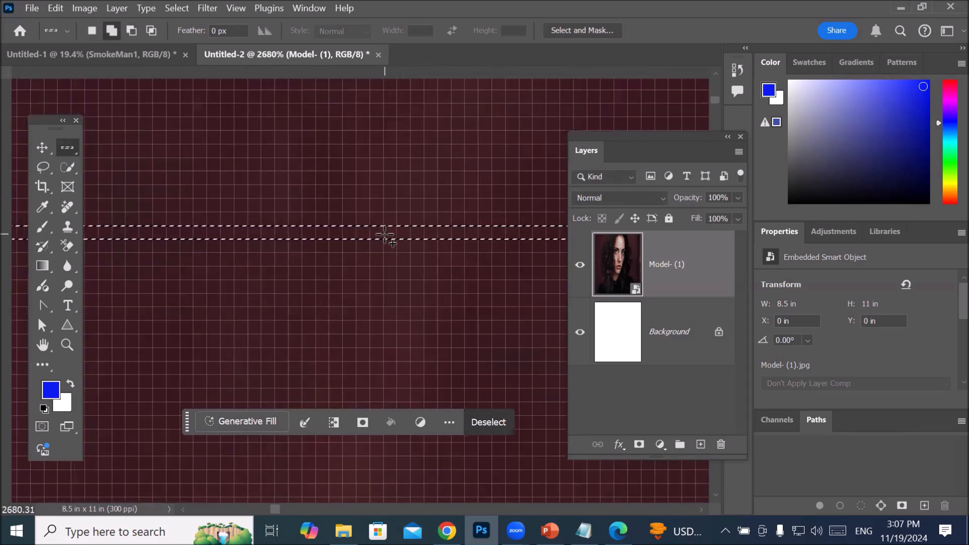
scroll(359, 267, down, 8)
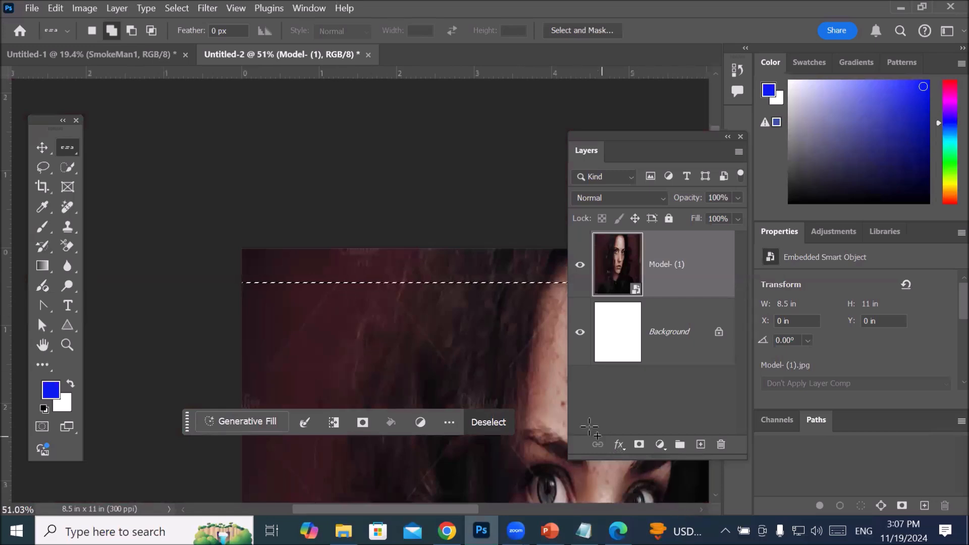
Step: Collapse the layers list to uncover the row selection across the upper part of the portrait
click(727, 138)
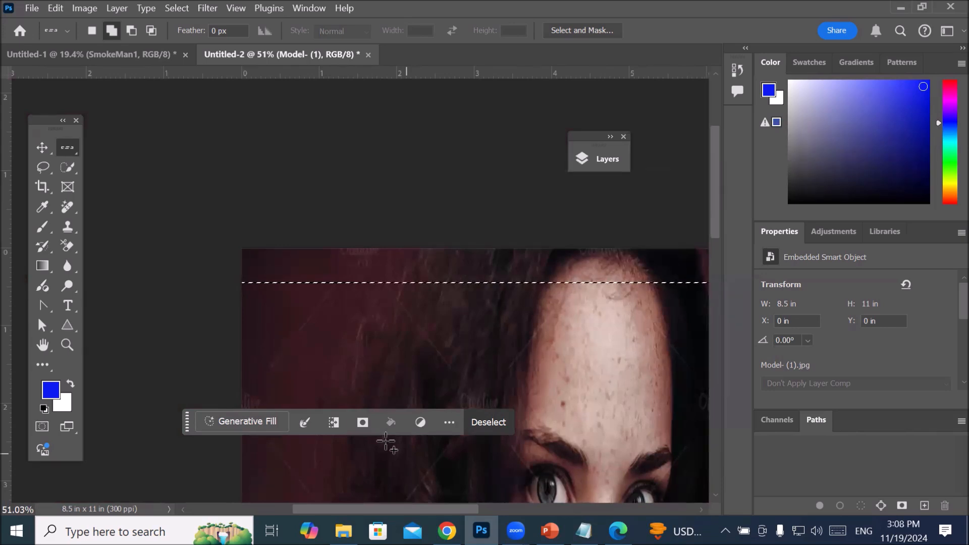
click(226, 453)
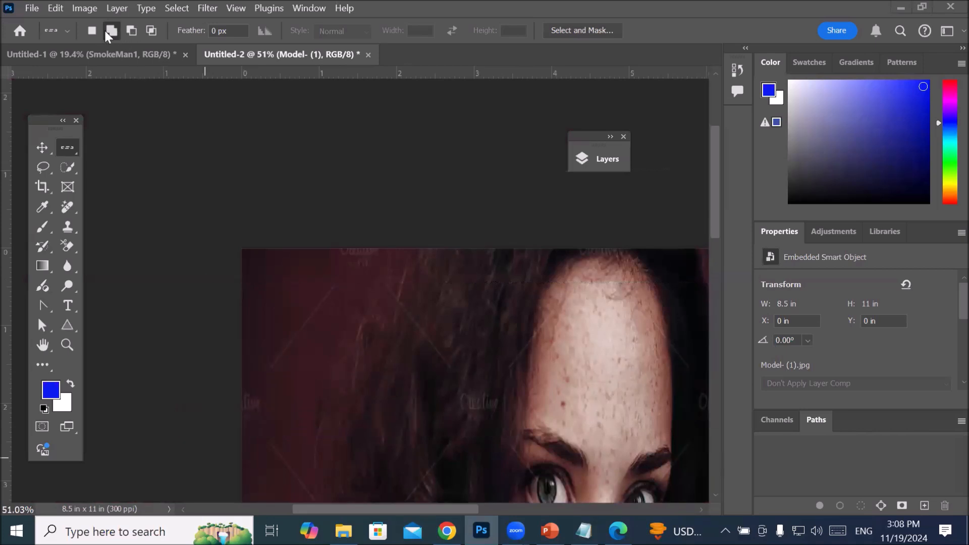
scroll(277, 352, down, 3)
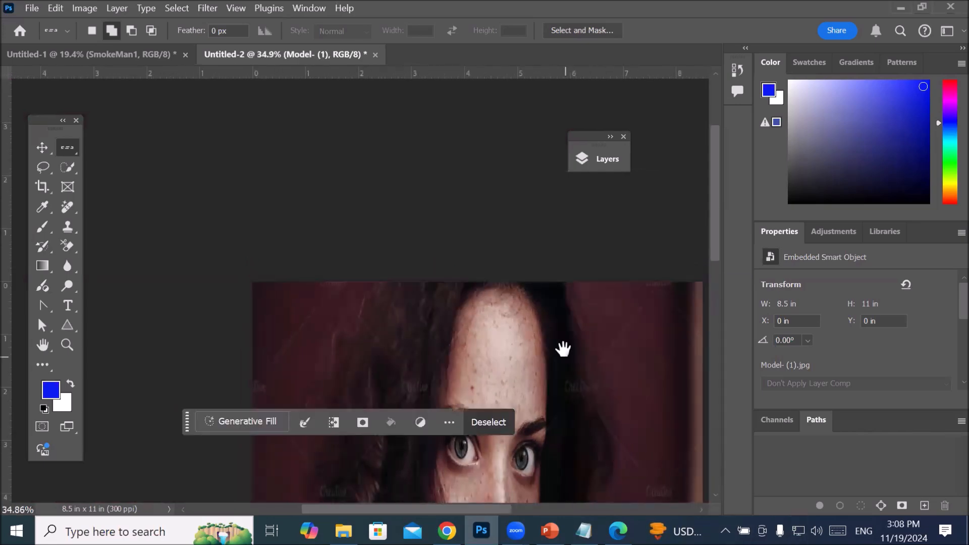
drag(578, 362, 516, 262)
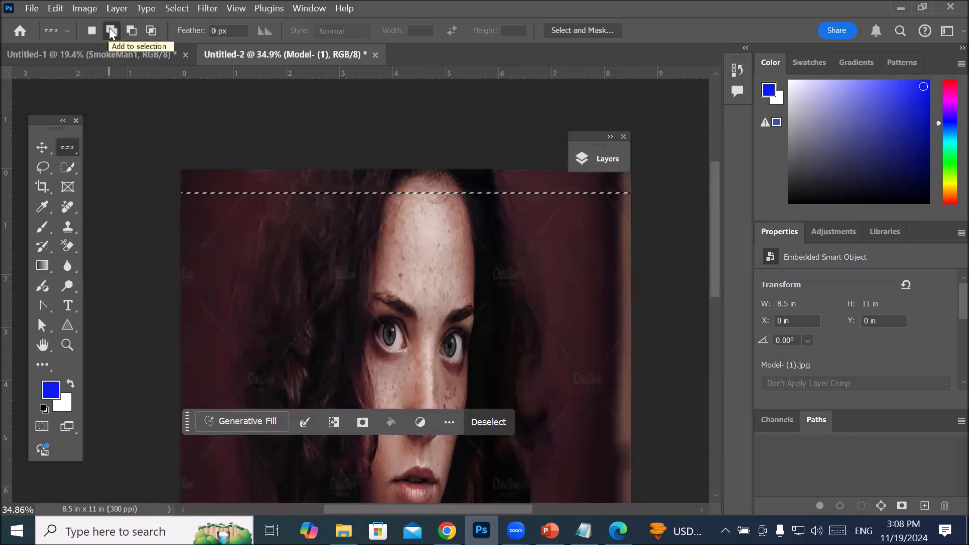
Step: Add six more single-row selections to the existing one across the portrait, spaced from the forehead down to the eyes
click(91, 31)
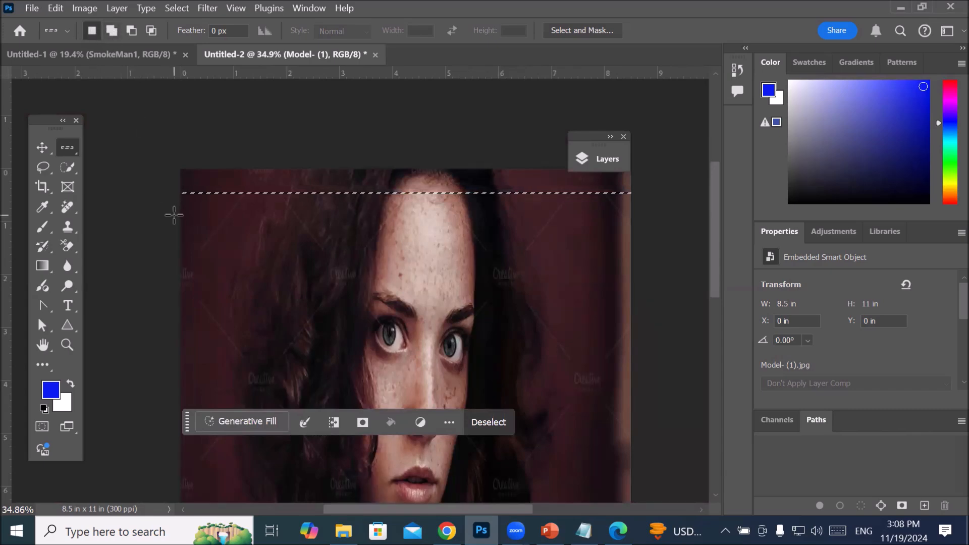
key(shift)
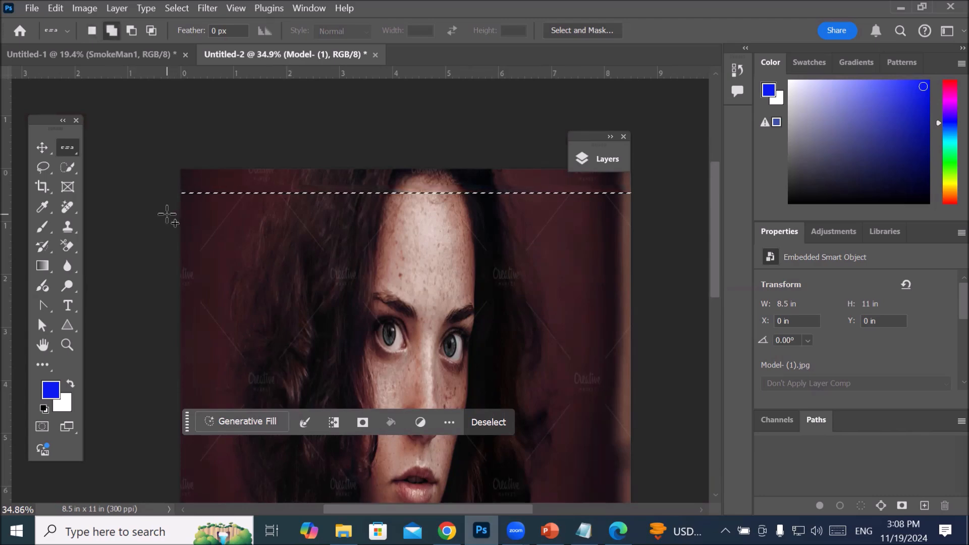
key(shift)
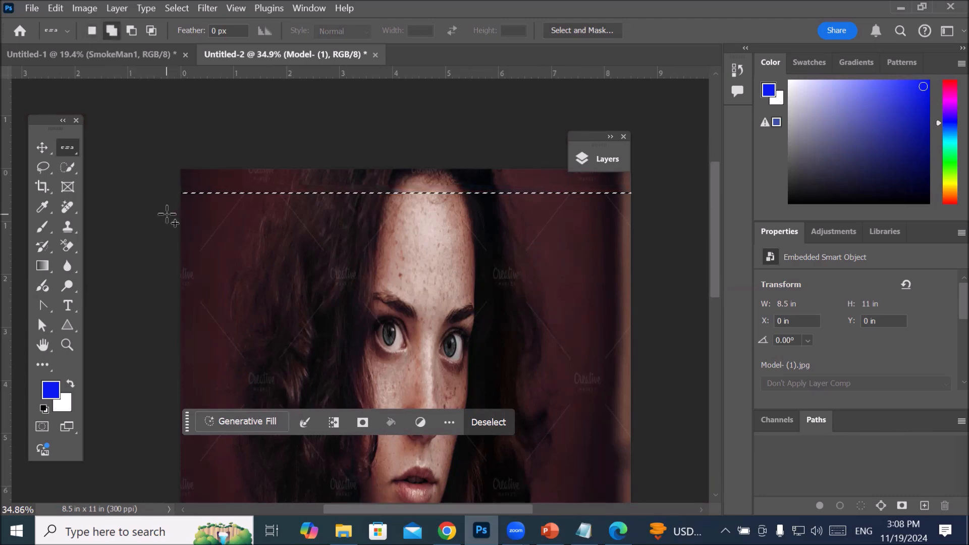
shift+click(167, 215)
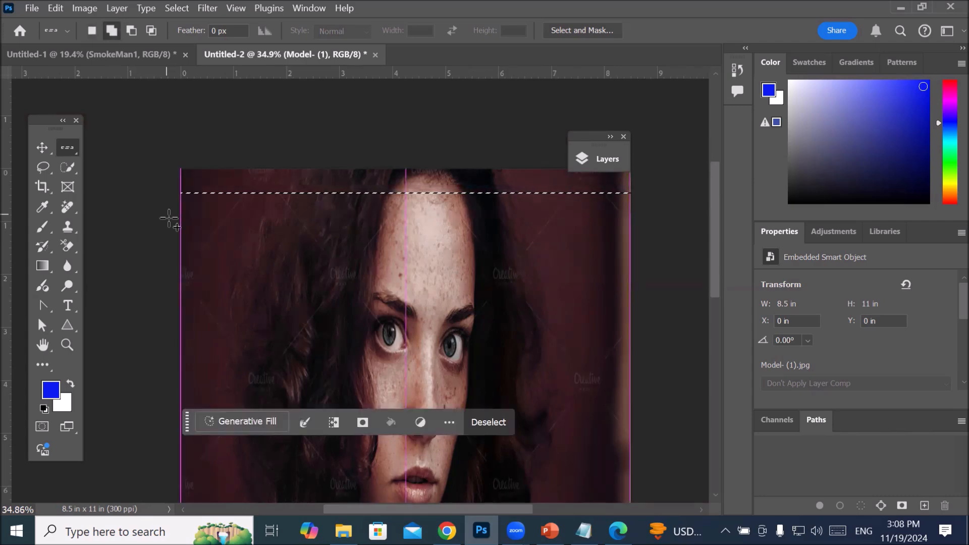
shift+click(168, 237)
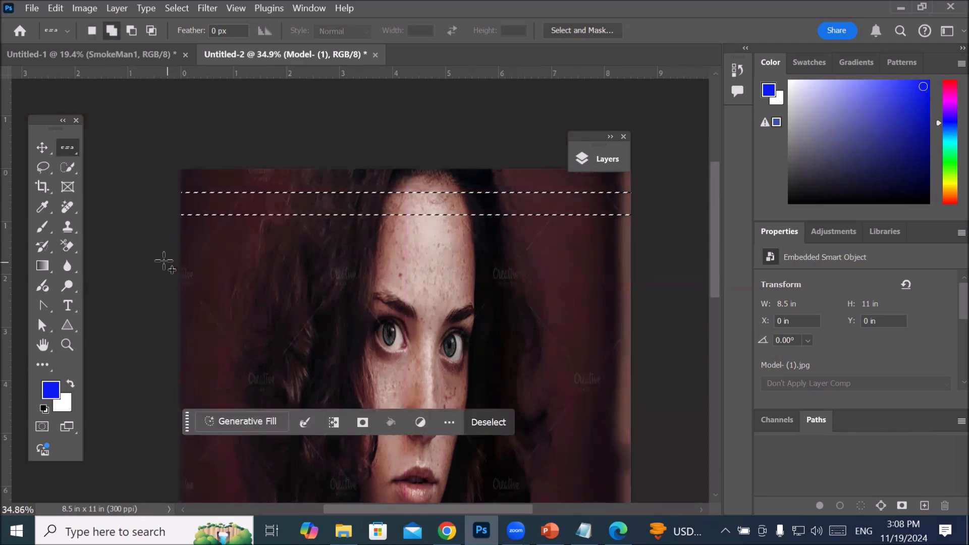
shift+click(158, 257)
shift+click(164, 285)
shift+click(163, 312)
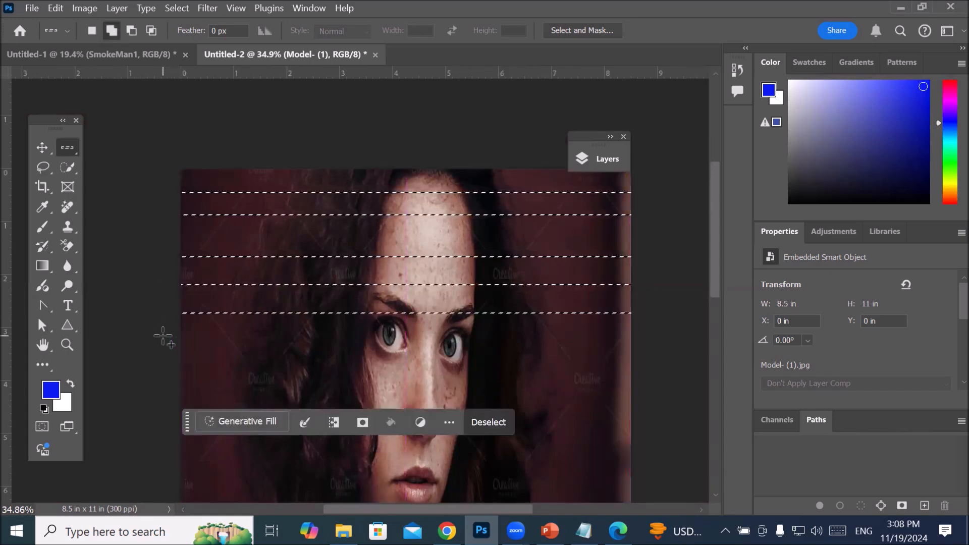
click(237, 337)
Step: Add seven single-row selections across the portrait between the lower eyelids and the lips
scroll(238, 336, down, 2)
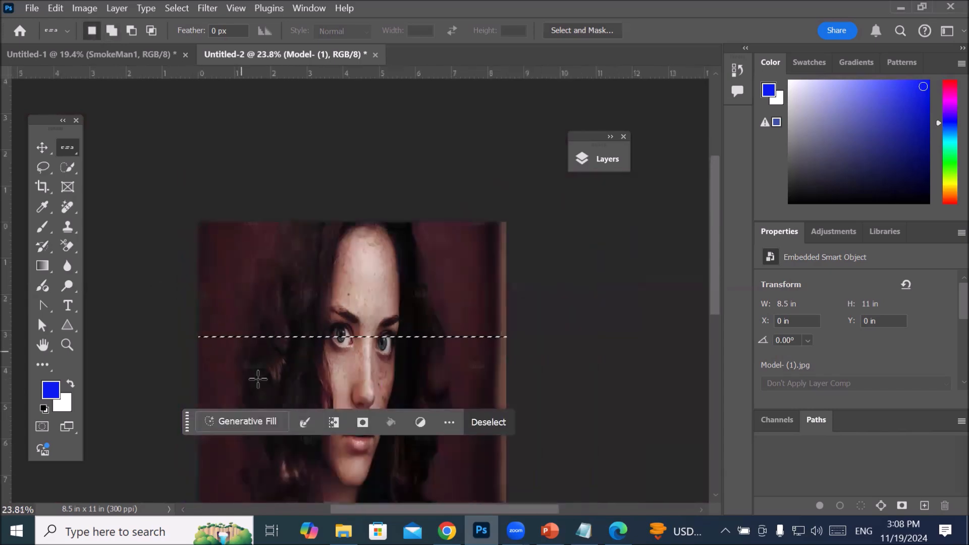
scroll(258, 379, up, 4)
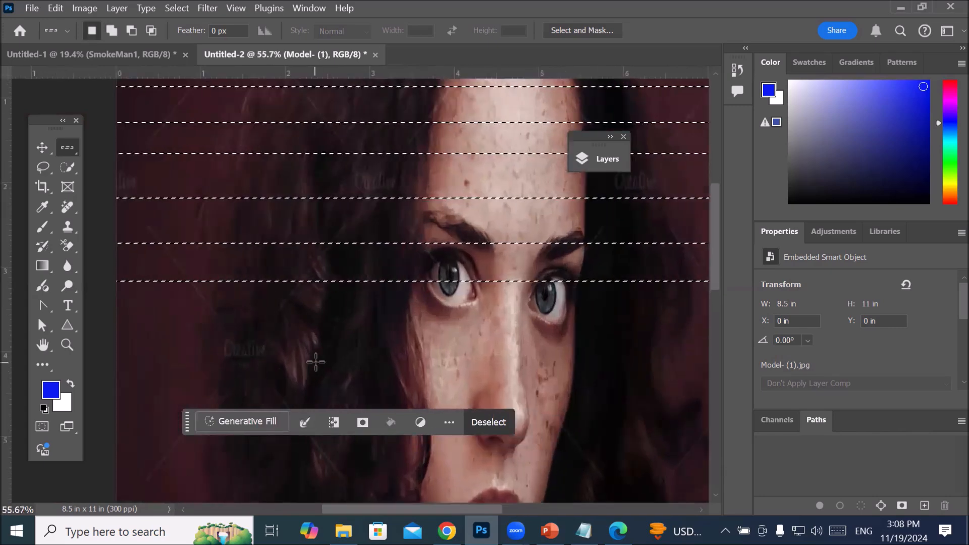
drag(320, 353, 403, 202)
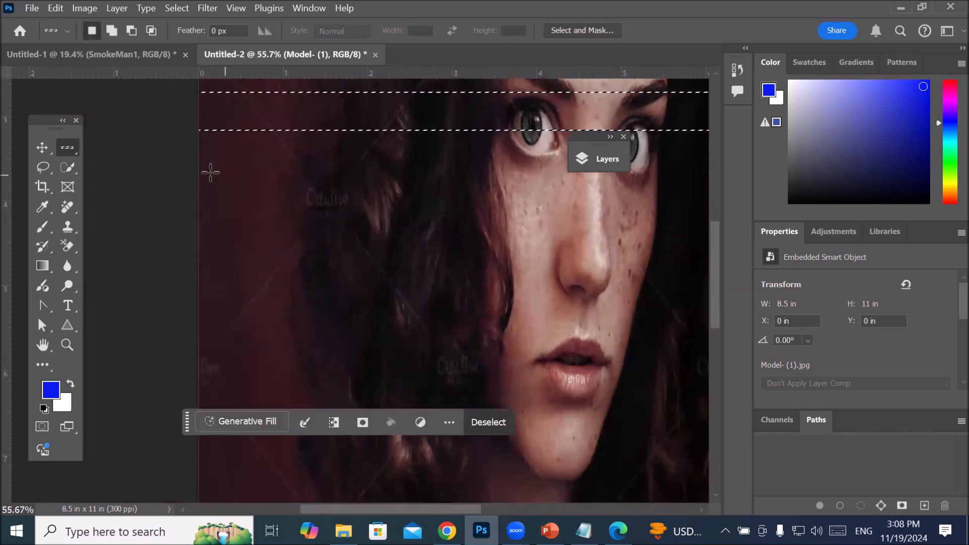
shift+click(185, 162)
shift+click(183, 198)
shift+click(183, 239)
shift+click(181, 273)
shift+click(169, 309)
shift+click(187, 348)
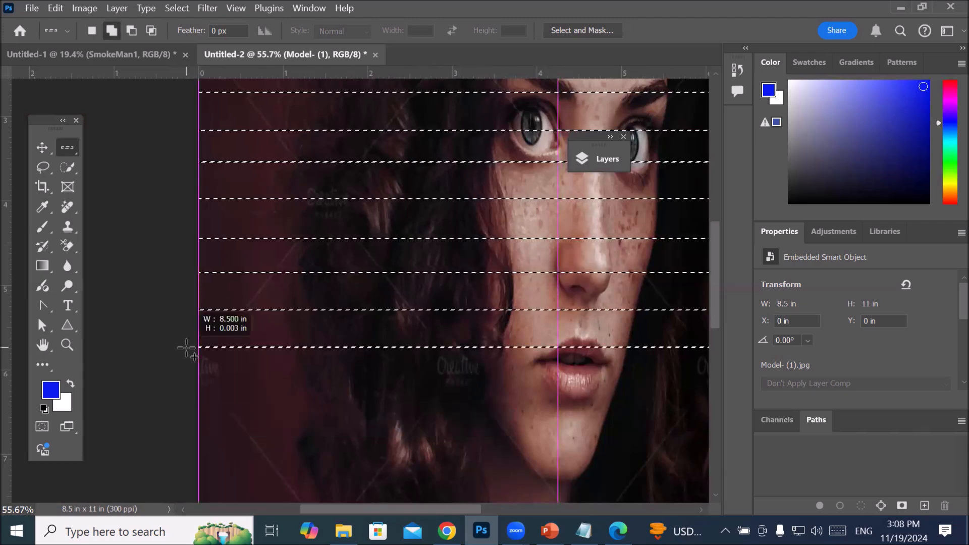
shift+click(181, 384)
Step: Add eight evenly spaced single-row selections across the portrait from the chin down to the chest
drag(284, 329, 217, 96)
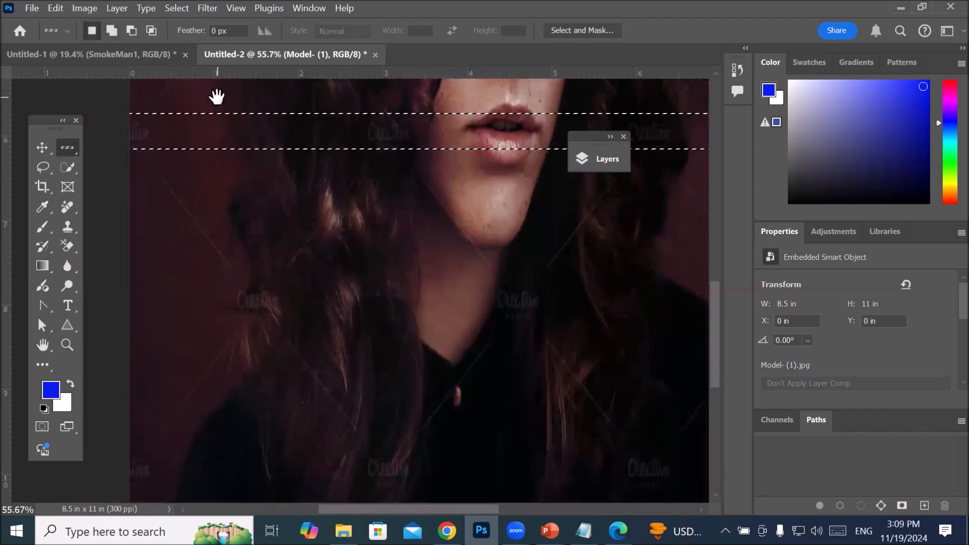
key(shift)
shift+click(113, 186)
shift+click(108, 223)
shift+click(107, 263)
shift+click(105, 305)
shift+click(106, 344)
shift+click(106, 370)
shift+click(106, 409)
shift+click(107, 444)
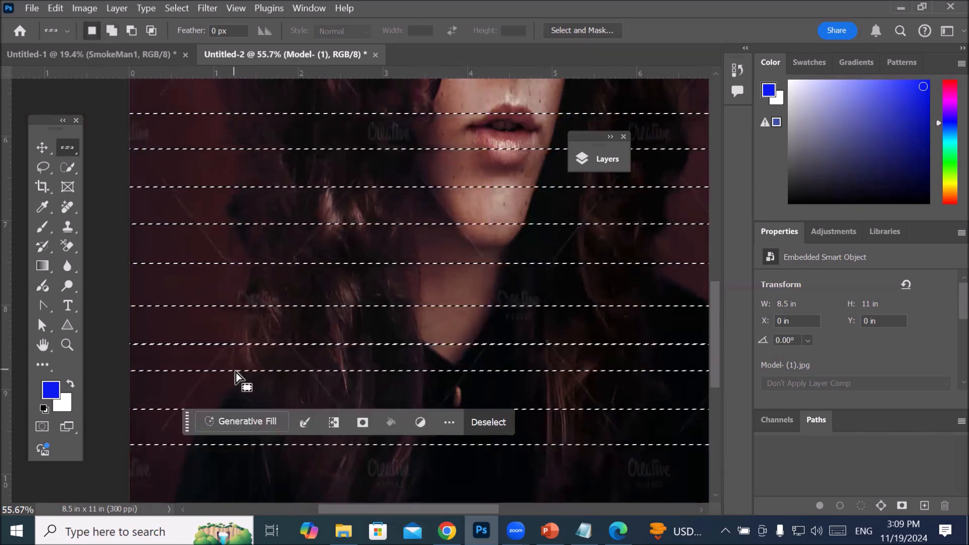
Step: Add three final single-row selections across the dark clothing close to the portrait's lower edge
drag(250, 381, 249, 174)
shift+click(112, 276)
shift+click(108, 304)
shift+click(130, 328)
Step: With the Single Column Marquee tool, add eight vertical selections across the portrait to form a grid with the rows
scroll(352, 256, down, 8)
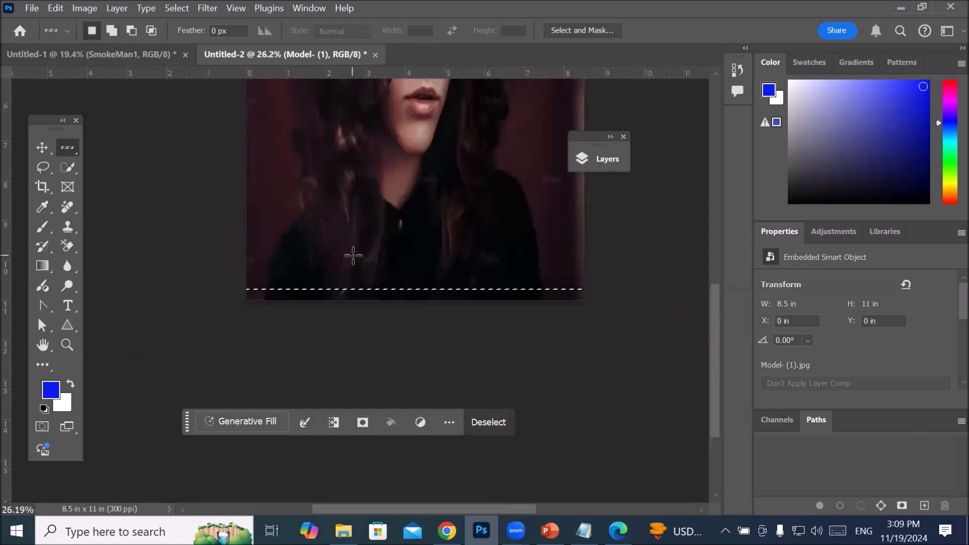
drag(413, 193, 379, 392)
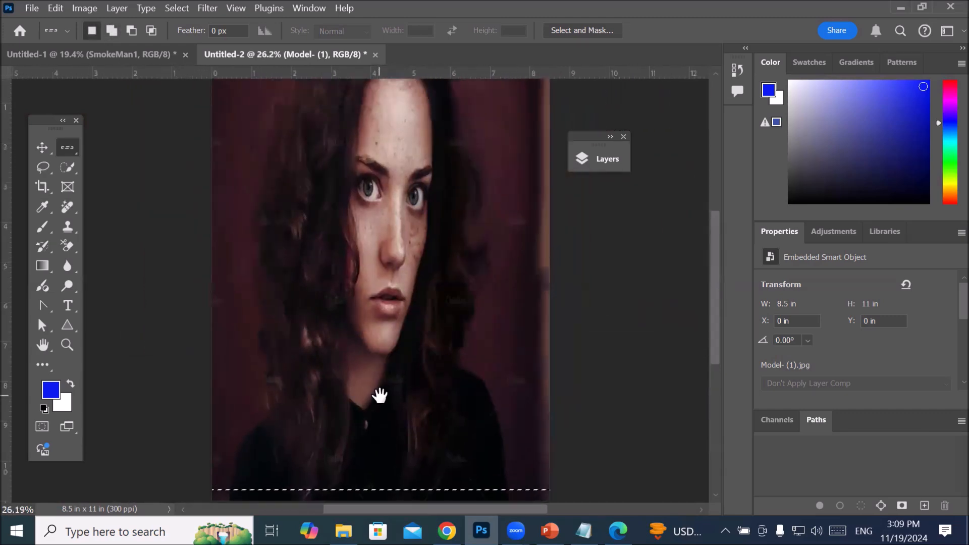
drag(398, 203, 404, 304)
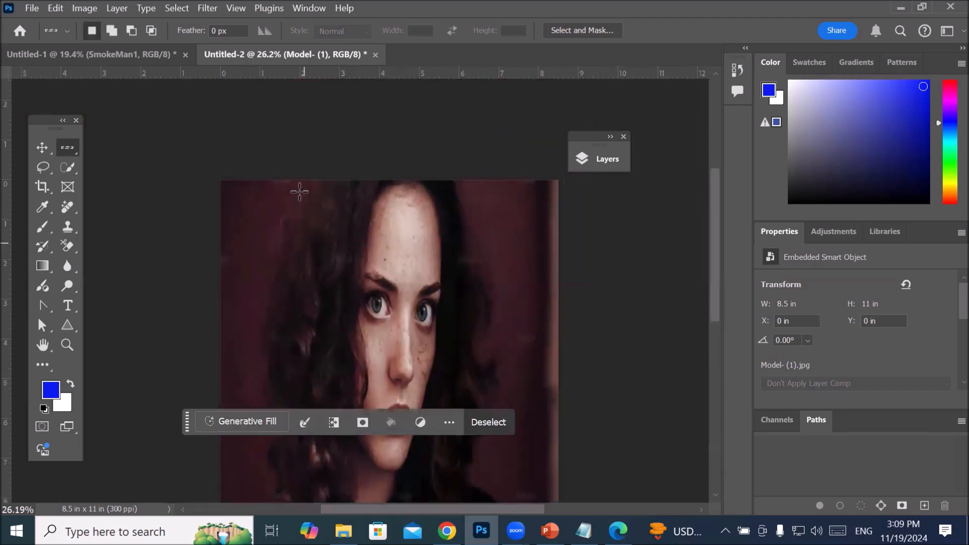
scroll(373, 255, up, 6)
scroll(369, 253, down, 6)
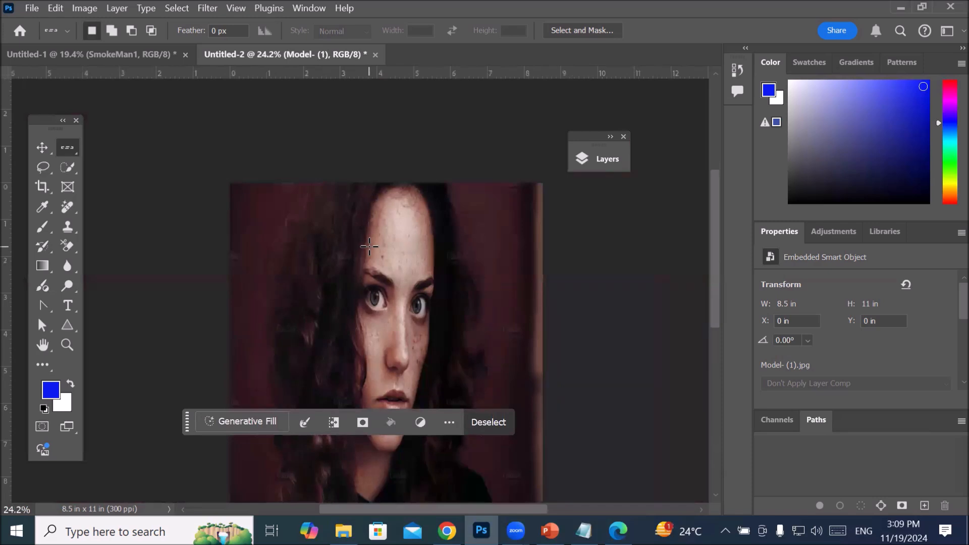
scroll(369, 247, up, 2)
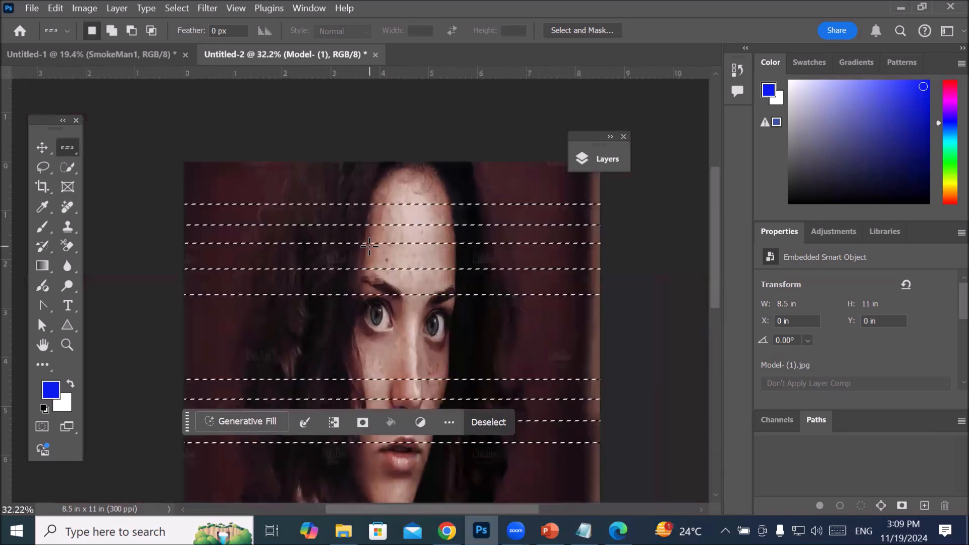
right_click(64, 146)
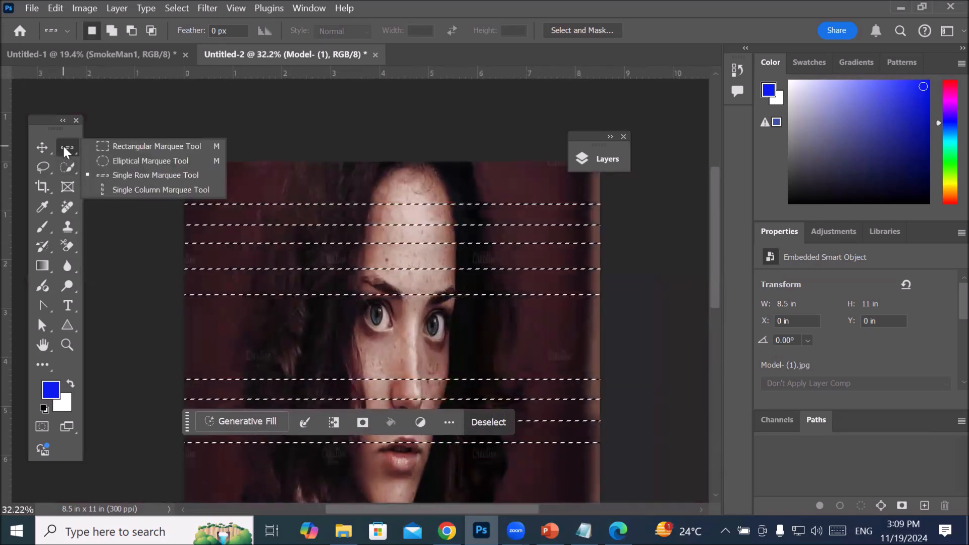
click(128, 190)
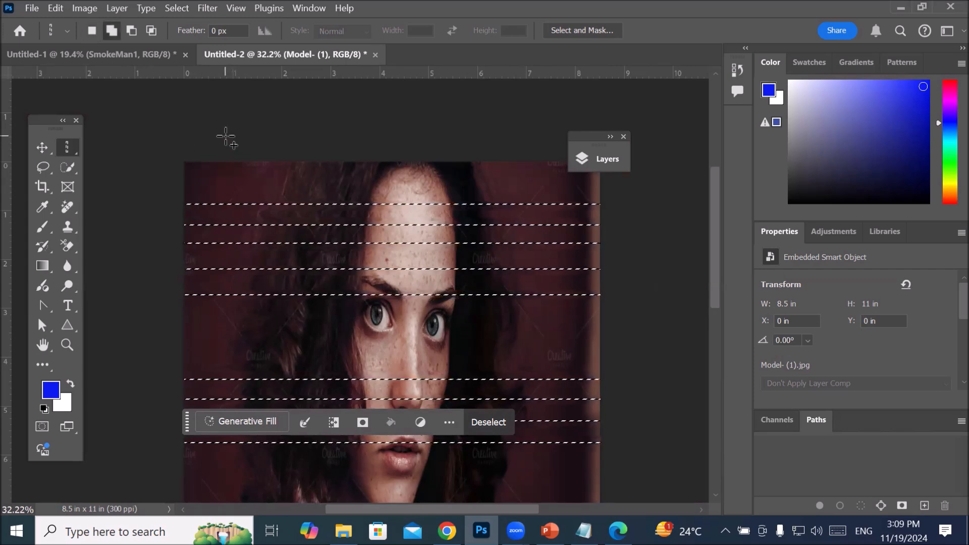
click(228, 135)
click(269, 140)
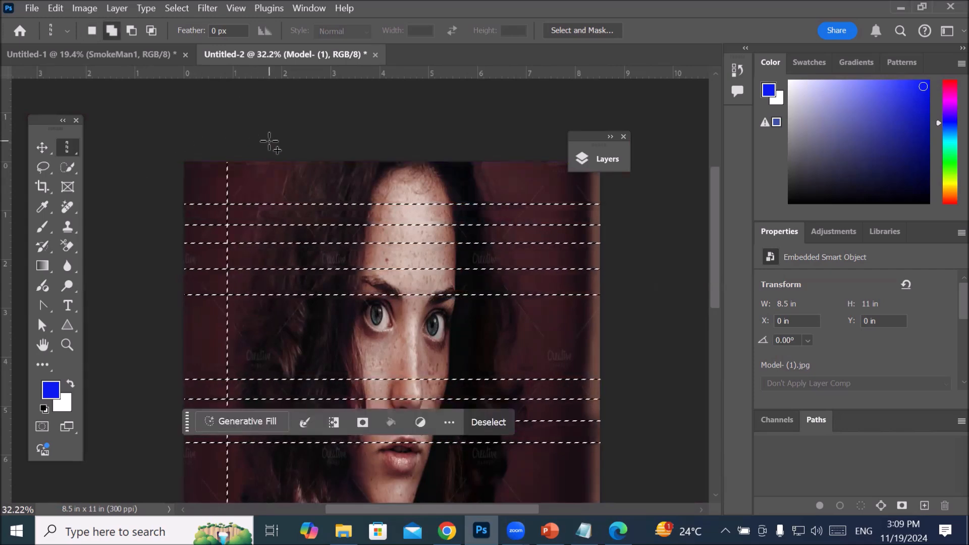
click(301, 143)
click(335, 137)
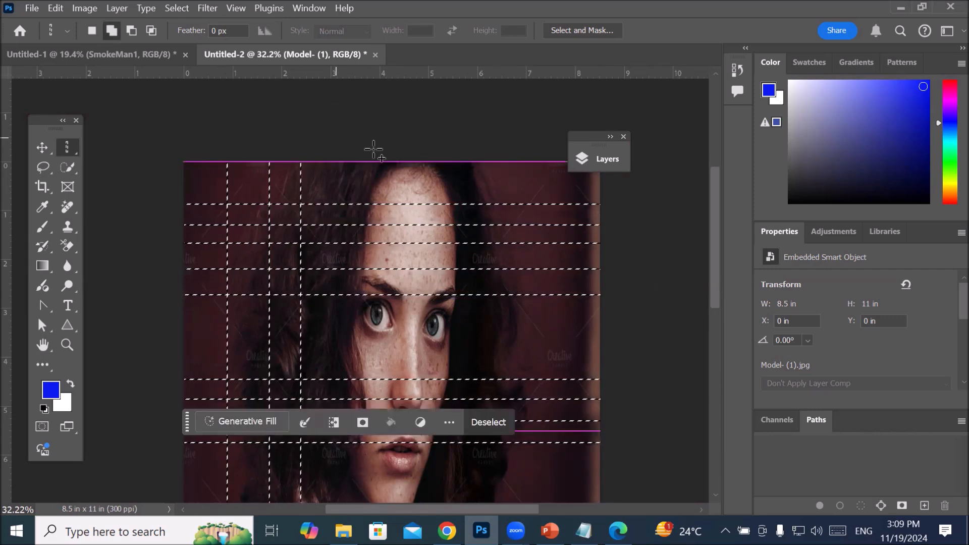
click(375, 146)
click(411, 146)
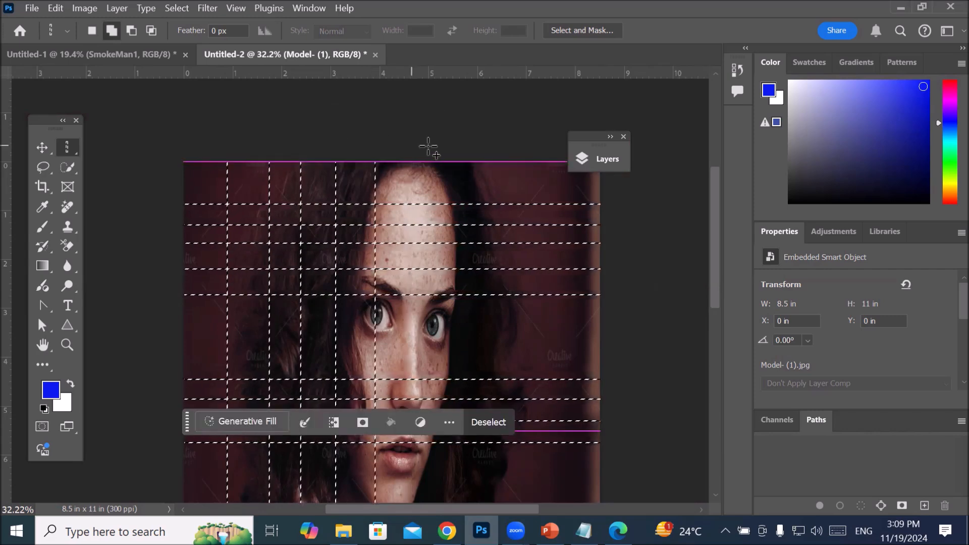
click(443, 147)
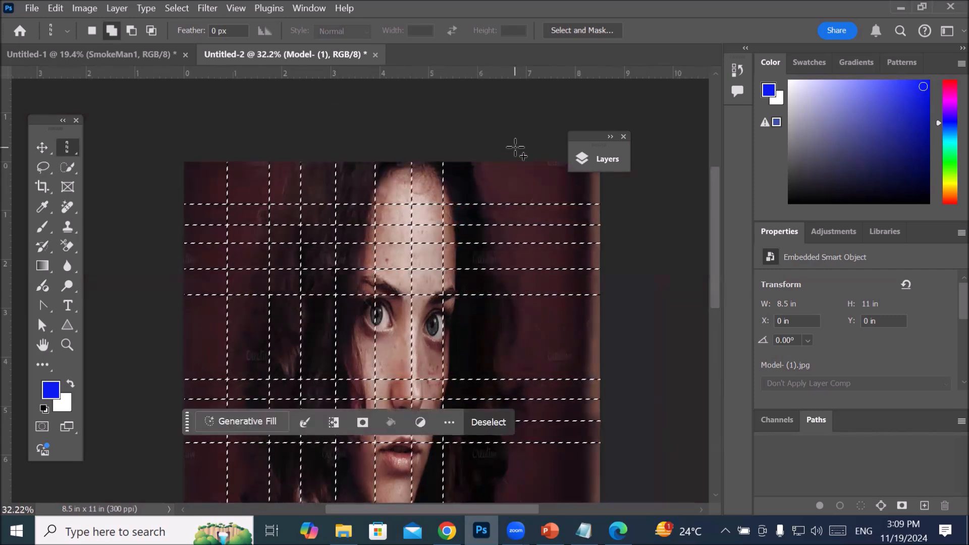
click(542, 152)
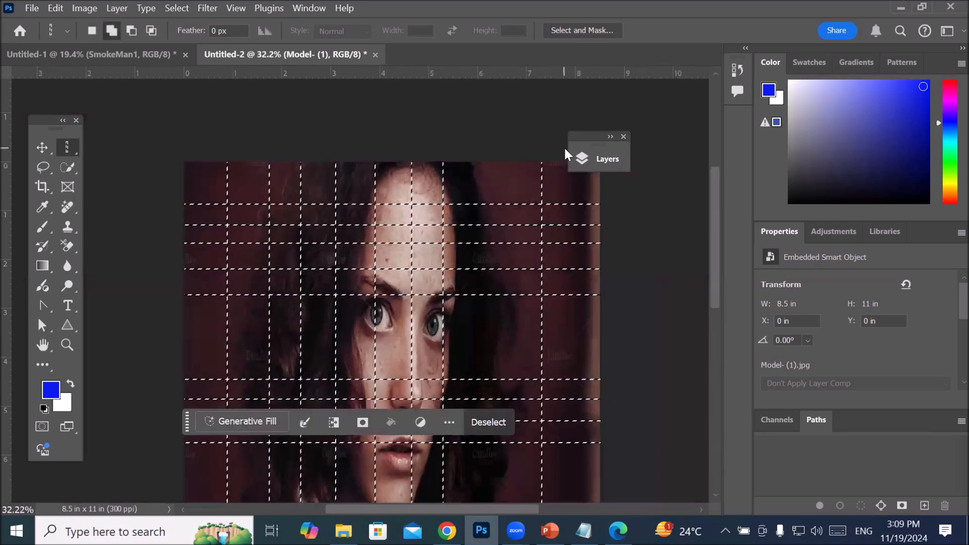
Step: Move the collapsed Layers panel clear of the portrait and add one more single-column selection near the page's right edge
drag(592, 138, 644, 123)
click(577, 137)
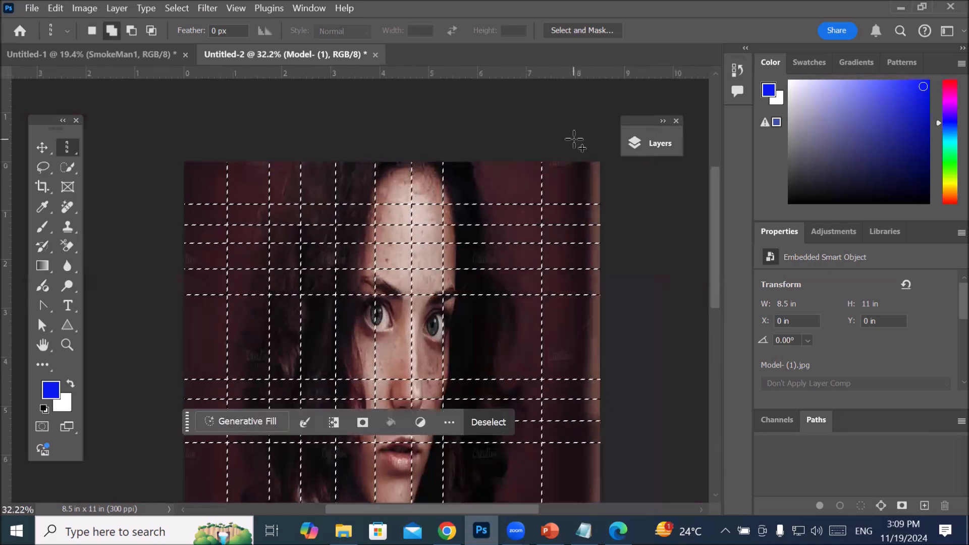
scroll(507, 300, up, 3)
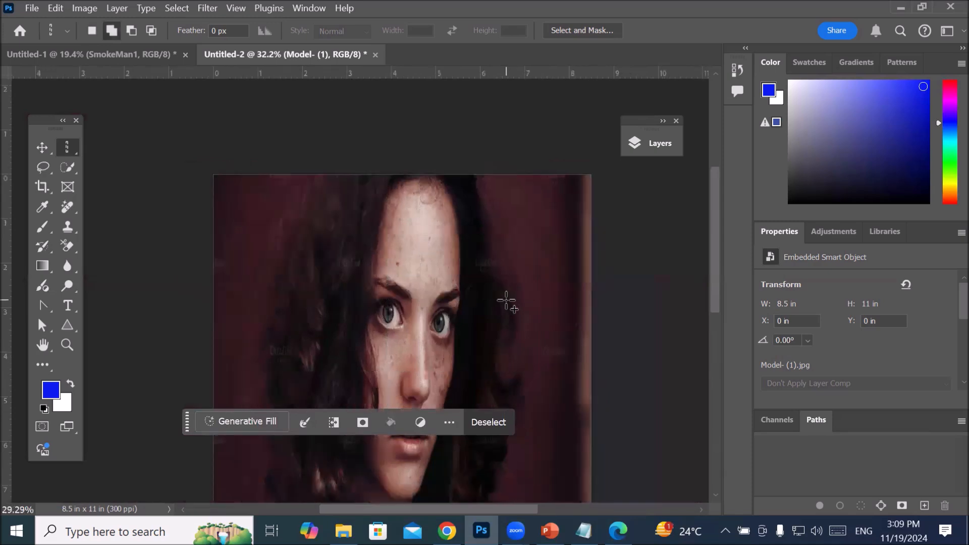
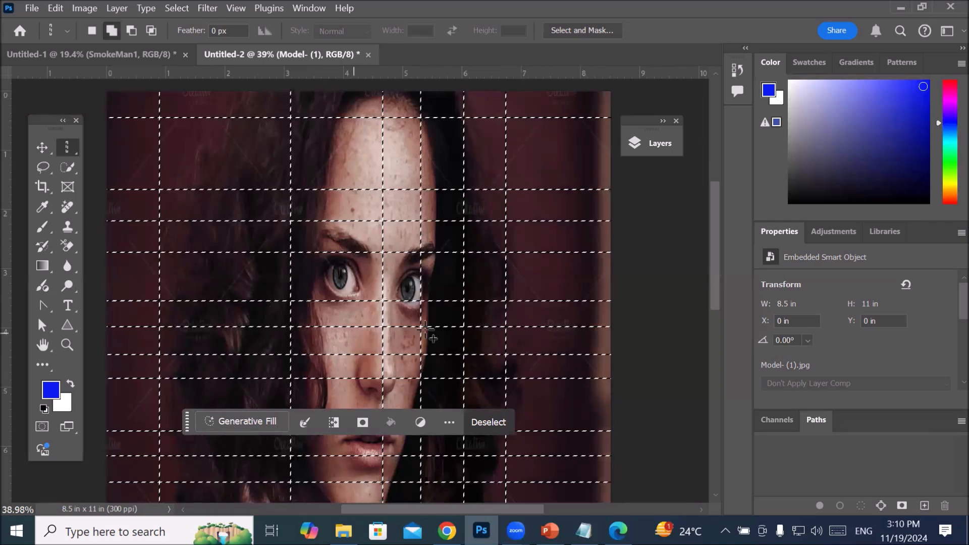
Step: With the Elliptical Marquee tool in subtract mode, remove an elliptical area around both eyes from the grid selection
right_click(68, 143)
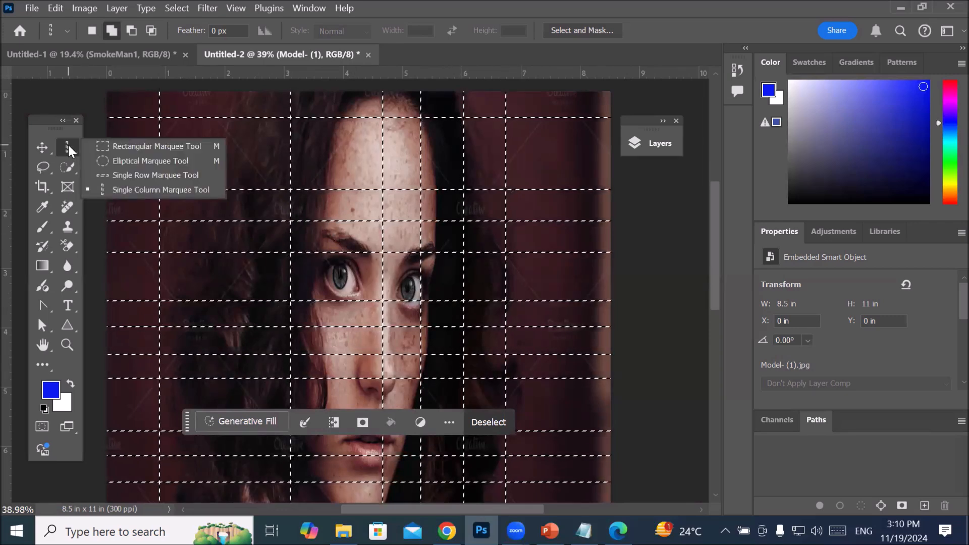
click(143, 162)
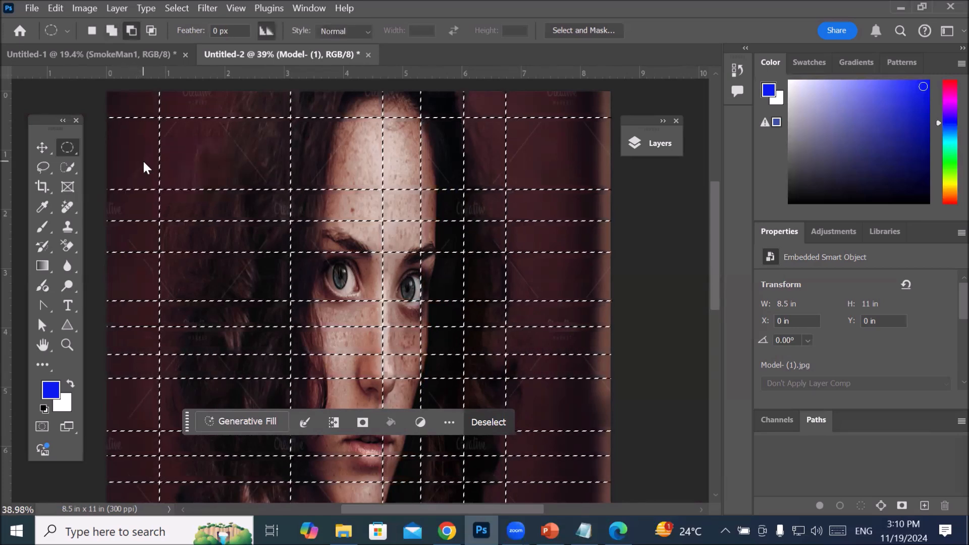
click(92, 30)
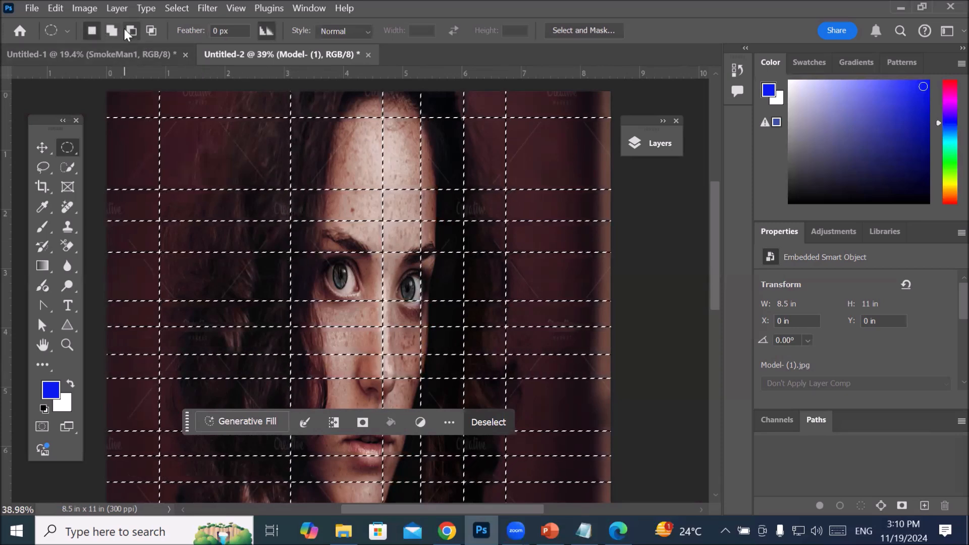
click(112, 30)
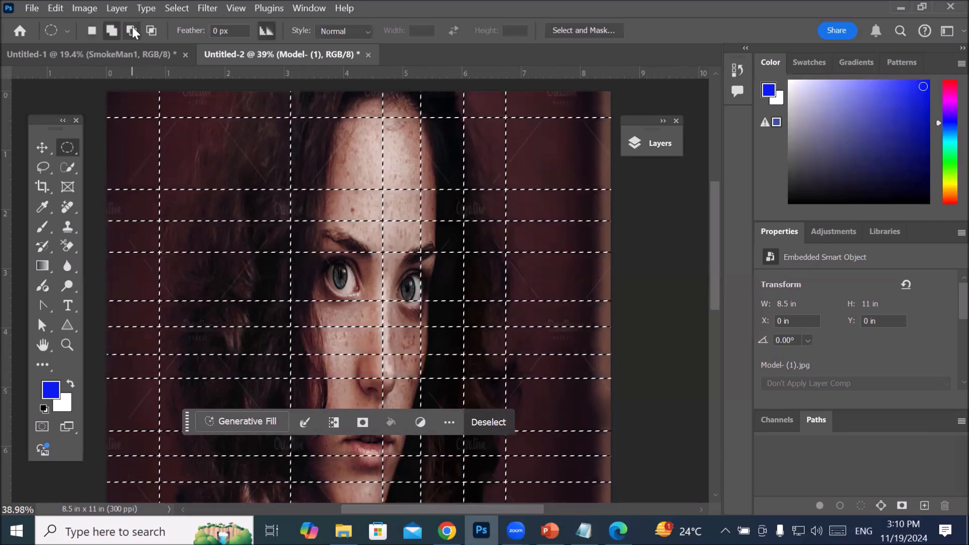
click(132, 28)
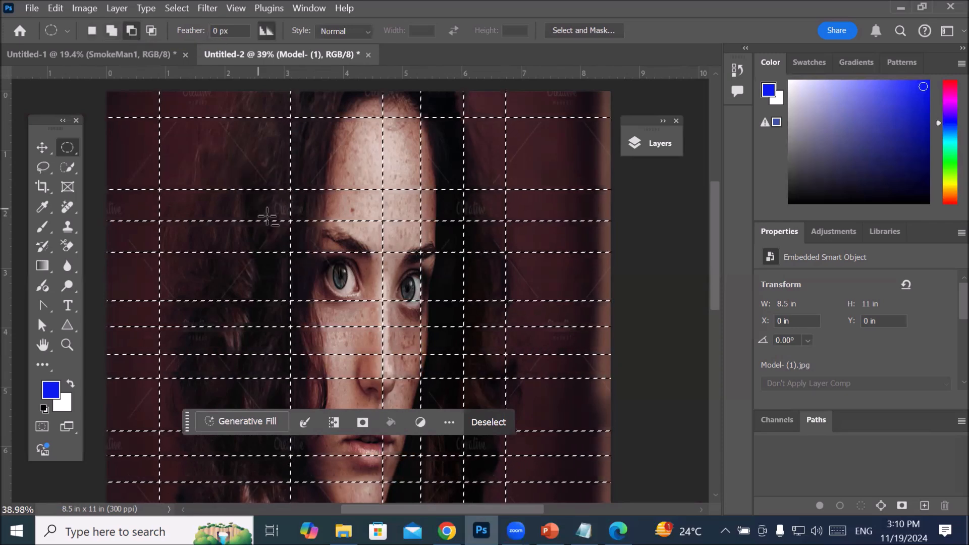
drag(303, 236, 305, 236)
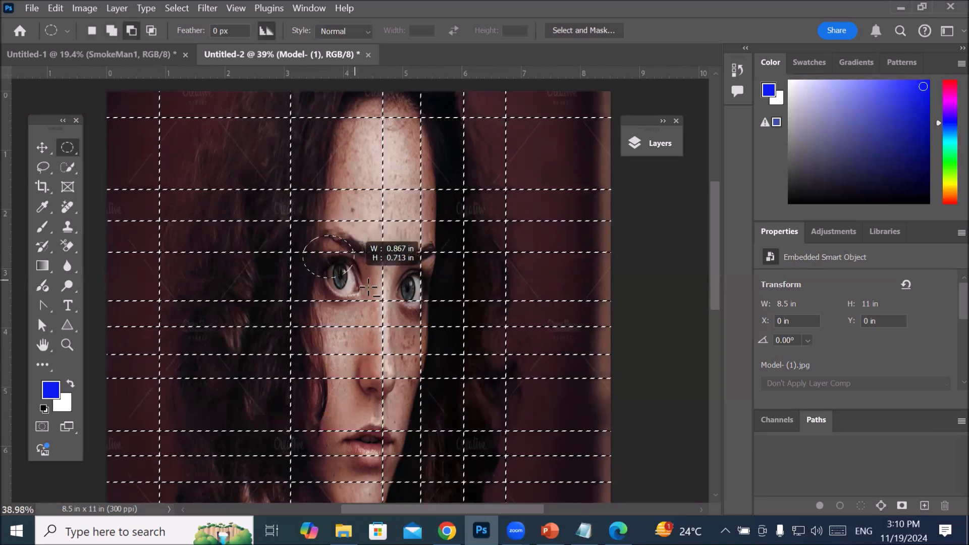
drag(460, 328, 460, 329)
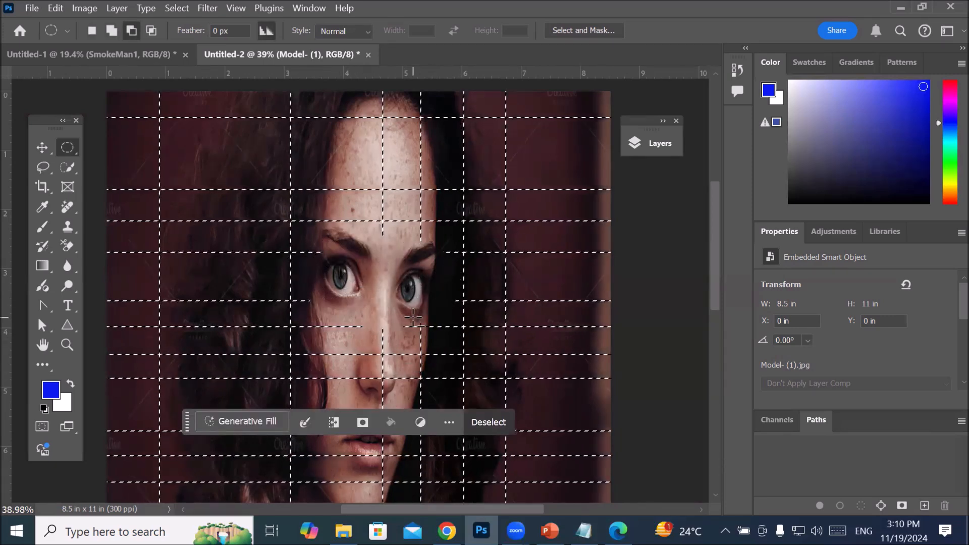
Step: Move the contextual task bar away from the mouth and subtract an ellipse about 1.63 by 1.21 in around the lips from the selection
scroll(414, 363, up, 5)
scroll(414, 322, down, 12)
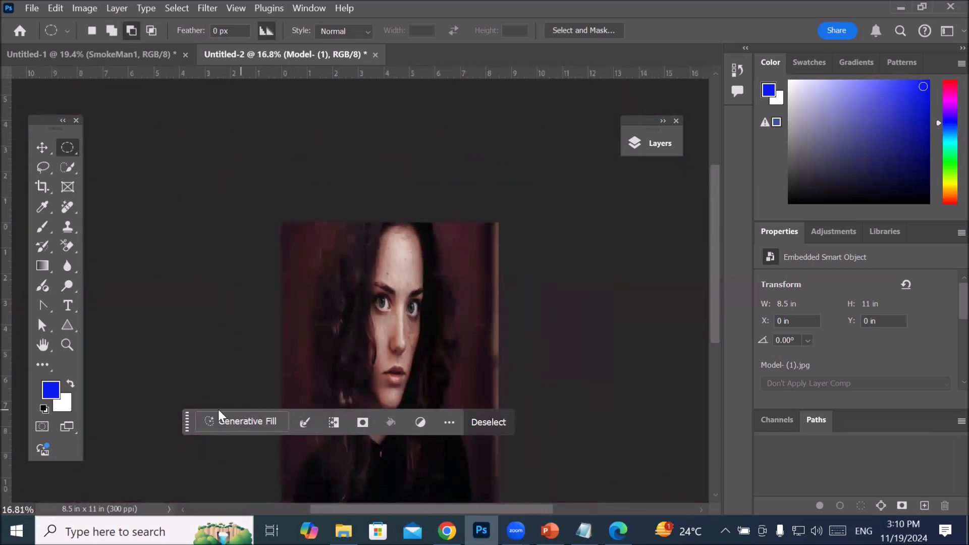
drag(185, 422, 104, 131)
scroll(414, 434, up, 4)
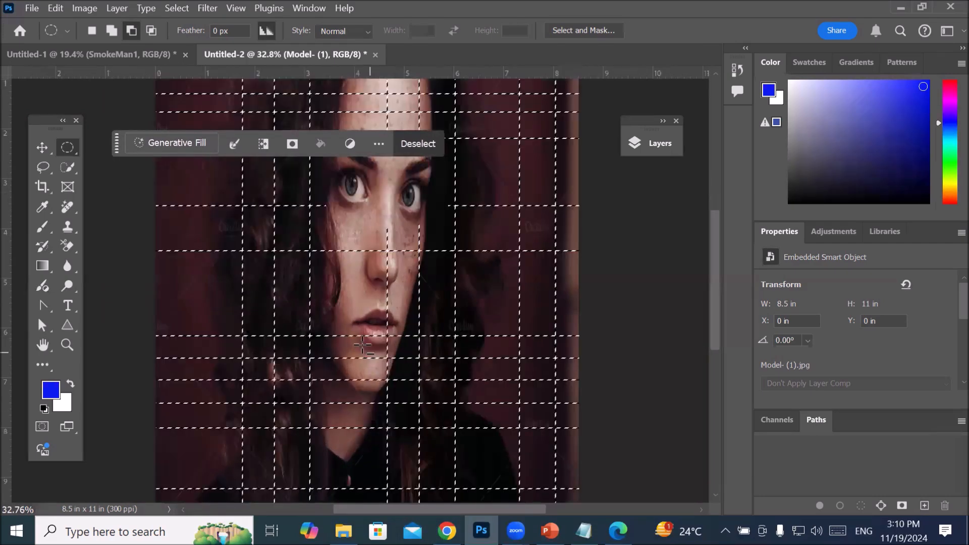
scroll(364, 349, up, 1)
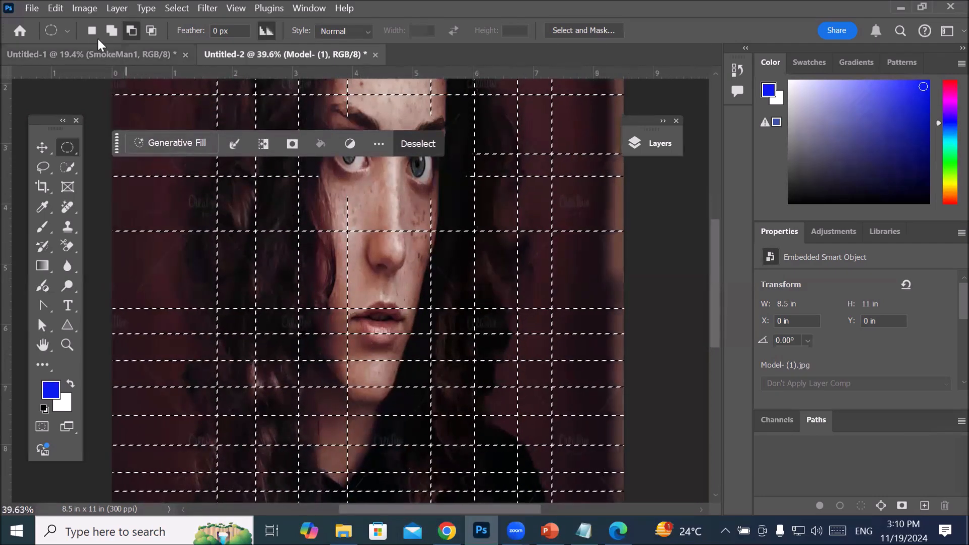
click(91, 32)
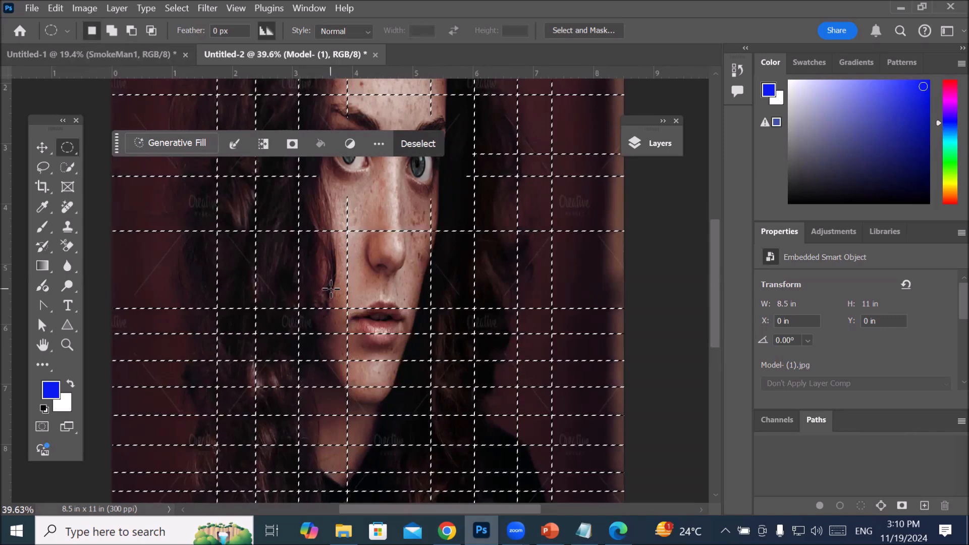
key(alt)
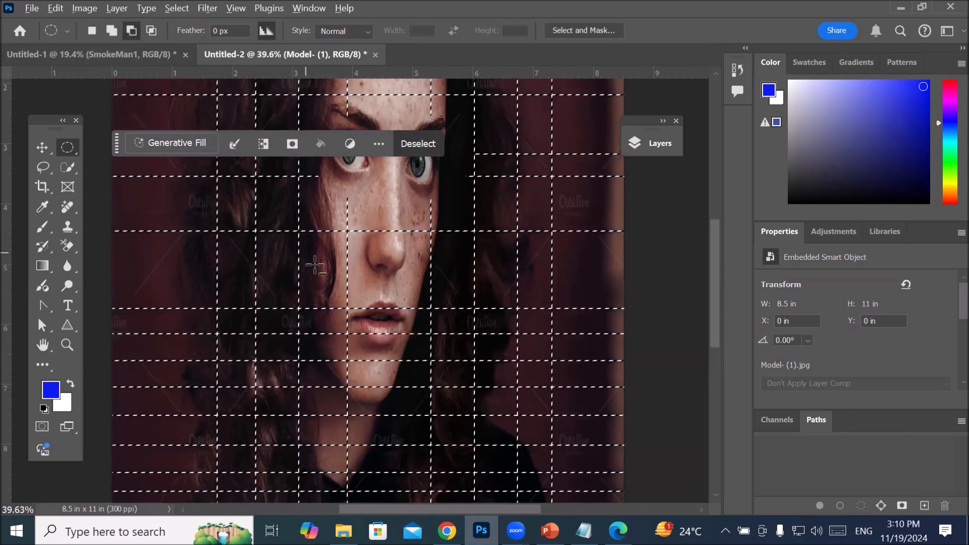
key(shift)
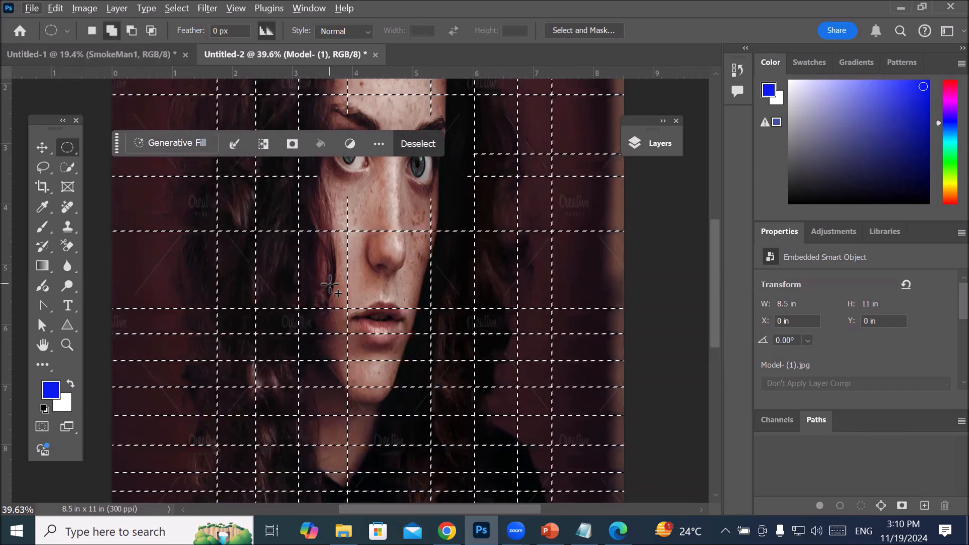
key(alt)
drag(329, 284, 330, 284)
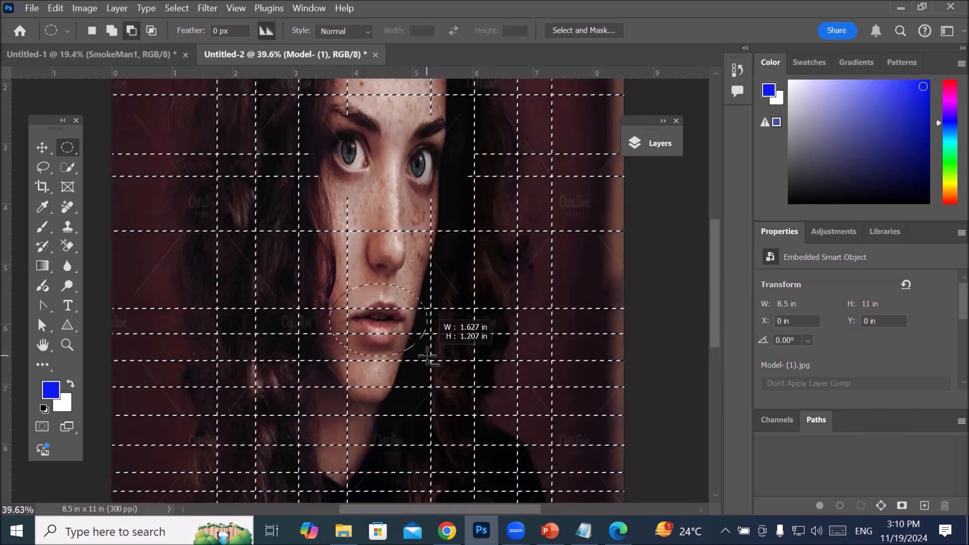
drag(428, 358, 427, 356)
Step: Move the Tools panel closer to the portrait and activate the Brush tool
scroll(426, 354, down, 5)
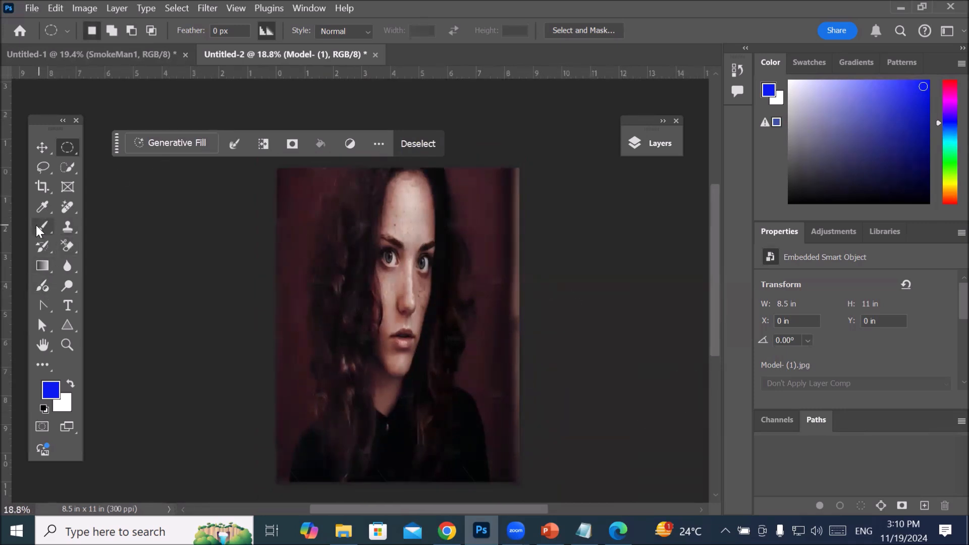
mouse_move(43, 128)
mouse_down()
mouse_move(199, 217)
mouse_move(167, 182)
mouse_up()
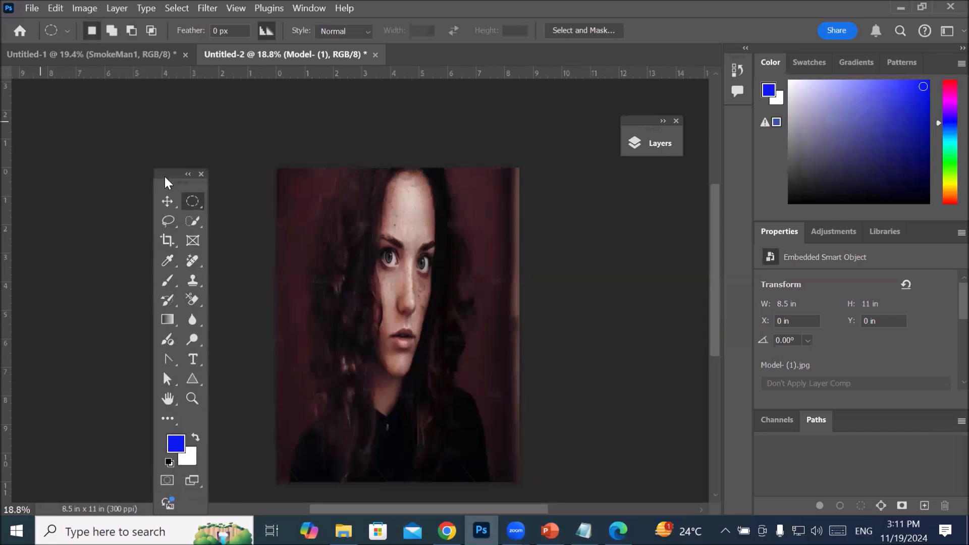
click(167, 281)
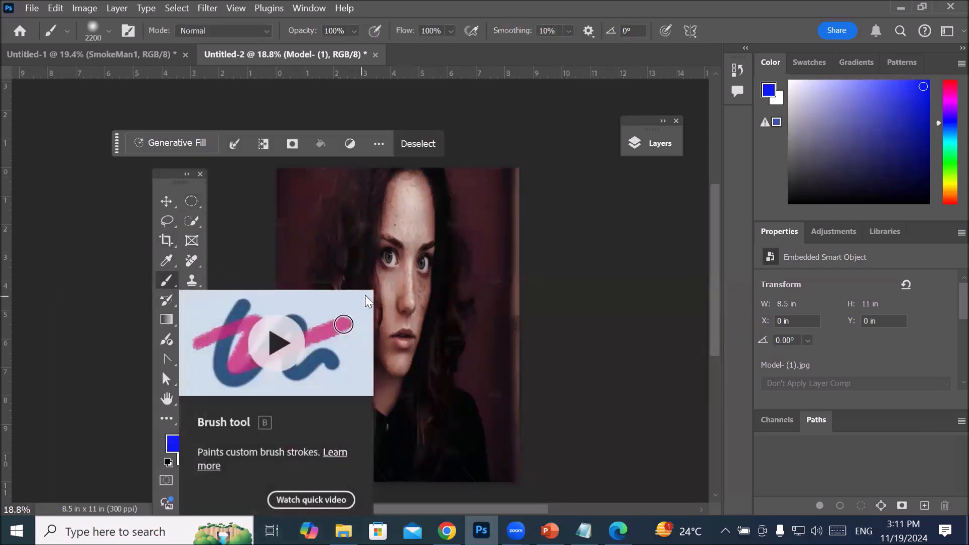
key(ctrl+minus)
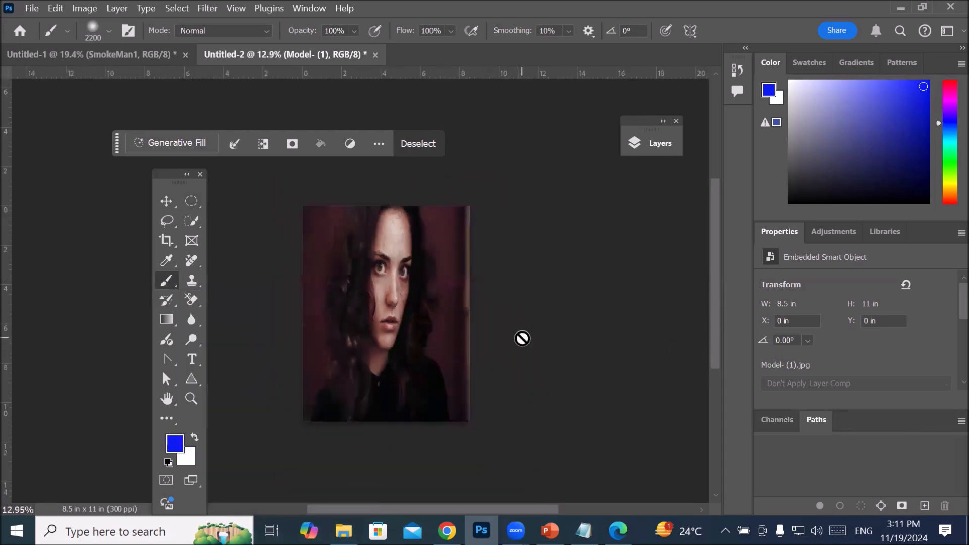
Step: Expand the Layers panel, place it beside the portrait, and rasterize the Model- (1) smart object layer
click(654, 150)
drag(516, 141, 585, 181)
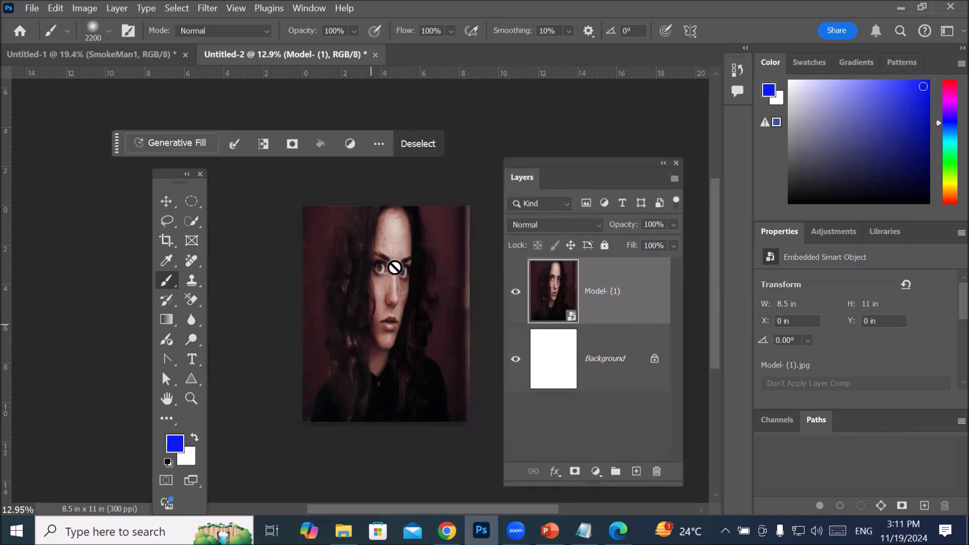
scroll(579, 317, up, 1)
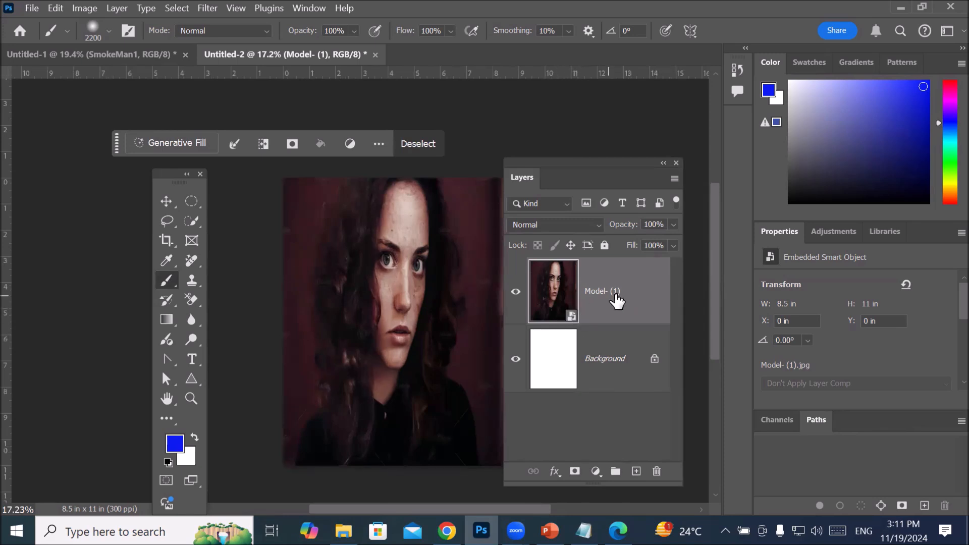
right_click(624, 297)
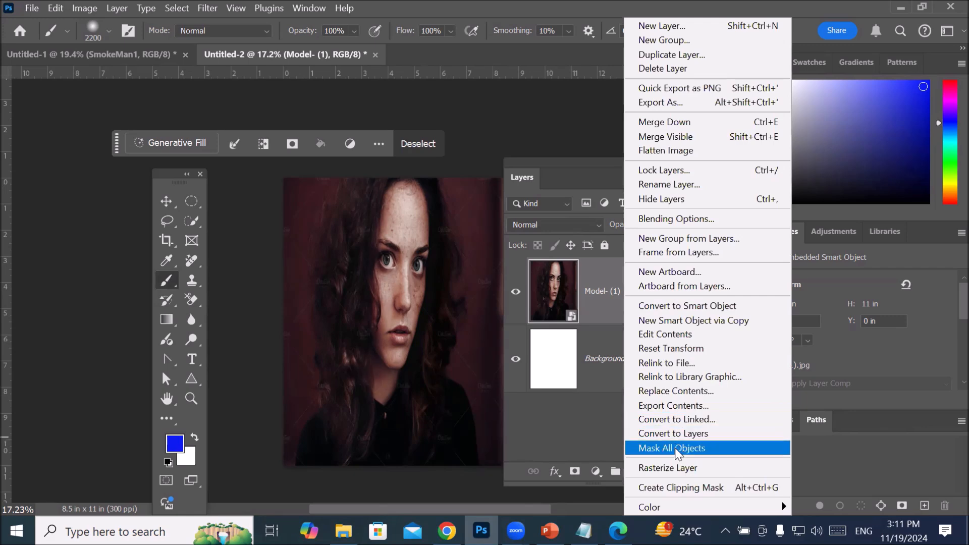
click(677, 468)
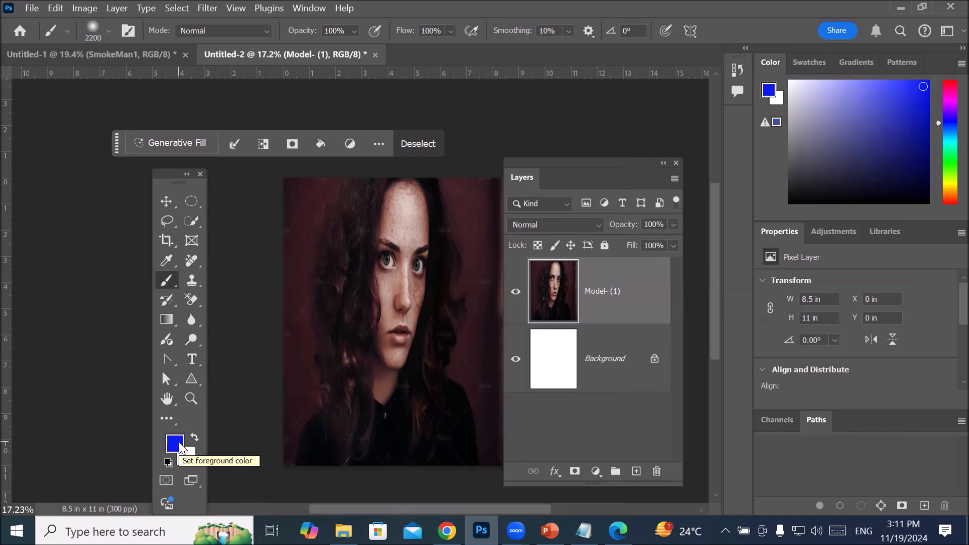
Step: Switch back to the Elliptical Marquee tool and move the Tools panel clear of the portrait
scroll(399, 384, down, 4)
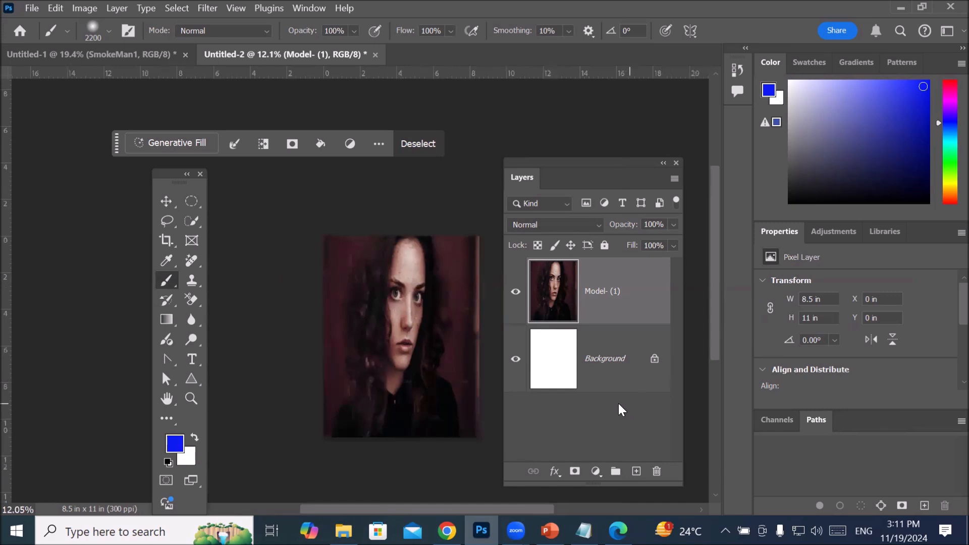
mouse_move(449, 353)
mouse_down()
mouse_move(386, 343)
mouse_move(398, 341)
mouse_up()
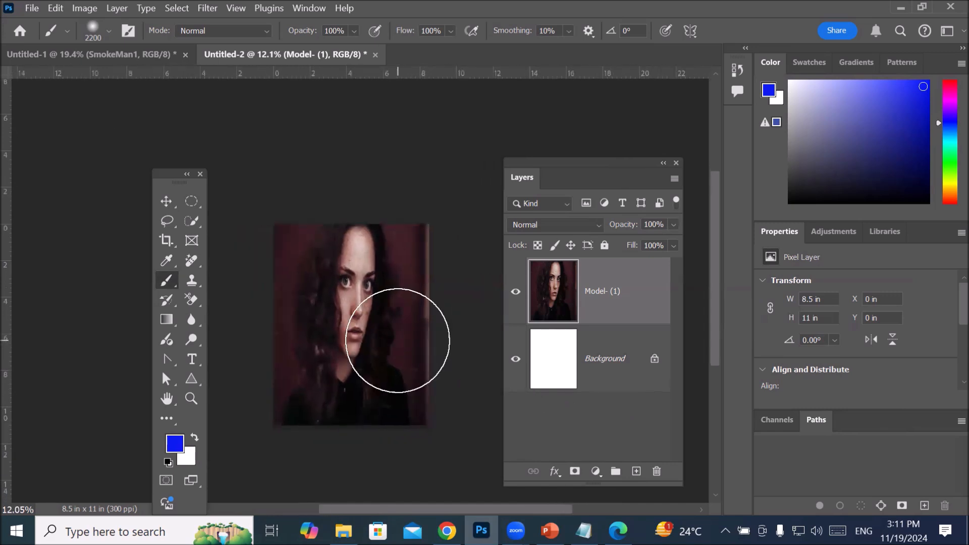
click(192, 201)
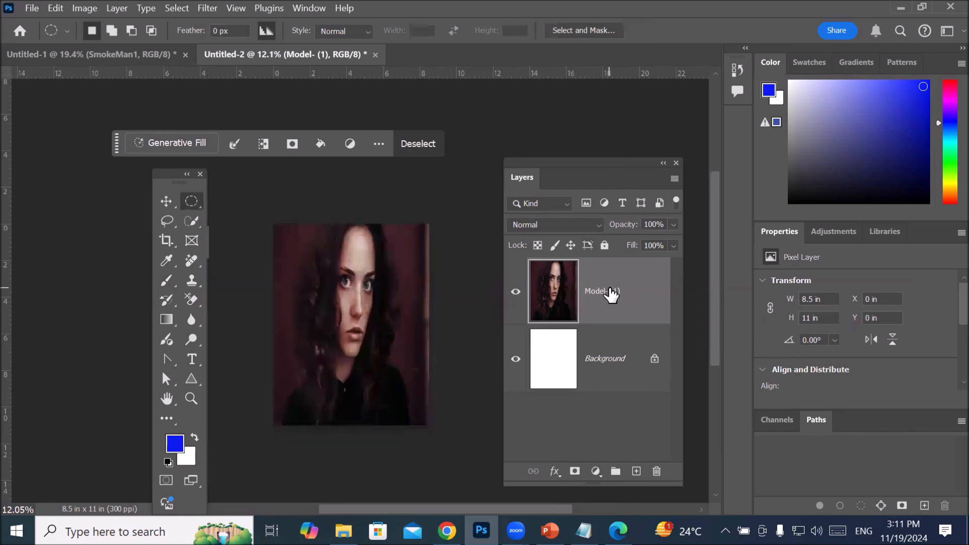
scroll(389, 262, up, 5)
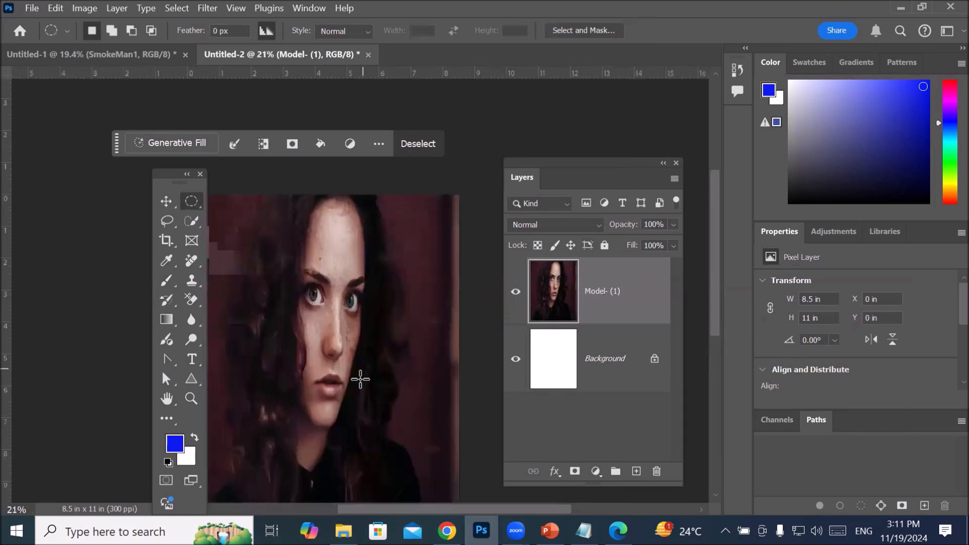
drag(175, 184, 102, 181)
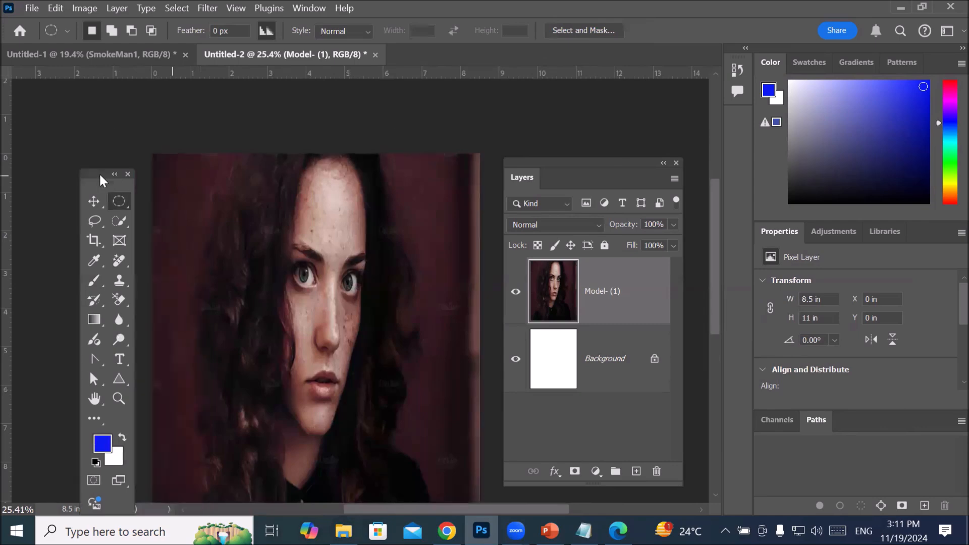
scroll(389, 404, down, 2)
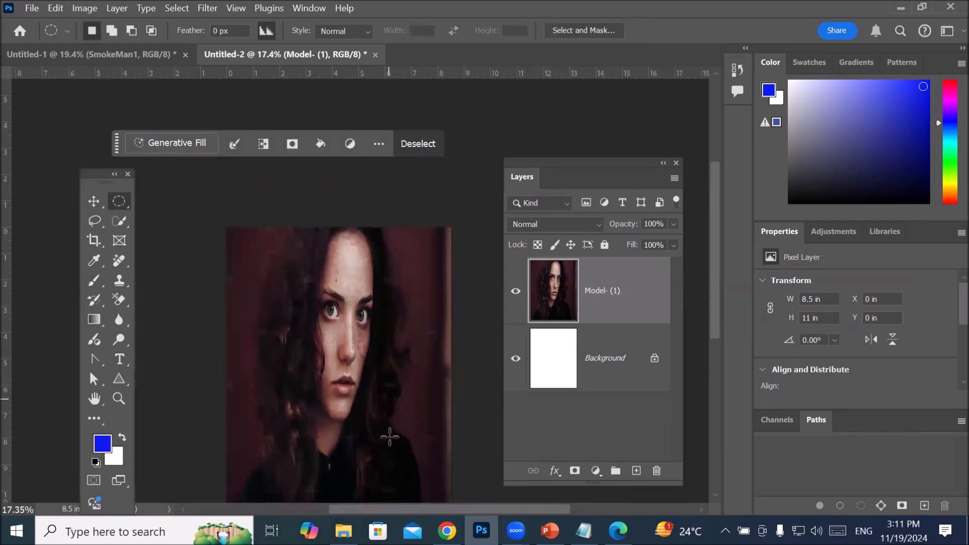
drag(378, 457, 374, 385)
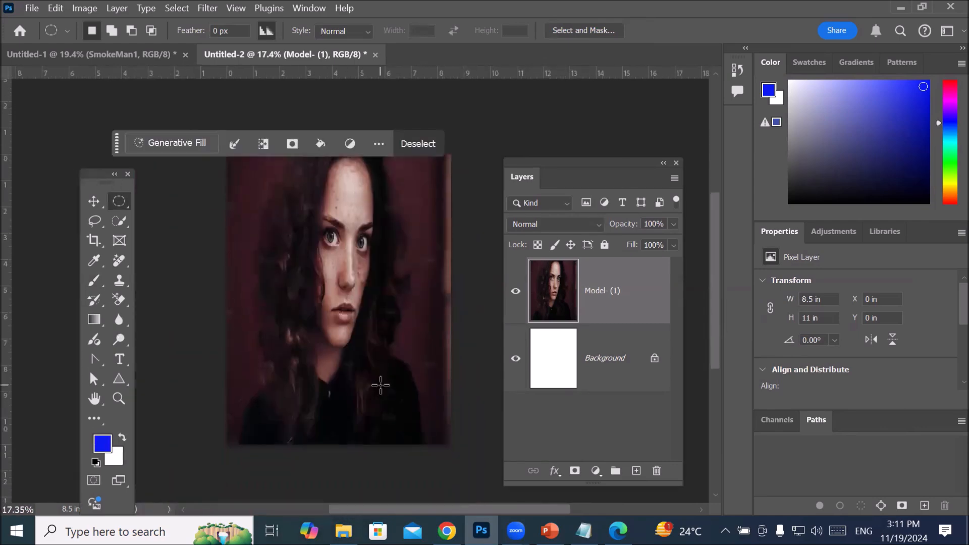
Step: Move the contextual task bar off the portrait and hide it
drag(117, 149, 58, 110)
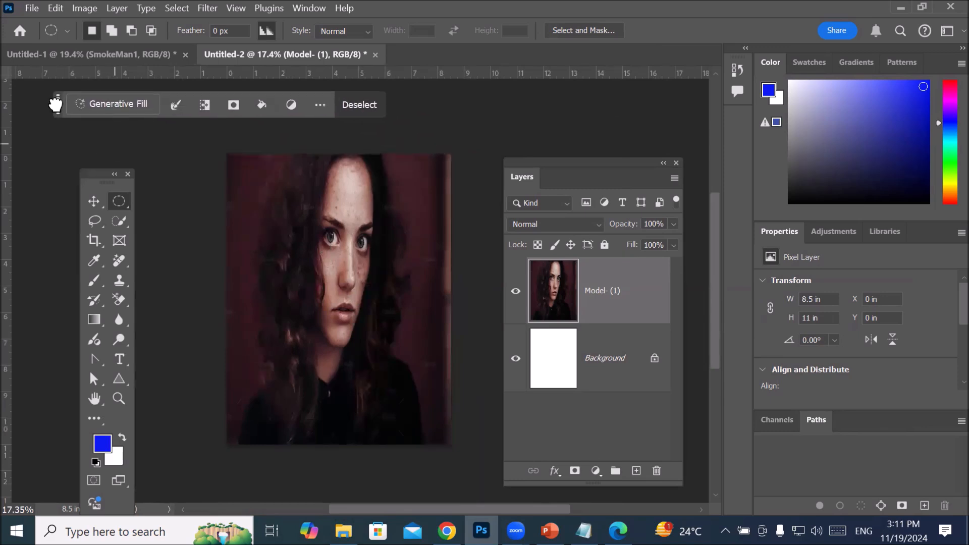
click(321, 104)
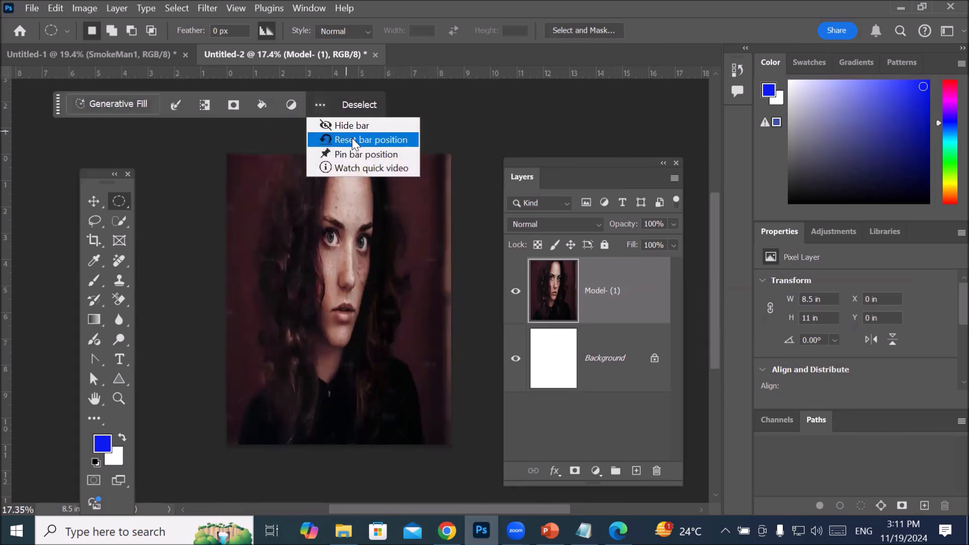
click(365, 129)
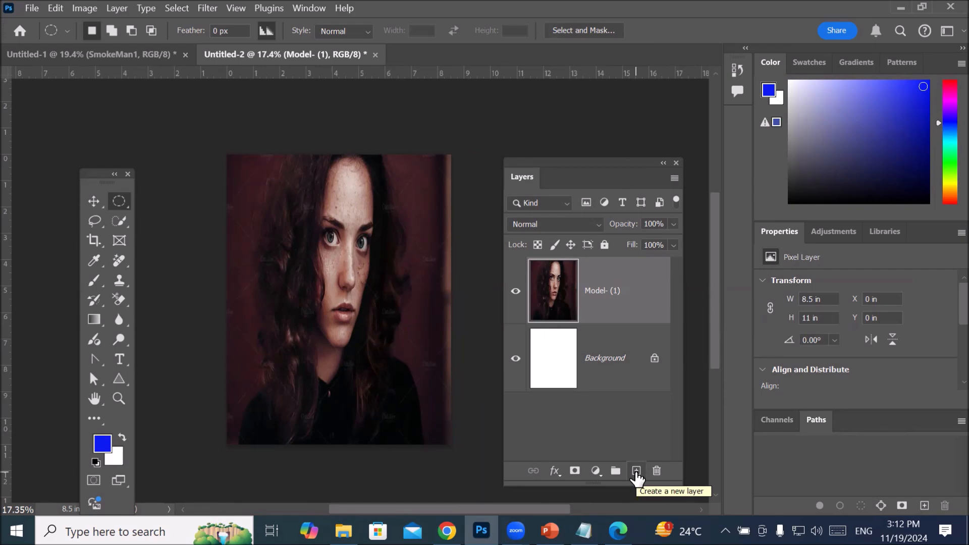
Step: Add a new empty layer above the Model- (1) layer and activate the Single Row Marquee tool
click(636, 471)
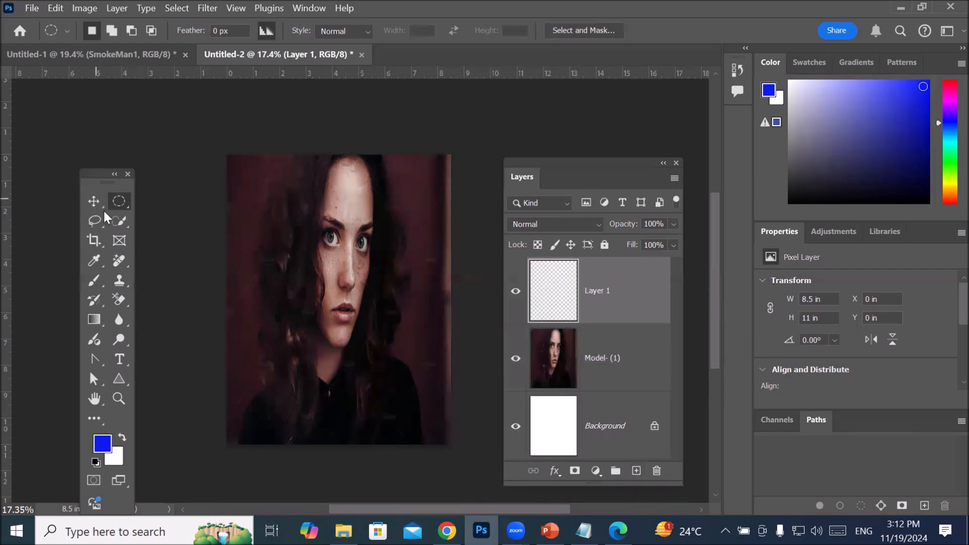
right_click(121, 200)
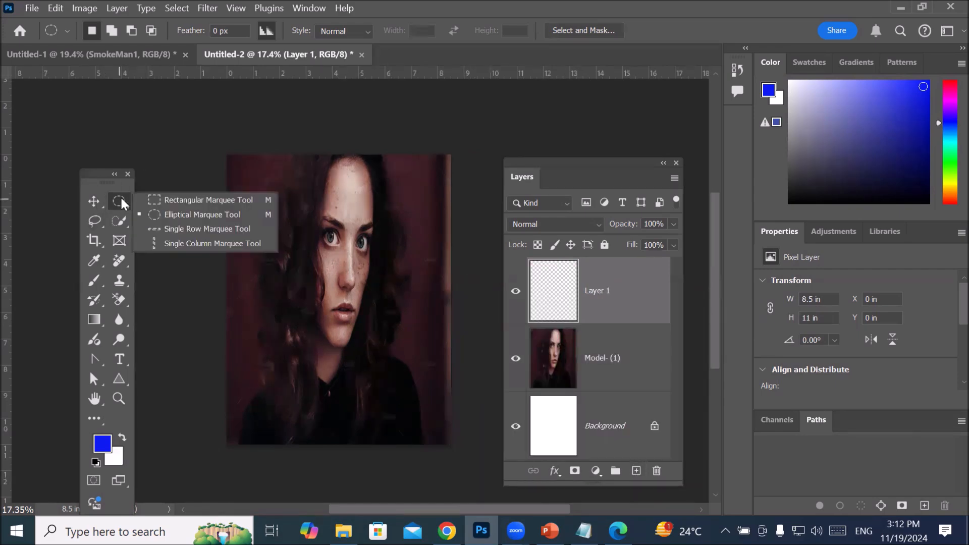
click(172, 229)
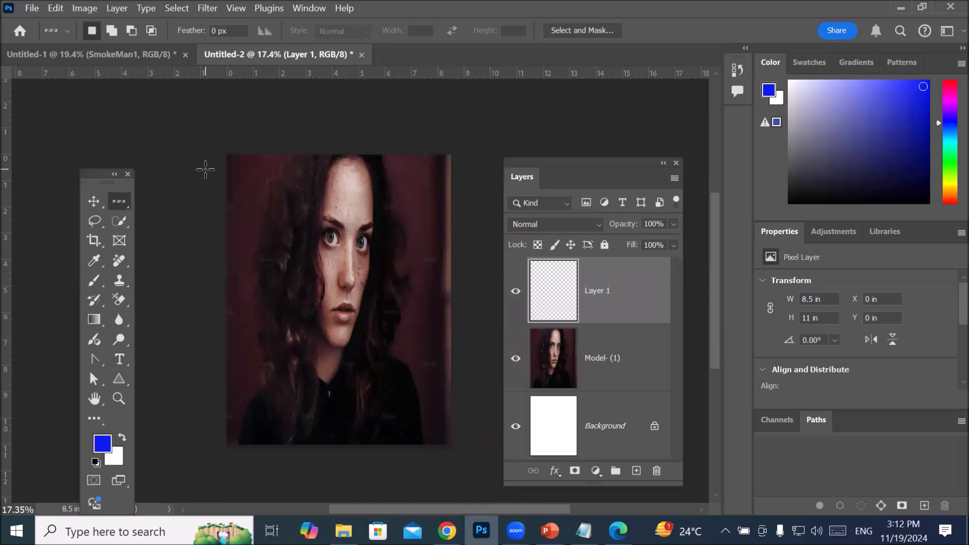
Step: Try to stack horizontal single-pixel row selections from the top to the bottom of the portrait
key(shift)
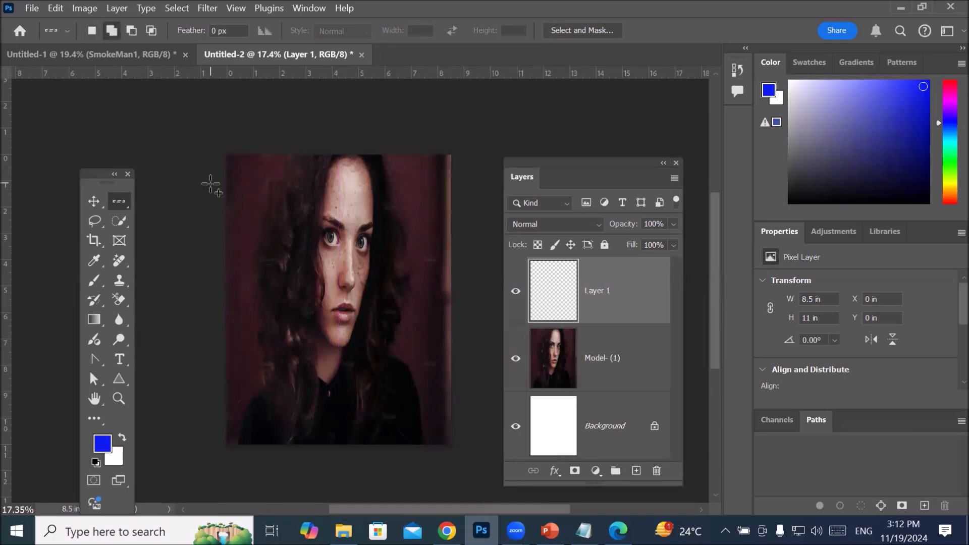
shift+click(213, 206)
shift+click(215, 225)
shift+click(214, 244)
shift+click(215, 259)
shift+click(216, 274)
shift+click(217, 289)
shift+click(217, 304)
shift+click(218, 317)
shift+click(219, 332)
shift+click(219, 345)
shift+click(218, 360)
shift+click(214, 377)
shift+click(214, 391)
shift+click(214, 407)
shift+click(213, 422)
shift+click(219, 438)
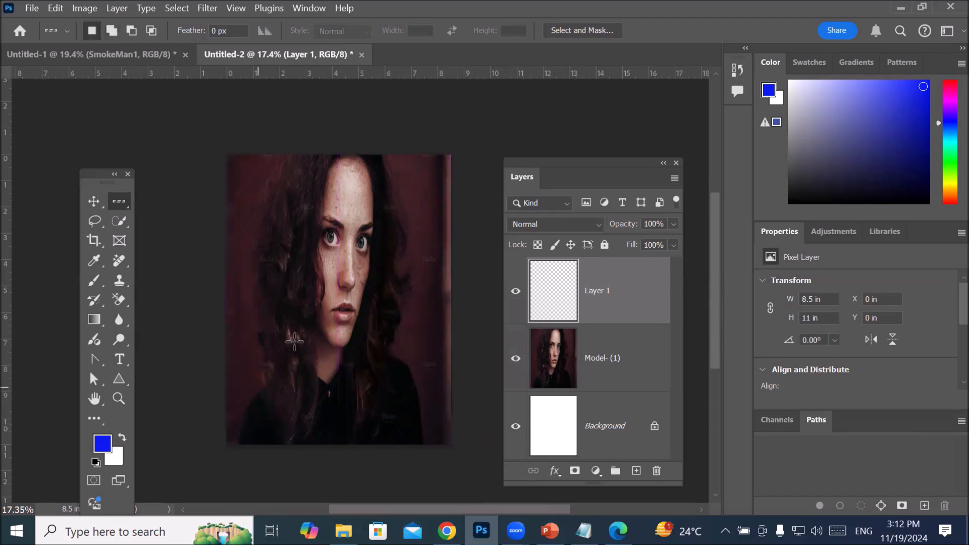
scroll(297, 339, up, 2)
scroll(296, 339, down, 3)
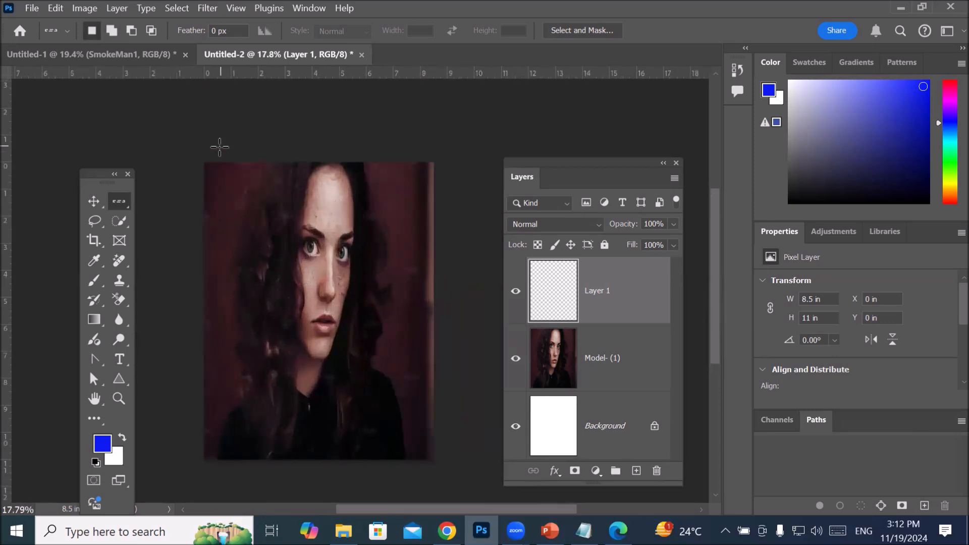
Step: Select three separate single-pixel rows across the forehead and eyebrows with the Single Row Marquee tool
click(190, 184)
shift+click(197, 210)
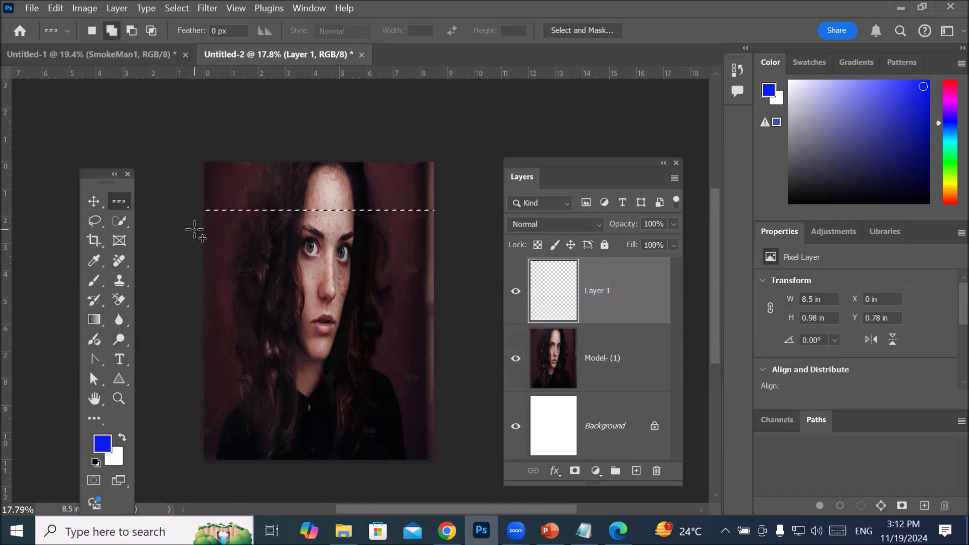
shift+click(192, 234)
Step: Examine the single-pixel row selections on the portrait at different magnifications
scroll(268, 228, up, 3)
scroll(270, 229, down, 3)
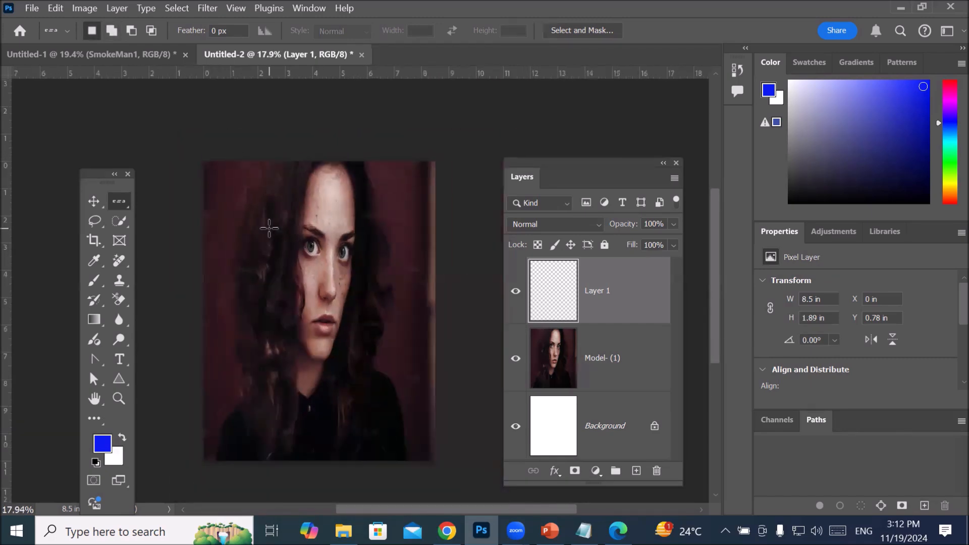
scroll(269, 228, up, 2)
scroll(270, 228, down, 2)
scroll(270, 228, up, 1)
scroll(270, 228, down, 1)
scroll(272, 227, up, 4)
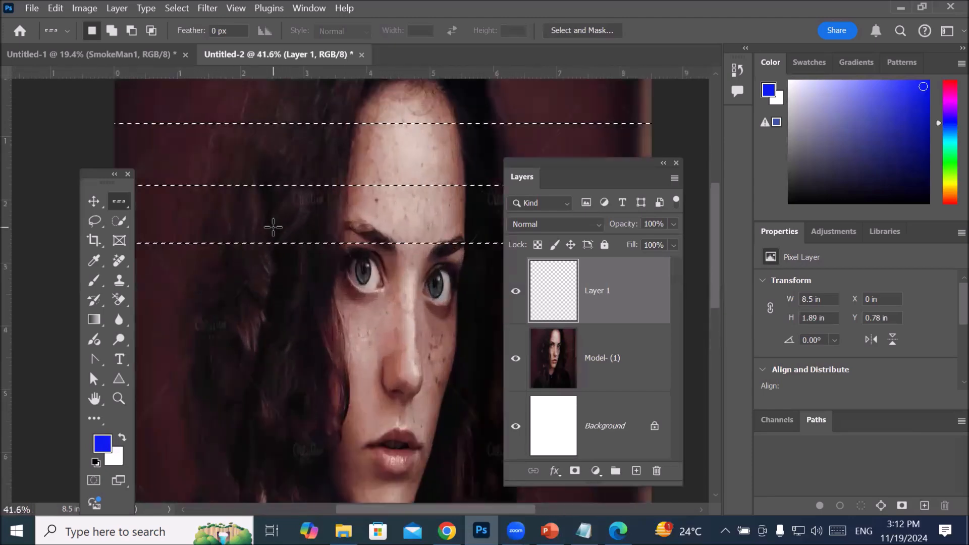
scroll(273, 227, down, 2)
scroll(275, 225, up, 4)
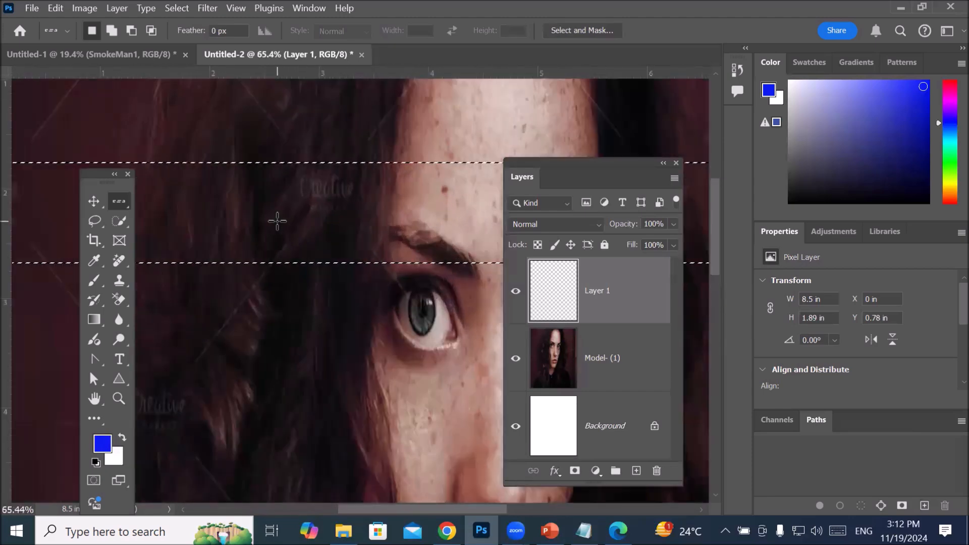
scroll(277, 222, up, 4)
scroll(278, 221, down, 2)
scroll(278, 221, up, 2)
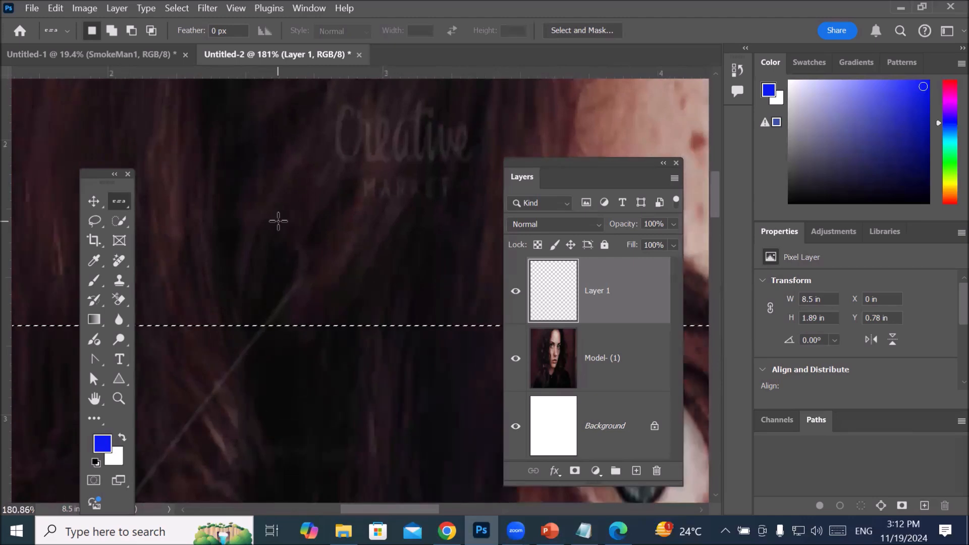
scroll(278, 221, down, 5)
scroll(278, 220, down, 1)
scroll(278, 220, up, 1)
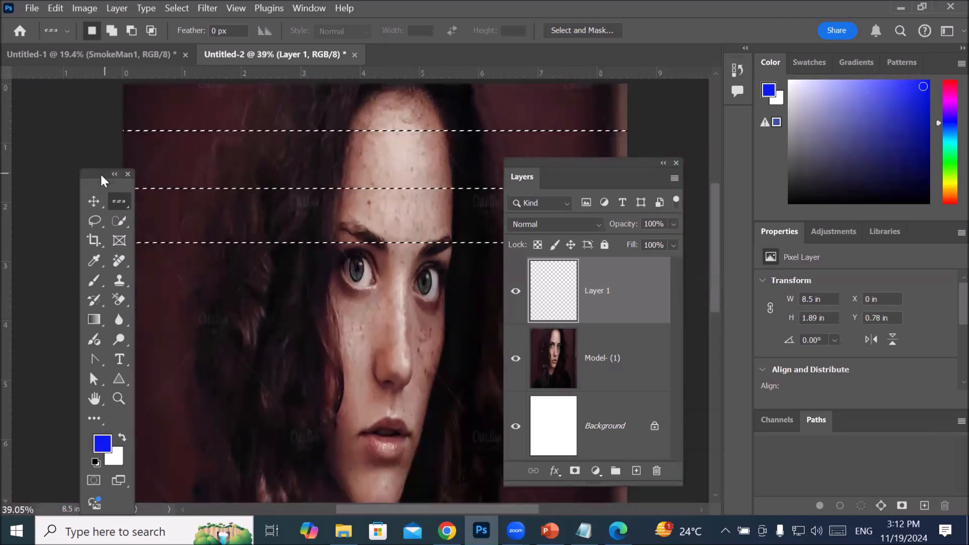
Step: Move the Tools panel clear of the portrait and add single-pixel rows to the selection from the eyes down past the mouth
drag(108, 179, 37, 136)
click(100, 292)
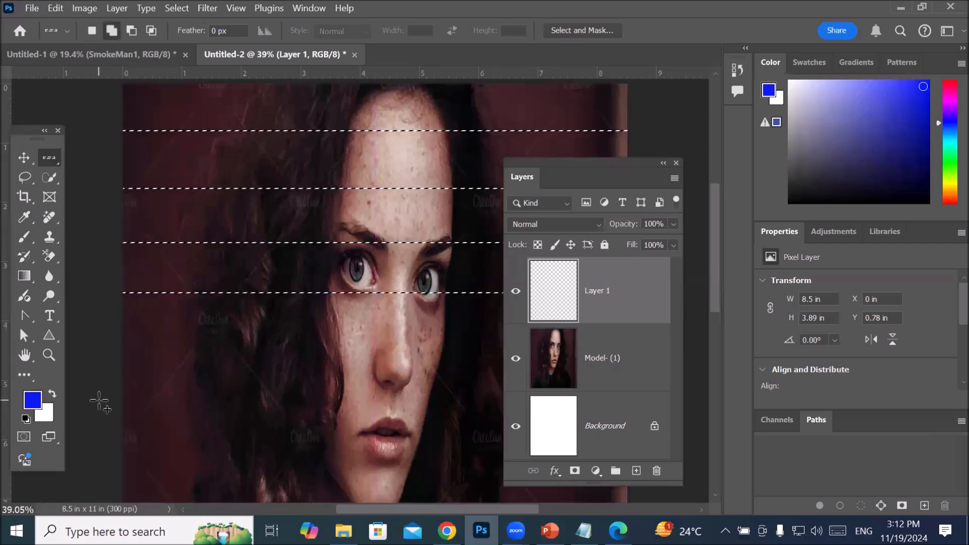
click(99, 402)
click(103, 443)
click(103, 481)
Step: Add further single-pixel rows to the selection across the neck and clothing, down to near the portrait's lower edge
scroll(200, 360, down, 4)
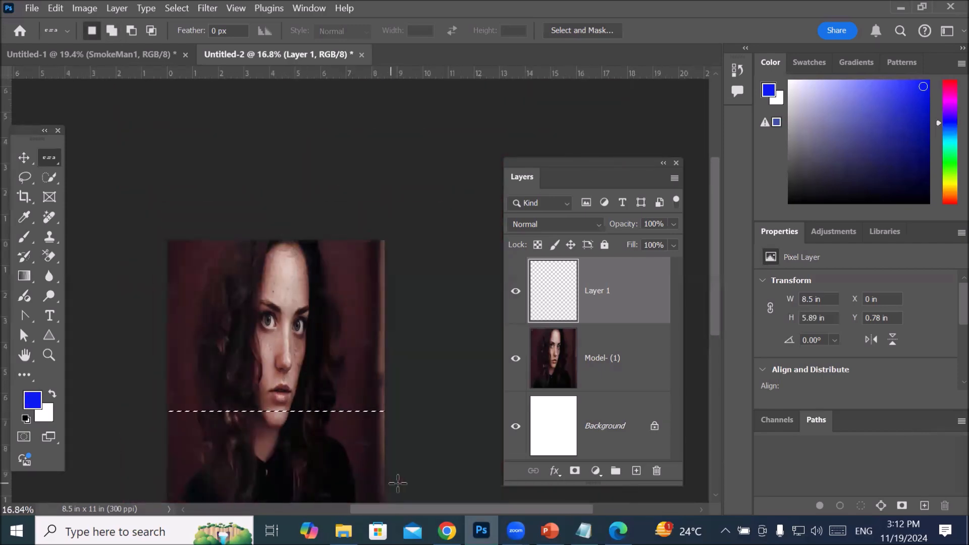
drag(358, 368, 370, 191)
scroll(141, 282, up, 3)
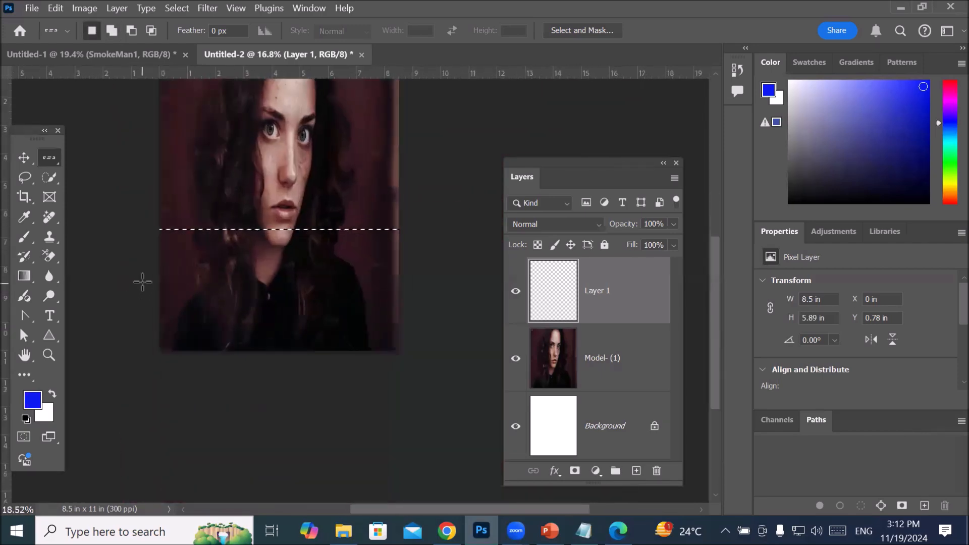
shift+click(97, 253)
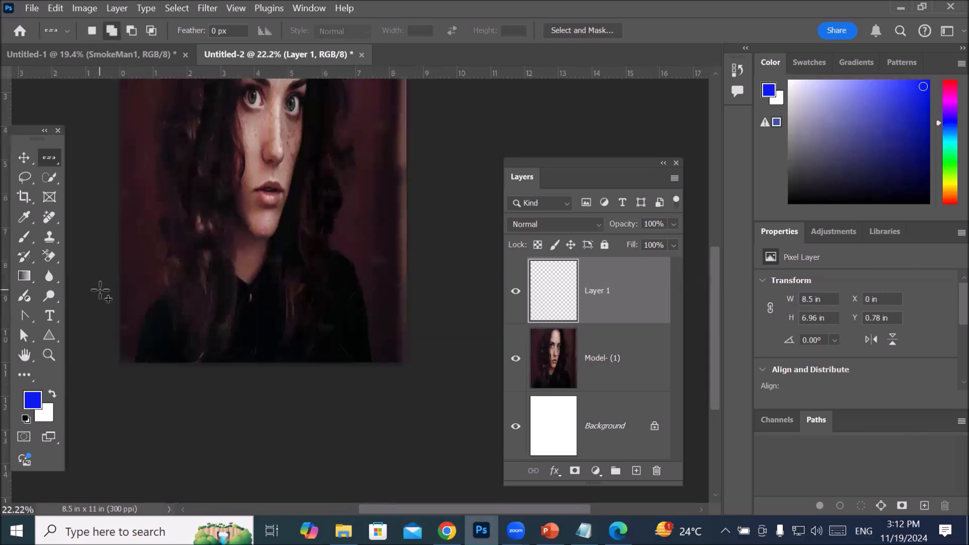
shift+click(99, 313)
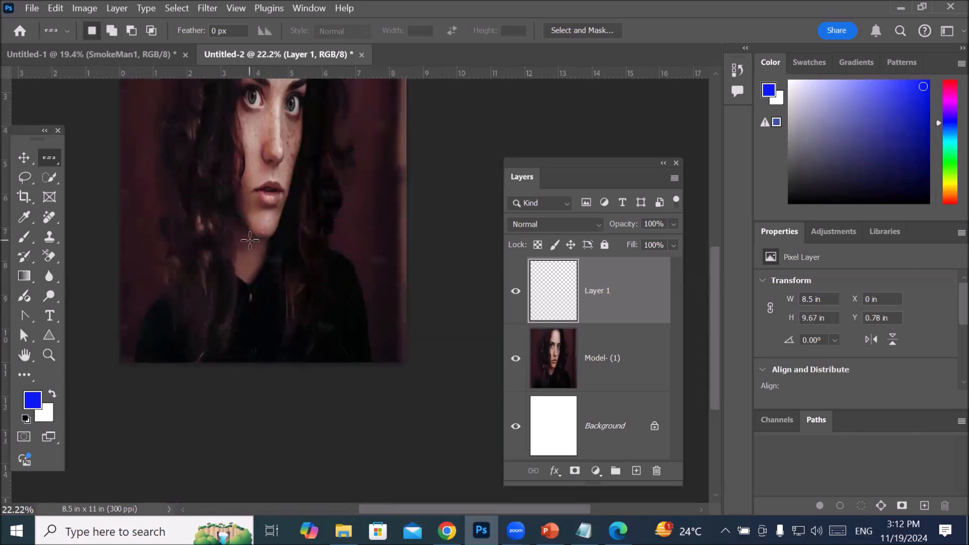
Step: Add single-pixel columns across the portrait's full width with the Single Column Marquee tool, forming a selection grid with the rows
drag(257, 228, 291, 385)
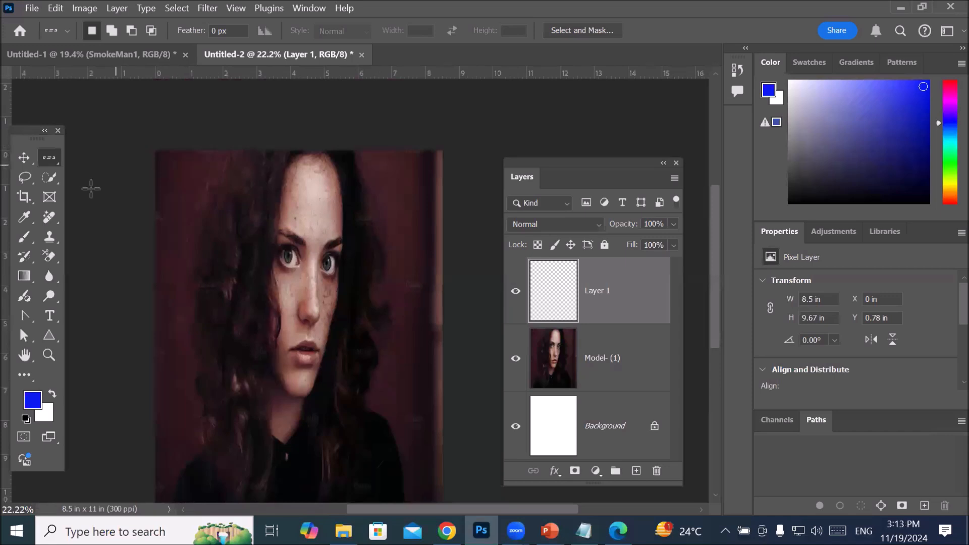
right_click(59, 154)
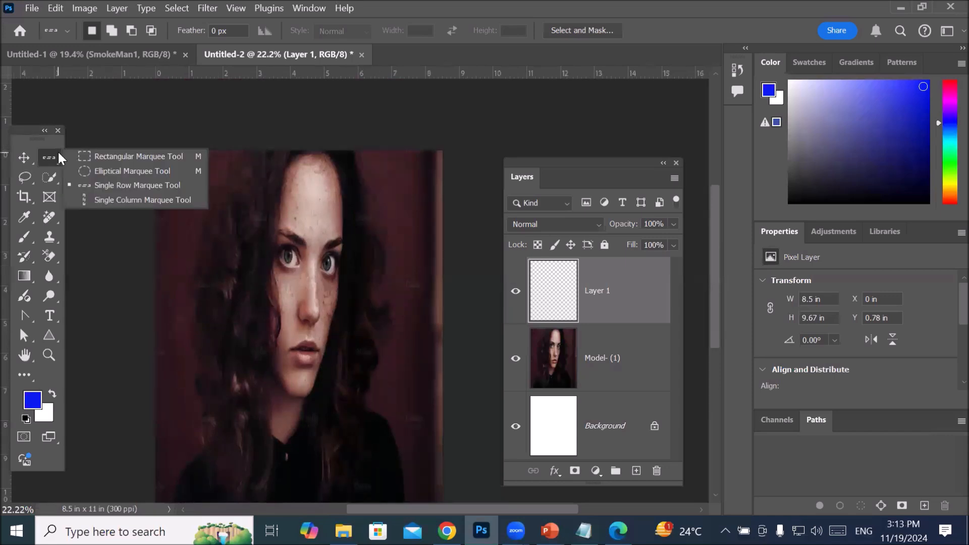
click(121, 202)
drag(187, 133, 281, 137)
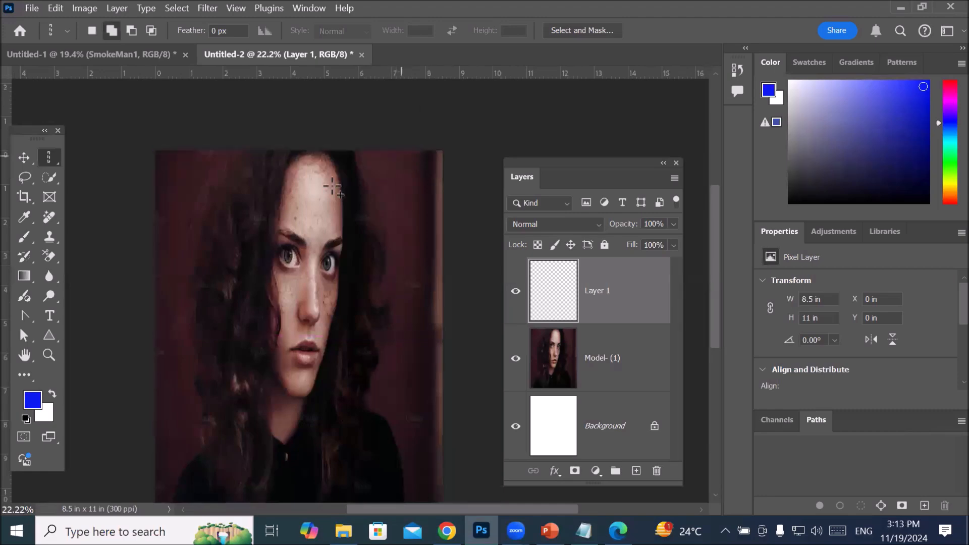
Step: Subtract an elliptical area around both eyes from the grid selection with the Elliptical Marquee tool
scroll(294, 194, up, 3)
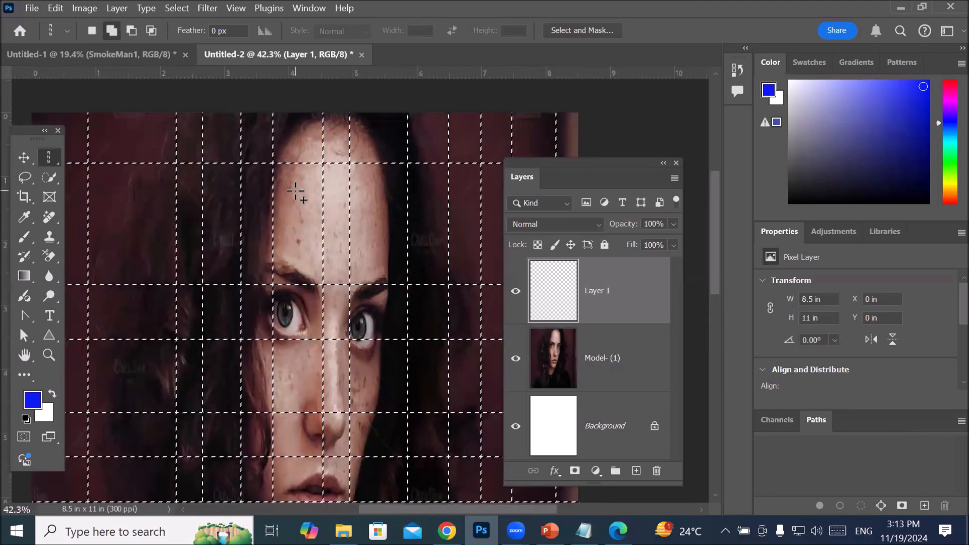
right_click(48, 160)
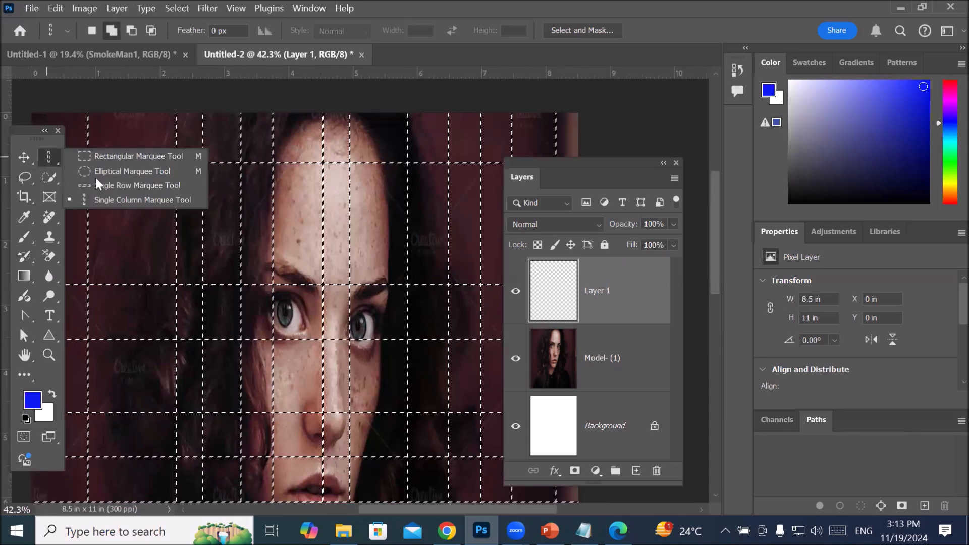
click(134, 175)
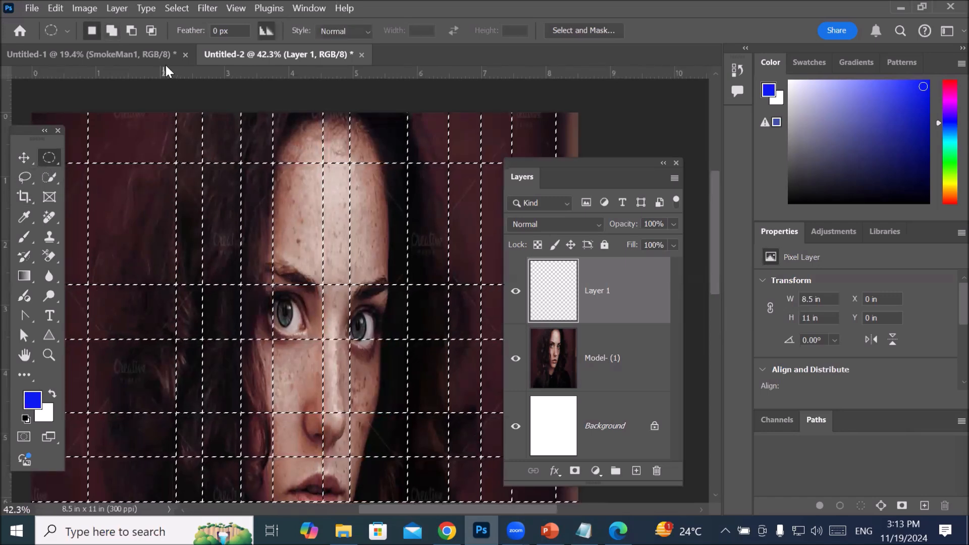
click(130, 31)
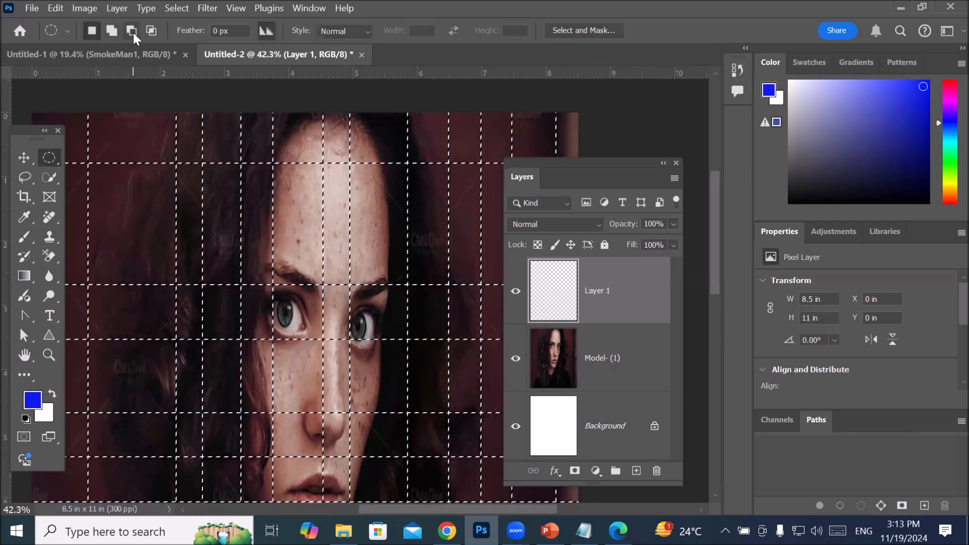
drag(238, 243, 404, 381)
Step: Paint blue through the grid selection on Layer 1 with the Brush tool
scroll(404, 381, down, 5)
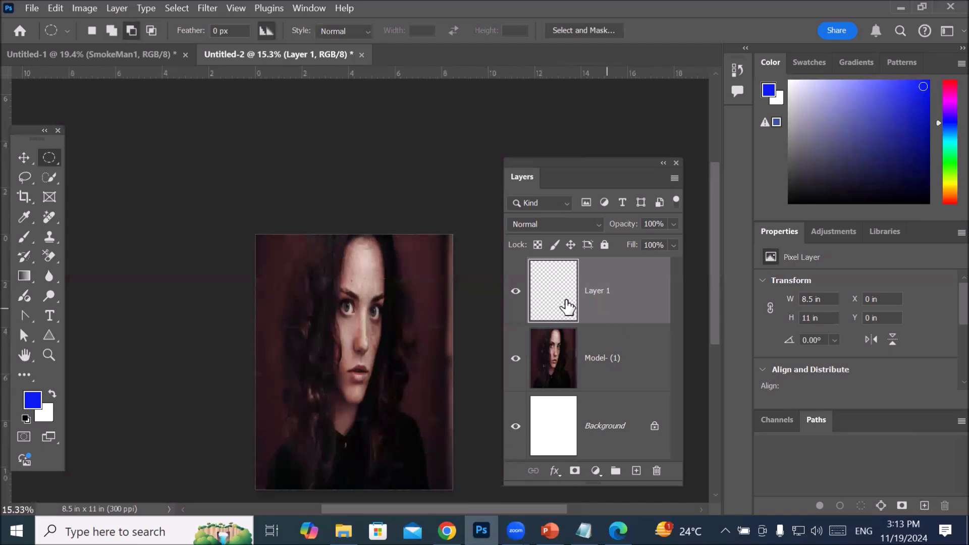
click(24, 237)
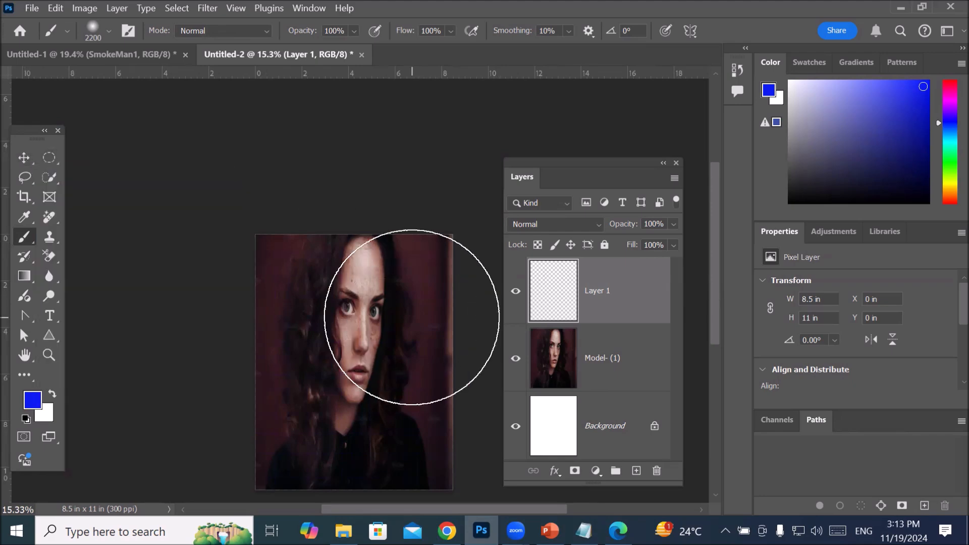
Step: Examine the painted blue grid lines at pixel level and the excluded area around the eyes
scroll(415, 318, up, 3)
scroll(459, 349, up, 6)
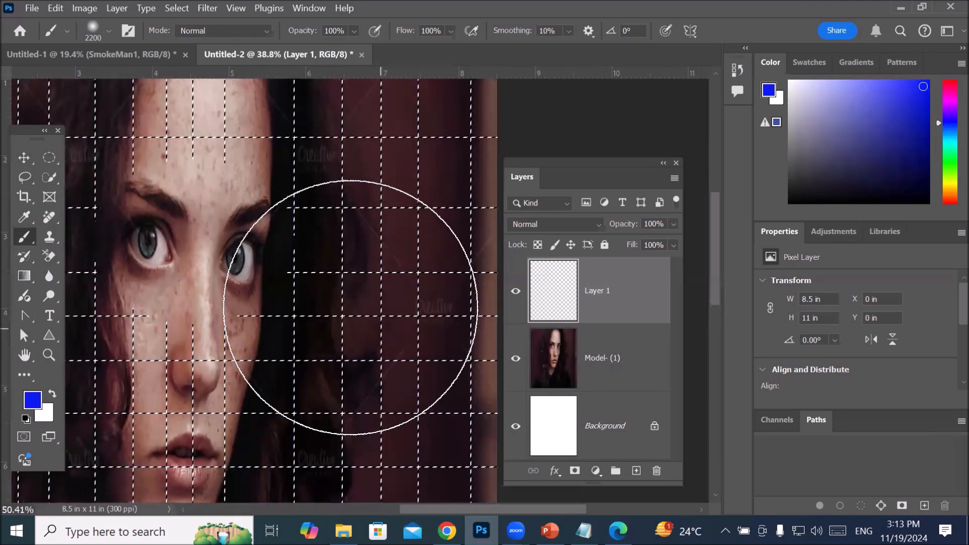
scroll(313, 281, up, 12)
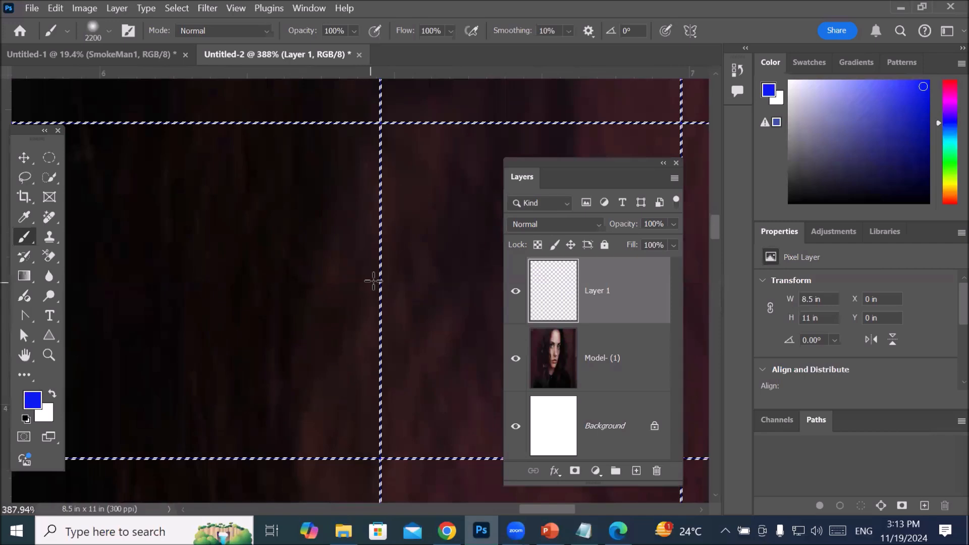
scroll(382, 278, up, 2)
scroll(378, 282, up, 12)
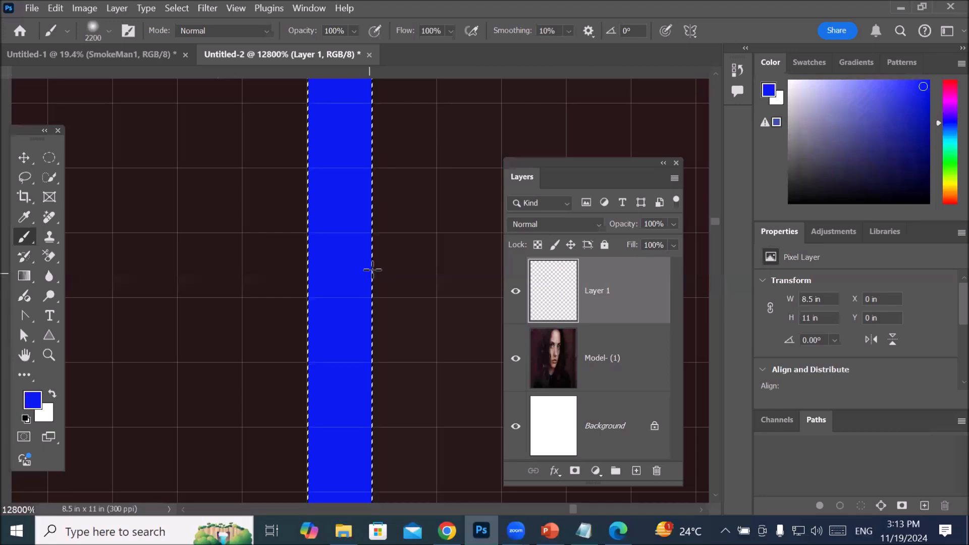
scroll(361, 278, down, 5)
scroll(370, 255, down, 8)
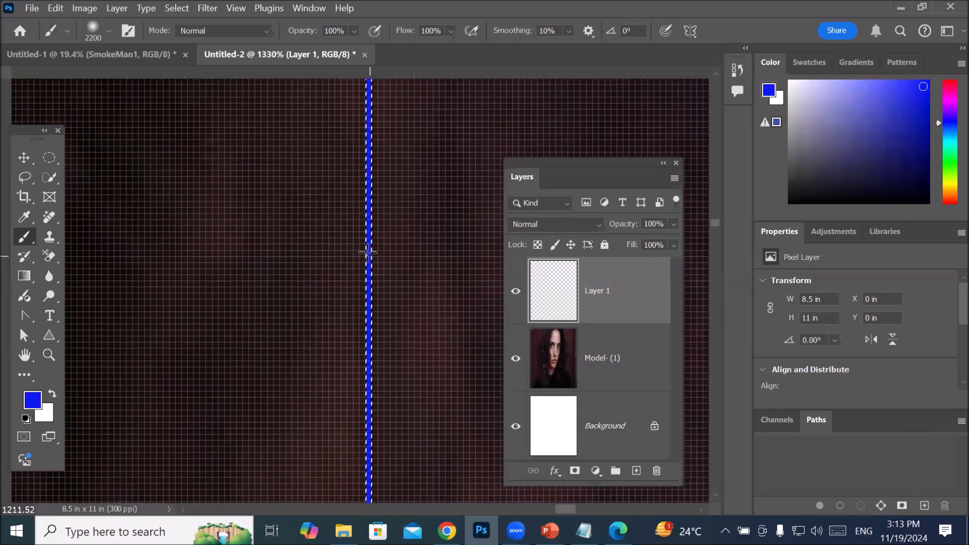
scroll(362, 247, down, 5)
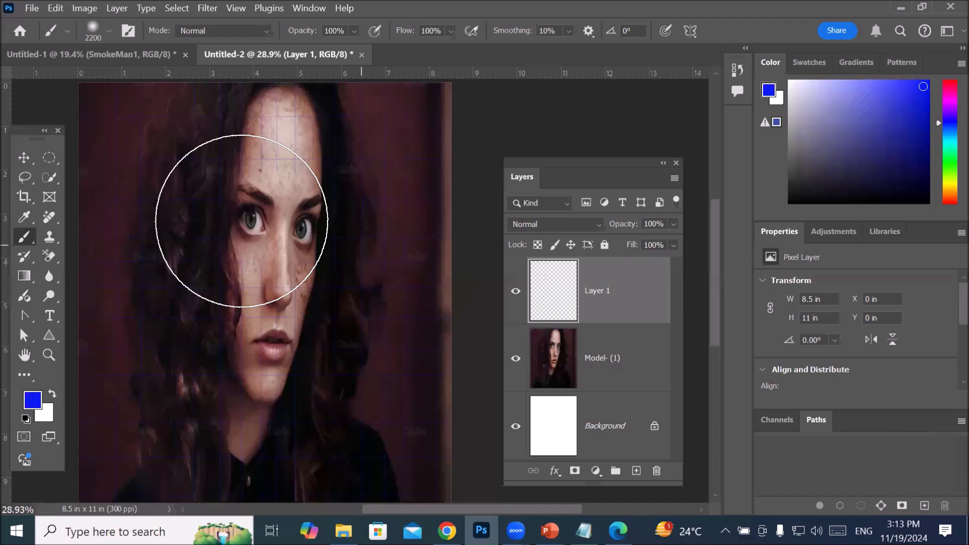
scroll(303, 242, up, 7)
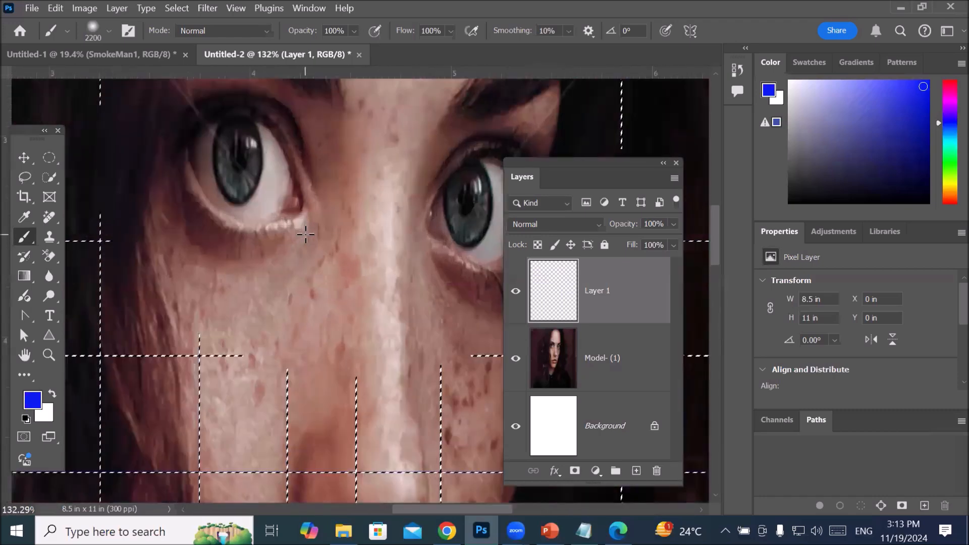
scroll(327, 246, down, 4)
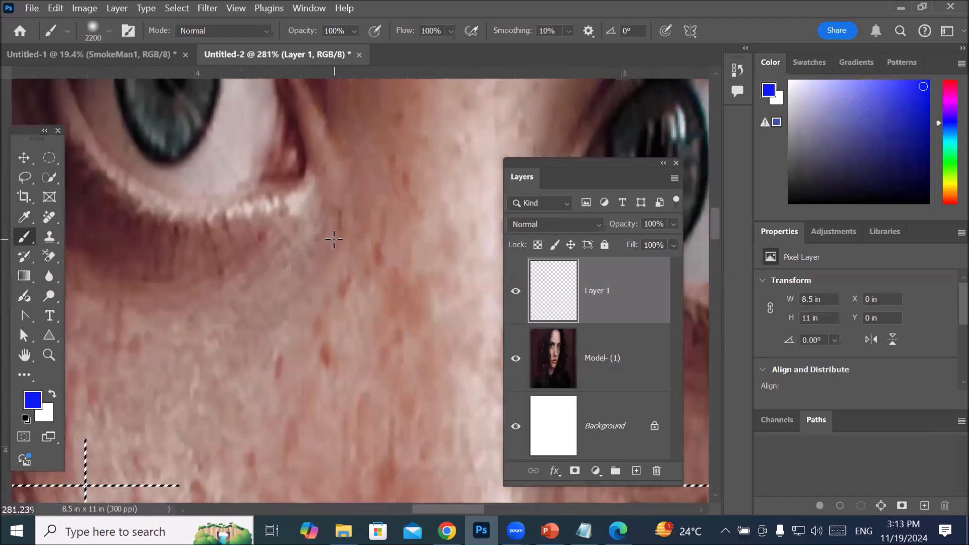
scroll(101, 343, up, 7)
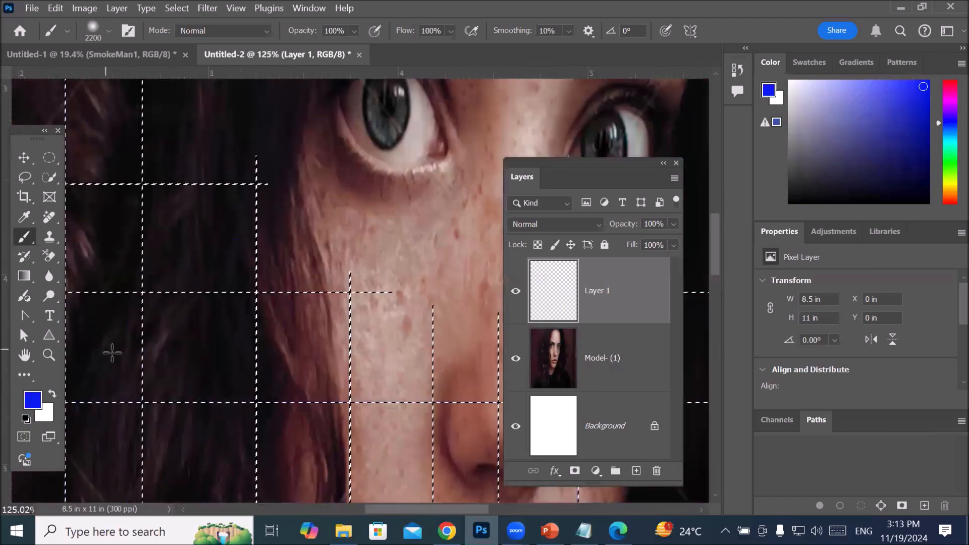
scroll(189, 336, up, 3)
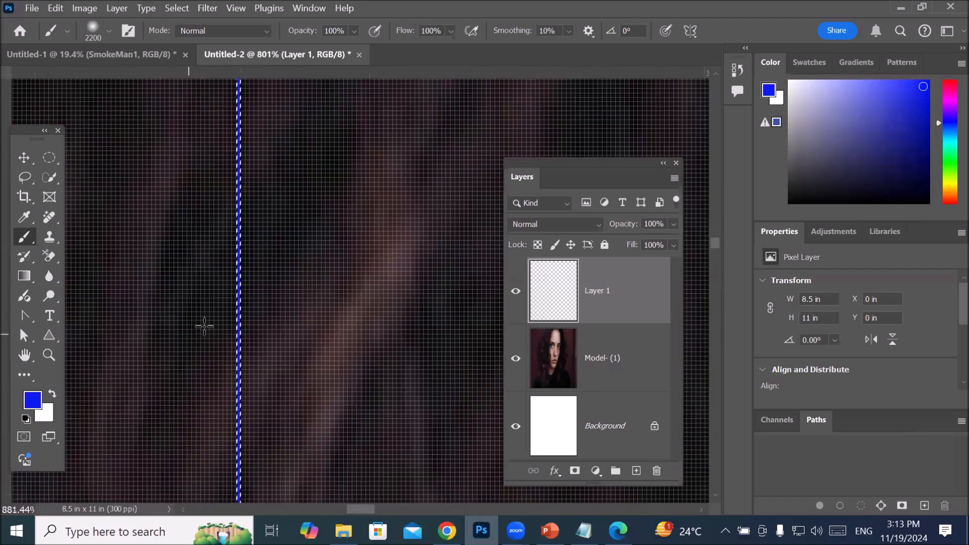
Step: Deselect the grid selection and view the painted blue lines on the portrait
scroll(207, 323, down, 6)
scroll(210, 317, down, 5)
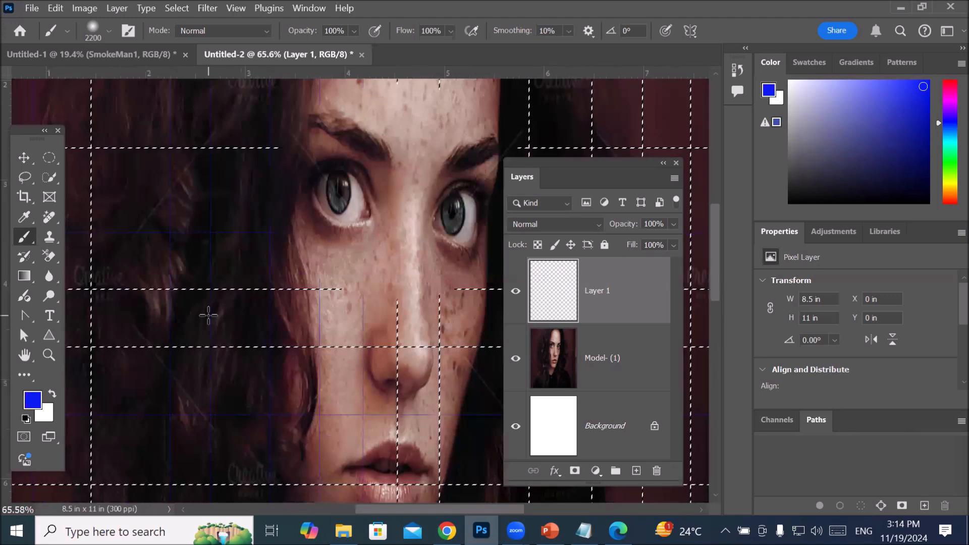
key(ctrl+d)
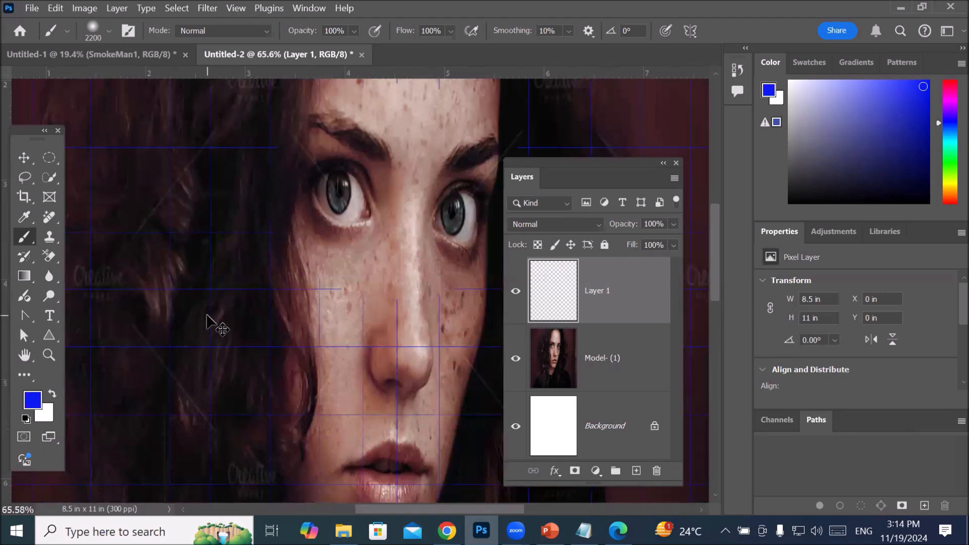
scroll(207, 316, down, 4)
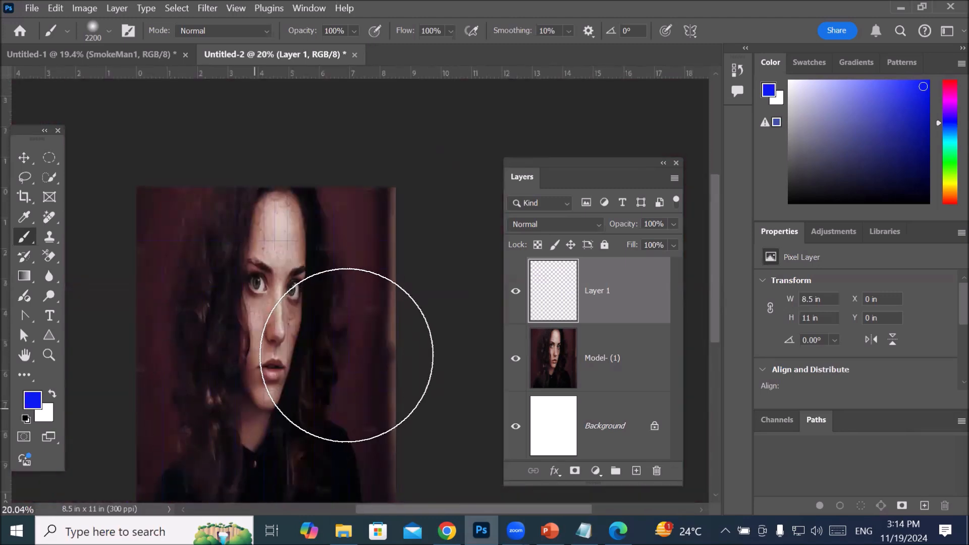
Step: Undo the deselection and the blue painting on Layer 1 to bring back the grid selection
scroll(324, 357, up, 5)
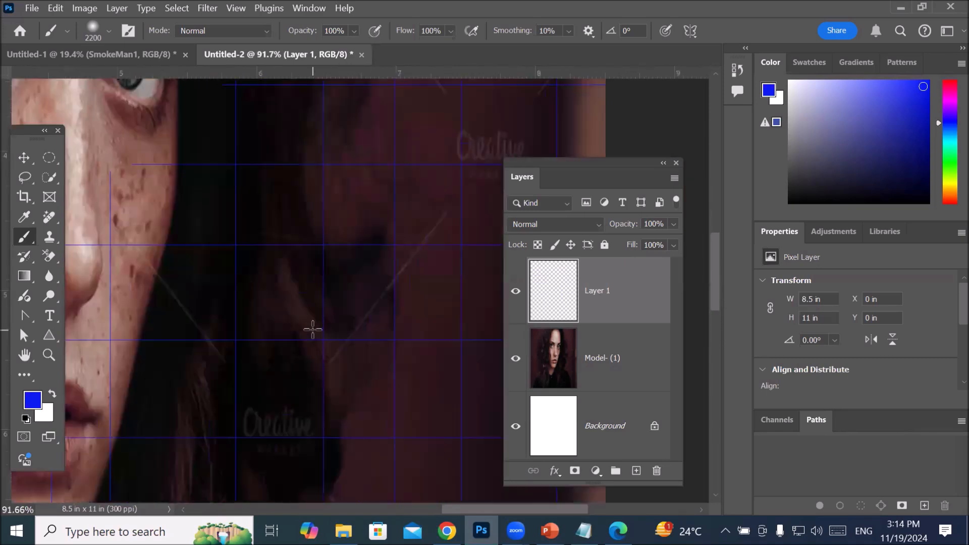
scroll(312, 327, up, 1)
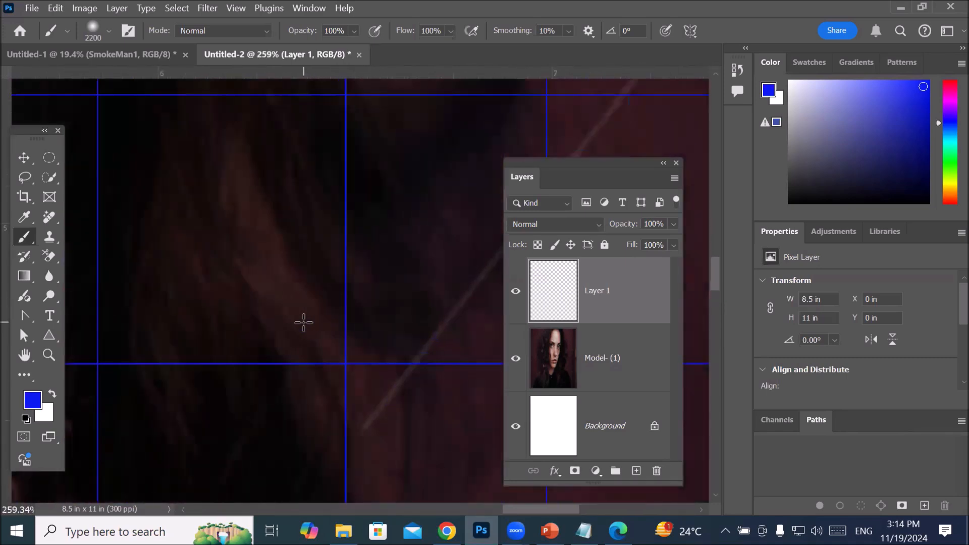
scroll(306, 322, up, 4)
scroll(307, 319, down, 7)
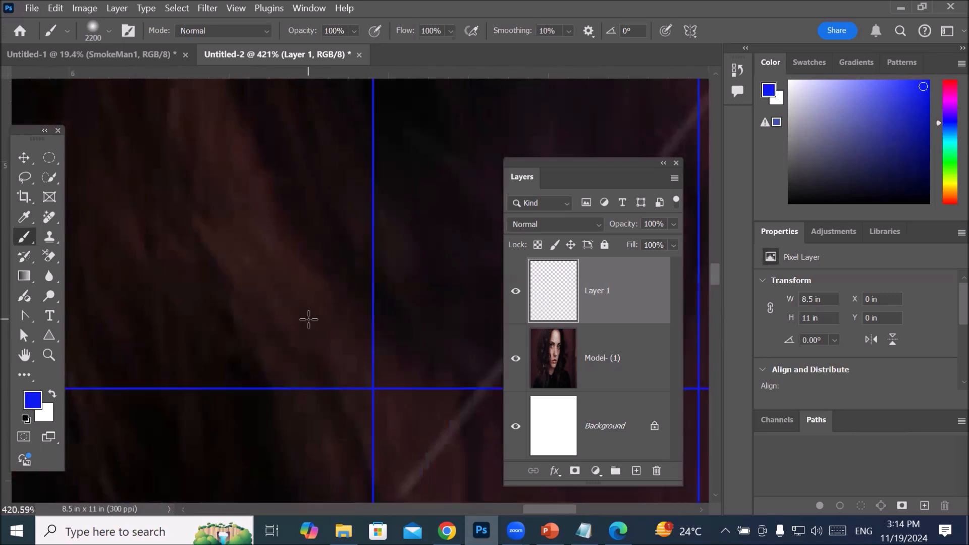
scroll(309, 317, down, 4)
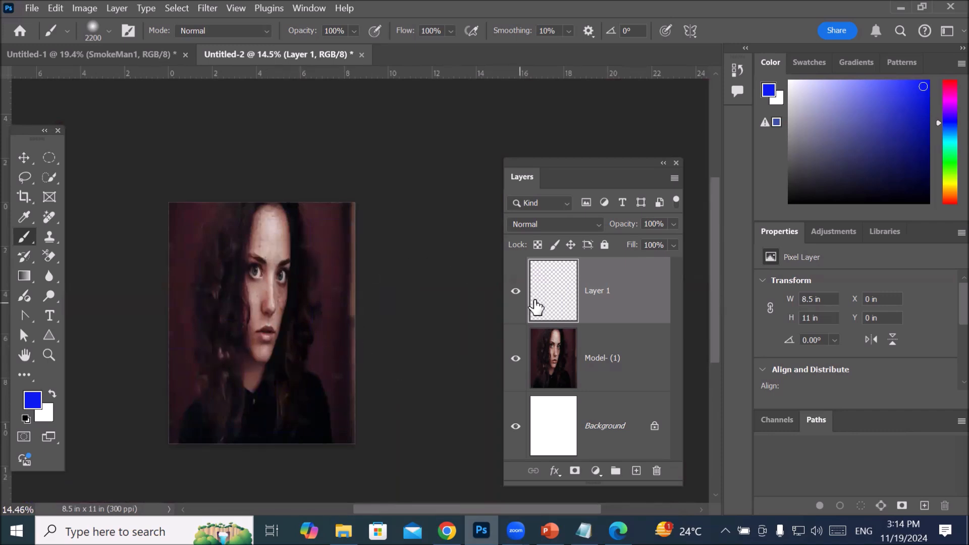
scroll(299, 293, up, 2)
scroll(299, 293, up, 3)
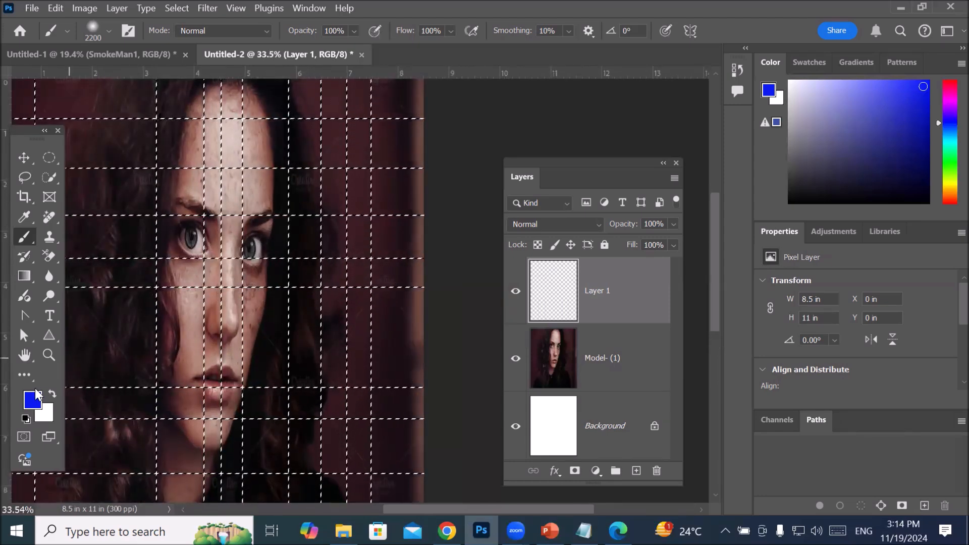
Step: Stroke the grid selection on Layer 1 with a 25 px outside stroke in near-white f8f8fa at 100% opacity
scroll(188, 394, up, 10)
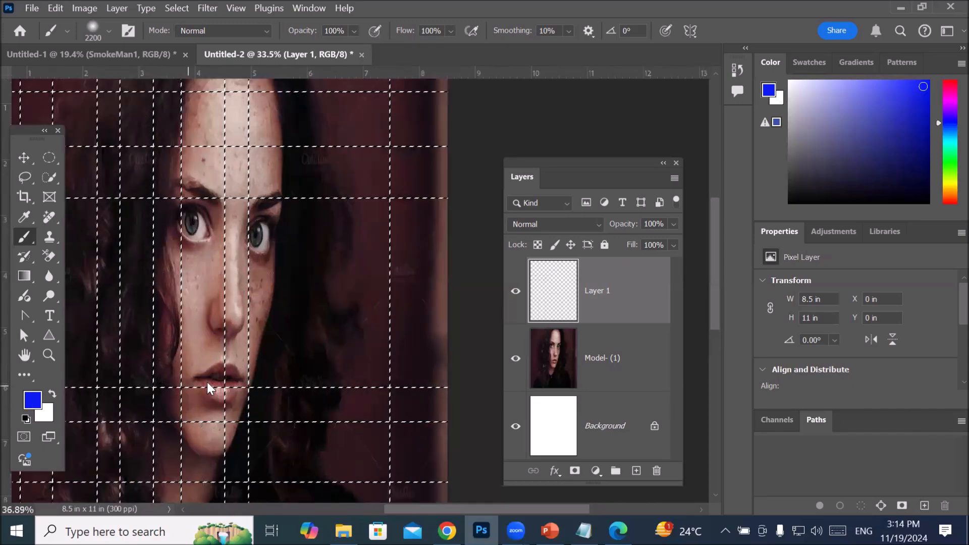
scroll(203, 342, up, 5)
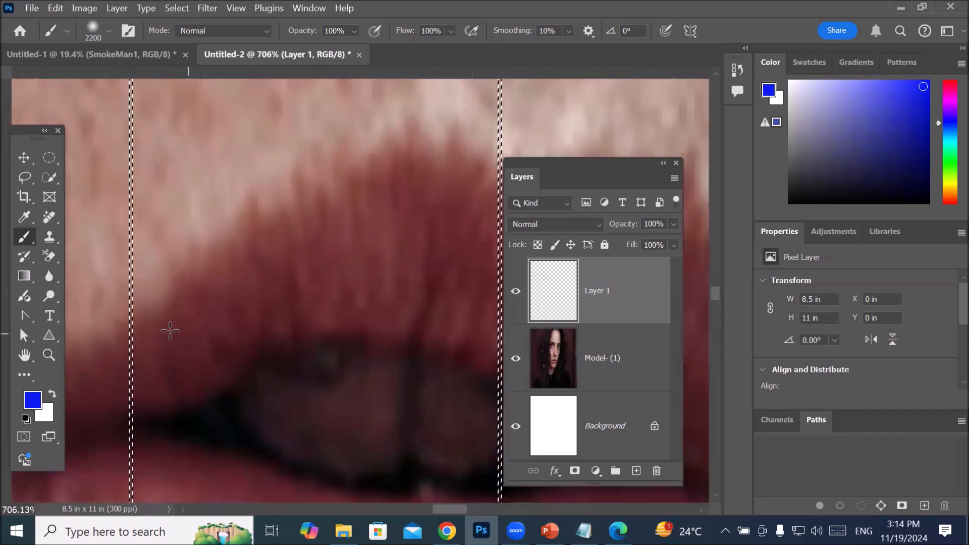
scroll(97, 304, up, 9)
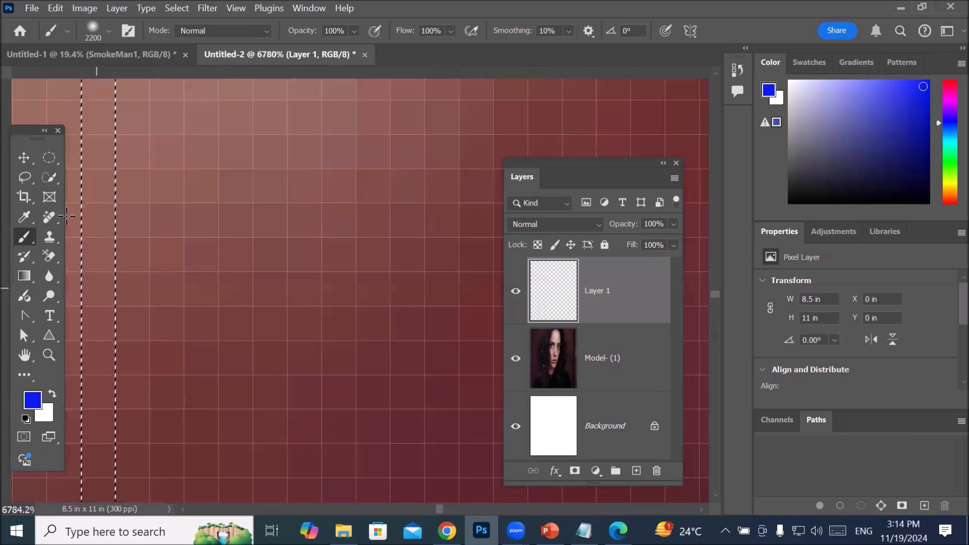
click(53, 162)
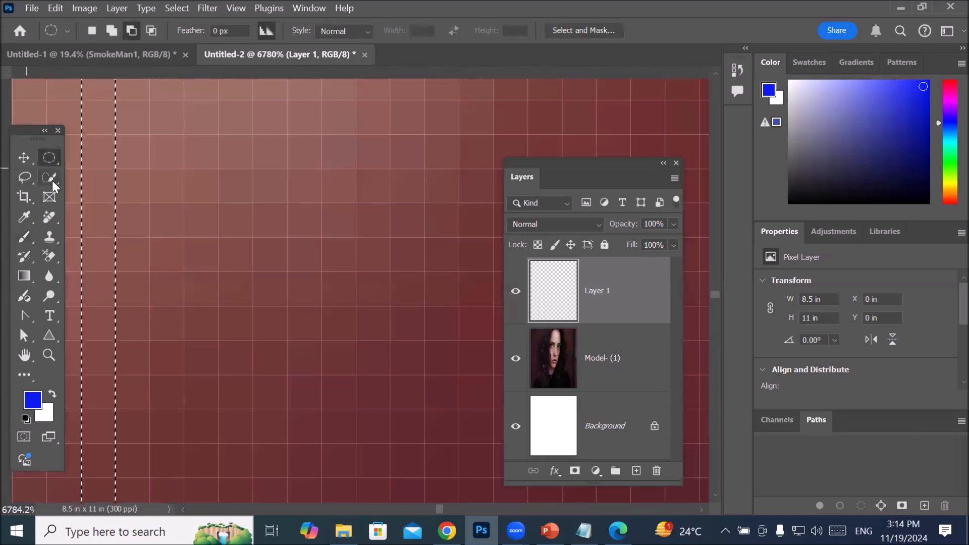
right_click(101, 245)
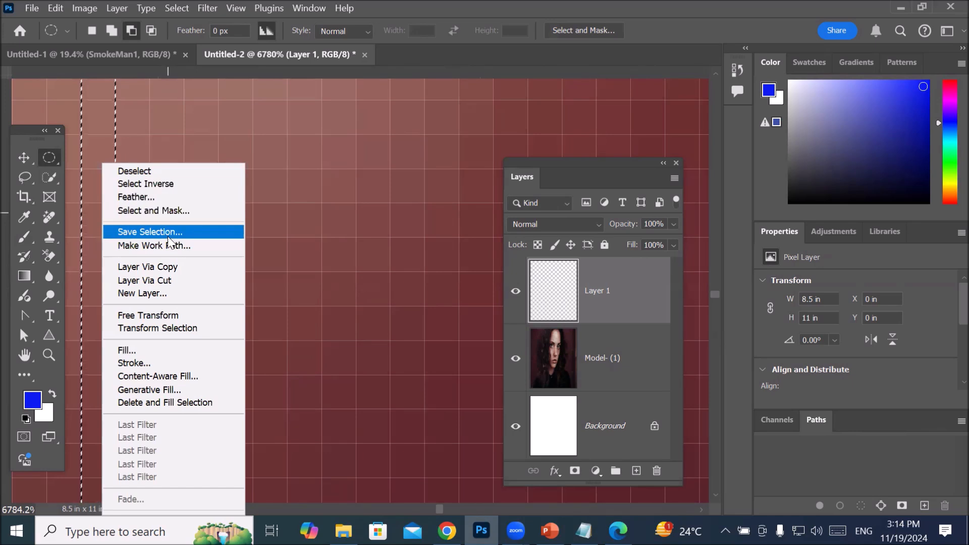
click(151, 365)
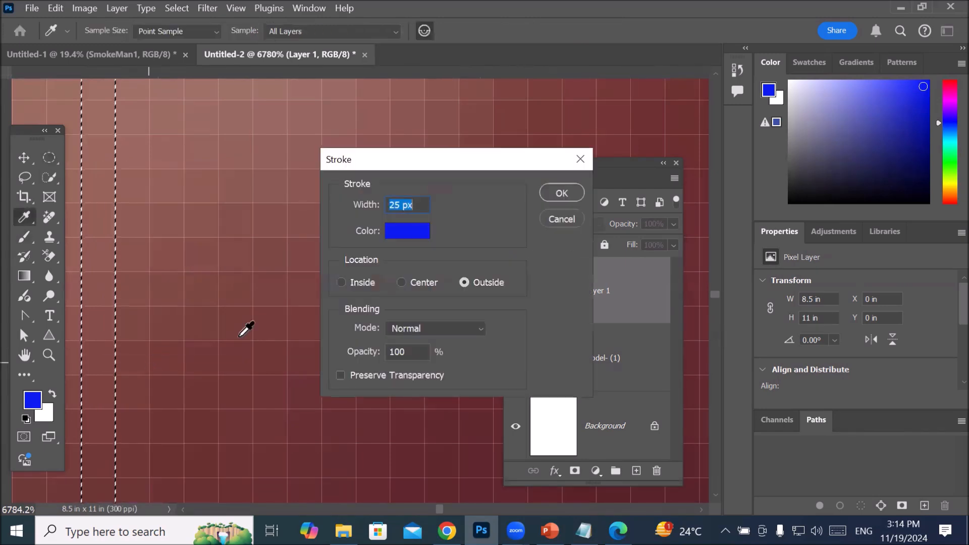
click(413, 205)
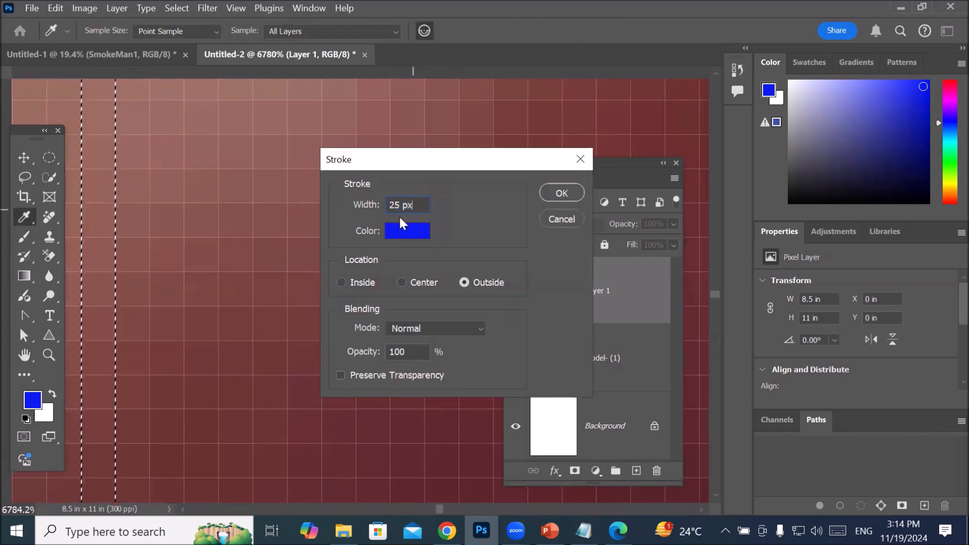
click(403, 233)
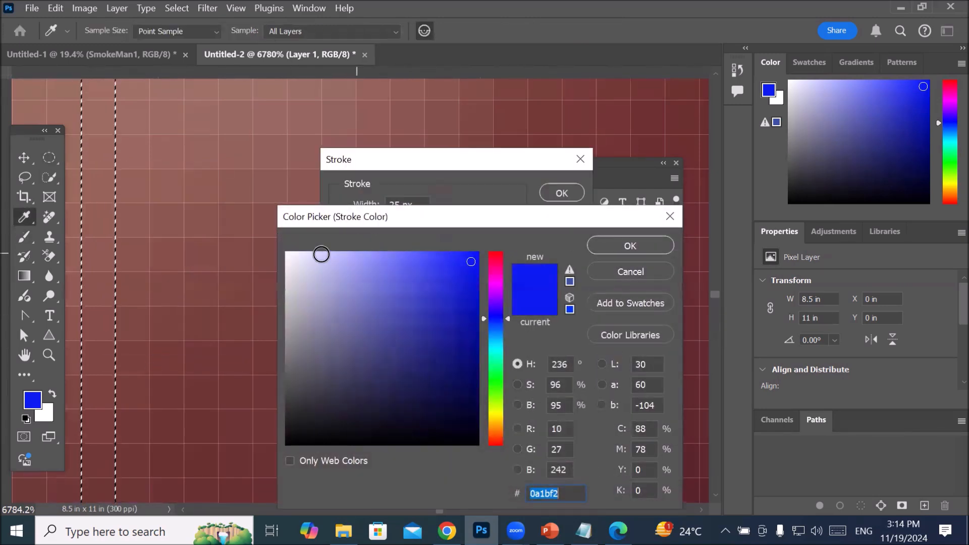
click(287, 255)
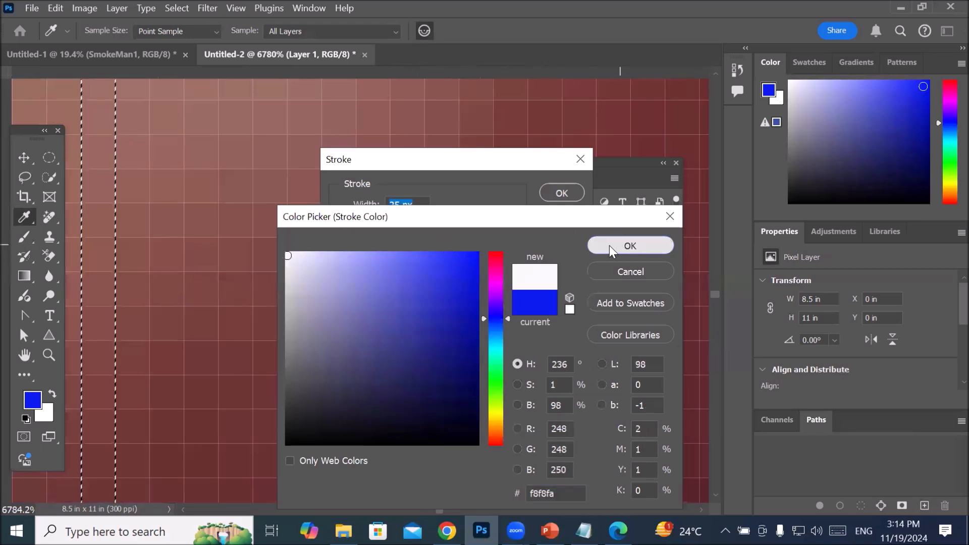
click(620, 246)
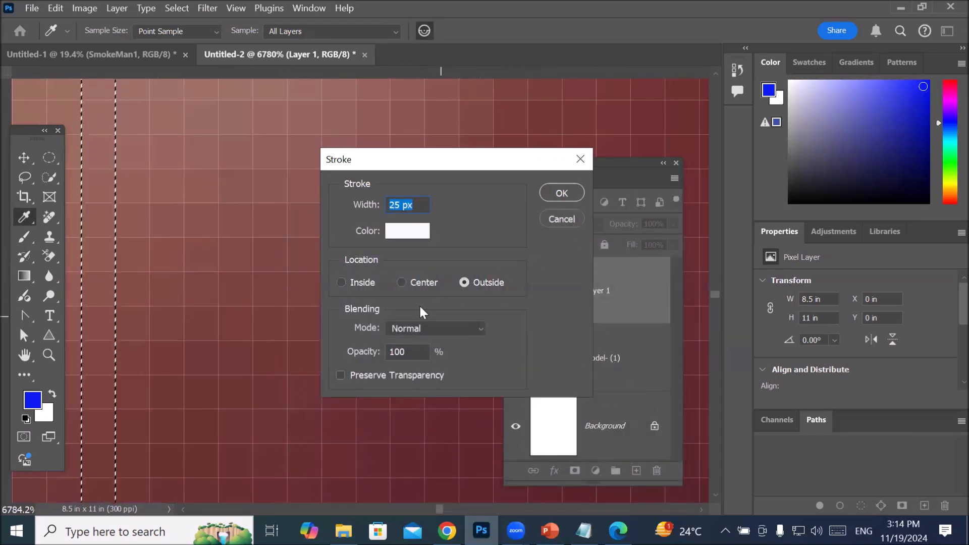
click(562, 193)
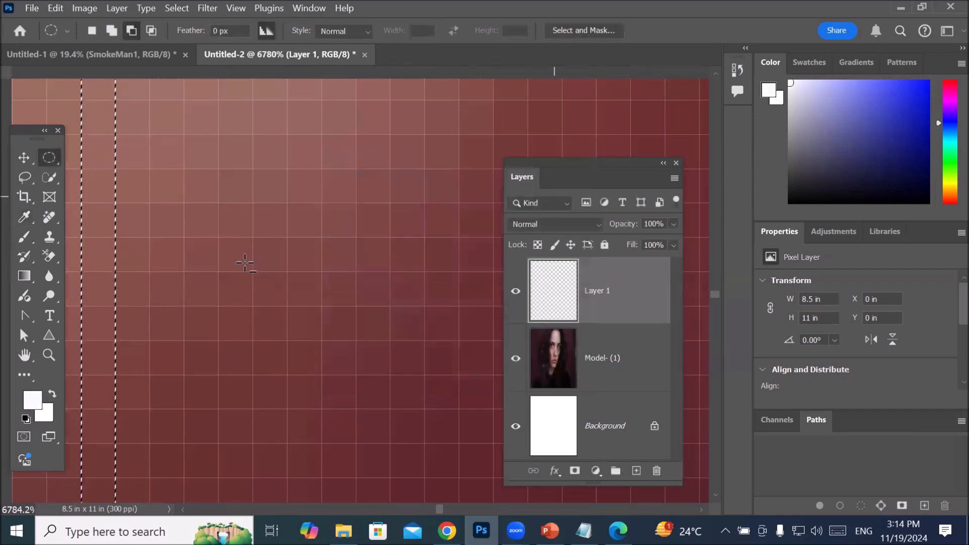
Step: Examine the 25 px white stroke along the grid lines, both up close and across the whole portrait
scroll(180, 239, down, 2)
scroll(190, 241, down, 6)
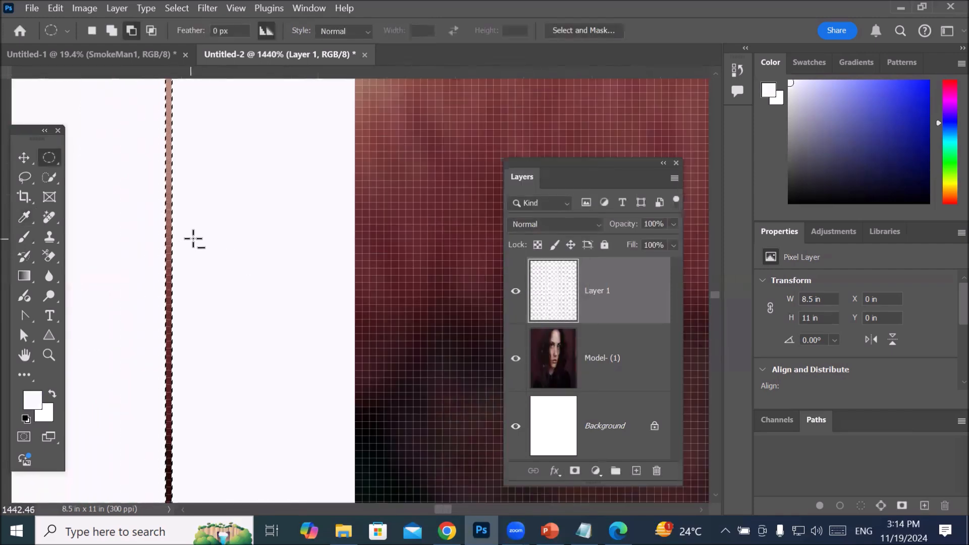
scroll(186, 251, down, 6)
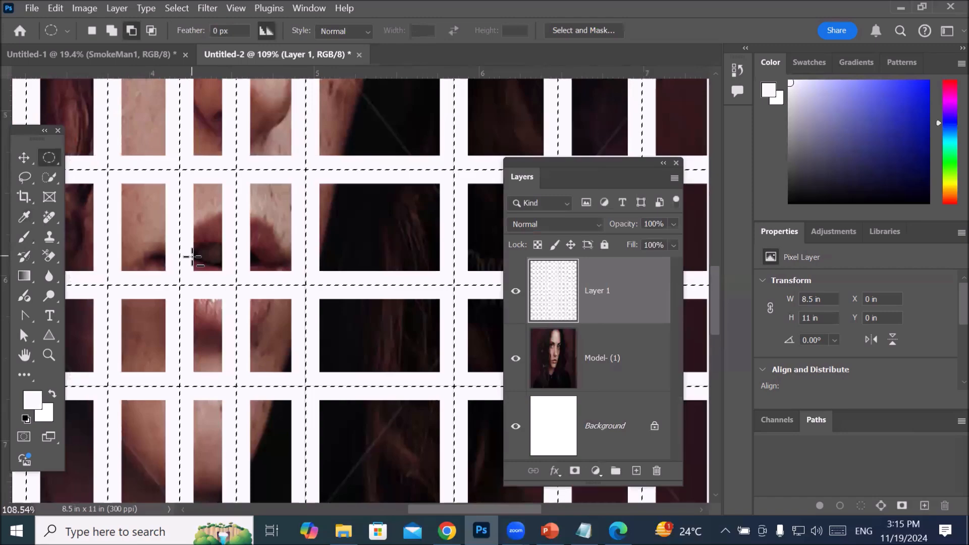
scroll(159, 242, down, 2)
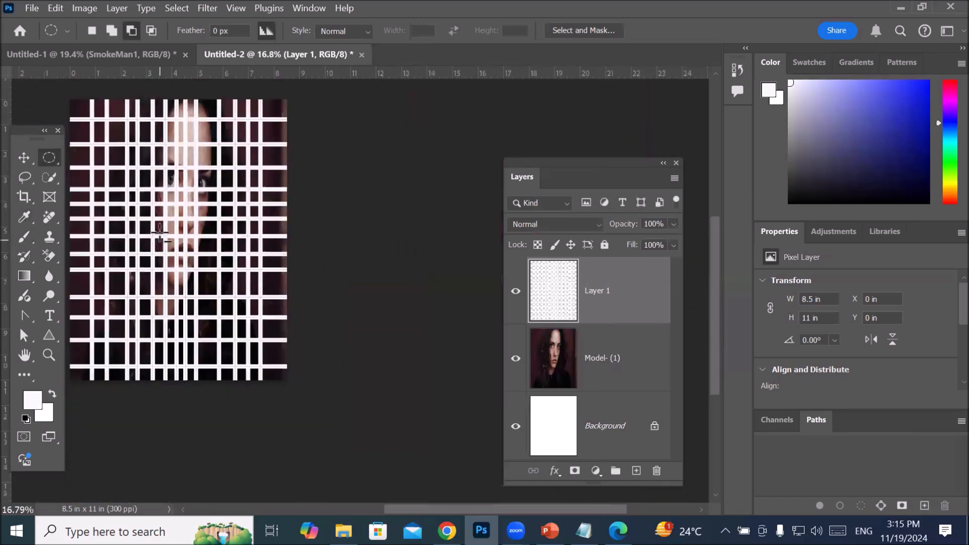
scroll(159, 237, up, 2)
scroll(251, 259, up, 4)
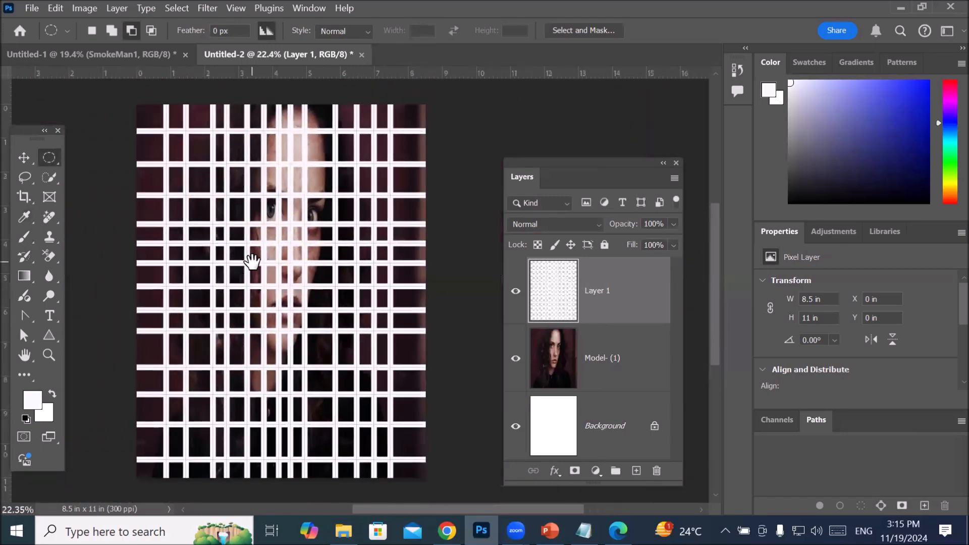
scroll(252, 259, up, 3)
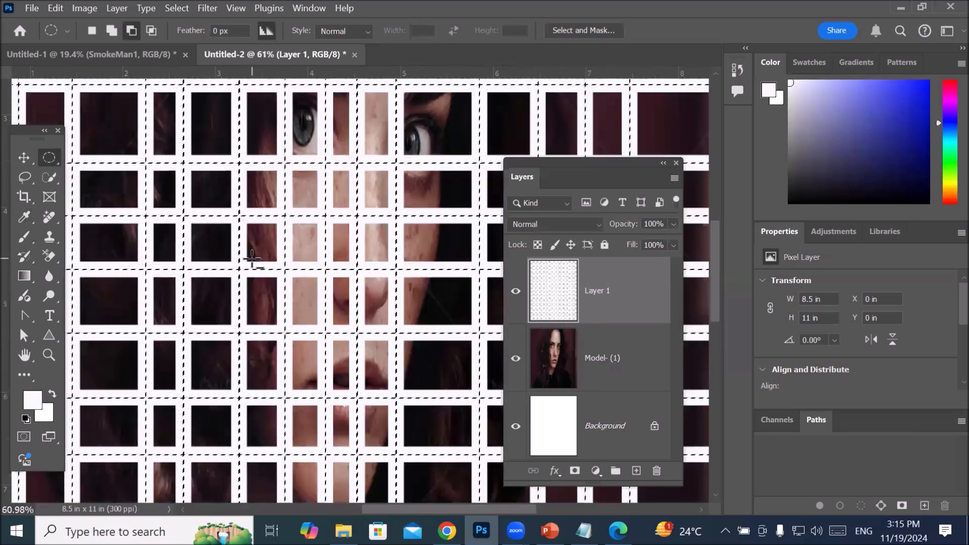
scroll(251, 257, down, 6)
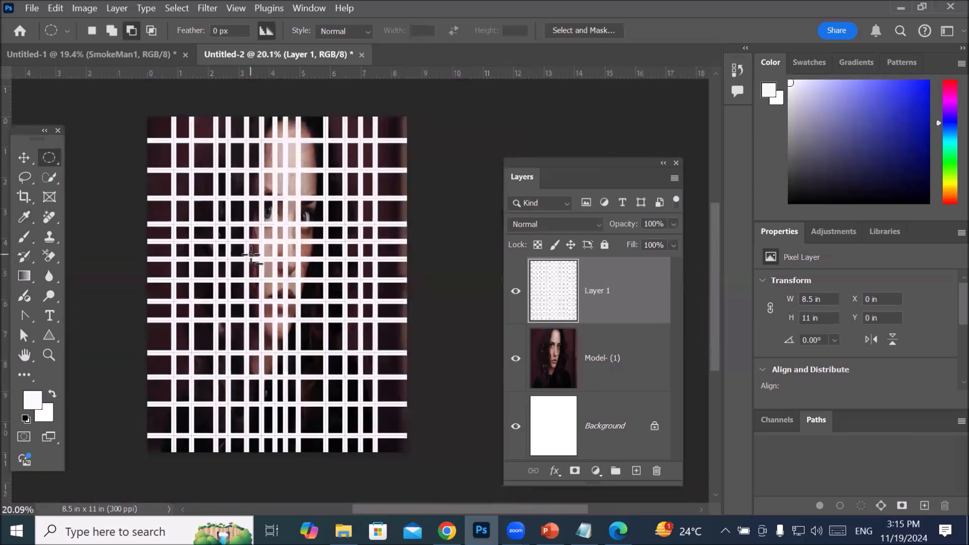
Step: Undo the 25 px stroke and stroke the grid selection with a 6 px white outside stroke instead
key(Delete)
scroll(247, 256, up, 10)
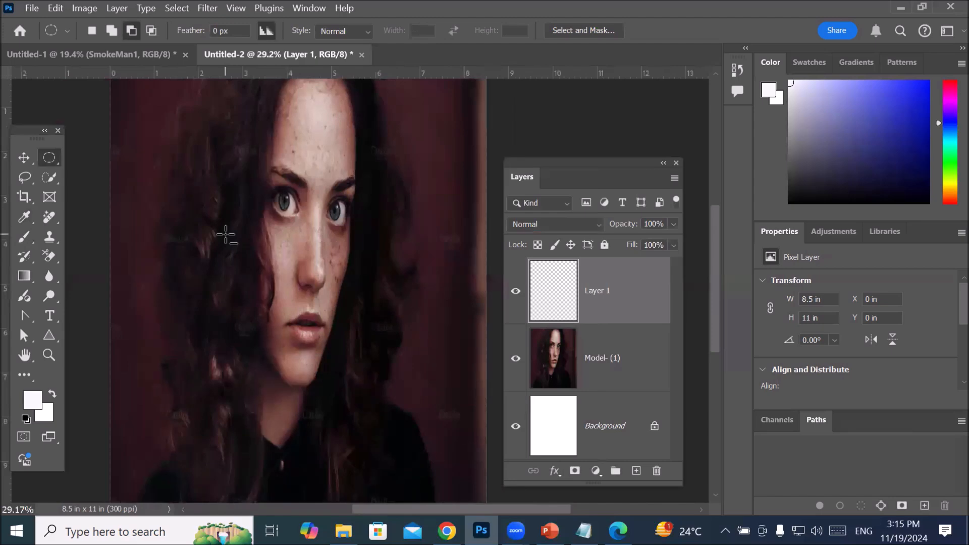
scroll(195, 240, up, 4)
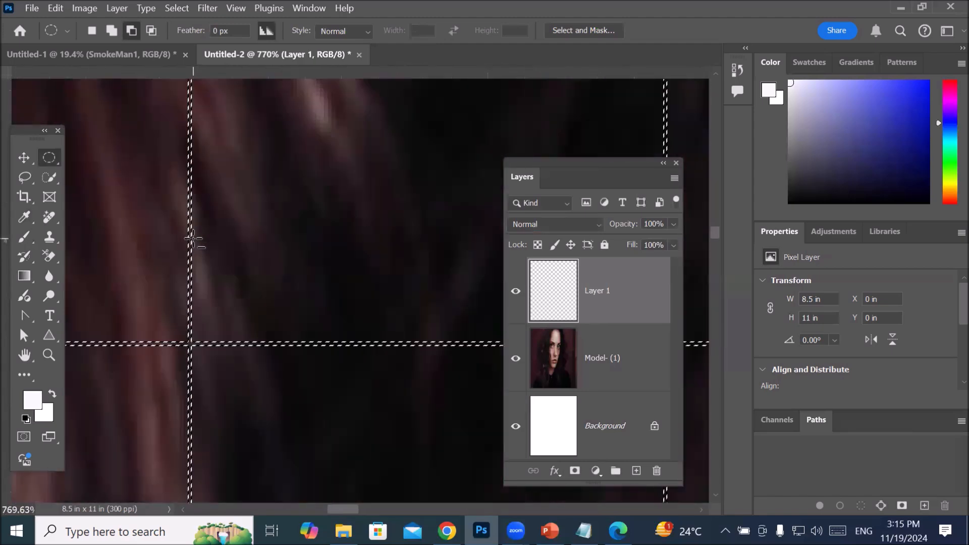
scroll(173, 248, up, 5)
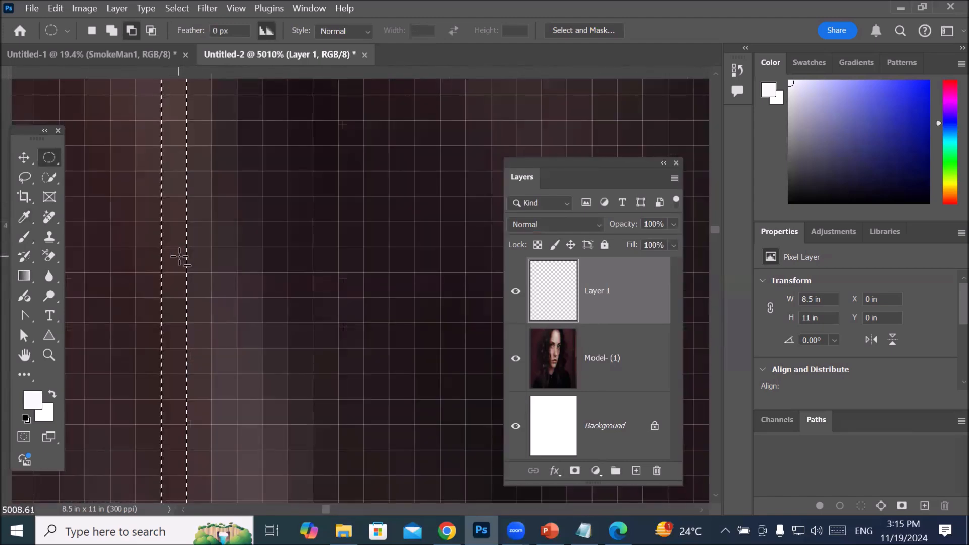
right_click(179, 262)
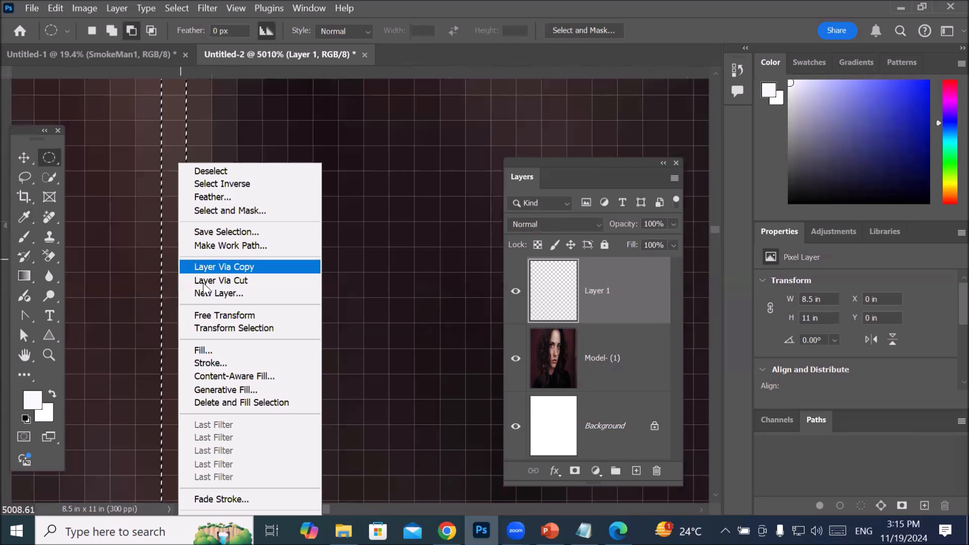
click(208, 363)
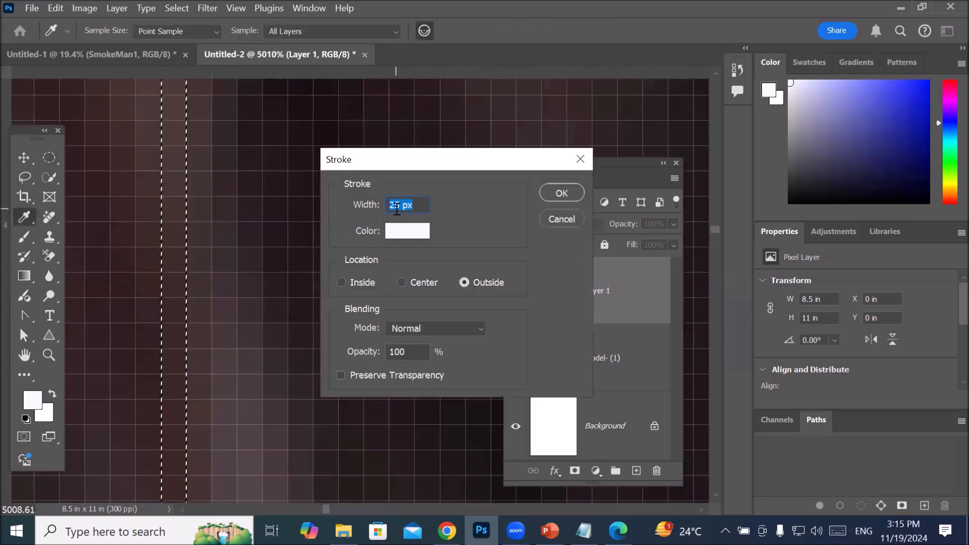
drag(399, 204, 385, 208)
scroll(401, 210, down, 6)
scroll(401, 208, down, 18)
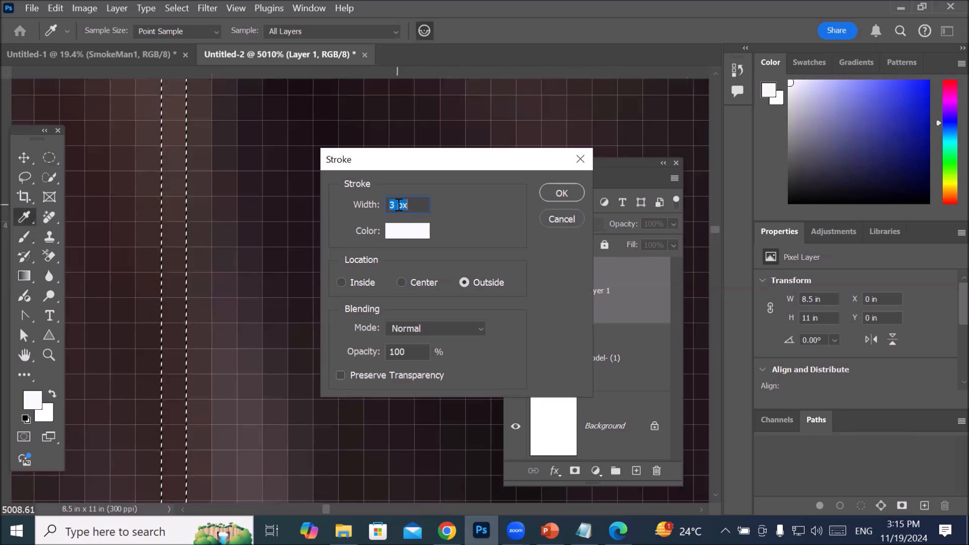
scroll(399, 205, up, 2)
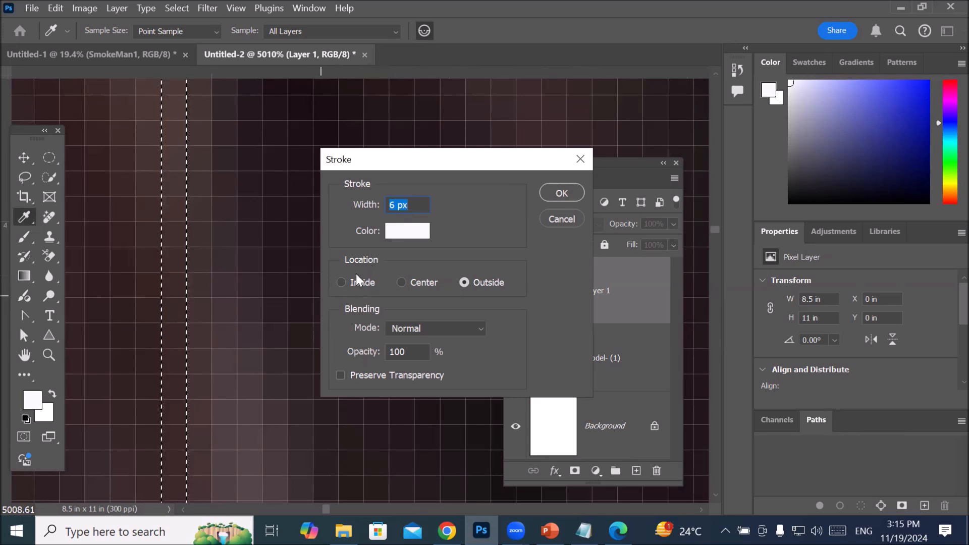
click(562, 193)
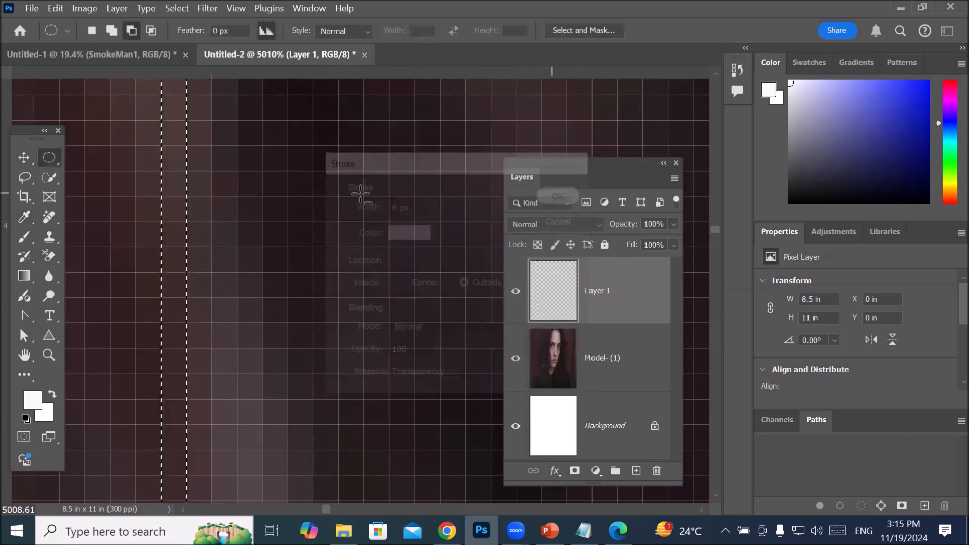
Step: Examine the 6 px white grid stroke over the whole portrait and around the eyes
scroll(309, 214, down, 8)
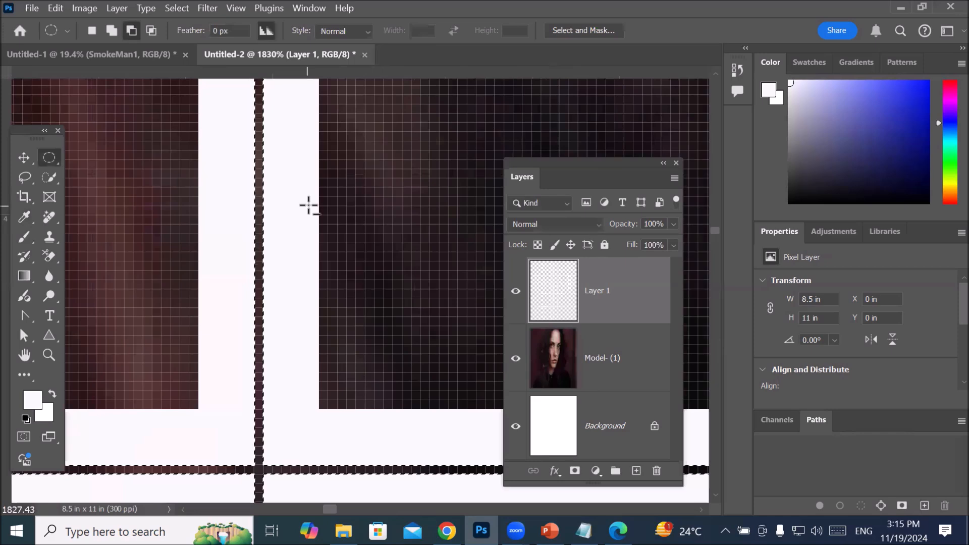
scroll(309, 205, down, 8)
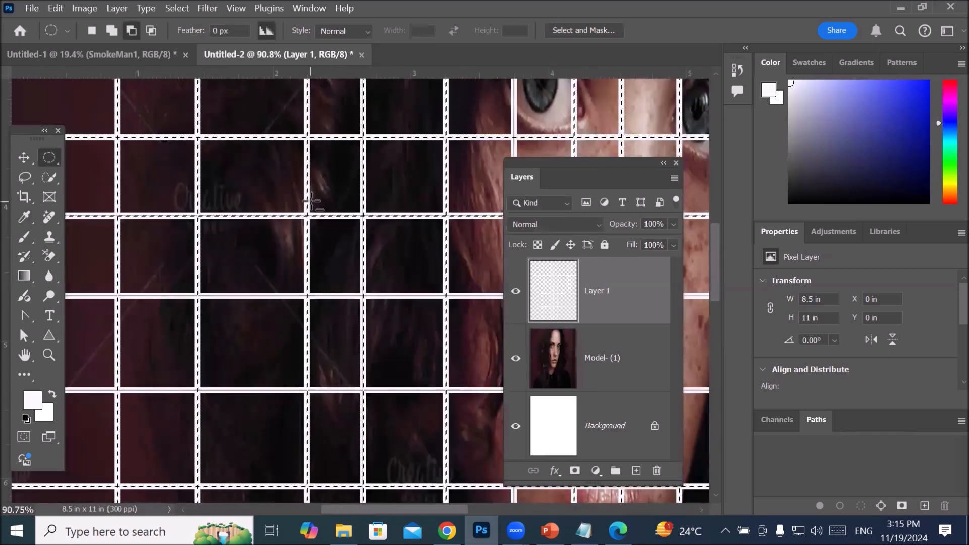
scroll(312, 201, down, 3)
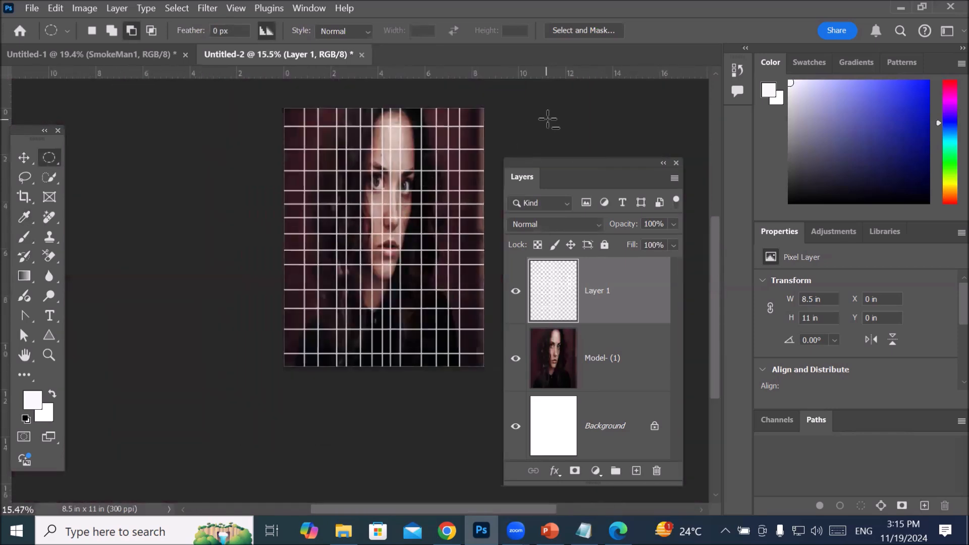
scroll(564, 116, up, 1)
scroll(578, 106, down, 2)
drag(420, 169, 324, 265)
scroll(323, 266, up, 4)
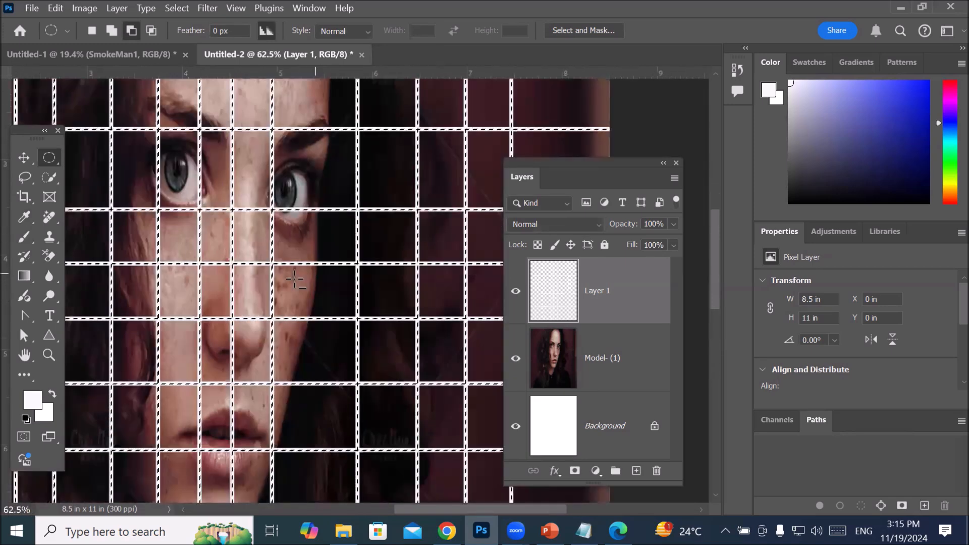
scroll(283, 282, up, 2)
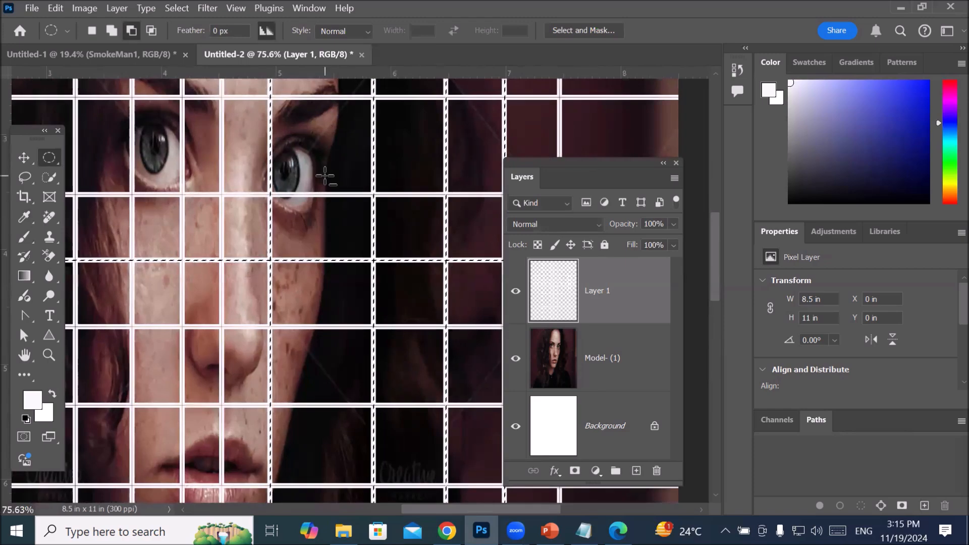
Step: Undo the 6 px stroke and subtract an elliptical area around both eyes from the grid selection
scroll(280, 197, up, 3)
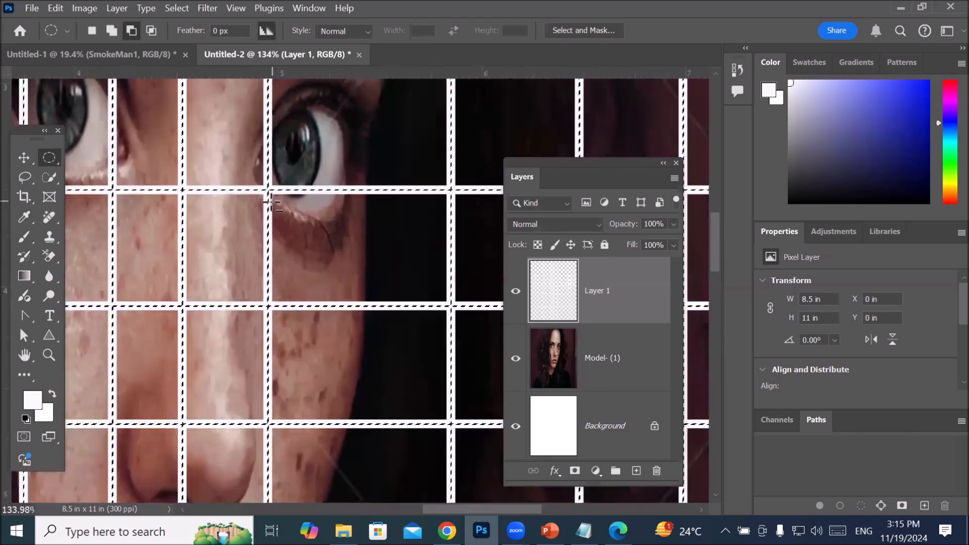
scroll(271, 203, down, 8)
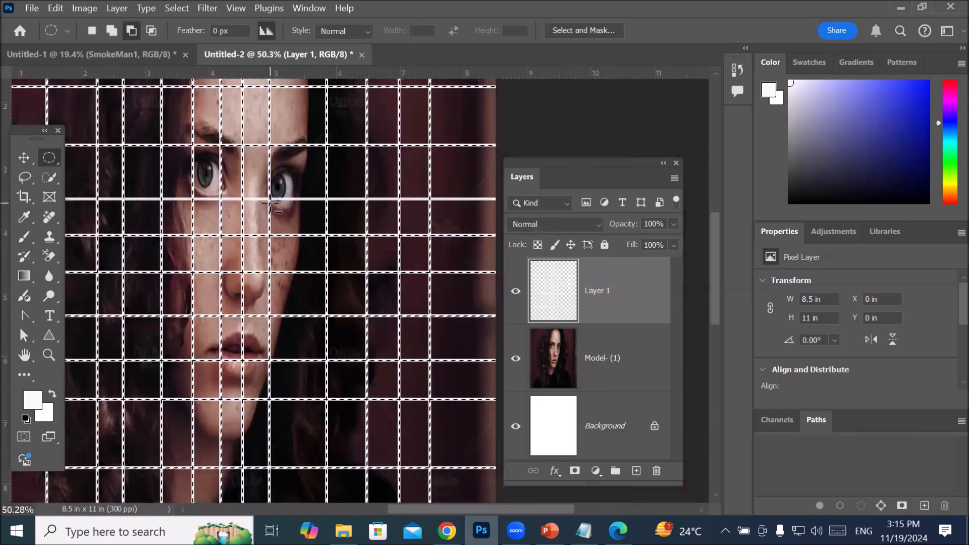
scroll(271, 204, up, 5)
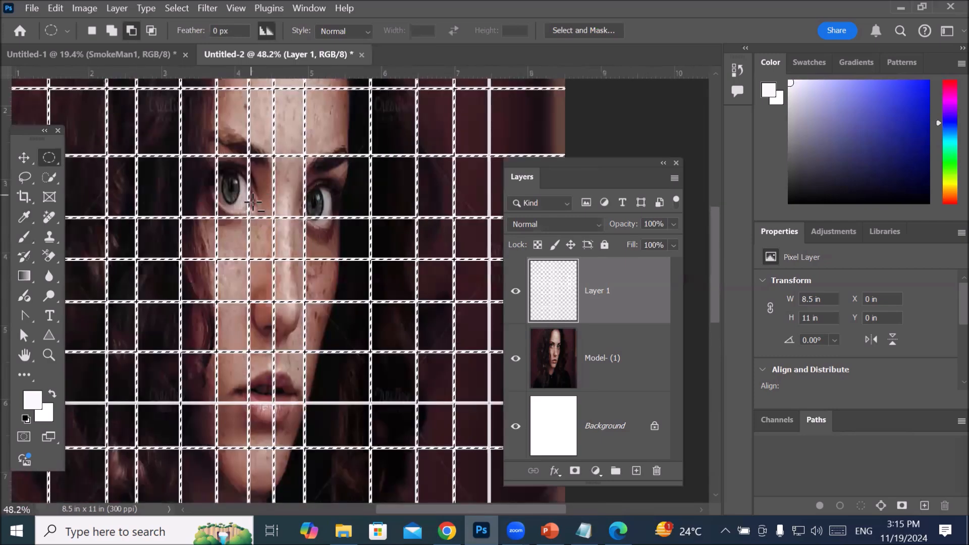
scroll(253, 204, up, 1)
scroll(254, 203, down, 2)
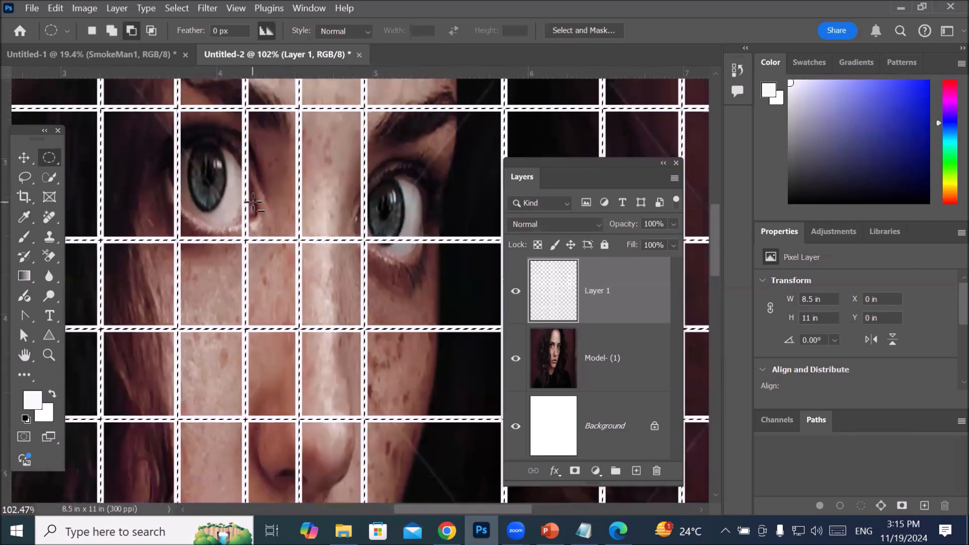
key(ctrl+z)
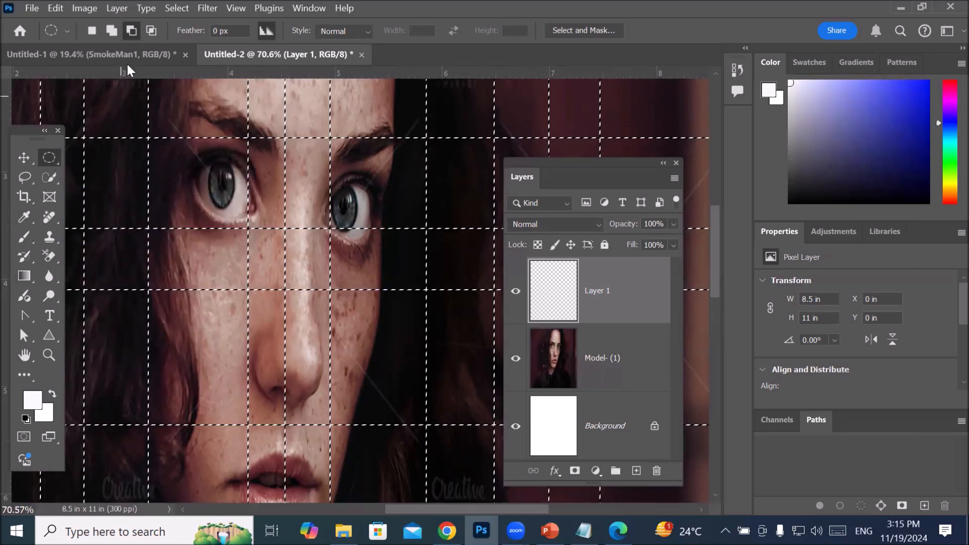
drag(148, 117, 431, 271)
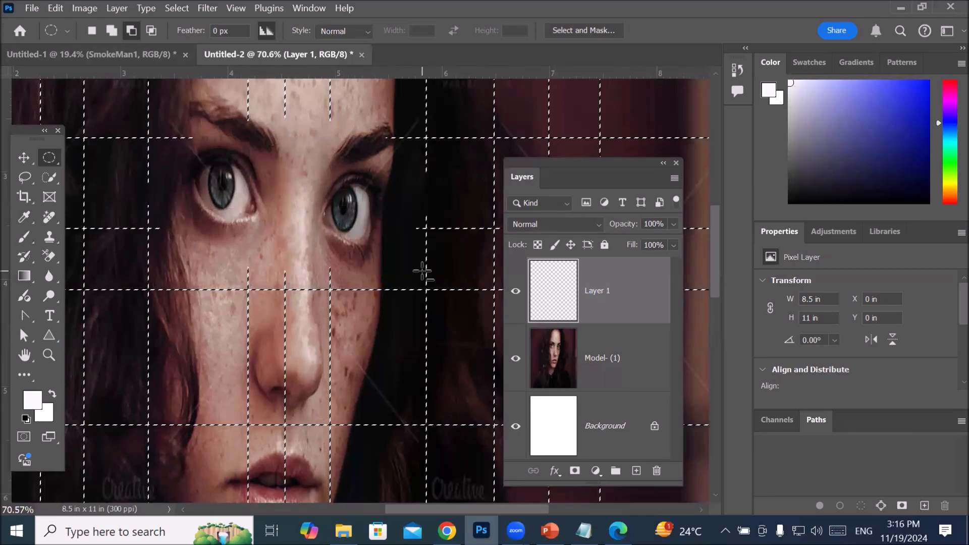
Step: Stroke the trimmed grid selection on Layer 1 with a 6 px white outside stroke at 100% opacity
scroll(424, 224, up, 2)
scroll(474, 215, up, 20)
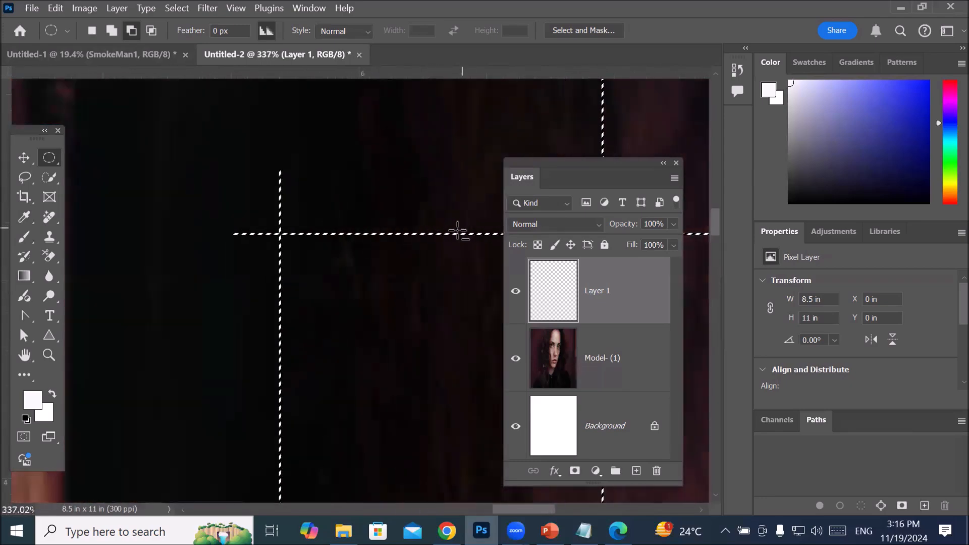
scroll(326, 240, up, 15)
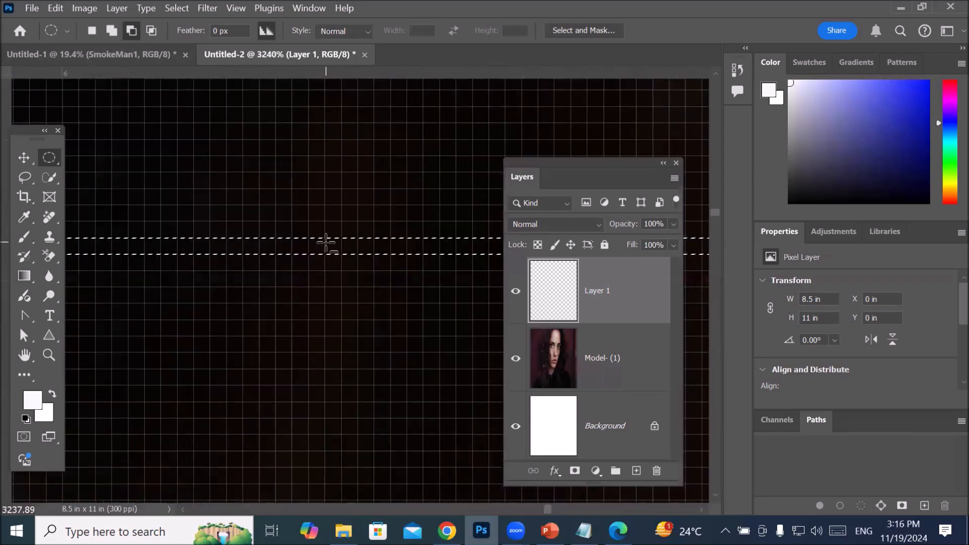
right_click(316, 253)
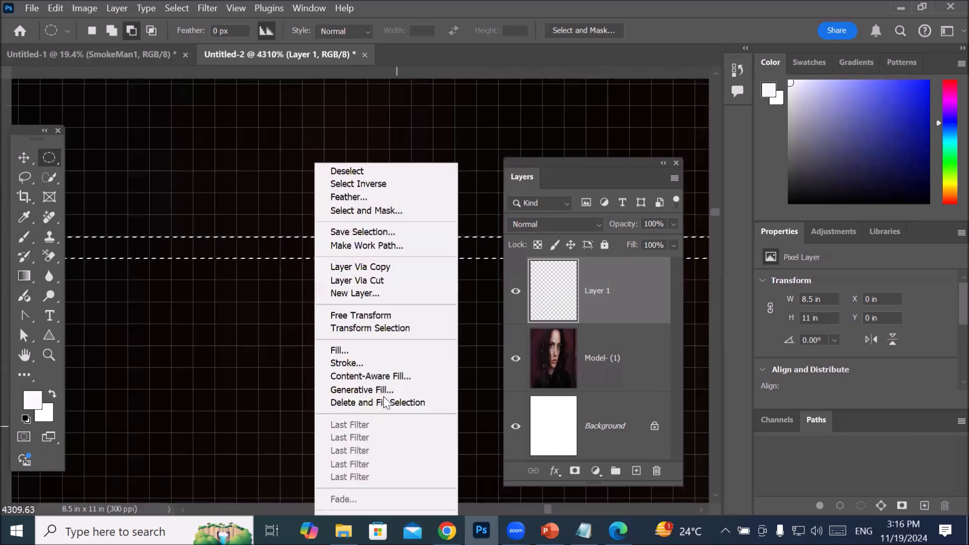
click(383, 364)
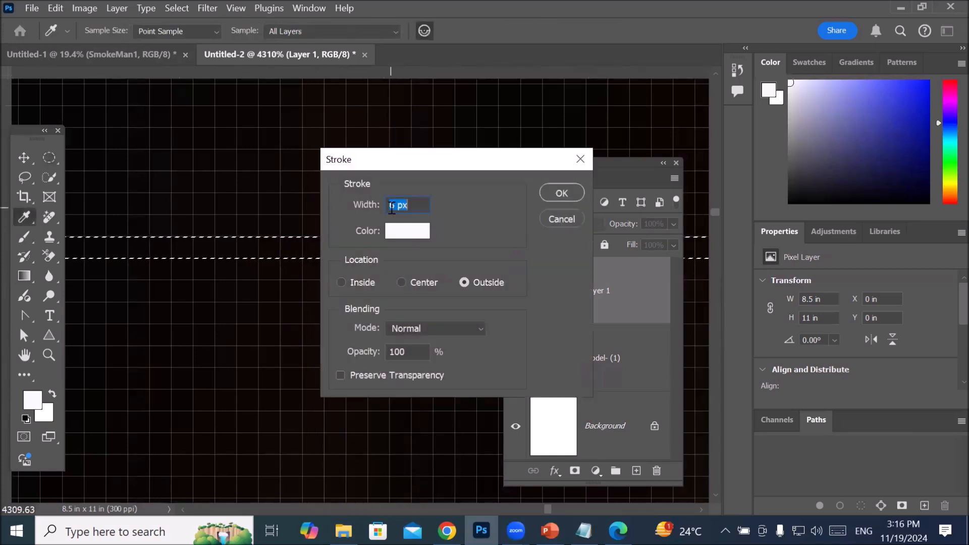
click(561, 193)
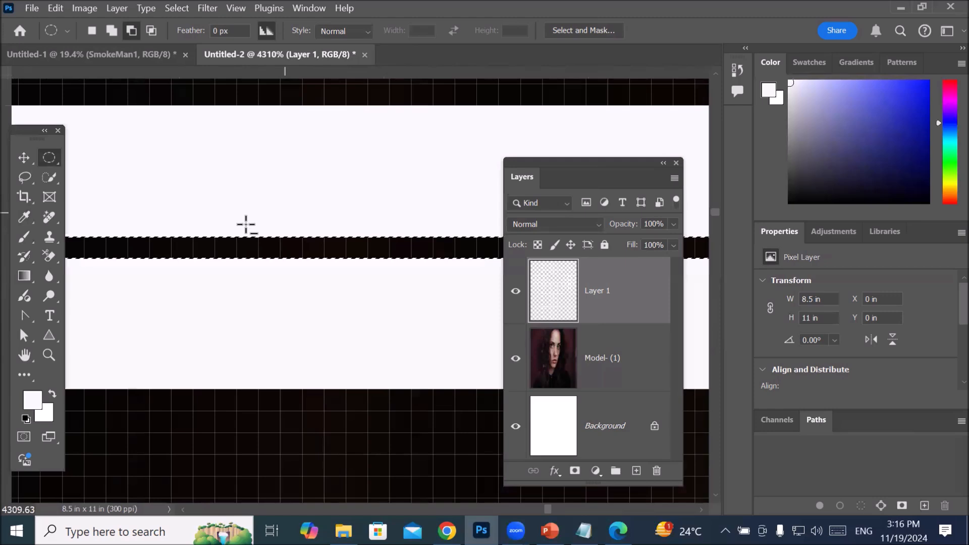
Step: Add a centred paragraph text box with Lorem ipsum placeholder text below the face, over the lower part of the portrait
scroll(279, 220, down, 10)
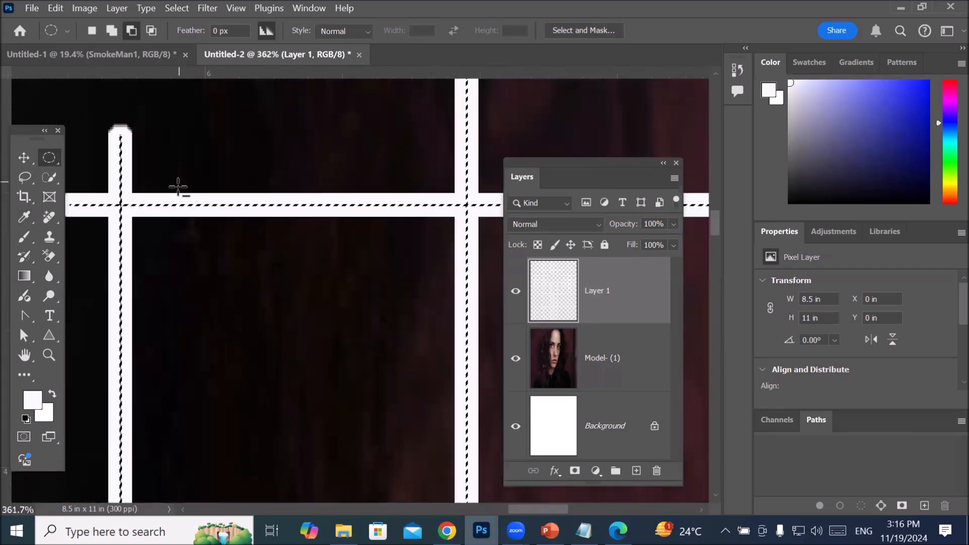
scroll(178, 183, down, 10)
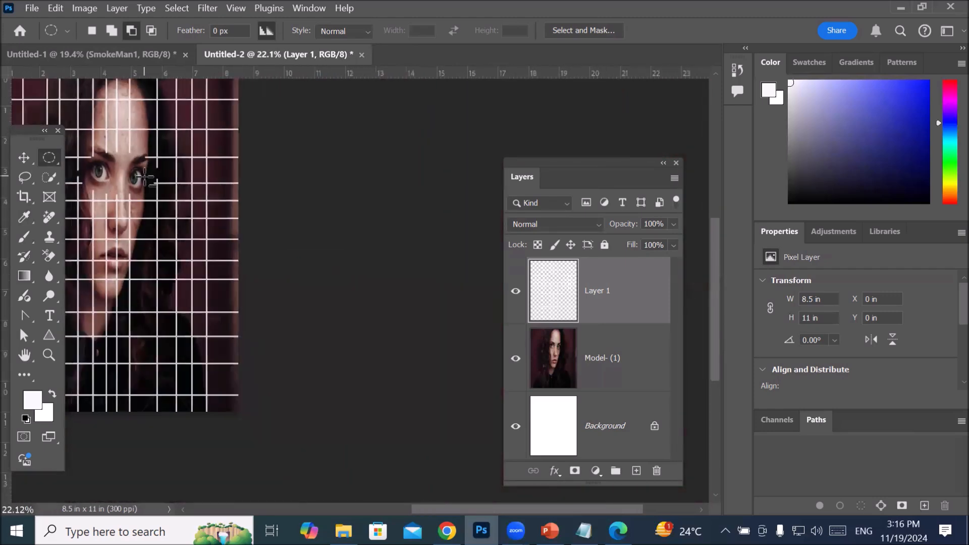
scroll(145, 177, down, 2)
drag(238, 216, 317, 239)
scroll(369, 289, up, 6)
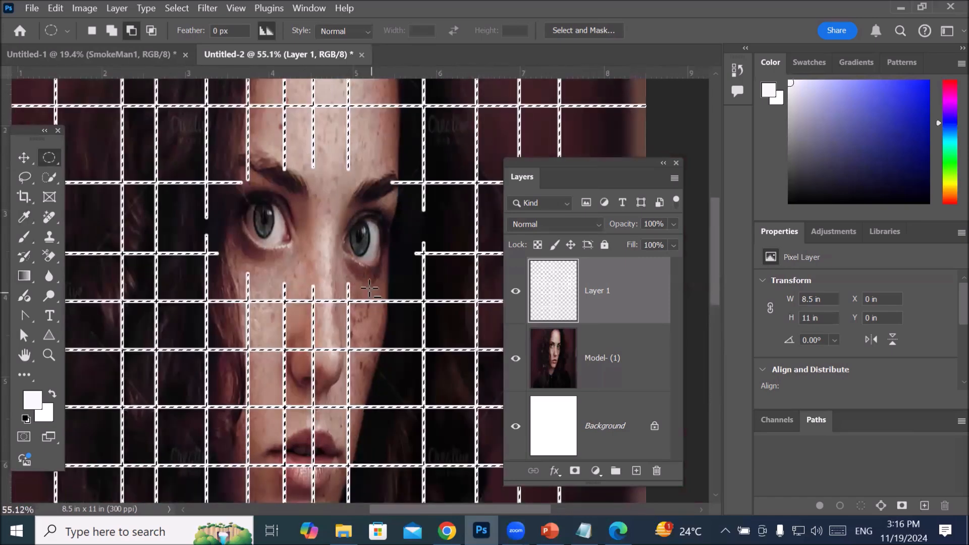
scroll(369, 289, down, 3)
click(49, 315)
drag(269, 389, 418, 463)
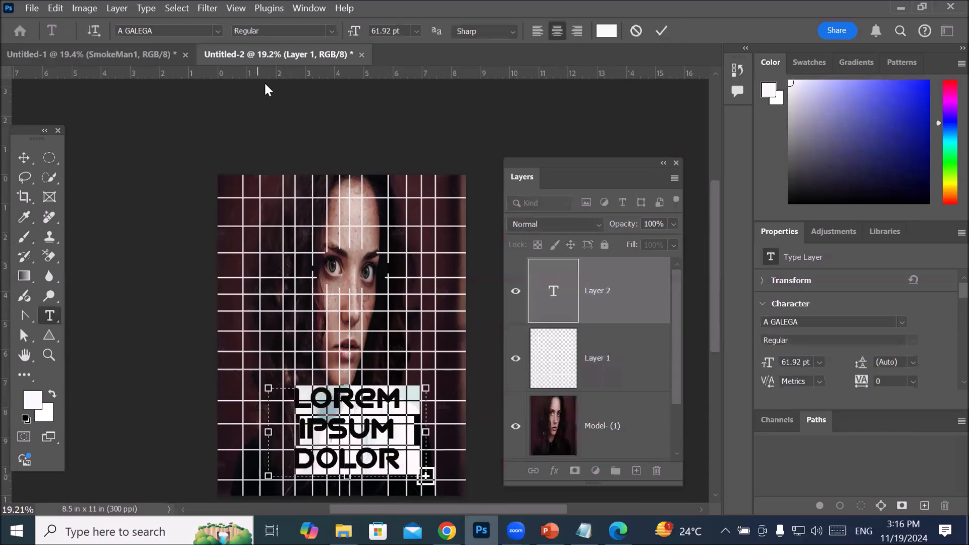
Step: Reduce the placeholder text's font size to 15 pt and commit the text
scroll(391, 31, down, 20)
scroll(390, 31, down, 20)
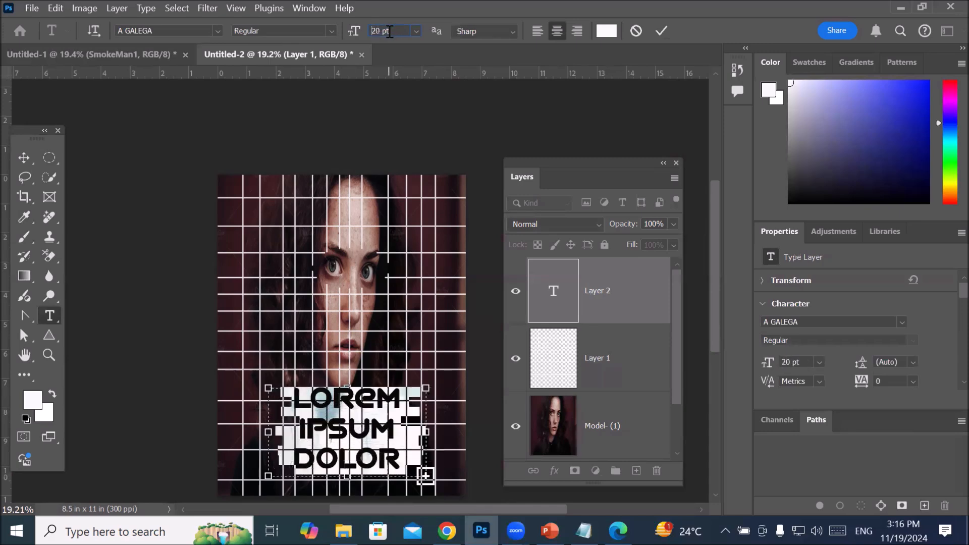
scroll(389, 31, down, 5)
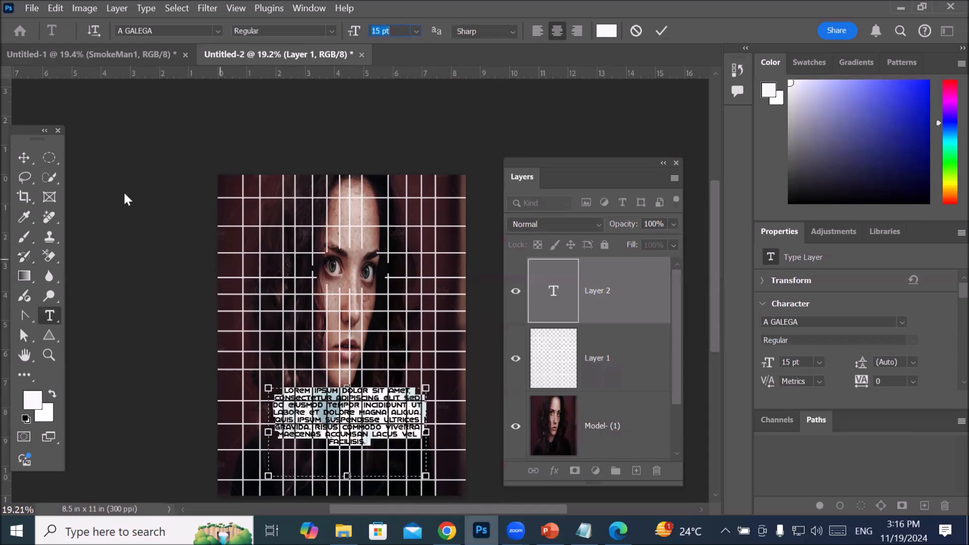
click(24, 158)
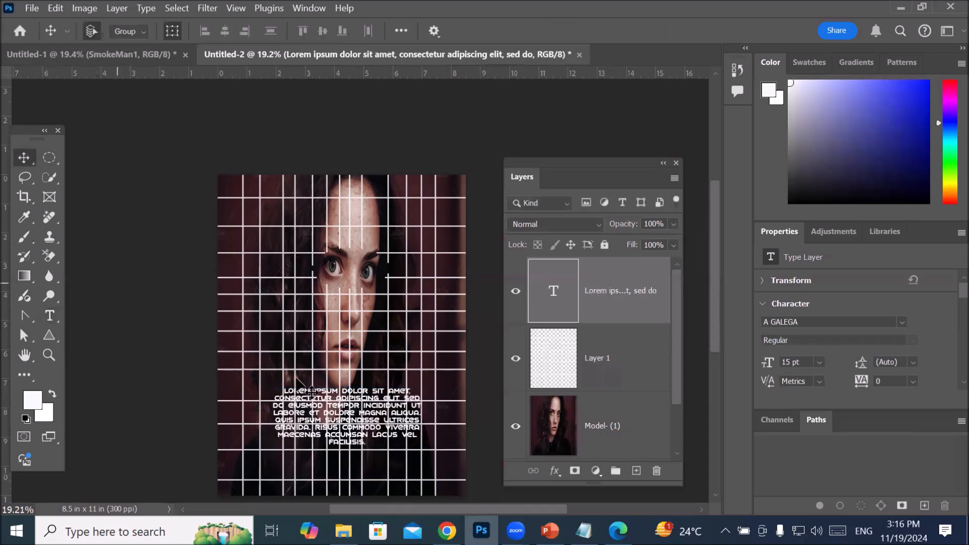
click(193, 334)
Step: Move the placeholder paragraph down and slightly left below the chin, and deselect its layer
drag(380, 415, 369, 434)
scroll(385, 470, up, 5)
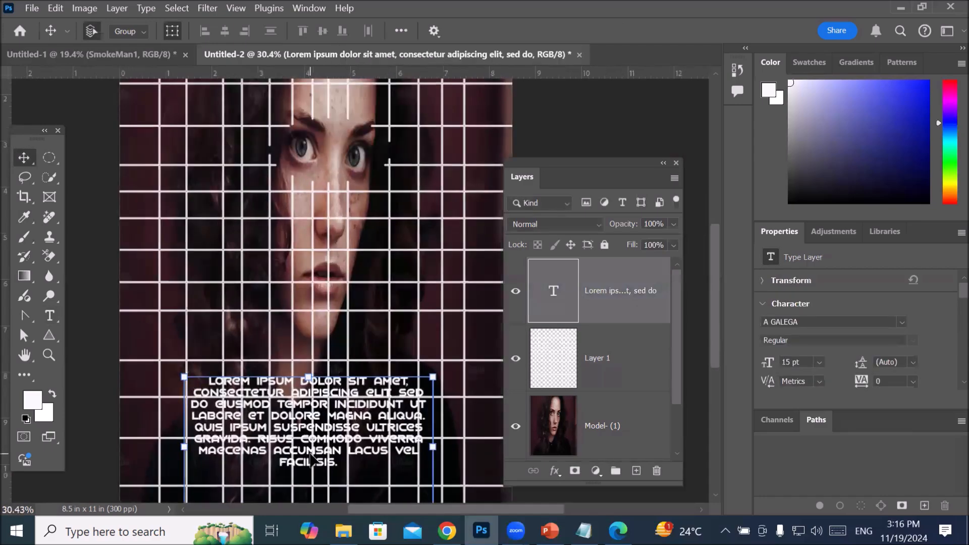
scroll(313, 460, up, 7)
scroll(313, 456, down, 9)
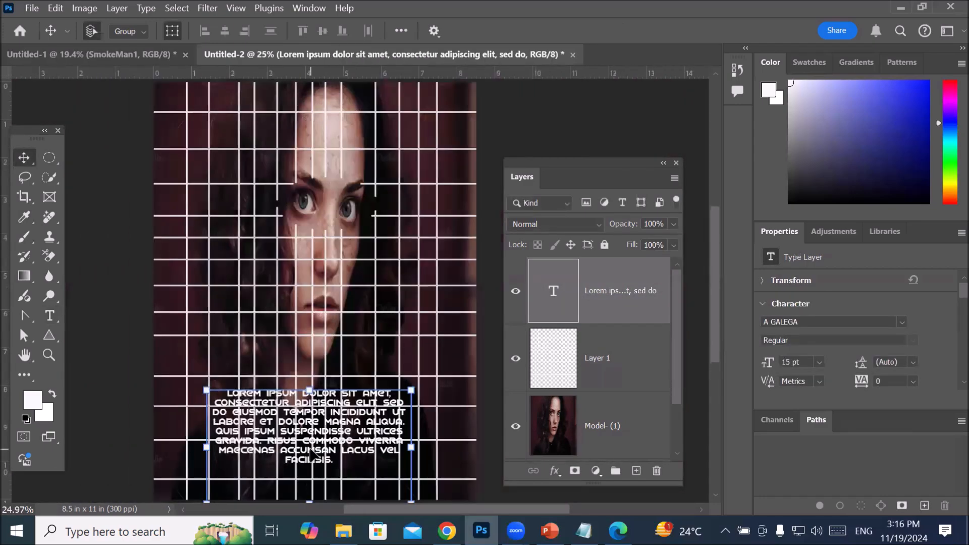
scroll(313, 455, down, 4)
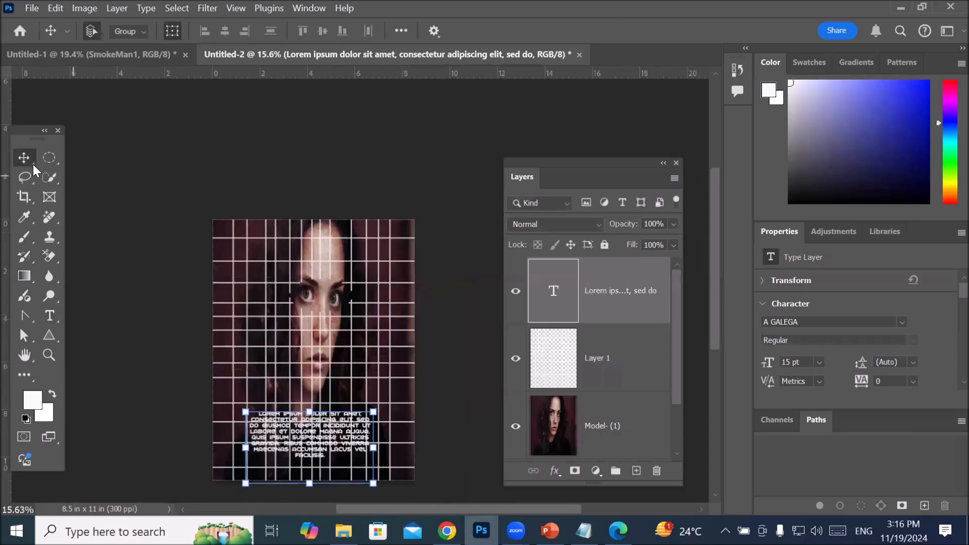
click(213, 174)
Step: Place the toolbox beside the portrait and review the tools grouped under the marquee, lasso, quick selection and brush tools
drag(35, 134, 234, 121)
click(247, 142)
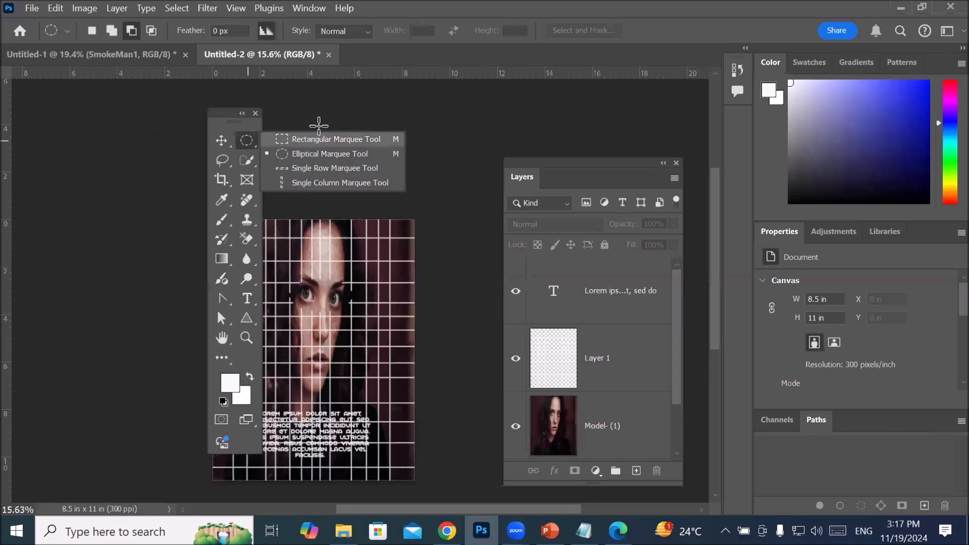
click(224, 163)
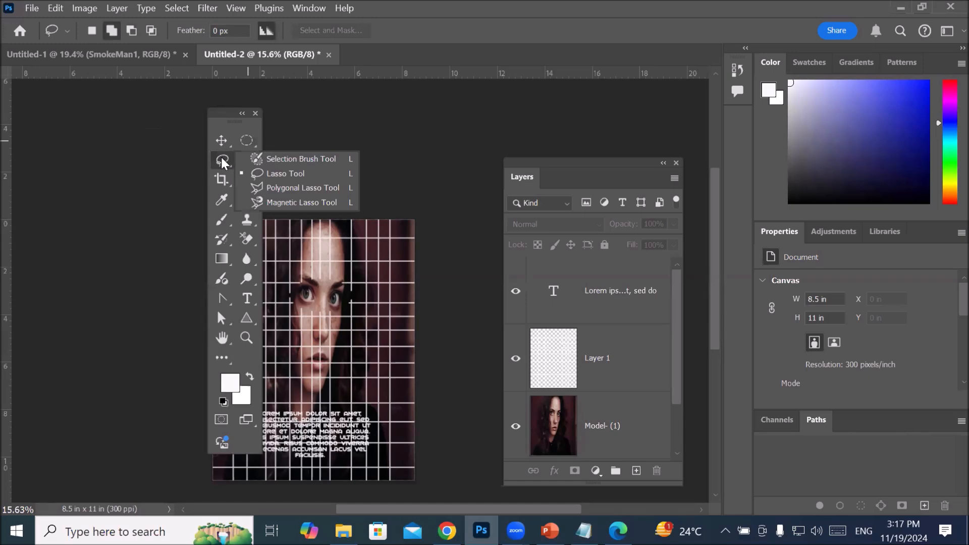
click(221, 159)
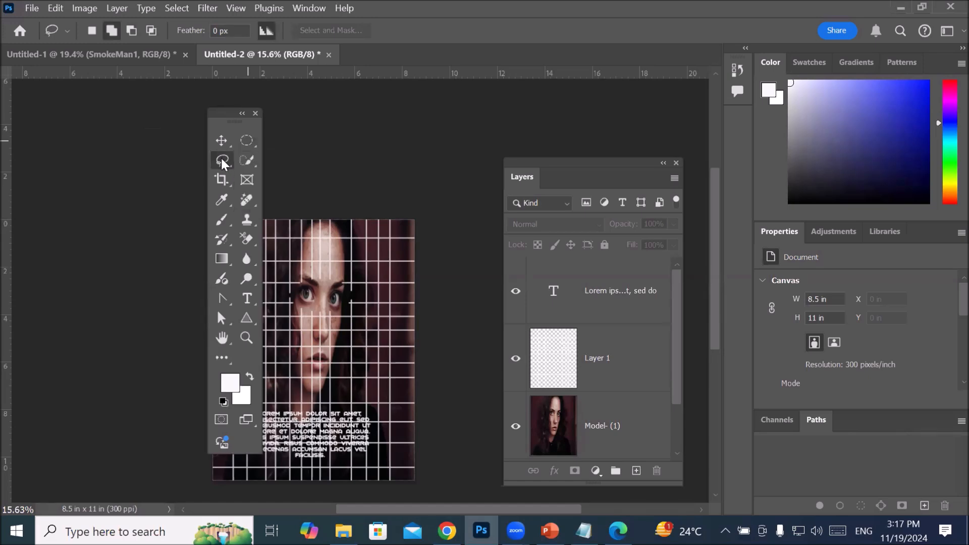
click(247, 160)
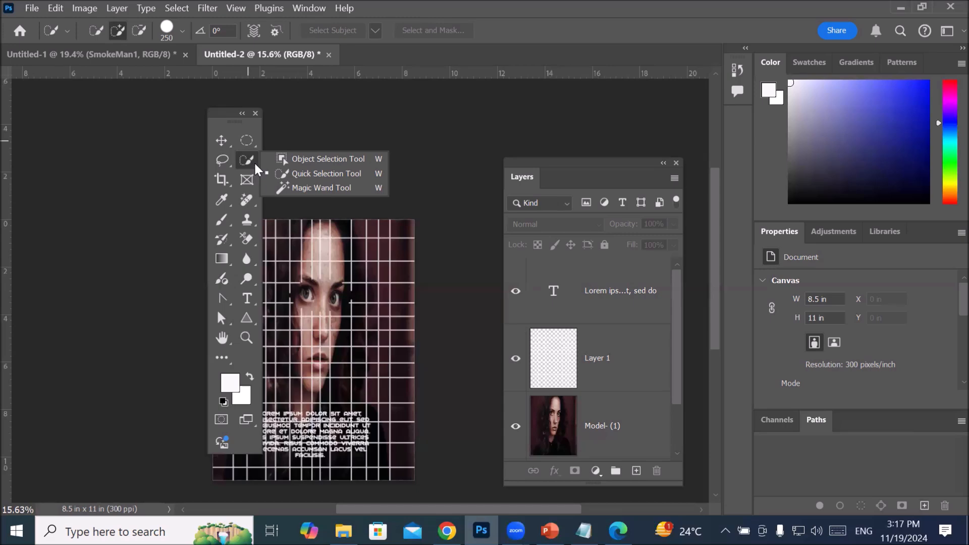
click(222, 160)
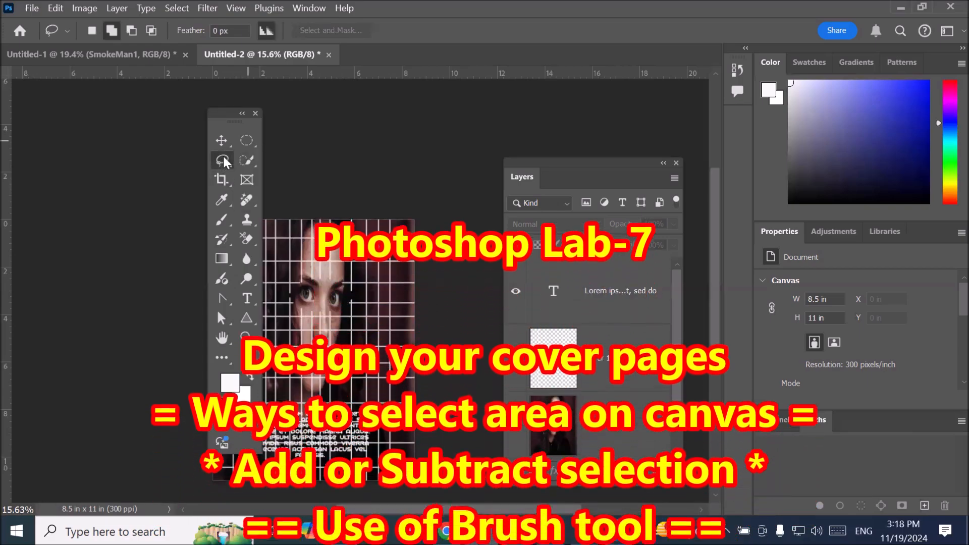
click(222, 220)
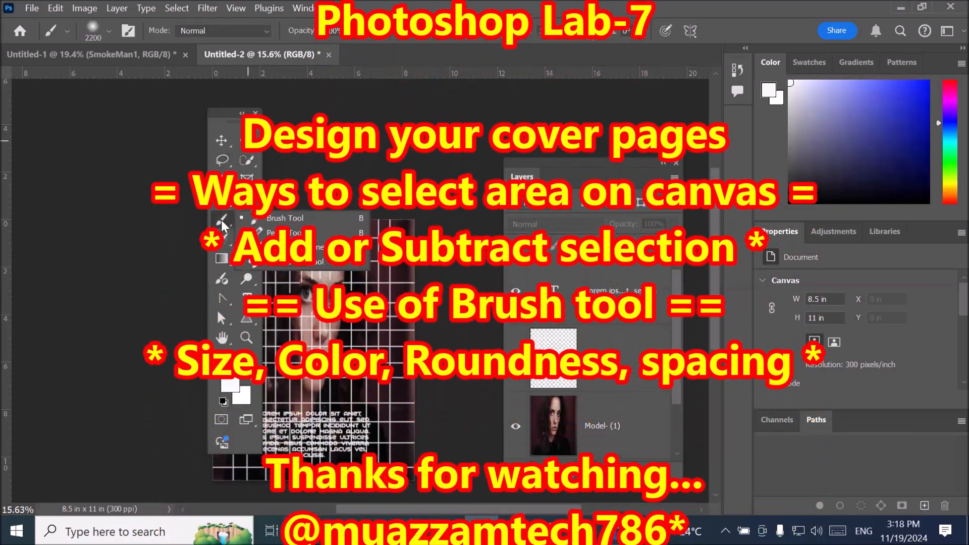